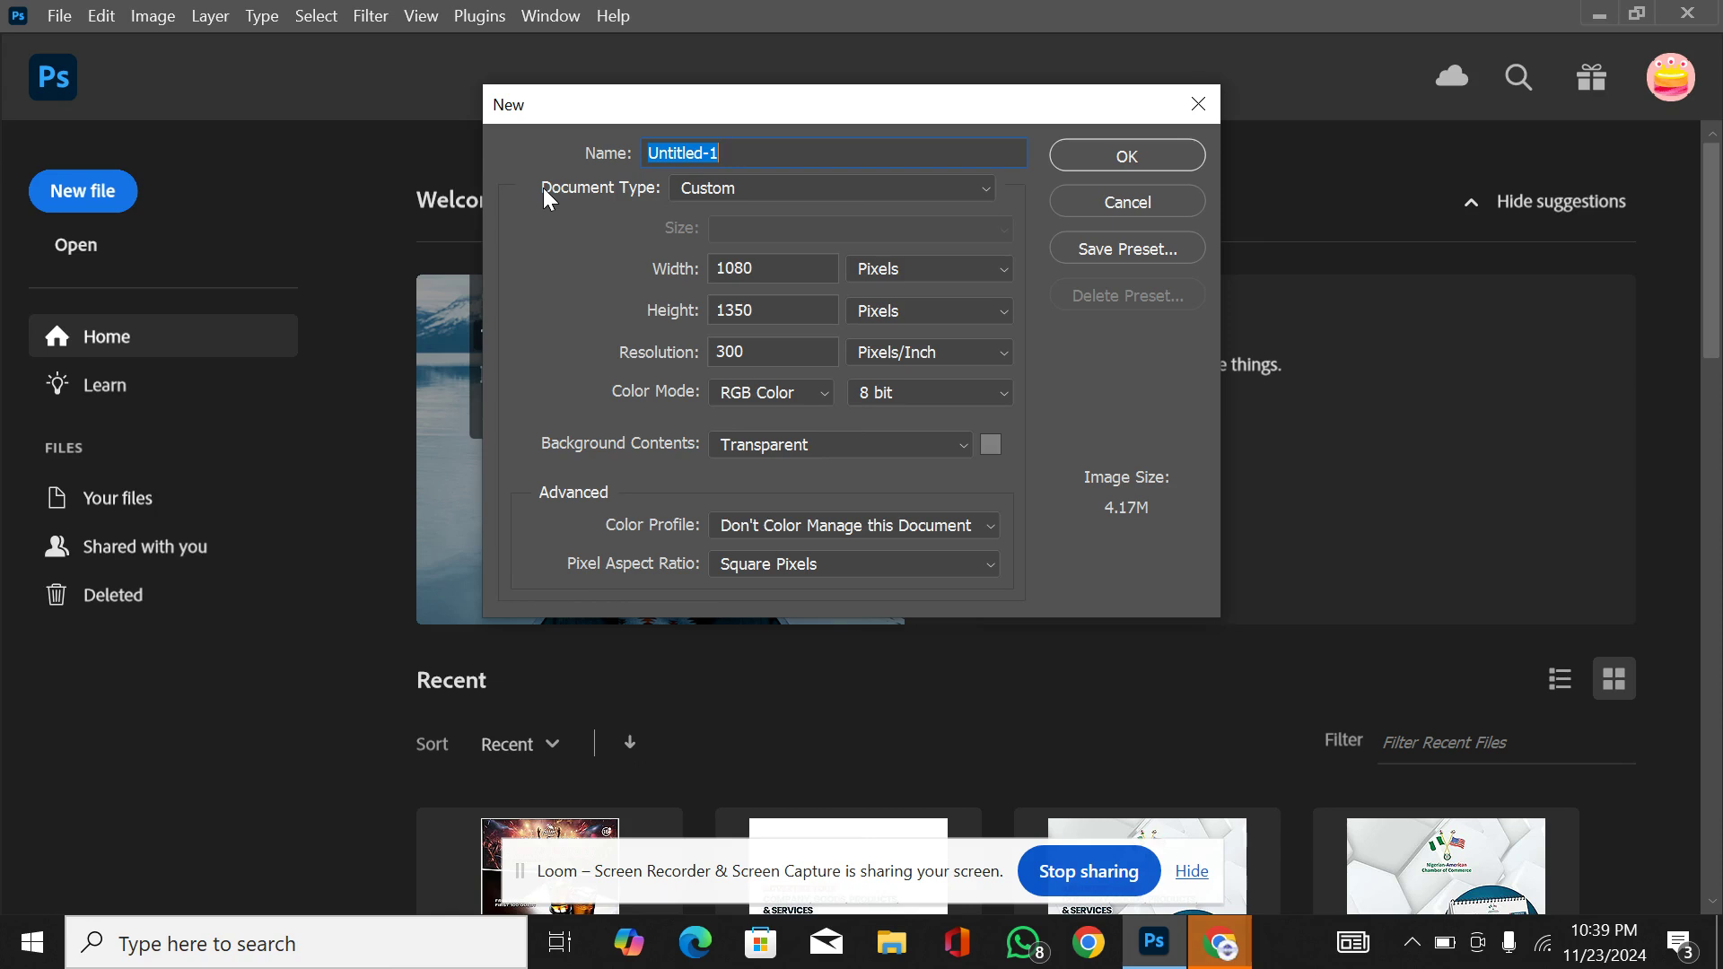
Step: Create a new document named "Second Lesson" at 1080 × 1350 pixels, 300 pixels/inch, with a transparent background
{"action": "type", "text": "Seconf"}
{"action": "key", "text": "BackSpace"}
{"action": "type", "text": "d Lesson"}
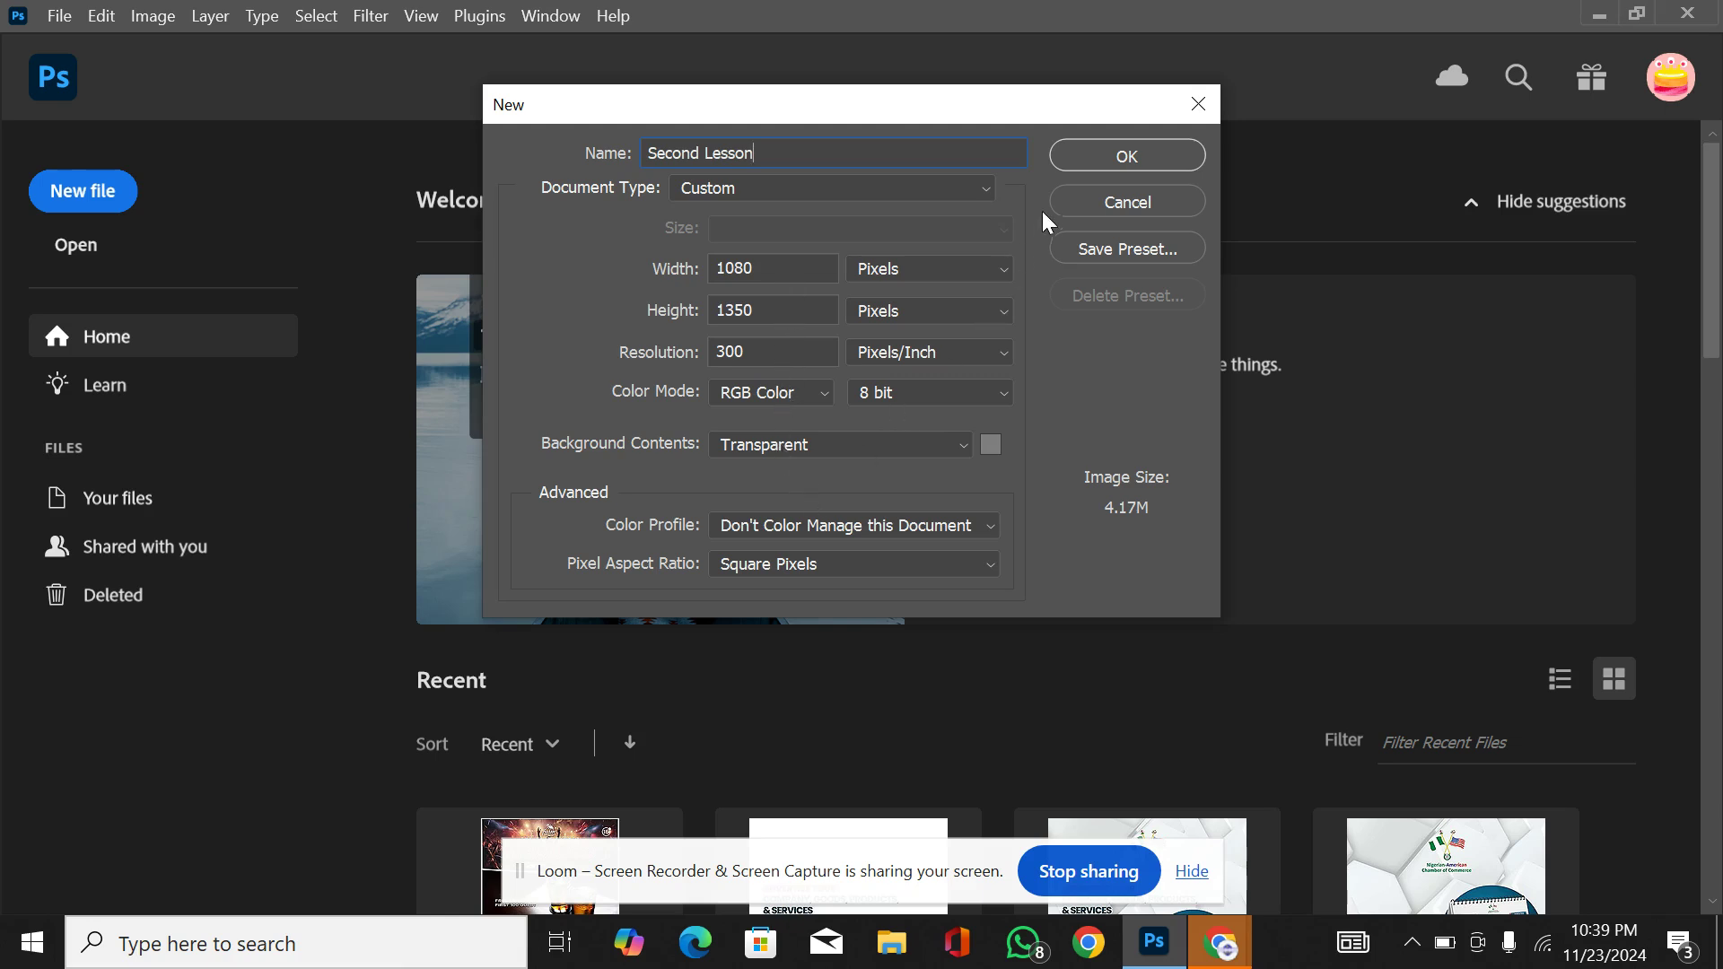
{"action": "left_click", "coordinate": [1125, 154]}
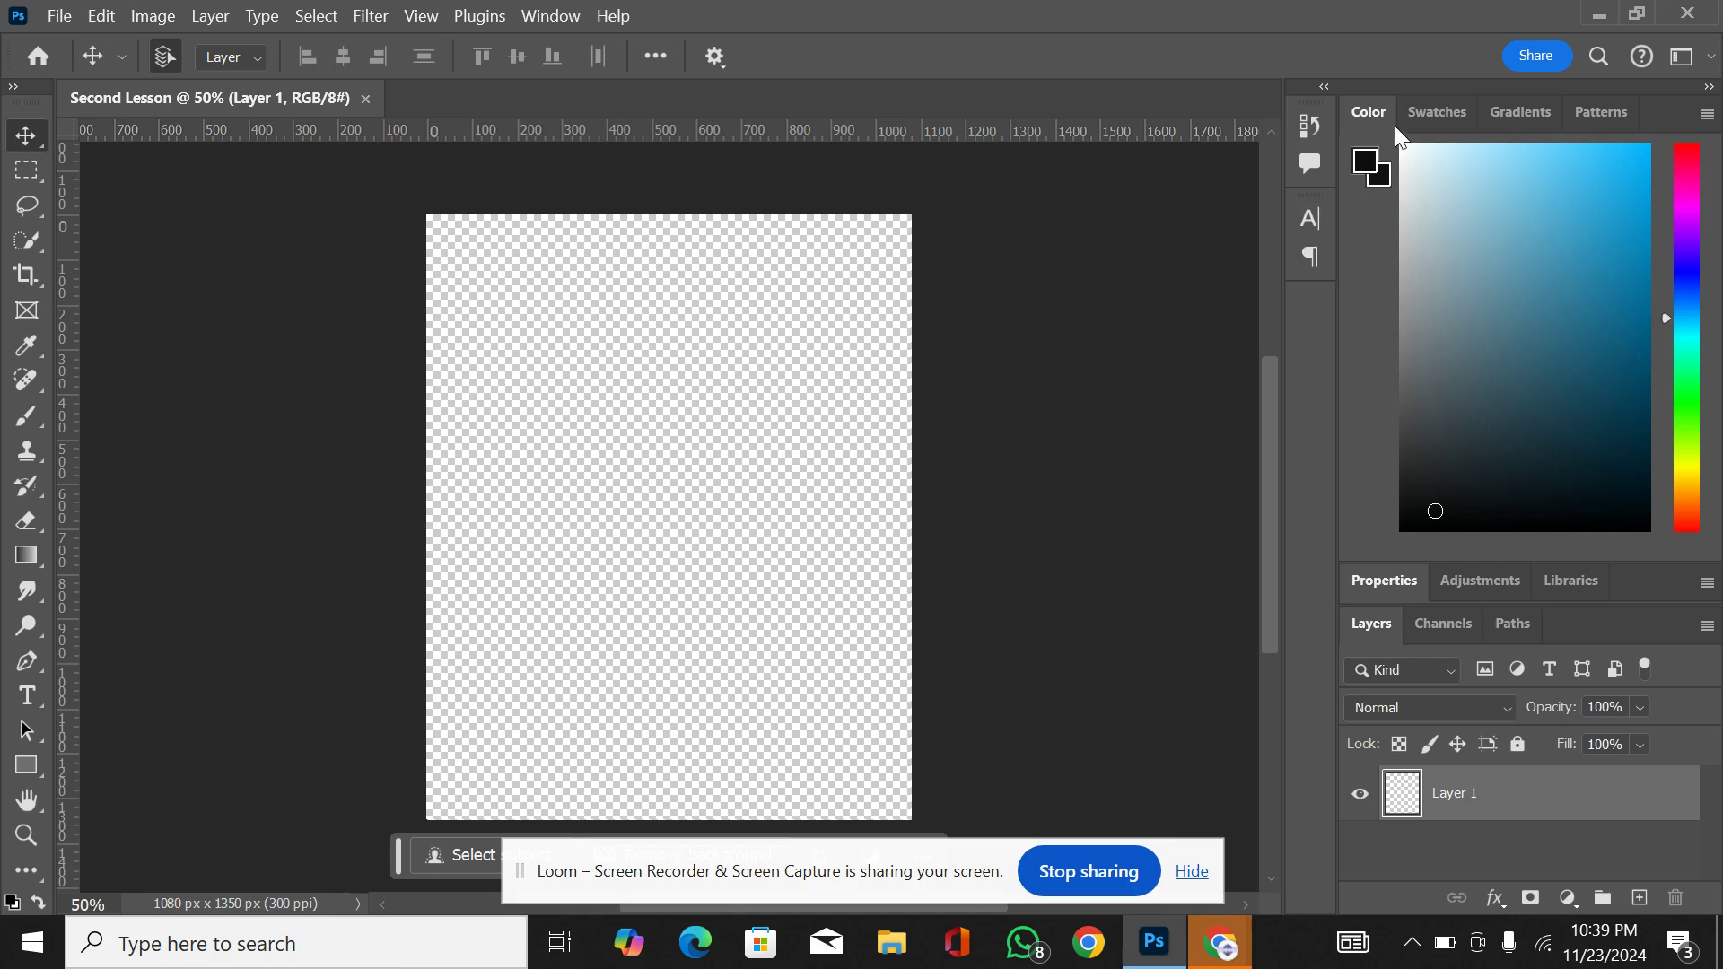
{"action": "left_click", "coordinate": [61, 15]}
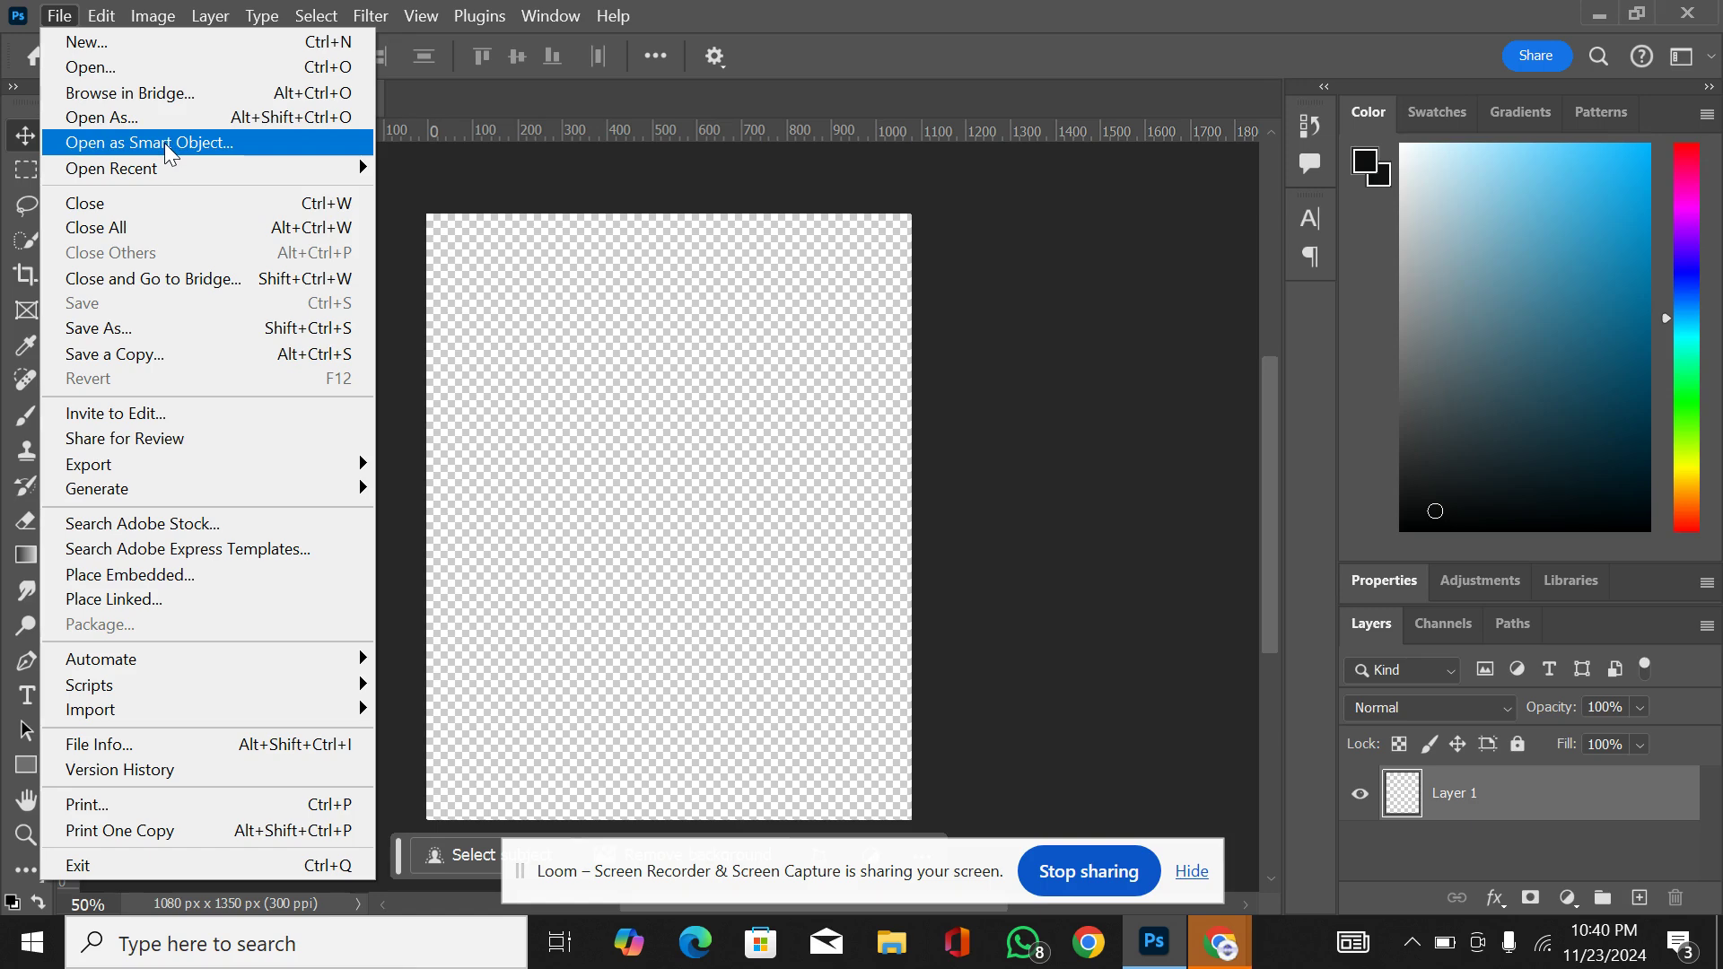
{"action": "mouse_move", "coordinate": [162, 167]}
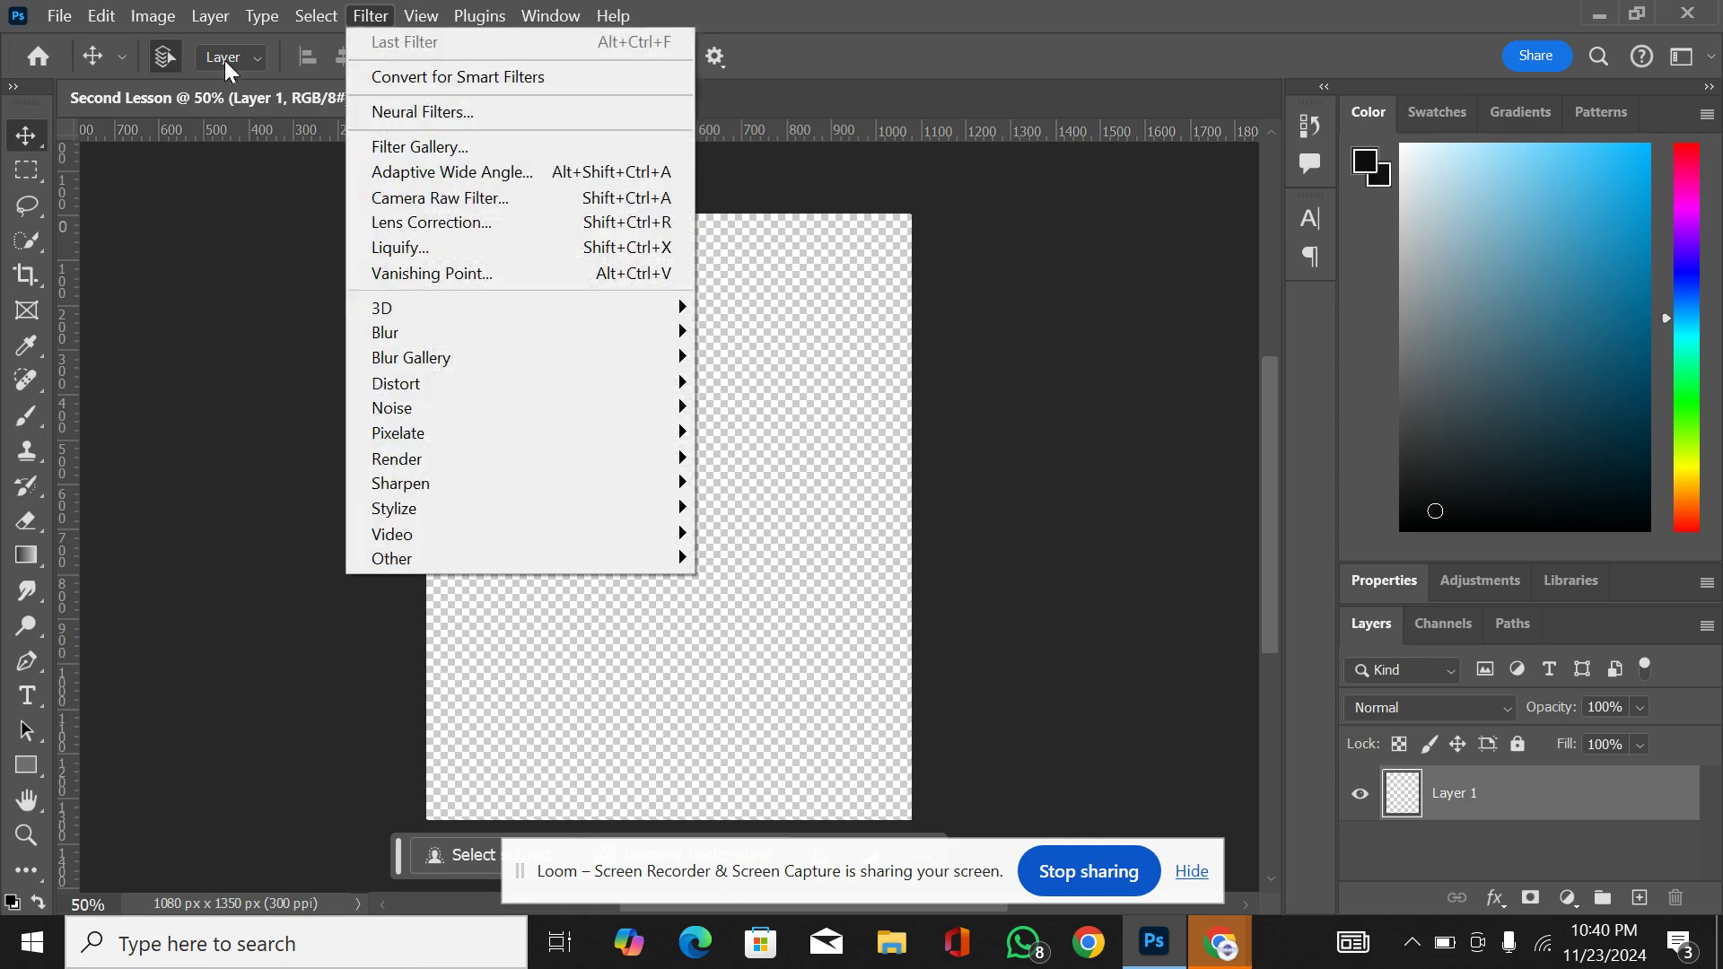
{"action": "left_click", "coordinate": [61, 16]}
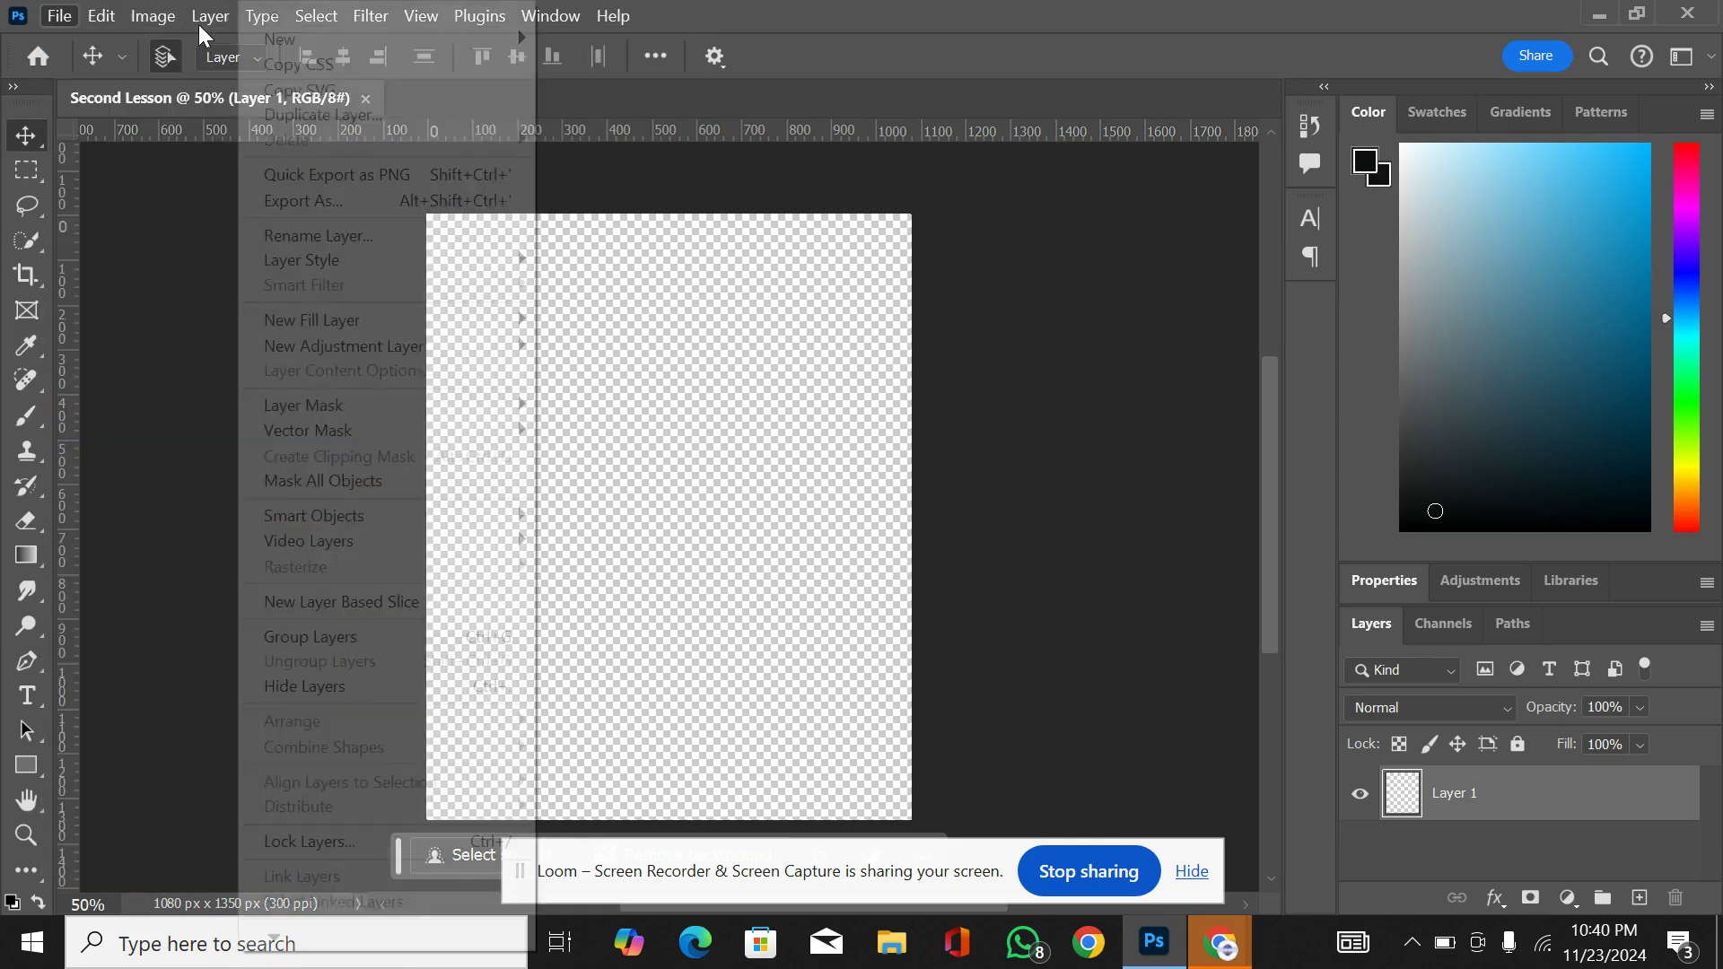
{"action": "left_click", "coordinate": [60, 15]}
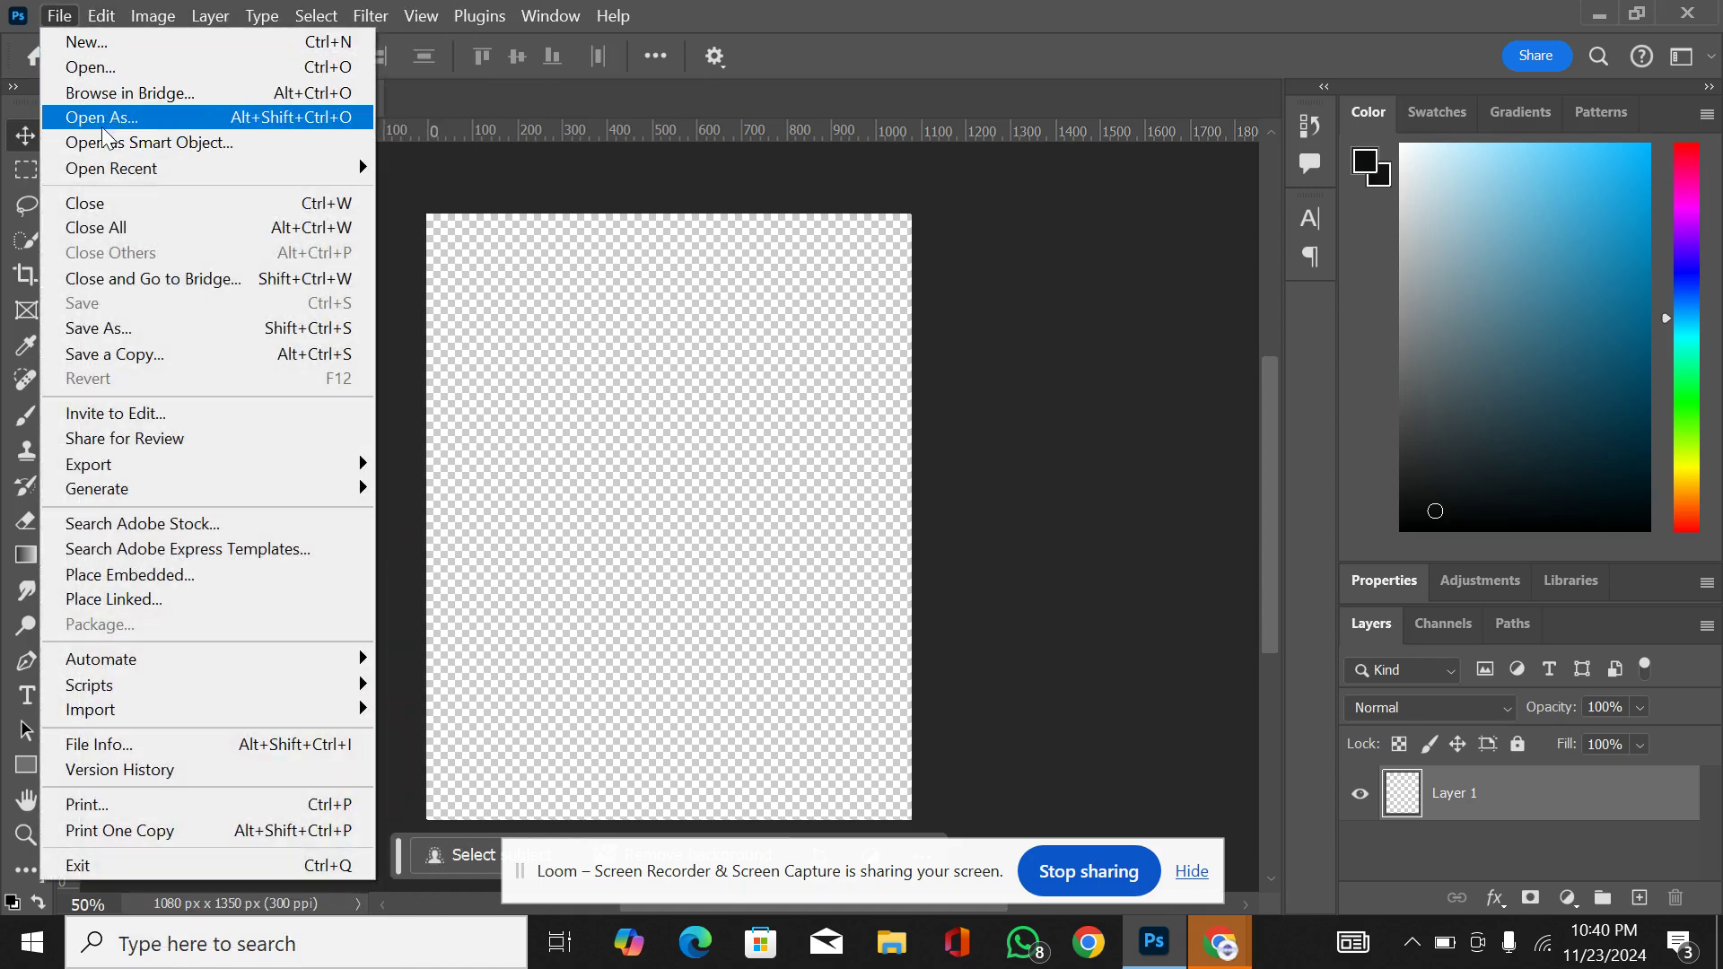
{"action": "mouse_move", "coordinate": [101, 168]}
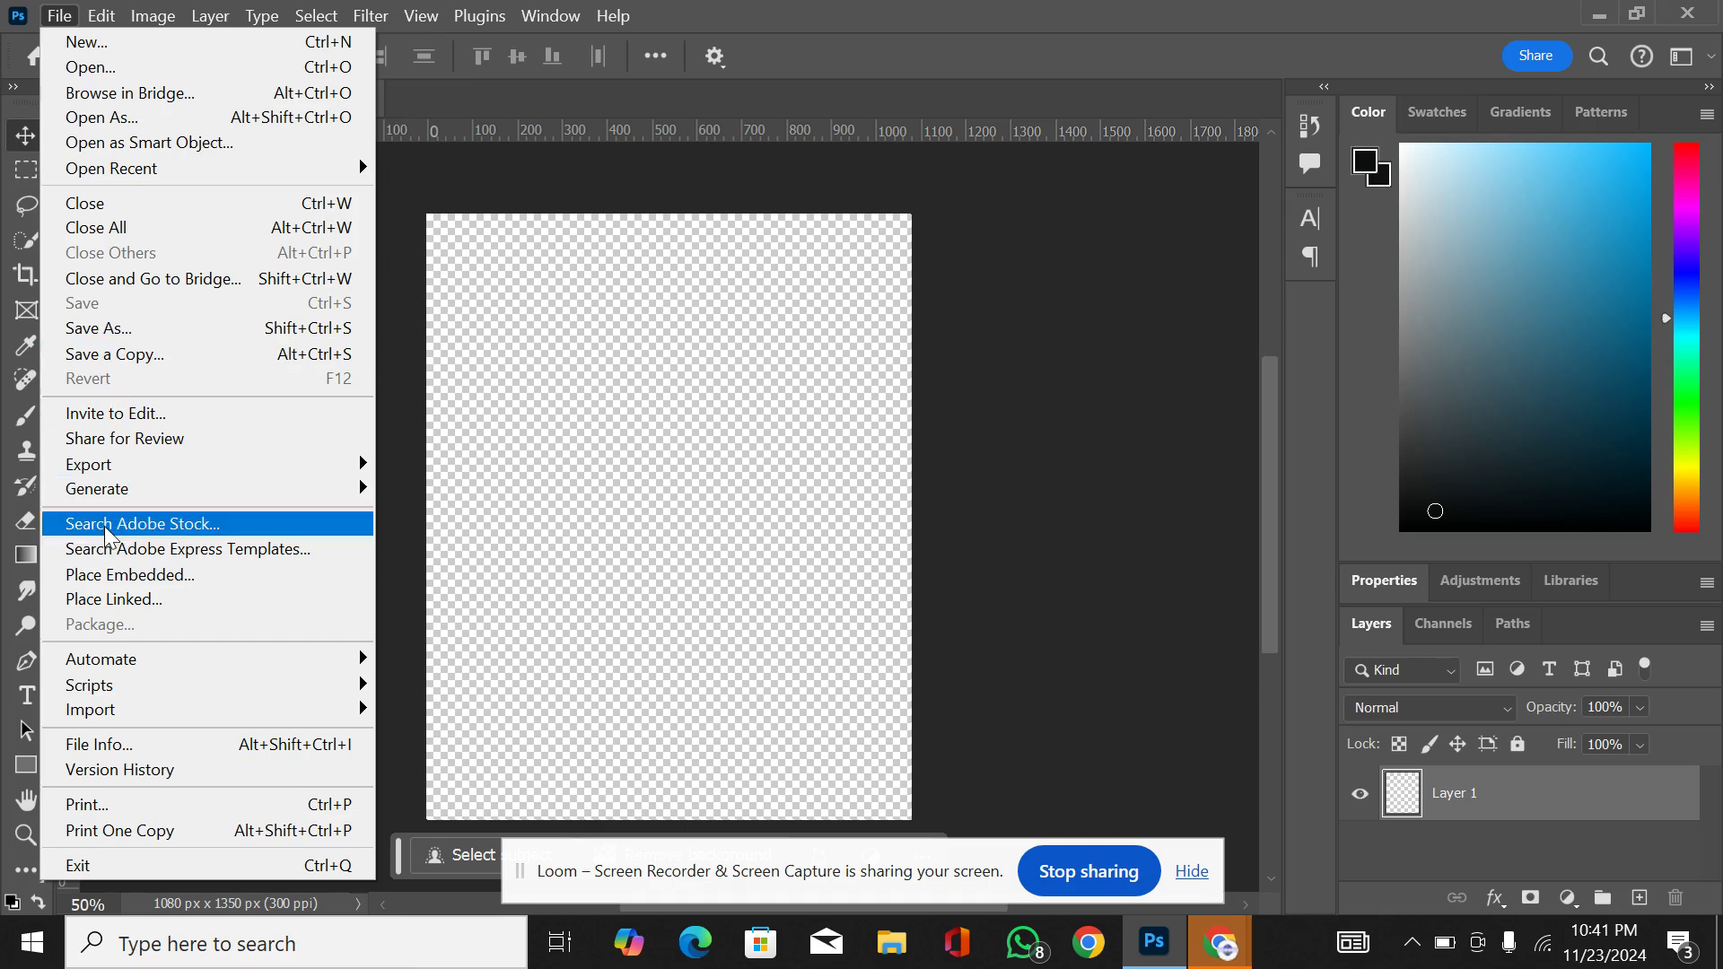
{"action": "left_click", "coordinate": [79, 16]}
{"action": "mouse_move", "coordinate": [59, 16]}
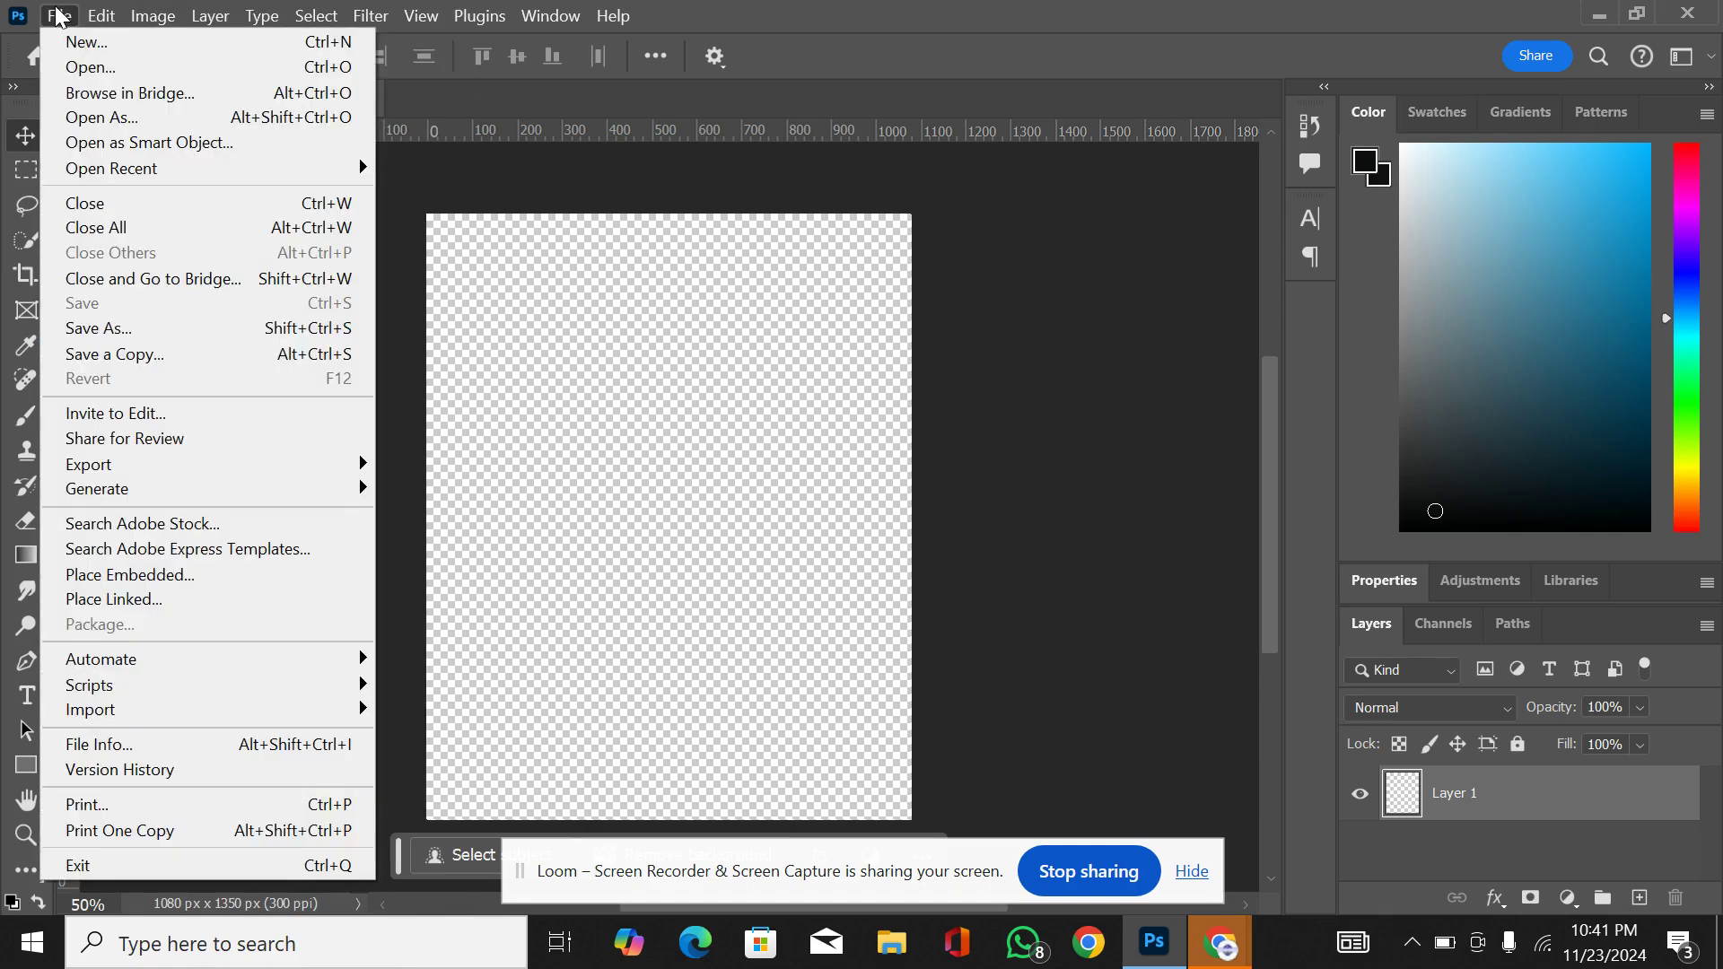
{"action": "mouse_move", "coordinate": [269, 471]}
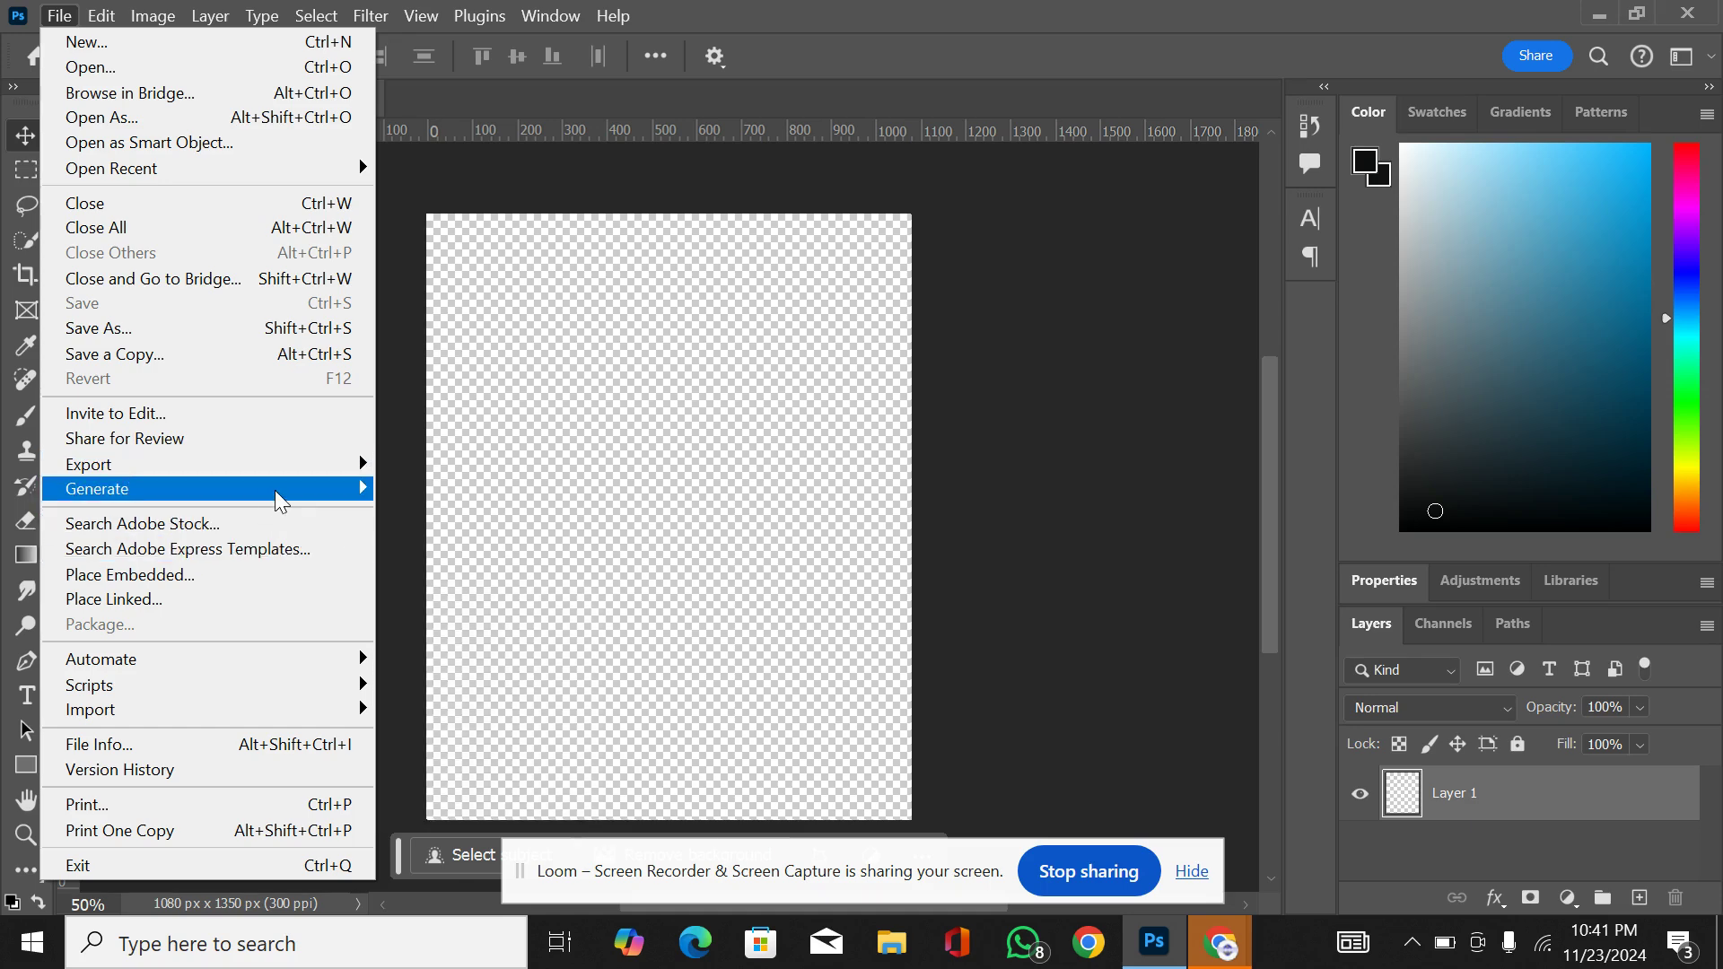
{"action": "mouse_move", "coordinate": [280, 500]}
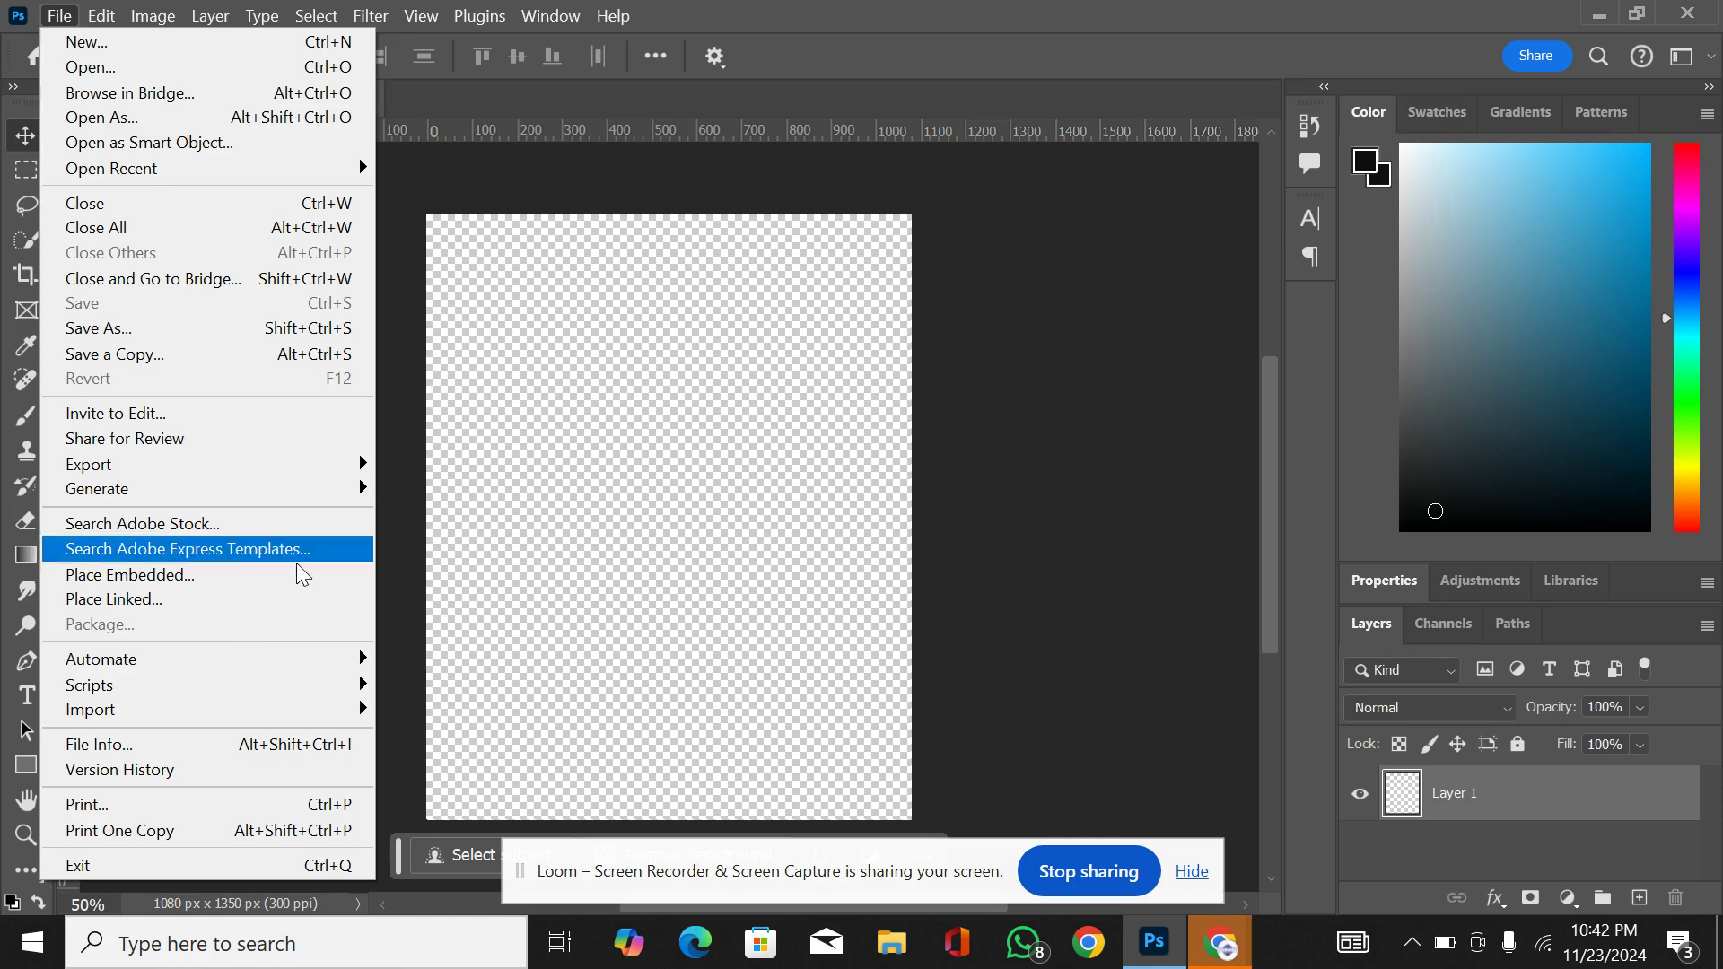
{"action": "left_click", "coordinate": [312, 9]}
{"action": "left_click", "coordinate": [101, 15]}
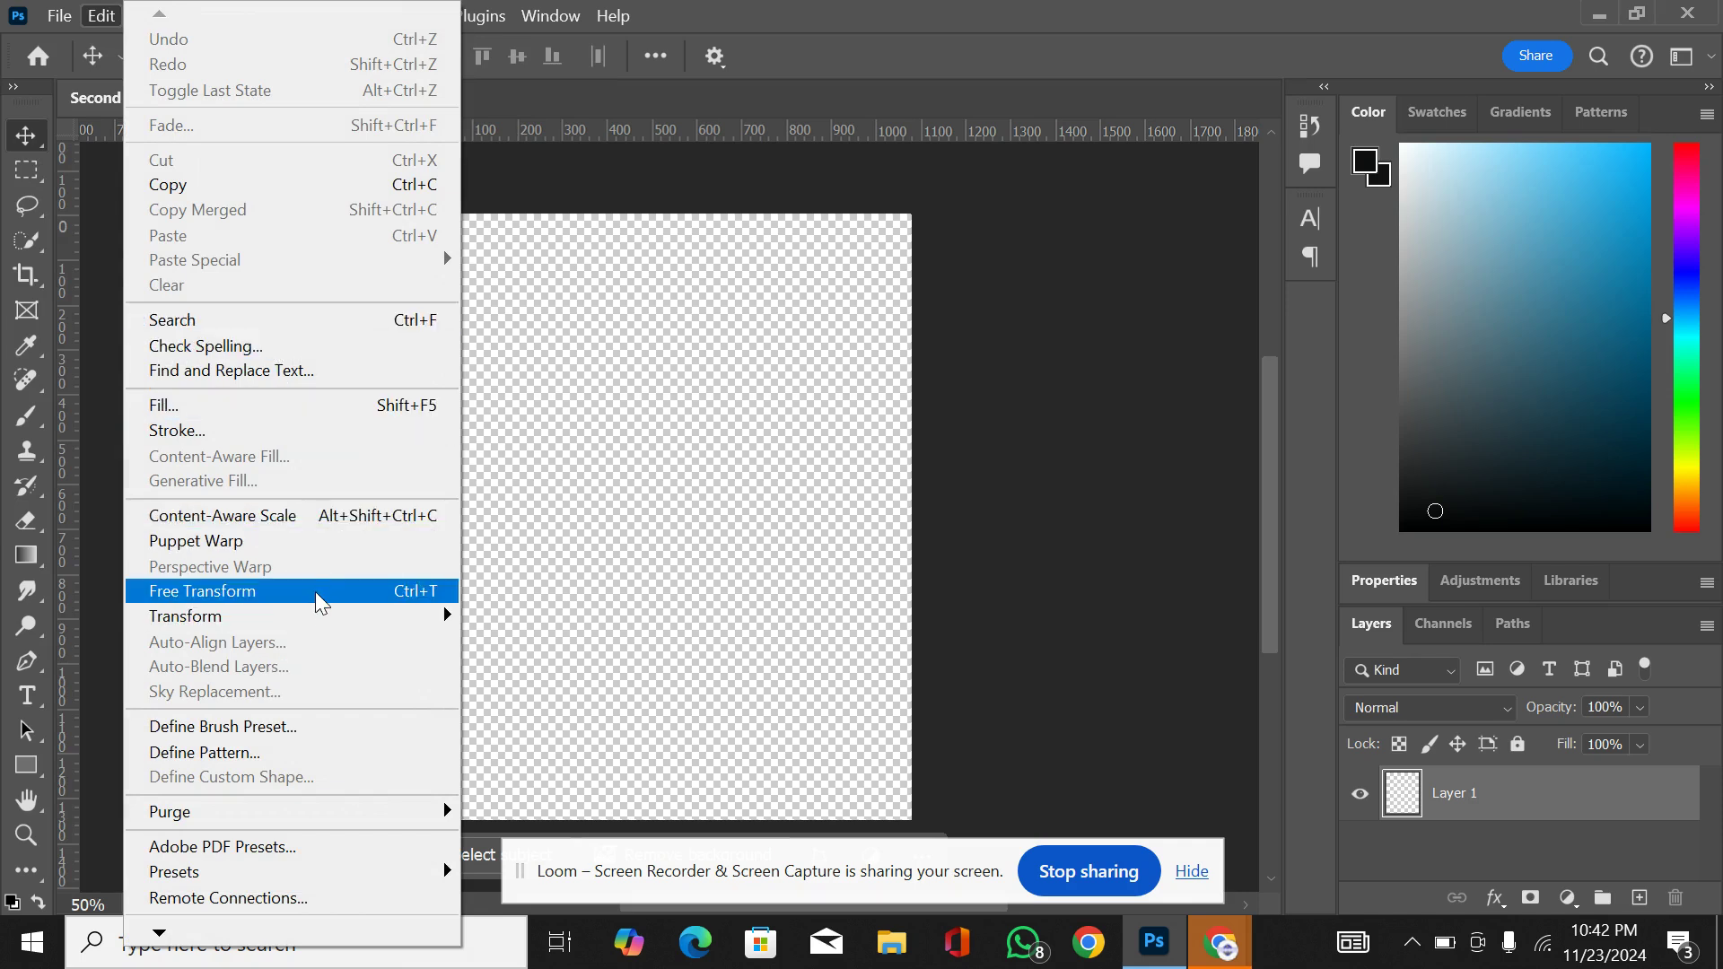
{"action": "mouse_move", "coordinate": [319, 616]}
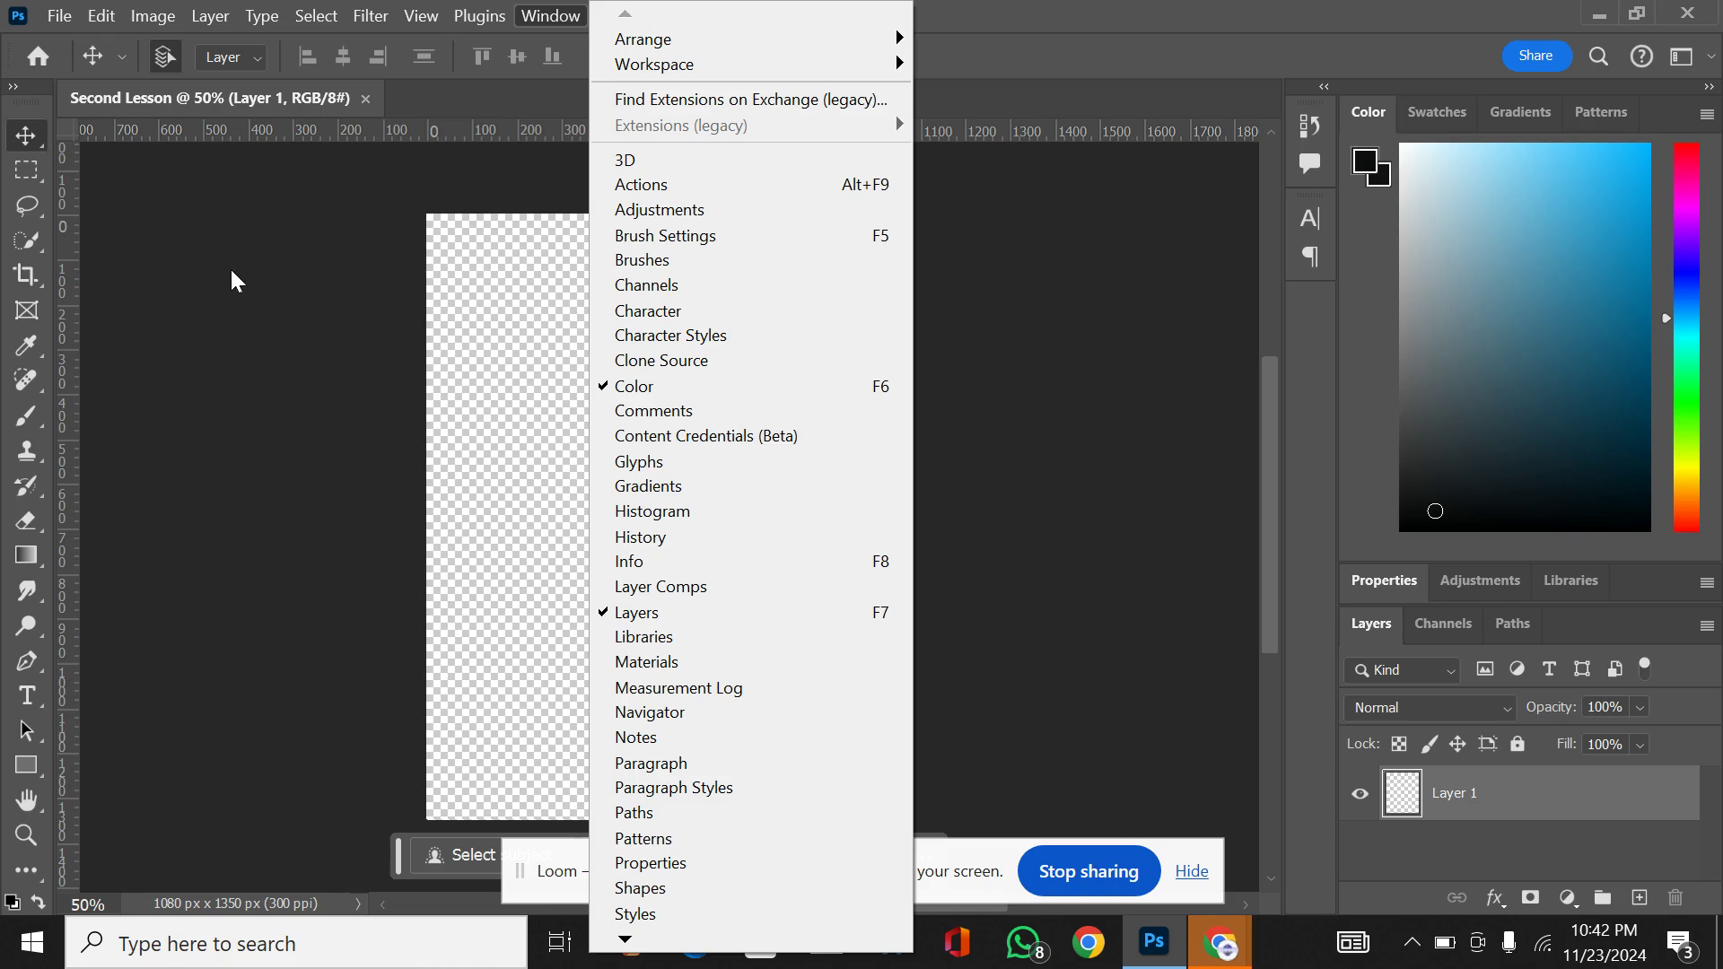
{"action": "left_click", "coordinate": [451, 352]}
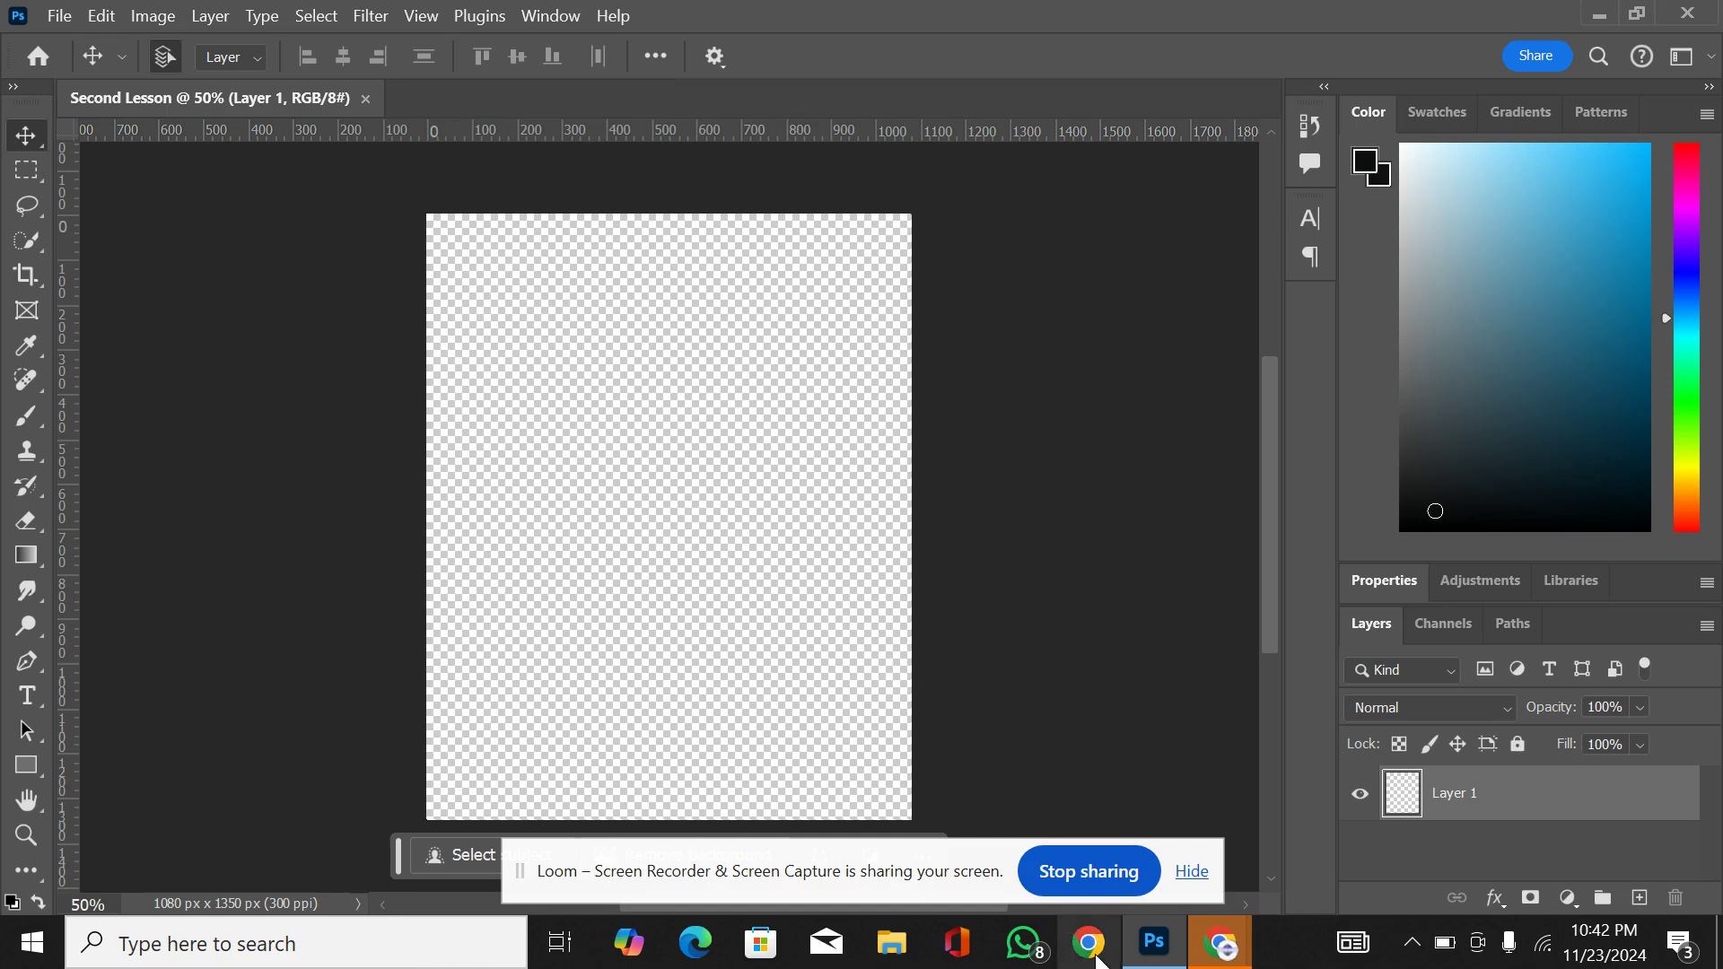
Step: Switch to the Pexels "man walking" results in Chrome and look through the photos for a suitable image
{"action": "mouse_move", "coordinate": [1221, 962]}
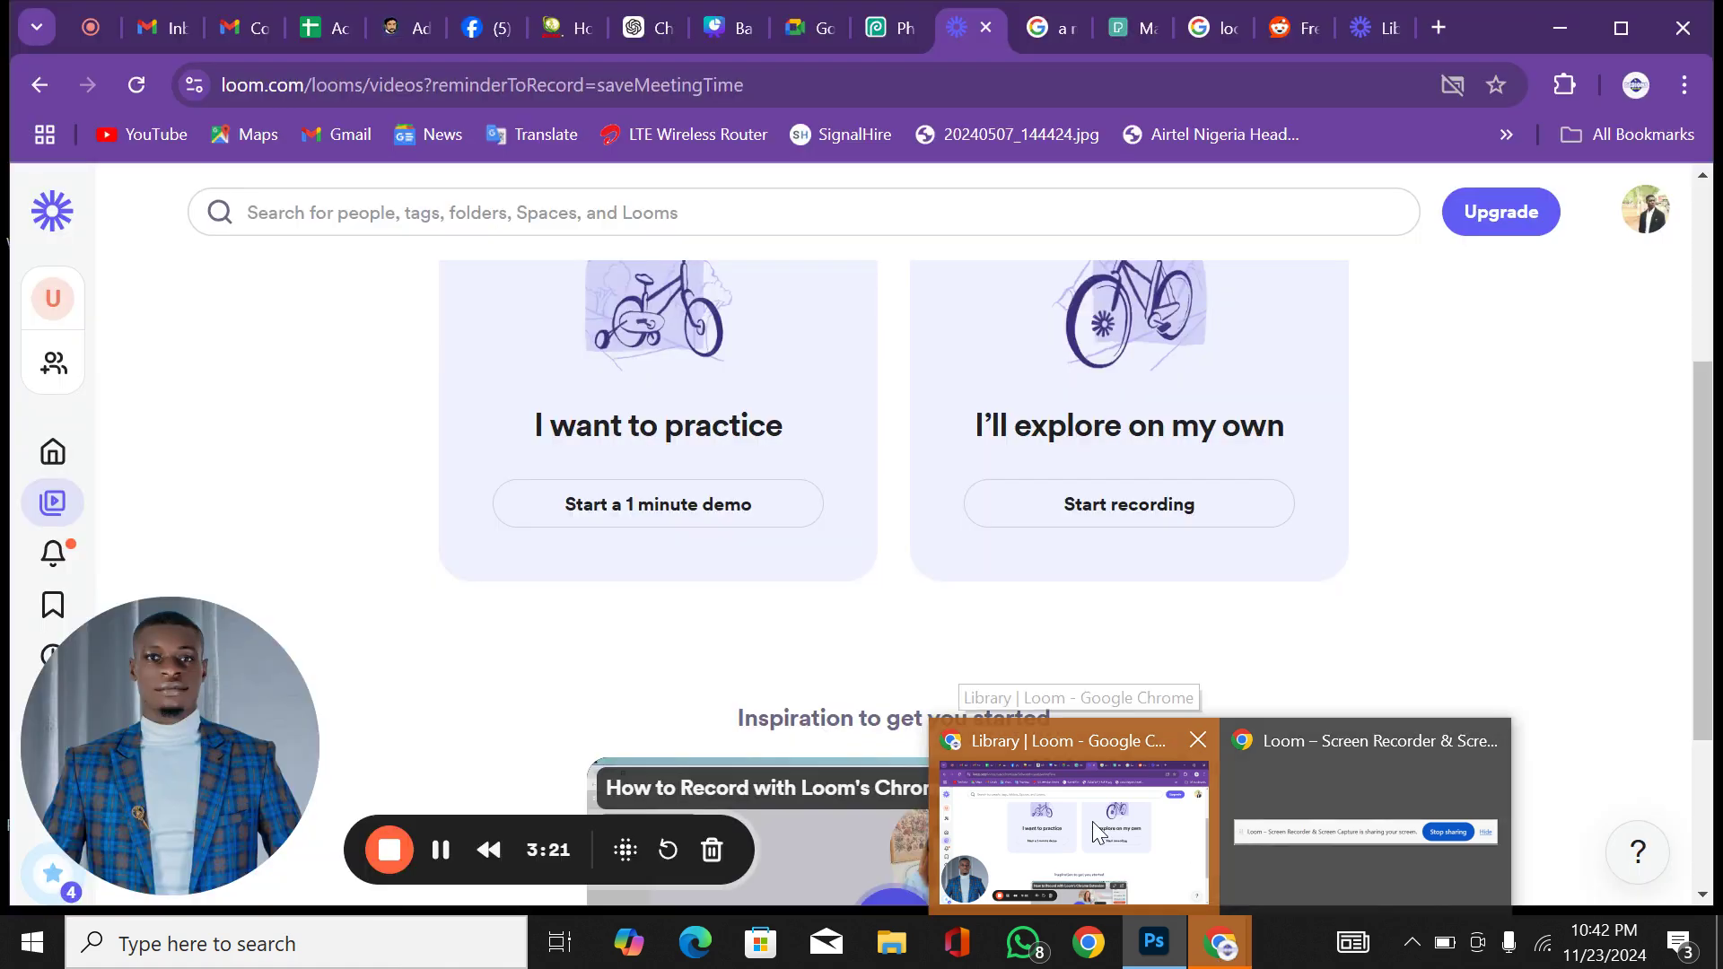
{"action": "left_click", "coordinate": [1091, 821]}
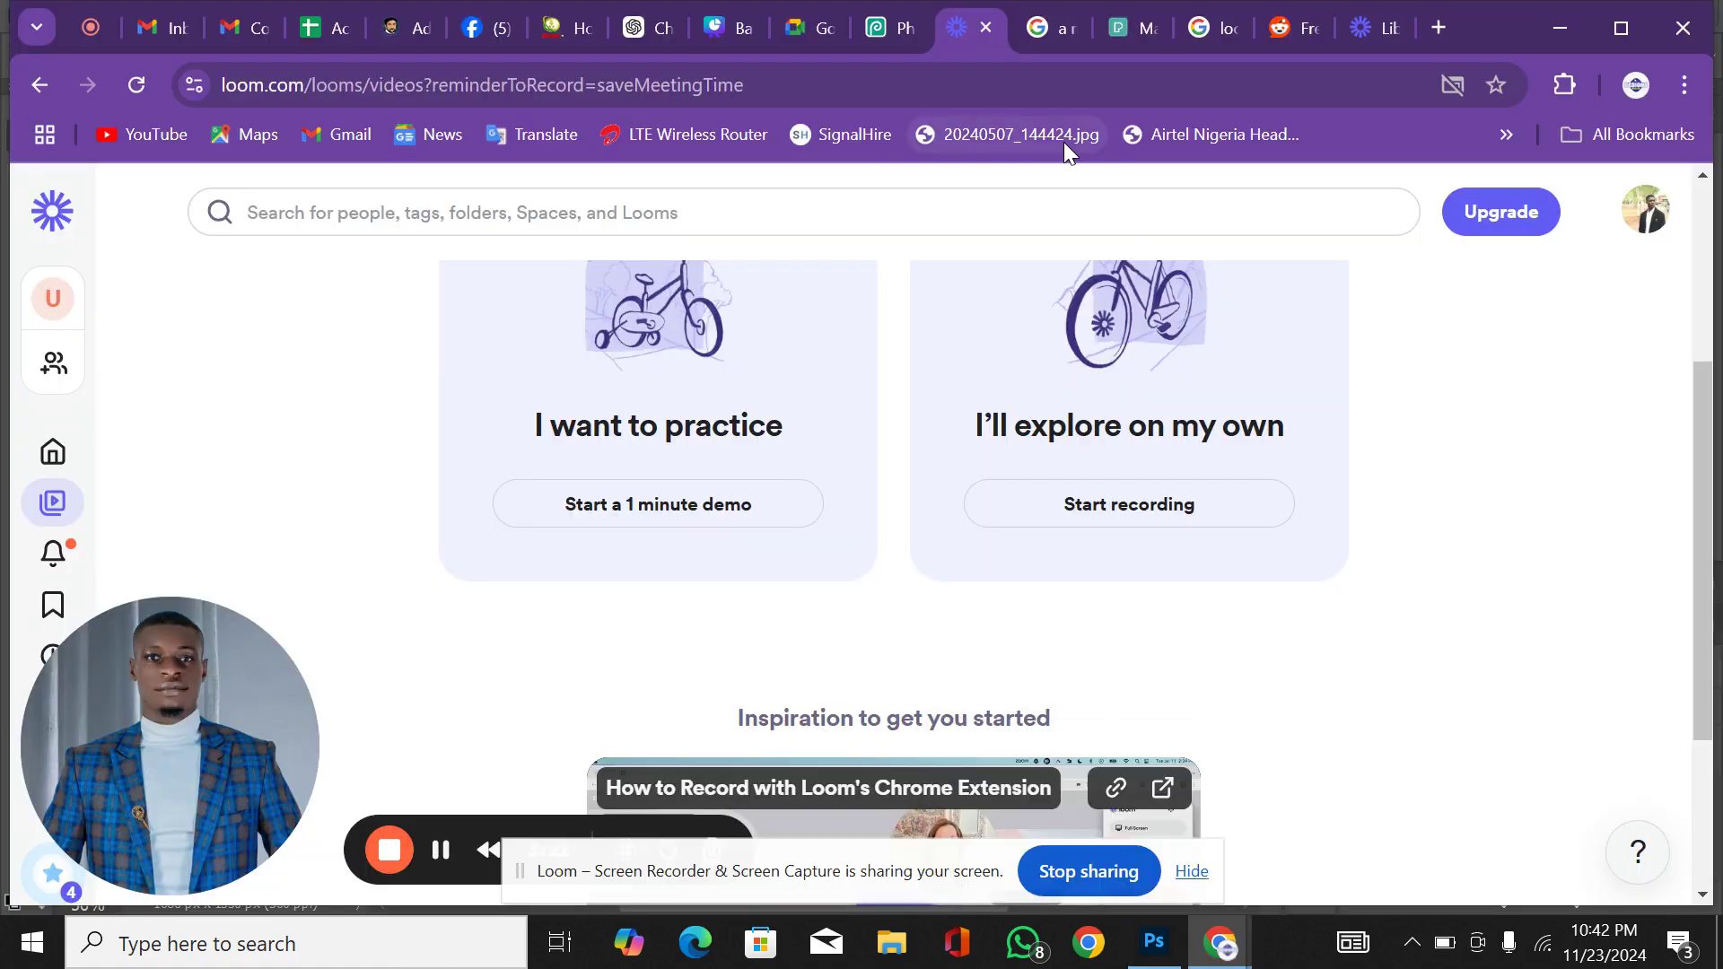
{"action": "left_click", "coordinate": [1136, 23]}
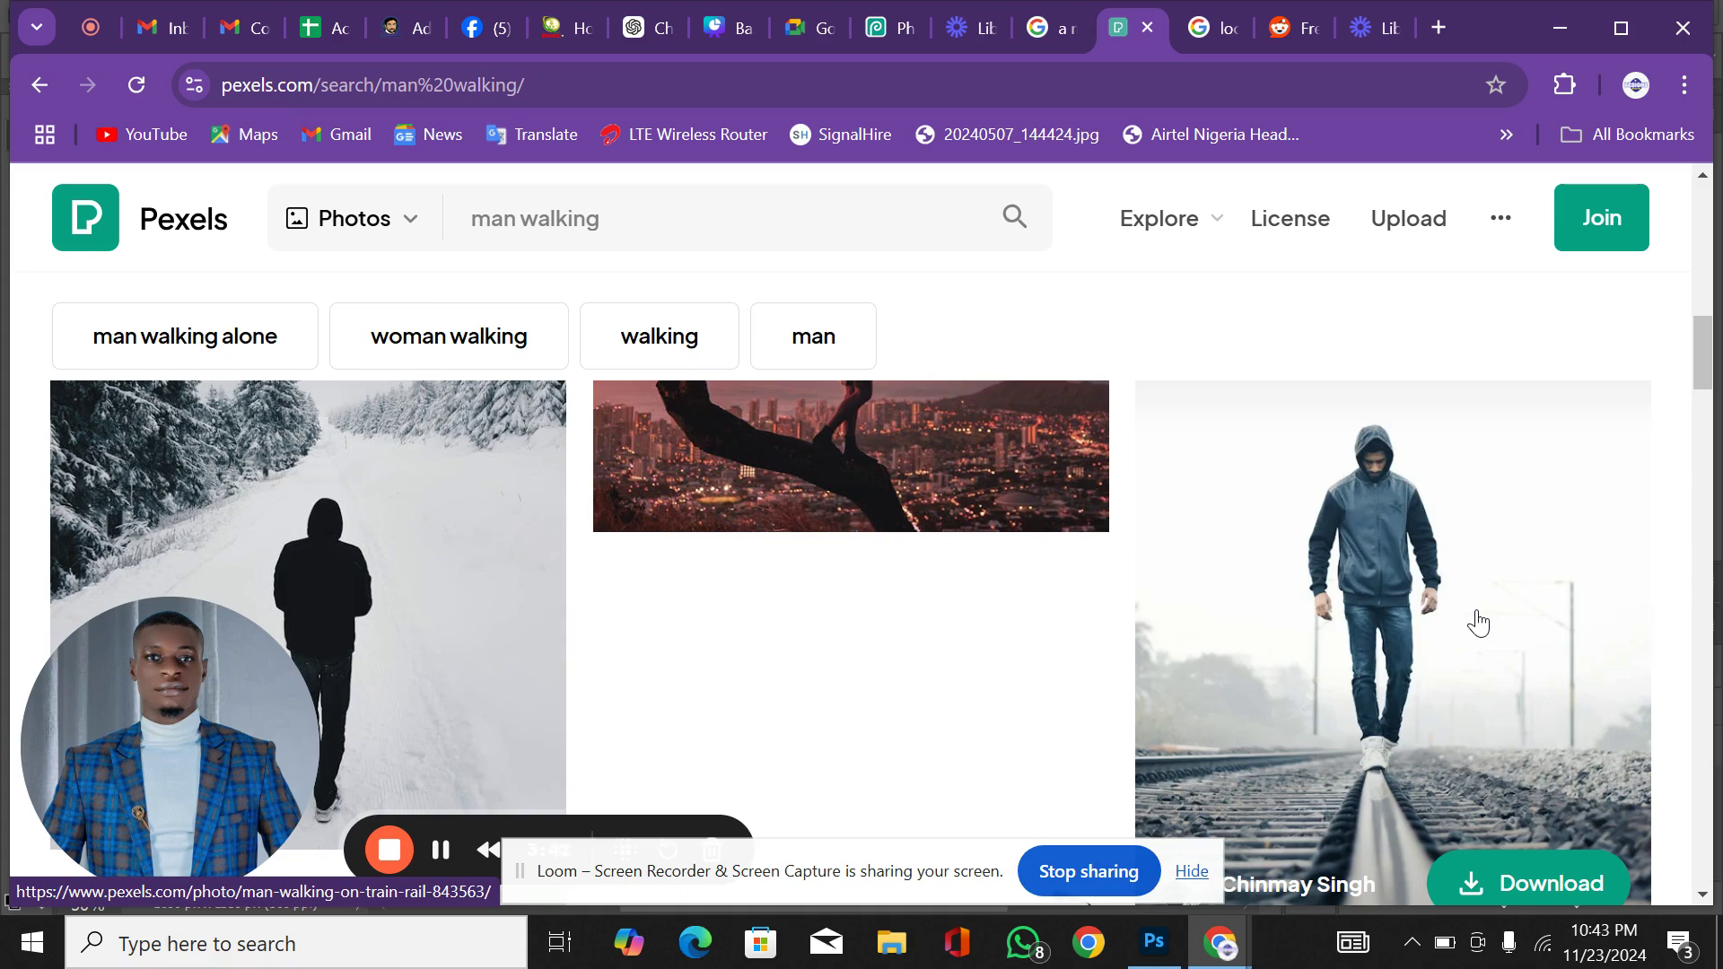
{"action": "scroll", "coordinate": [1478, 621], "scroll_direction": "up", "scroll_amount": 3}
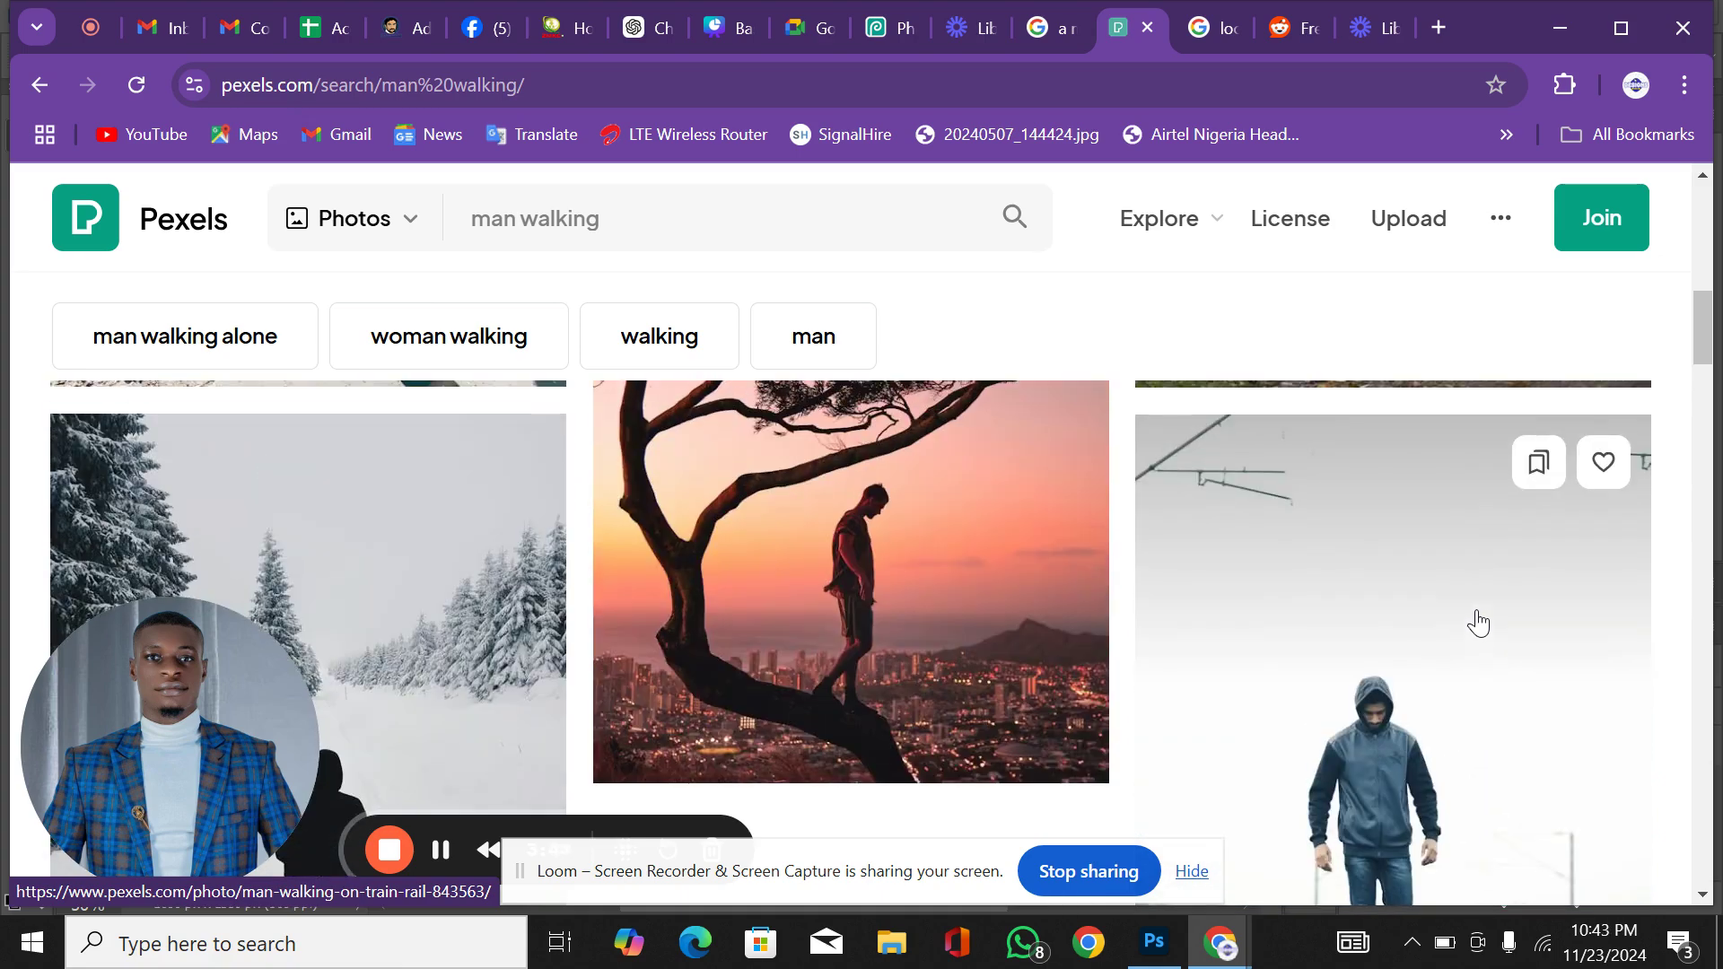
{"action": "scroll", "coordinate": [1478, 621], "scroll_direction": "up", "scroll_amount": 4}
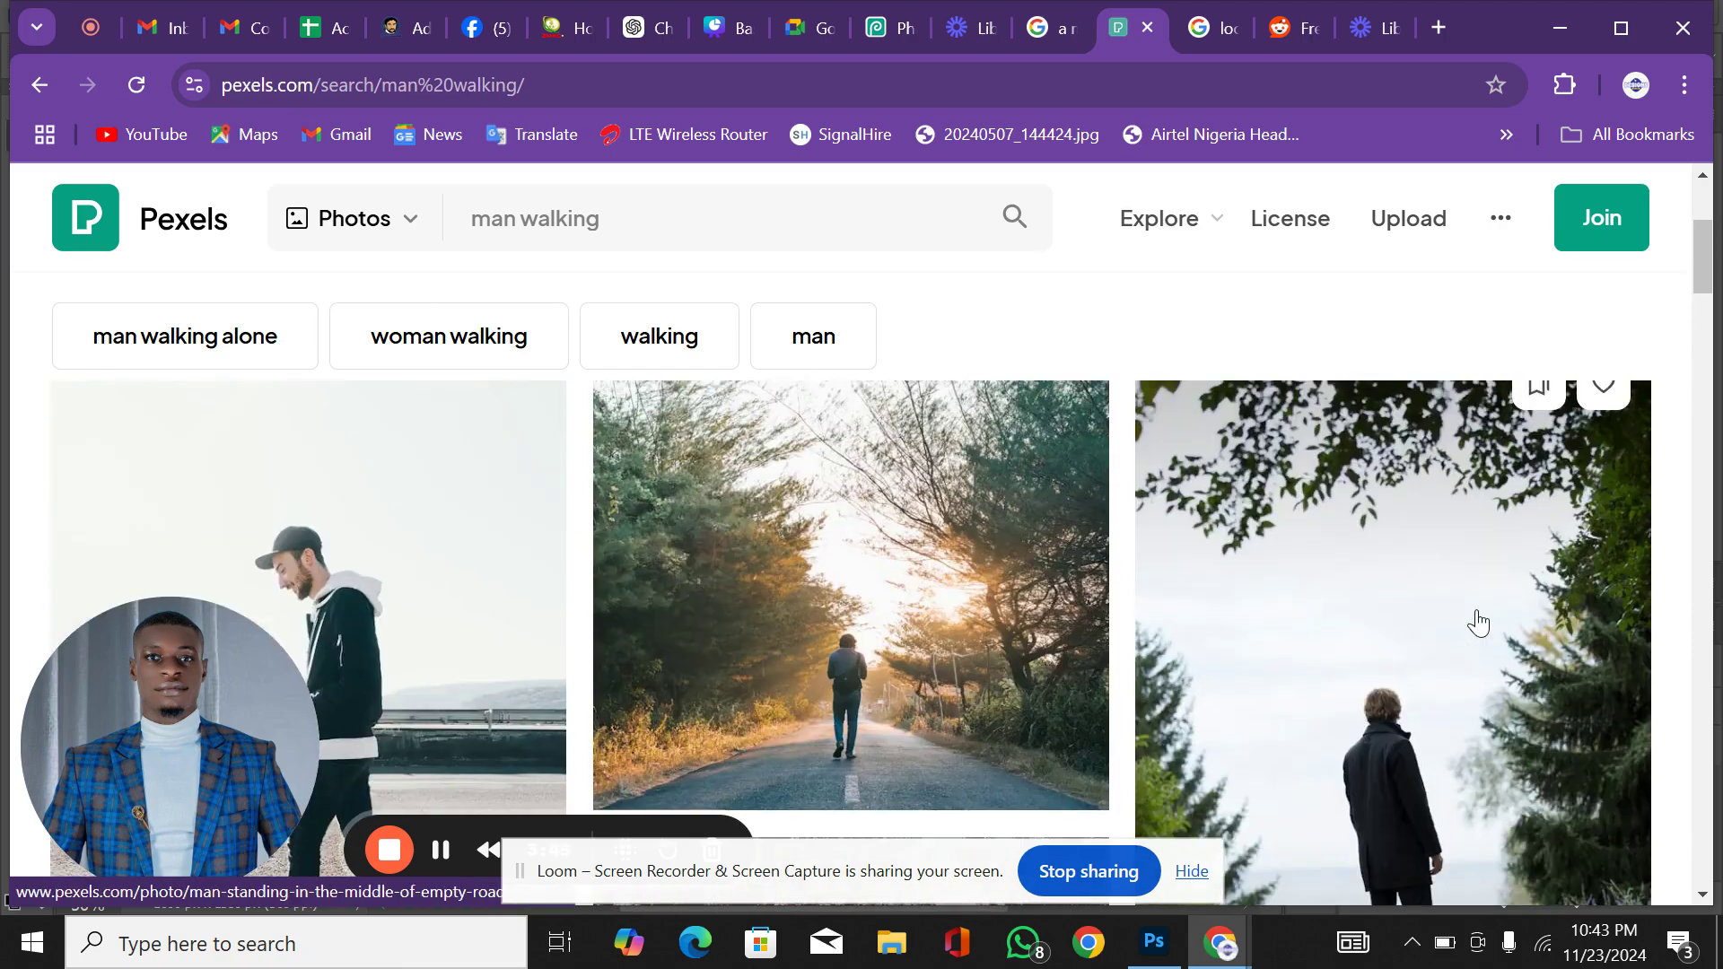
{"action": "scroll", "coordinate": [1478, 621], "scroll_direction": "down", "scroll_amount": 5}
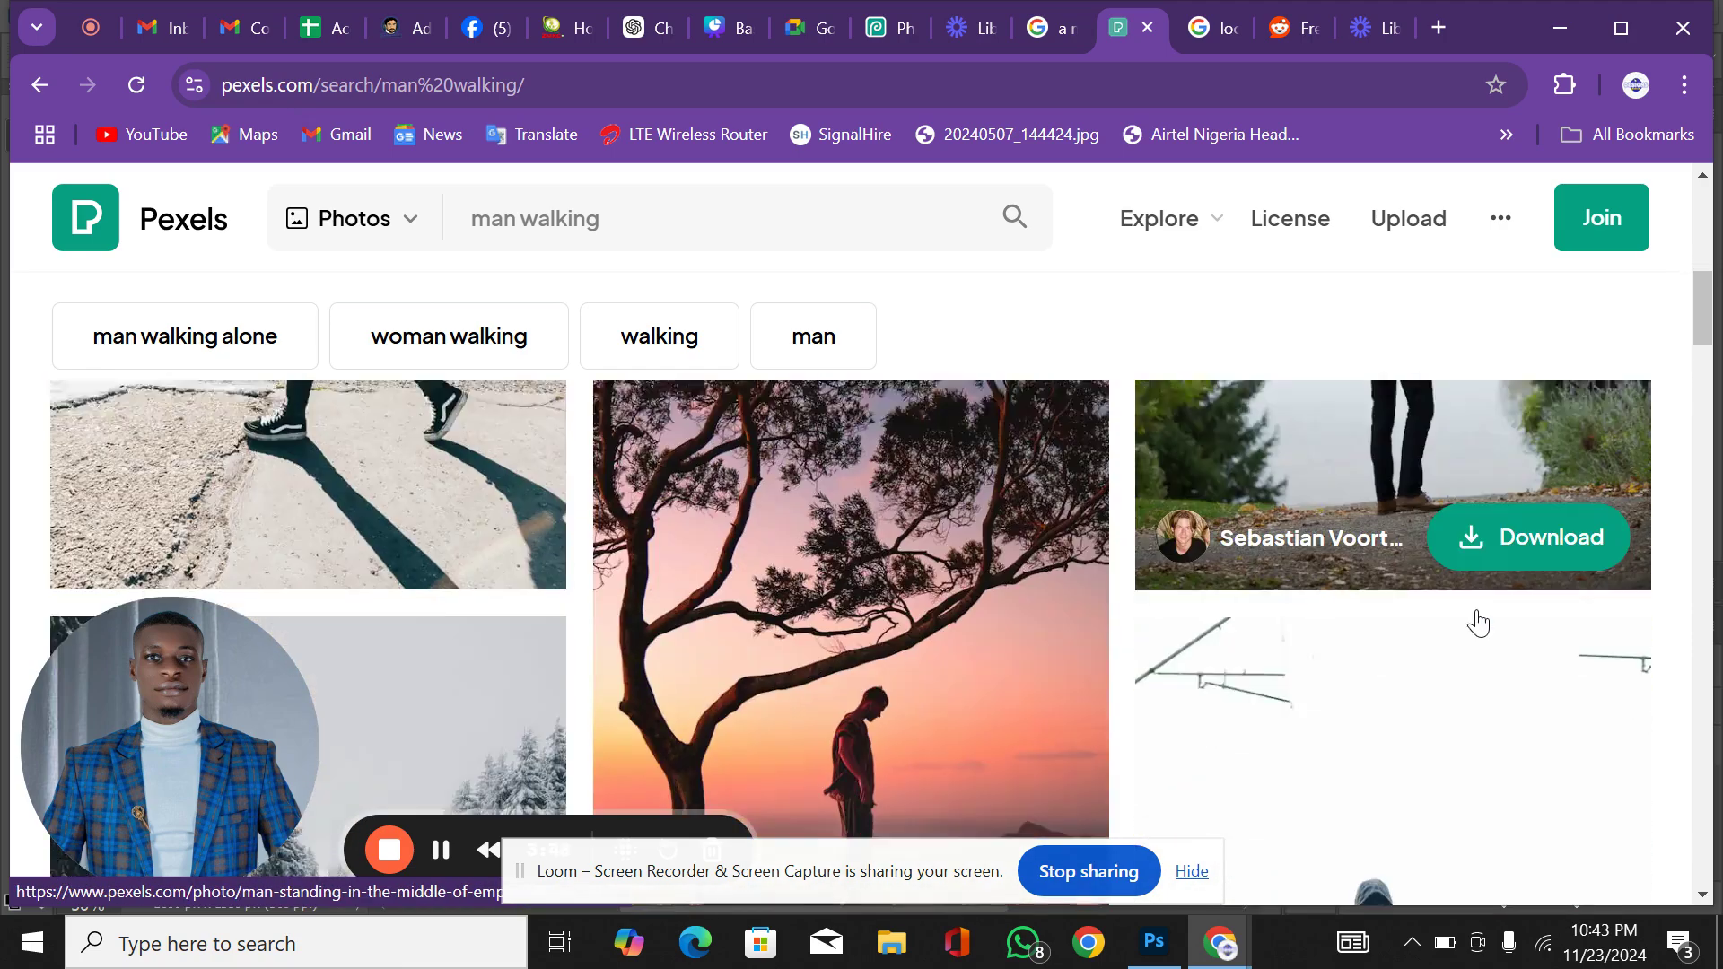
{"action": "scroll", "coordinate": [1478, 621], "scroll_direction": "down", "scroll_amount": 2}
{"action": "scroll", "coordinate": [1478, 621], "scroll_direction": "up", "scroll_amount": 5}
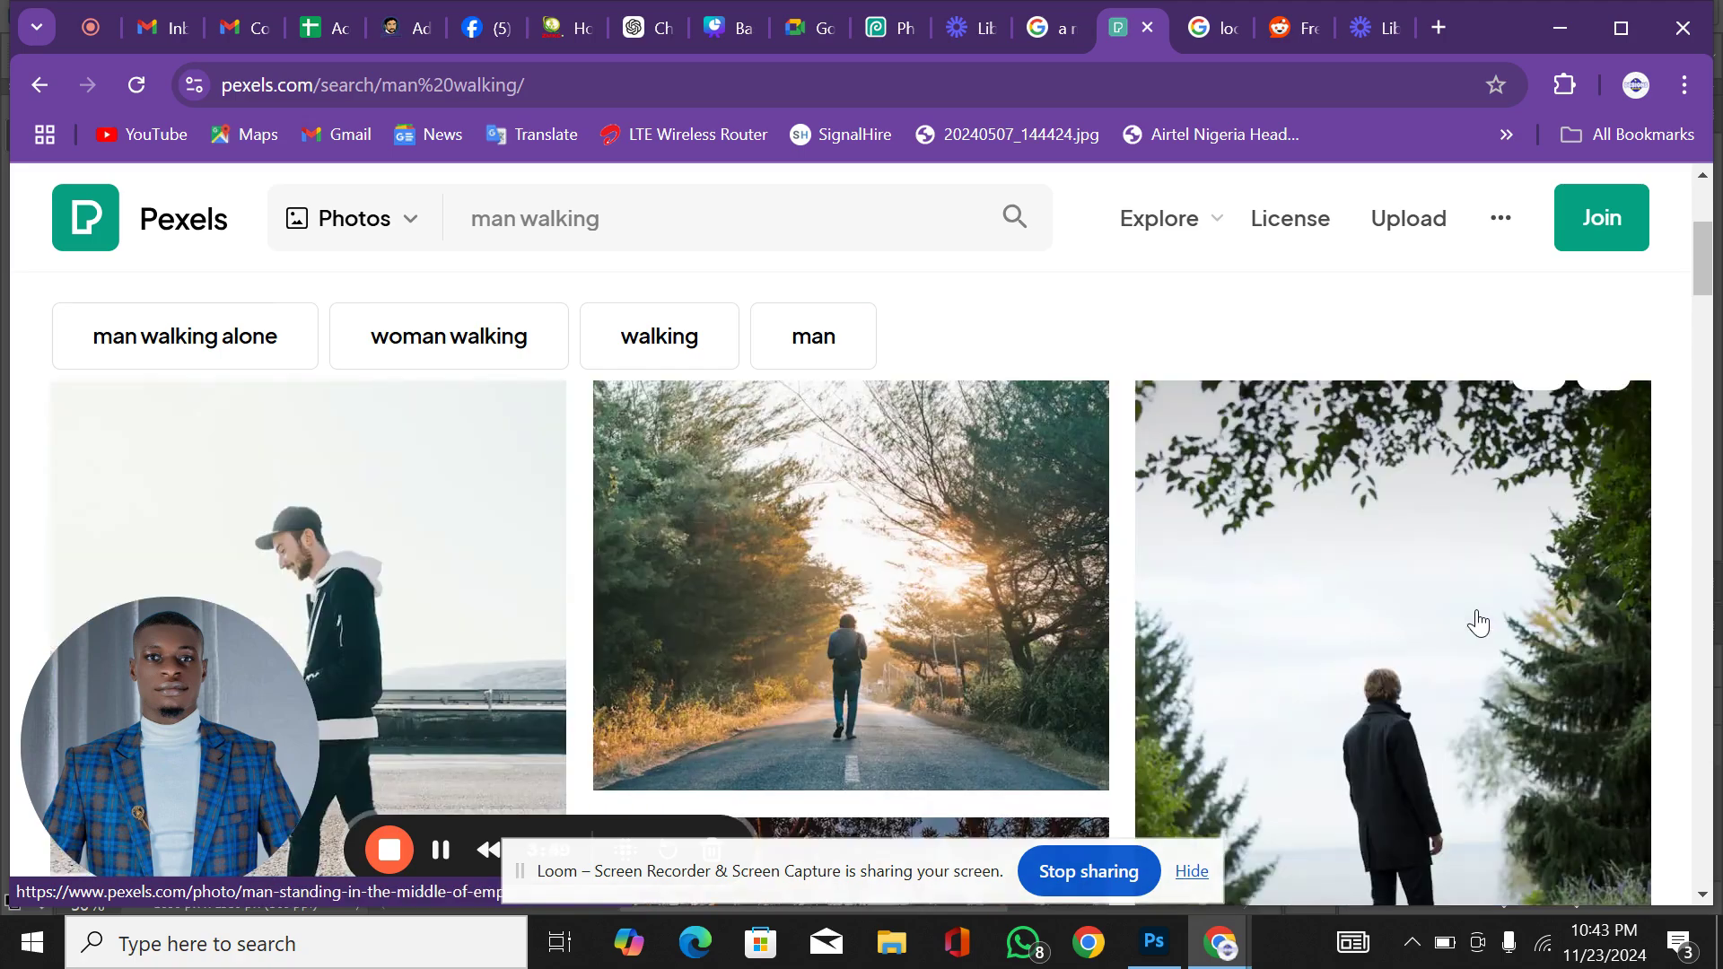
{"action": "scroll", "coordinate": [1478, 621], "scroll_direction": "up", "scroll_amount": 3}
{"action": "scroll", "coordinate": [1478, 621], "scroll_direction": "down", "scroll_amount": 8}
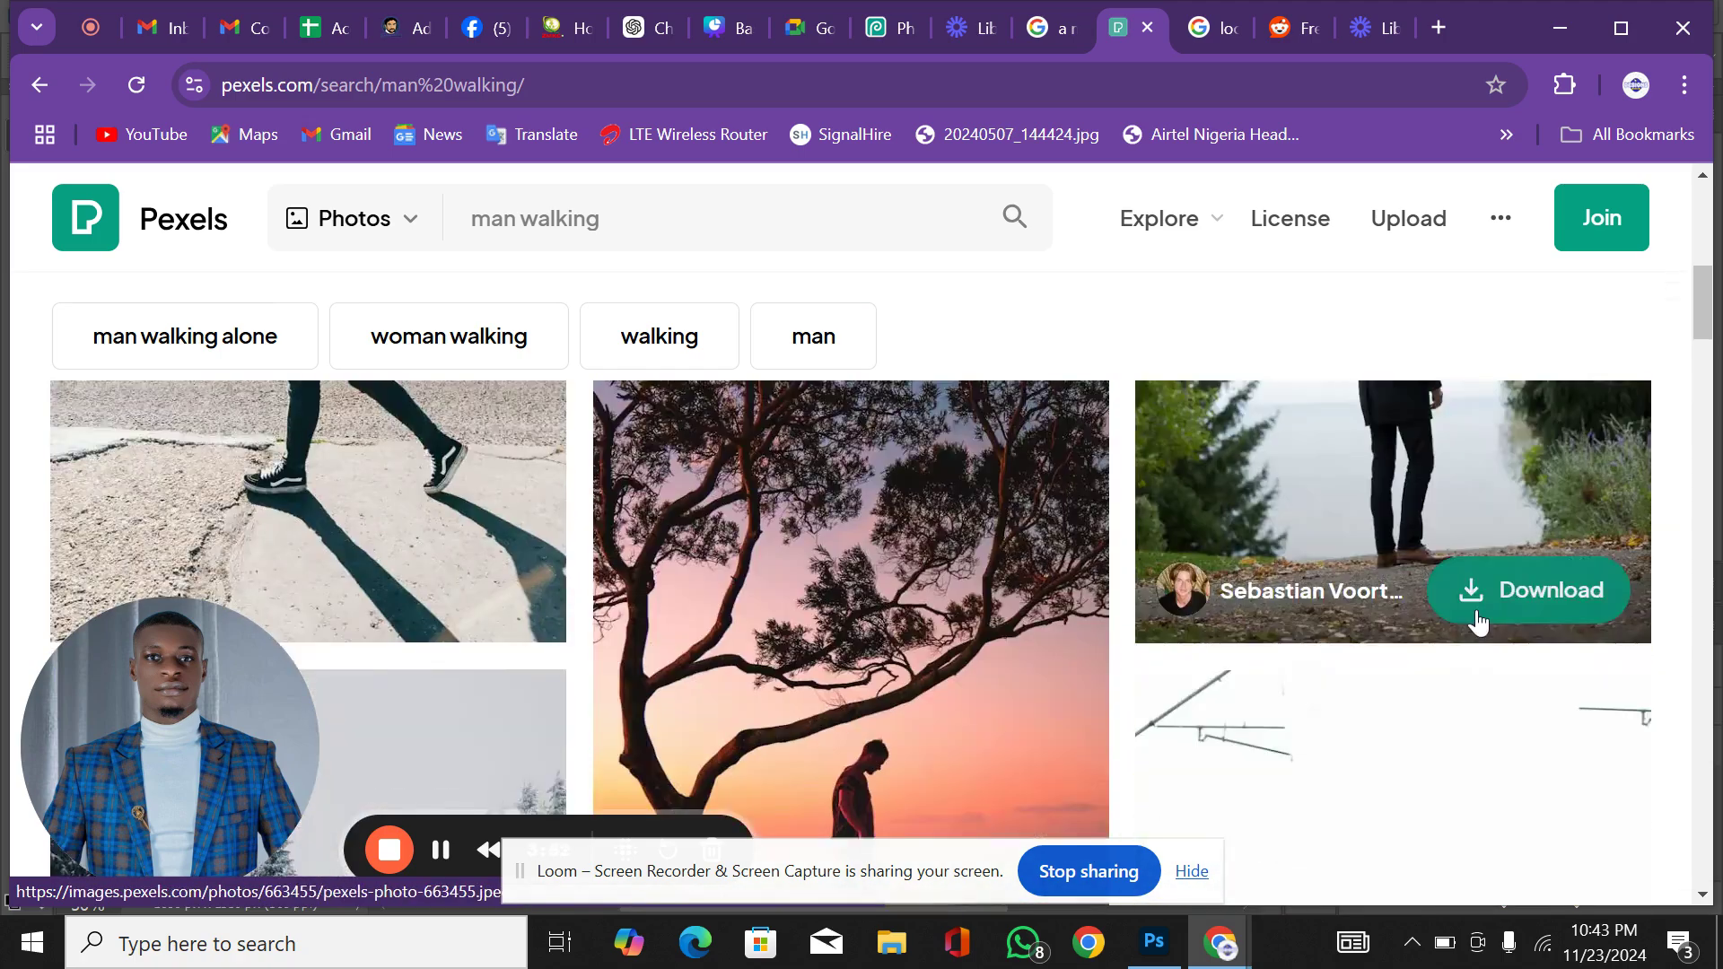
{"action": "scroll", "coordinate": [1478, 621], "scroll_direction": "down", "scroll_amount": 4}
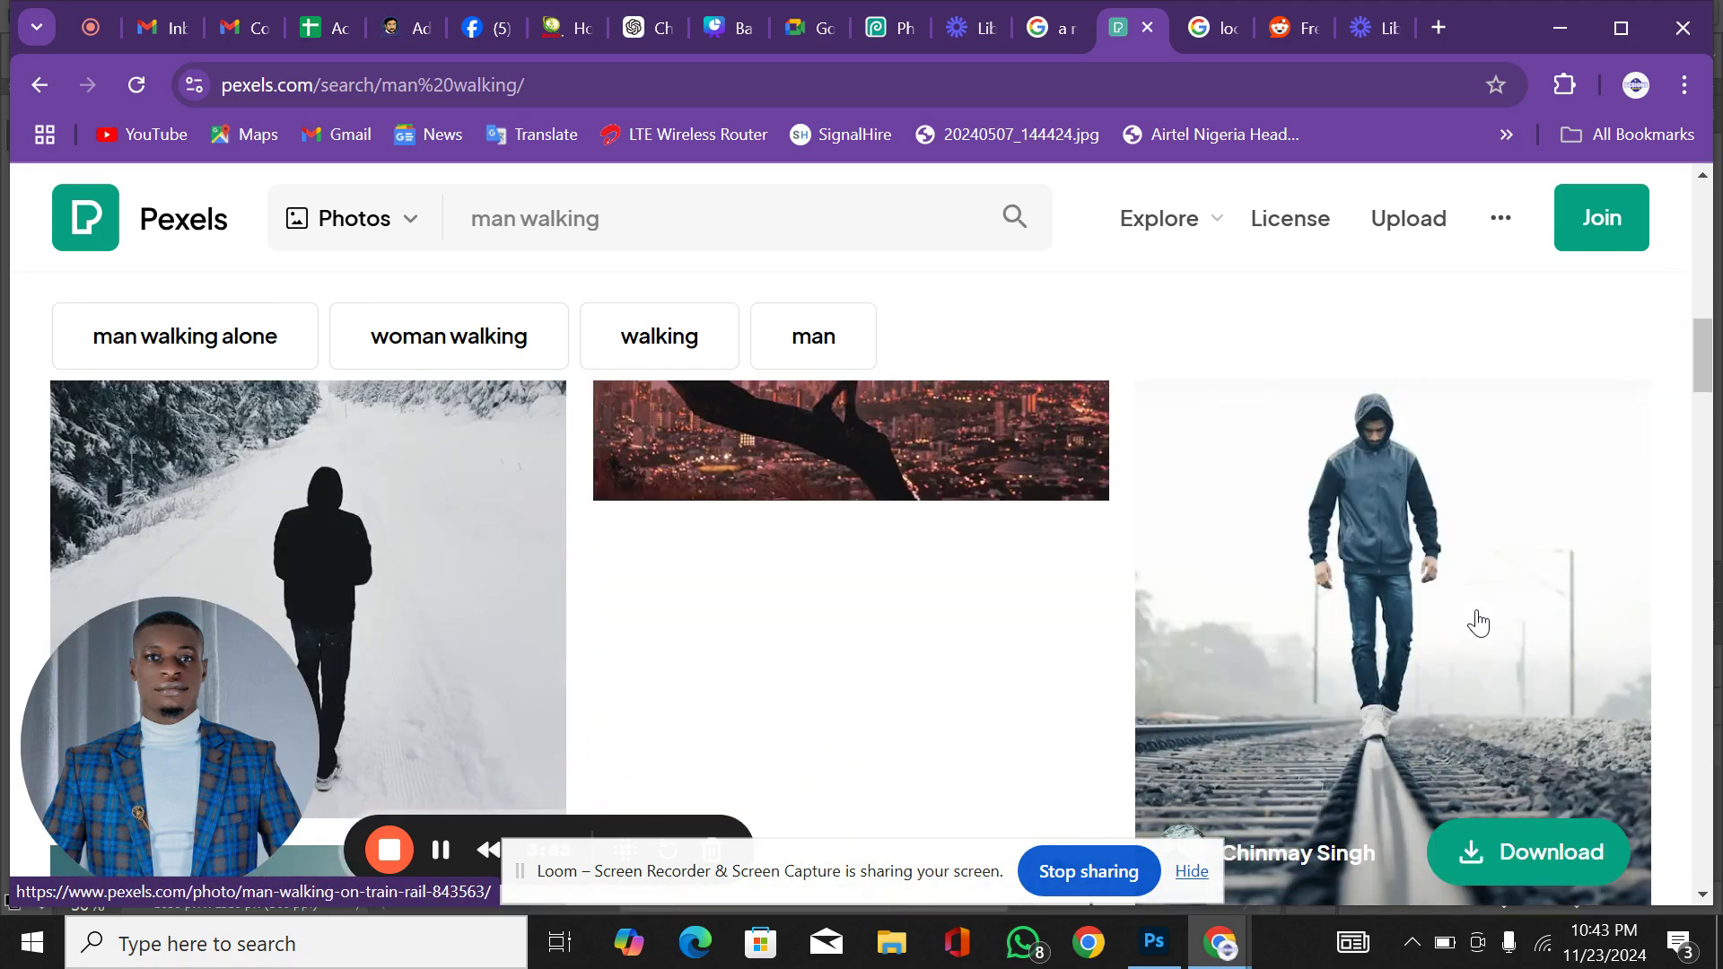
{"action": "scroll", "coordinate": [1478, 621], "scroll_direction": "down", "scroll_amount": 5}
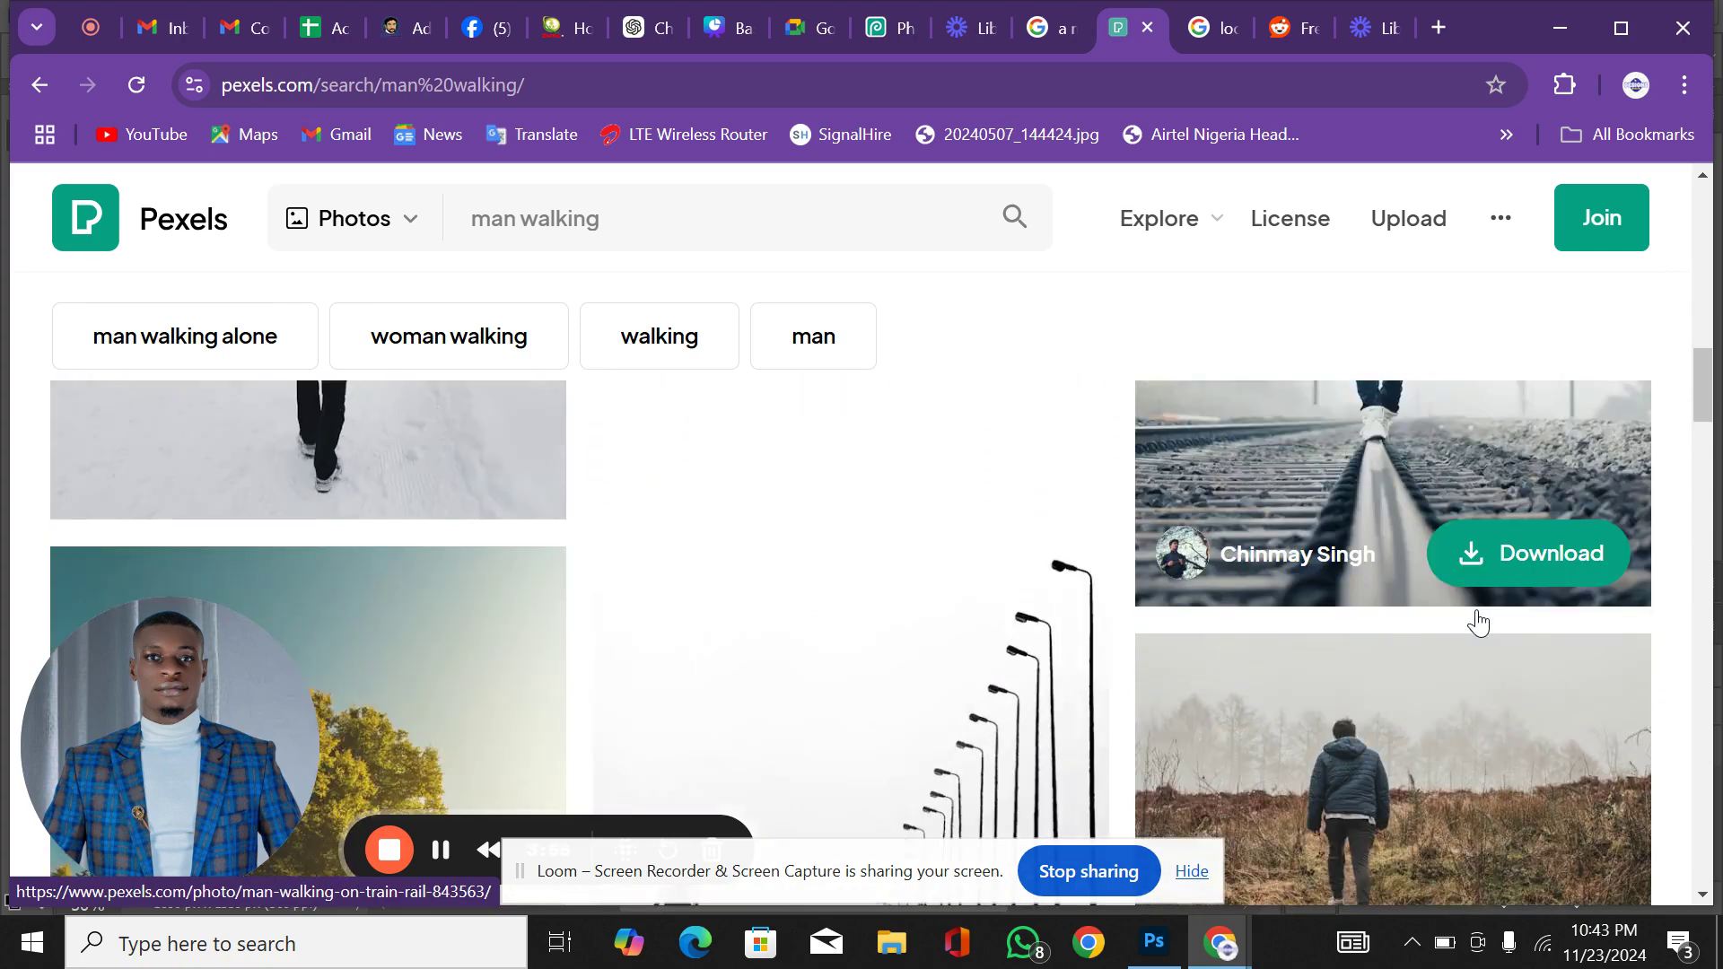
{"action": "scroll", "coordinate": [1478, 621], "scroll_direction": "down", "scroll_amount": 2}
{"action": "scroll", "coordinate": [1478, 621], "scroll_direction": "up", "scroll_amount": 7}
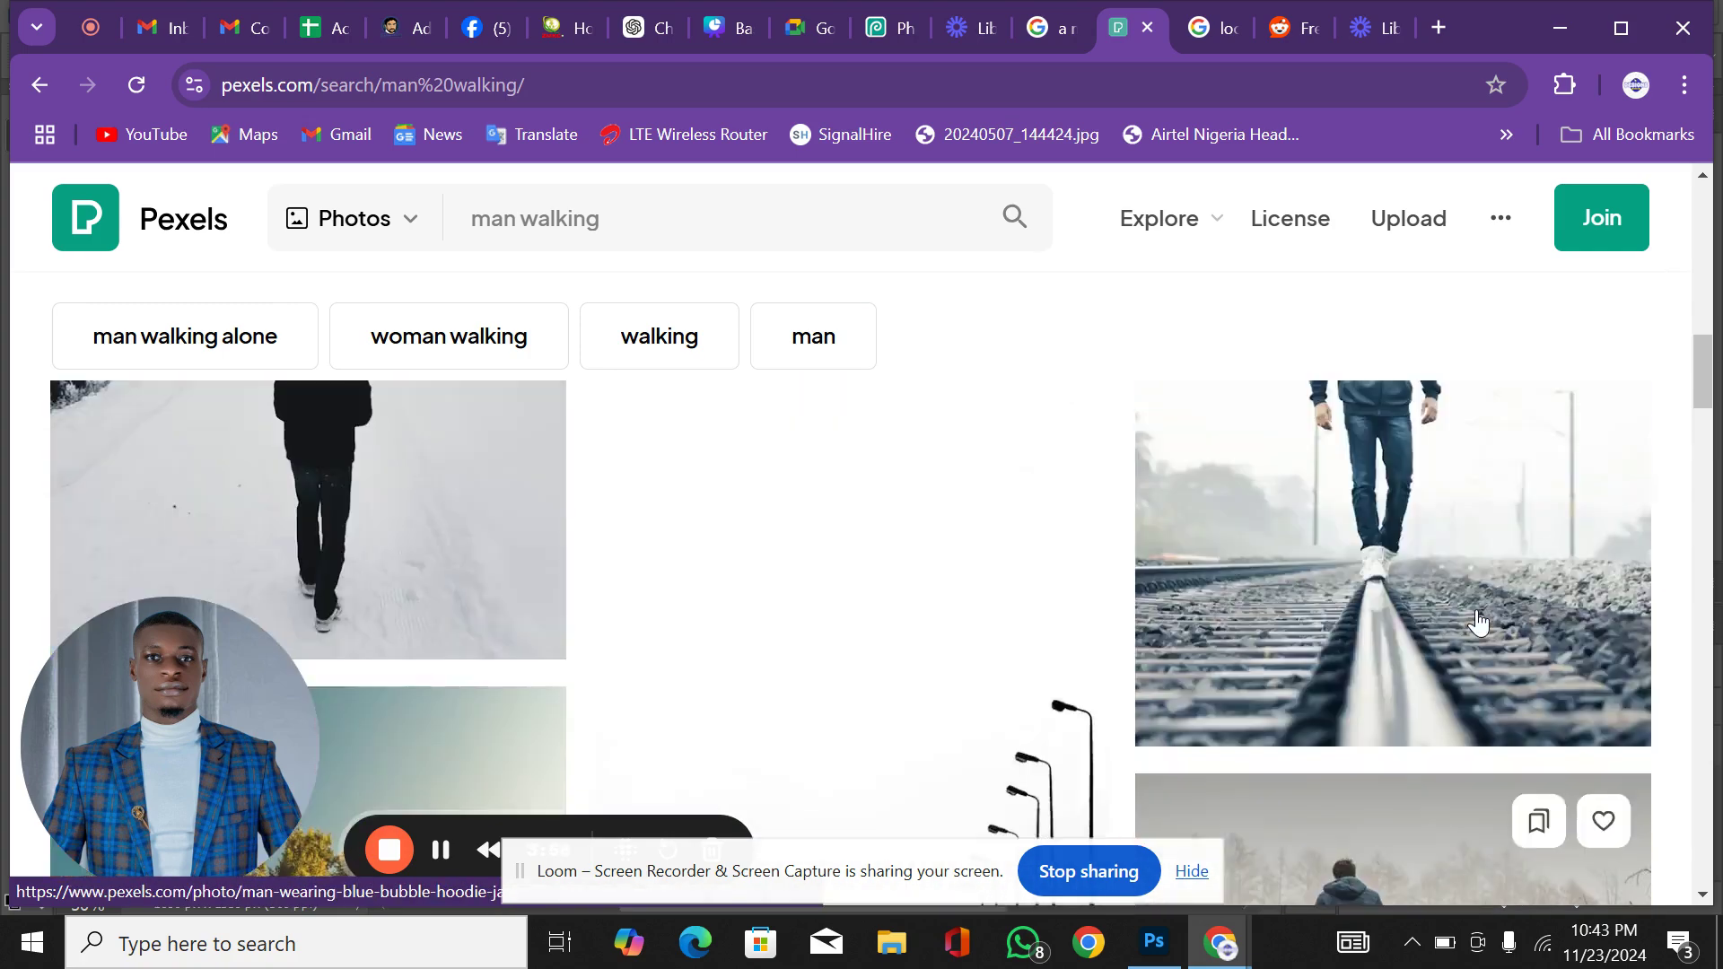
{"action": "mouse_move", "coordinate": [1425, 607]}
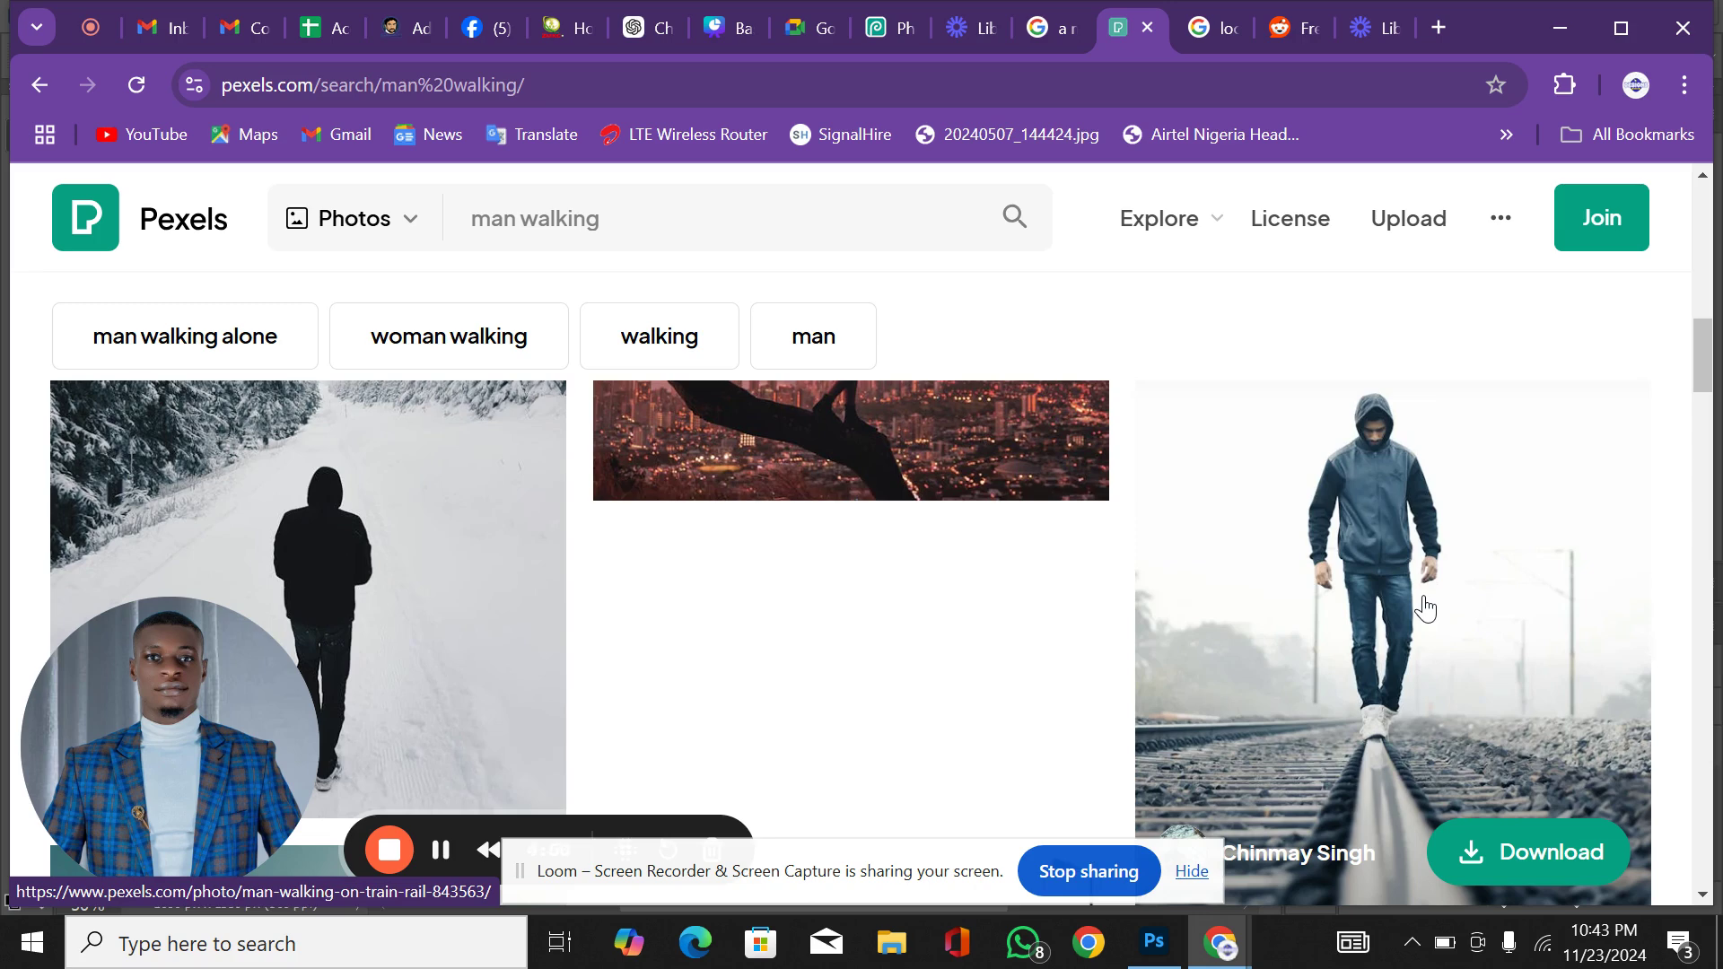
Step: Copy the Pexels image of the hooded man walking on the train rail
{"action": "right_click", "coordinate": [1426, 608]}
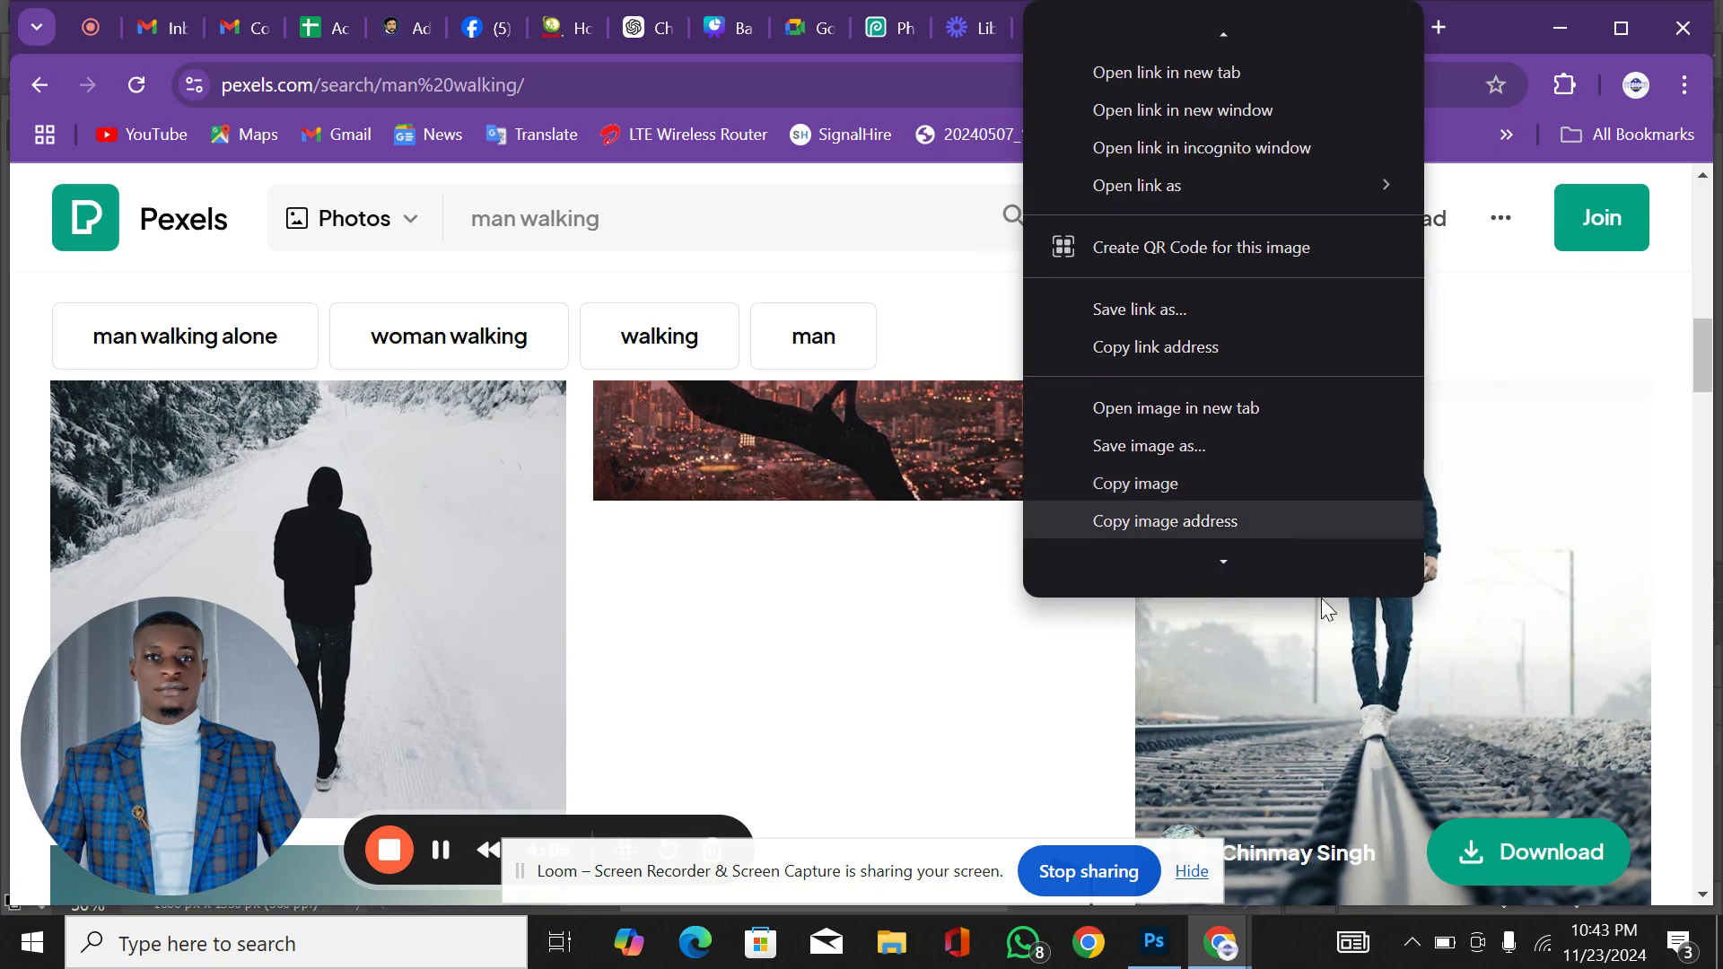
{"action": "left_click", "coordinate": [1433, 666]}
{"action": "scroll", "coordinate": [1433, 668], "scroll_direction": "up", "scroll_amount": 3}
{"action": "scroll", "coordinate": [1433, 669], "scroll_direction": "up", "scroll_amount": 2}
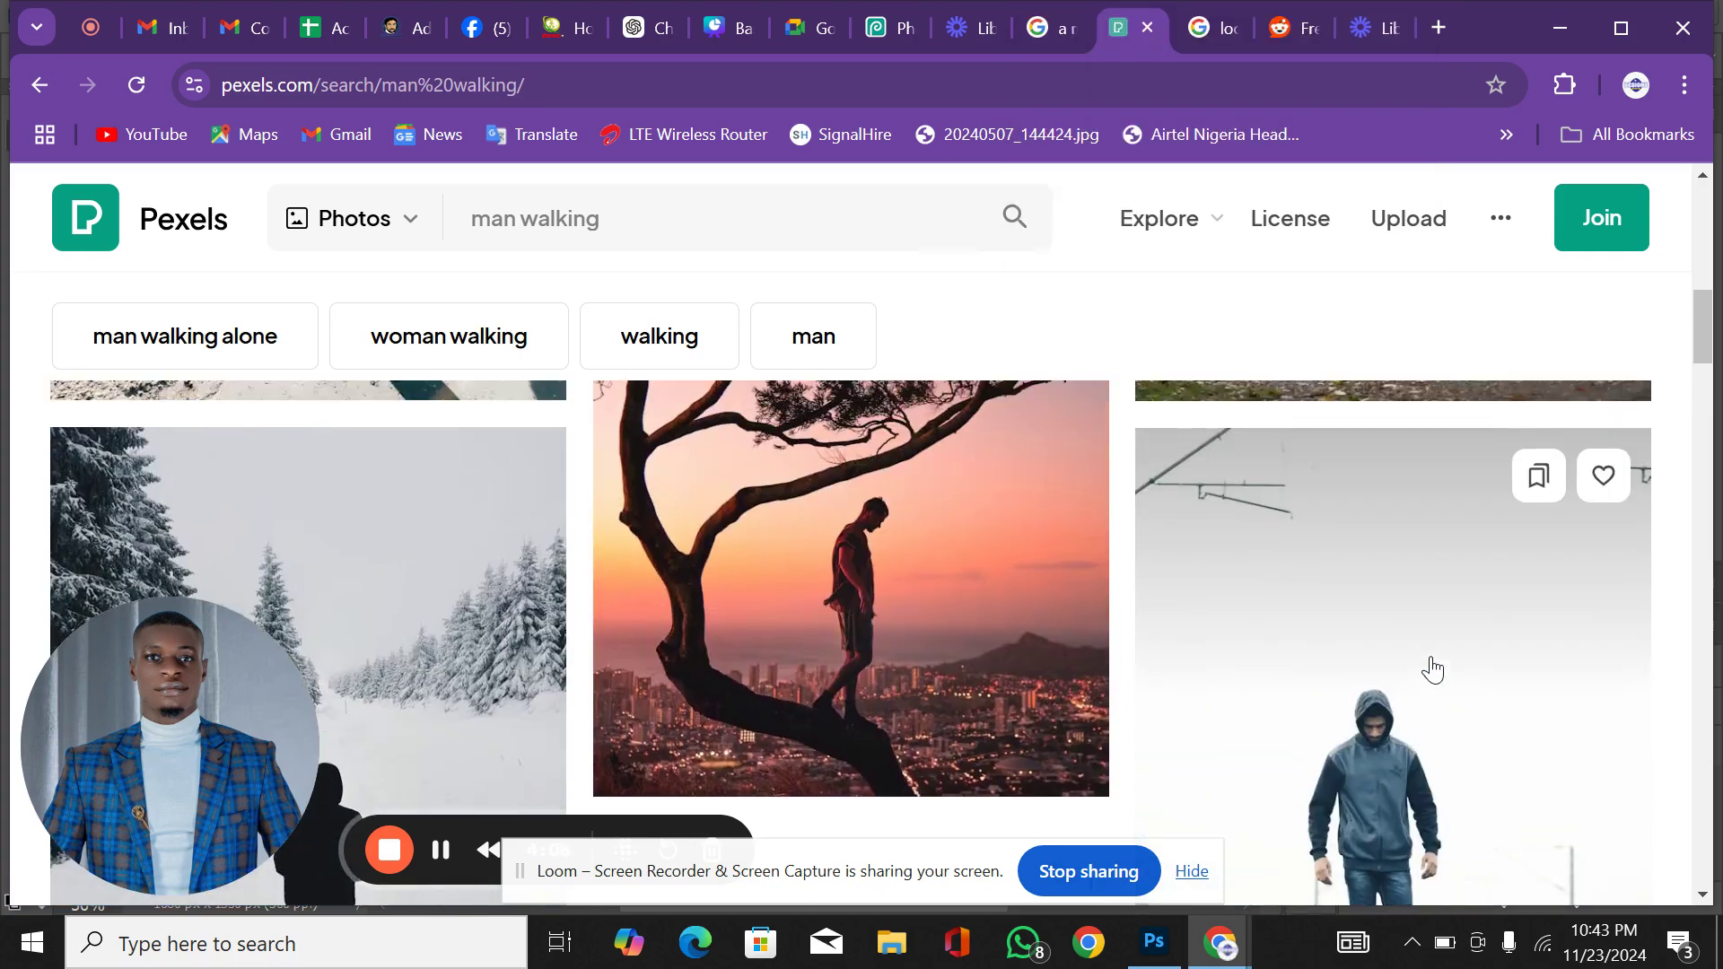
{"action": "scroll", "coordinate": [1434, 668], "scroll_direction": "down", "scroll_amount": 2}
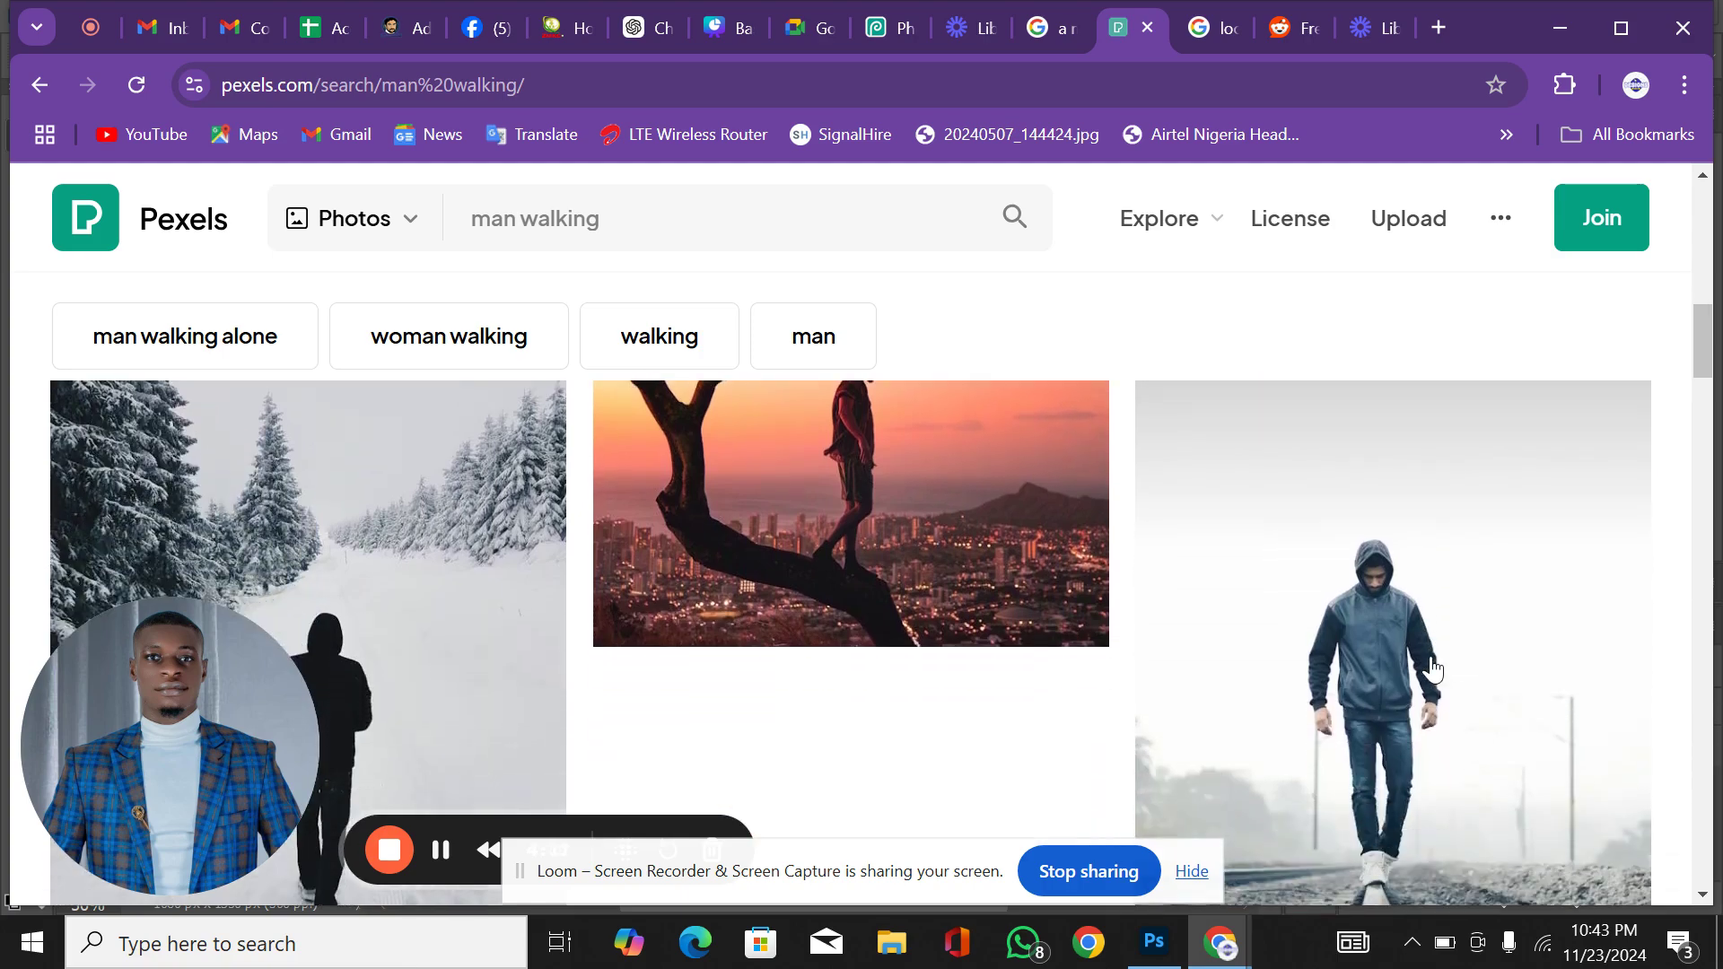
{"action": "scroll", "coordinate": [1433, 669], "scroll_direction": "down", "scroll_amount": 3}
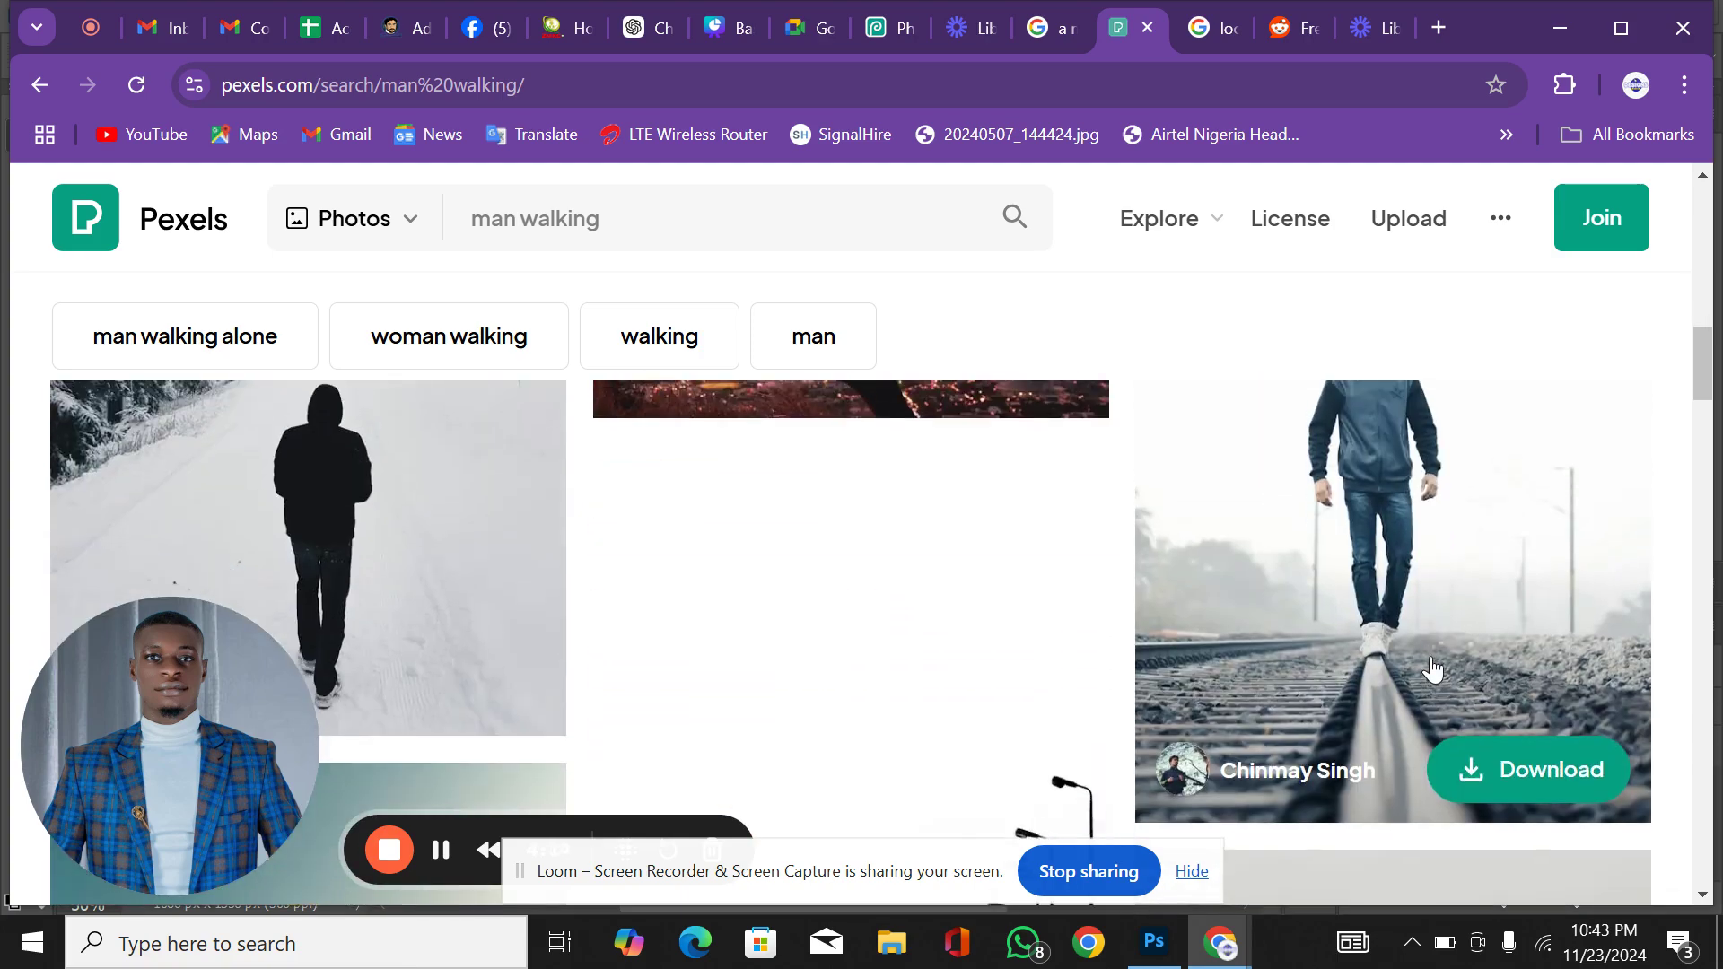
{"action": "right_click", "coordinate": [1405, 554]}
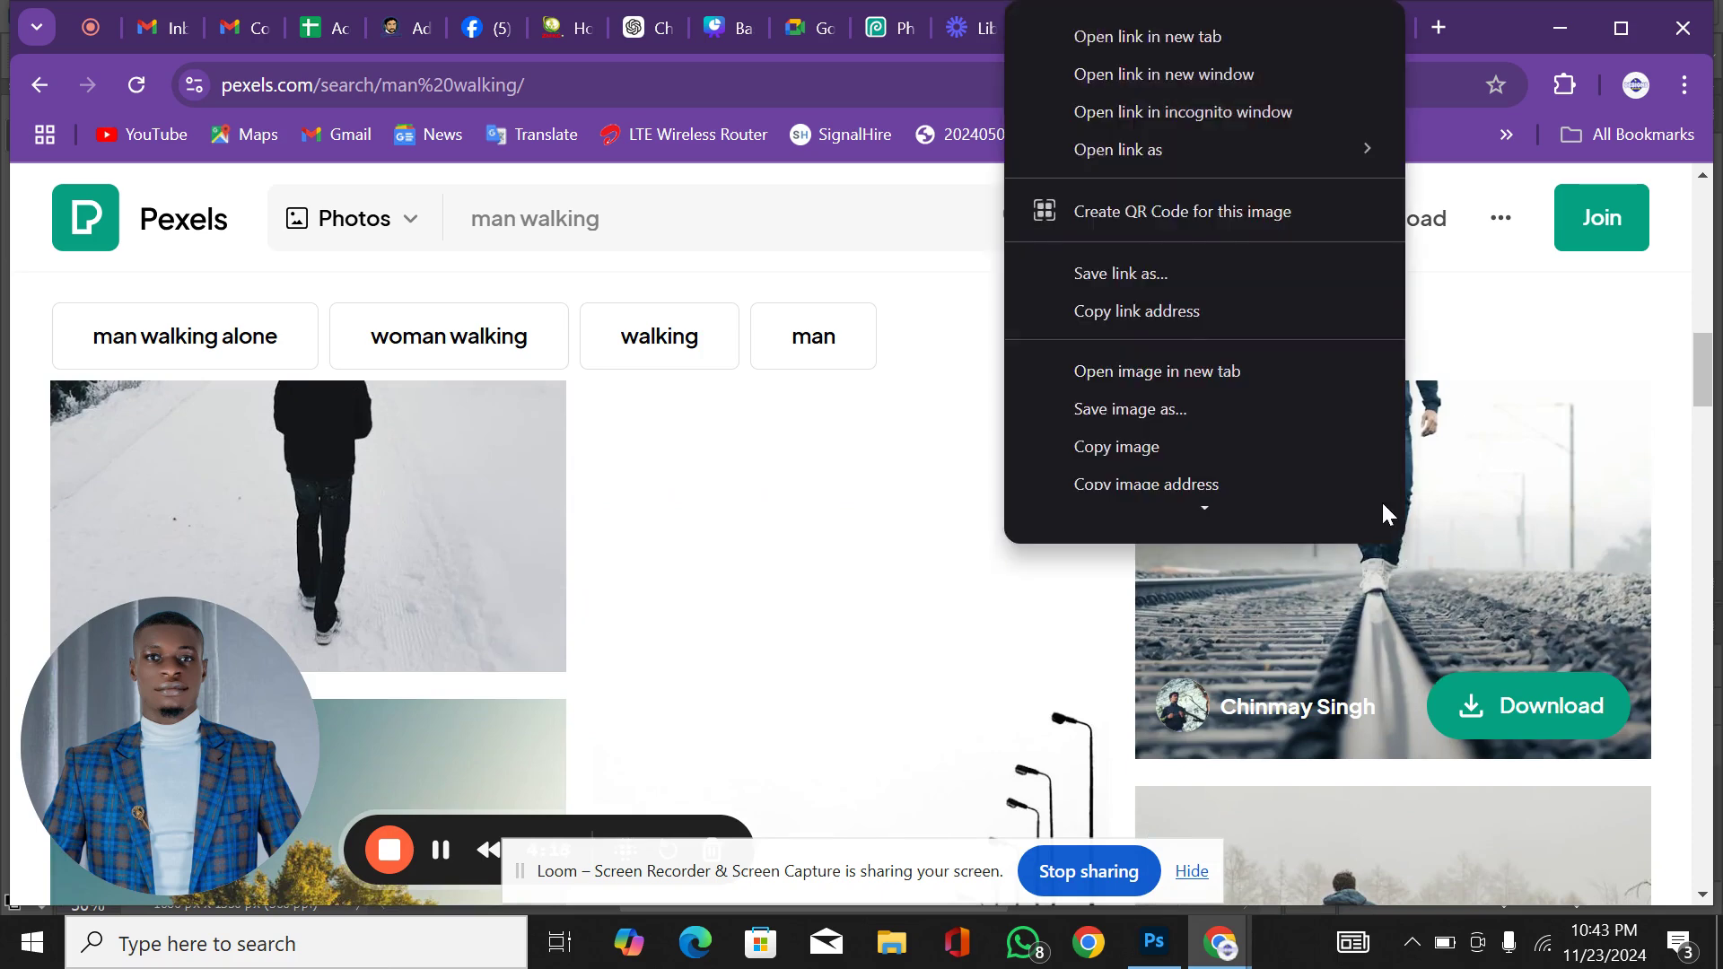
{"action": "left_click", "coordinate": [1226, 470]}
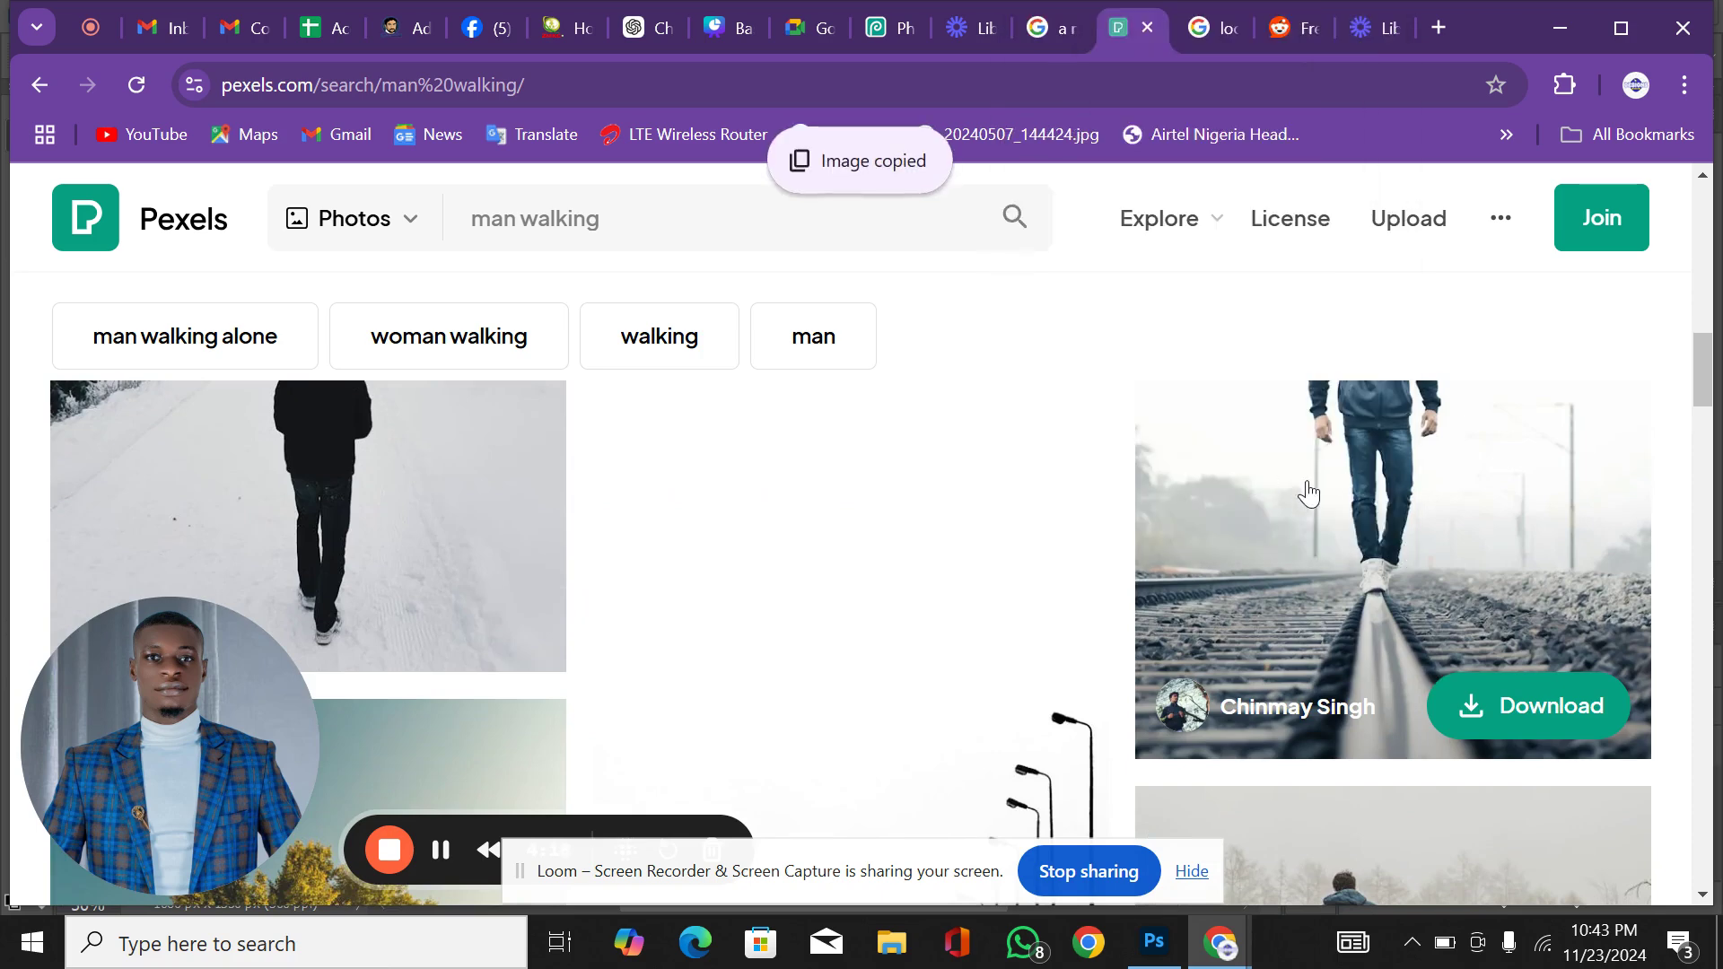
Step: Find and download the Pexels photo of the man in the orange and green jacket walking on a forest road
{"action": "scroll", "coordinate": [1315, 498], "scroll_direction": "up", "scroll_amount": 2}
{"action": "scroll", "coordinate": [1320, 501], "scroll_direction": "up", "scroll_amount": 6}
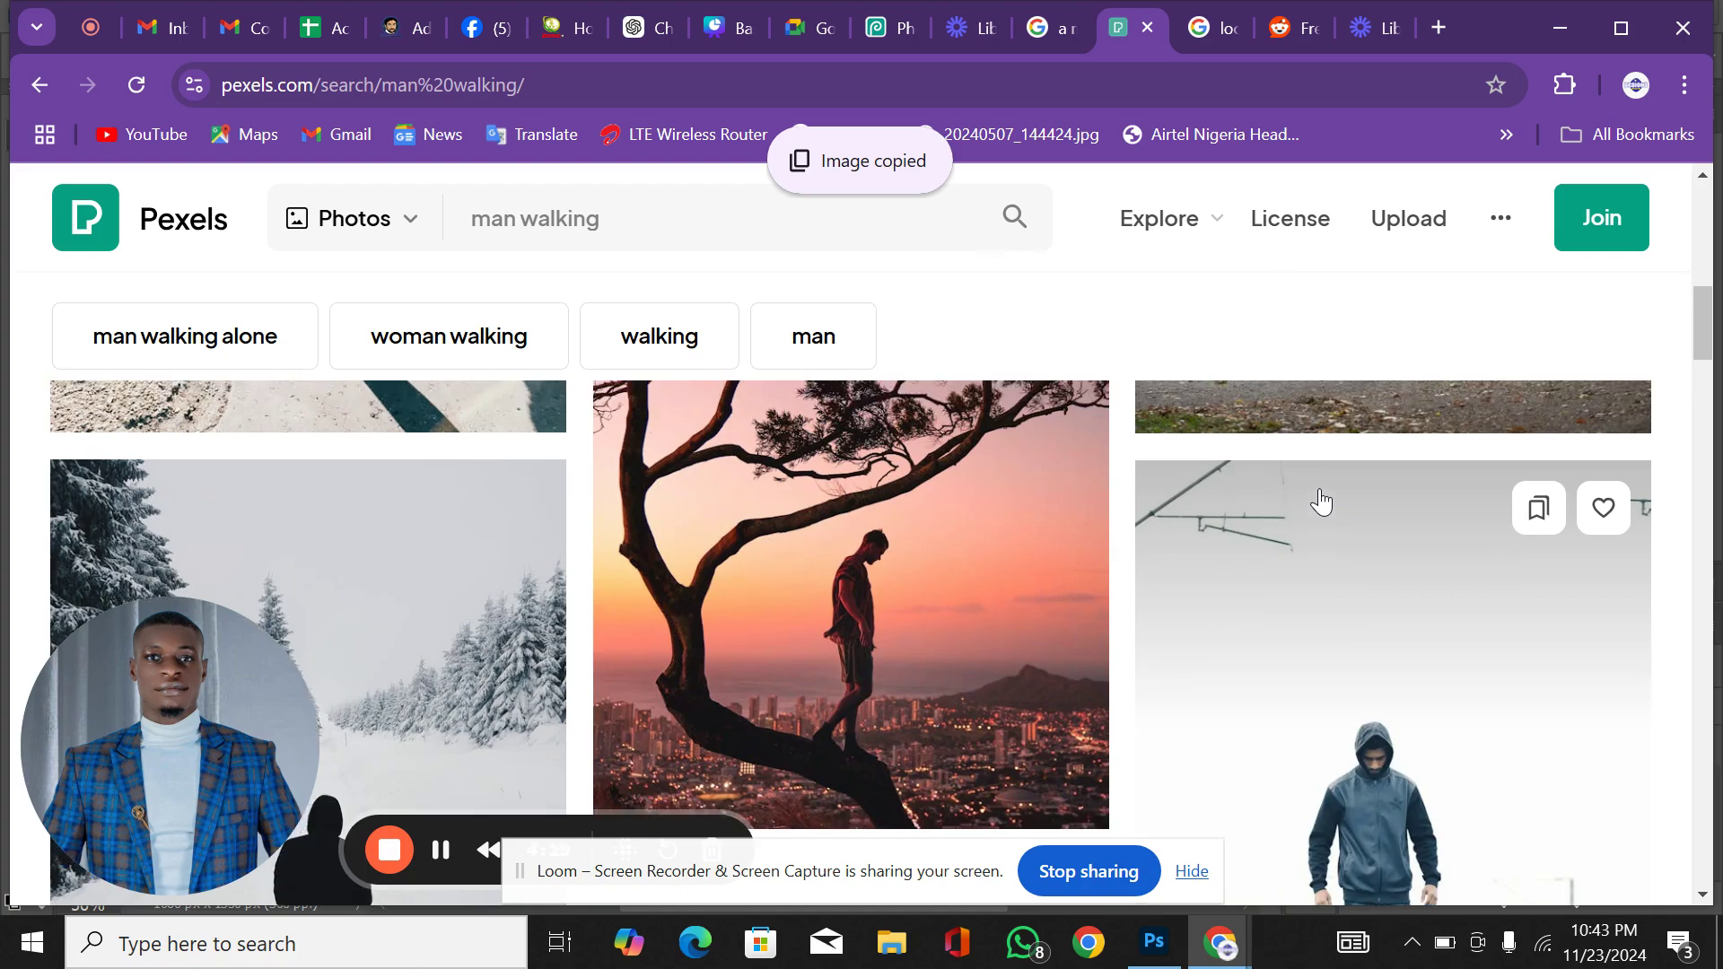
{"action": "scroll", "coordinate": [1320, 501], "scroll_direction": "up", "scroll_amount": 2}
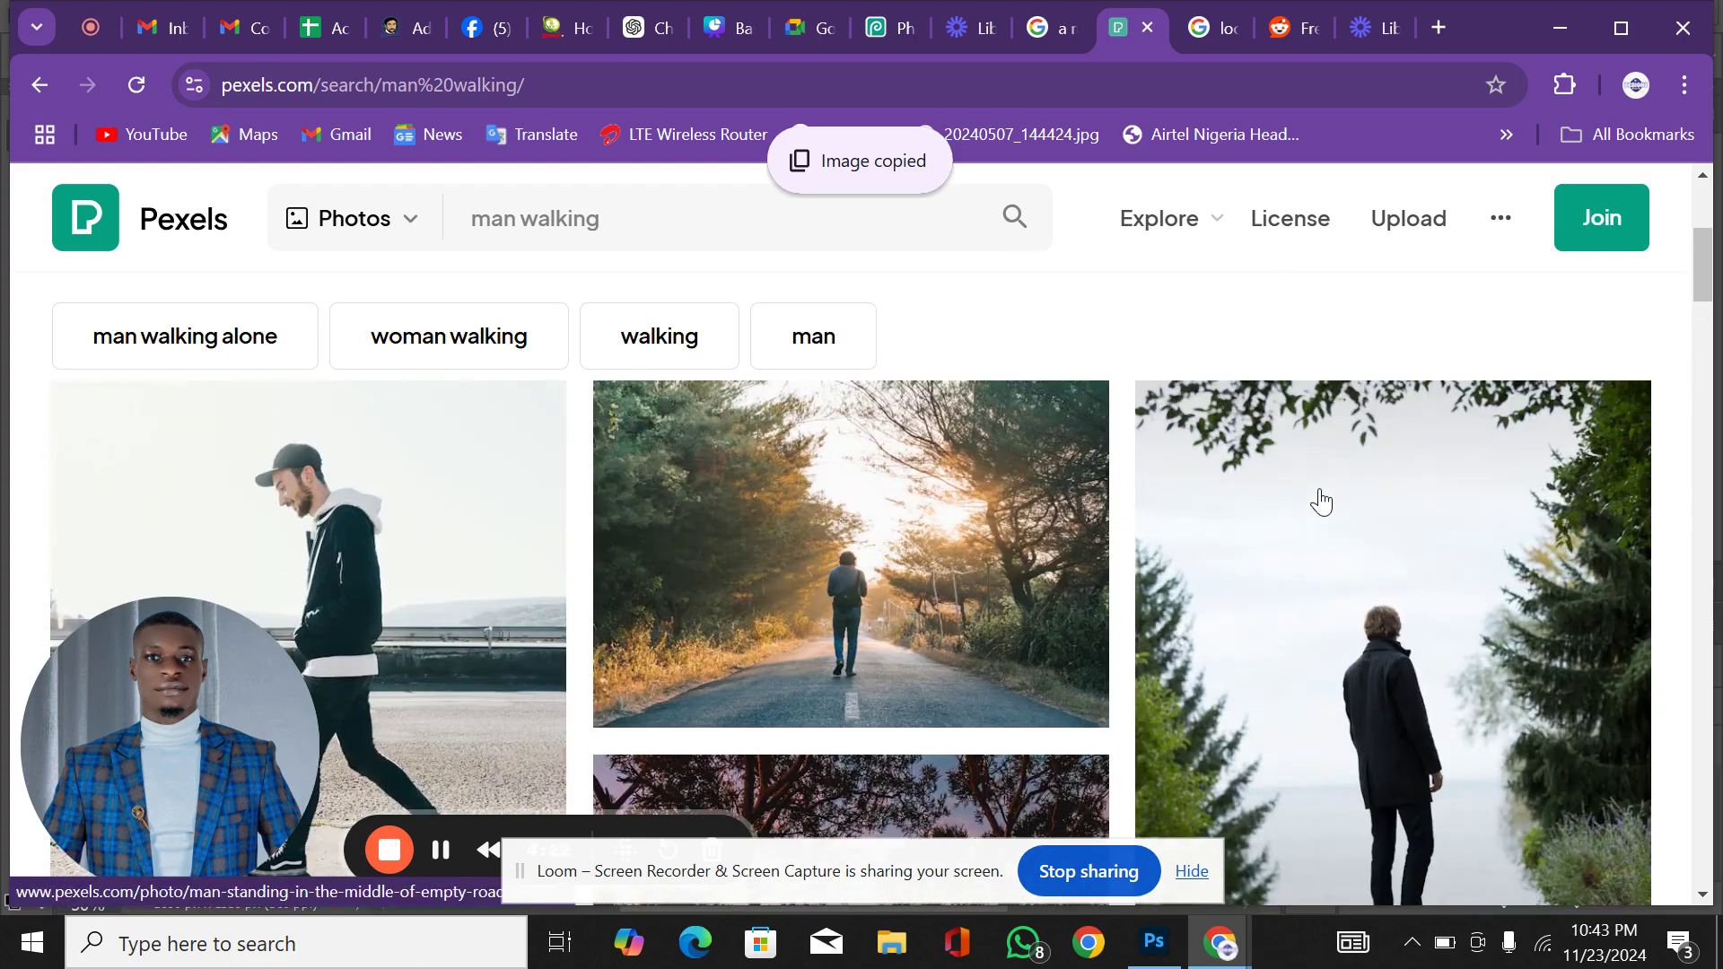
{"action": "scroll", "coordinate": [1320, 500], "scroll_direction": "down", "scroll_amount": 4}
{"action": "scroll", "coordinate": [1320, 501], "scroll_direction": "down", "scroll_amount": 10}
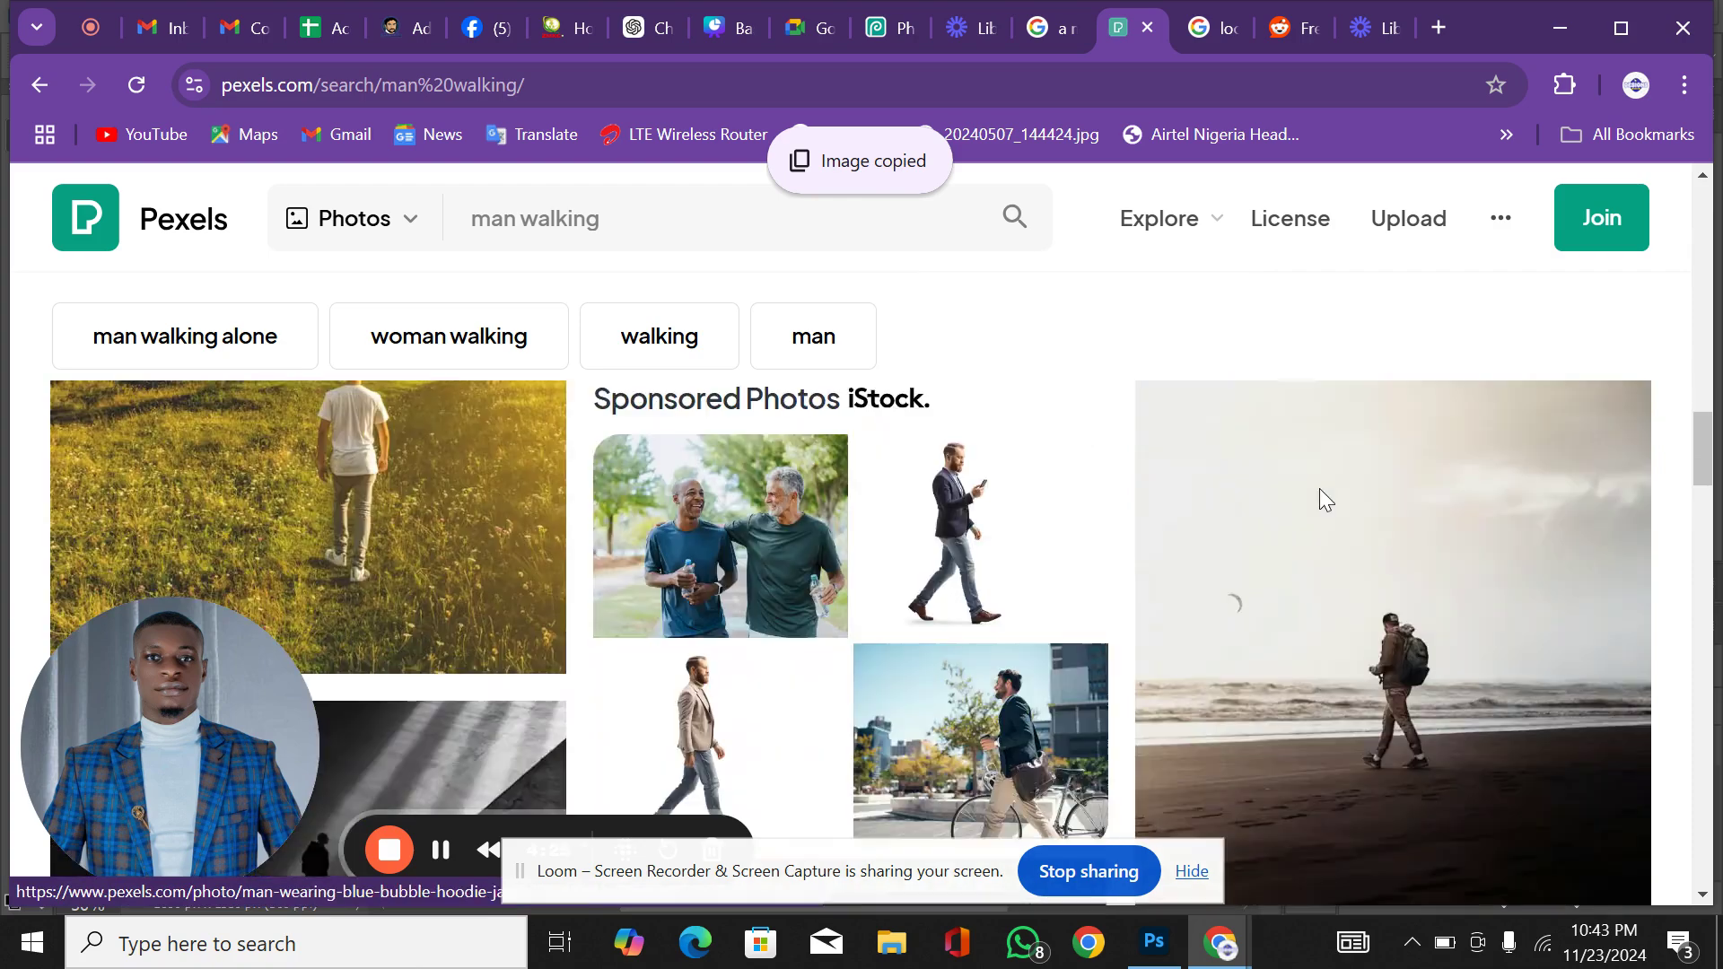
{"action": "mouse_move", "coordinate": [1320, 491]}
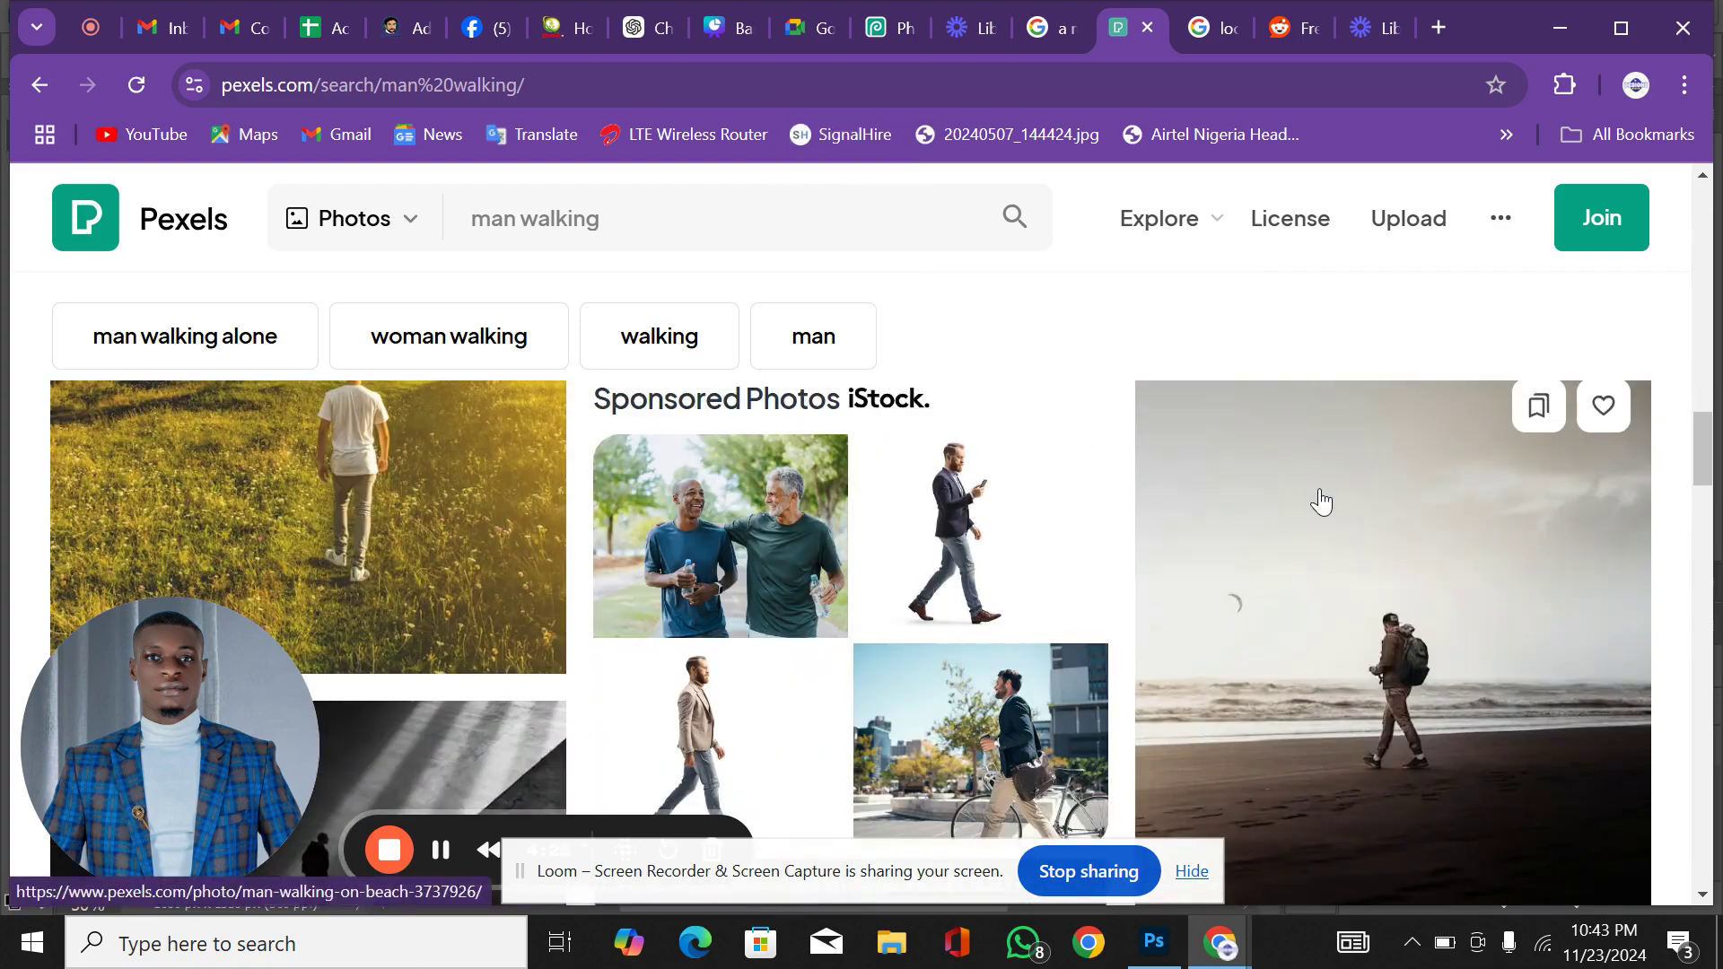
{"action": "scroll", "coordinate": [1320, 500], "scroll_direction": "down", "scroll_amount": 3}
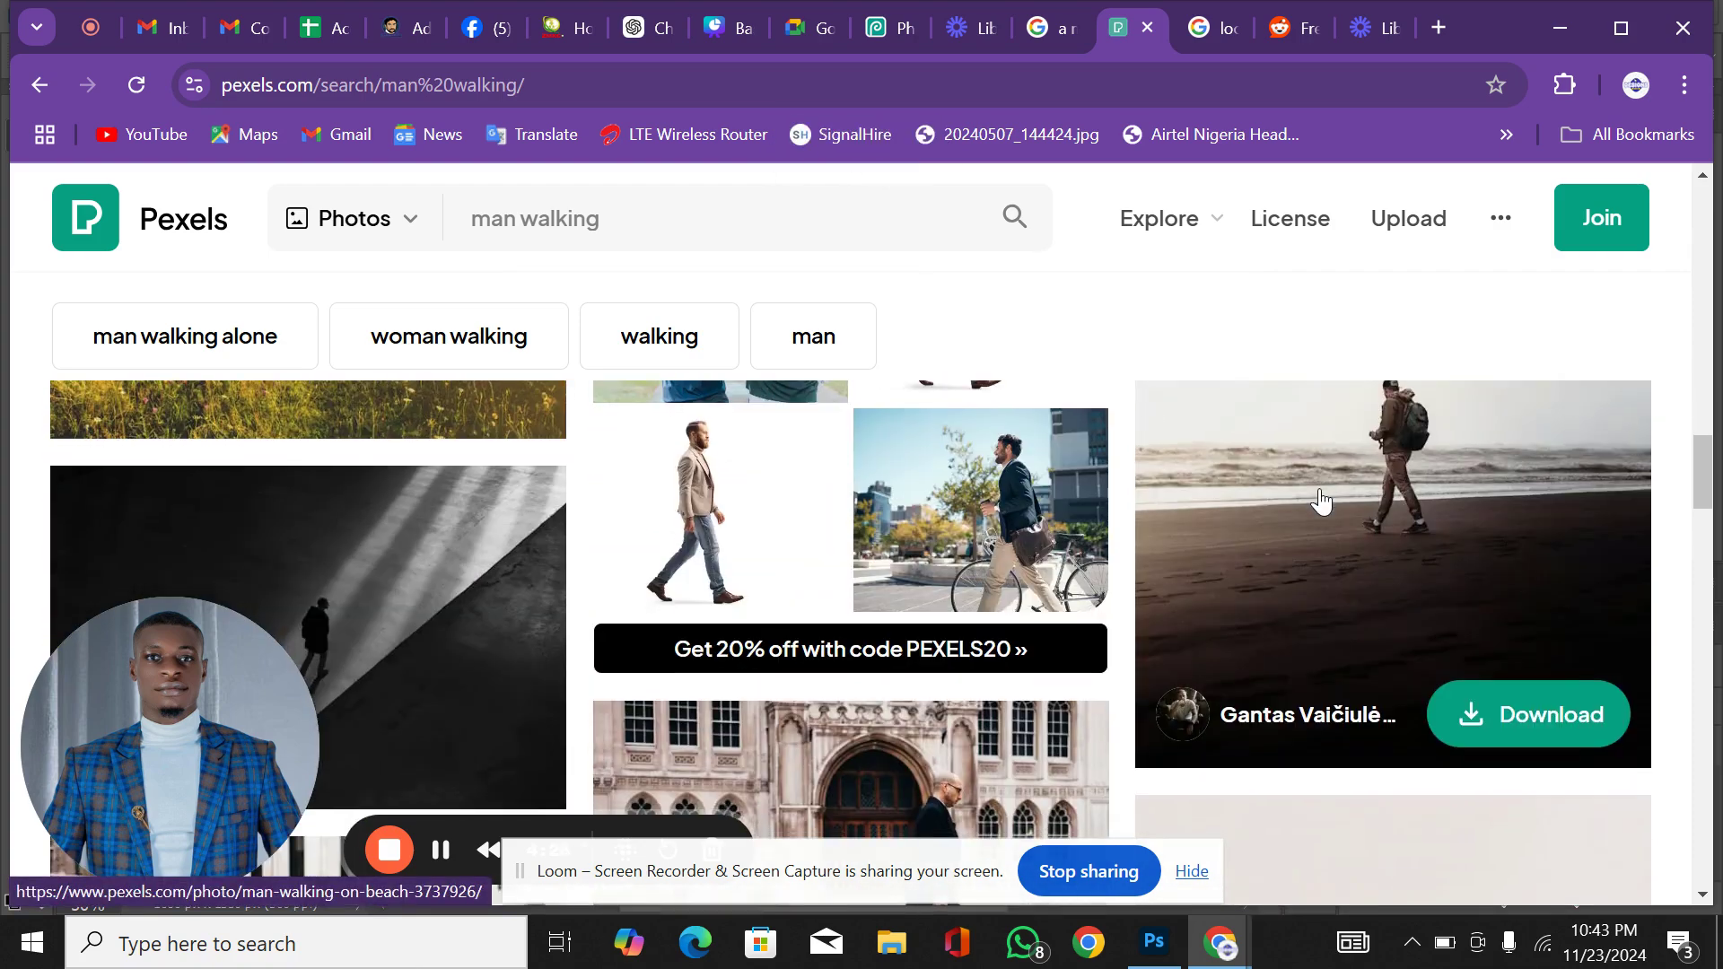
{"action": "scroll", "coordinate": [1321, 501], "scroll_direction": "up", "scroll_amount": 1}
{"action": "scroll", "coordinate": [1320, 501], "scroll_direction": "down", "scroll_amount": 5}
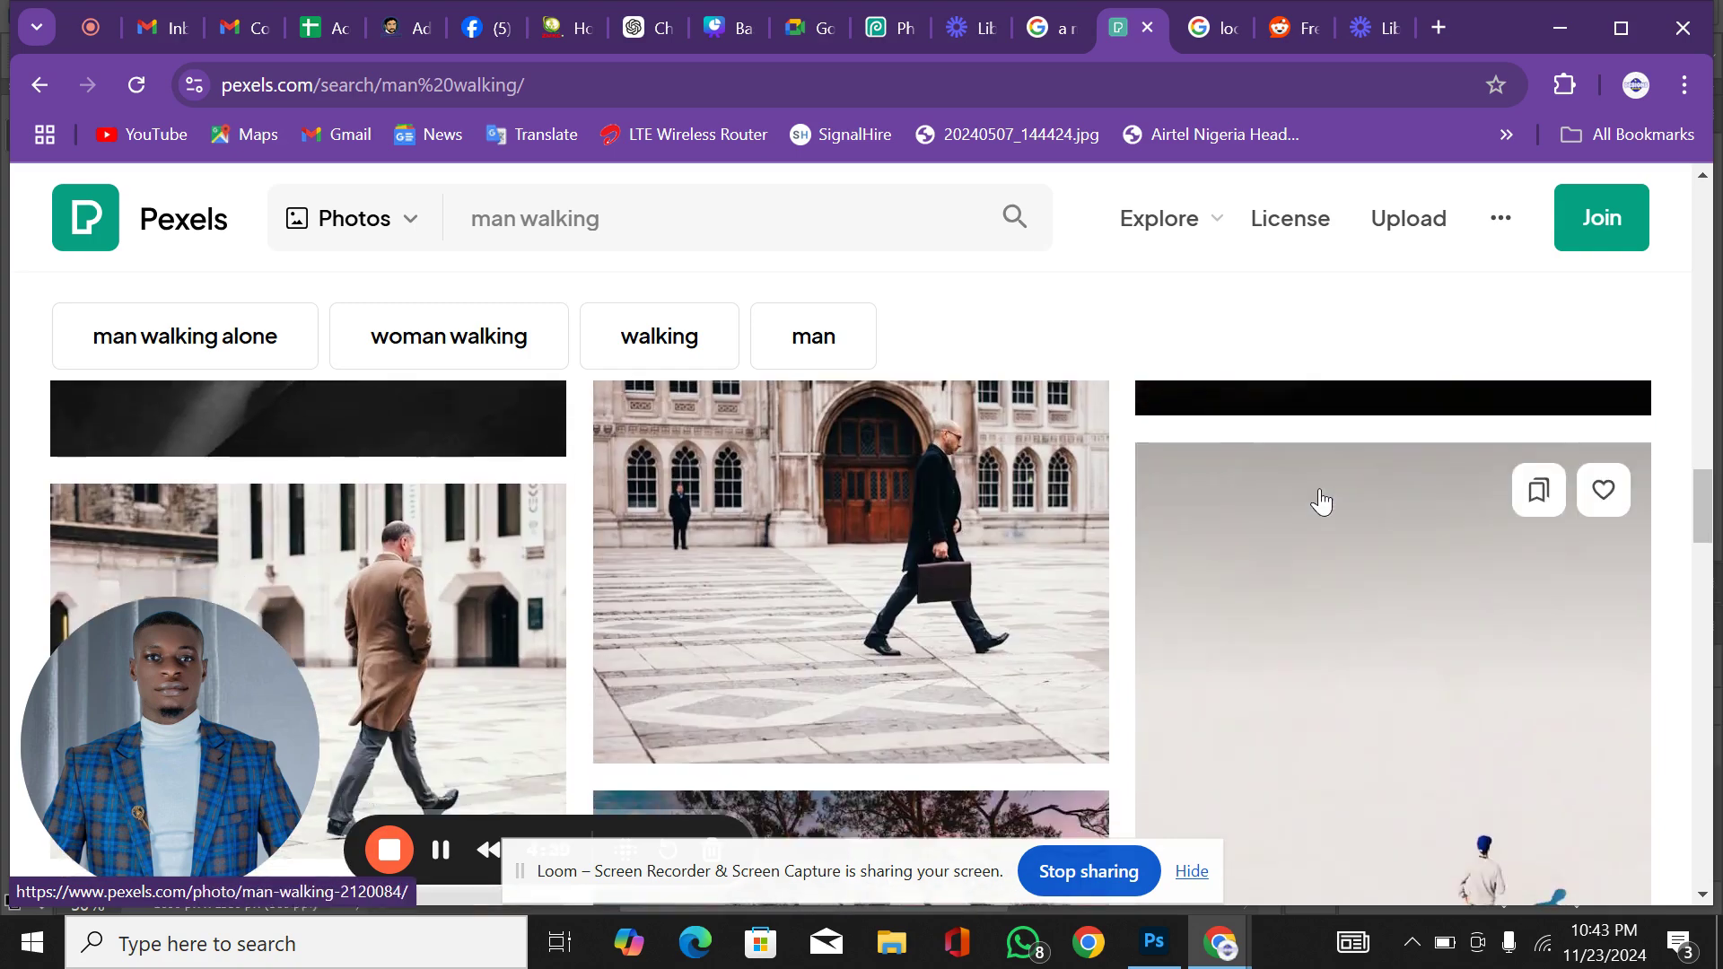
{"action": "scroll", "coordinate": [1320, 500], "scroll_direction": "down", "scroll_amount": 10}
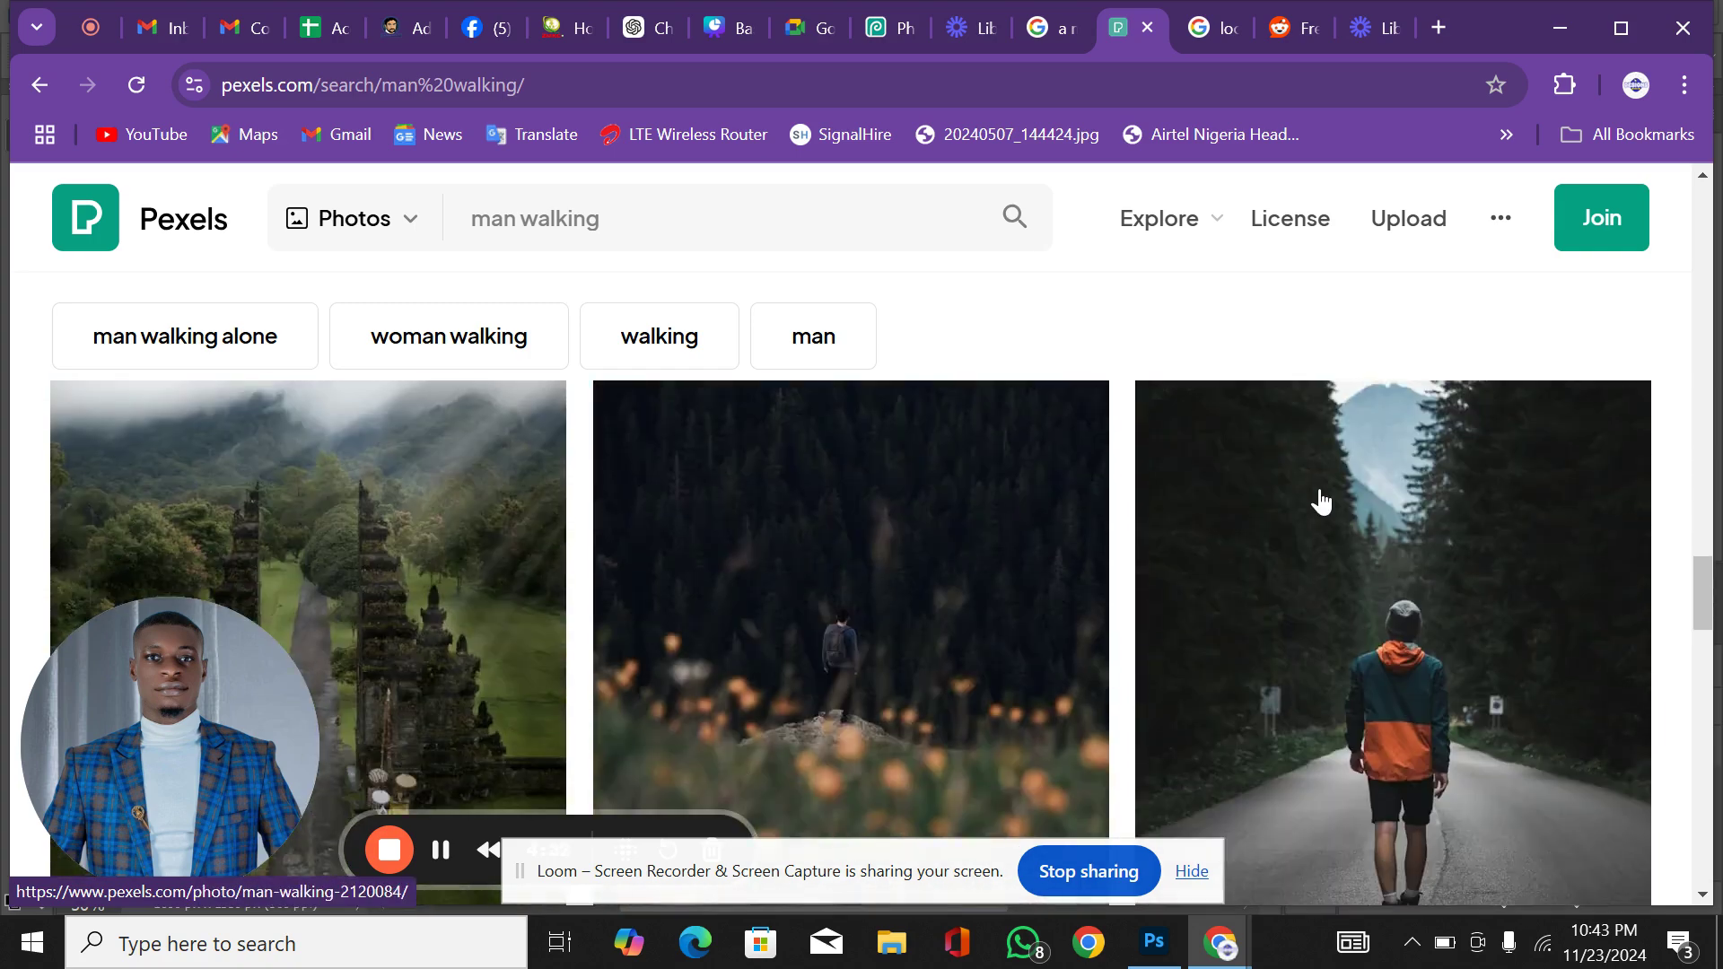
{"action": "scroll", "coordinate": [1320, 501], "scroll_direction": "down", "scroll_amount": 2}
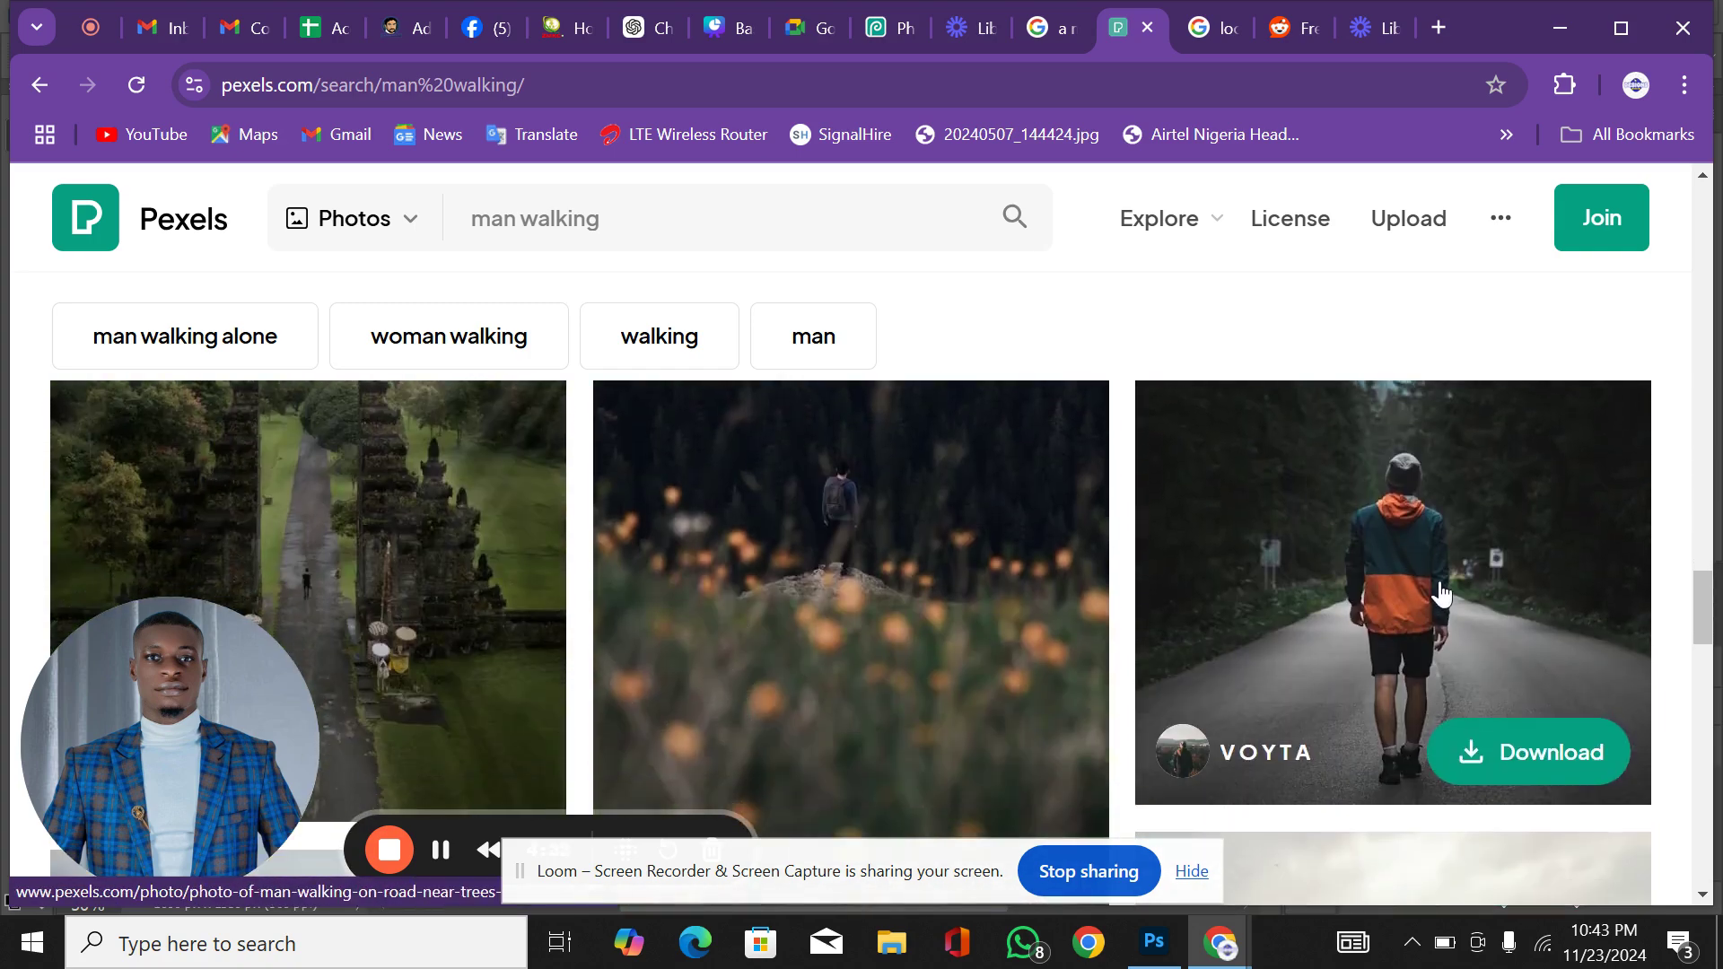
{"action": "left_click", "coordinate": [1461, 762]}
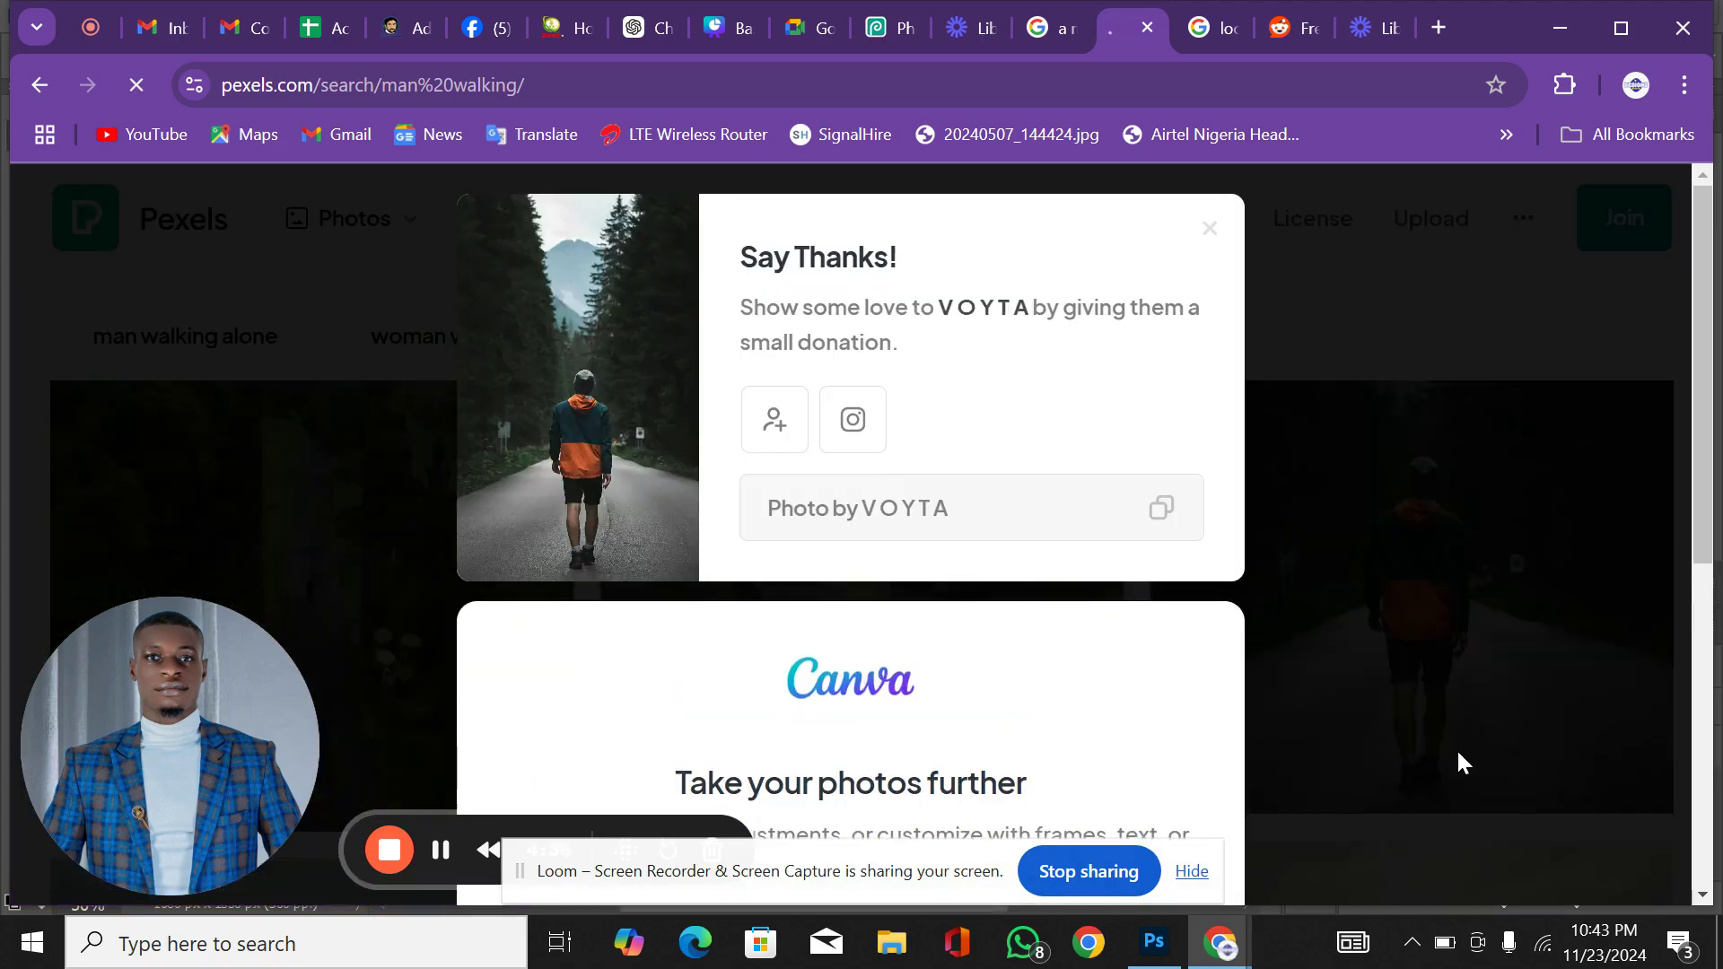
Step: Switch to Photoshop and open the forest-road photo and the train-rail photo from the Downloads folder
{"action": "left_click", "coordinate": [1157, 961]}
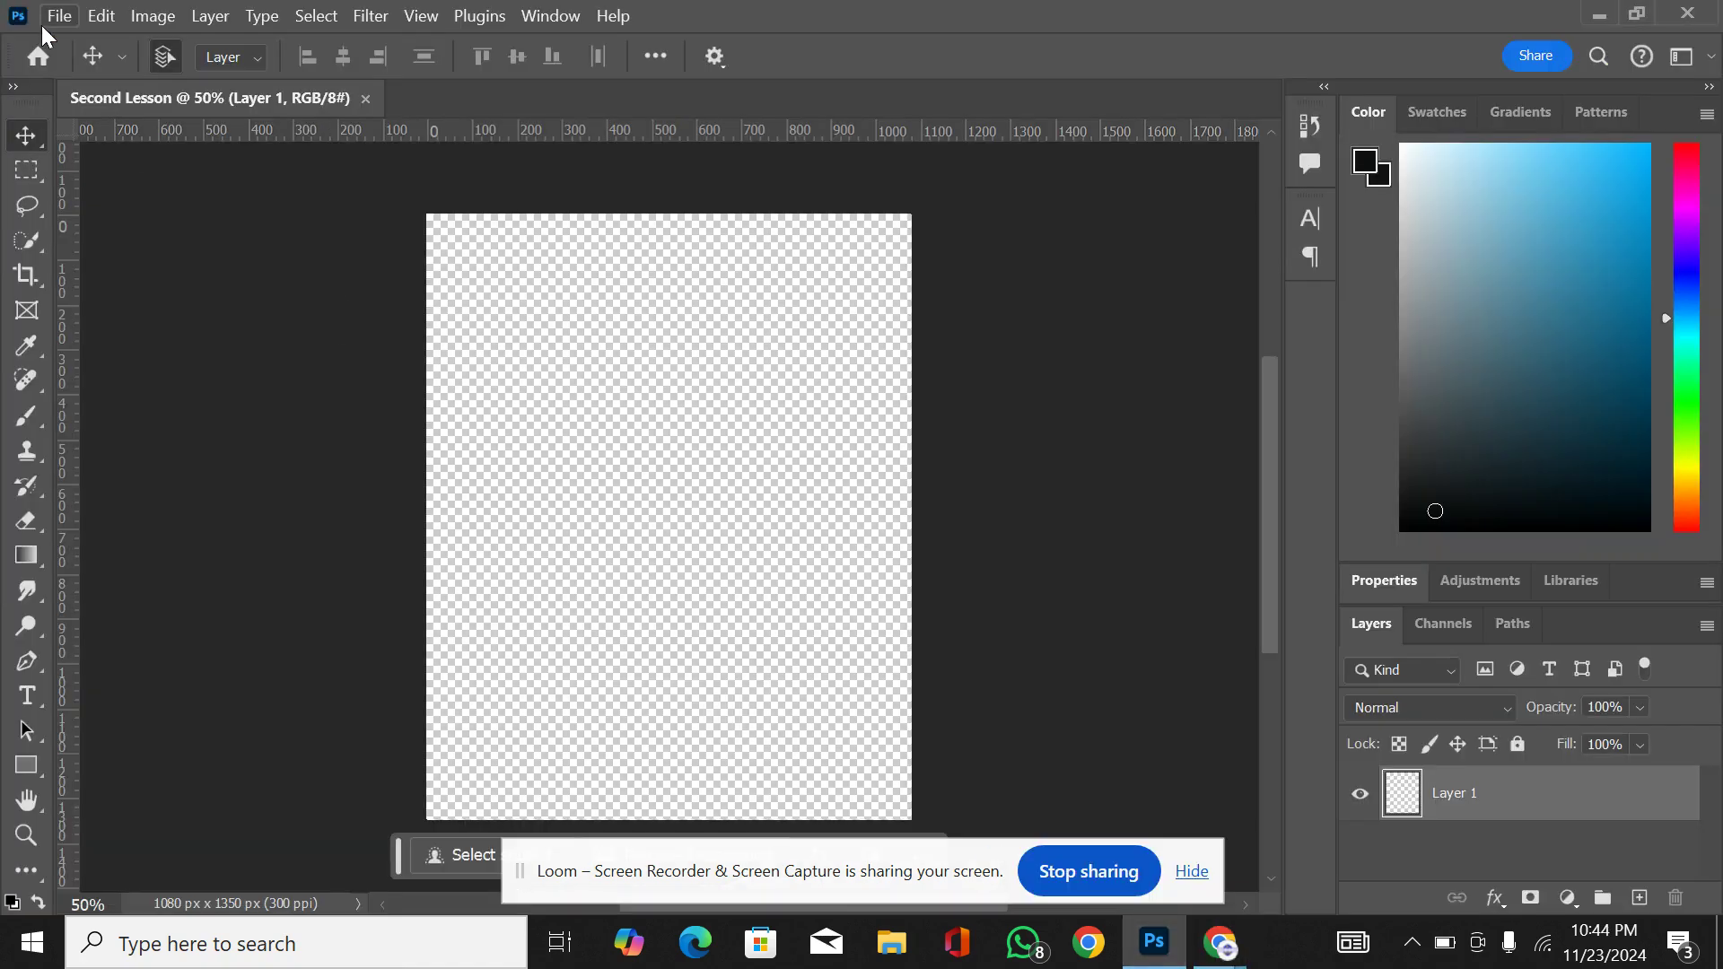
{"action": "left_click", "coordinate": [56, 17]}
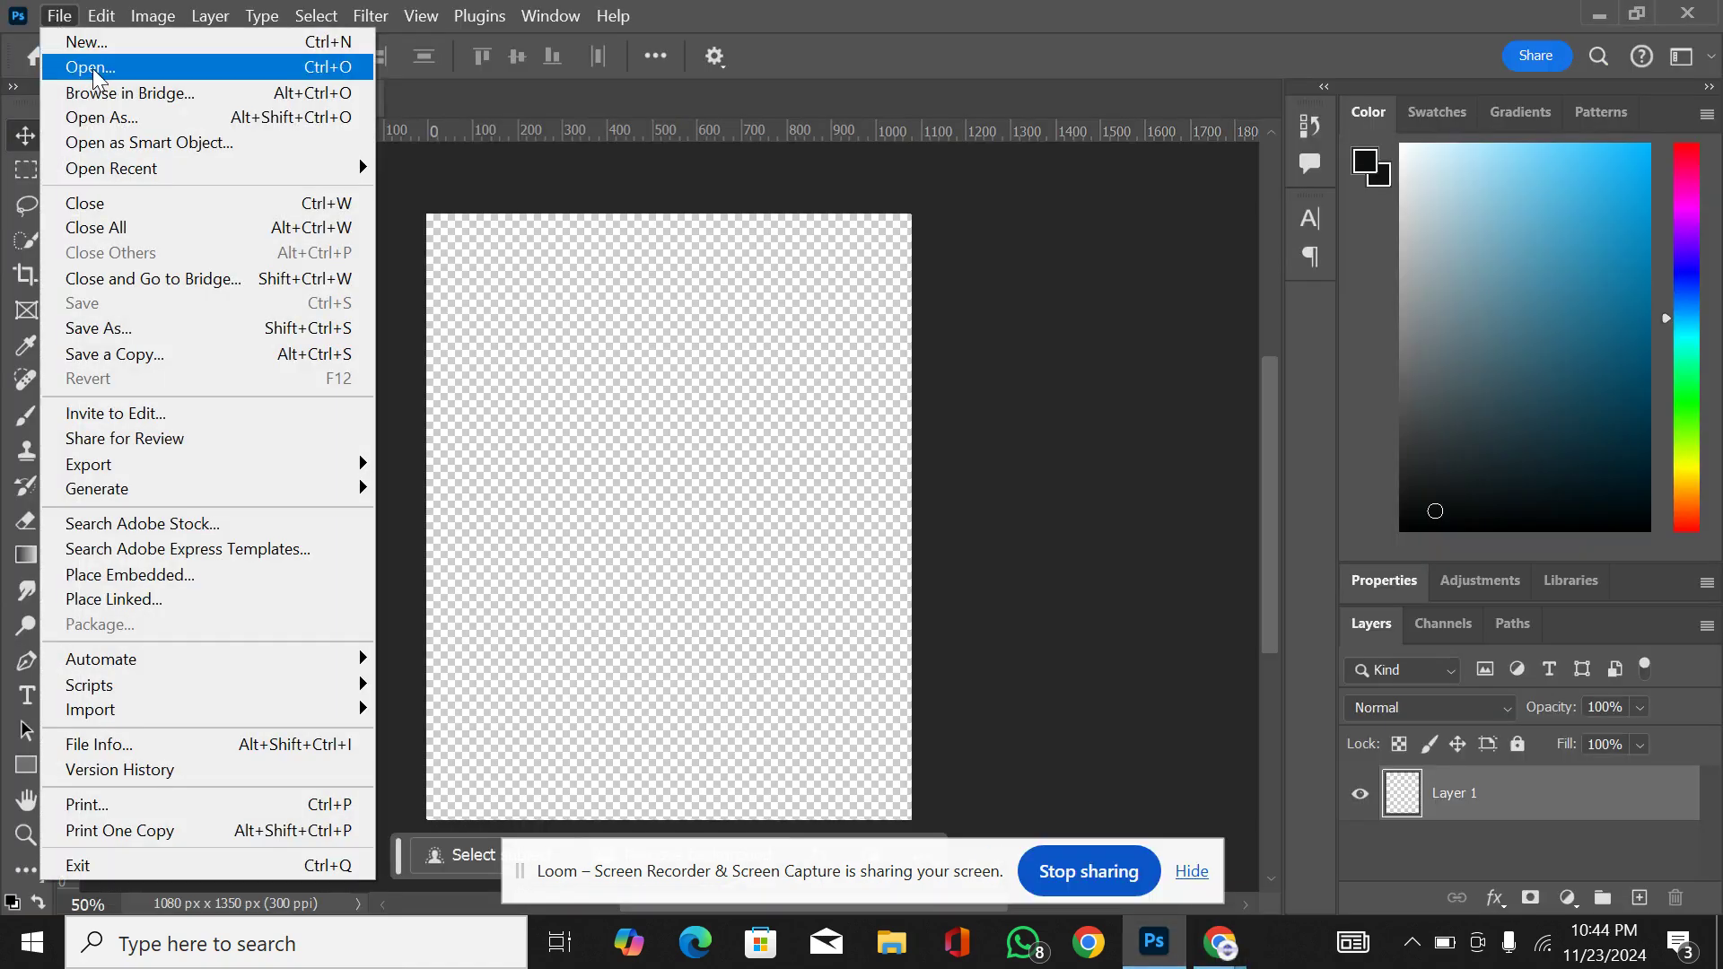
{"action": "left_click", "coordinate": [95, 73]}
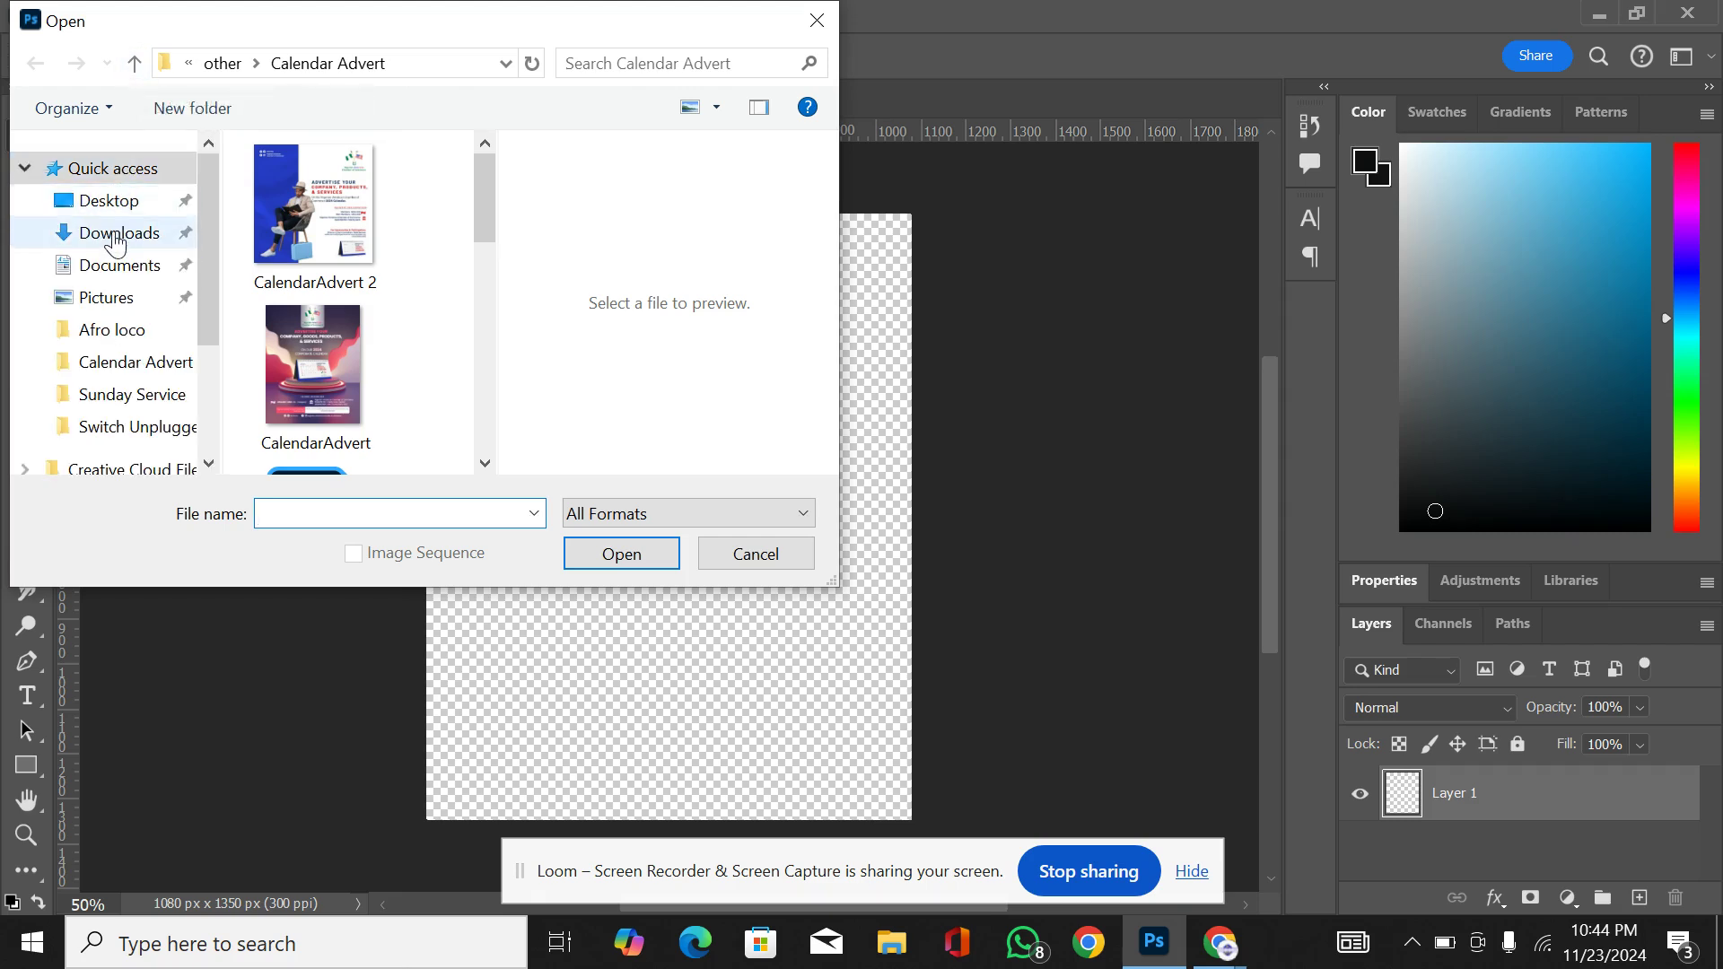
{"action": "left_click", "coordinate": [115, 235]}
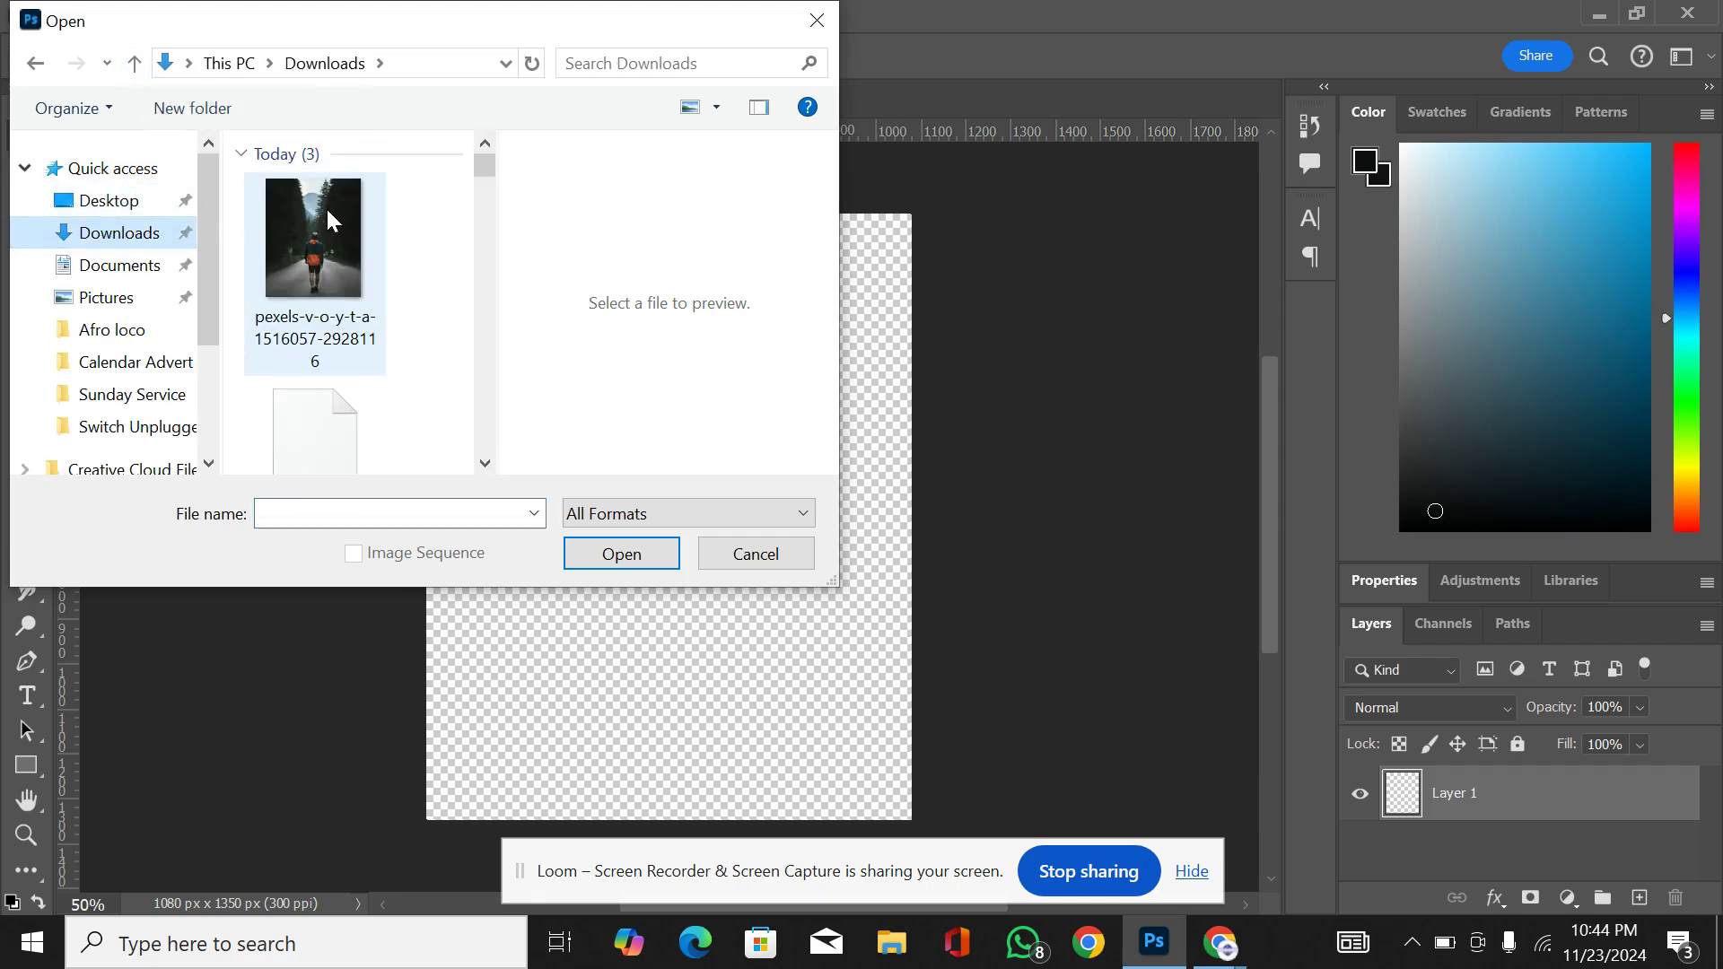
{"action": "left_click", "coordinate": [327, 212]}
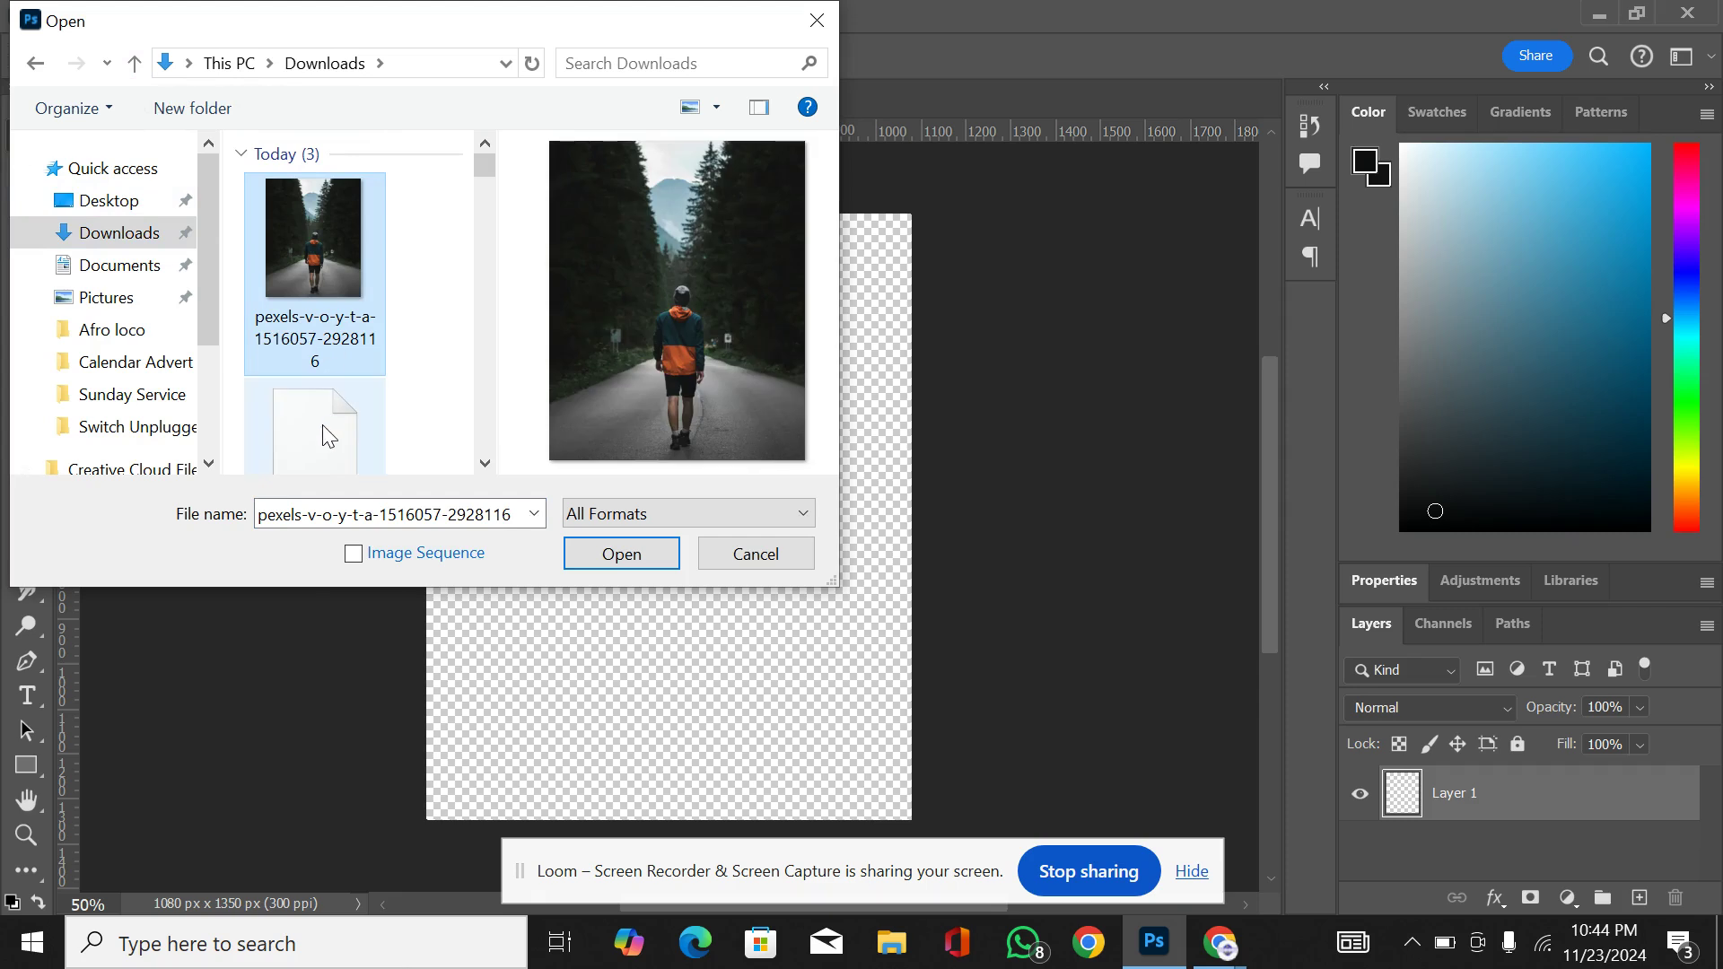
{"action": "left_click", "coordinate": [485, 464]}
{"action": "left_click", "coordinate": [485, 464]}
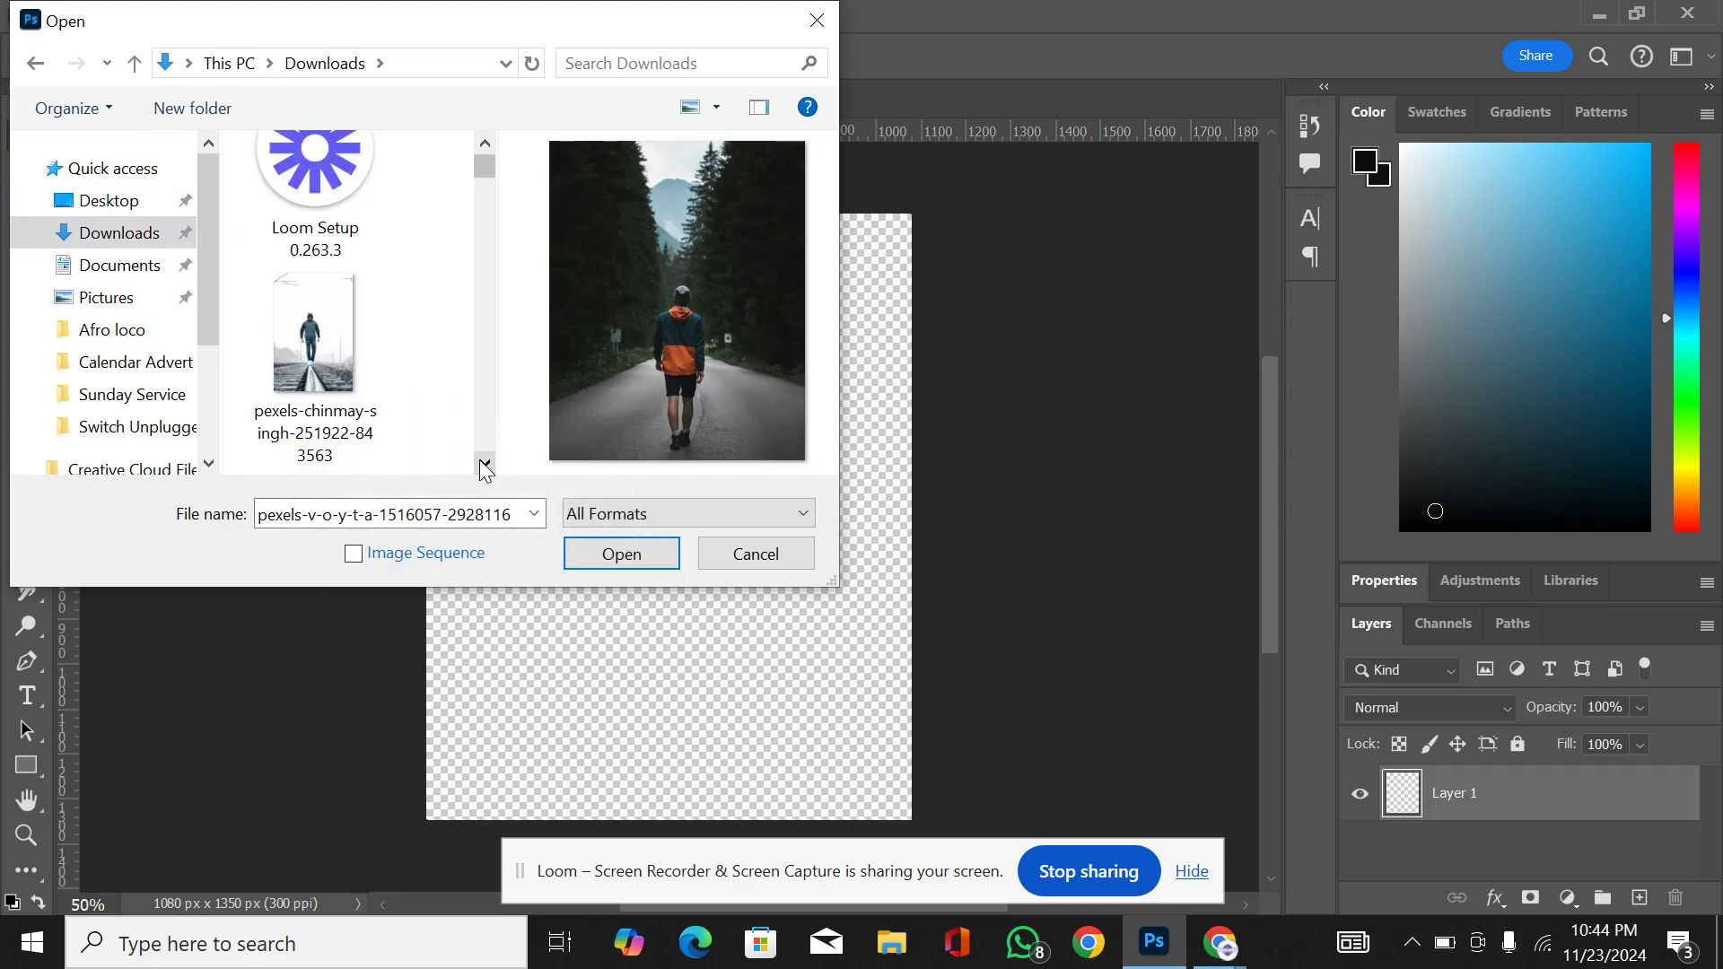
{"action": "left_click", "coordinate": [340, 345], "text": "ctrl"}
{"action": "left_click", "coordinate": [627, 542]}
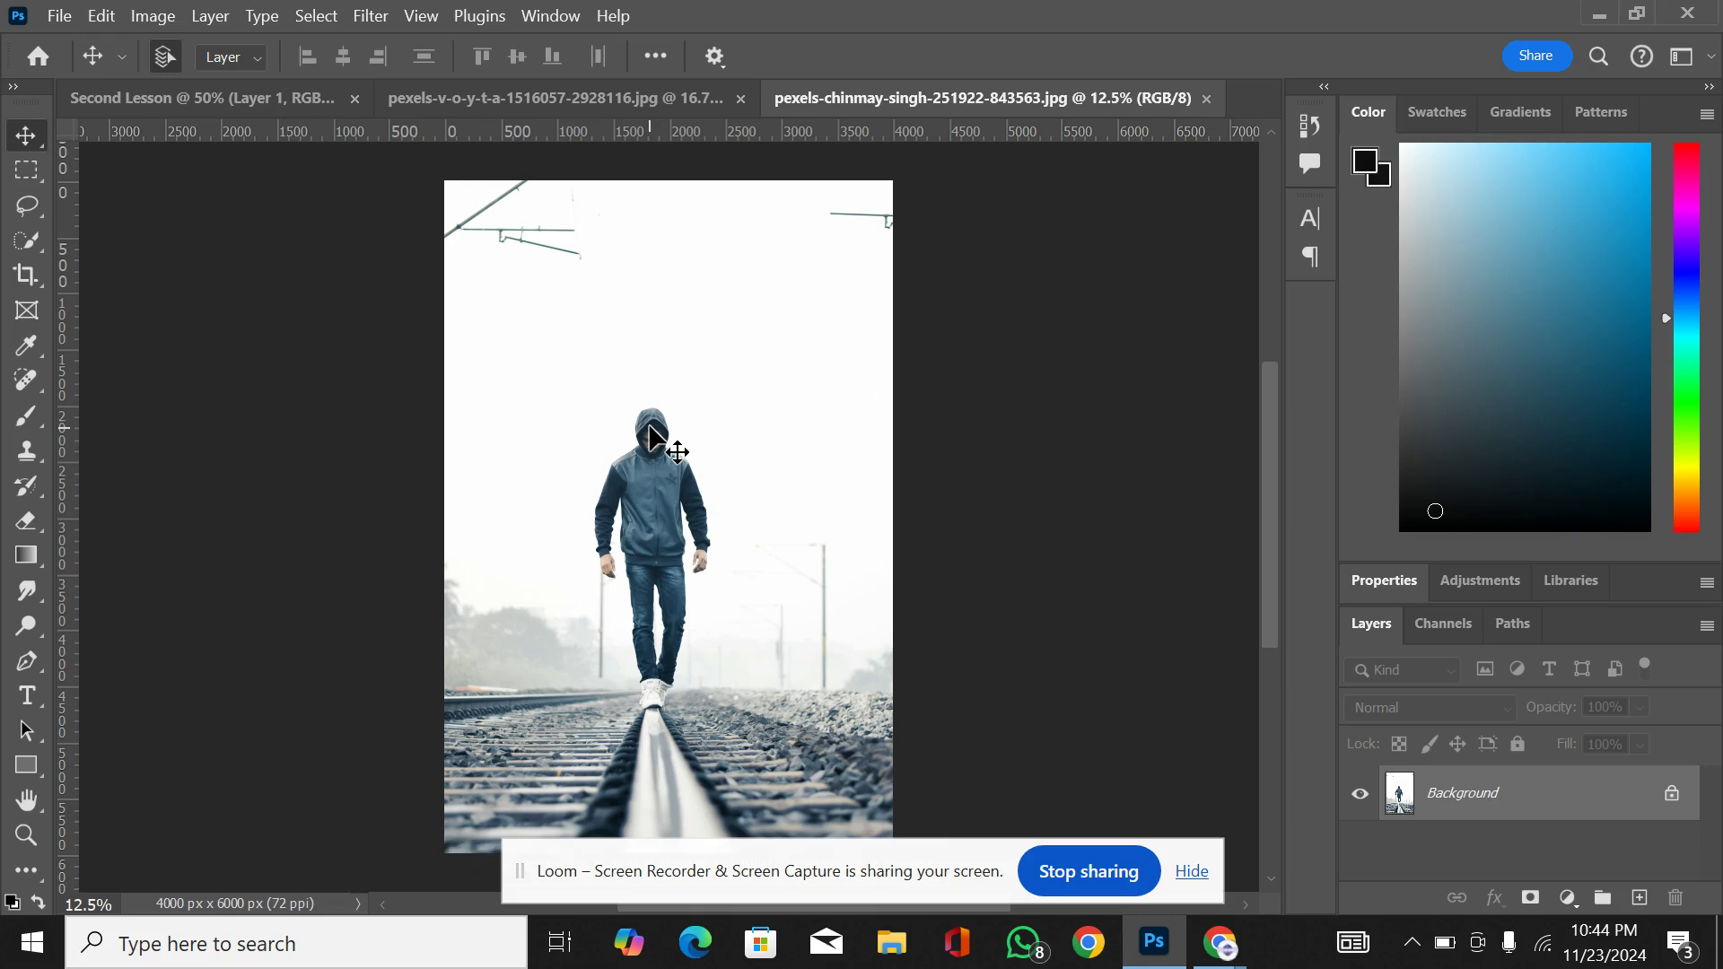
Step: Bring the train-rail photo of the hooded man into the Second Lesson document as a new layer
{"action": "left_click", "coordinate": [268, 94]}
{"action": "left_click_drag", "start_coordinate": [267, 93], "coordinate": [732, 647]}
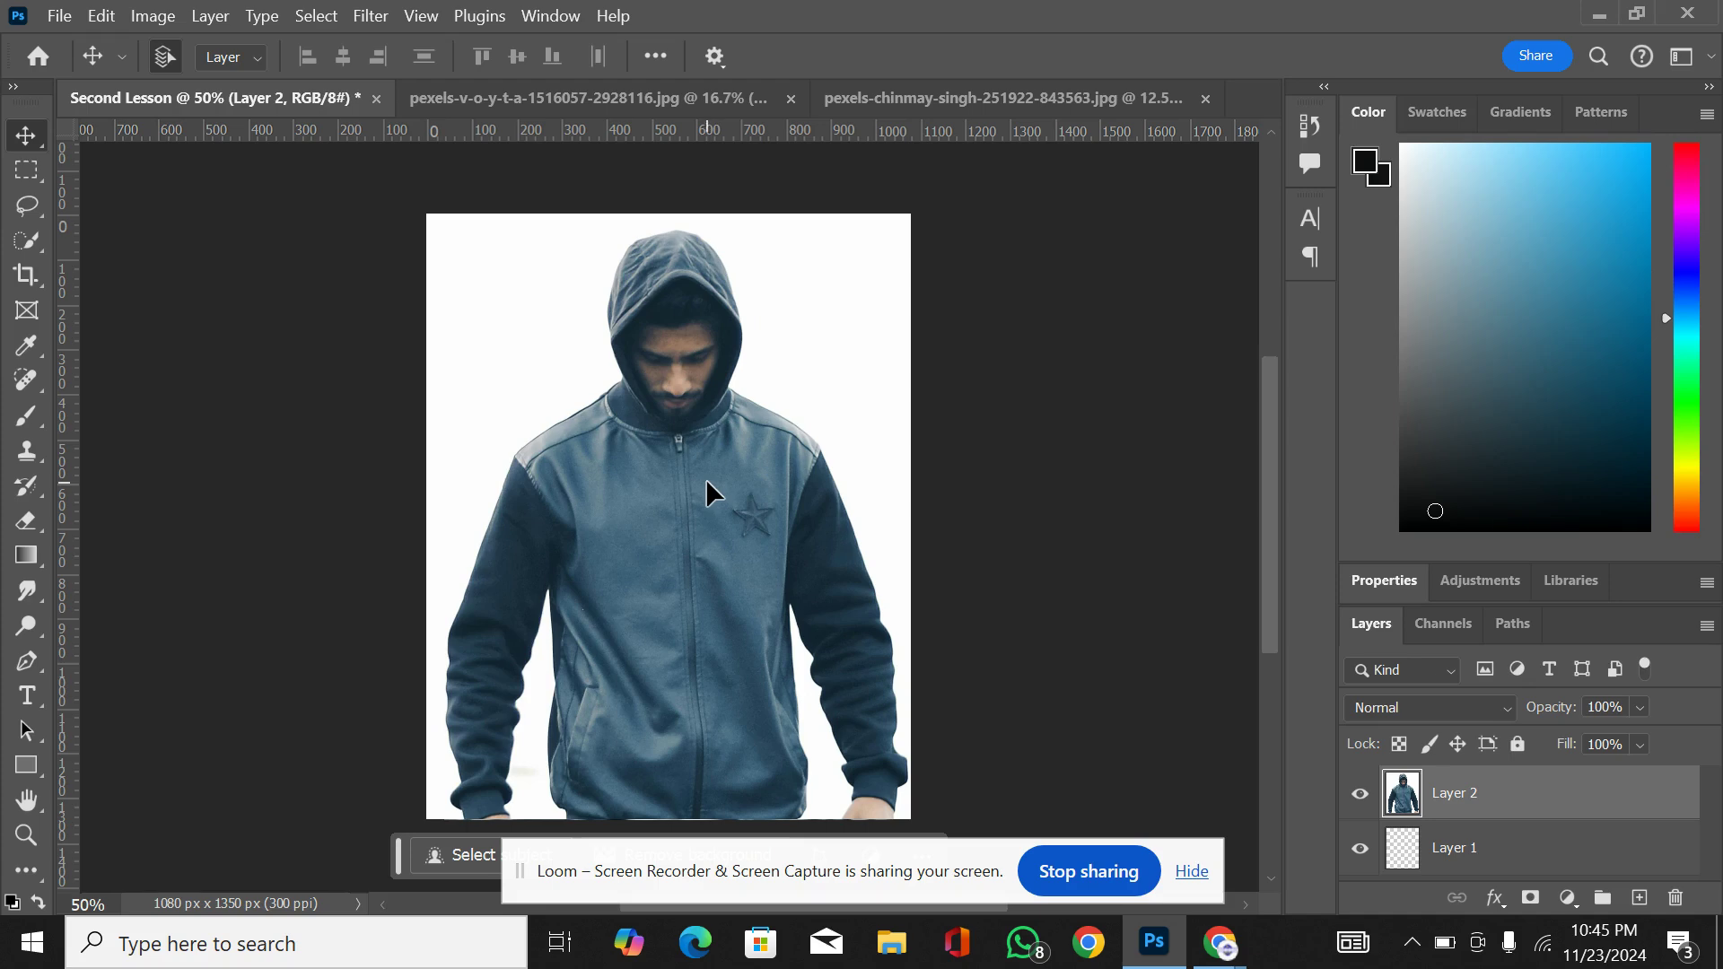
{"action": "left_click_drag", "start_coordinate": [842, 849], "coordinate": [1171, 21]}
{"action": "left_click", "coordinate": [1502, 34]}
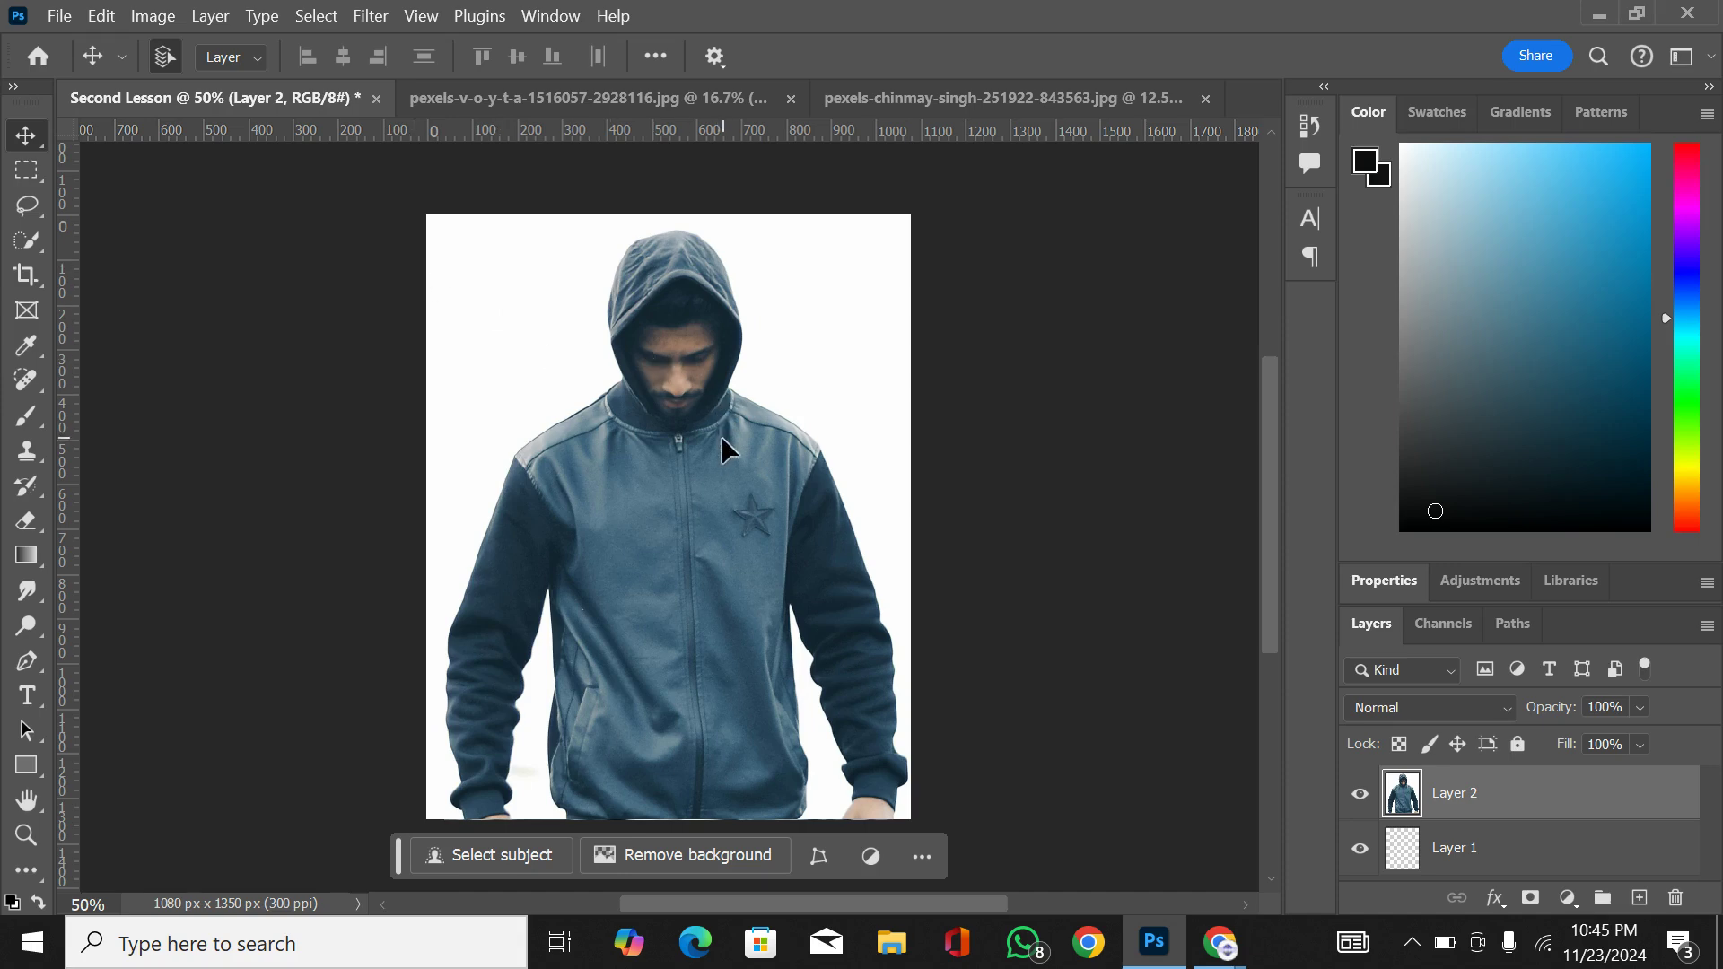
{"action": "left_click_drag", "start_coordinate": [781, 554], "coordinate": [782, 603]}
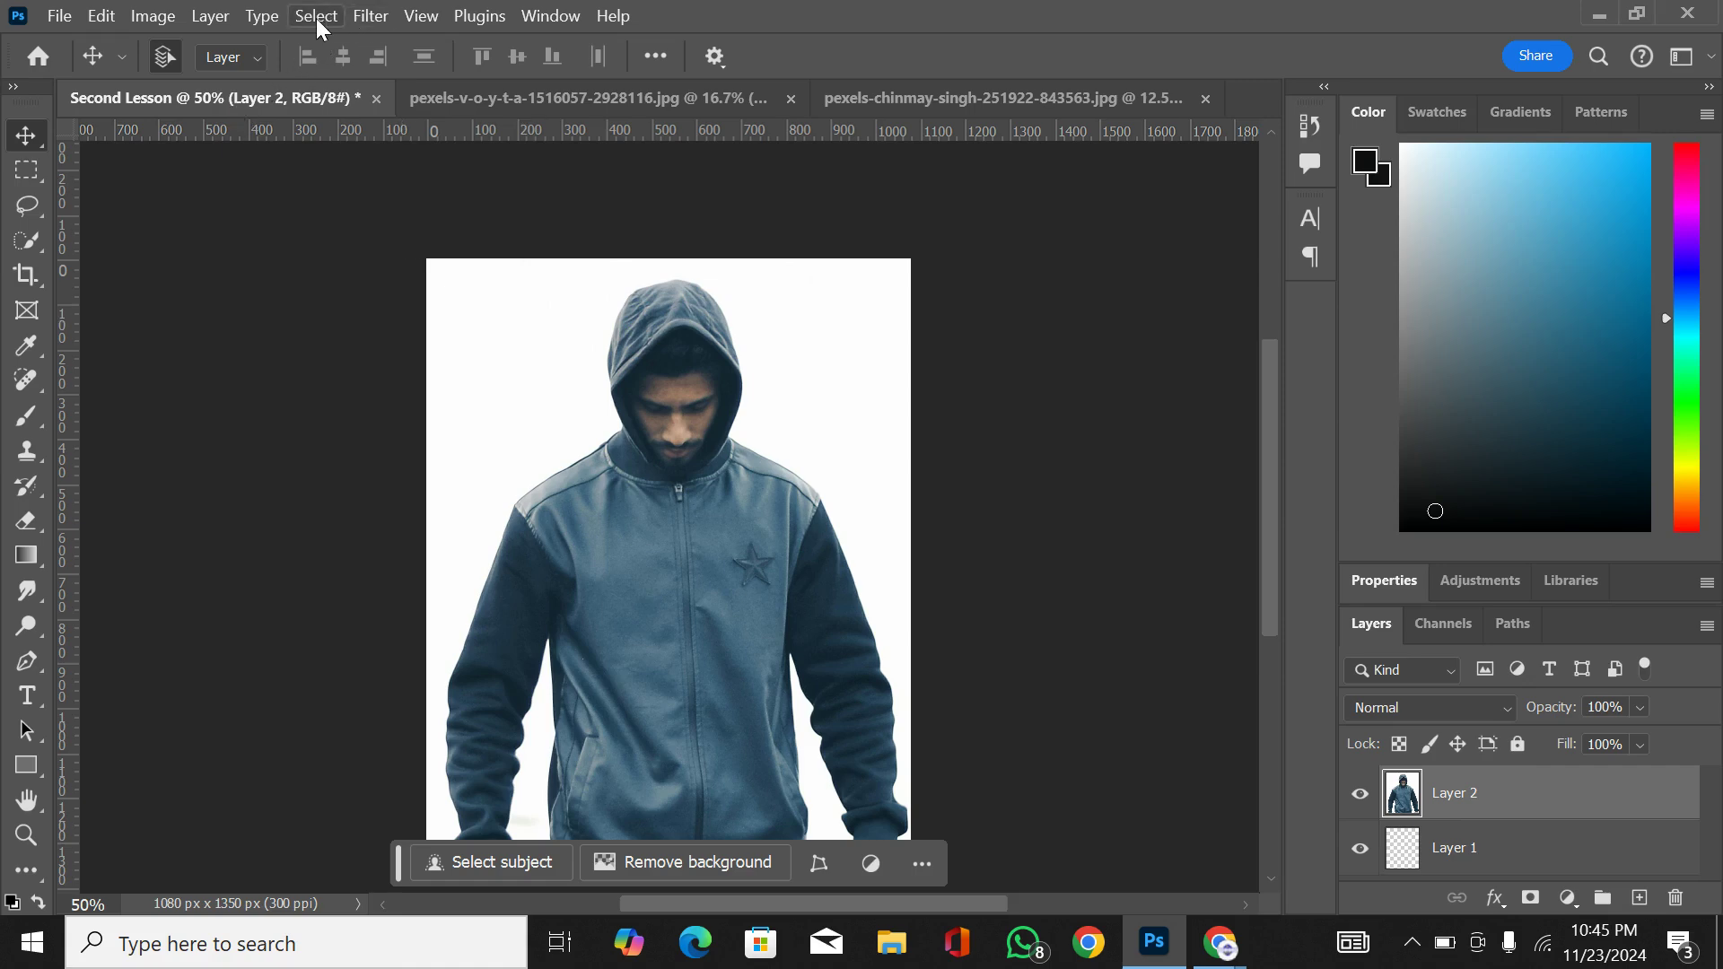
{"action": "left_click", "coordinate": [96, 22]}
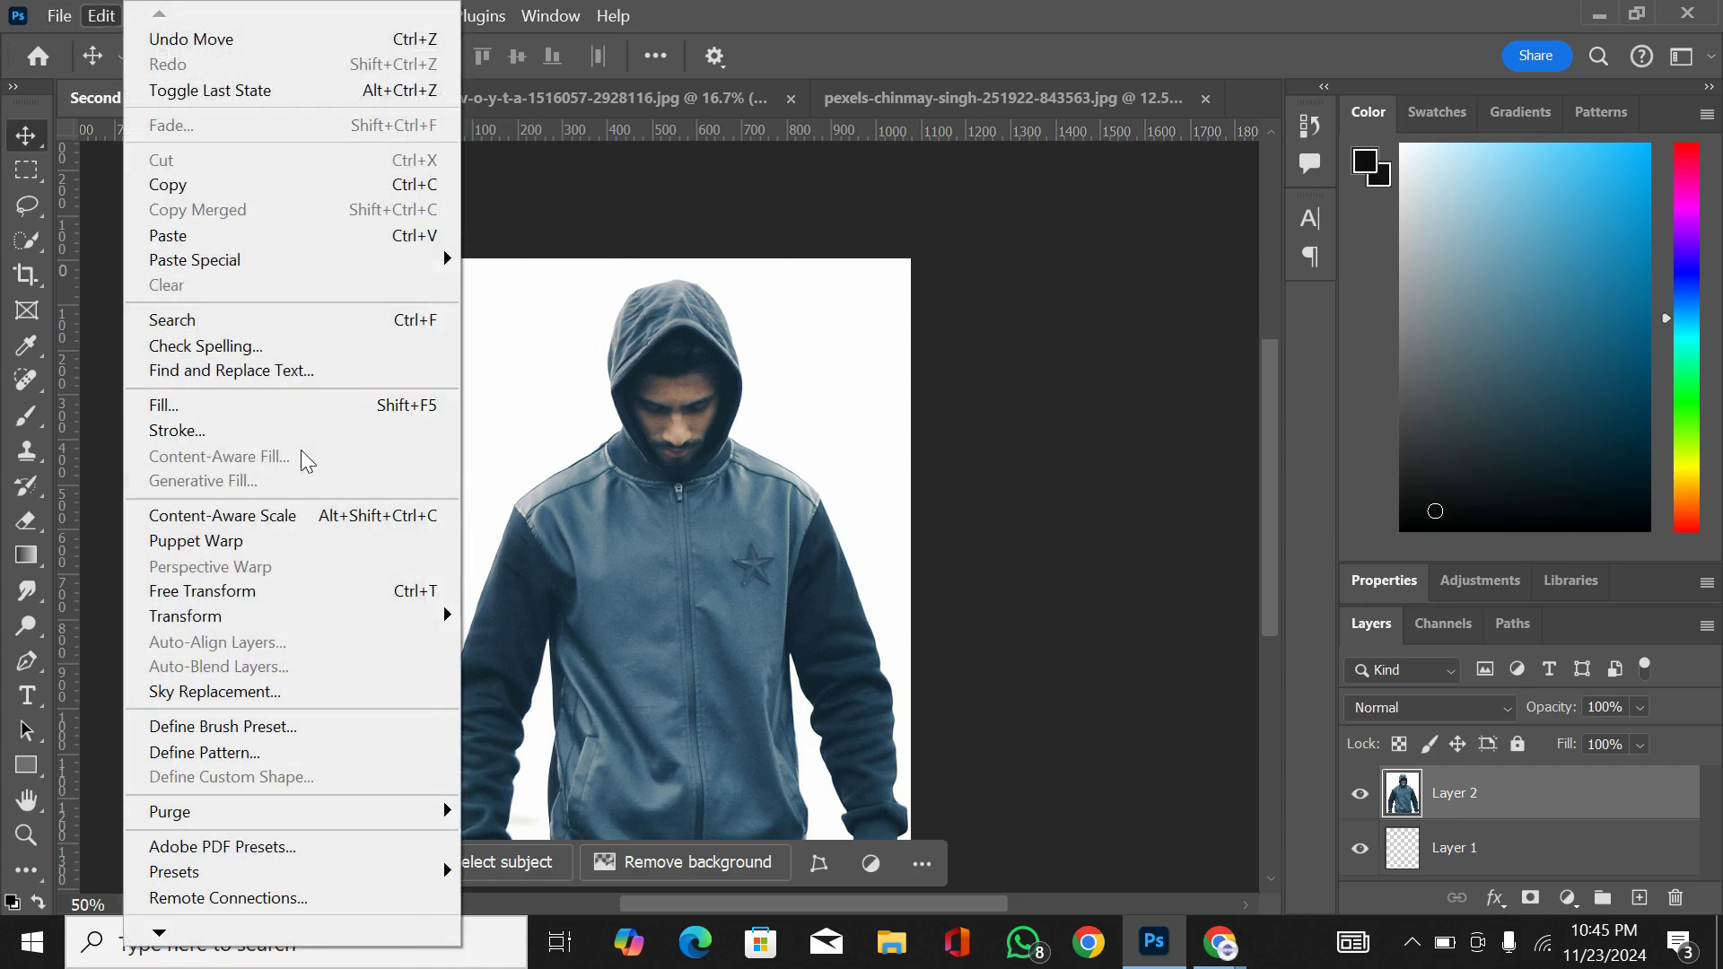
{"action": "mouse_move", "coordinate": [435, 619]}
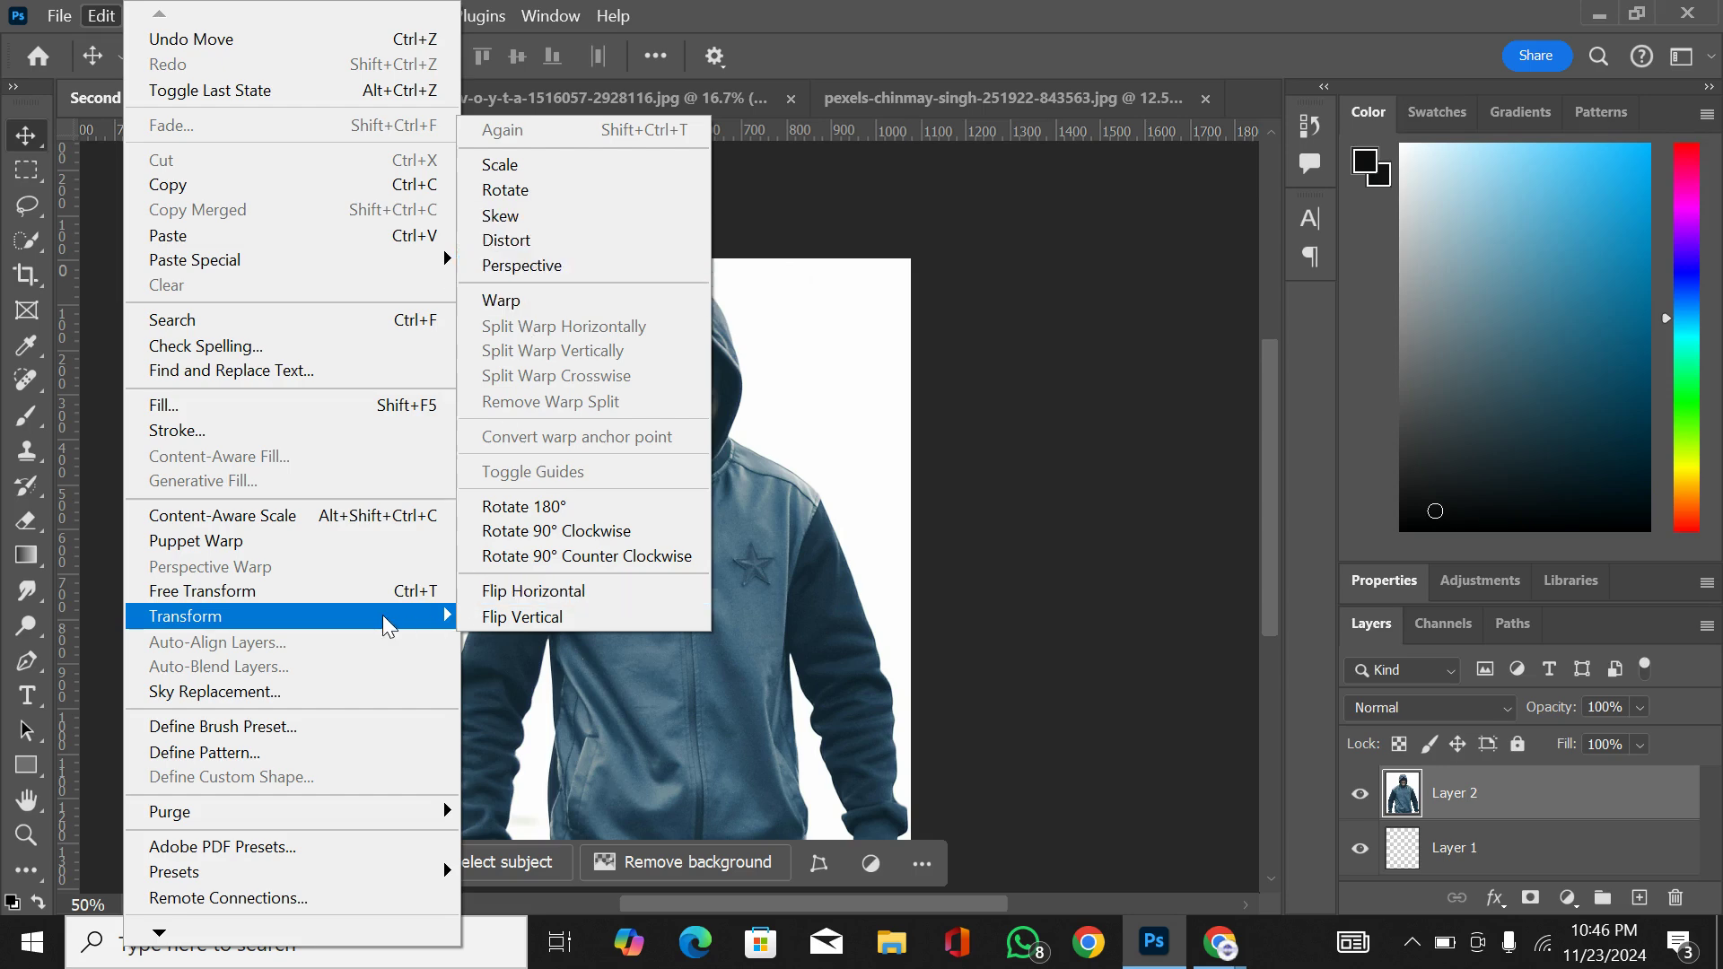
{"action": "key", "text": "Escape"}
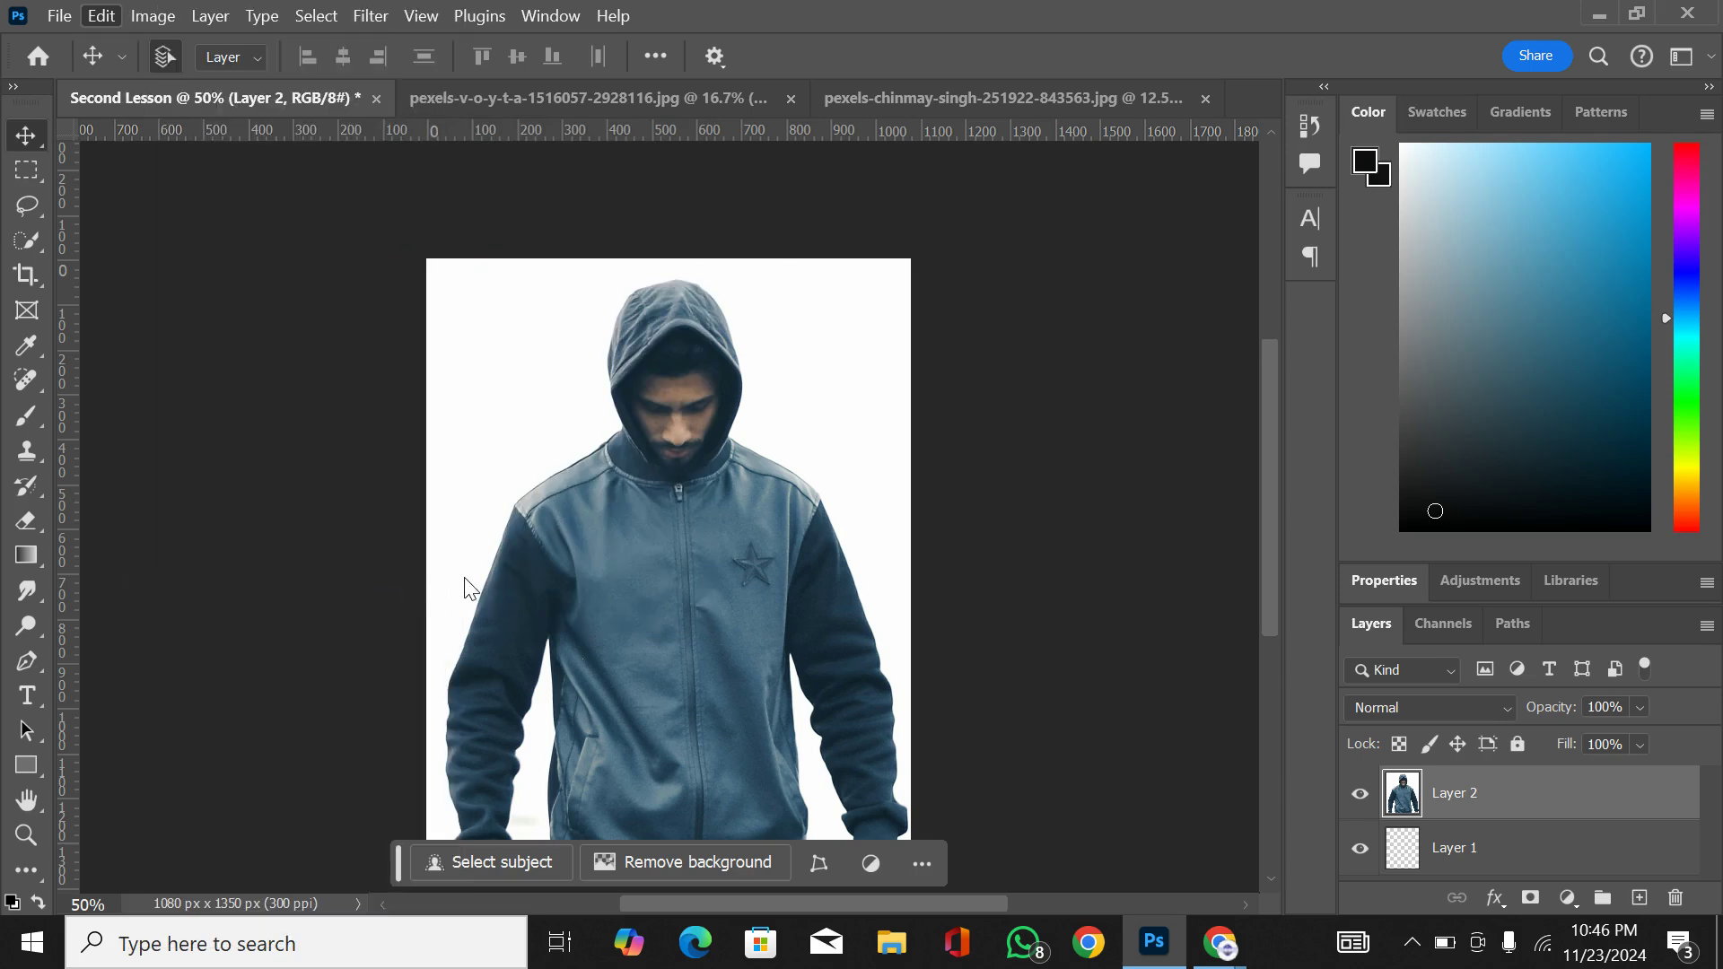
Step: Free-transform the hooded man layer, shifting it upward and scaling it proportionally down to about 63.85%
{"action": "key", "text": "ctrl+t"}
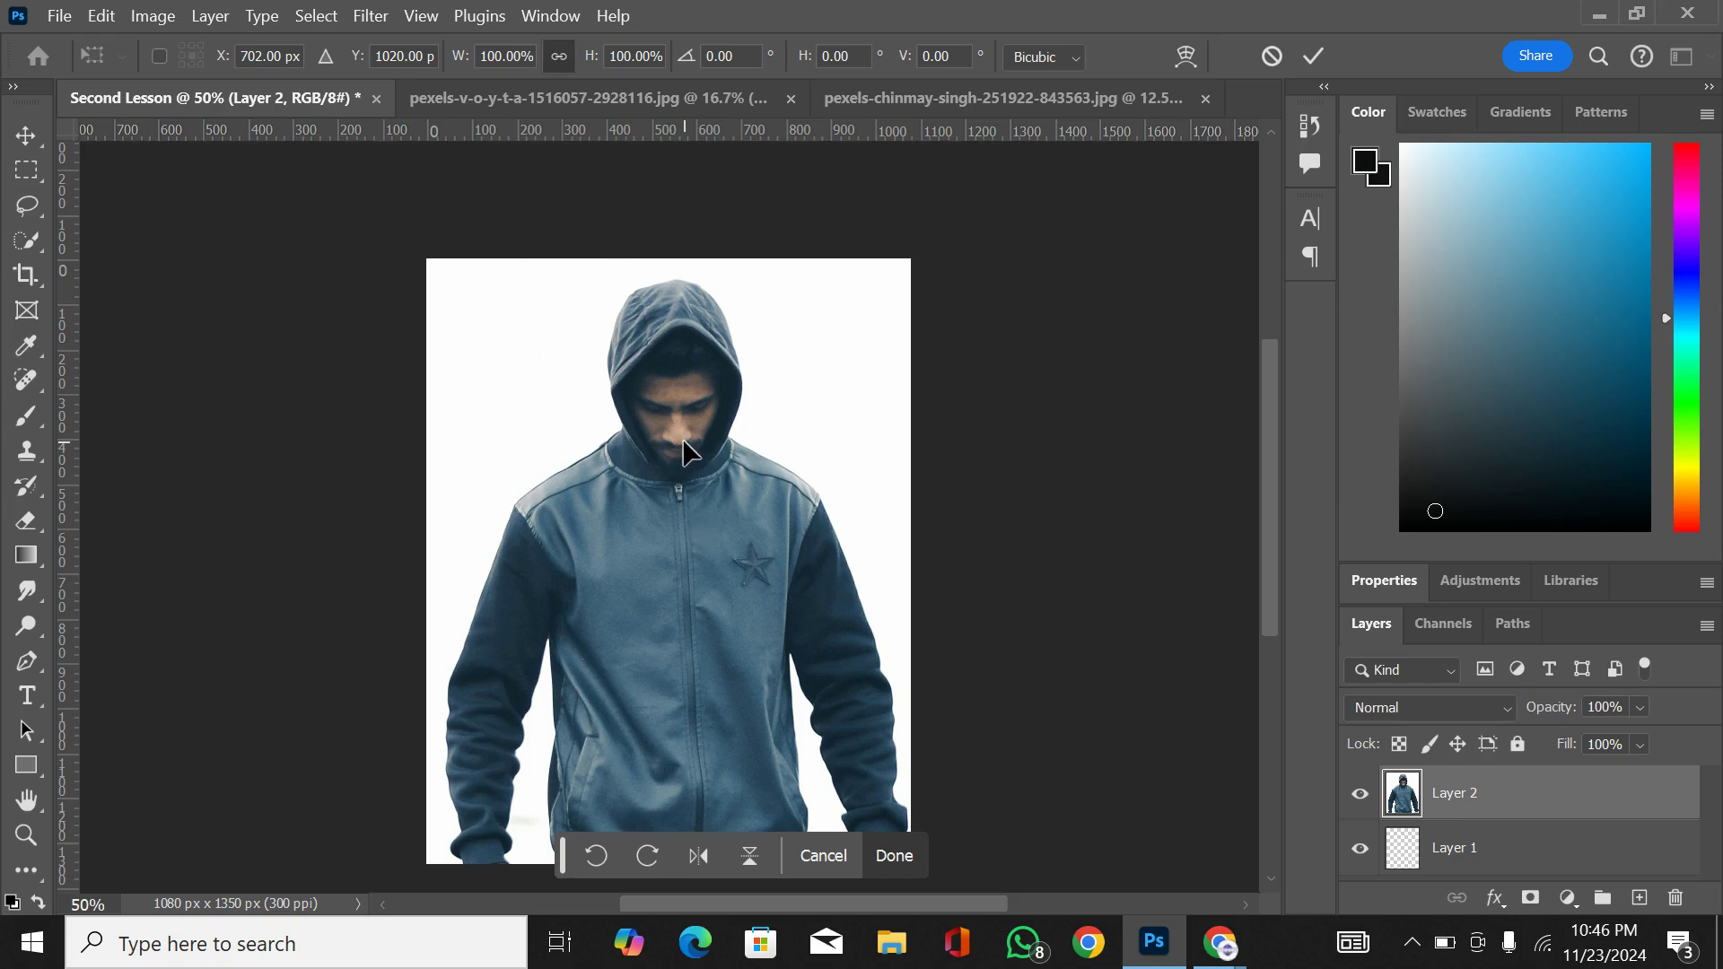
{"action": "left_click_drag", "start_coordinate": [684, 446], "coordinate": [702, 369]}
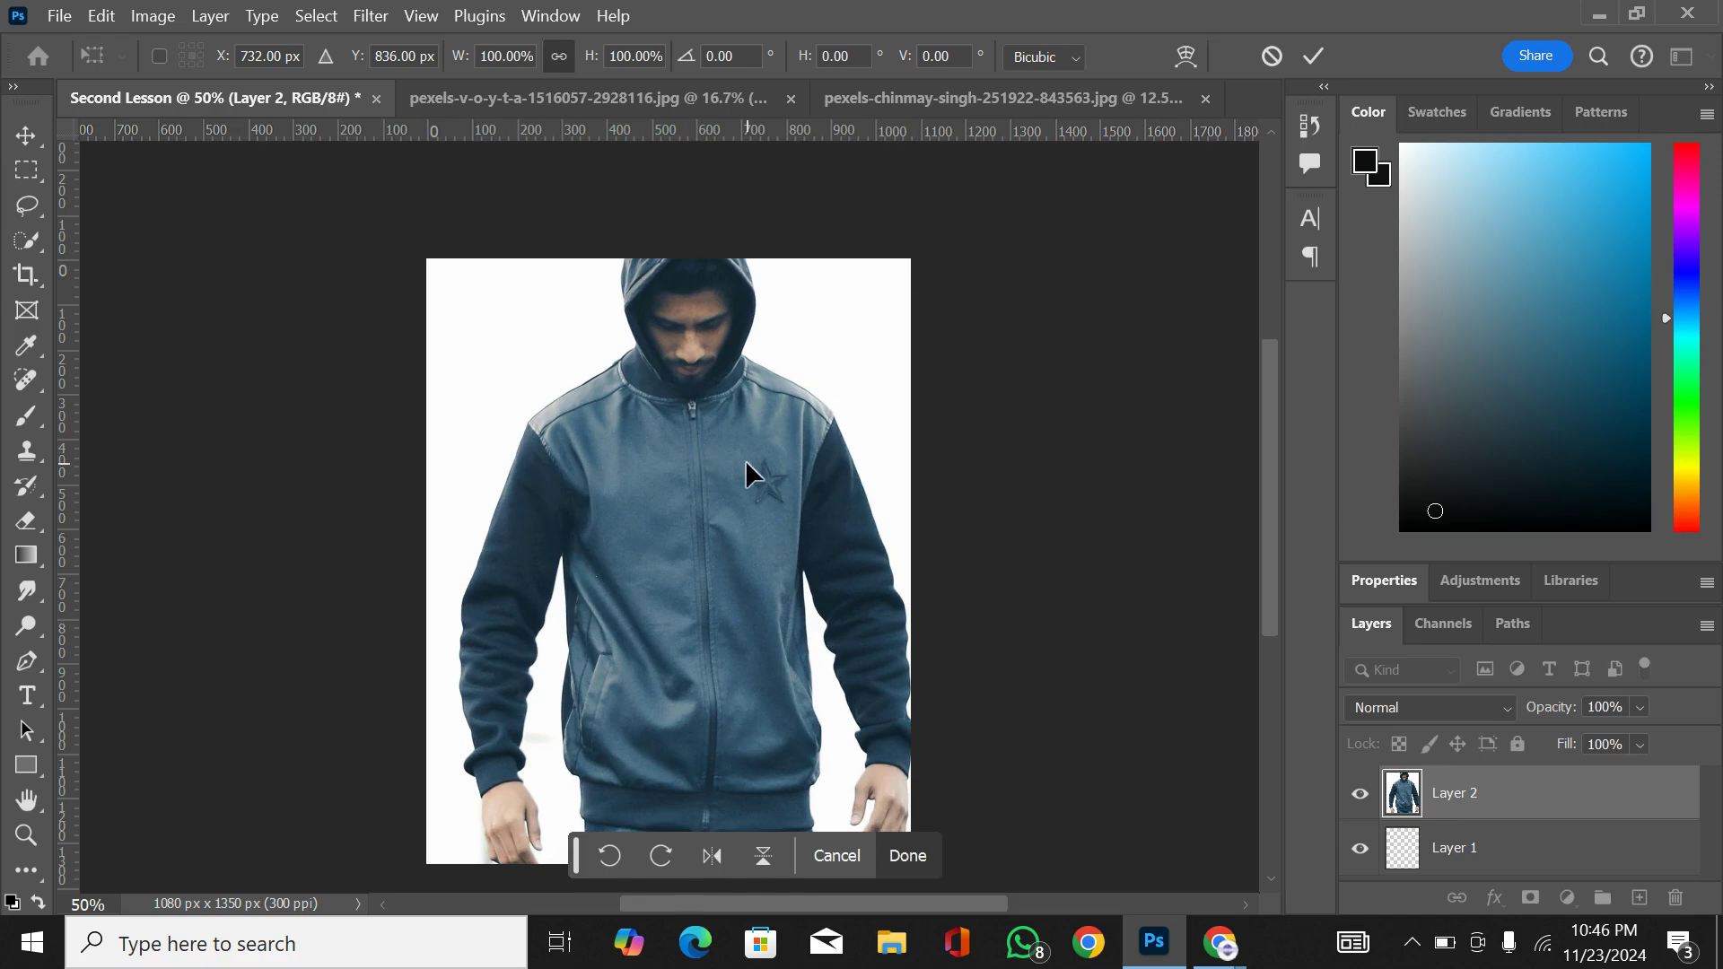
{"action": "key", "text": "ctrl+minus"}
{"action": "key", "text": "ctrl+minus"}
{"action": "key", "text": "ctrl+minus"}
{"action": "key", "text": "ctrl+minus"}
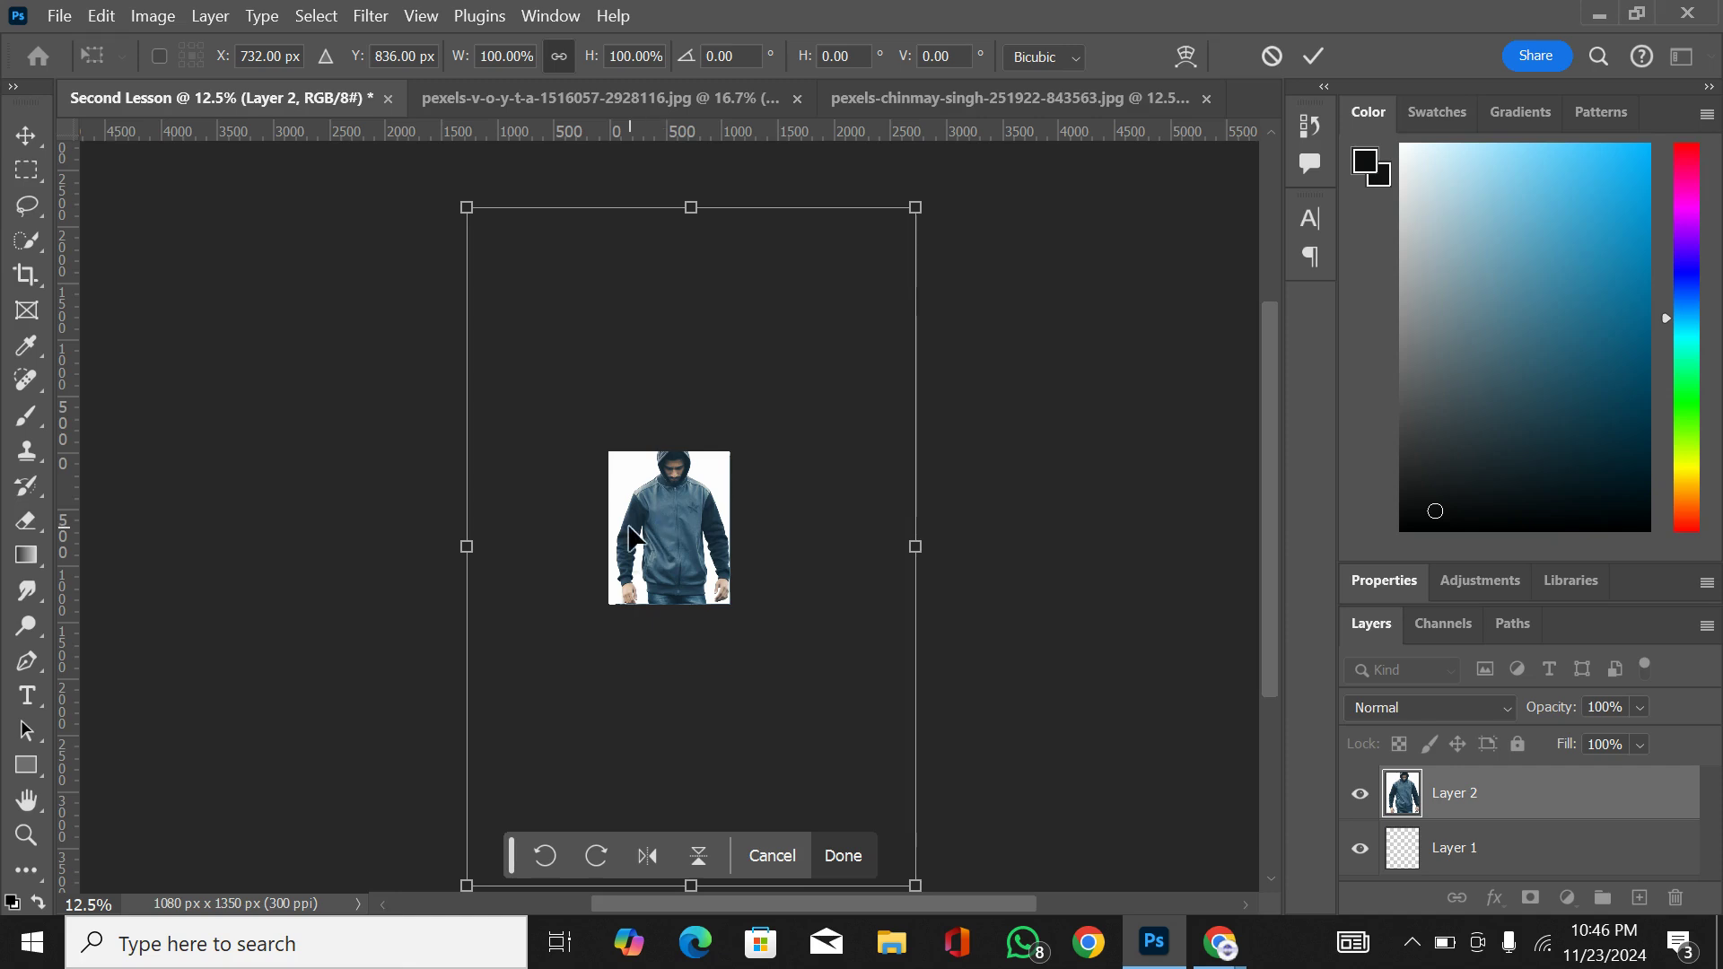
{"action": "key", "text": "ctrl+plus"}
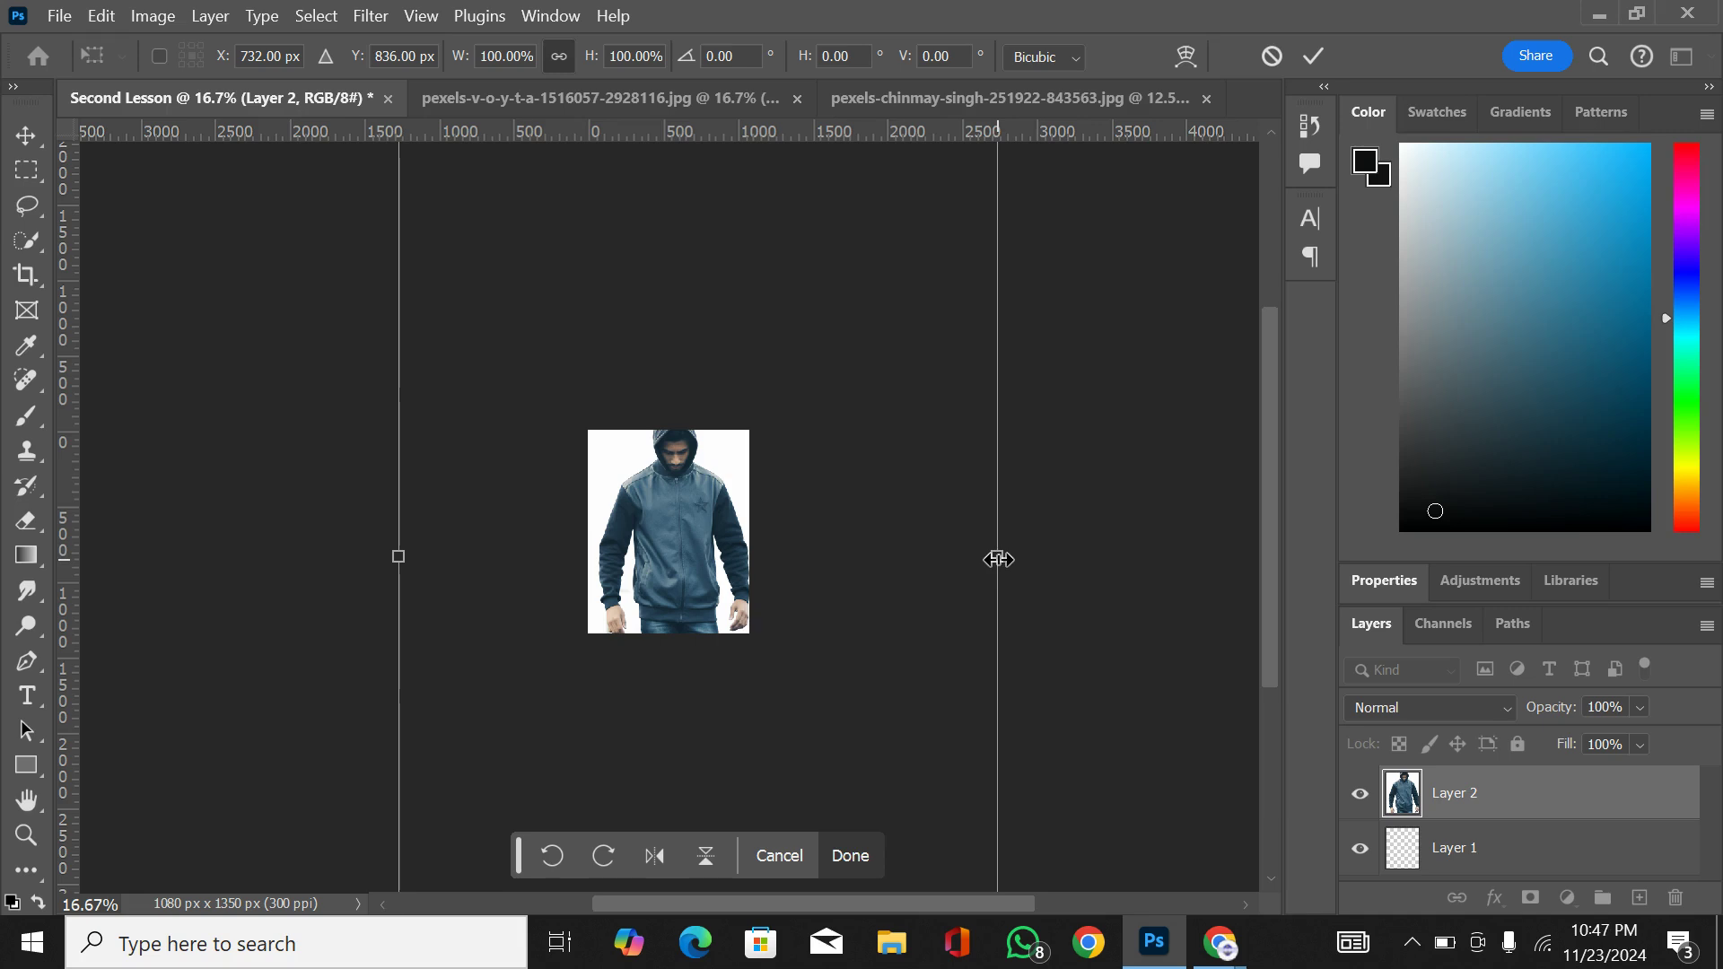
{"action": "left_click_drag", "start_coordinate": [998, 559], "coordinate": [907, 565]}
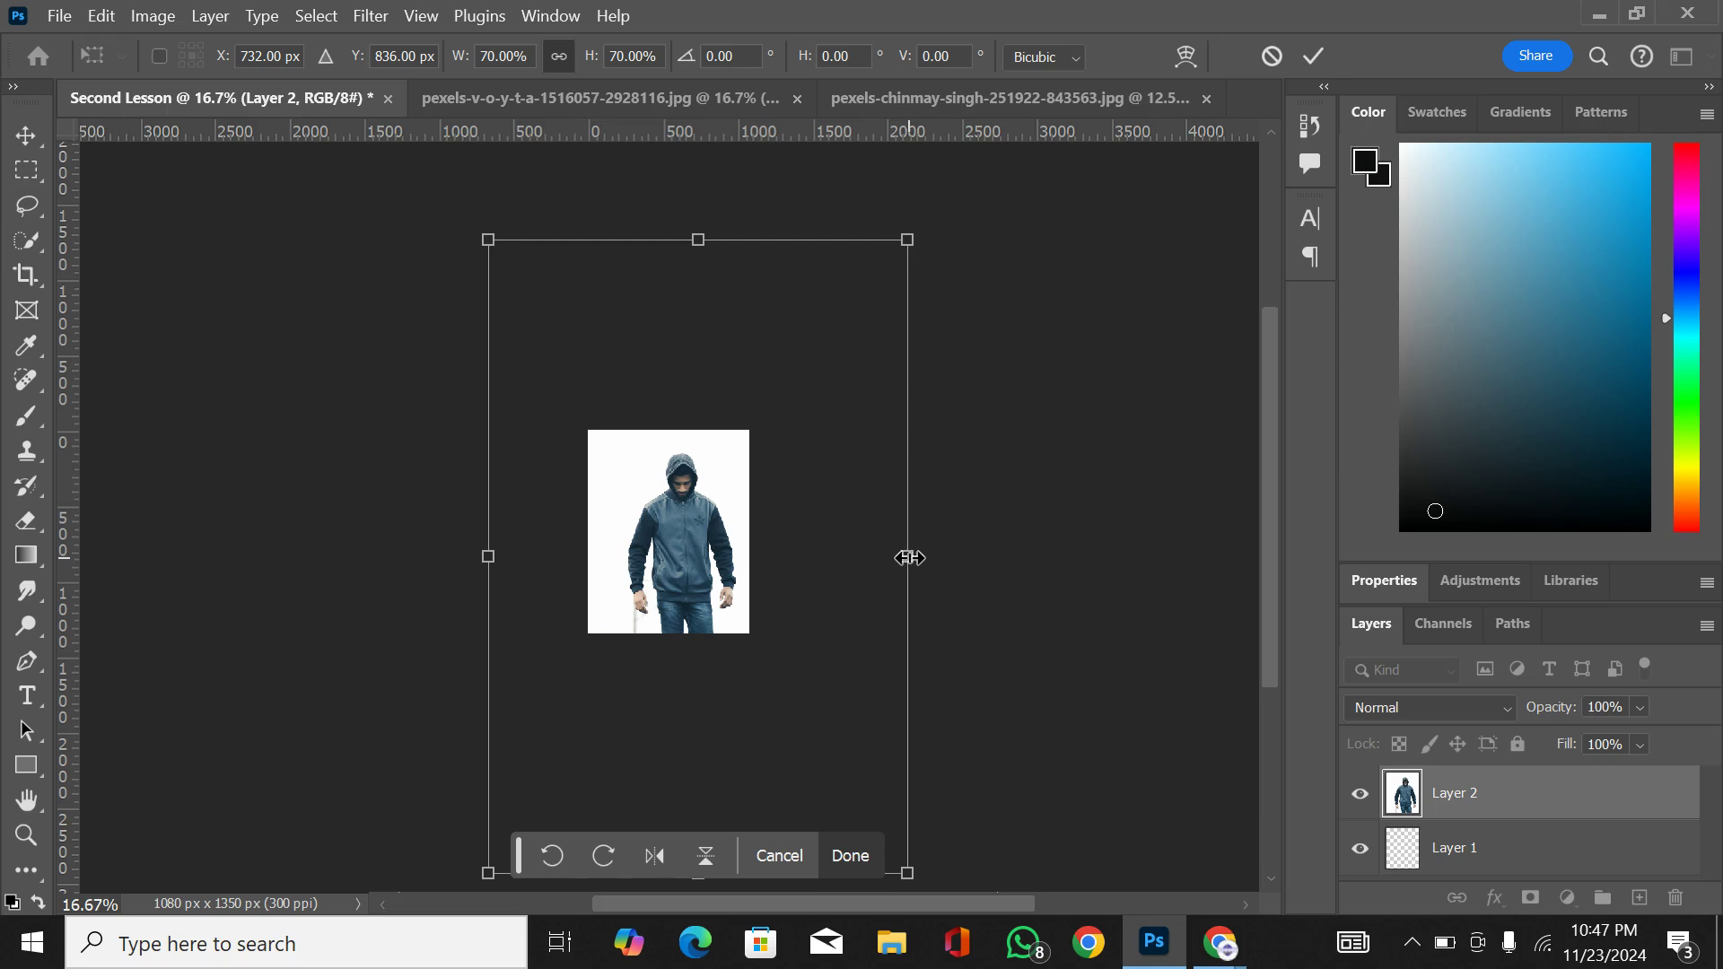
{"action": "left_click_drag", "start_coordinate": [911, 558], "coordinate": [873, 562]}
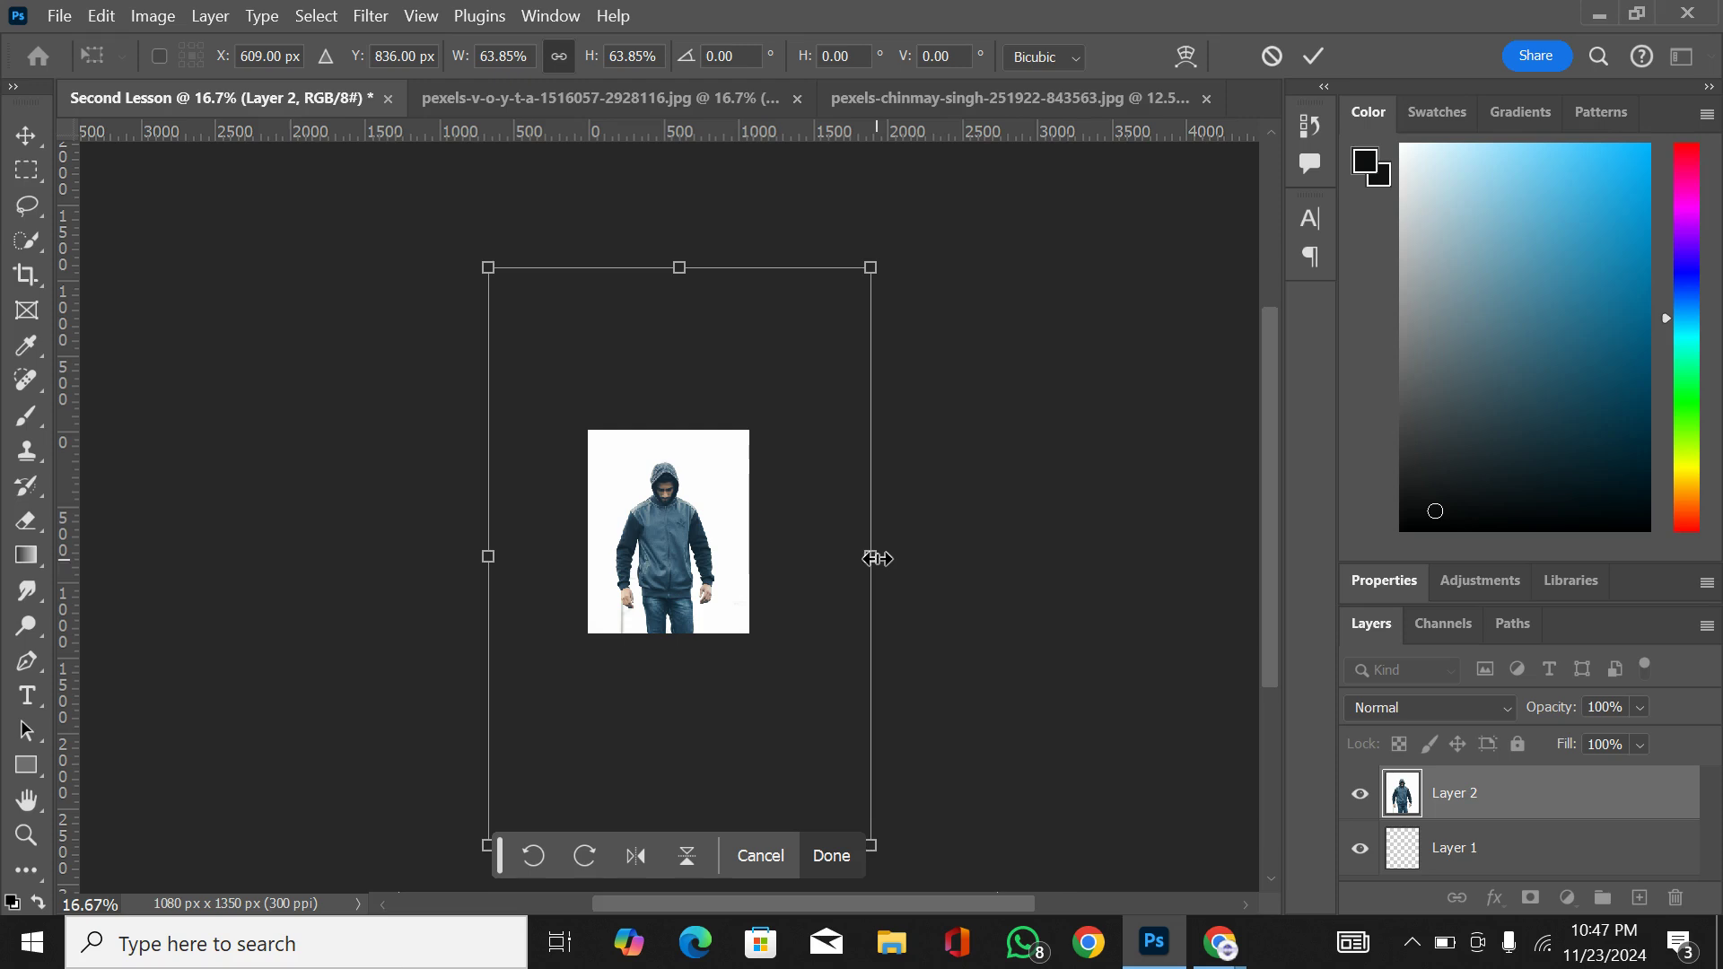
Step: Try scaling the photo from its side edges to about 27% to match the canvas width, and undo the attempts
{"action": "left_click_drag", "start_coordinate": [871, 558], "coordinate": [752, 554]}
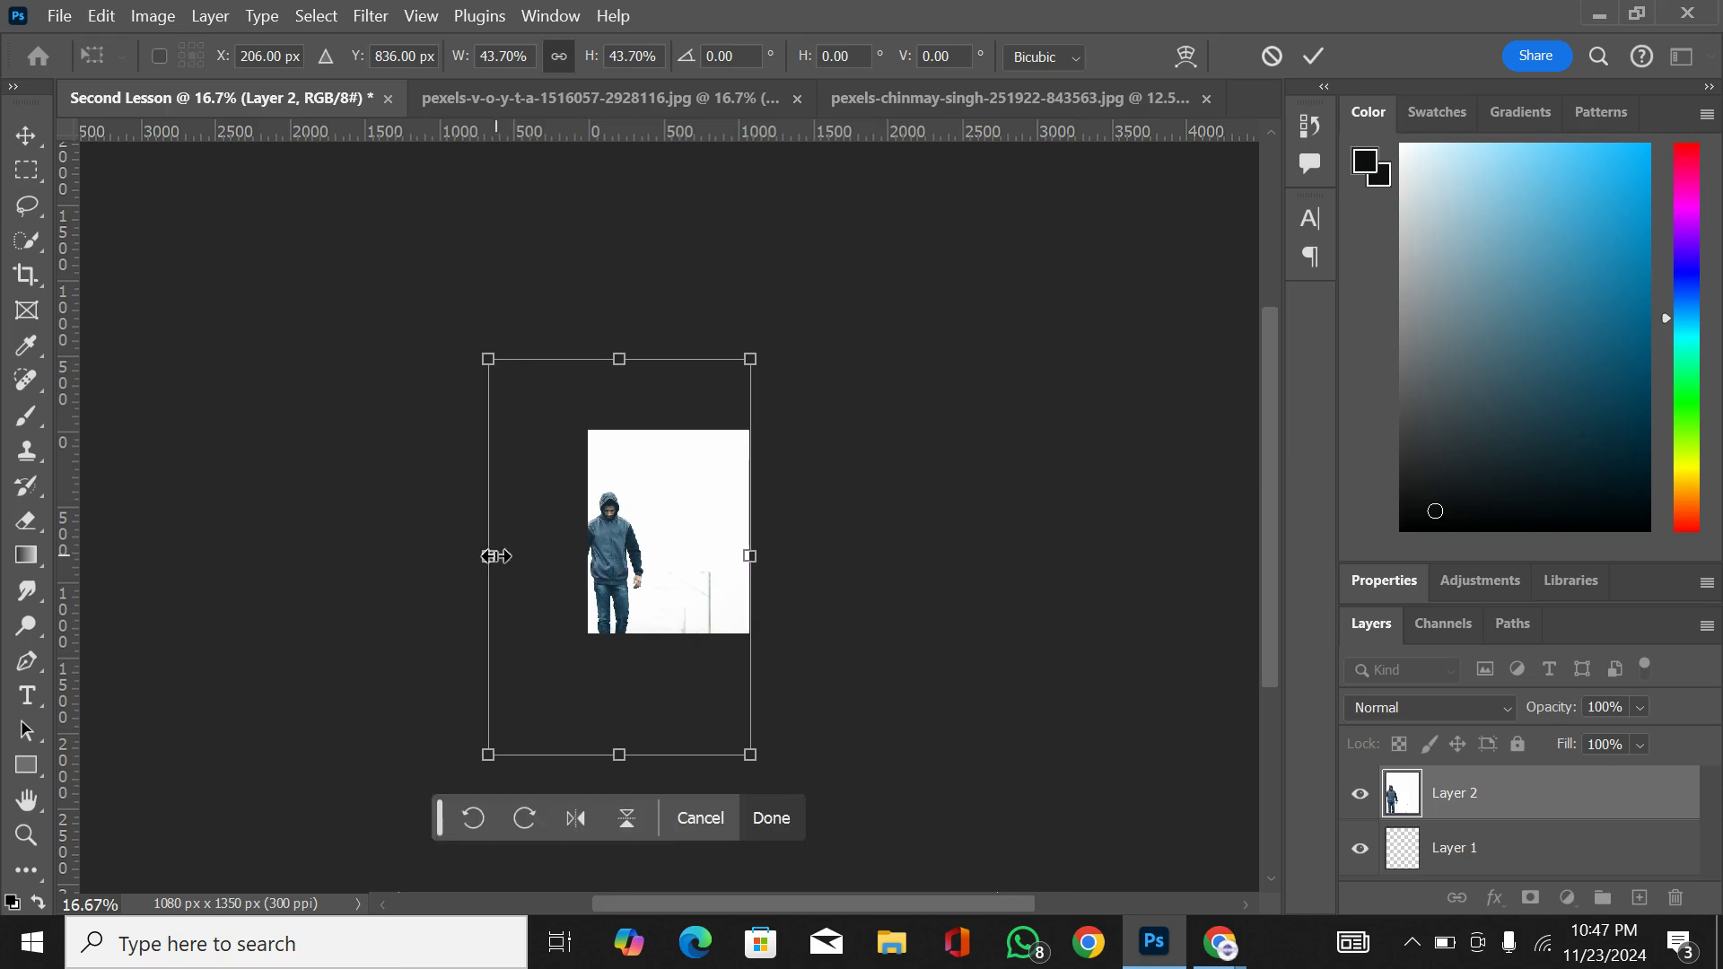
{"action": "left_click_drag", "start_coordinate": [495, 556], "coordinate": [585, 555]}
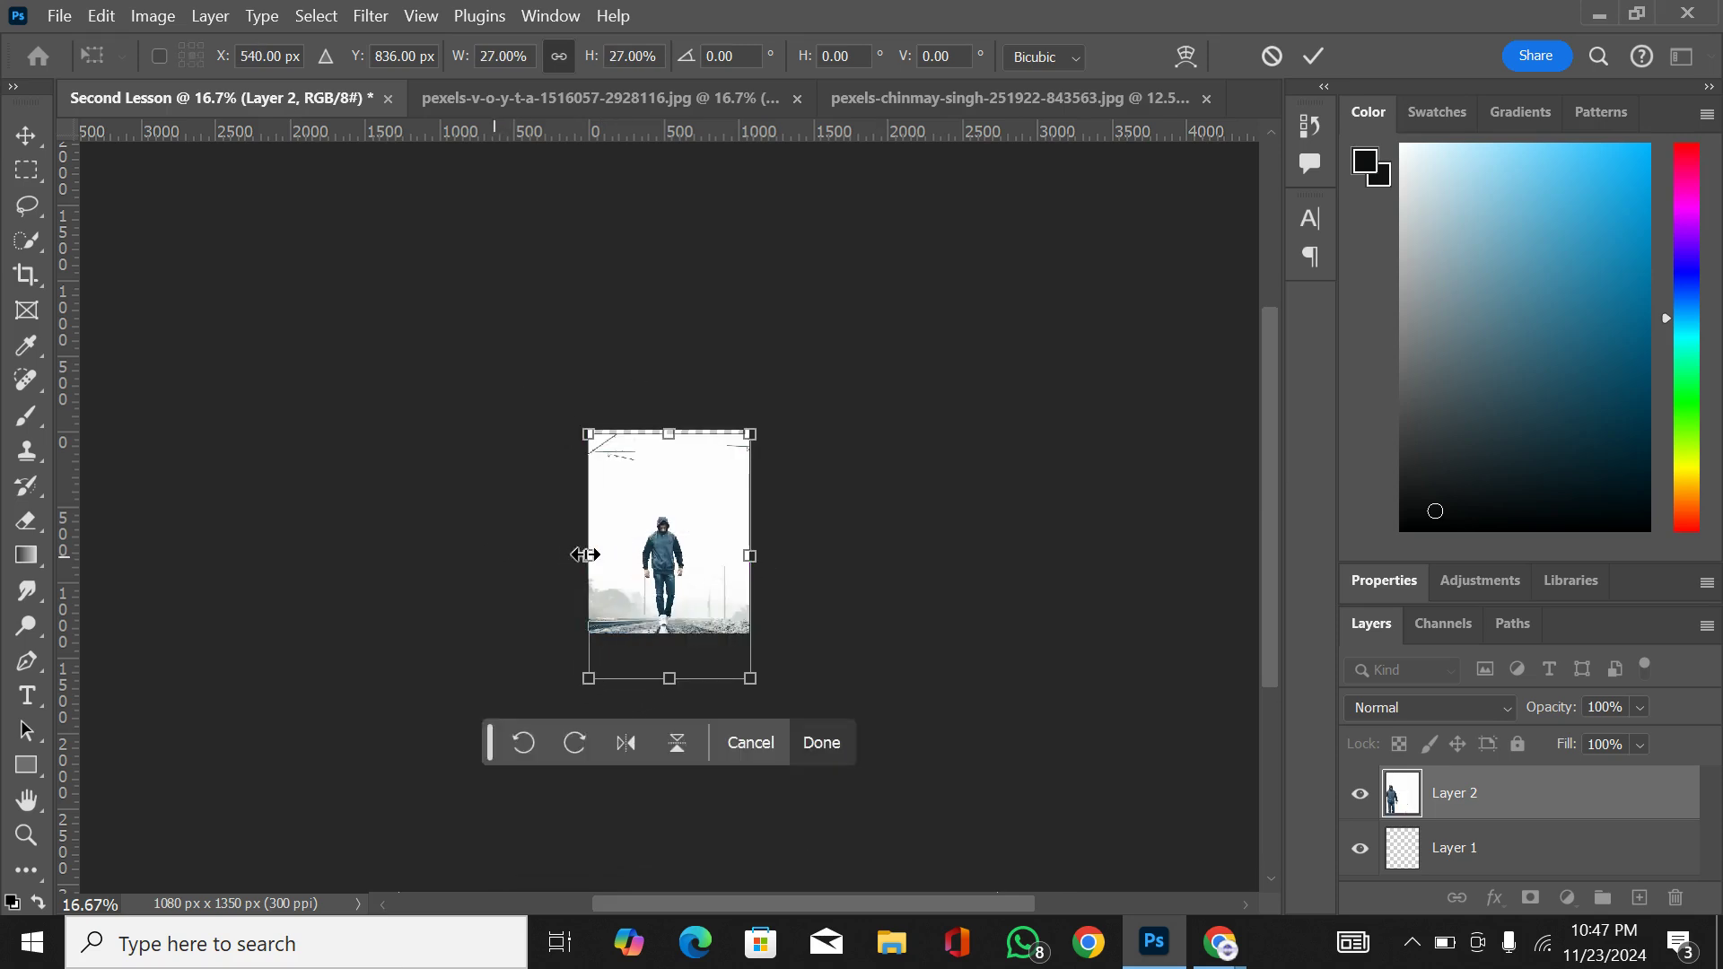
{"action": "key", "text": "ctrl+z"}
{"action": "key", "text": "ctrl+z"}
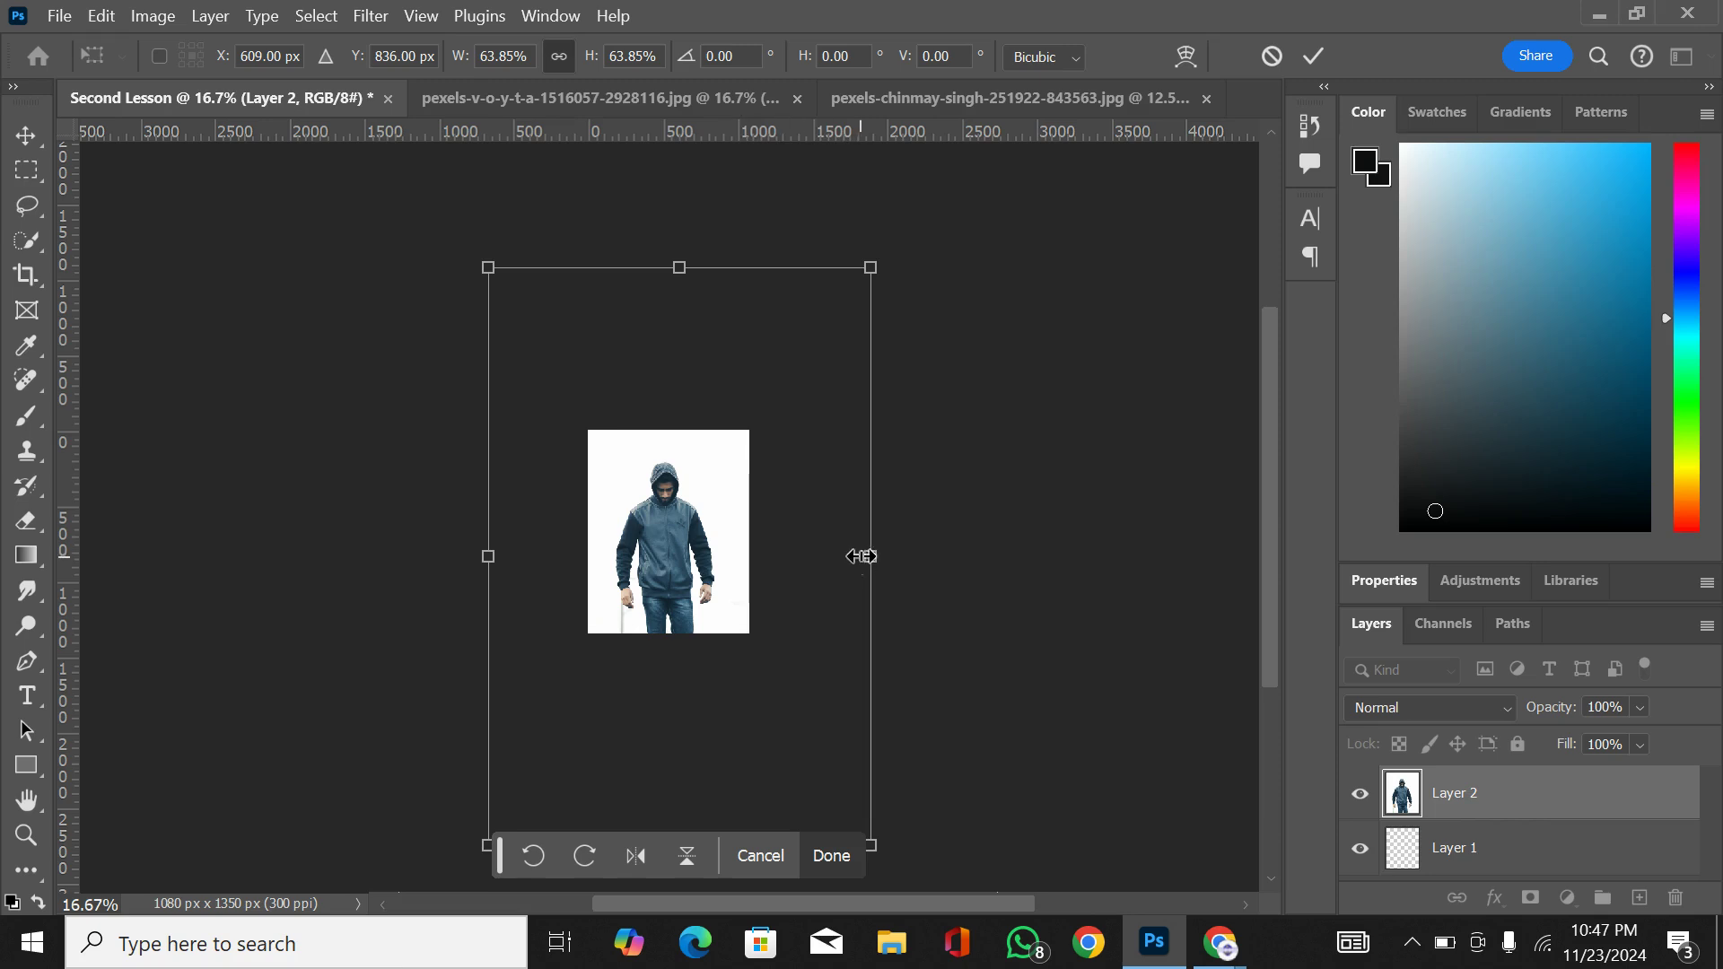
{"action": "left_click_drag", "start_coordinate": [867, 556], "coordinate": [799, 565]}
{"action": "key", "text": "ctrl+z"}
Step: Scale the hooded man photo proportionally to 27.19%, position it so it spans the canvas width, and apply the transform
{"action": "left_click_drag", "start_coordinate": [869, 268], "coordinate": [760, 430]}
{"action": "left_click_drag", "start_coordinate": [689, 529], "coordinate": [679, 506]}
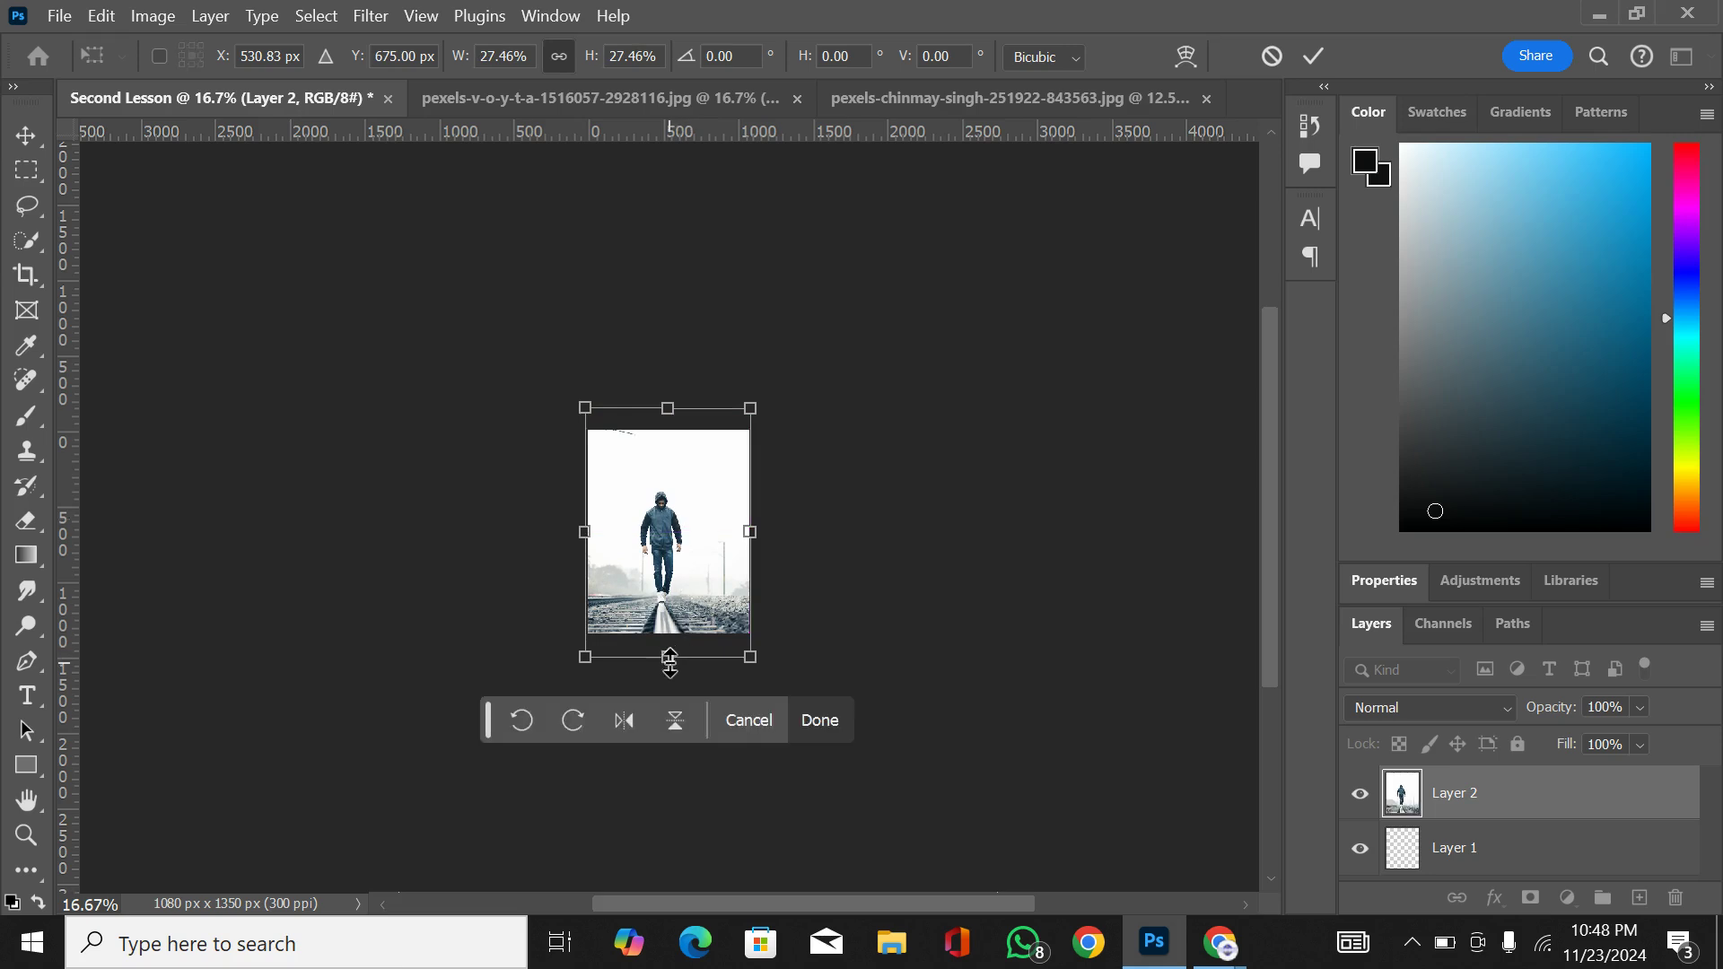
{"action": "left_click_drag", "start_coordinate": [670, 661], "coordinate": [670, 648]}
{"action": "key", "text": "ctrl+plus"}
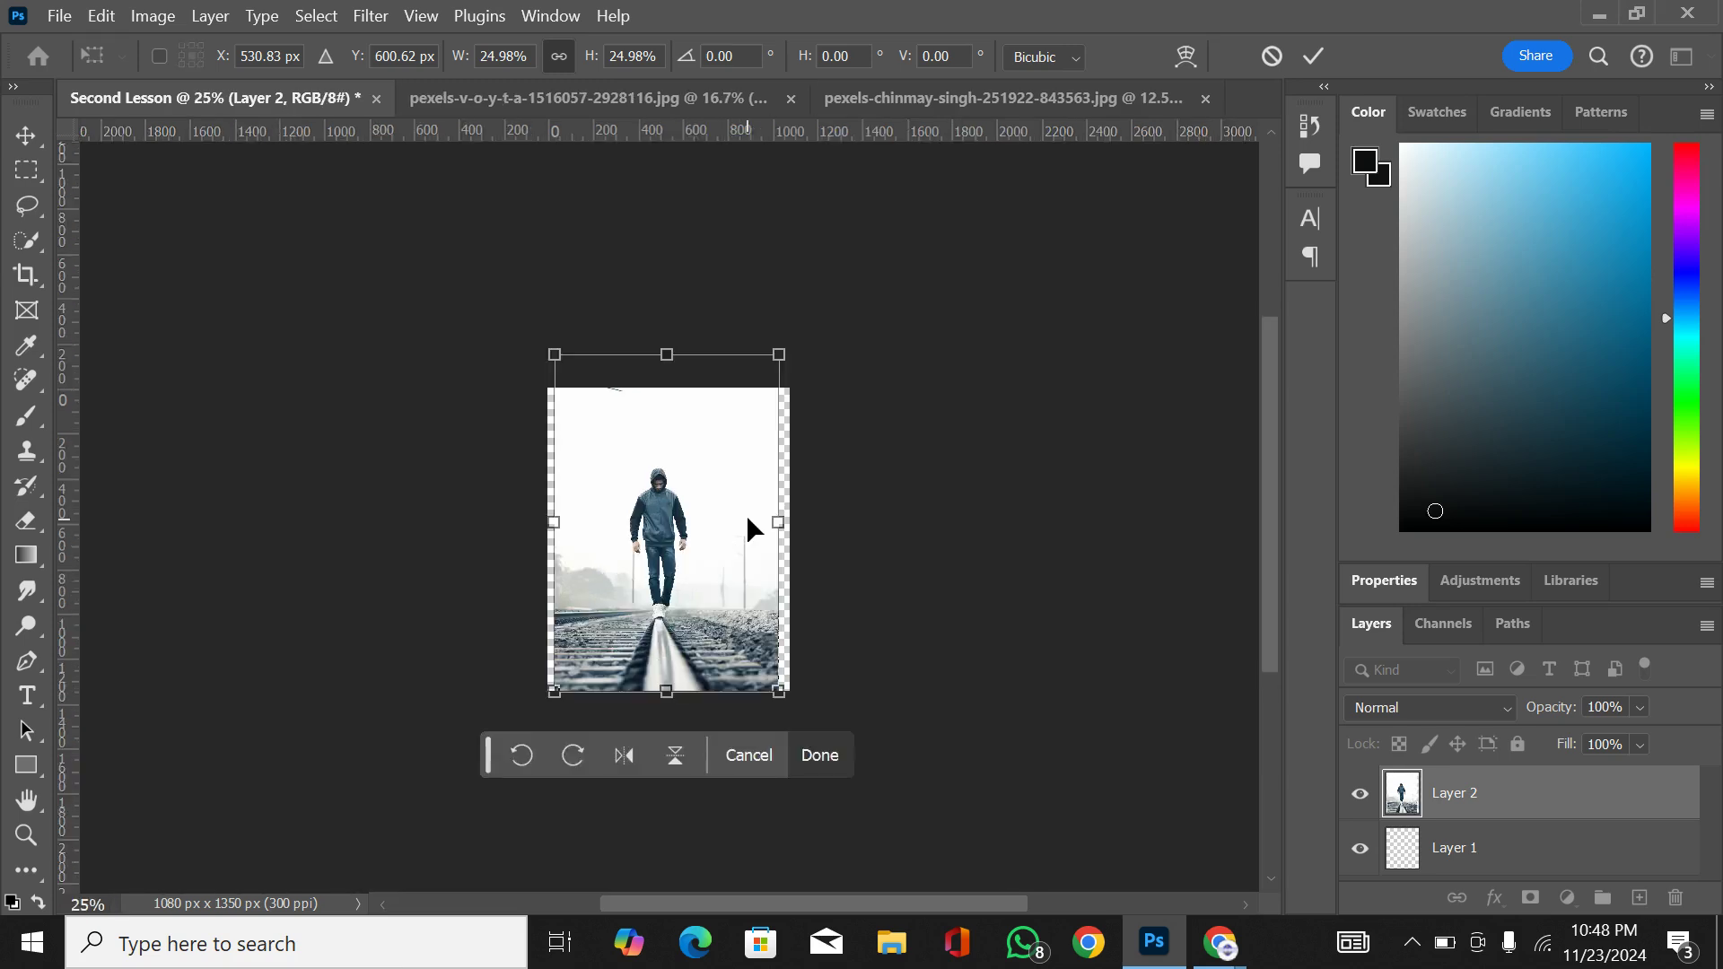
{"action": "key", "text": "ctrl+plus"}
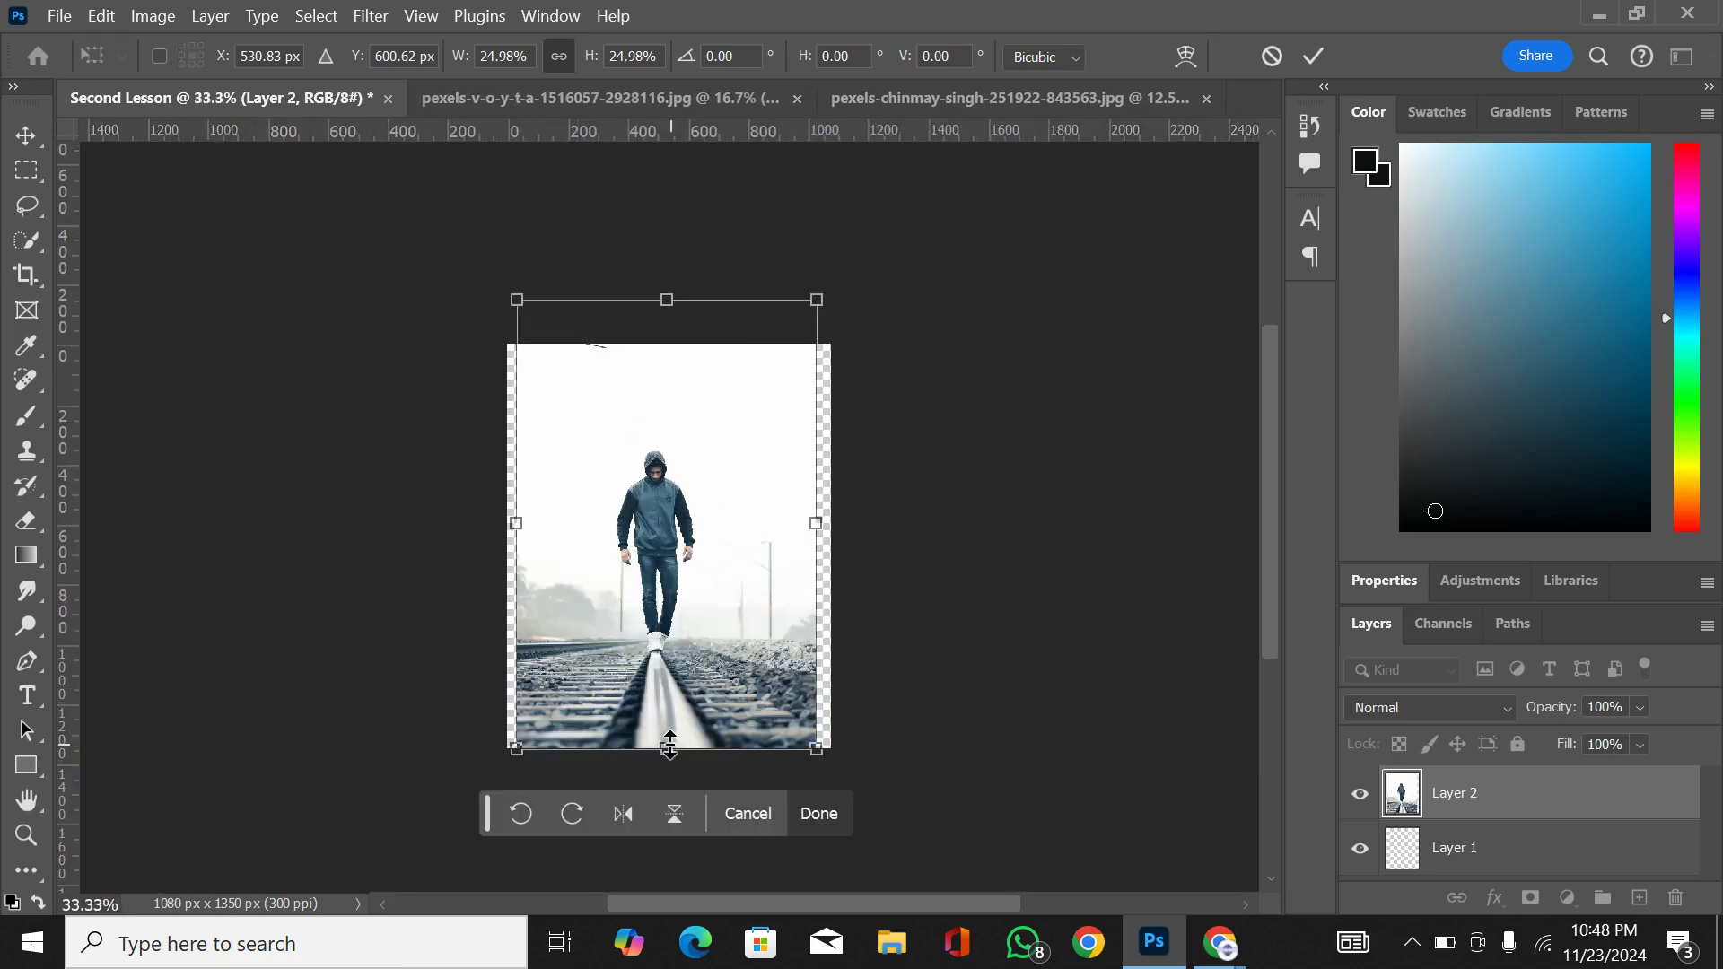
{"action": "left_click_drag", "start_coordinate": [669, 747], "coordinate": [668, 781]}
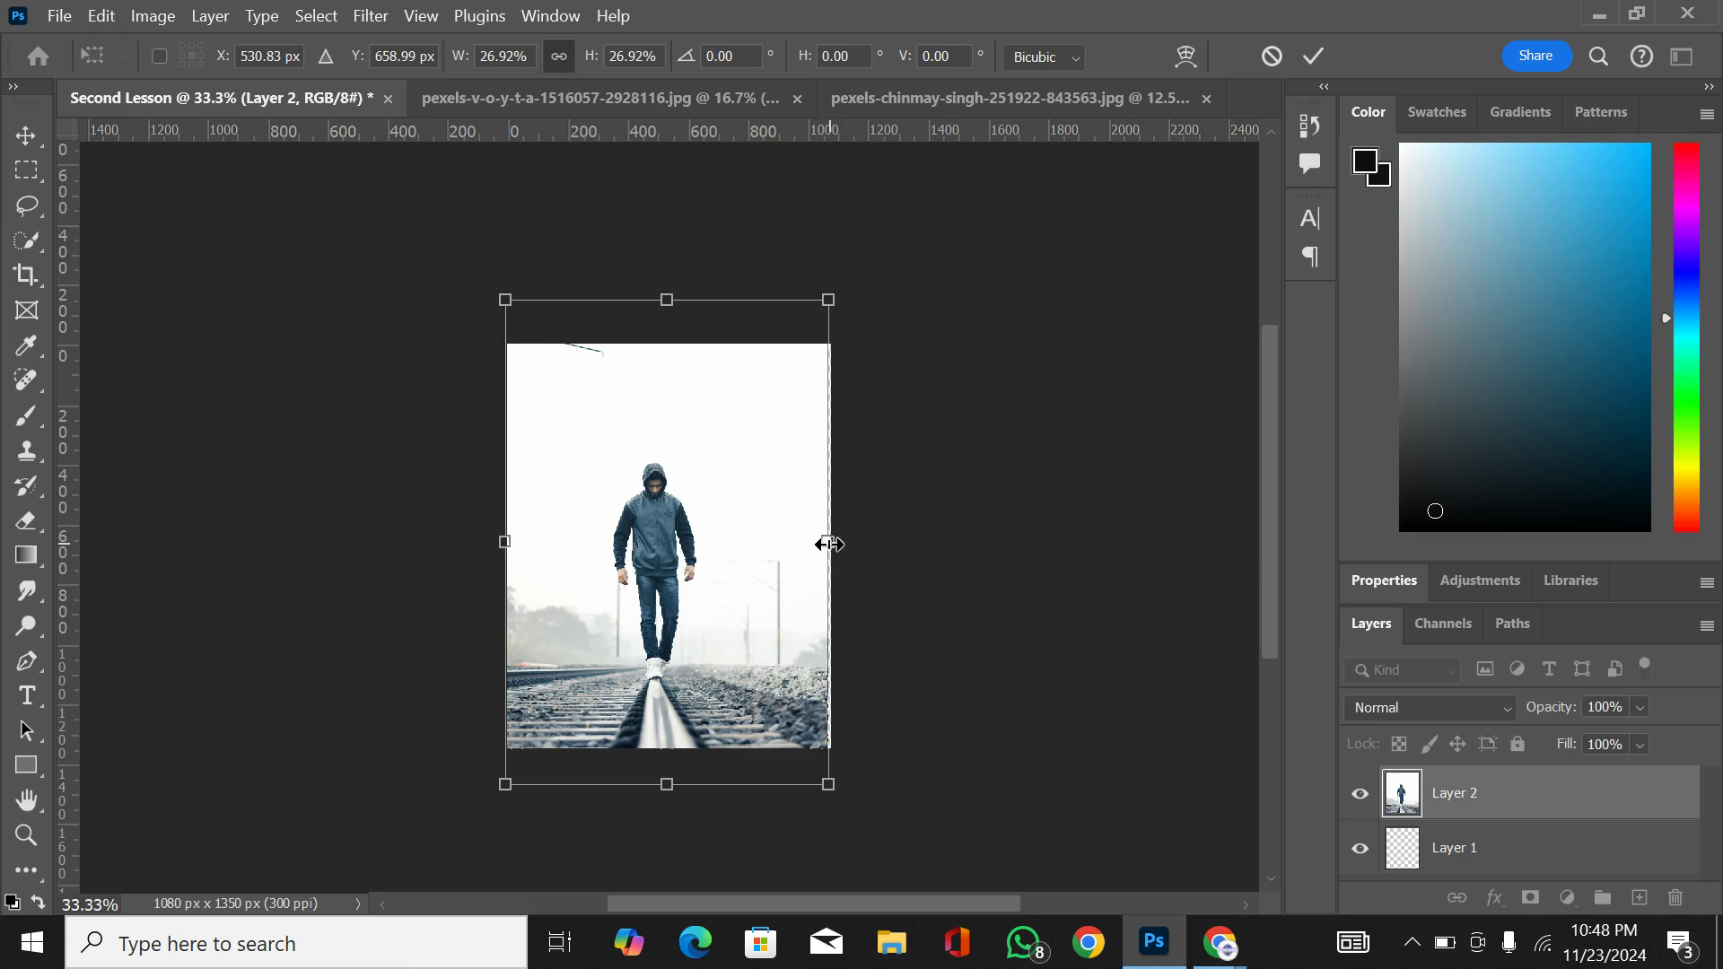
{"action": "left_click_drag", "start_coordinate": [829, 544], "coordinate": [834, 546]}
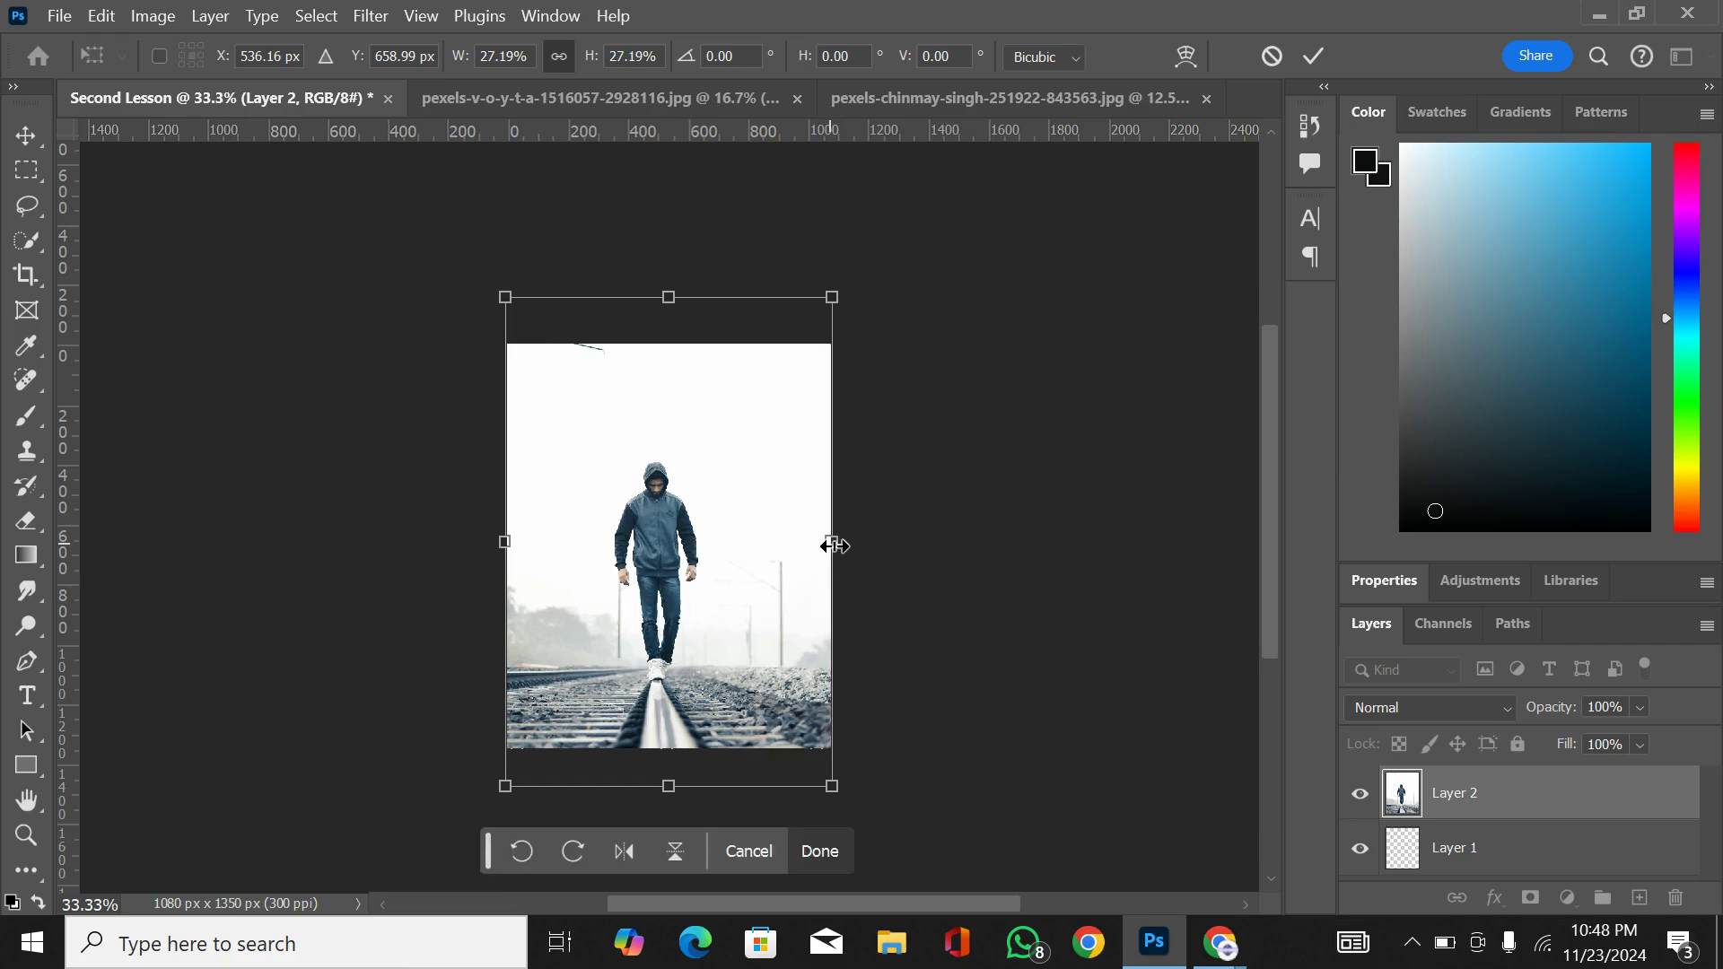
{"action": "key", "text": "Return"}
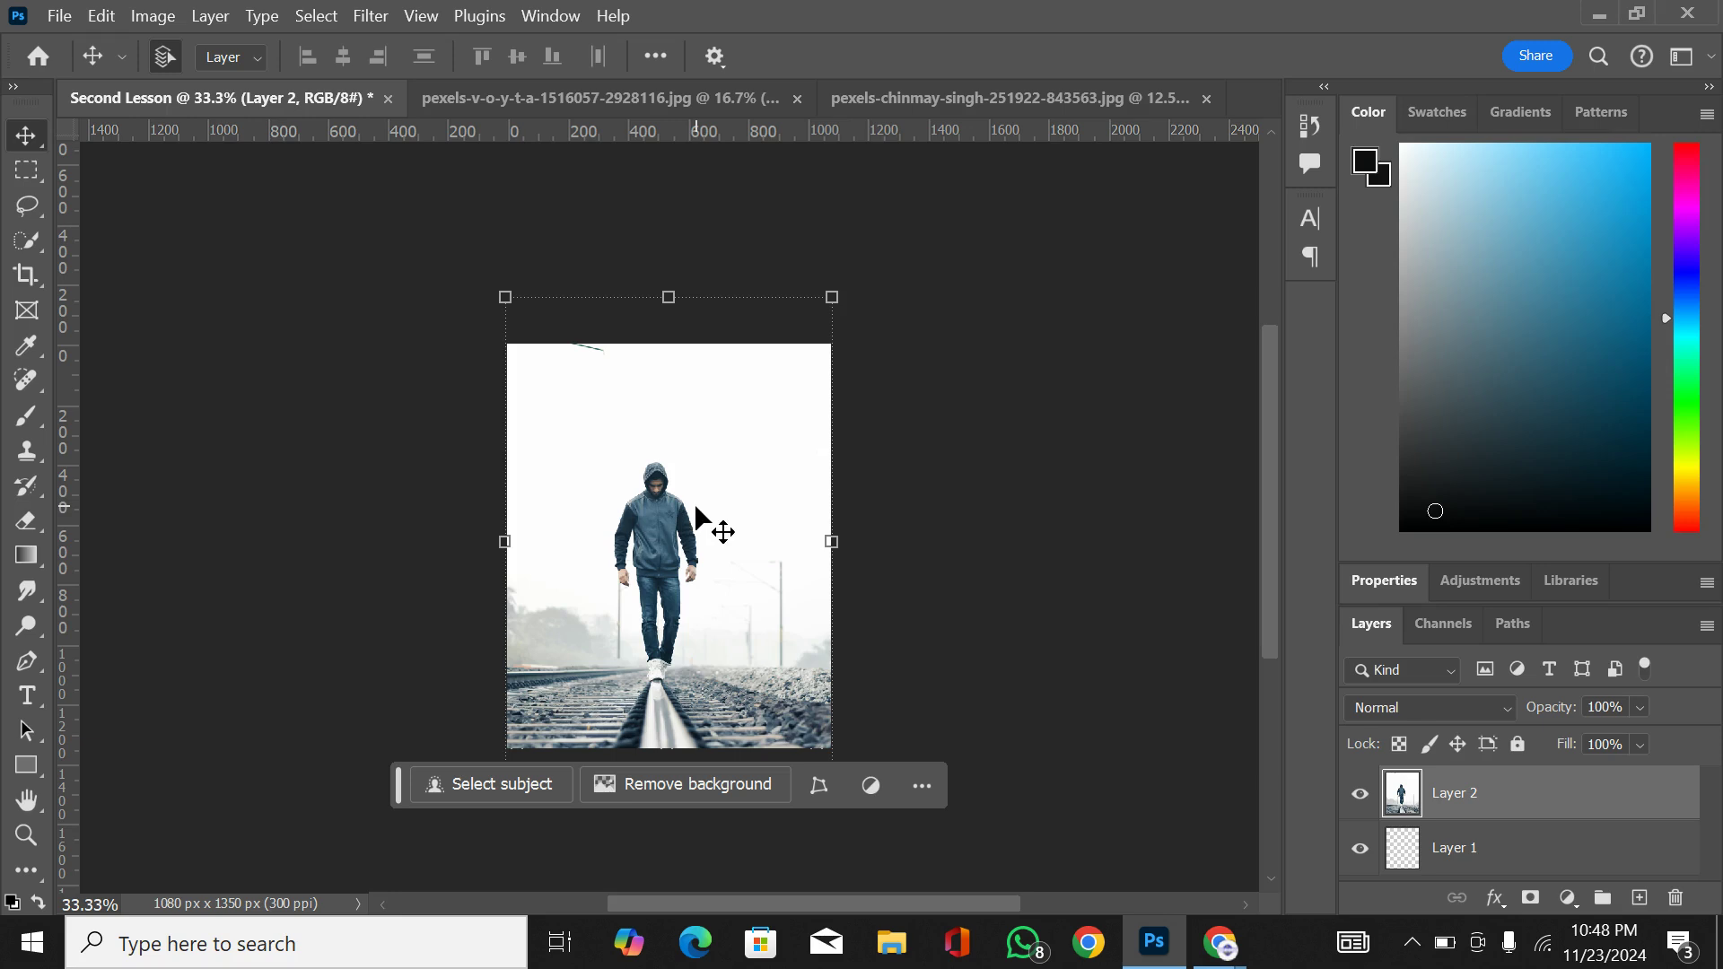
Step: Examine the hooded man's face and jacket up close, magnifying the image to 600%
{"action": "key", "text": "ctrl+plus"}
{"action": "key", "text": "ctrl+plus"}
{"action": "key", "text": "ctrl+plus"}
{"action": "key", "text": "ctrl+plus"}
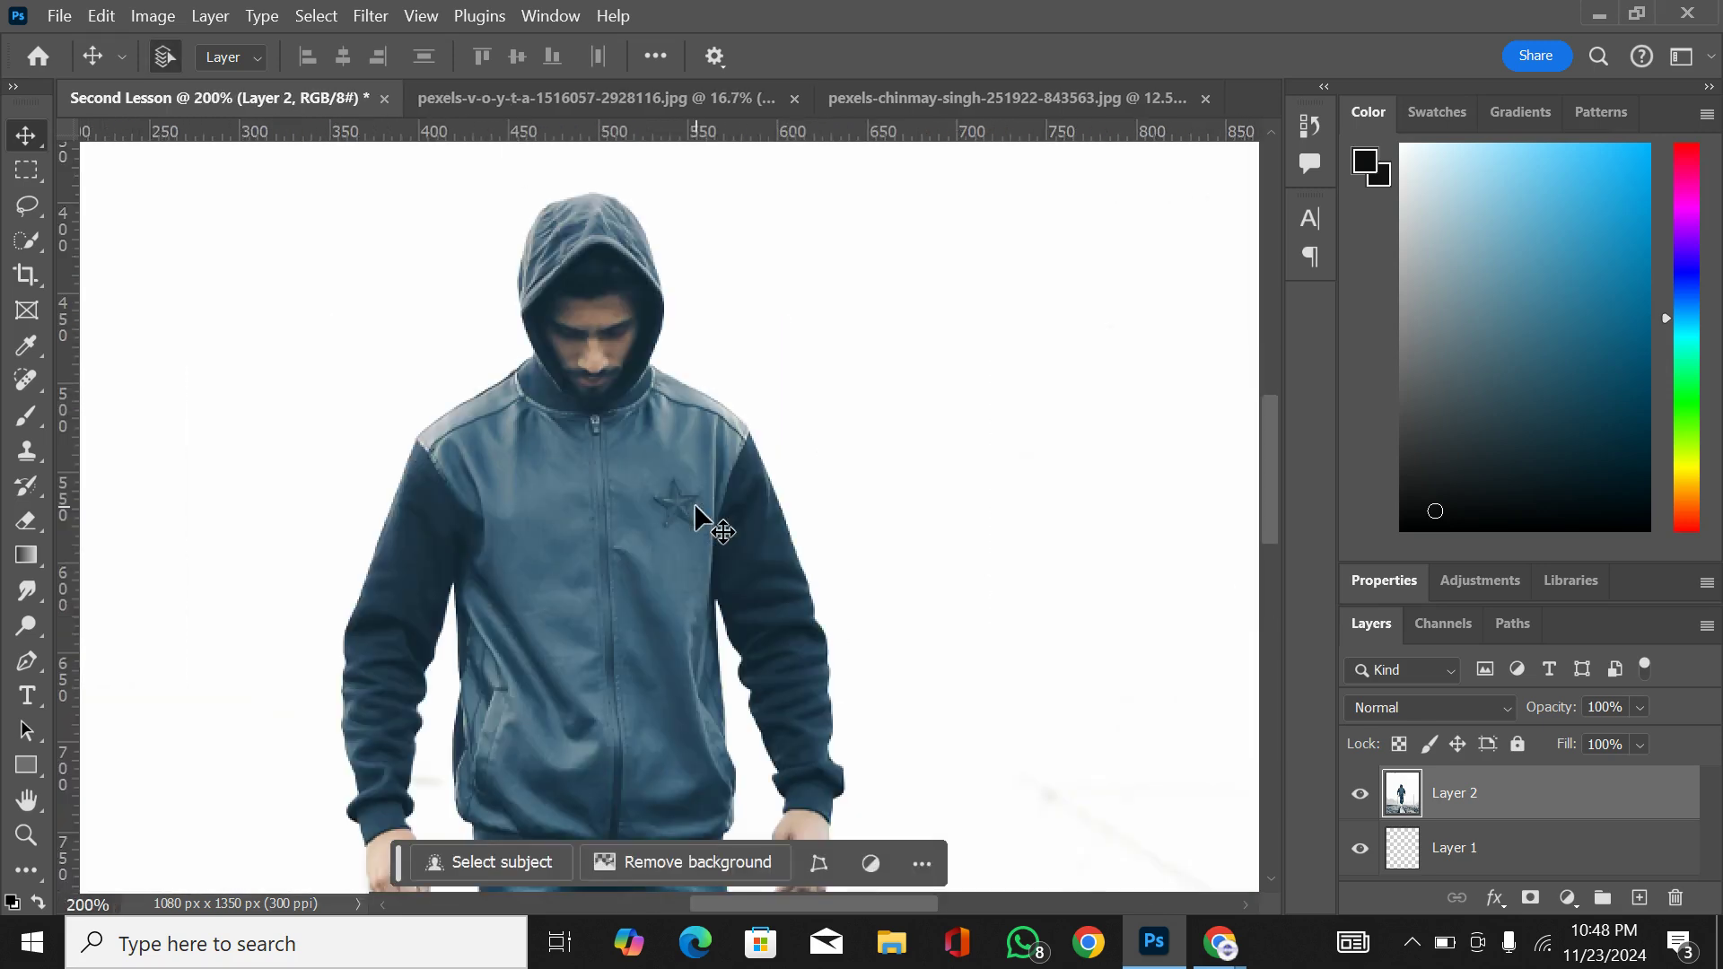
{"action": "key", "text": "ctrl+plus"}
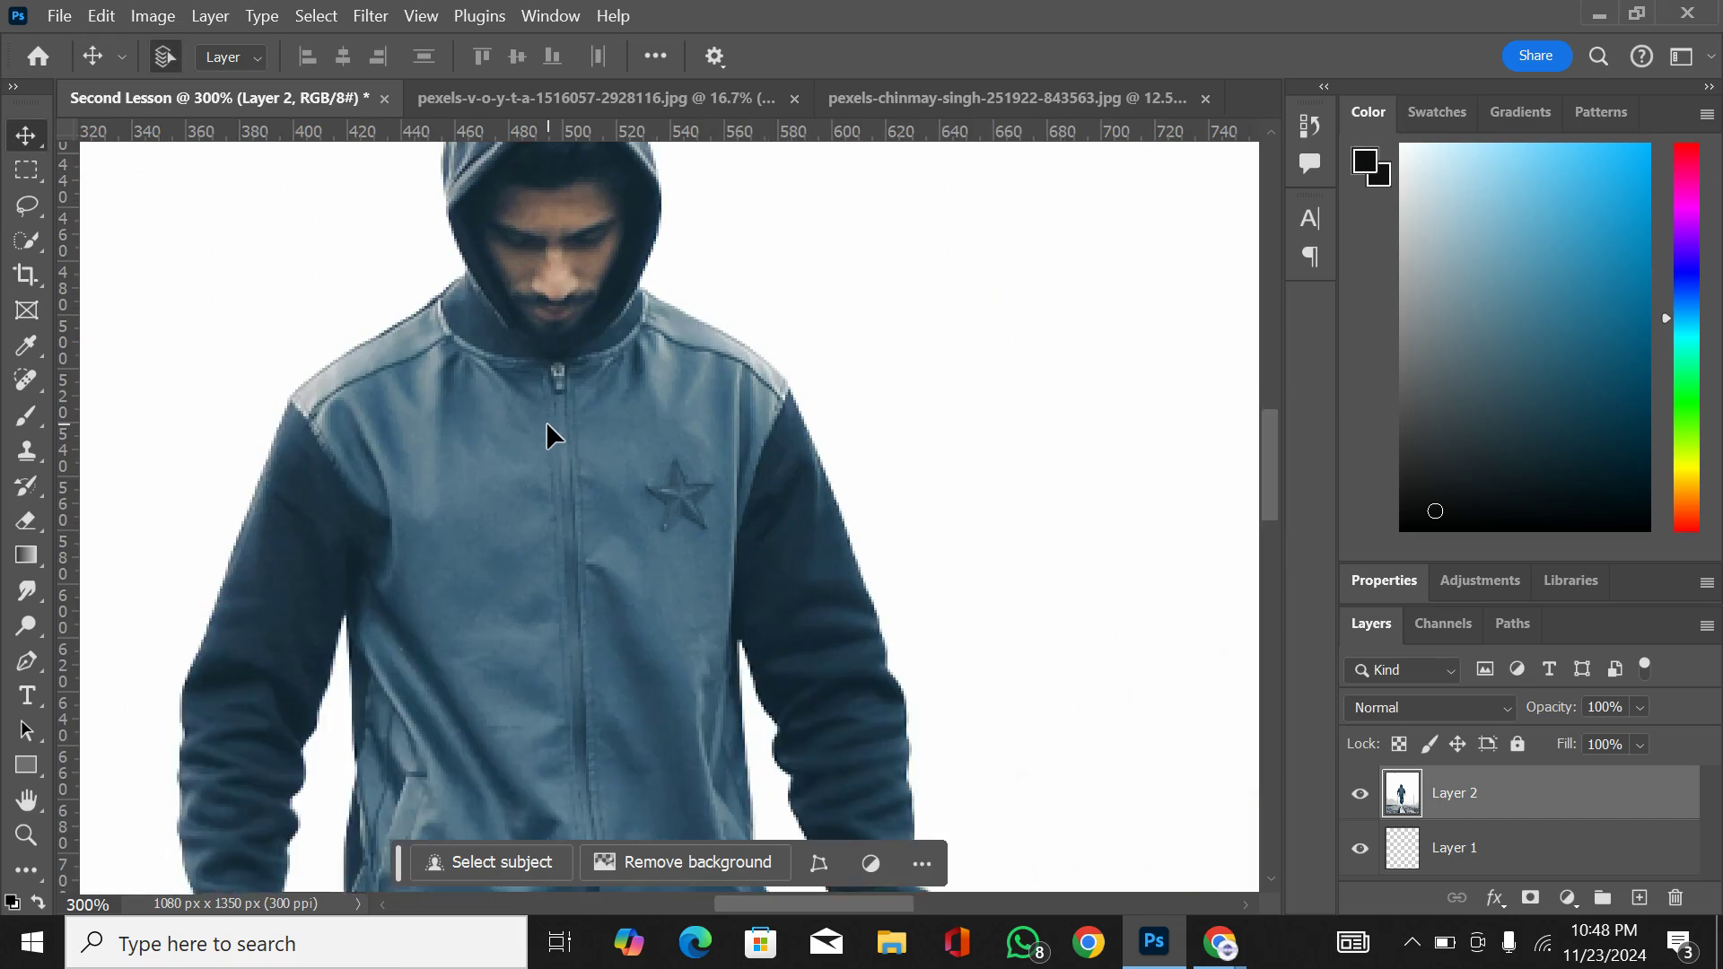
{"action": "scroll", "coordinate": [554, 435], "scroll_direction": "up", "scroll_amount": 1}
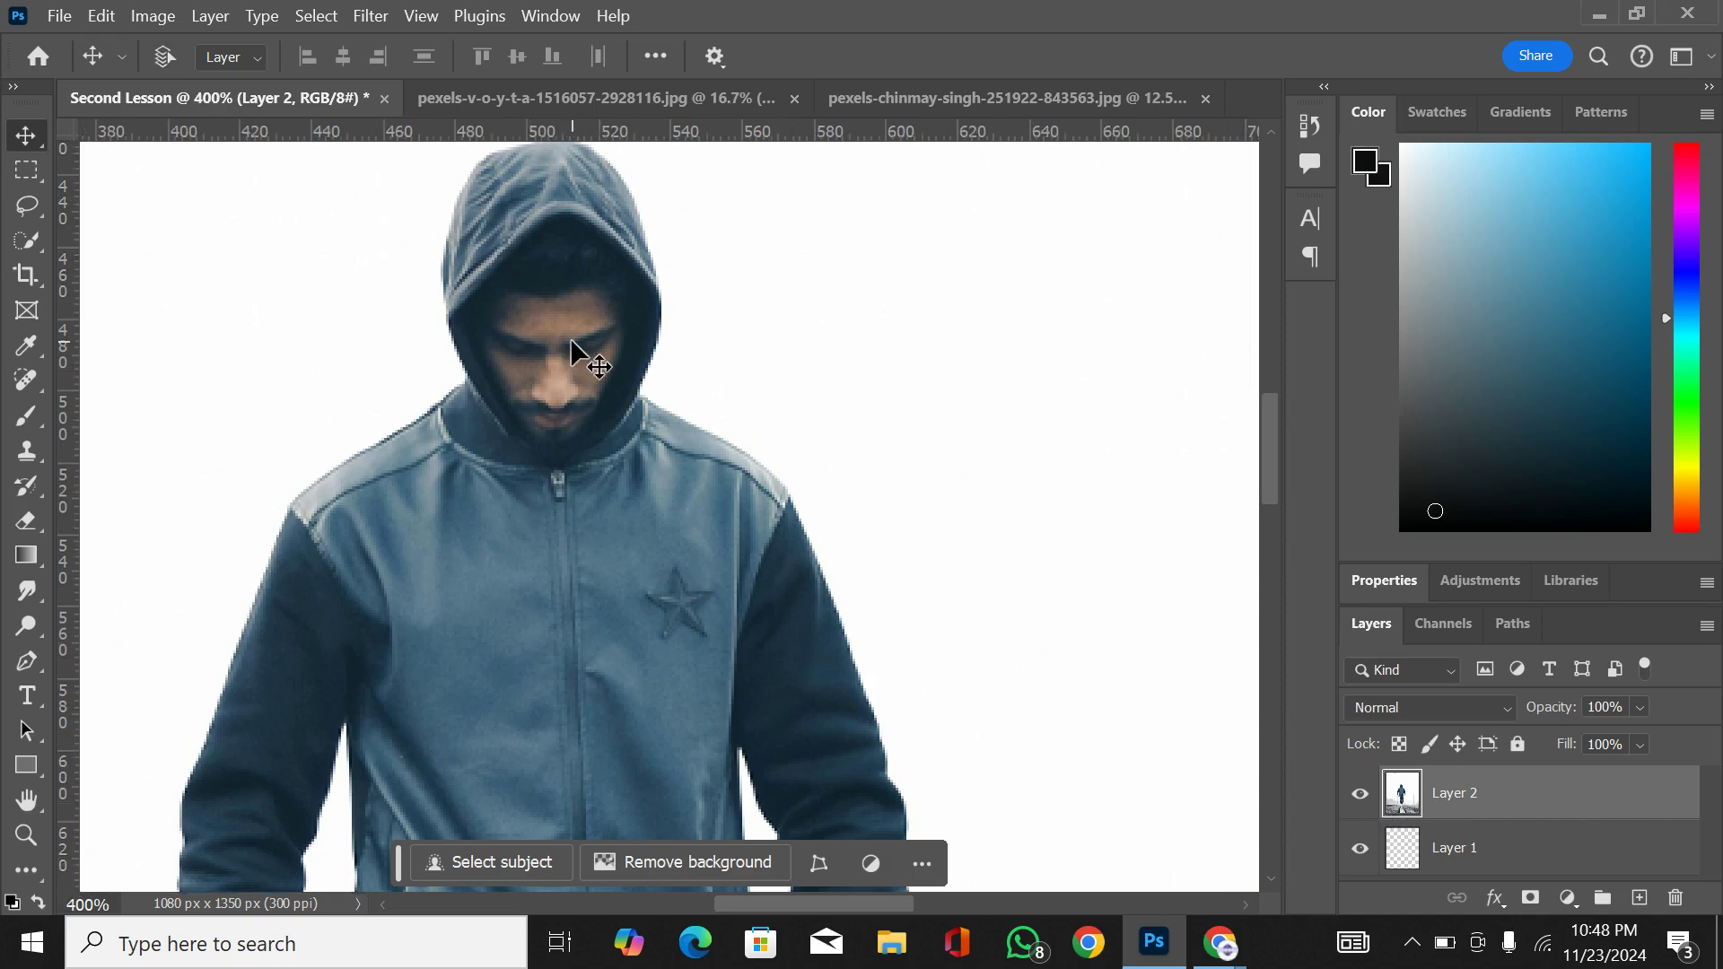
{"action": "scroll", "coordinate": [569, 338], "scroll_direction": "up", "scroll_amount": 2}
{"action": "scroll", "coordinate": [574, 348], "scroll_direction": "up", "scroll_amount": 2}
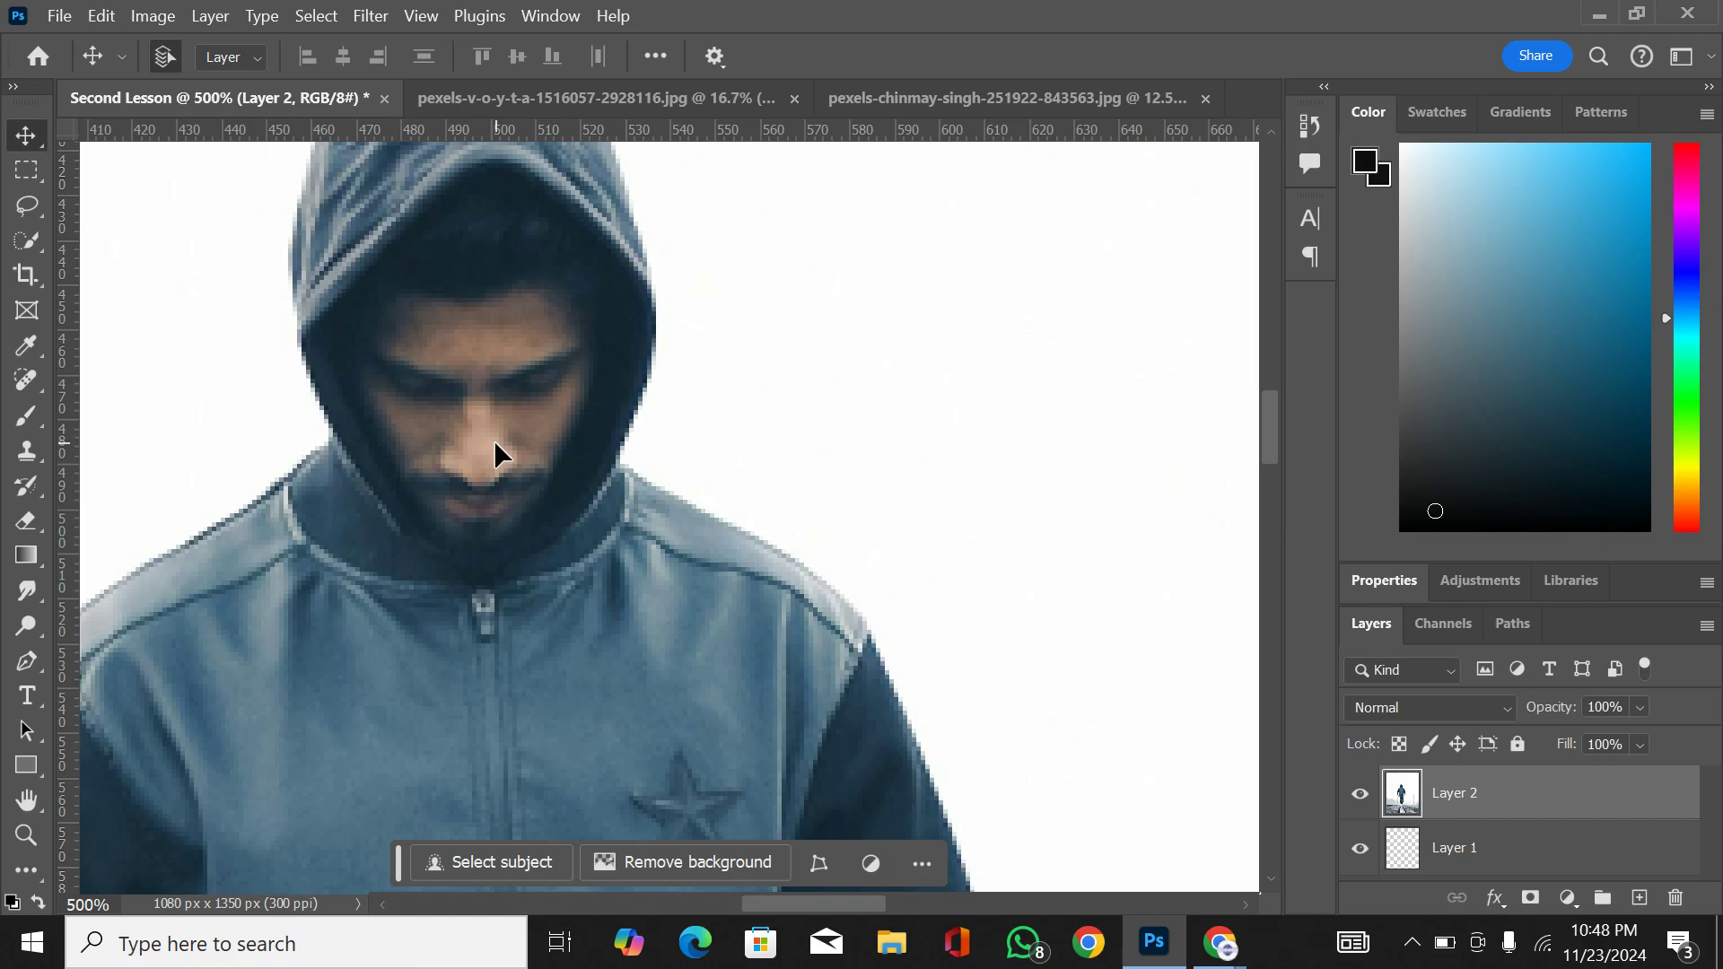
{"action": "scroll", "coordinate": [493, 440], "scroll_direction": "up", "scroll_amount": 1}
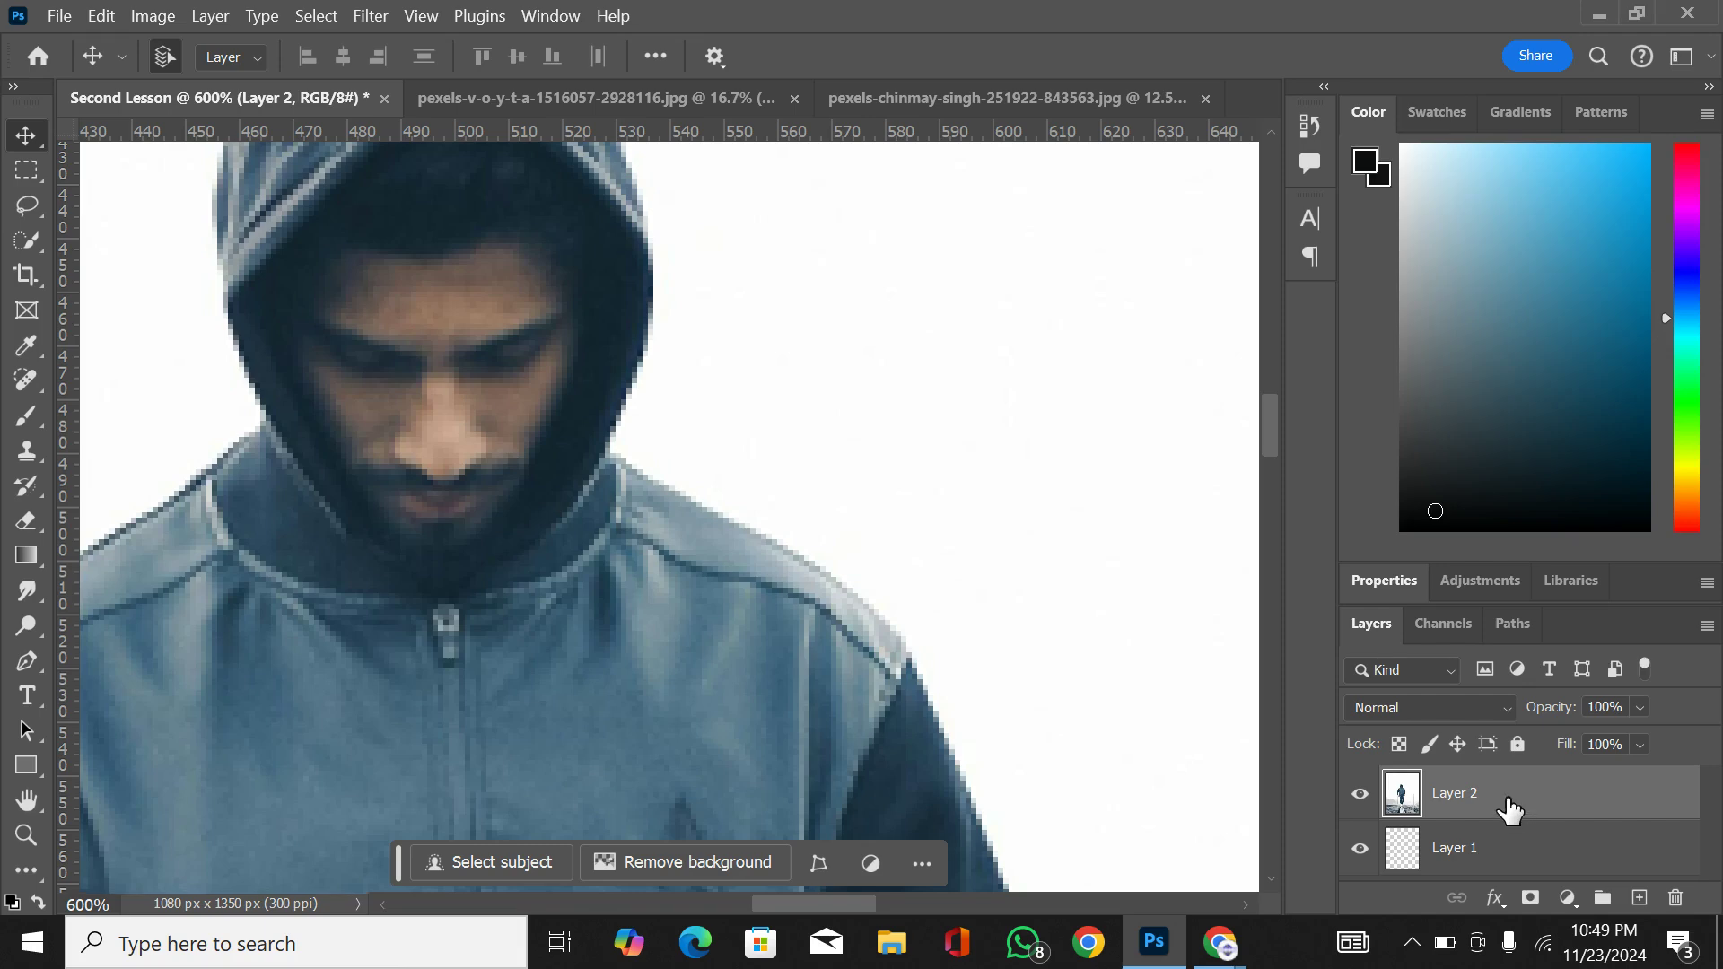
{"action": "left_click", "coordinate": [1452, 849]}
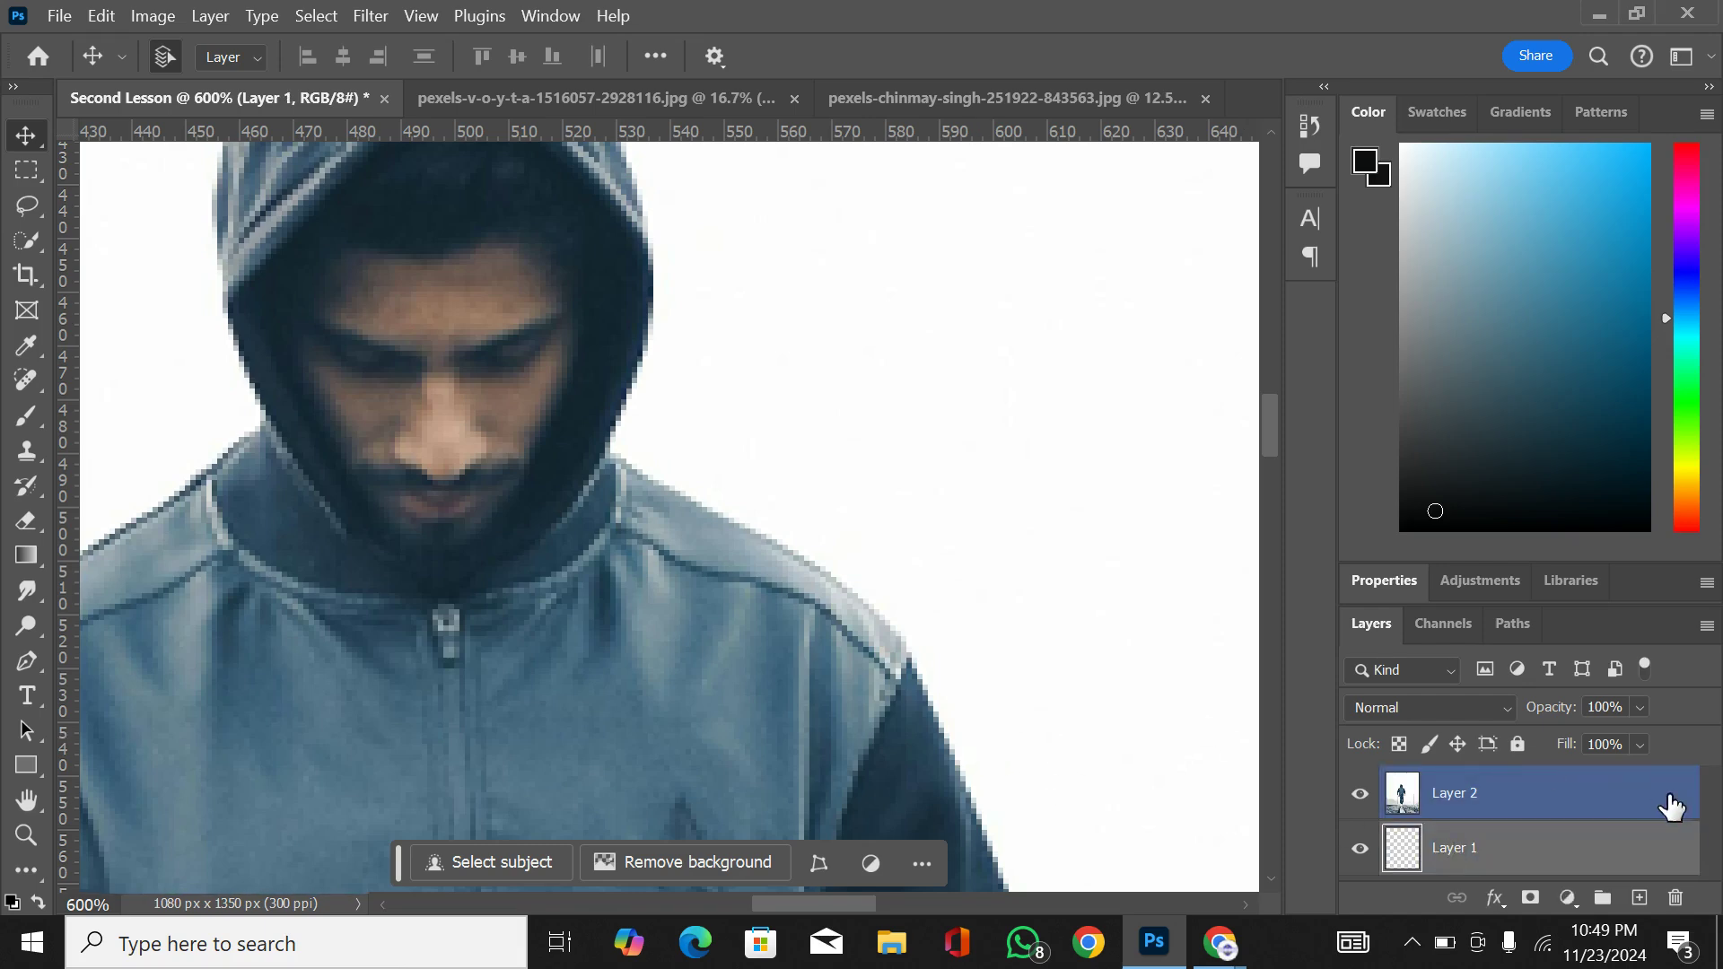
{"action": "left_click", "coordinate": [1562, 805]}
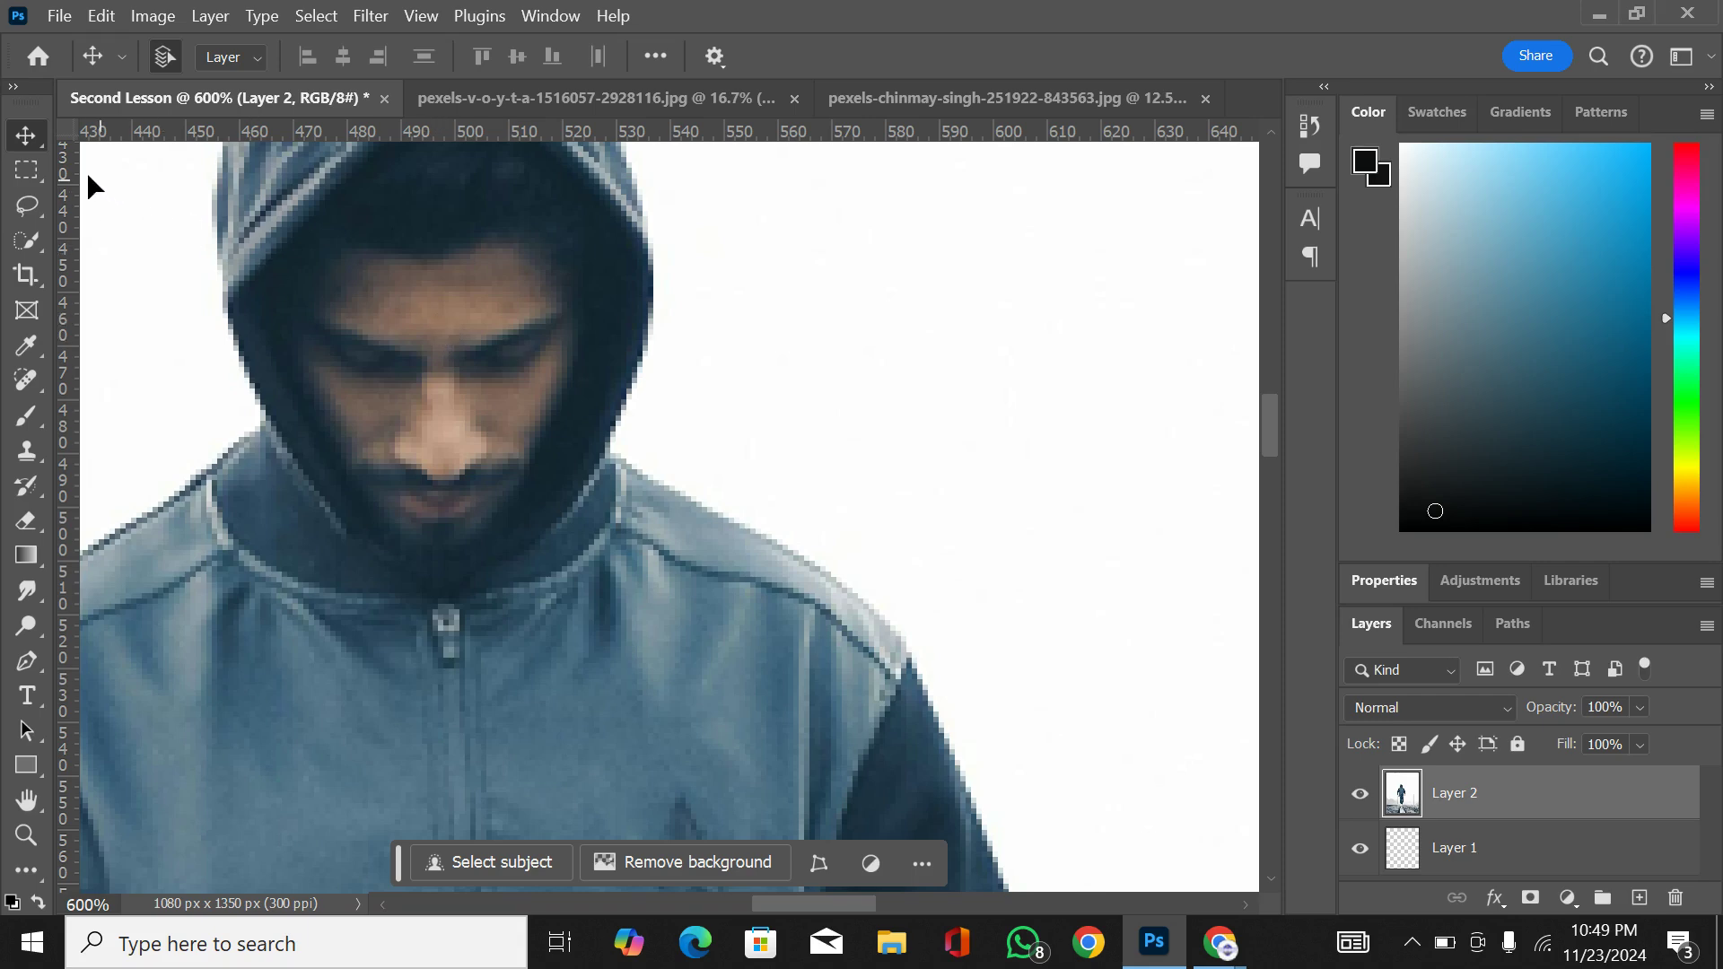
{"action": "right_click", "coordinate": [24, 142]}
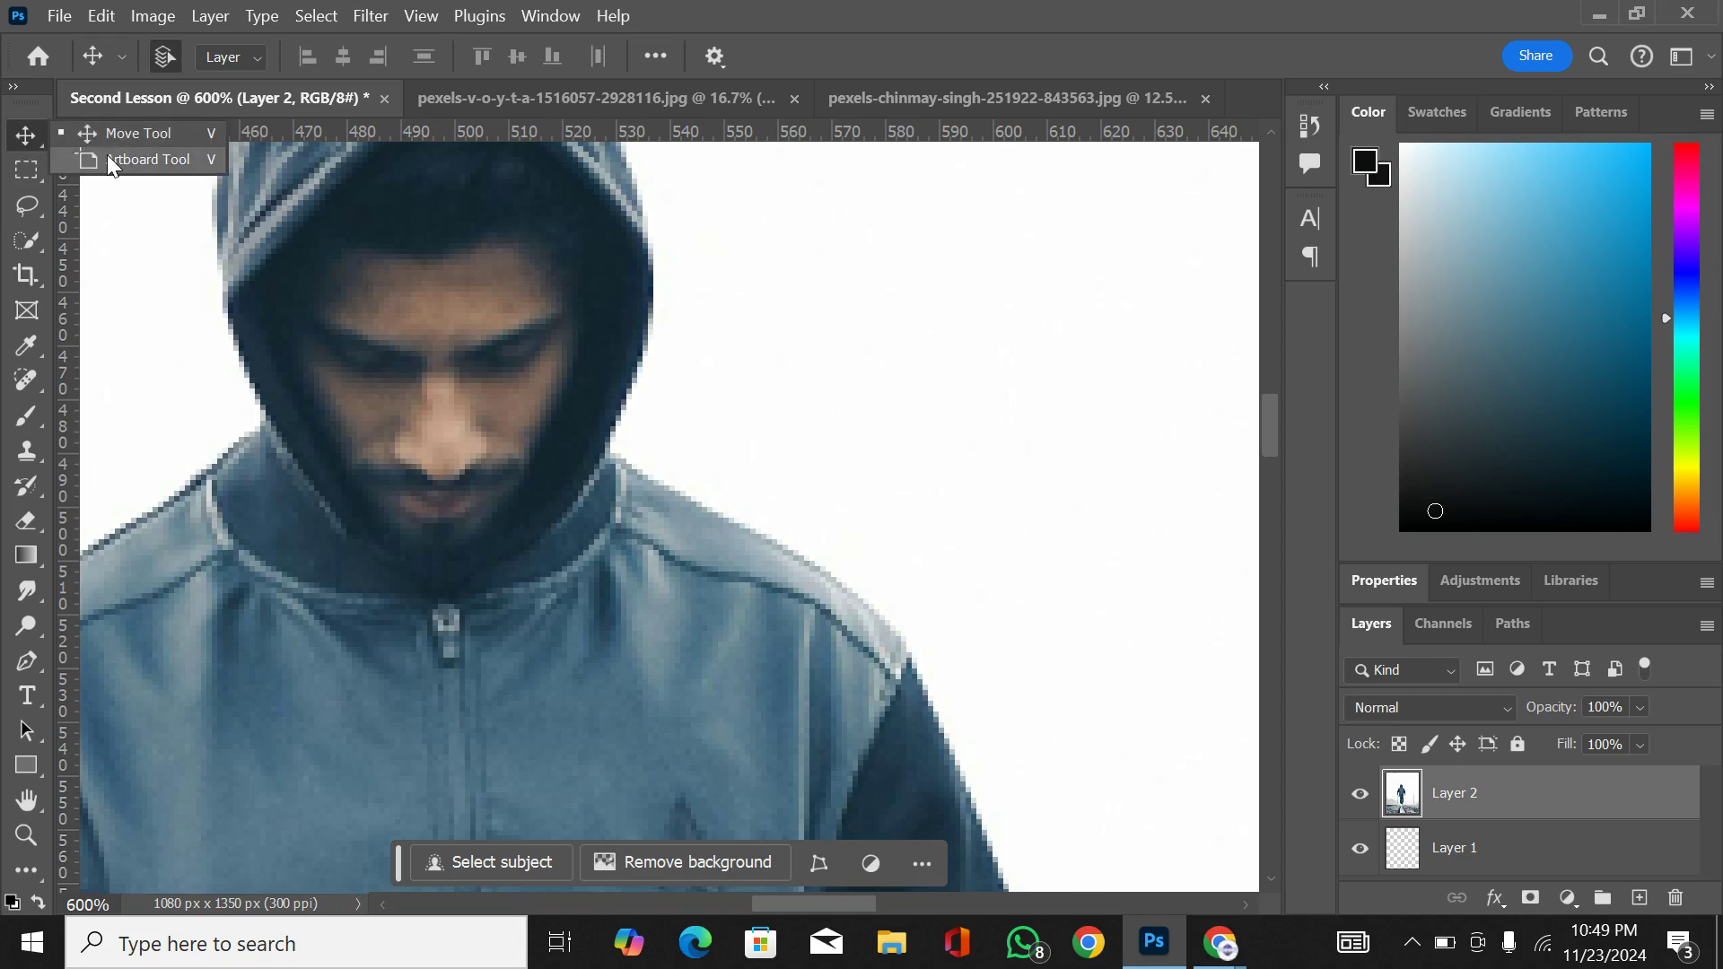
{"action": "key", "text": "ctrl+minus"}
{"action": "key", "text": "ctrl+minus"}
{"action": "key", "text": "ctrl+minus"}
{"action": "key", "text": "ctrl+minus"}
{"action": "key", "text": "ctrl+minus"}
{"action": "key", "text": "ctrl+minus"}
{"action": "key", "text": "ctrl+minus"}
{"action": "key", "text": "ctrl+minus"}
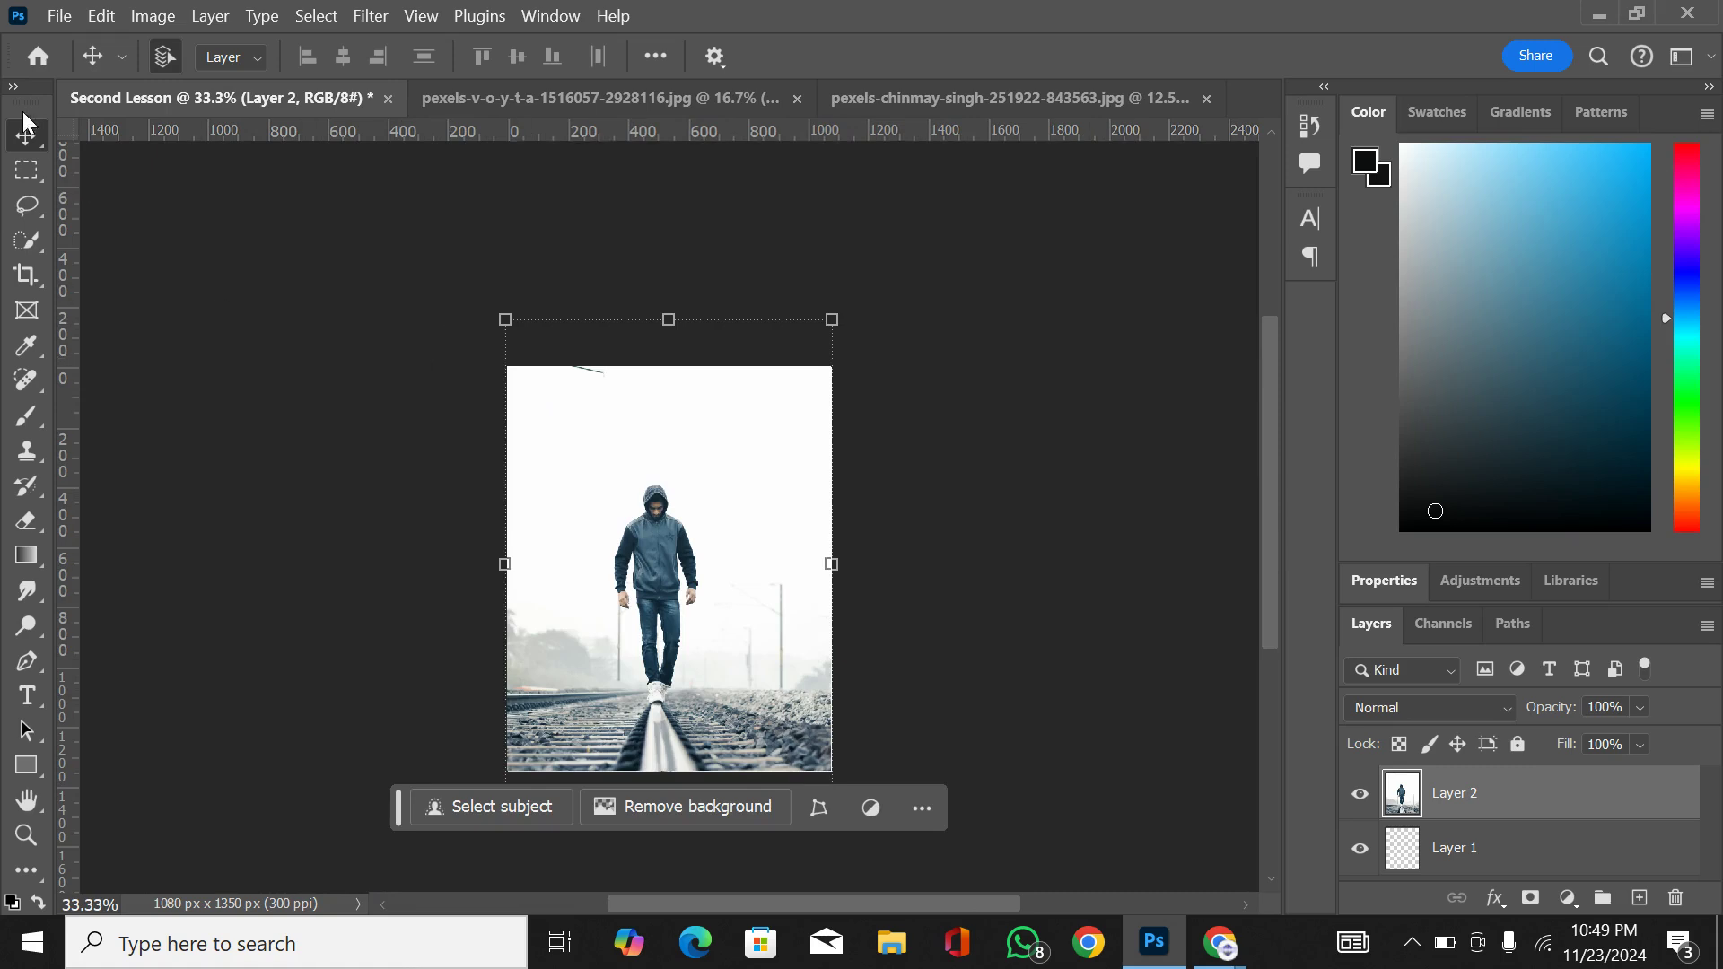
{"action": "right_click", "coordinate": [24, 146]}
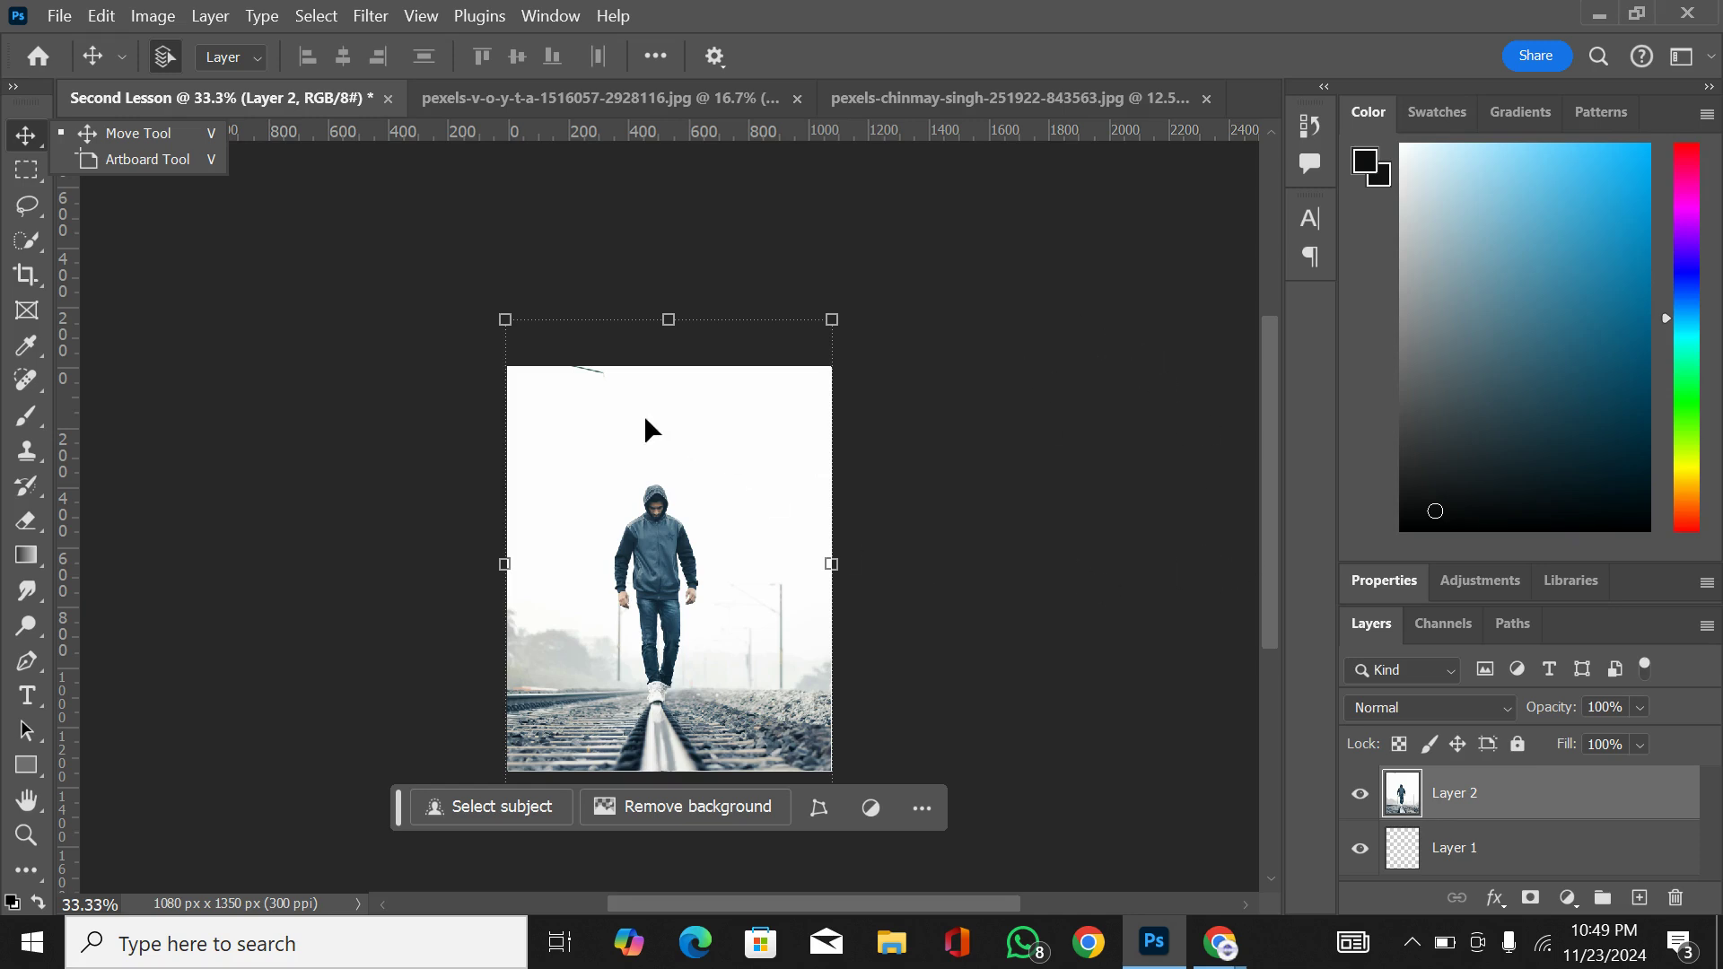
Step: Make a rectangular marquee selection around the hooded man from above his head down to his thighs
{"action": "left_click", "coordinate": [26, 175]}
{"action": "left_click", "coordinate": [26, 173]}
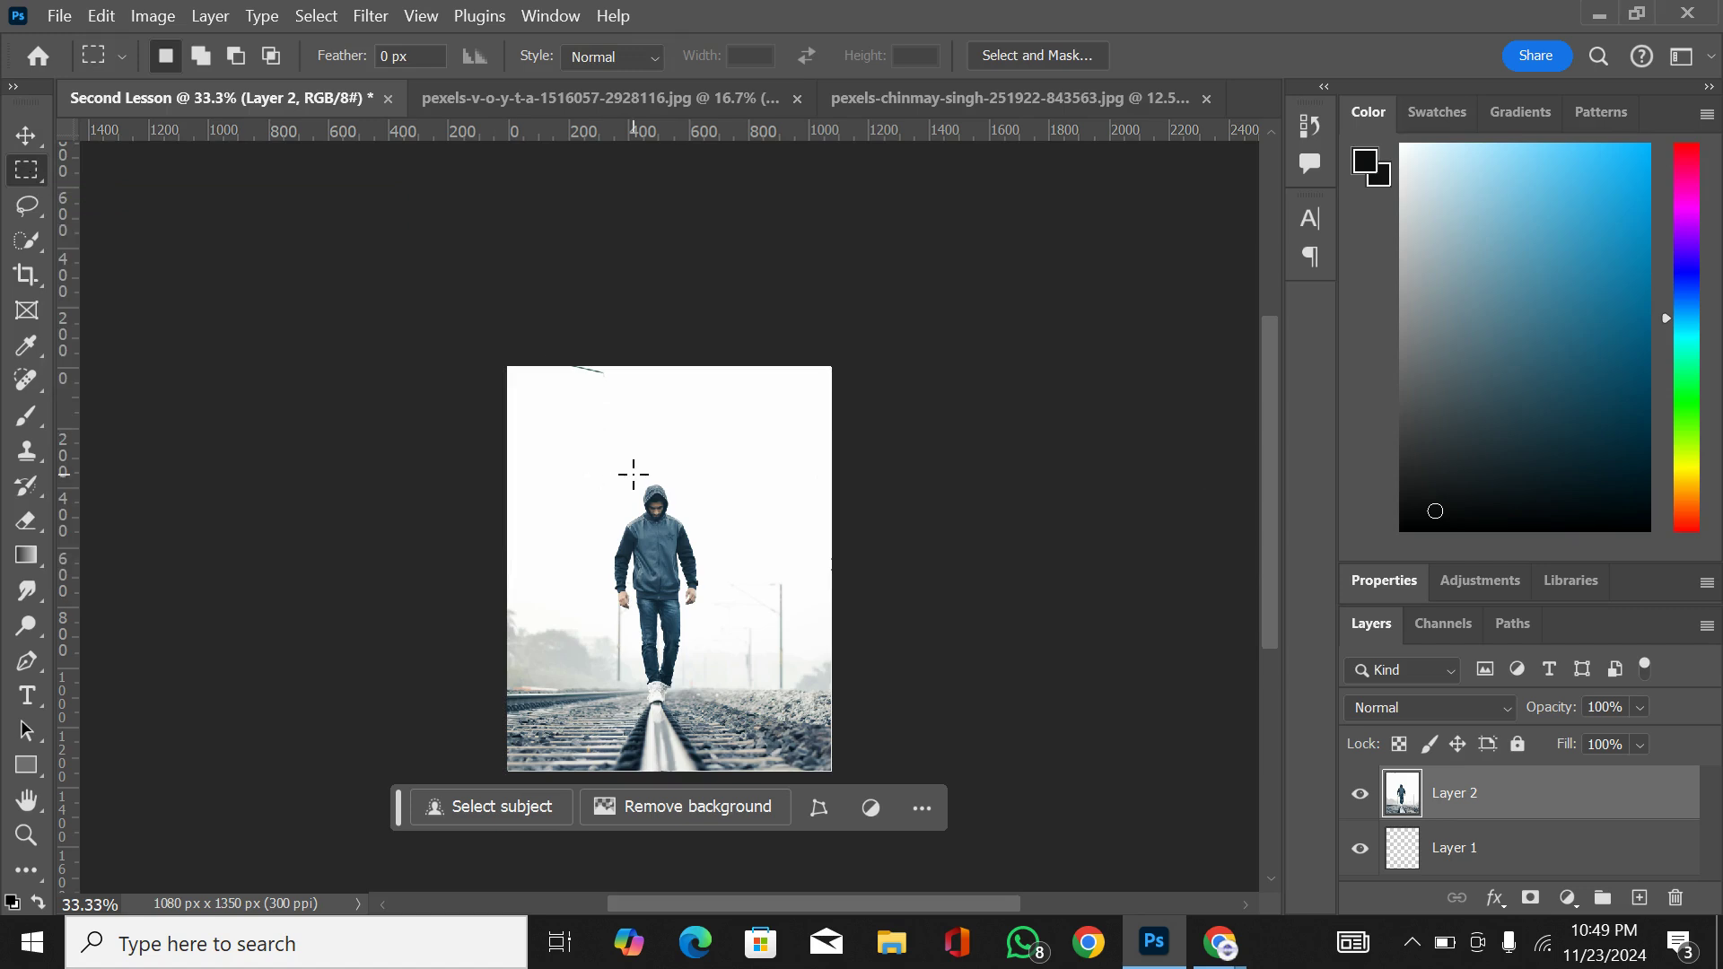
{"action": "key", "text": "ctrl+plus"}
{"action": "key", "text": "ctrl+plus"}
{"action": "key", "text": "ctrl+plus"}
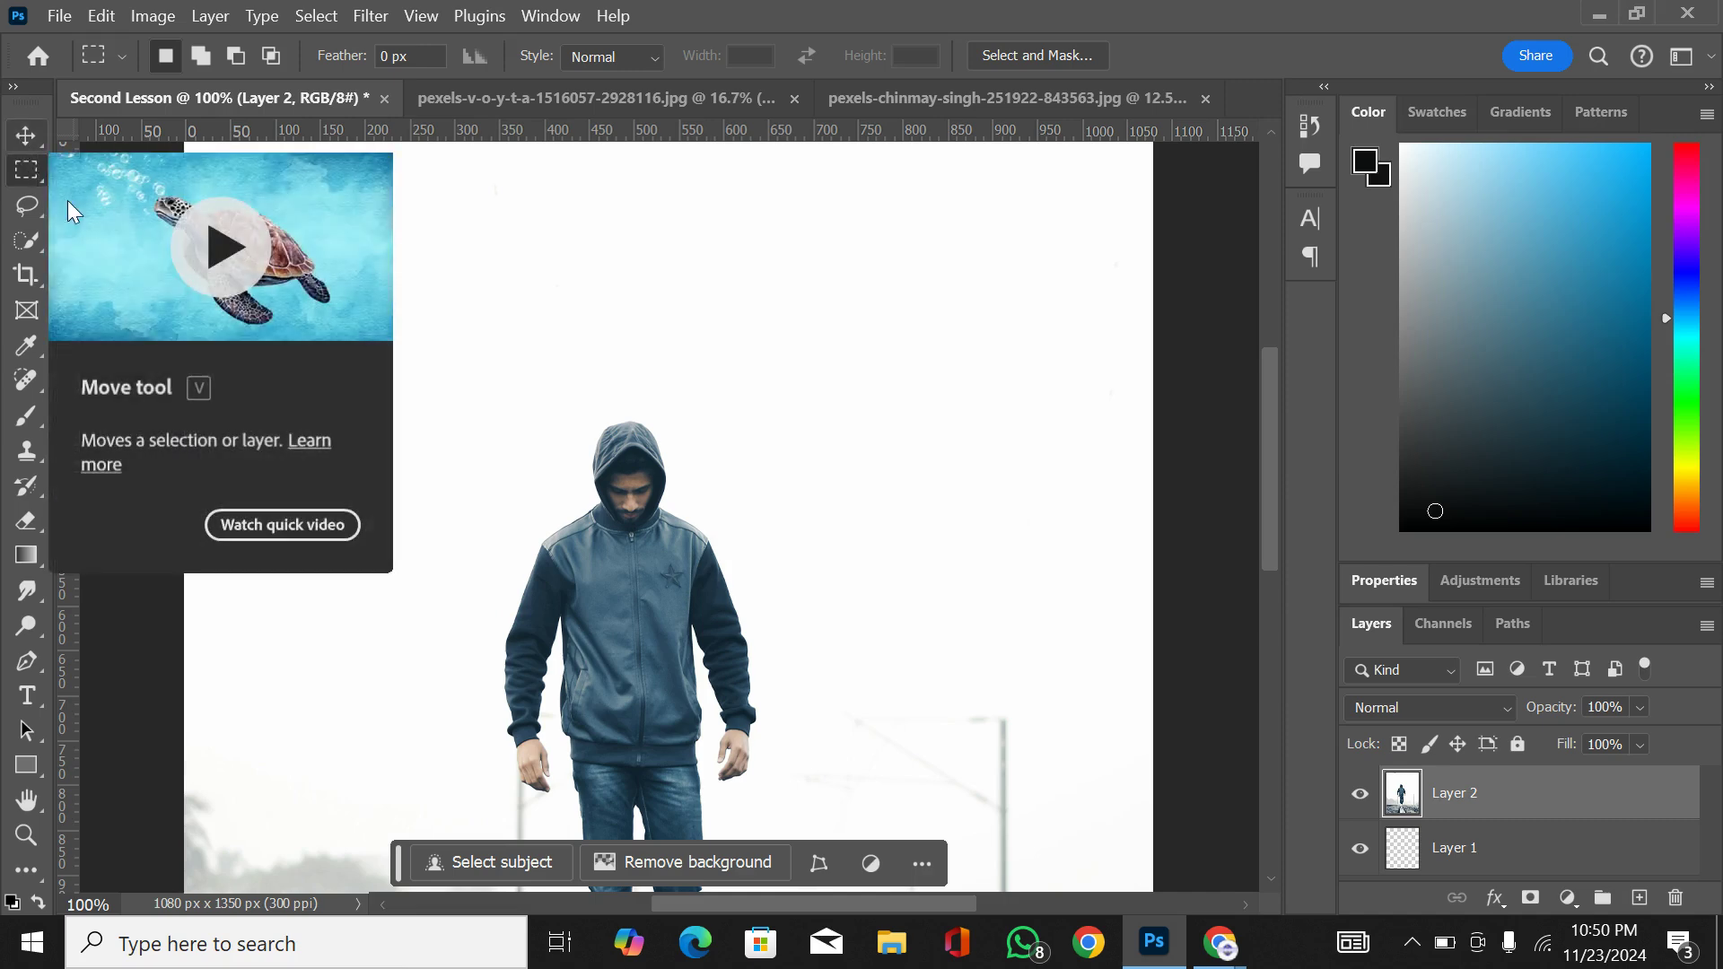
{"action": "left_click_drag", "start_coordinate": [451, 344], "coordinate": [806, 826]}
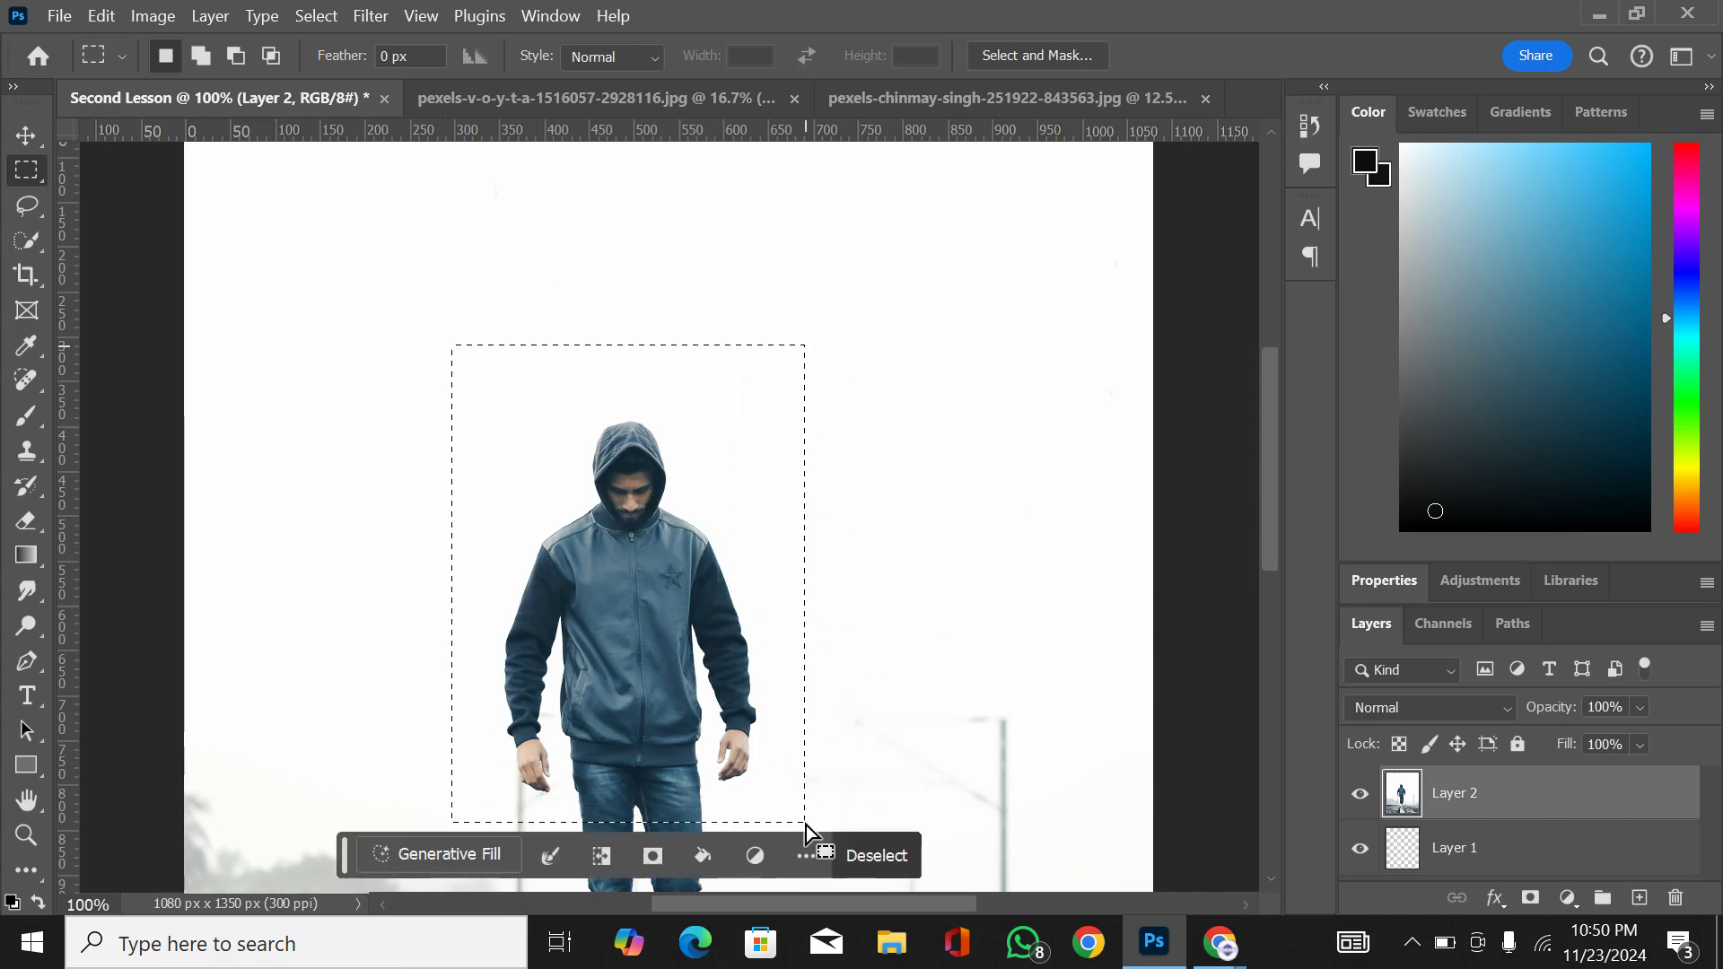
{"action": "key", "text": "ctrl+shift+Up"}
{"action": "key", "text": "ctrl+shift+Up"}
{"action": "key", "text": "ctrl+shift+Up"}
{"action": "key", "text": "ctrl+shift+Up"}
{"action": "key", "text": "ctrl+shift+Up"}
{"action": "key", "text": "ctrl+shift+Up"}
{"action": "key", "text": "ctrl+shift+Up"}
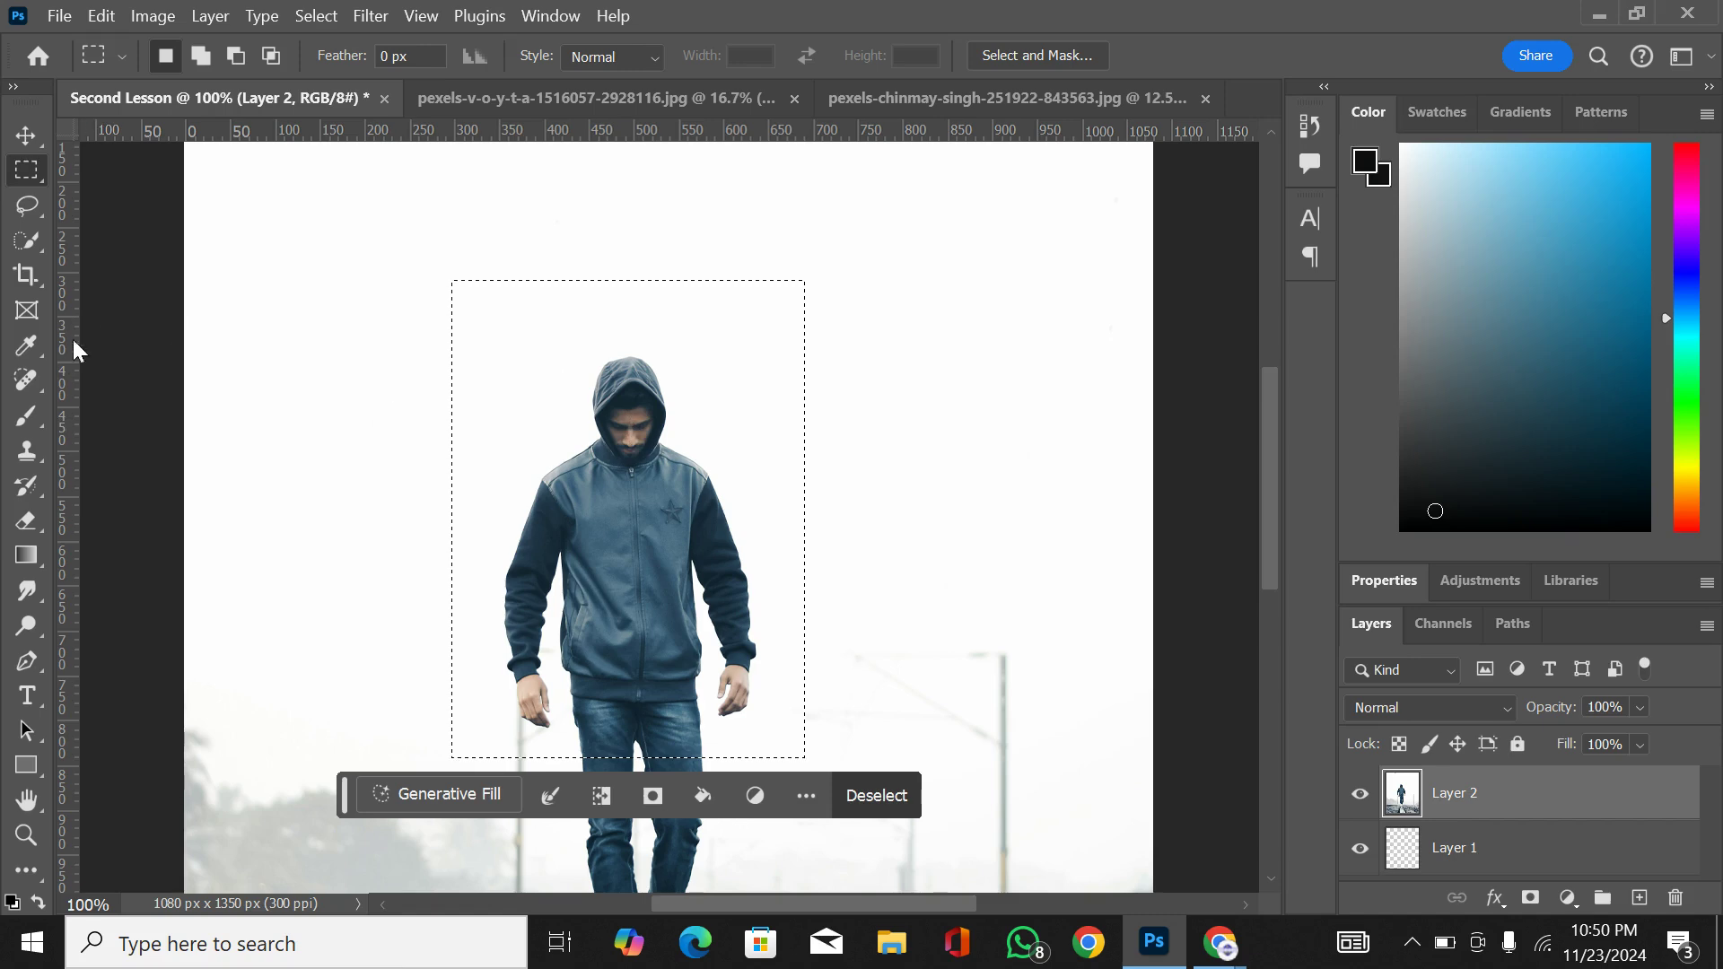
Step: Activate the Brush tool and try white and green as the foreground colour before setting it to black
{"action": "left_click", "coordinate": [28, 420]}
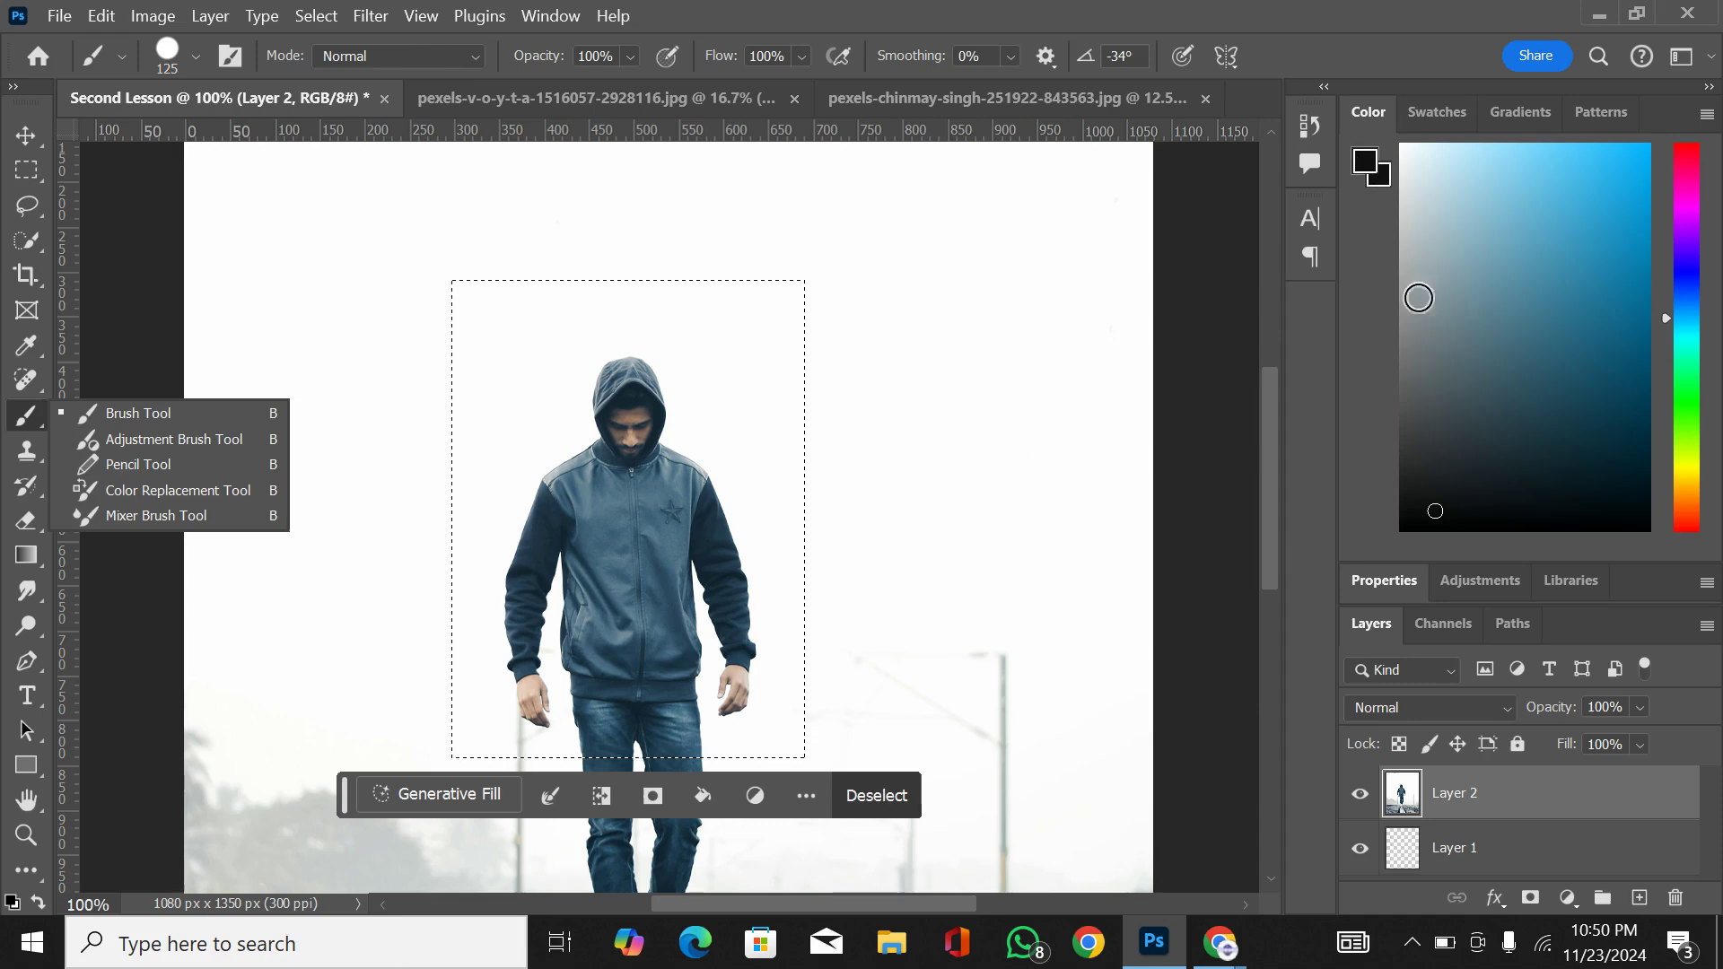
{"action": "left_click", "coordinate": [1425, 327]}
{"action": "mouse_move", "coordinate": [1418, 315]}
{"action": "left_mouse_down"}
{"action": "mouse_move", "coordinate": [1673, 230]}
{"action": "mouse_move", "coordinate": [1594, 283]}
{"action": "mouse_move", "coordinate": [1484, 449]}
{"action": "mouse_move", "coordinate": [1562, 177]}
{"action": "mouse_move", "coordinate": [1405, 126]}
{"action": "left_mouse_up"}
{"action": "left_click_drag", "start_coordinate": [1694, 227], "coordinate": [1694, 143]}
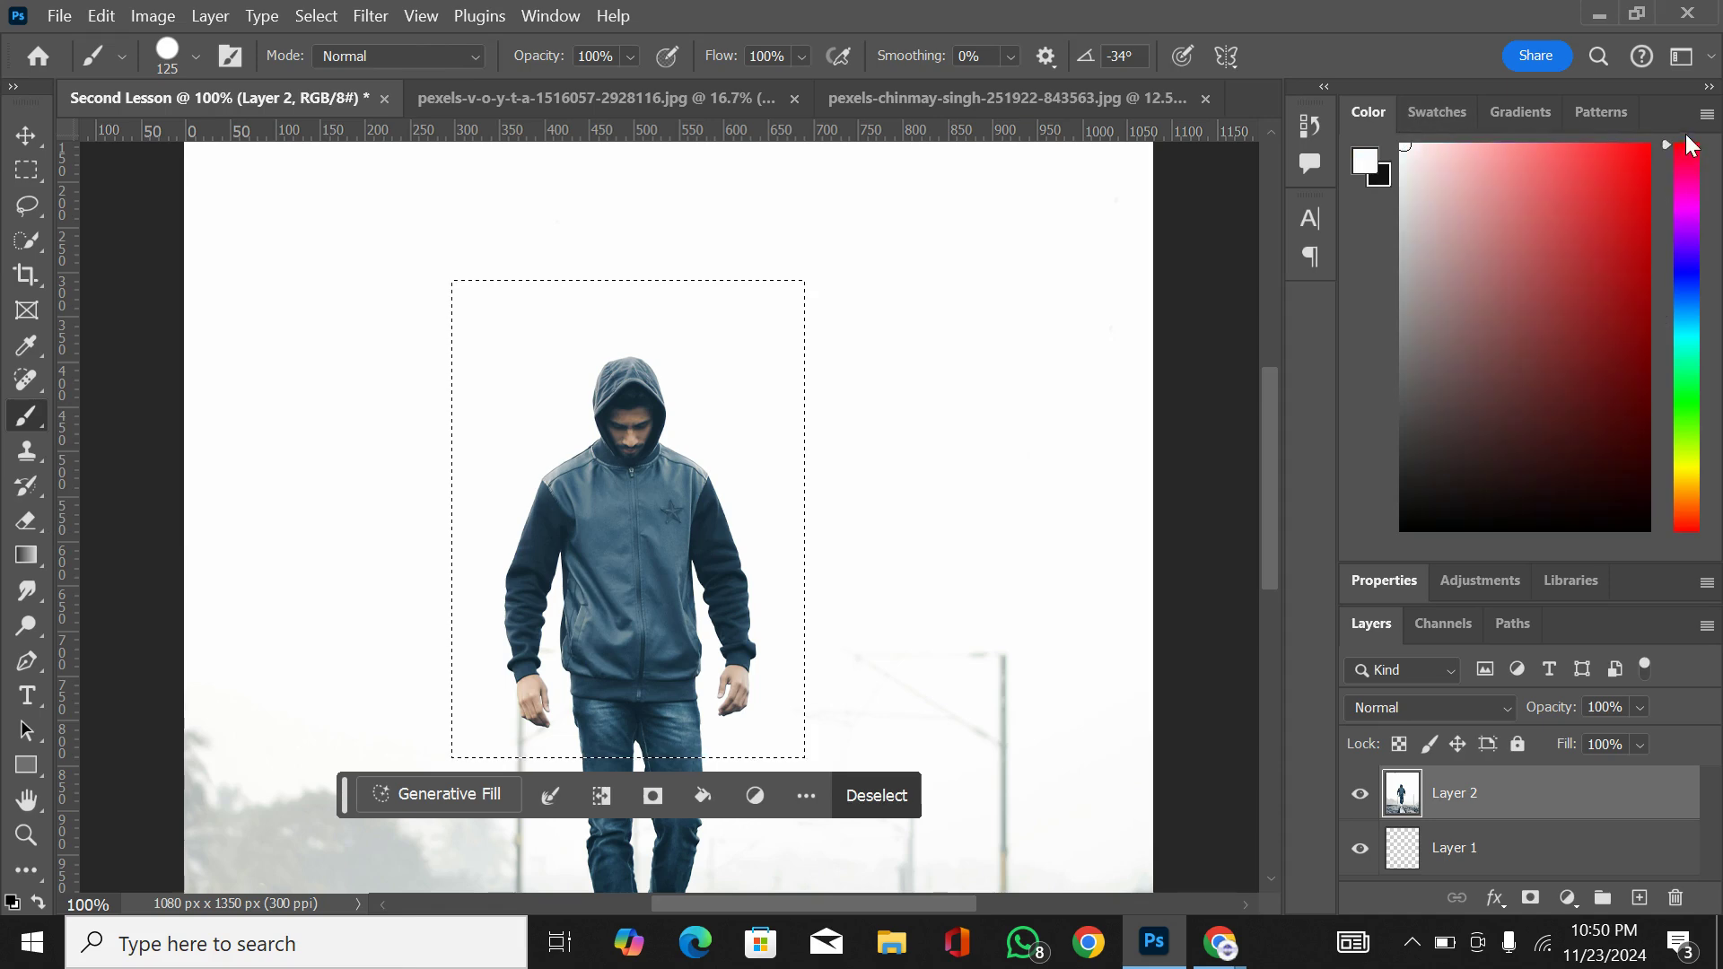
{"action": "left_click_drag", "start_coordinate": [1629, 191], "coordinate": [1658, 224]}
{"action": "mouse_move", "coordinate": [1692, 361]}
{"action": "left_mouse_down"}
{"action": "mouse_move", "coordinate": [1699, 533]}
{"action": "mouse_move", "coordinate": [1705, 375]}
{"action": "left_mouse_up"}
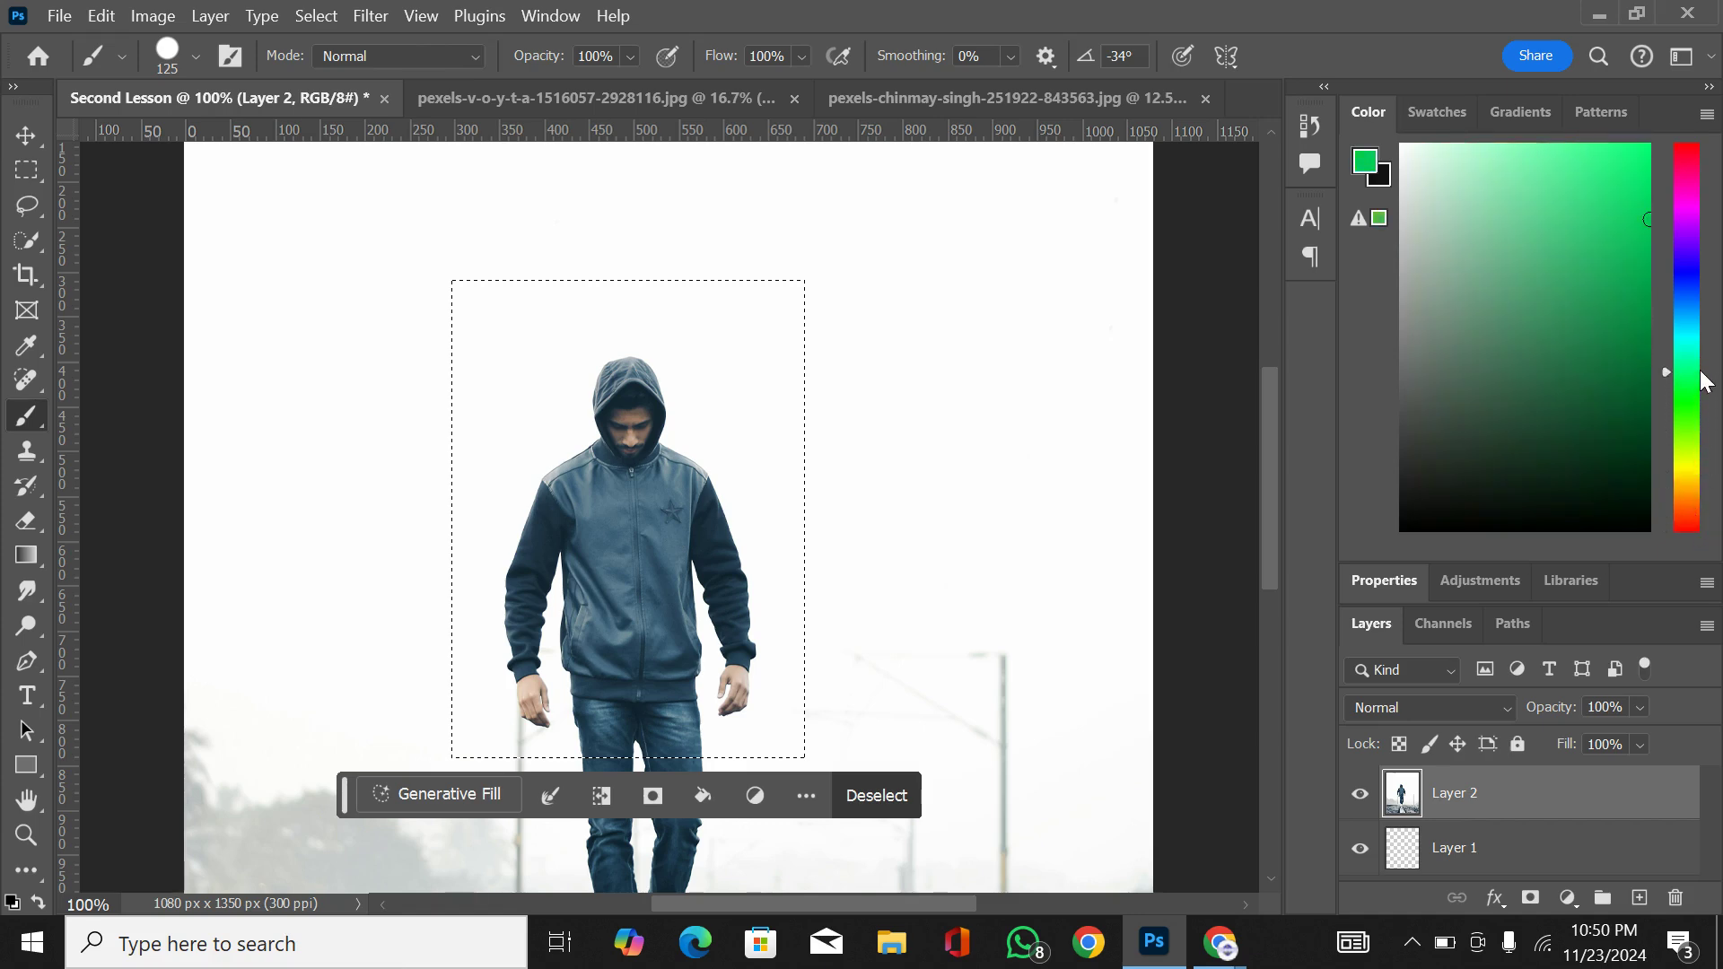
{"action": "left_click_drag", "start_coordinate": [1649, 223], "coordinate": [1373, 624]}
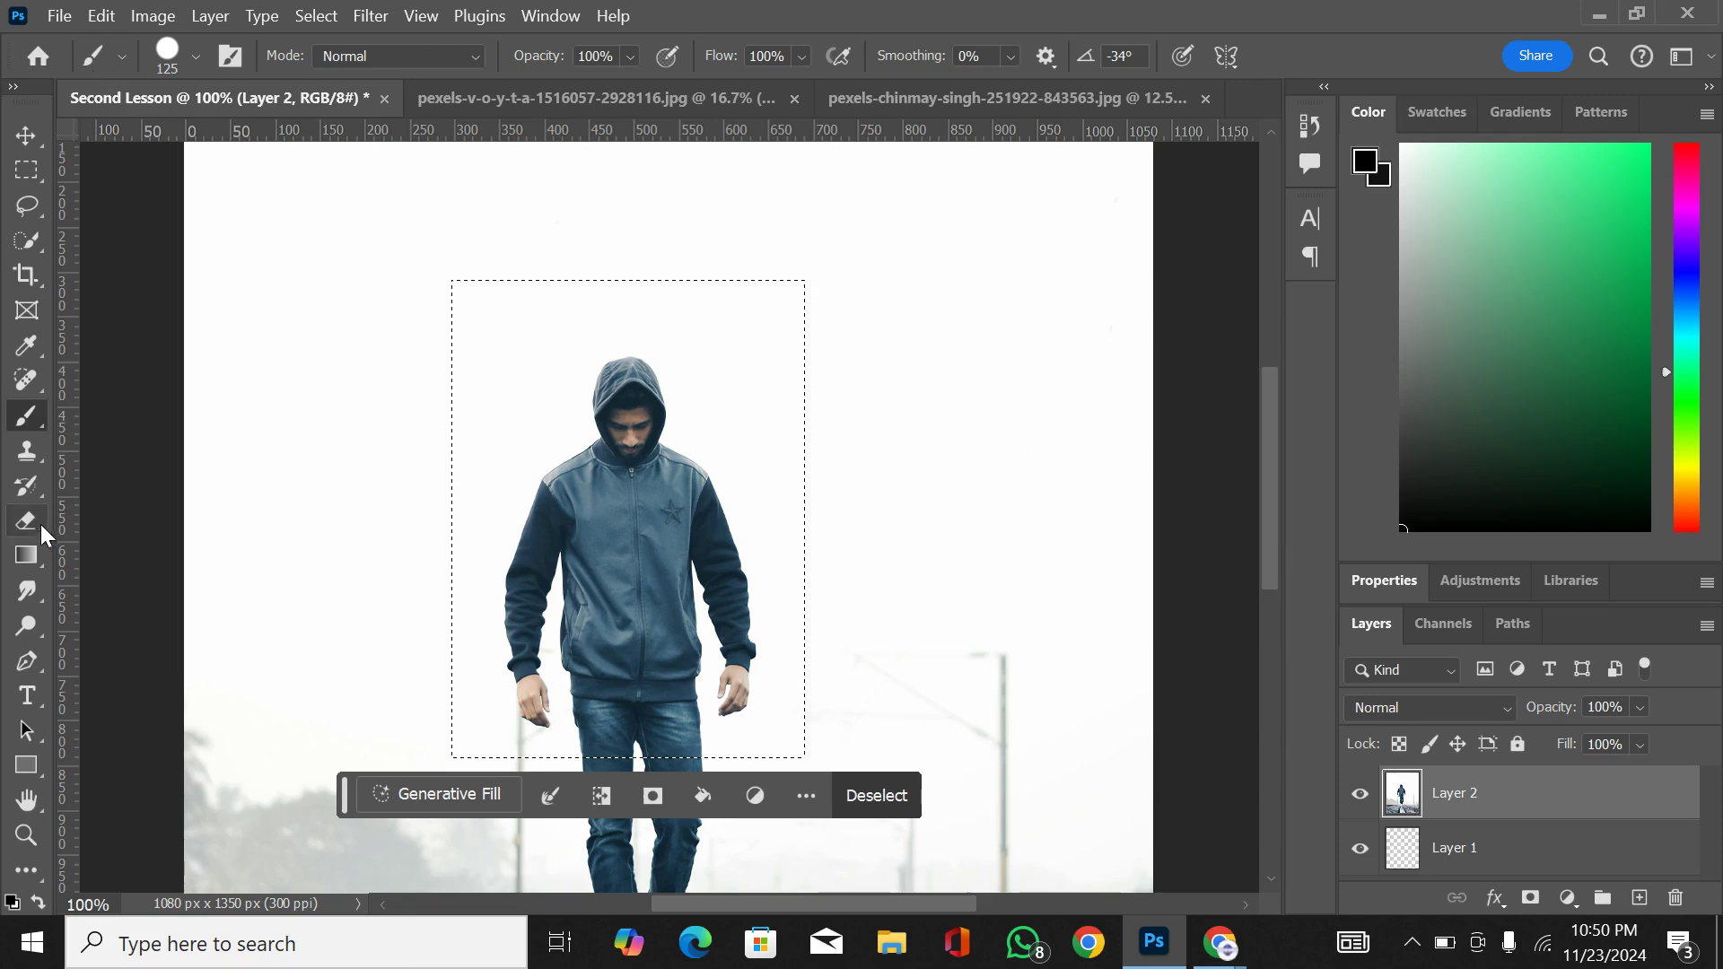
Step: Try a brush size of 511 px, and set the size to 51 px
{"action": "left_click", "coordinate": [194, 59]}
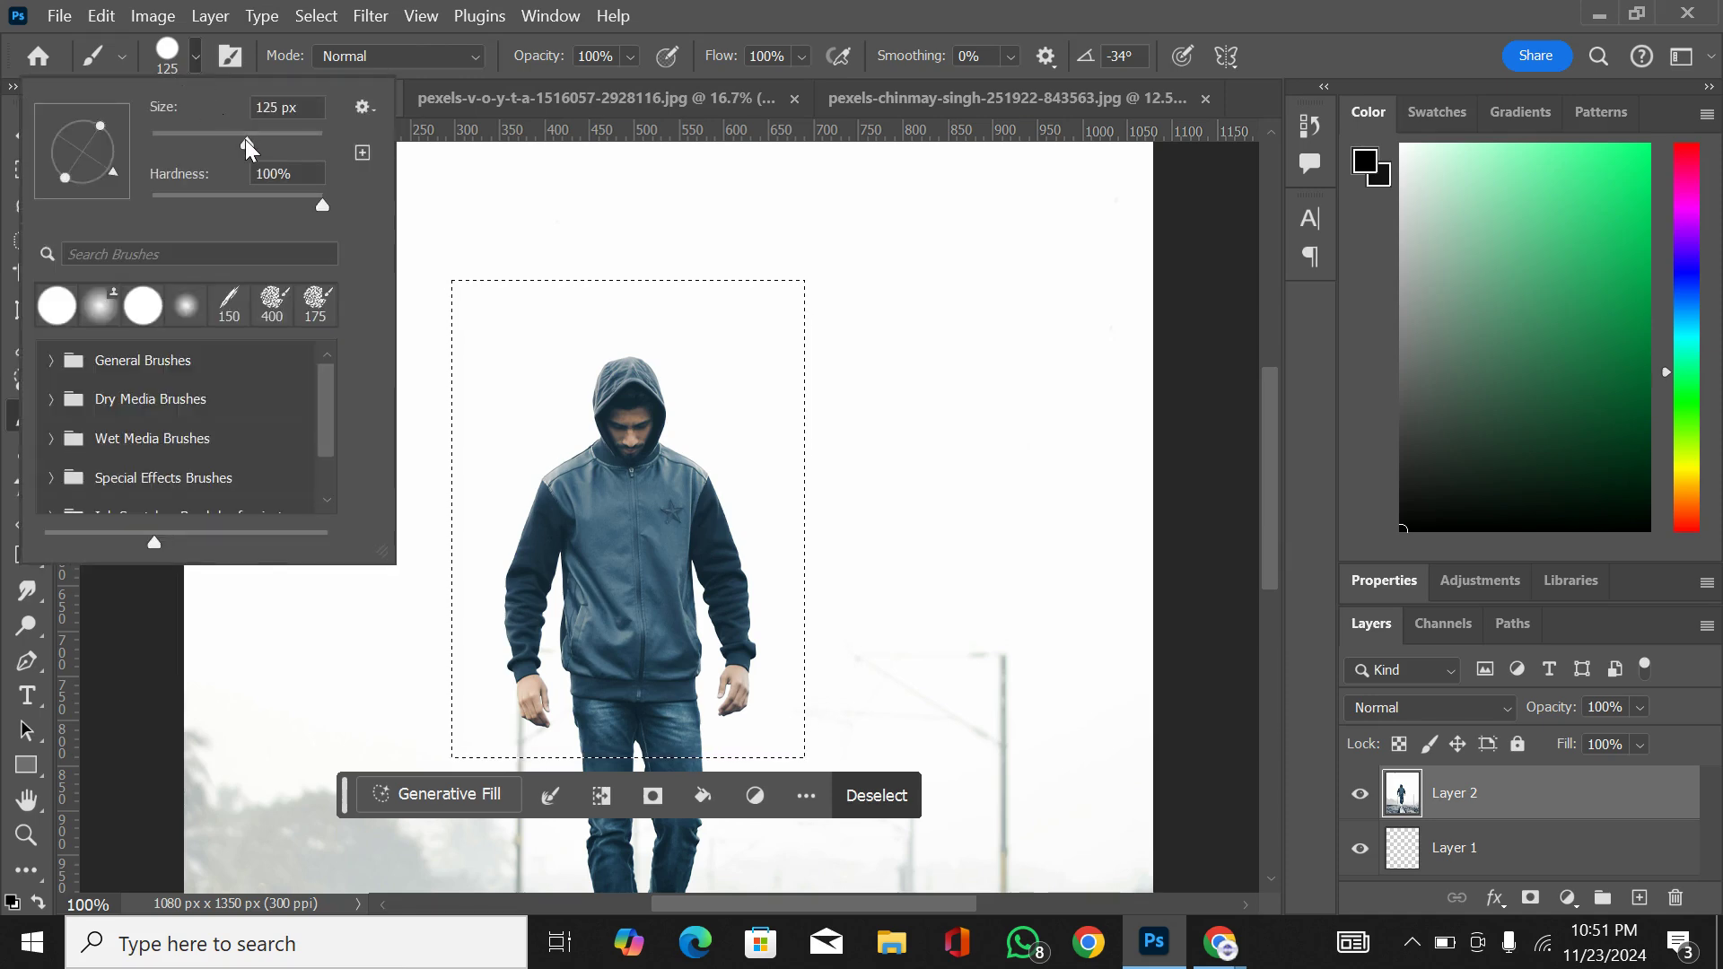
{"action": "mouse_move", "coordinate": [246, 141]}
{"action": "left_mouse_down"}
{"action": "mouse_move", "coordinate": [174, 138]}
{"action": "mouse_move", "coordinate": [307, 145]}
{"action": "left_mouse_up"}
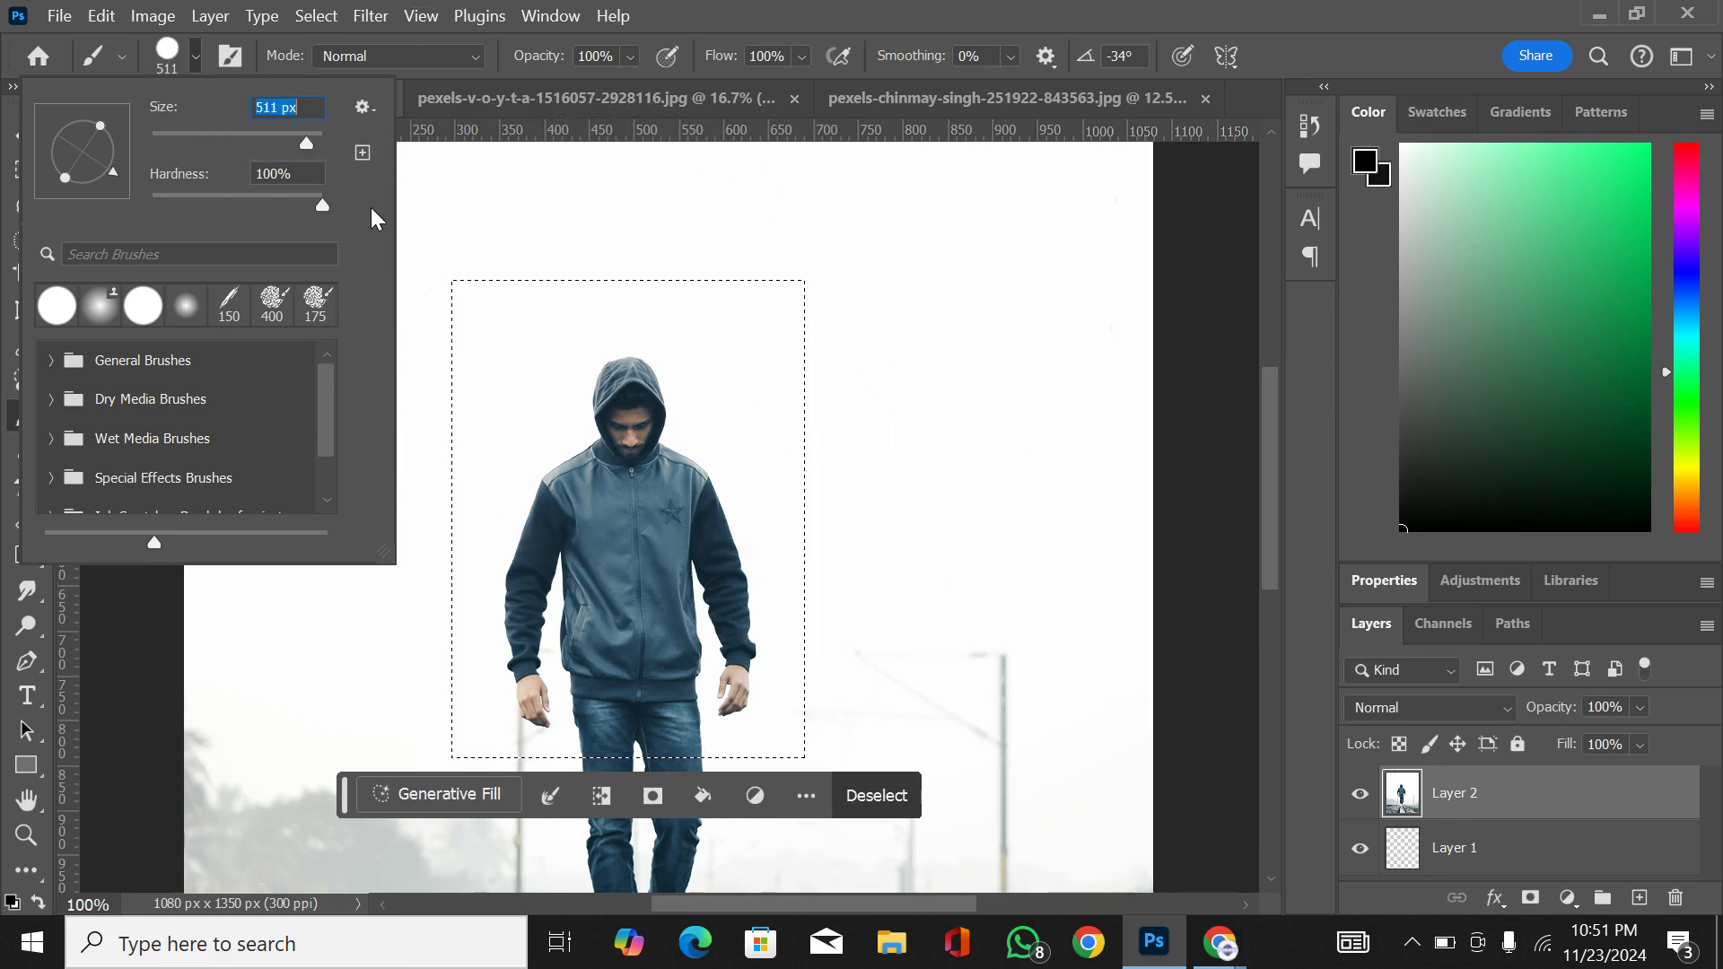
{"action": "left_click_drag", "start_coordinate": [309, 142], "coordinate": [196, 142]}
{"action": "left_click", "coordinate": [194, 61]}
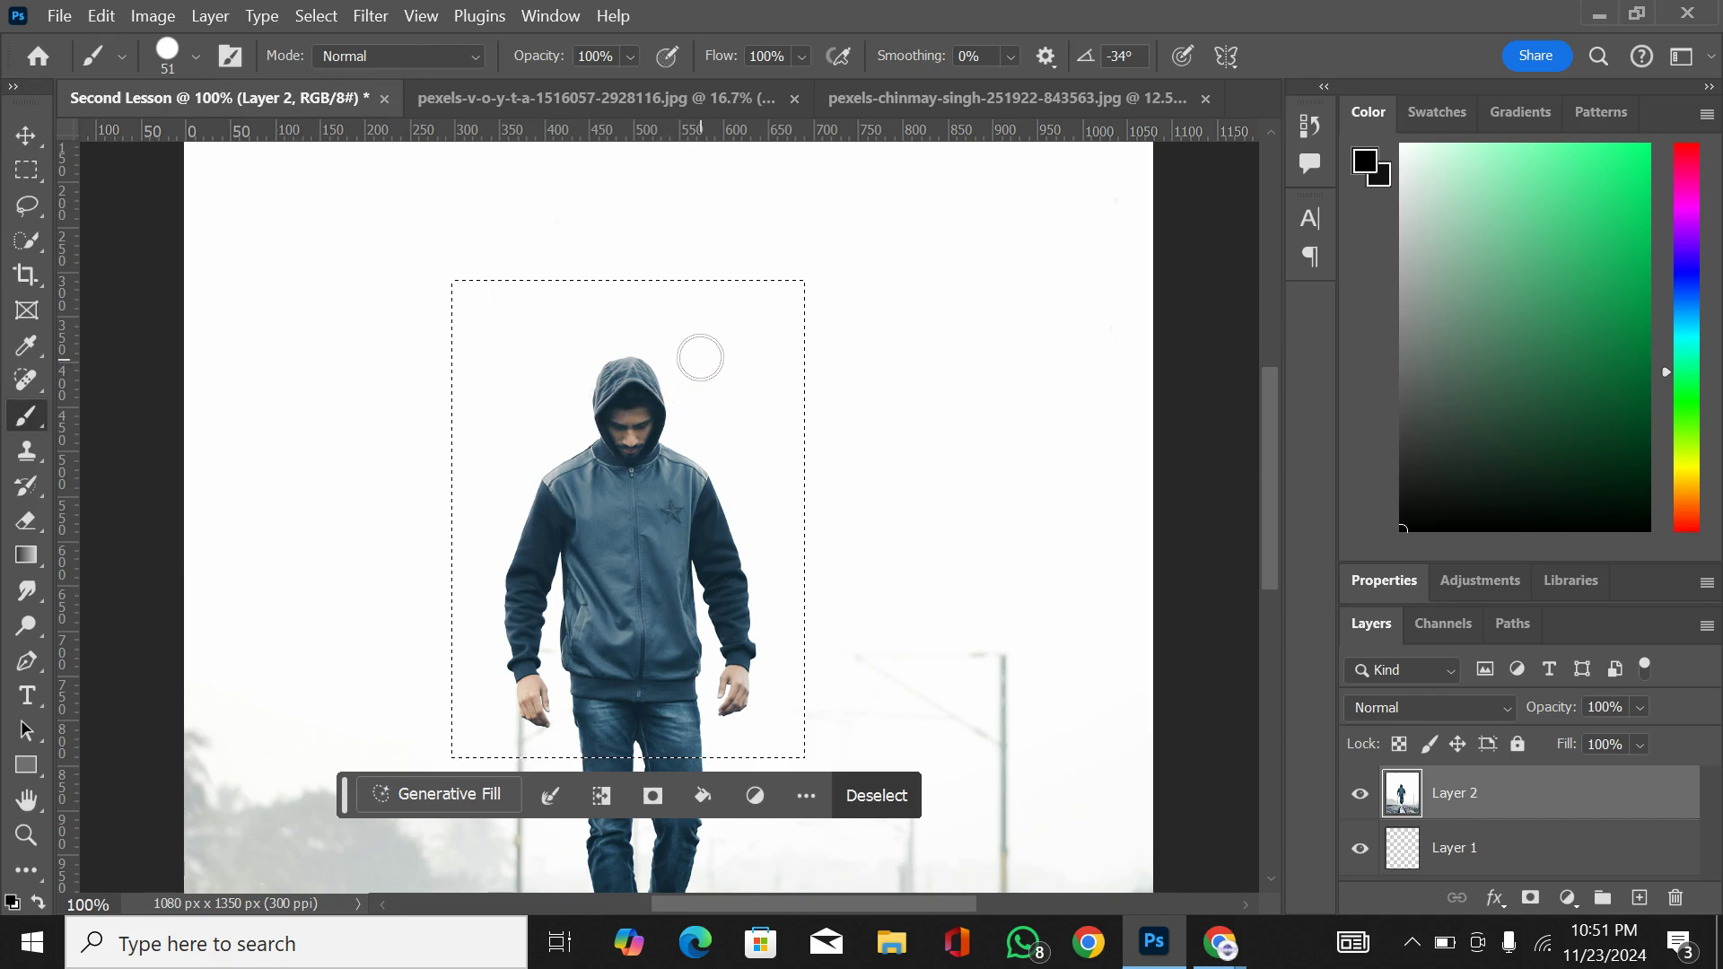
Step: Try painting black strokes inside and across the edge of the rectangular selection around the man, and undo them
{"action": "mouse_move", "coordinate": [530, 323]}
{"action": "left_mouse_down"}
{"action": "mouse_move", "coordinate": [657, 309]}
{"action": "mouse_move", "coordinate": [835, 328]}
{"action": "left_mouse_up"}
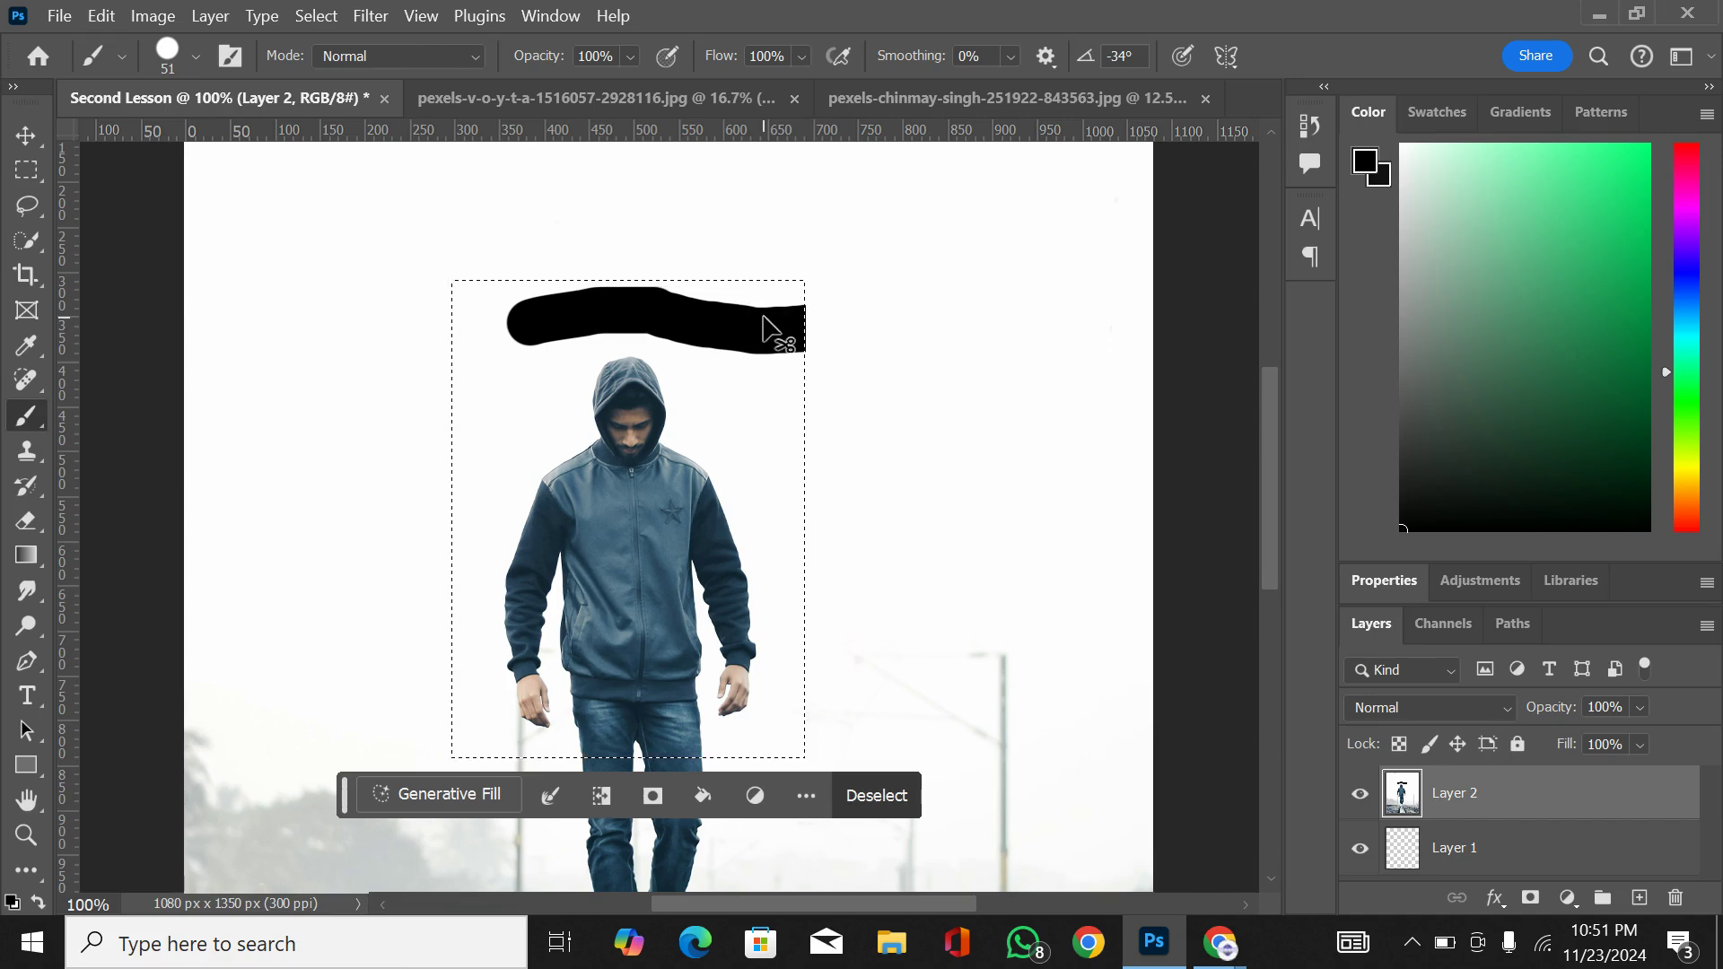
{"action": "key", "text": "ctrl+z"}
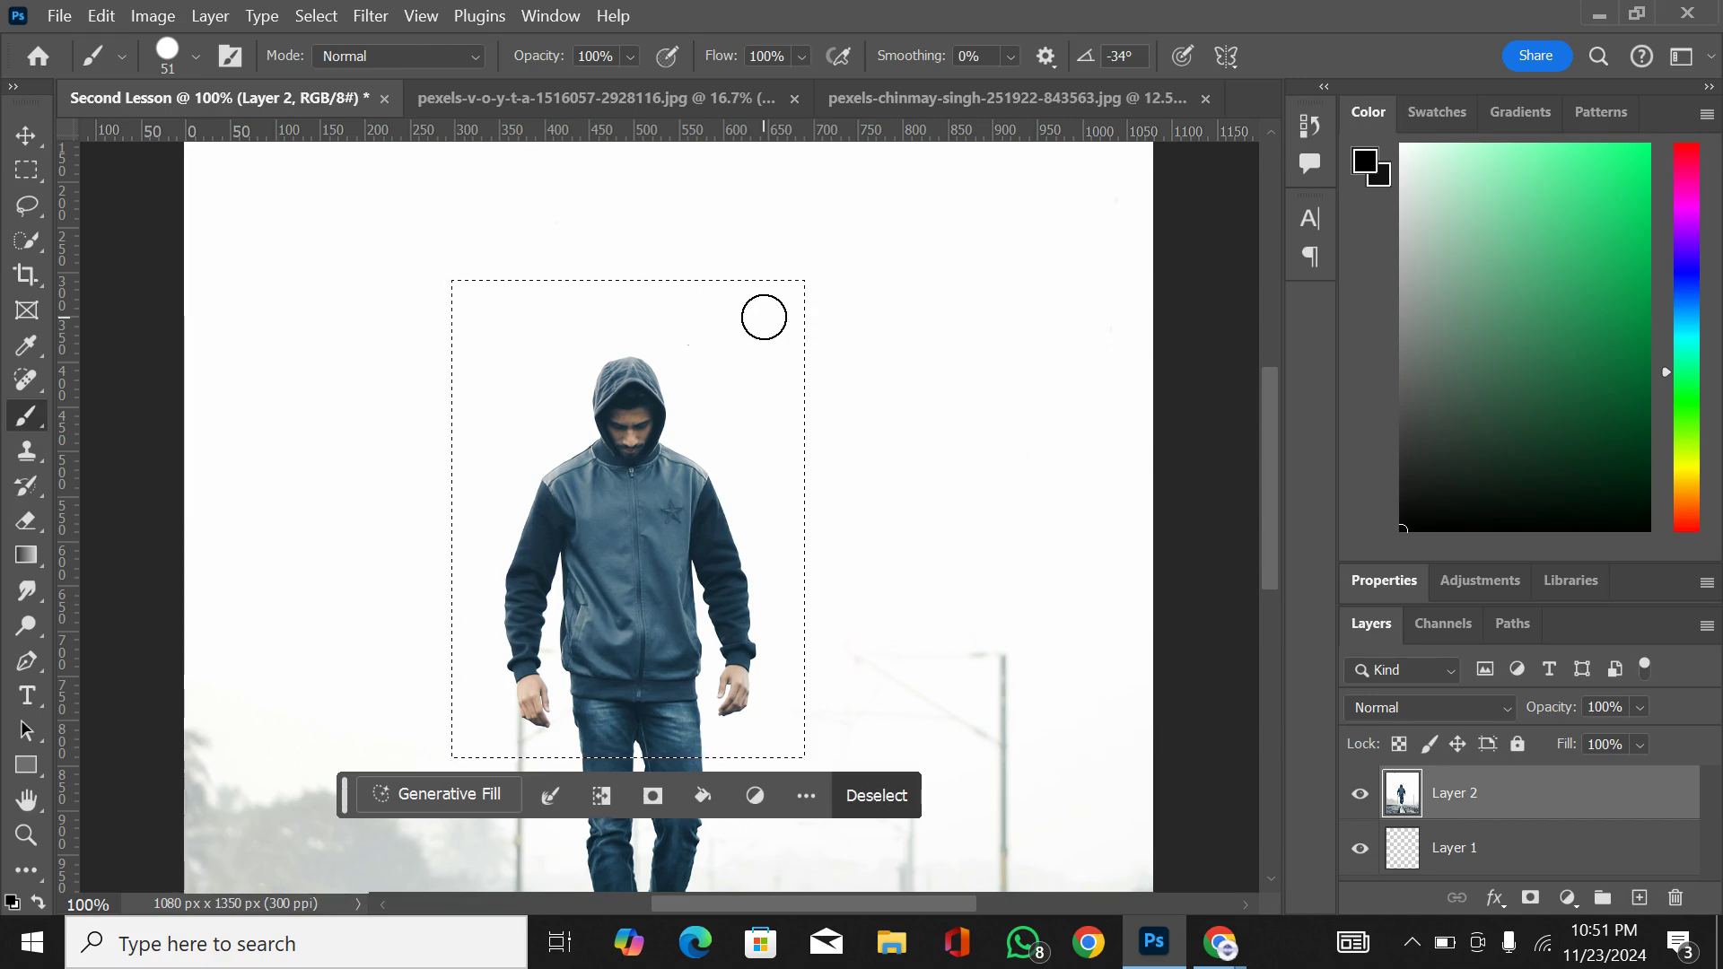
{"action": "left_click", "coordinate": [666, 309]}
{"action": "left_click", "coordinate": [846, 338], "text": "shift"}
{"action": "mouse_move", "coordinate": [877, 354]}
{"action": "left_mouse_down"}
{"action": "mouse_move", "coordinate": [717, 451]}
{"action": "mouse_move", "coordinate": [819, 473]}
{"action": "mouse_move", "coordinate": [819, 601]}
{"action": "mouse_move", "coordinate": [699, 657]}
{"action": "left_mouse_up"}
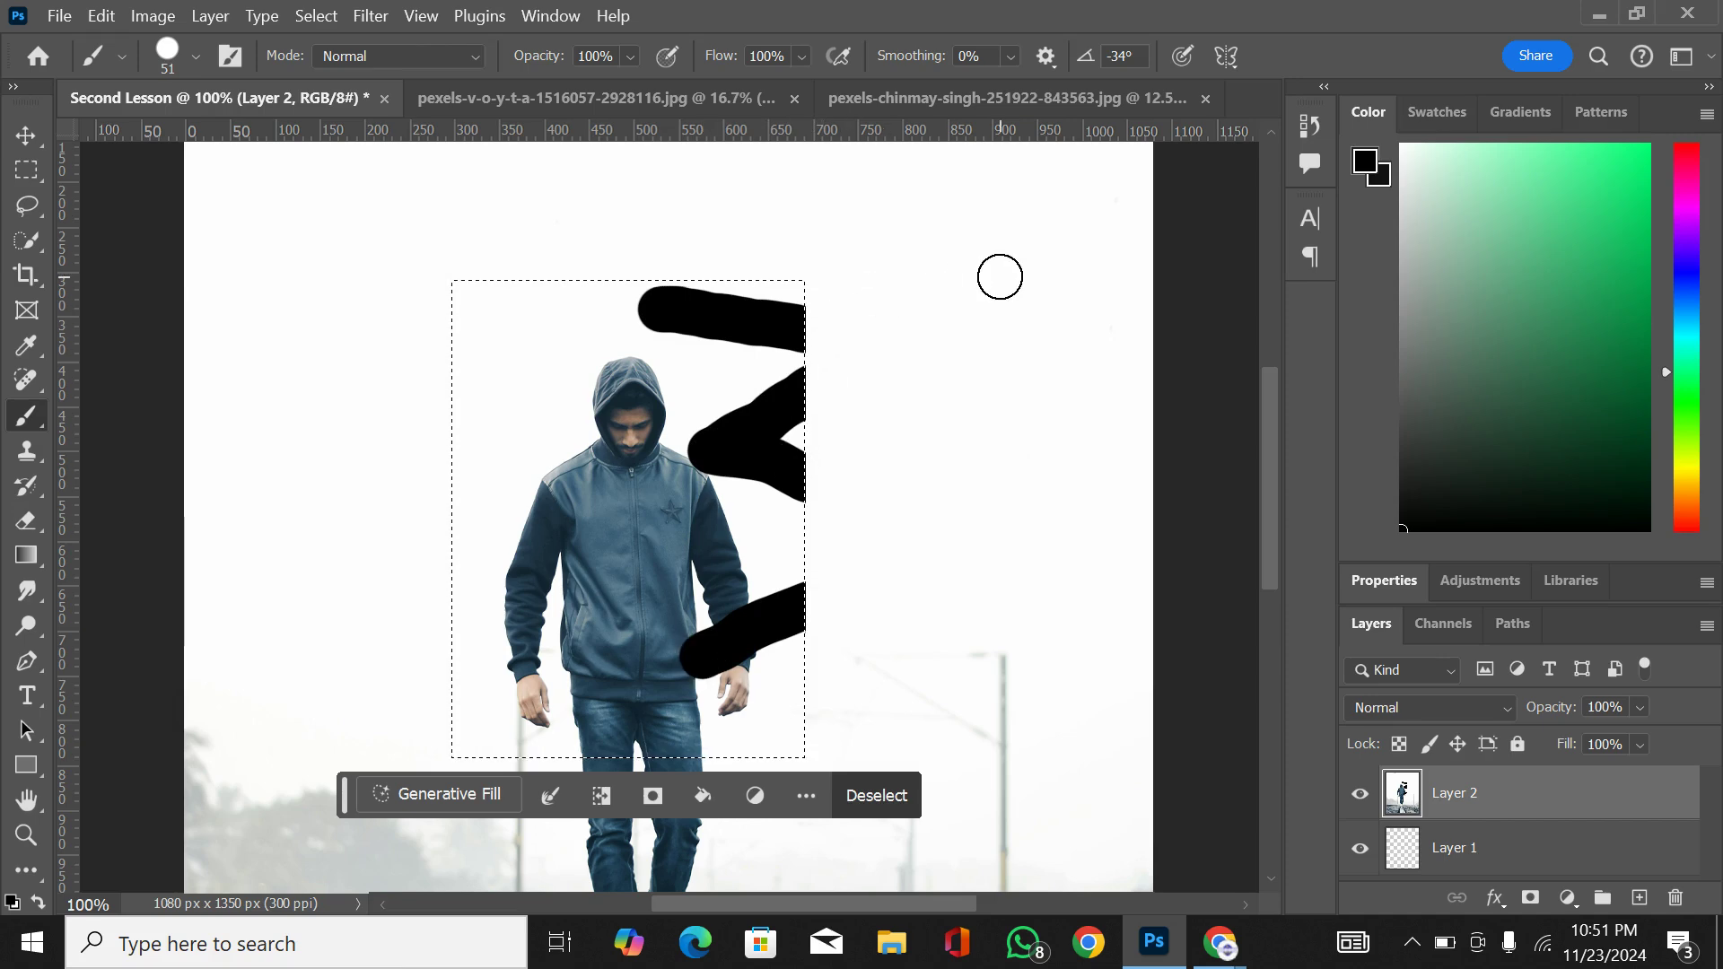
{"action": "key", "text": "ctrl+z"}
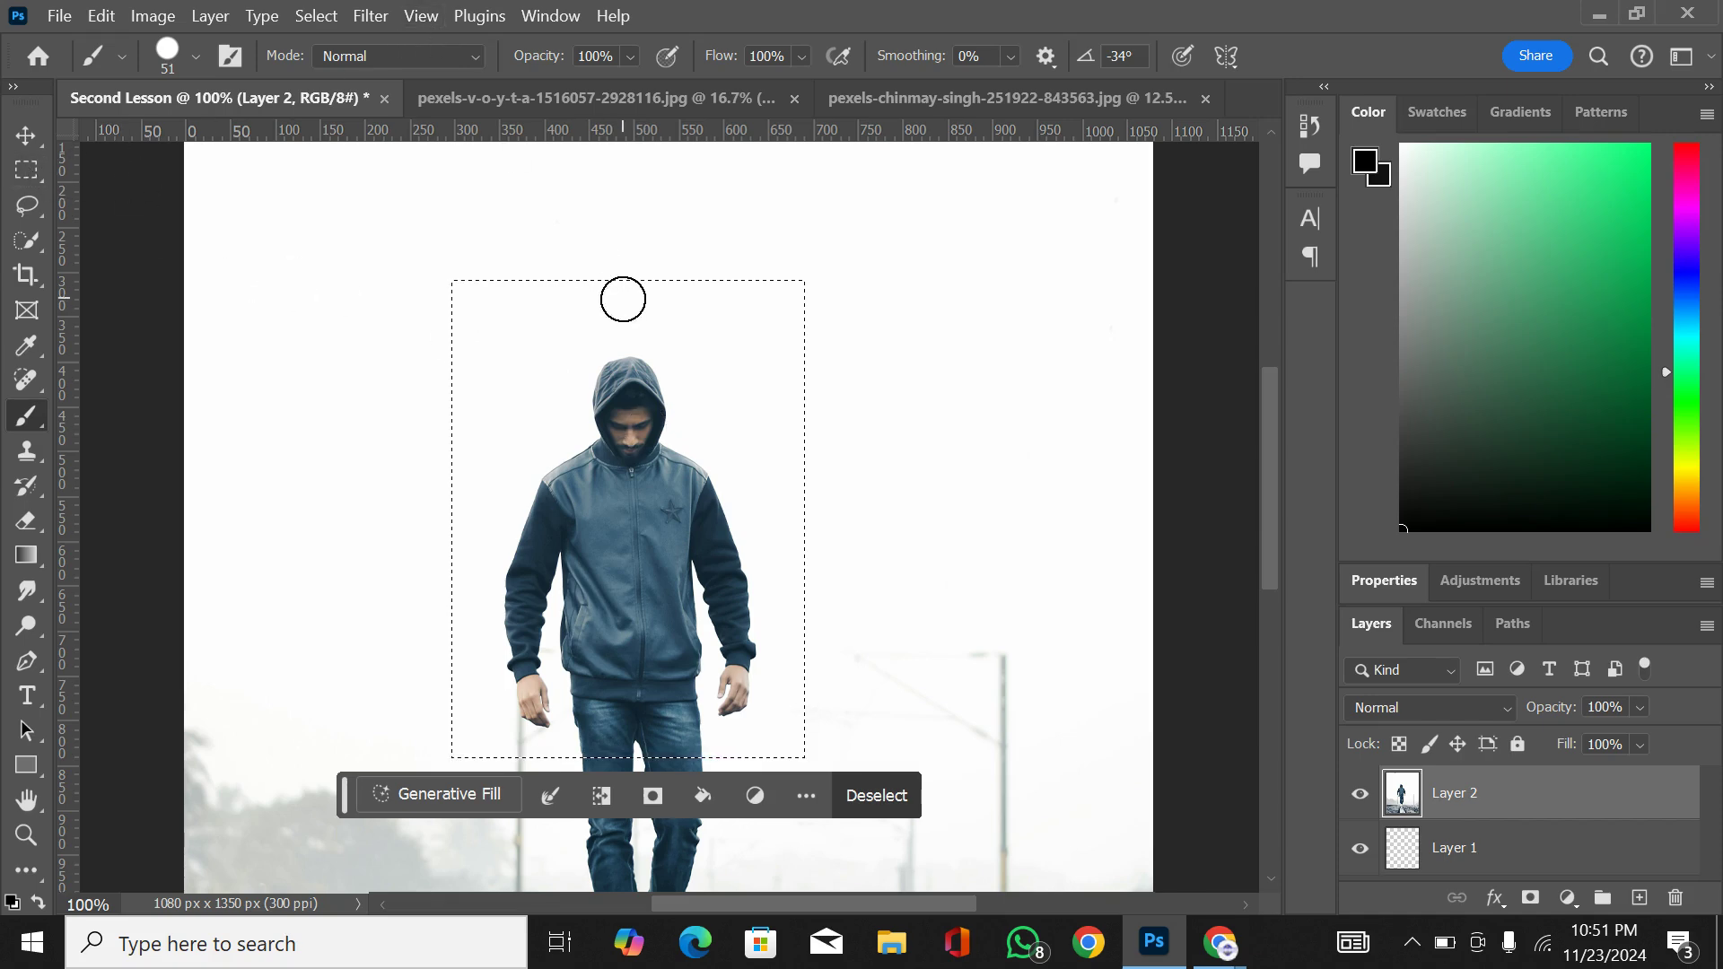
Step: Invert the rectangular selection and paint black zigzag strokes over the photo around the protected area with the man
{"action": "key", "text": "ctrl+minus"}
{"action": "key", "text": "ctrl+minus"}
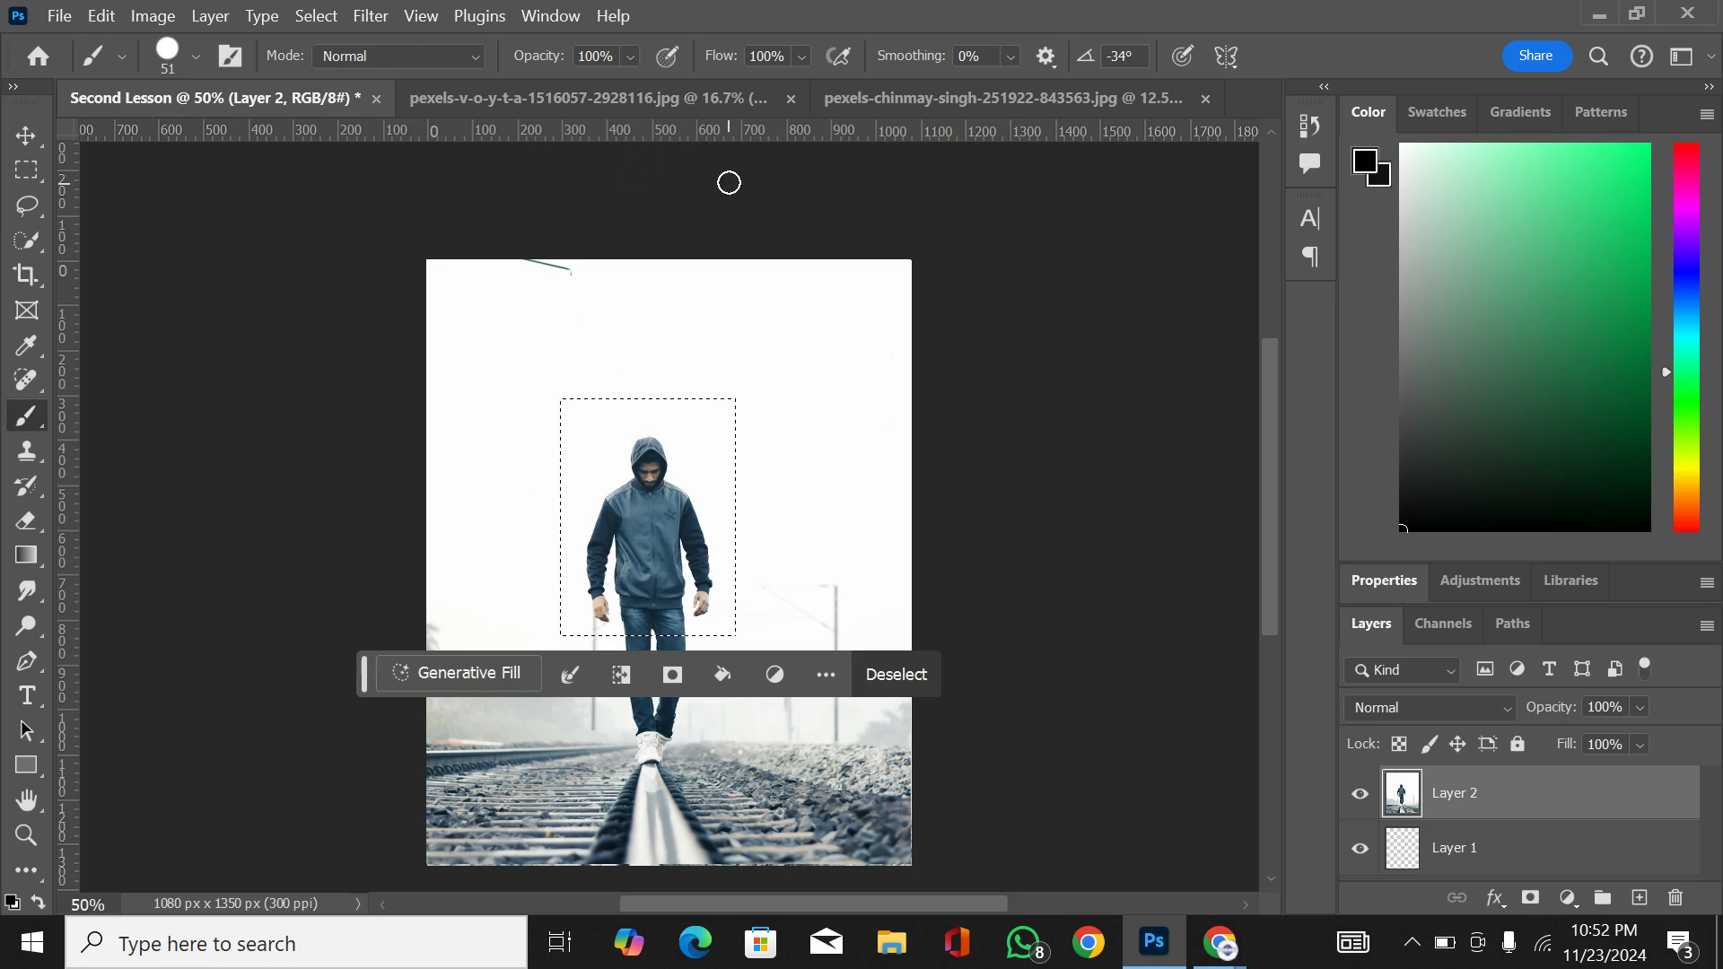
{"action": "left_click", "coordinate": [328, 18]}
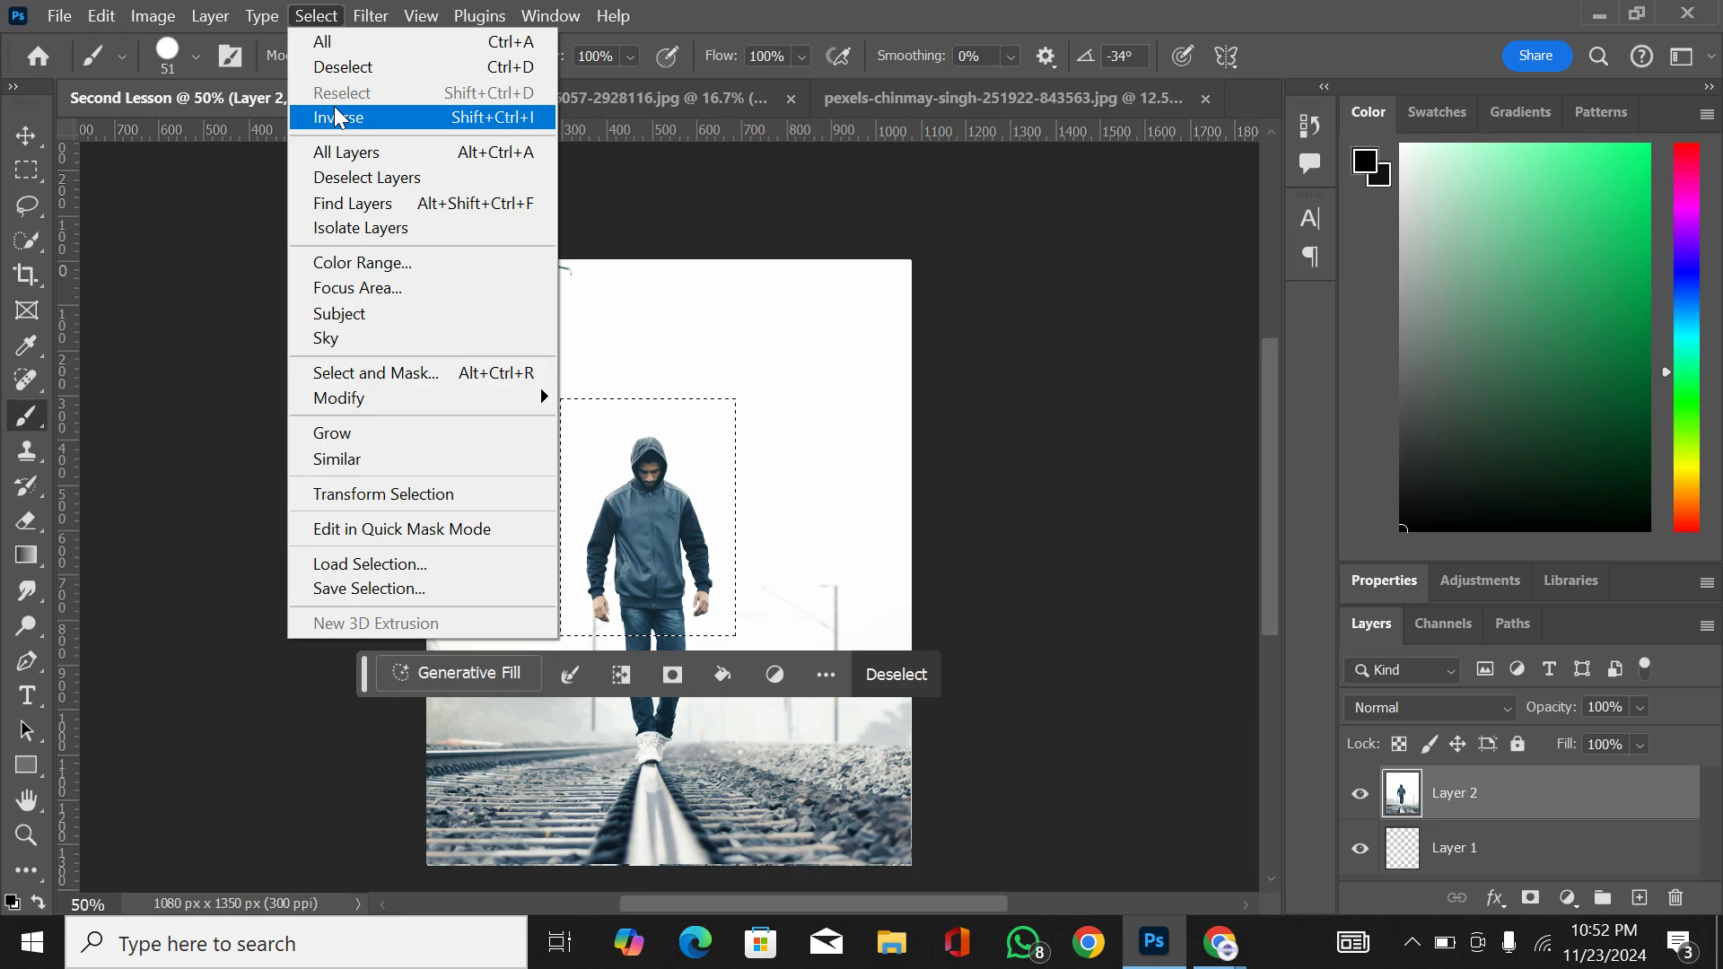
{"action": "left_click", "coordinate": [354, 117]}
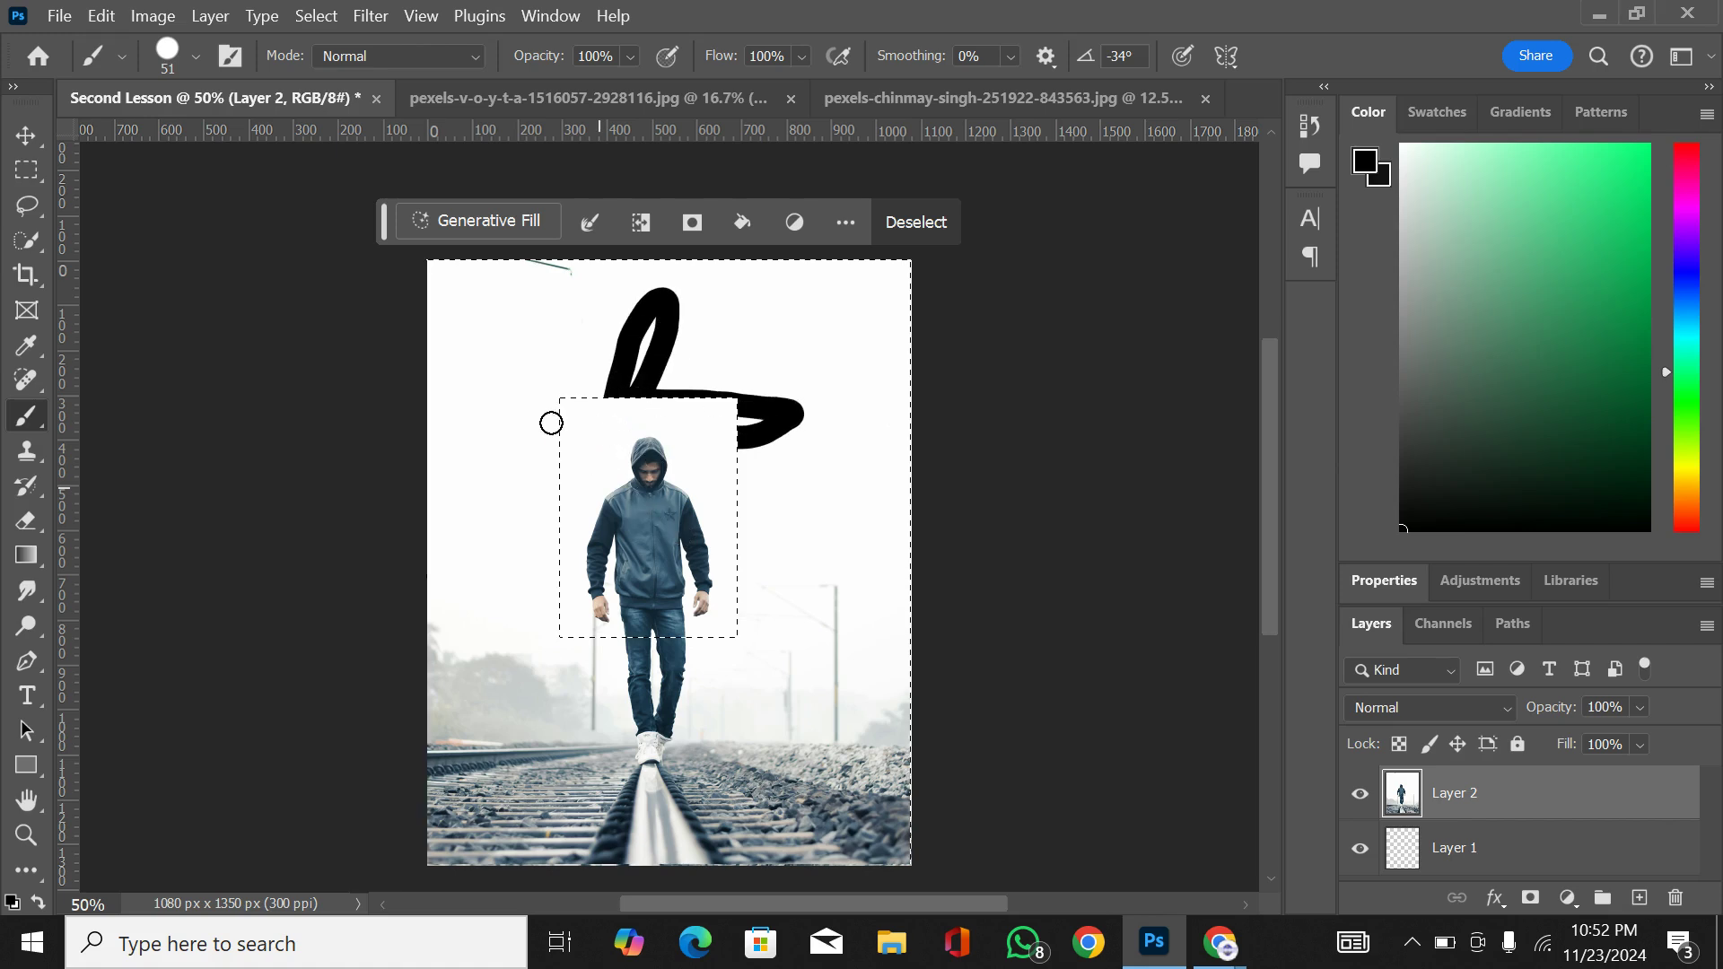
{"action": "mouse_move", "coordinate": [551, 423]}
{"action": "left_mouse_down"}
{"action": "mouse_move", "coordinate": [771, 473]}
{"action": "mouse_move", "coordinate": [825, 515]}
{"action": "mouse_move", "coordinate": [438, 564]}
{"action": "mouse_move", "coordinate": [823, 568]}
{"action": "left_mouse_up"}
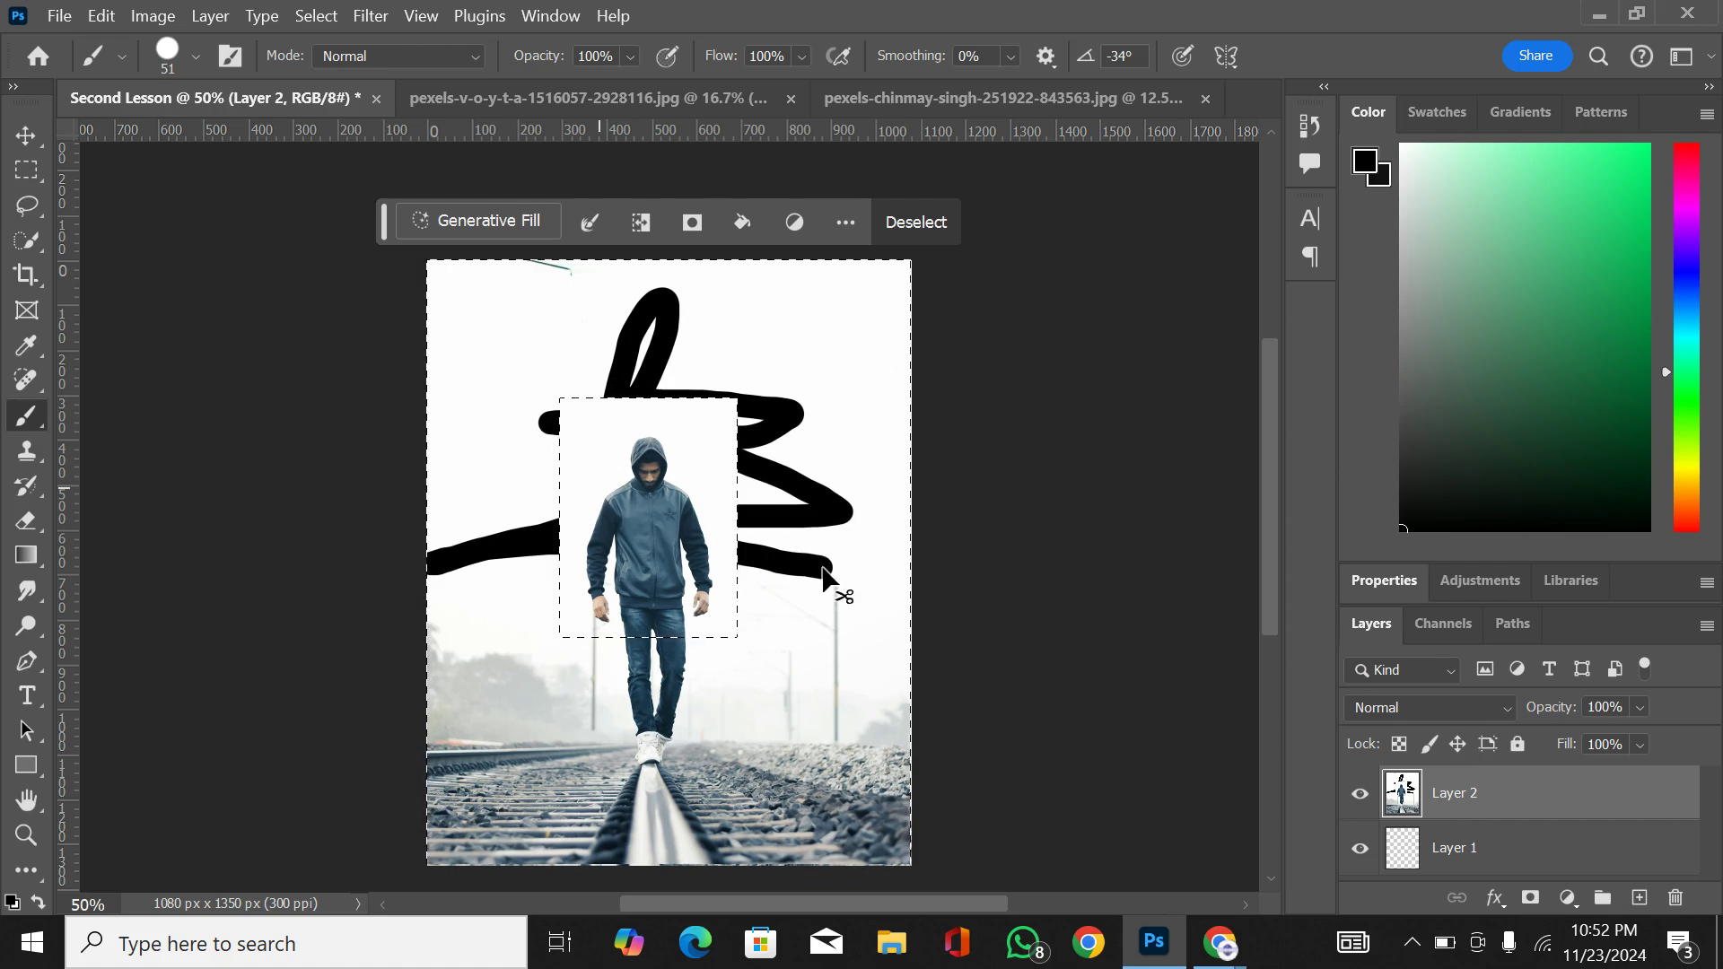
Step: Undo the deselection and the black brush strokes painted around the man
{"action": "key", "text": "ctrl+d"}
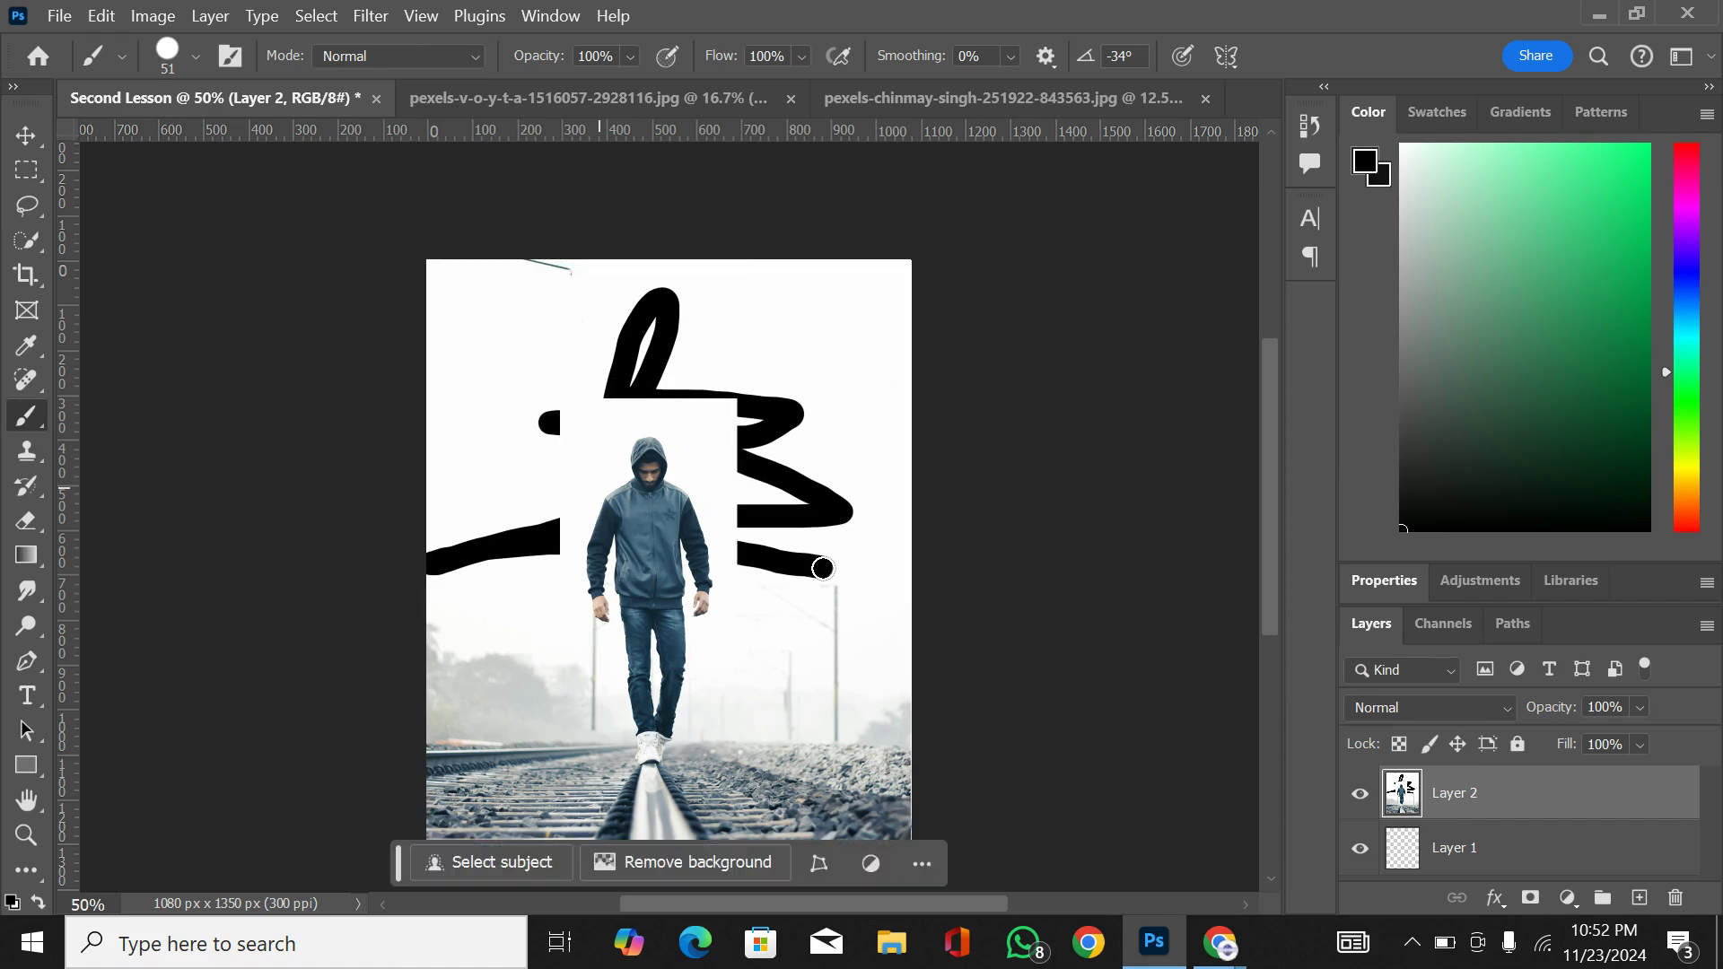
{"action": "key", "text": "ctrl+z"}
{"action": "key", "text": "ctrl+z"}
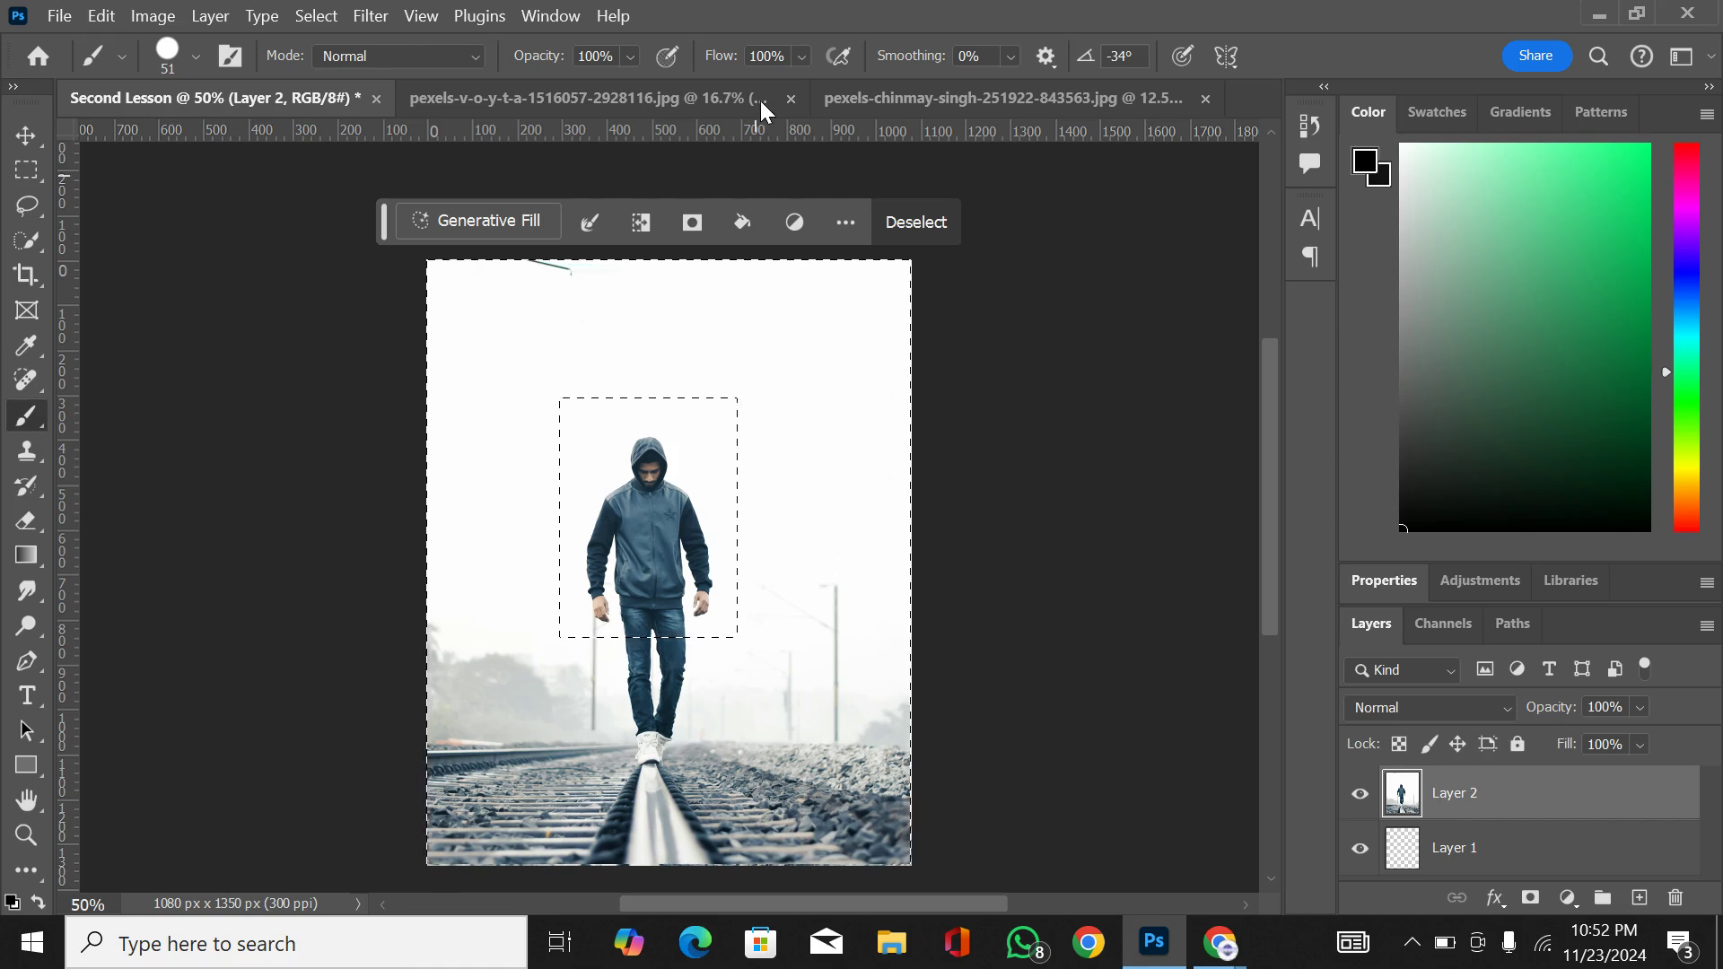
{"action": "left_click", "coordinate": [332, 19]}
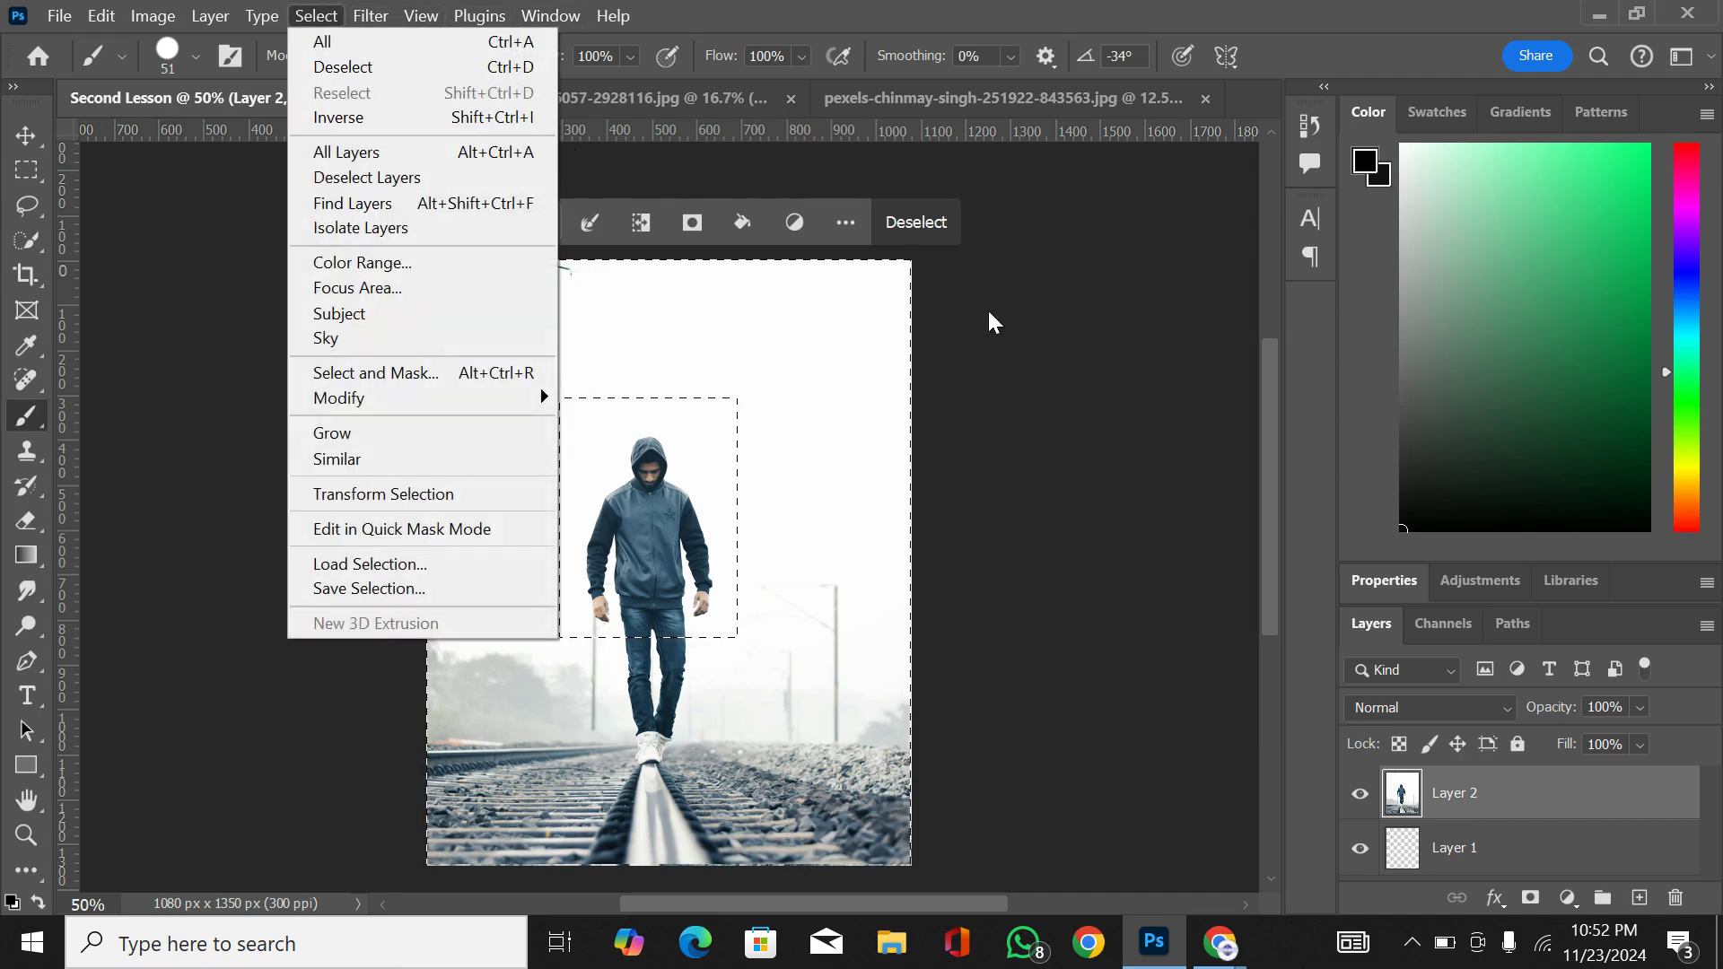
{"action": "left_click", "coordinate": [1049, 329]}
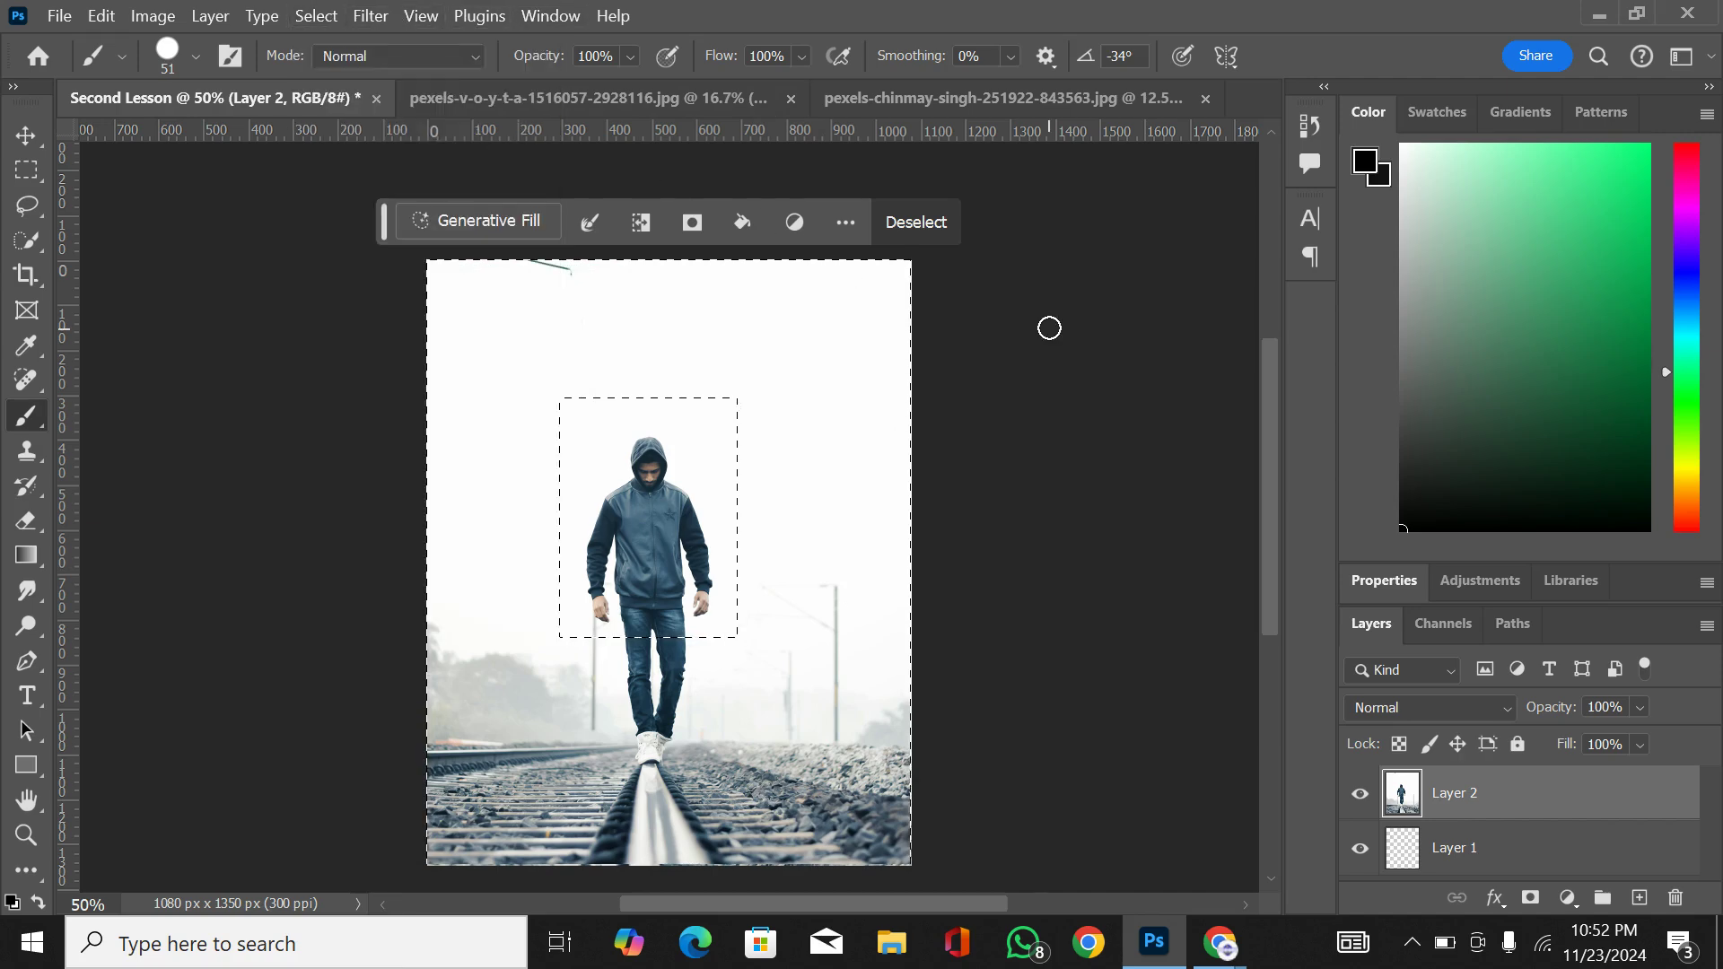
Step: Activate the Move tool and clear both the layer selection and the inverted rectangular selection around the man
{"action": "left_click", "coordinate": [24, 137]}
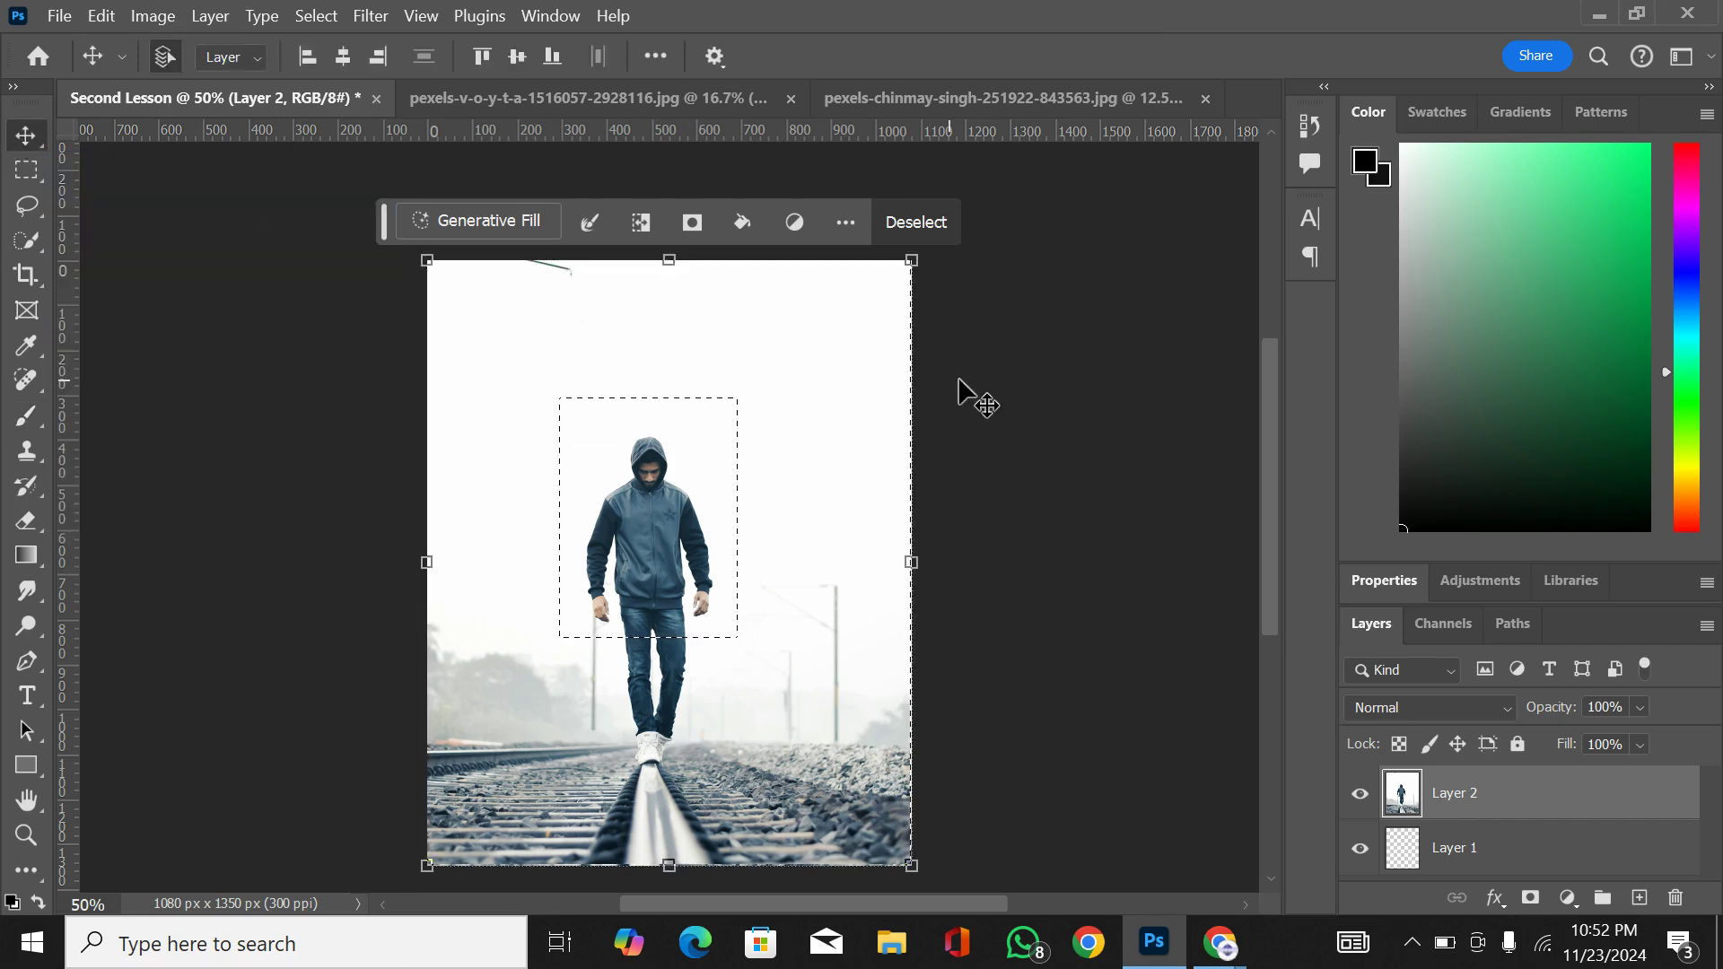
{"action": "left_click", "coordinate": [1028, 399]}
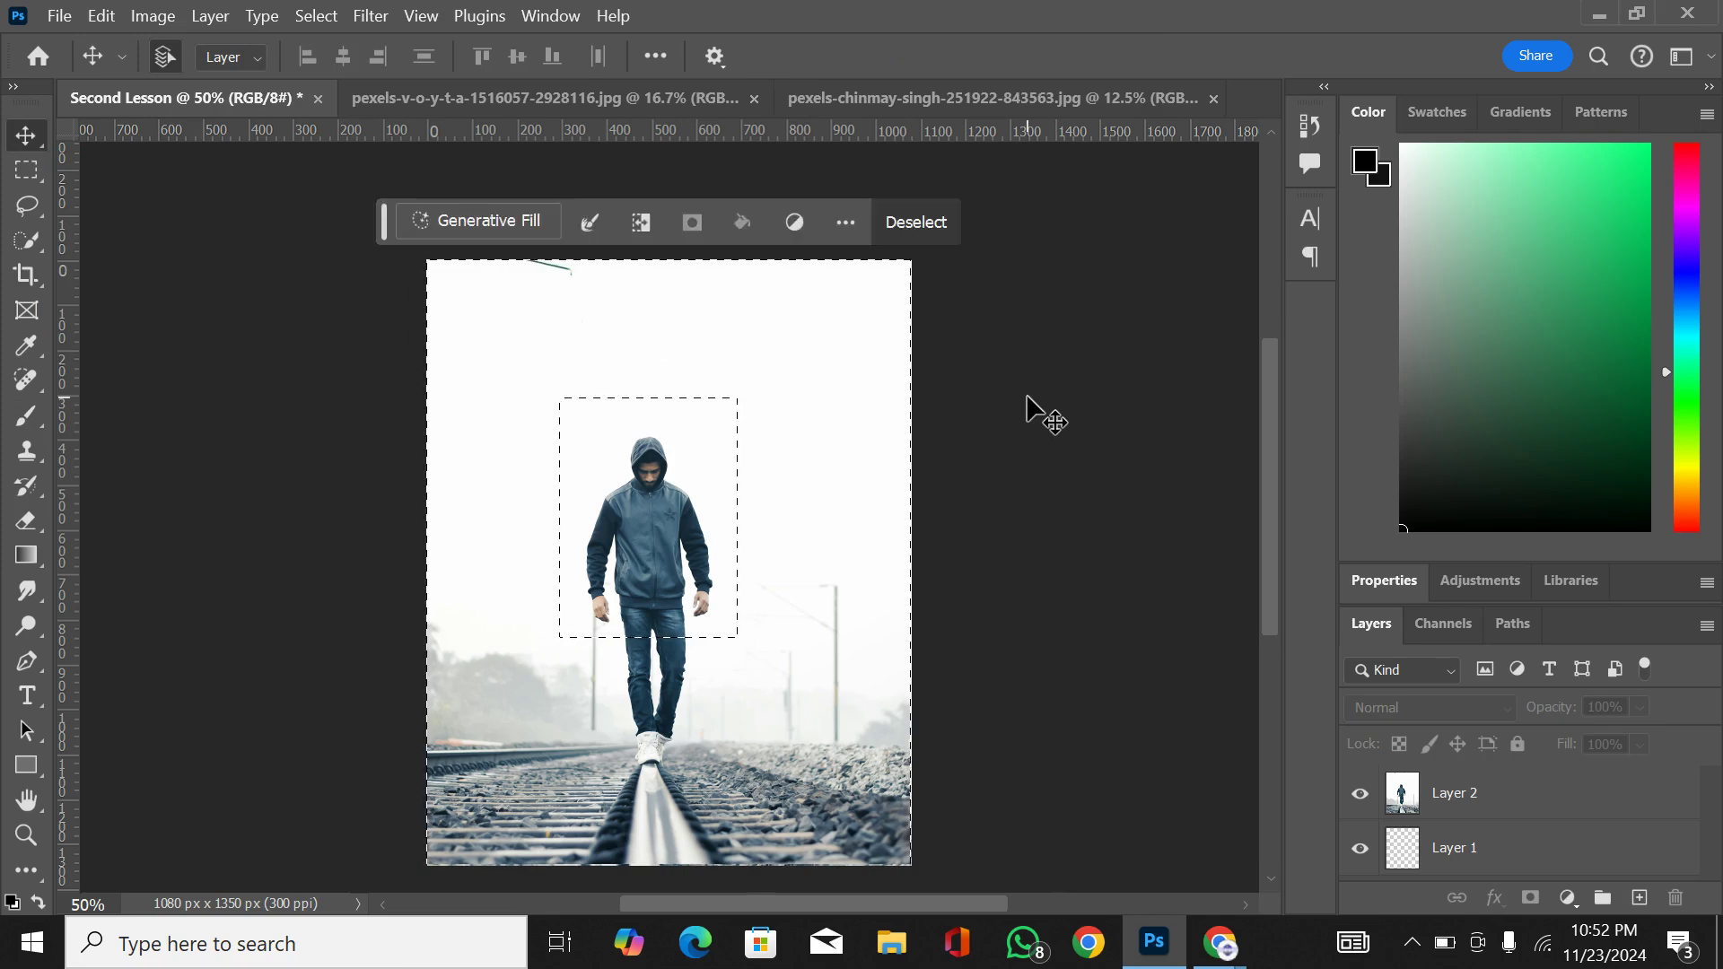
{"action": "left_click", "coordinate": [931, 223]}
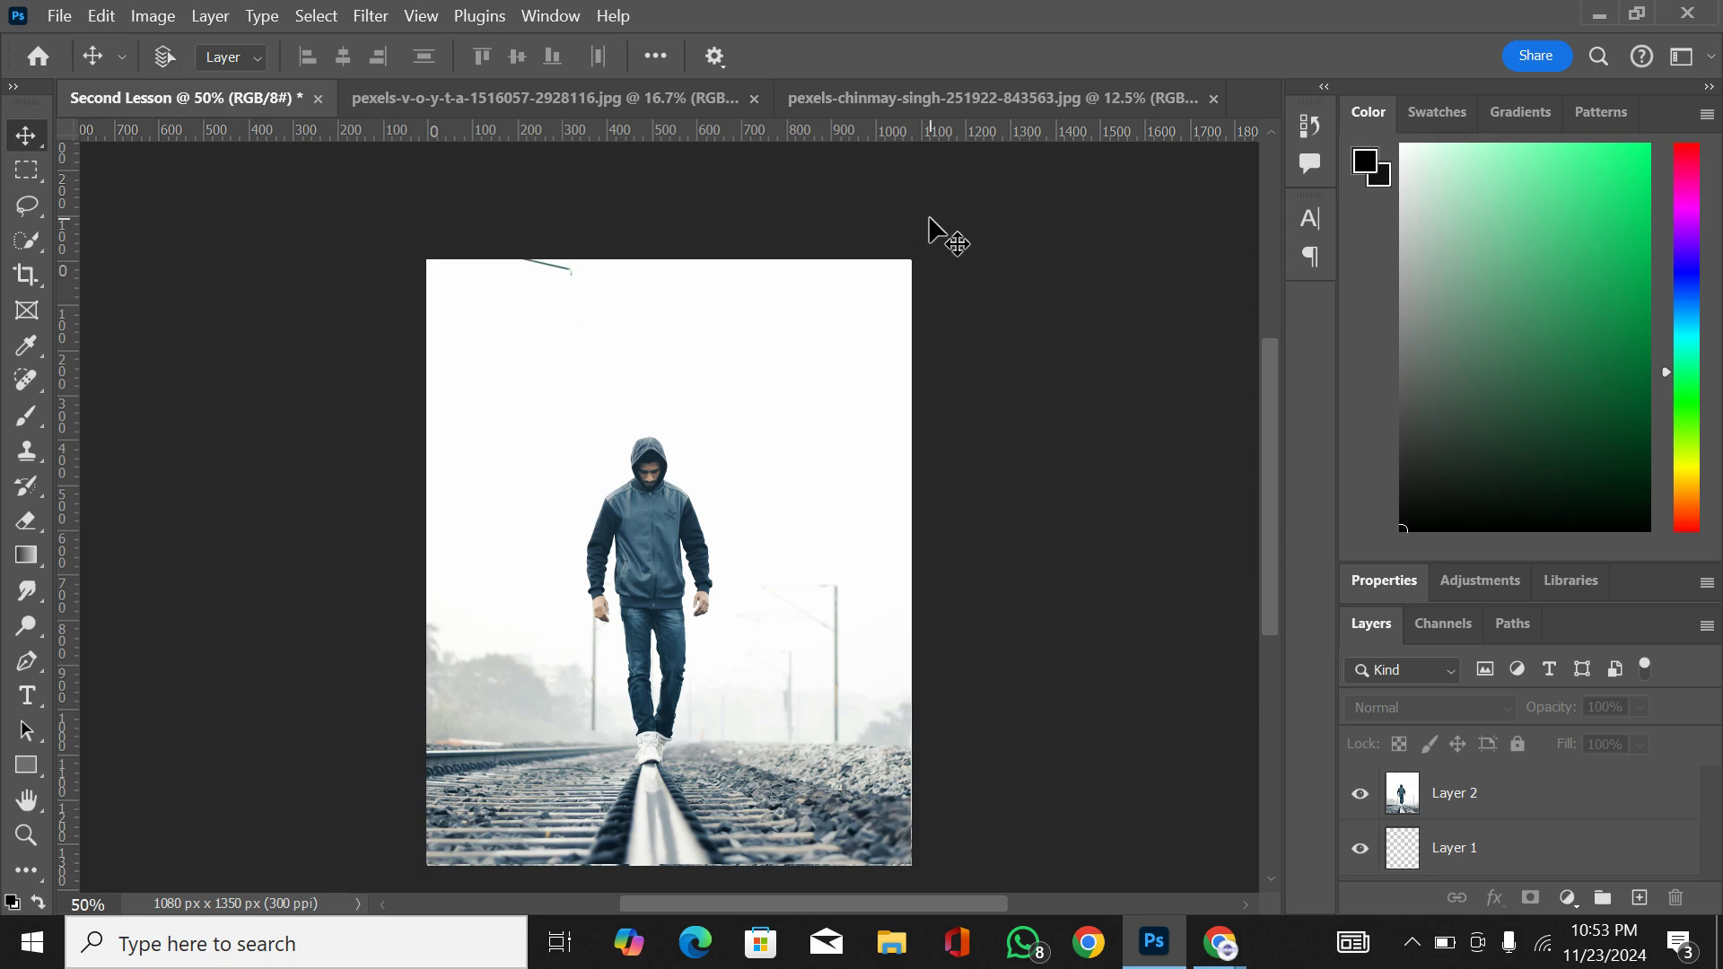
{"action": "key", "text": "ctrl+z"}
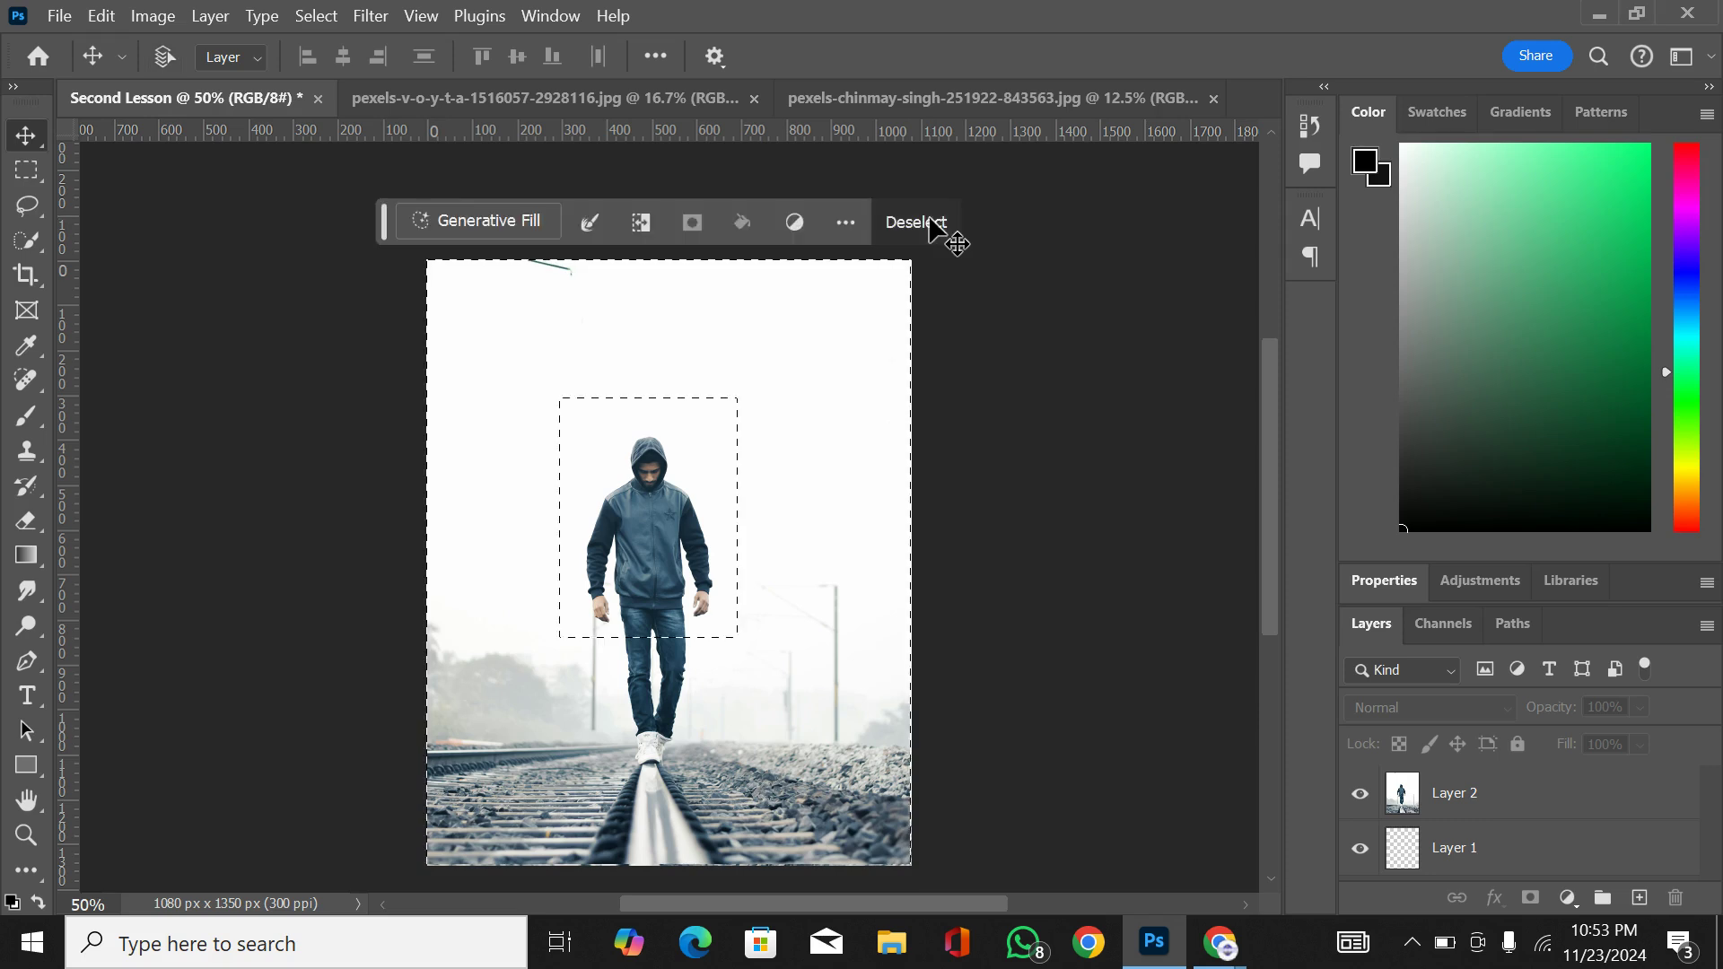
{"action": "left_click", "coordinate": [933, 224]}
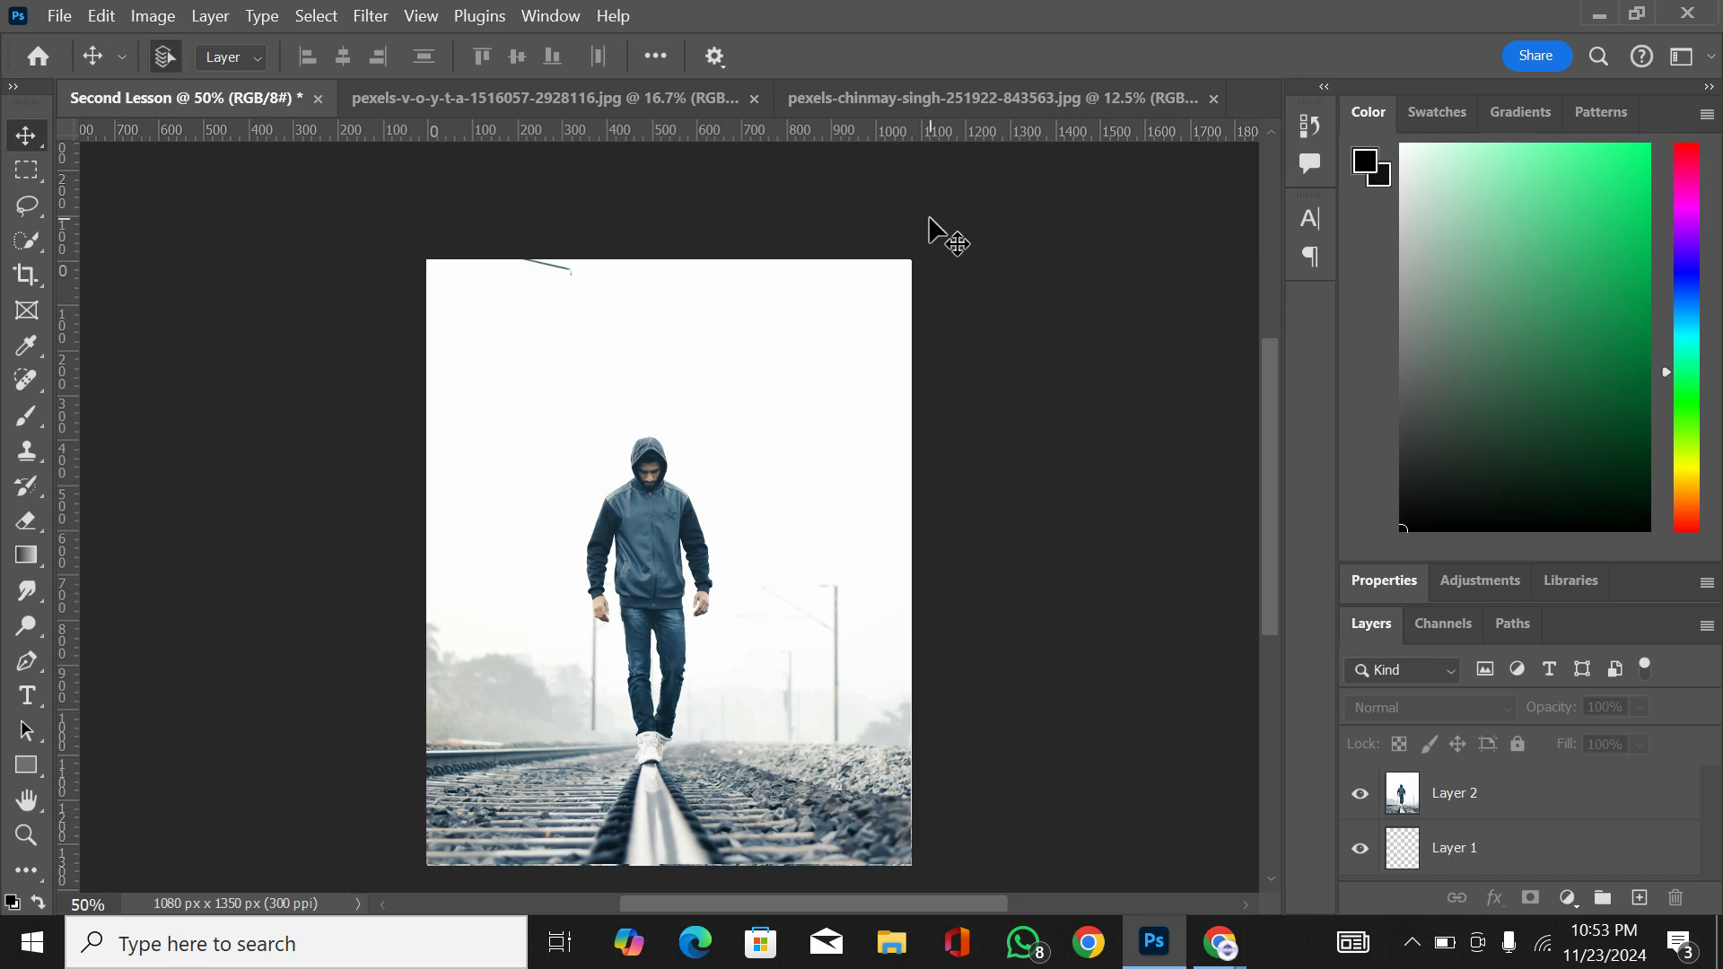
{"action": "left_click", "coordinate": [620, 521]}
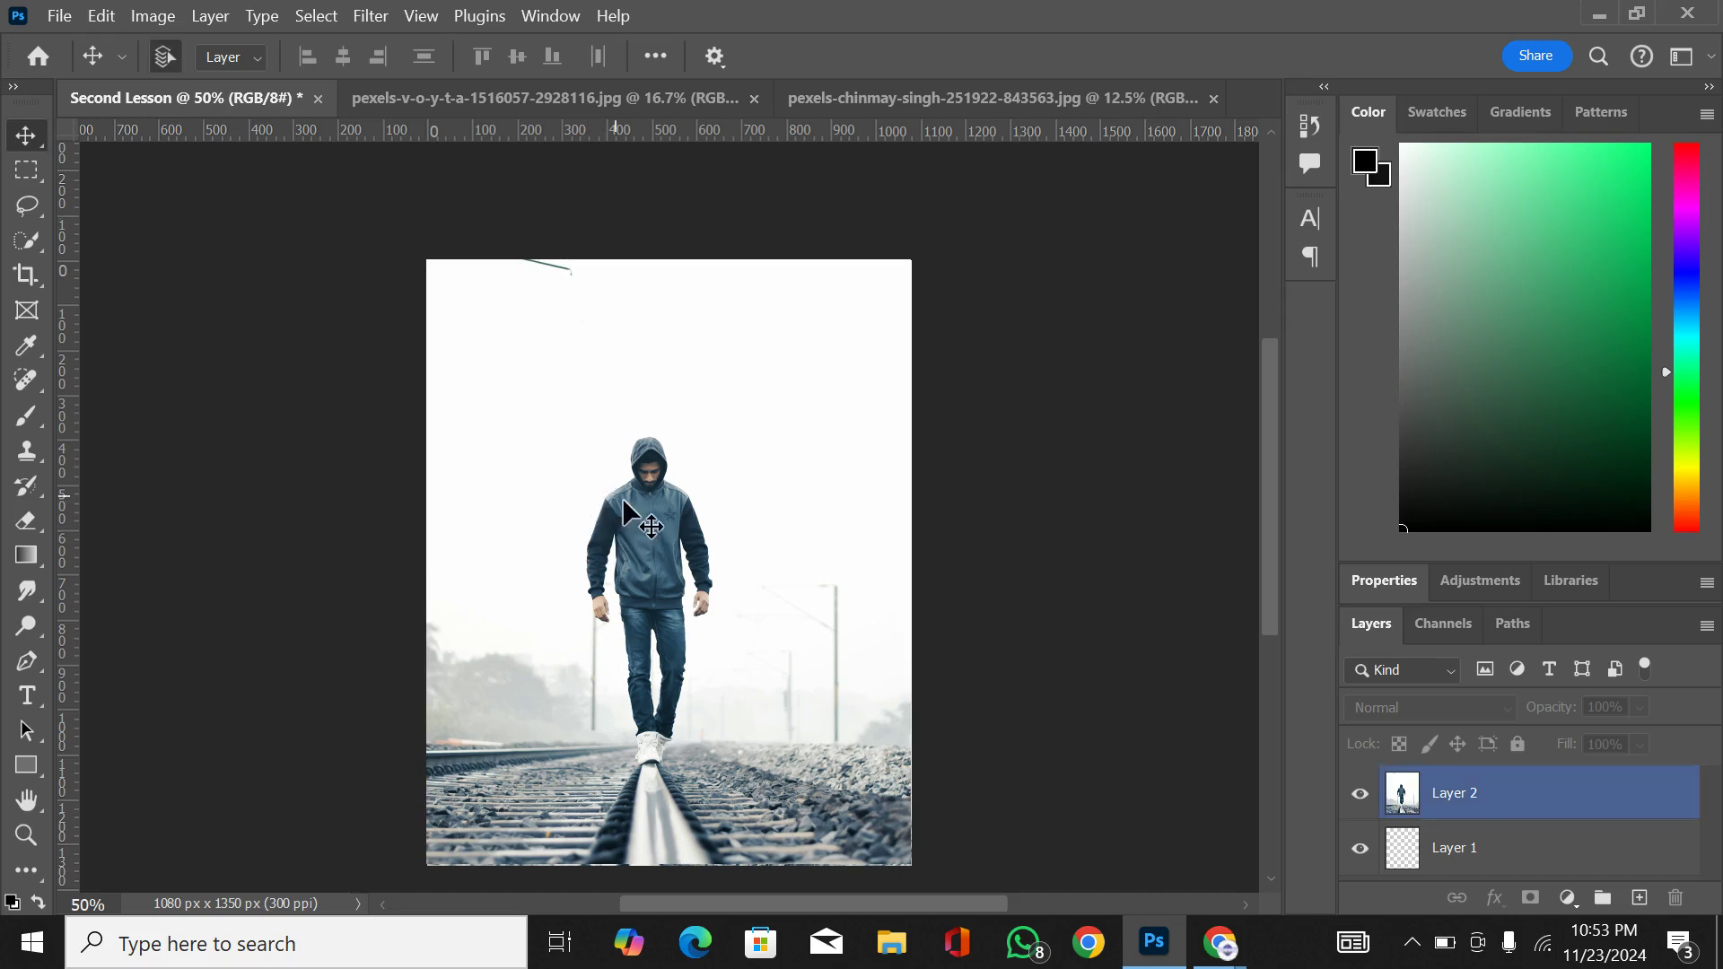
Step: Draw a circular selection about 600 px wide with the Elliptical Marquee, covering the man's upper body and the empty area beside him
{"action": "key", "text": "ctrl+plus"}
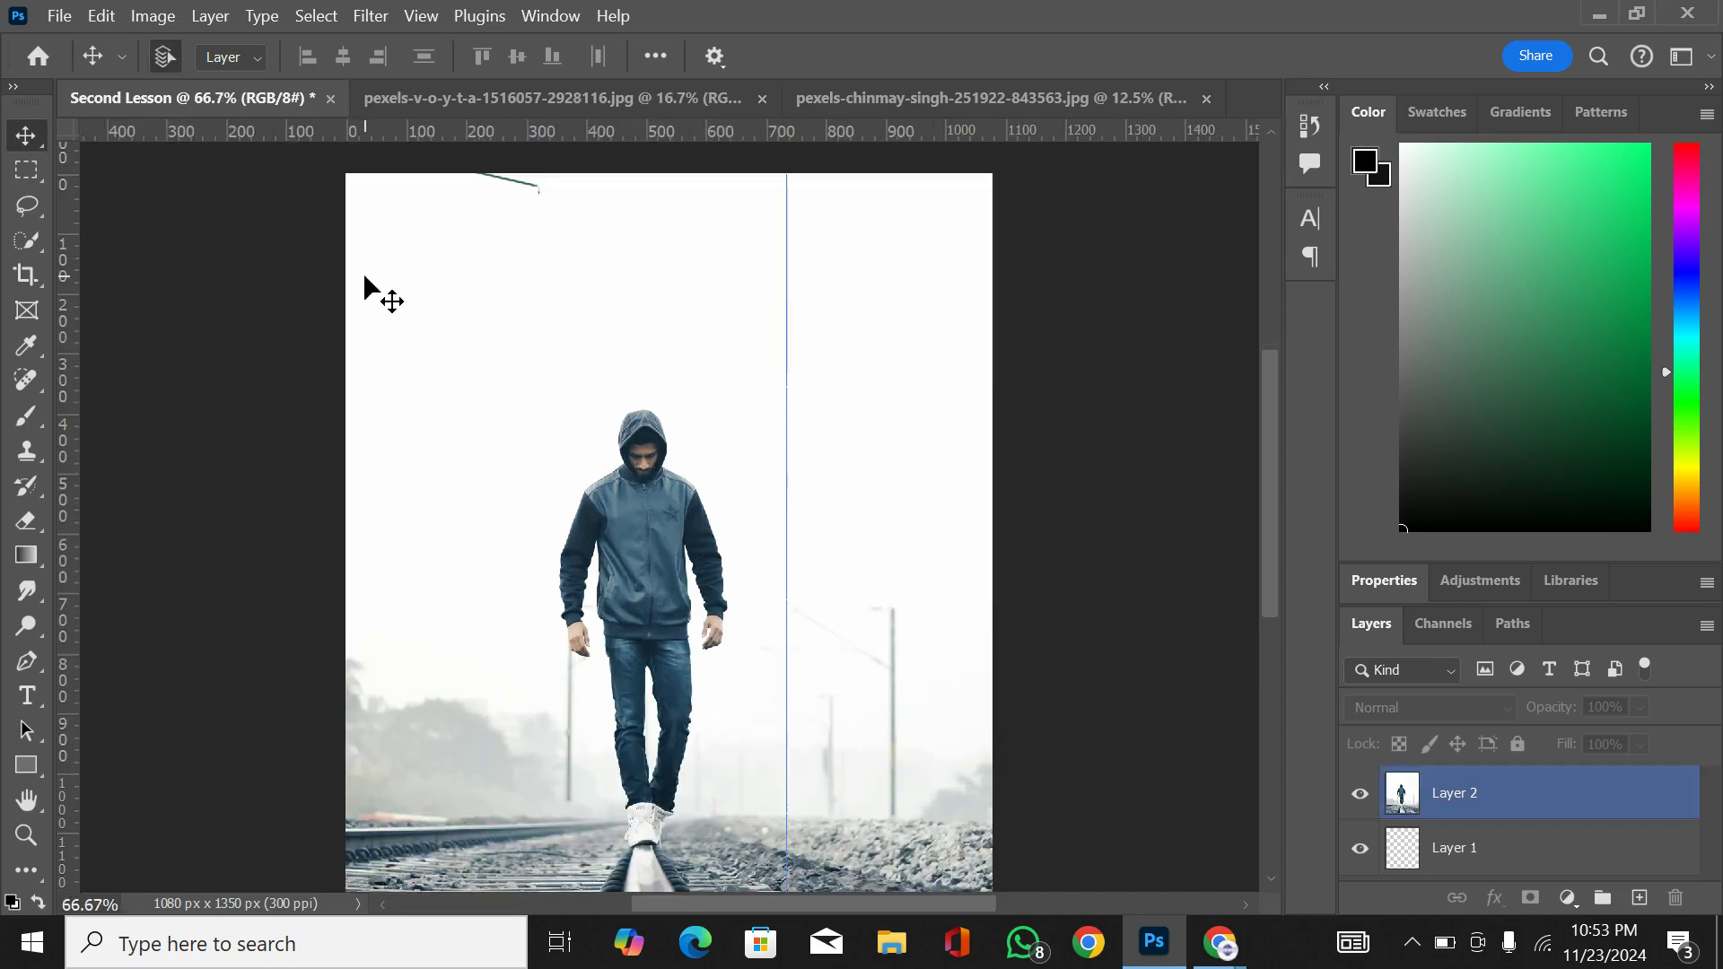
{"action": "left_click", "coordinate": [29, 169]}
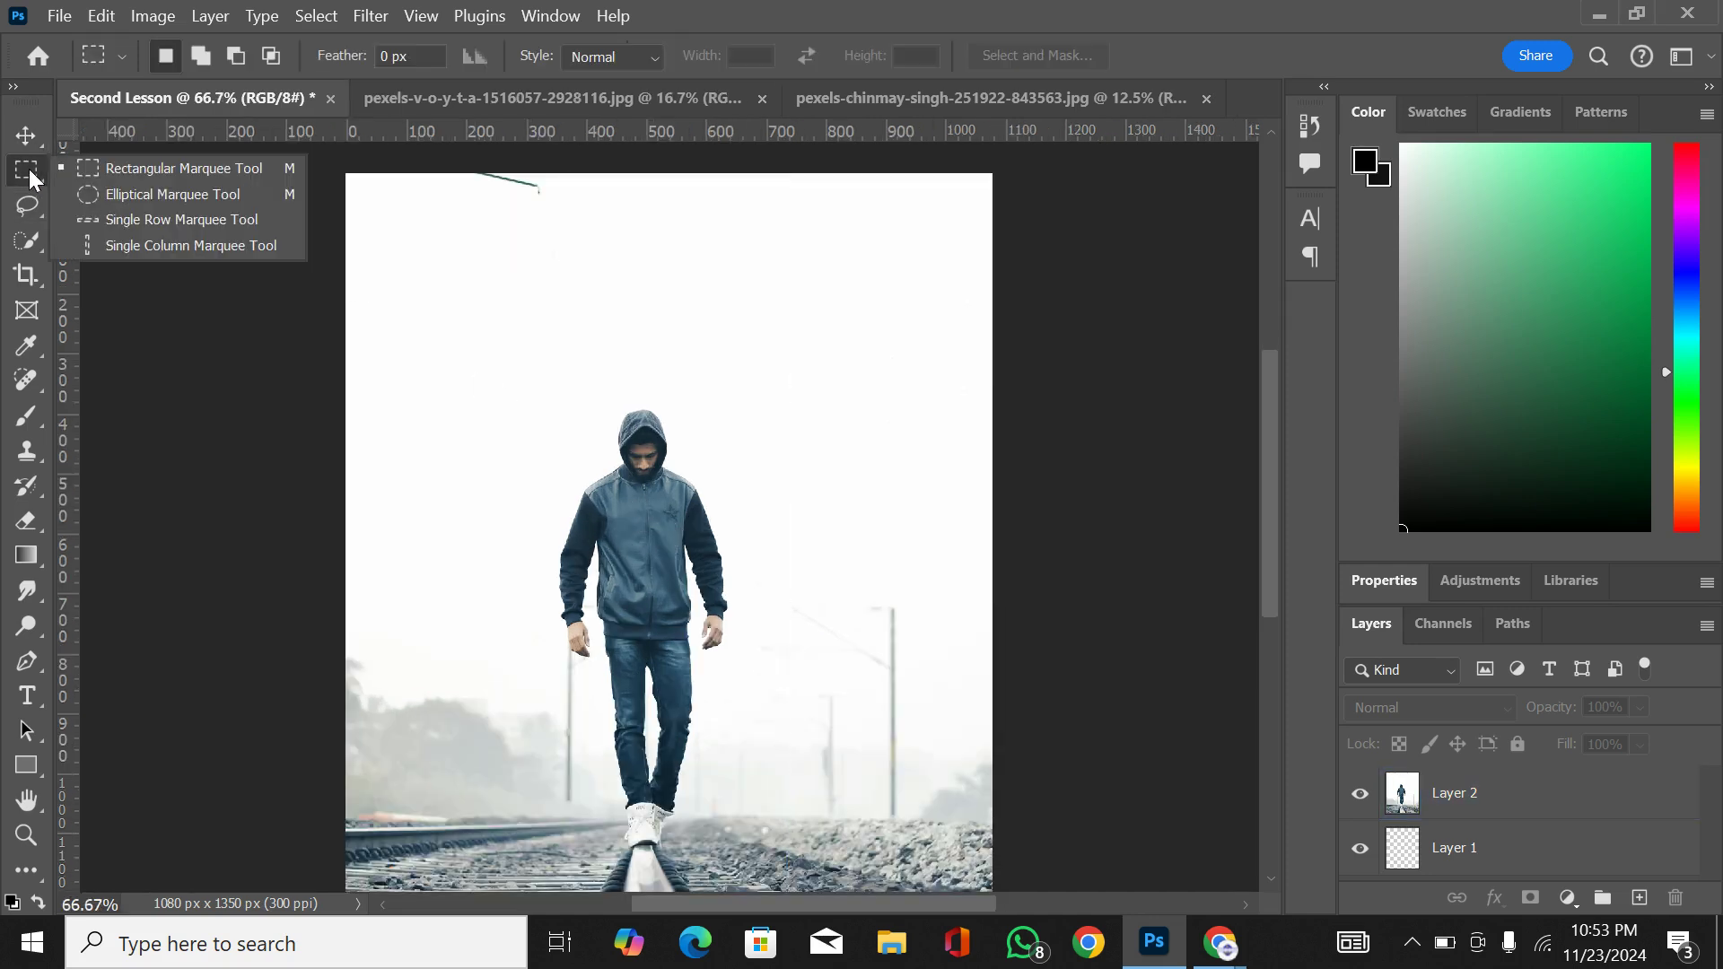
{"action": "left_click", "coordinate": [115, 197]}
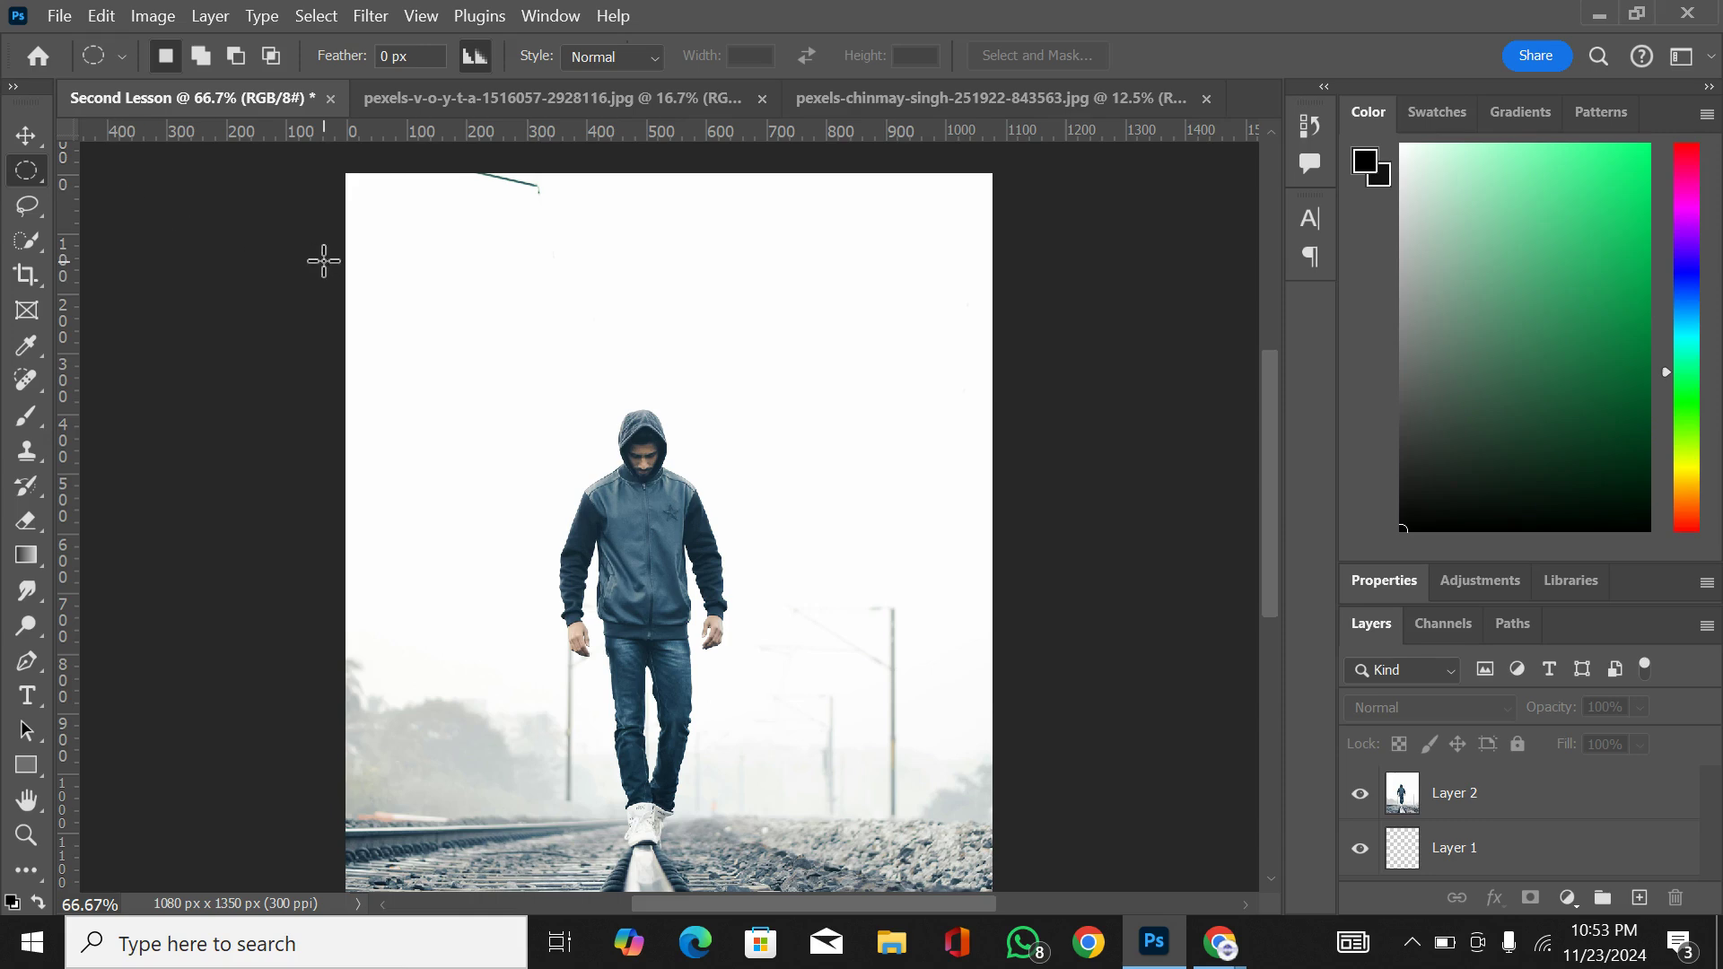
{"action": "left_click_drag", "start_coordinate": [534, 313], "coordinate": [927, 670]}
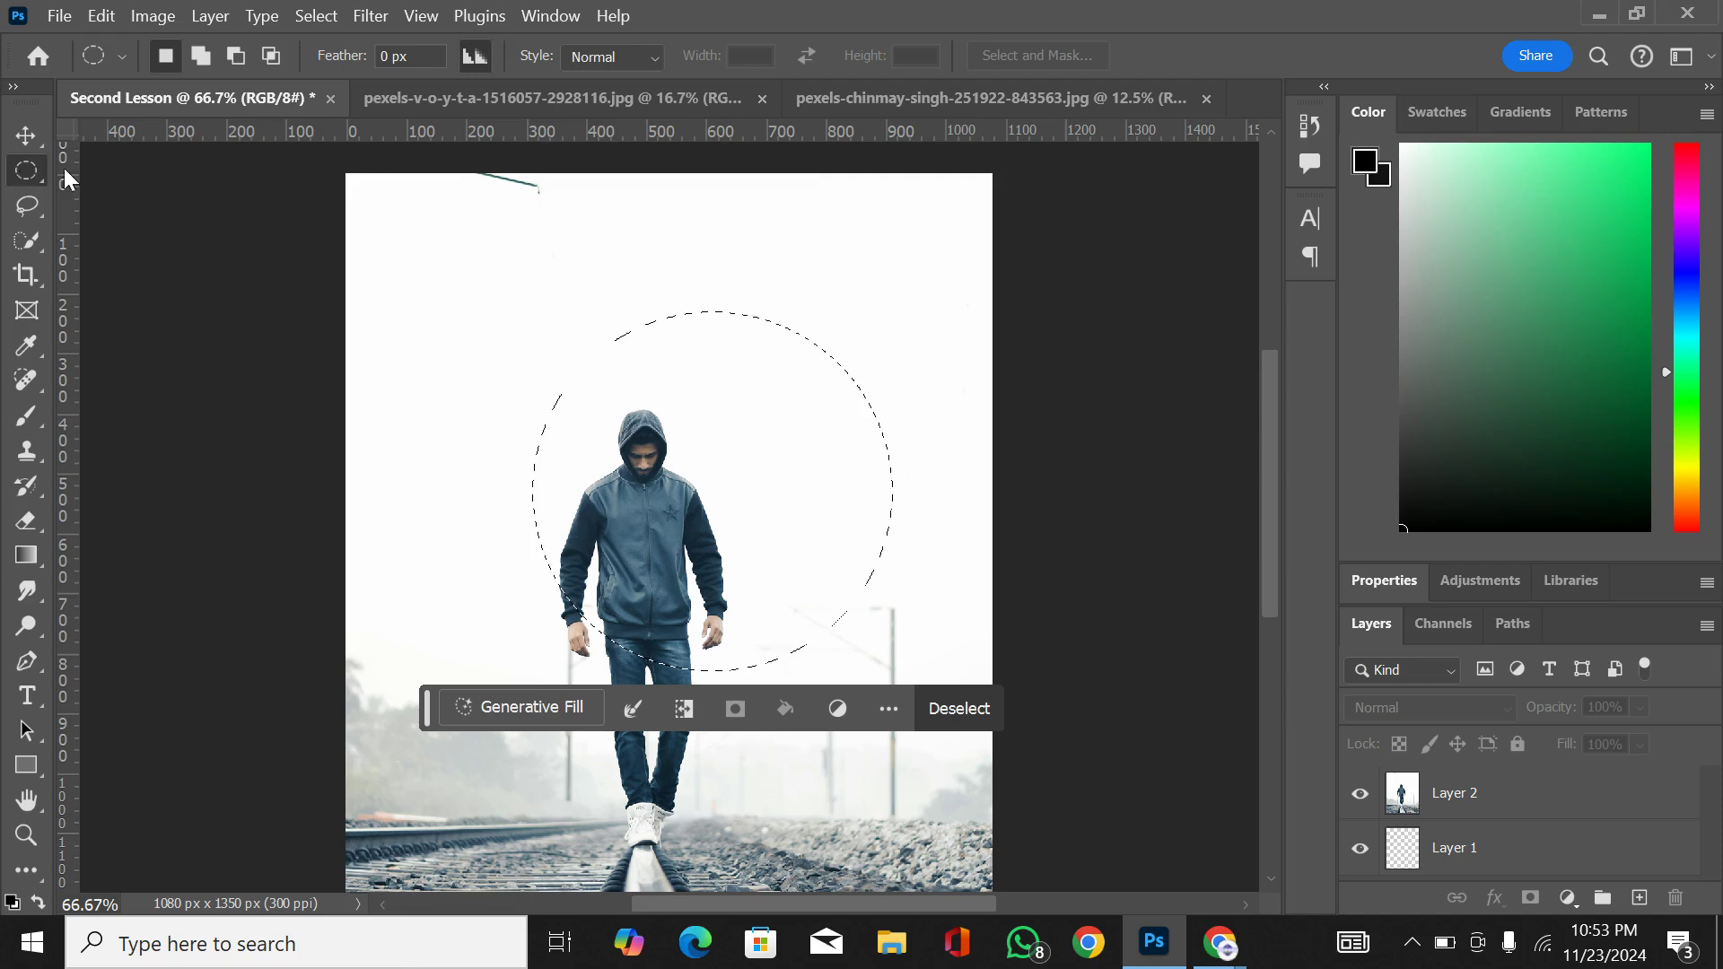
Step: Activate the Rectangular Marquee, try extending the circular selection with a rectangle over the man's torso, and undo that addition
{"action": "right_click", "coordinate": [36, 170]}
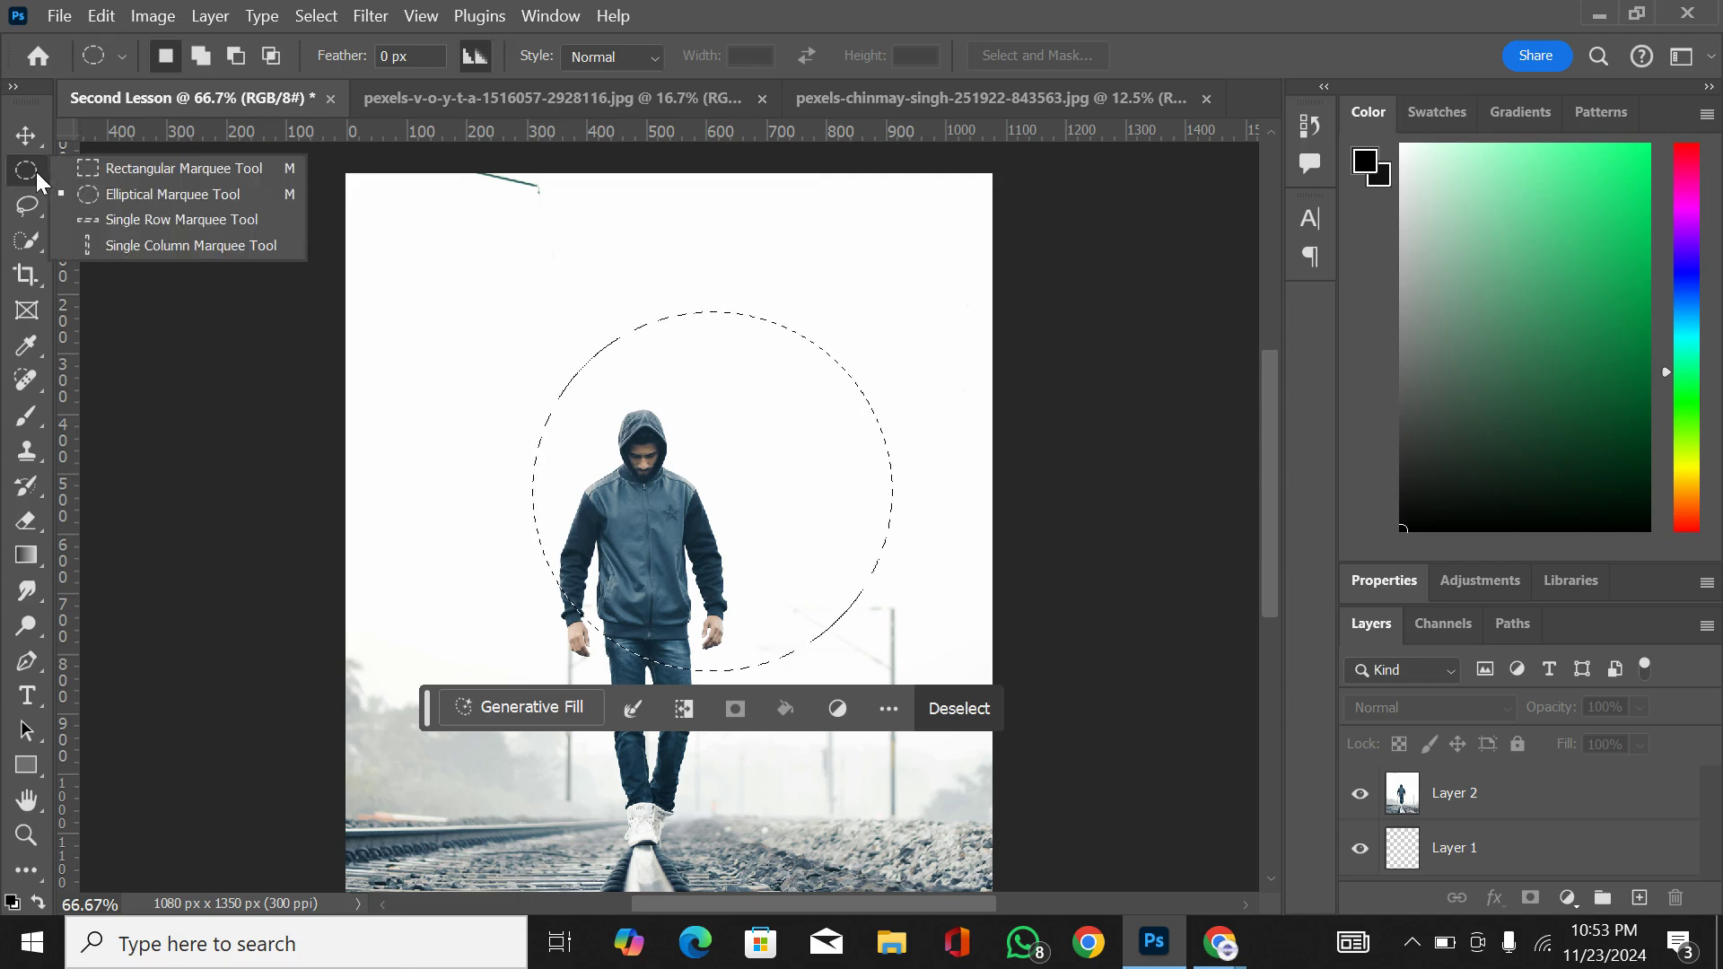
{"action": "left_click", "coordinate": [105, 169]}
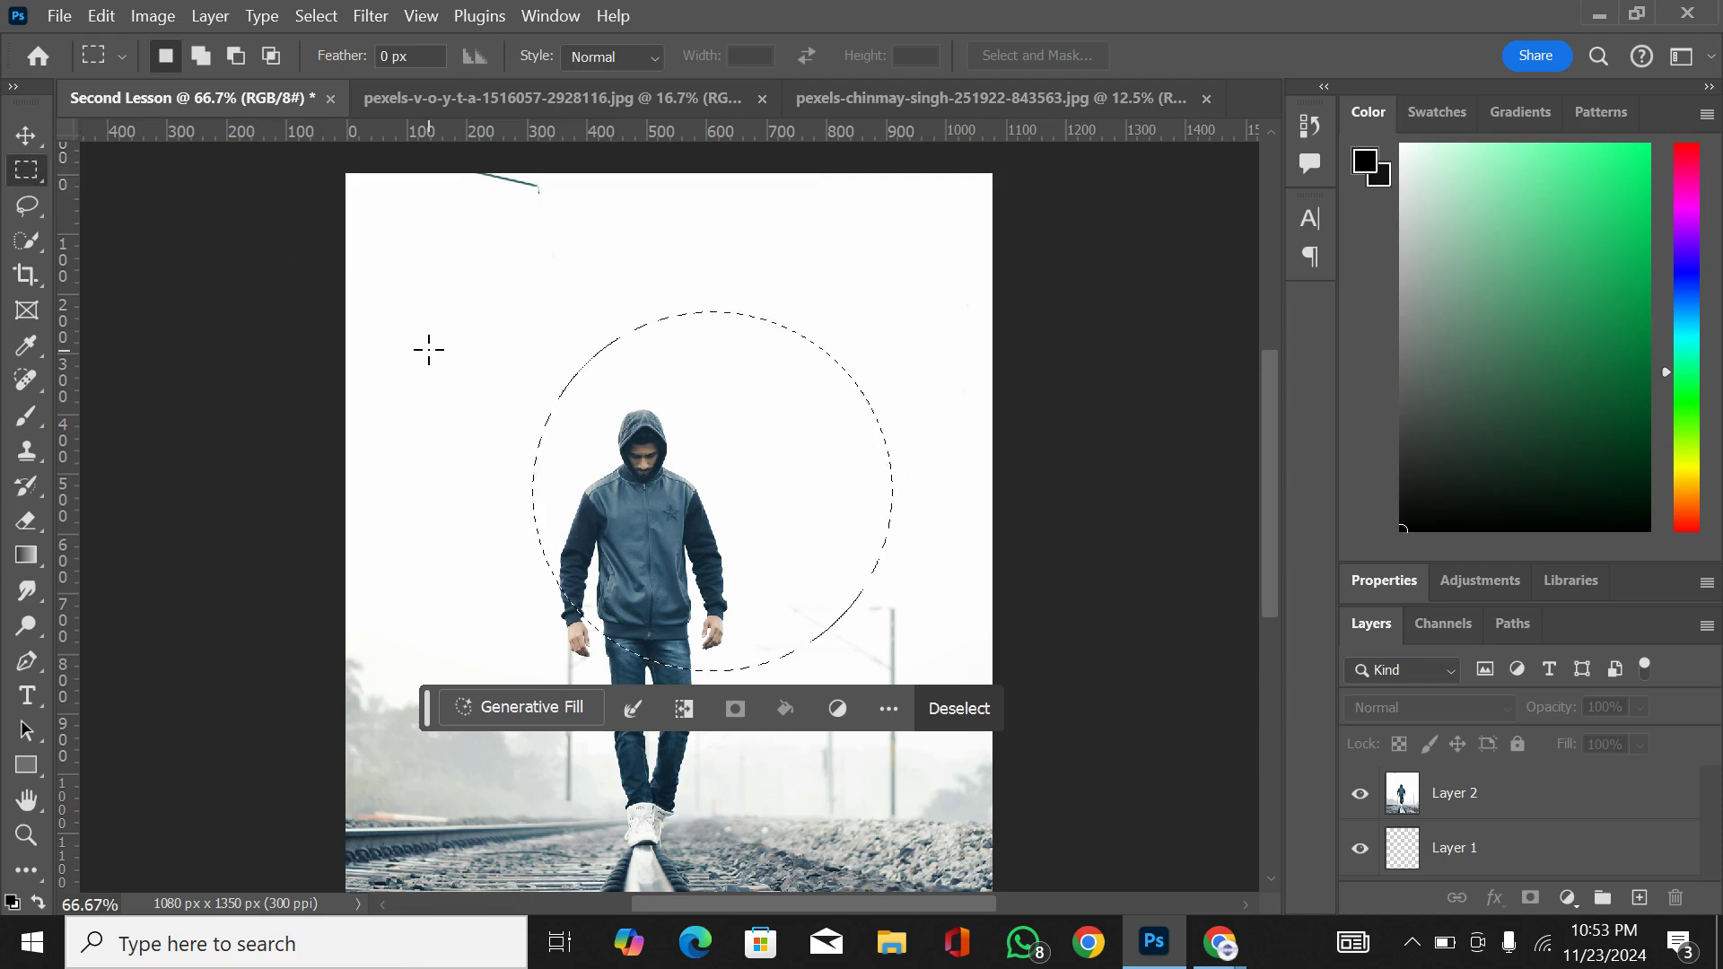
{"action": "key", "text": "shift"}
{"action": "left_click_drag", "start_coordinate": [453, 338], "coordinate": [724, 596]}
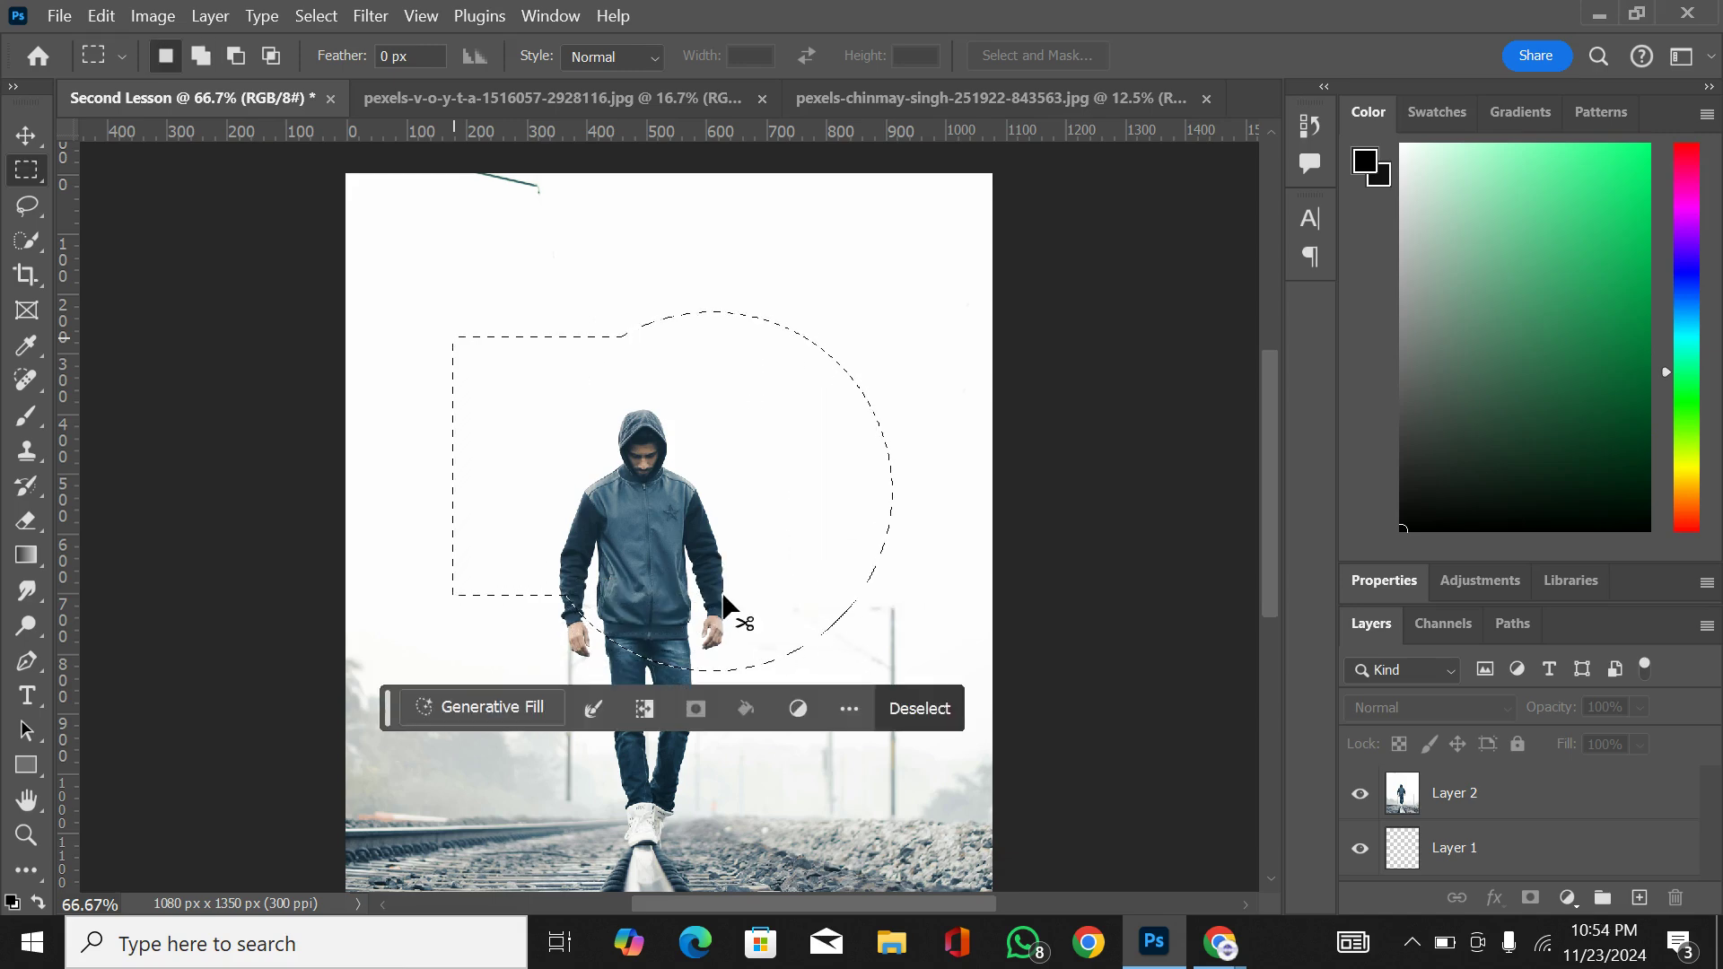
{"action": "key", "text": "ctrl+z"}
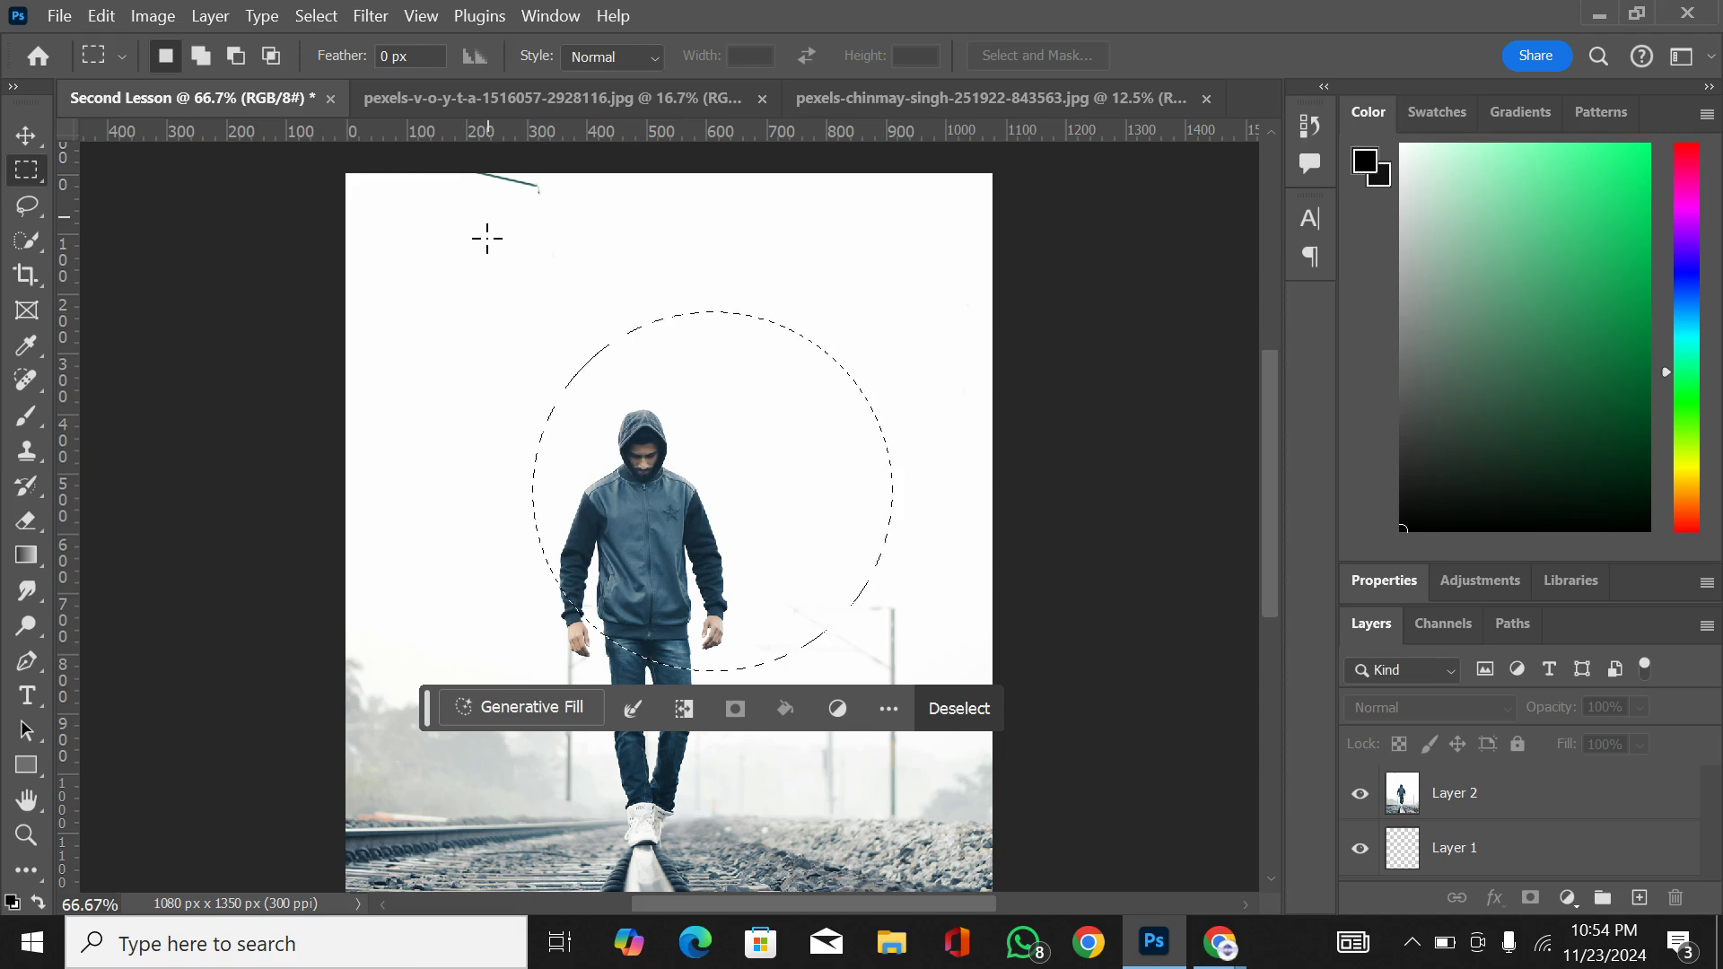
Step: Add a rectangle to the circle's upper-left side in Add to selection mode, and subtract a larger rectangle over the same area
{"action": "left_click", "coordinate": [201, 55]}
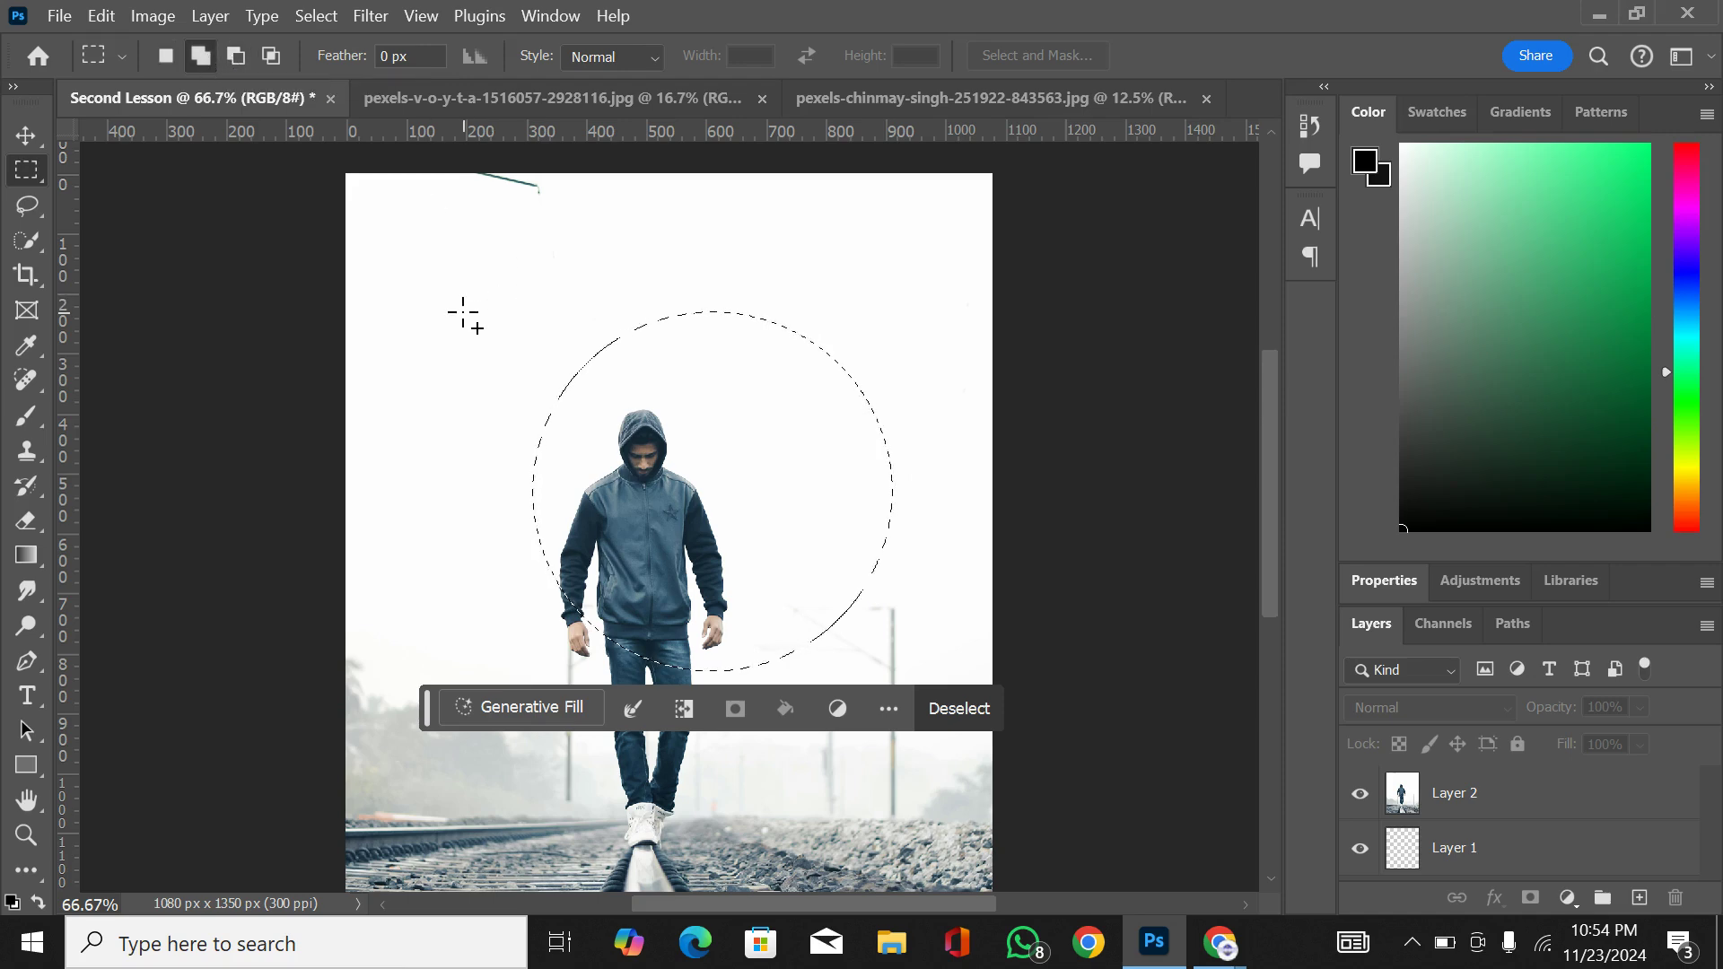
{"action": "left_click_drag", "start_coordinate": [463, 312], "coordinate": [675, 507]}
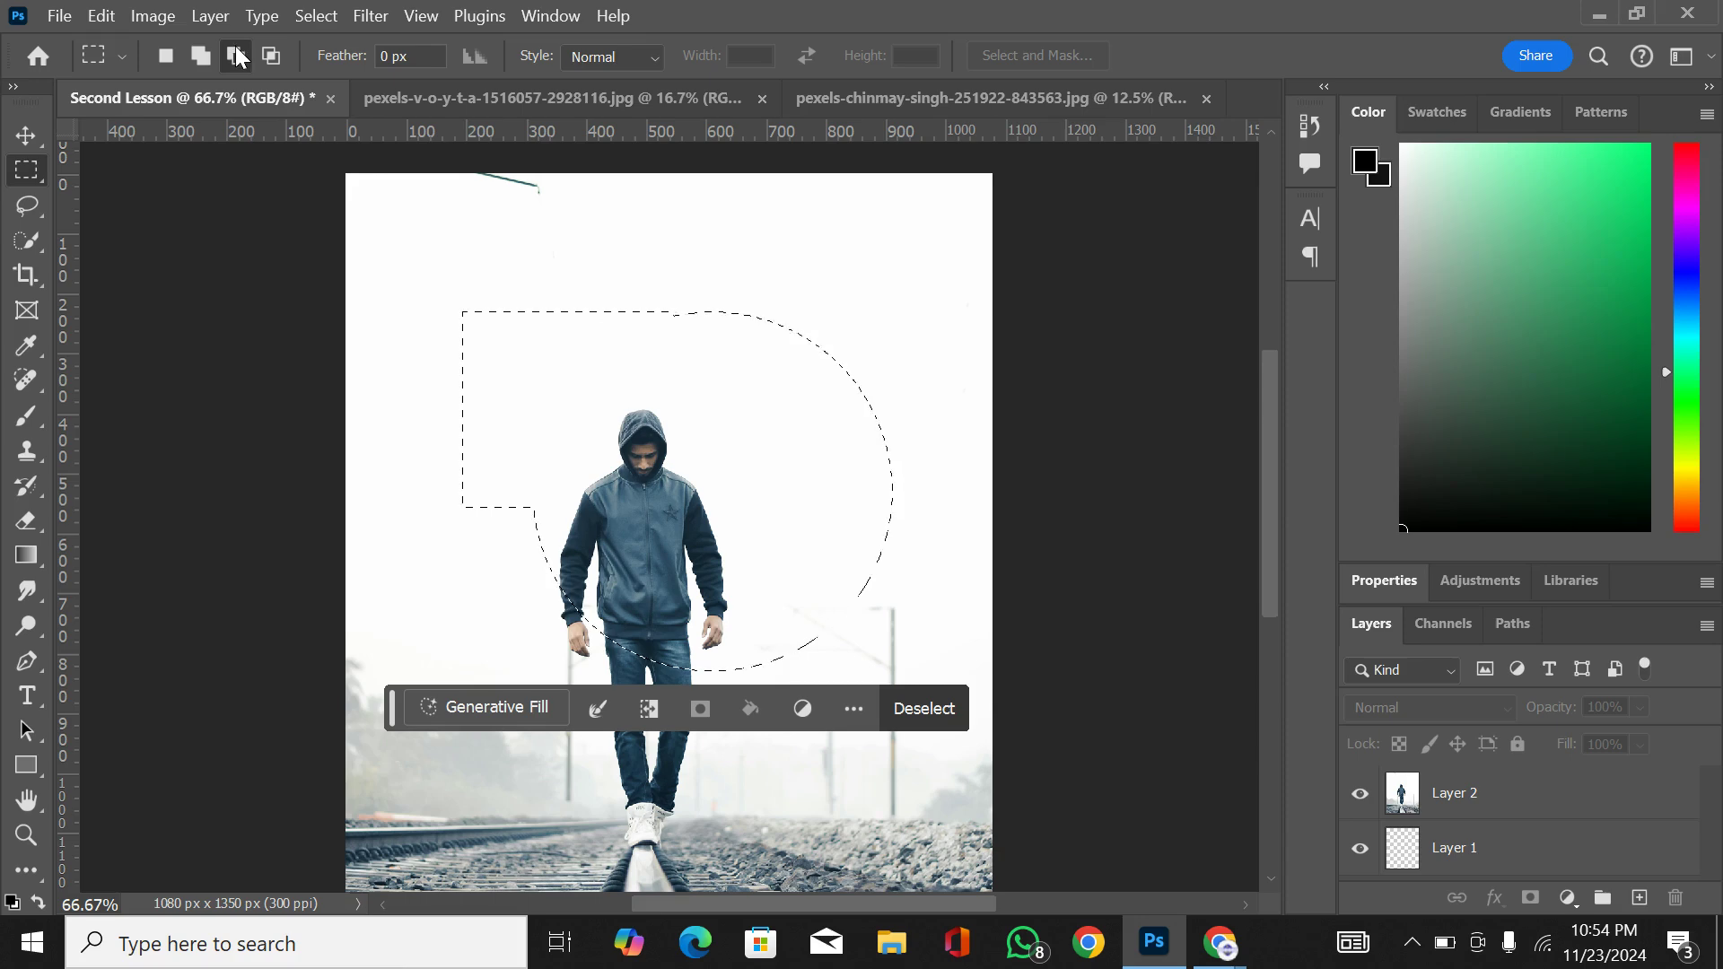
{"action": "left_click_drag", "start_coordinate": [407, 269], "coordinate": [672, 557]}
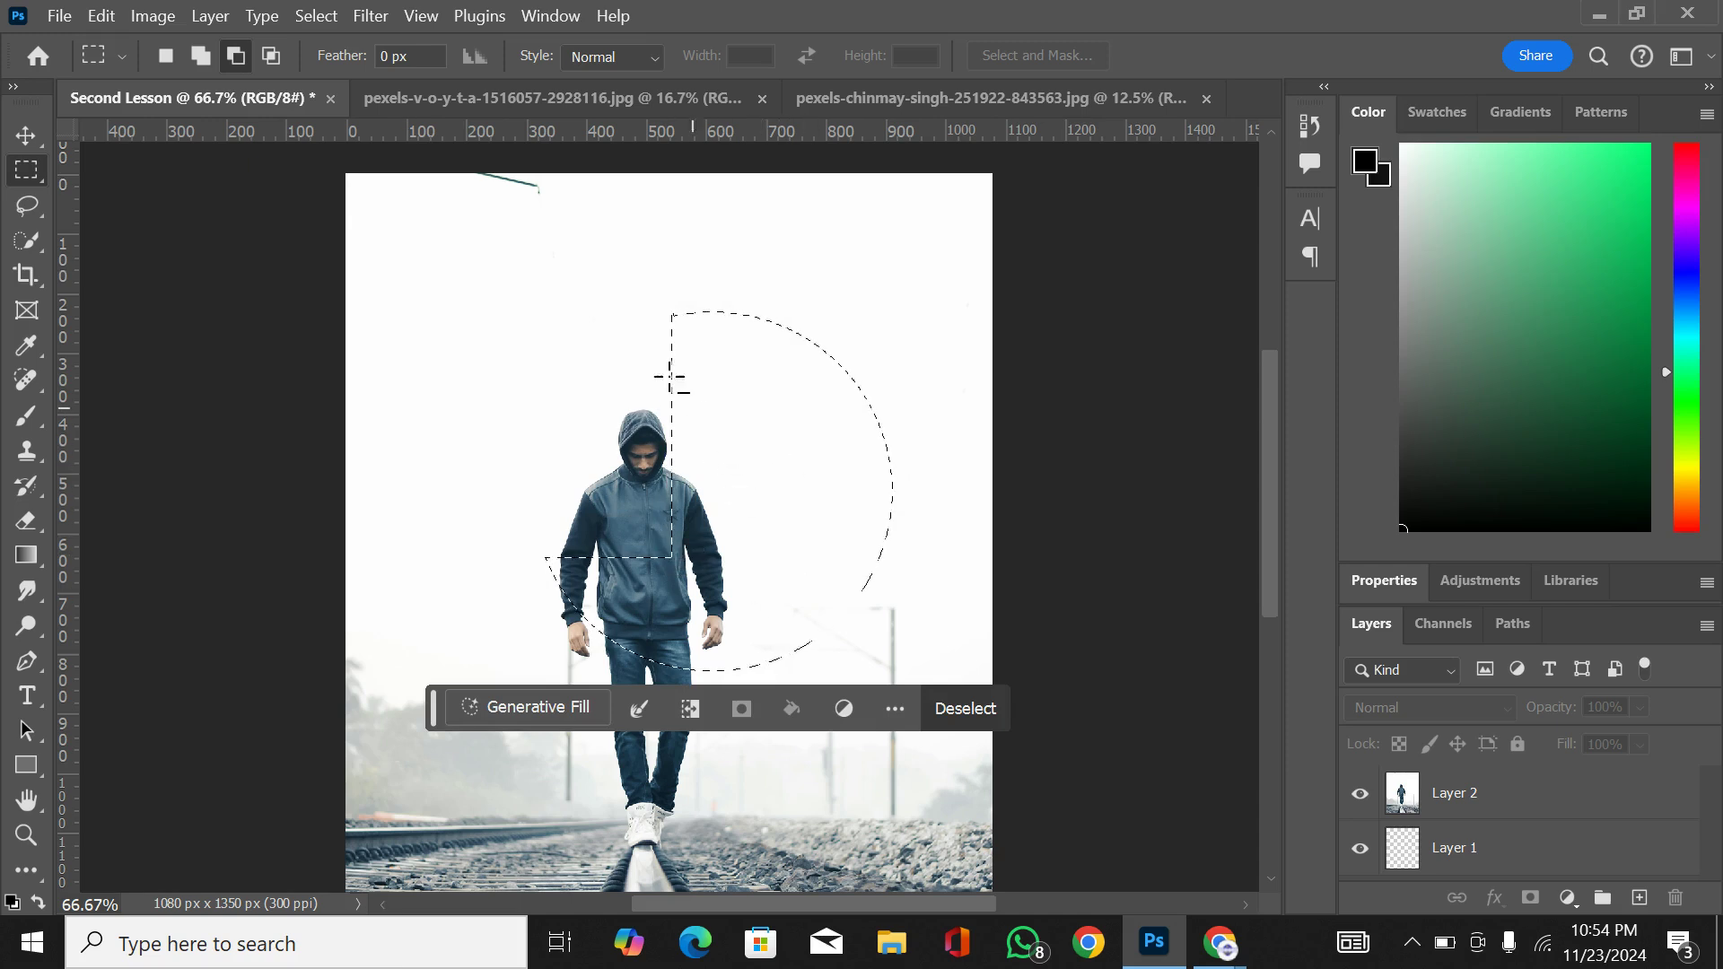
Step: Reduce the remaining selection by intersecting it with a tall rectangle and a wide, shorter rectangle beside the man's head and torso
{"action": "left_click", "coordinate": [272, 56]}
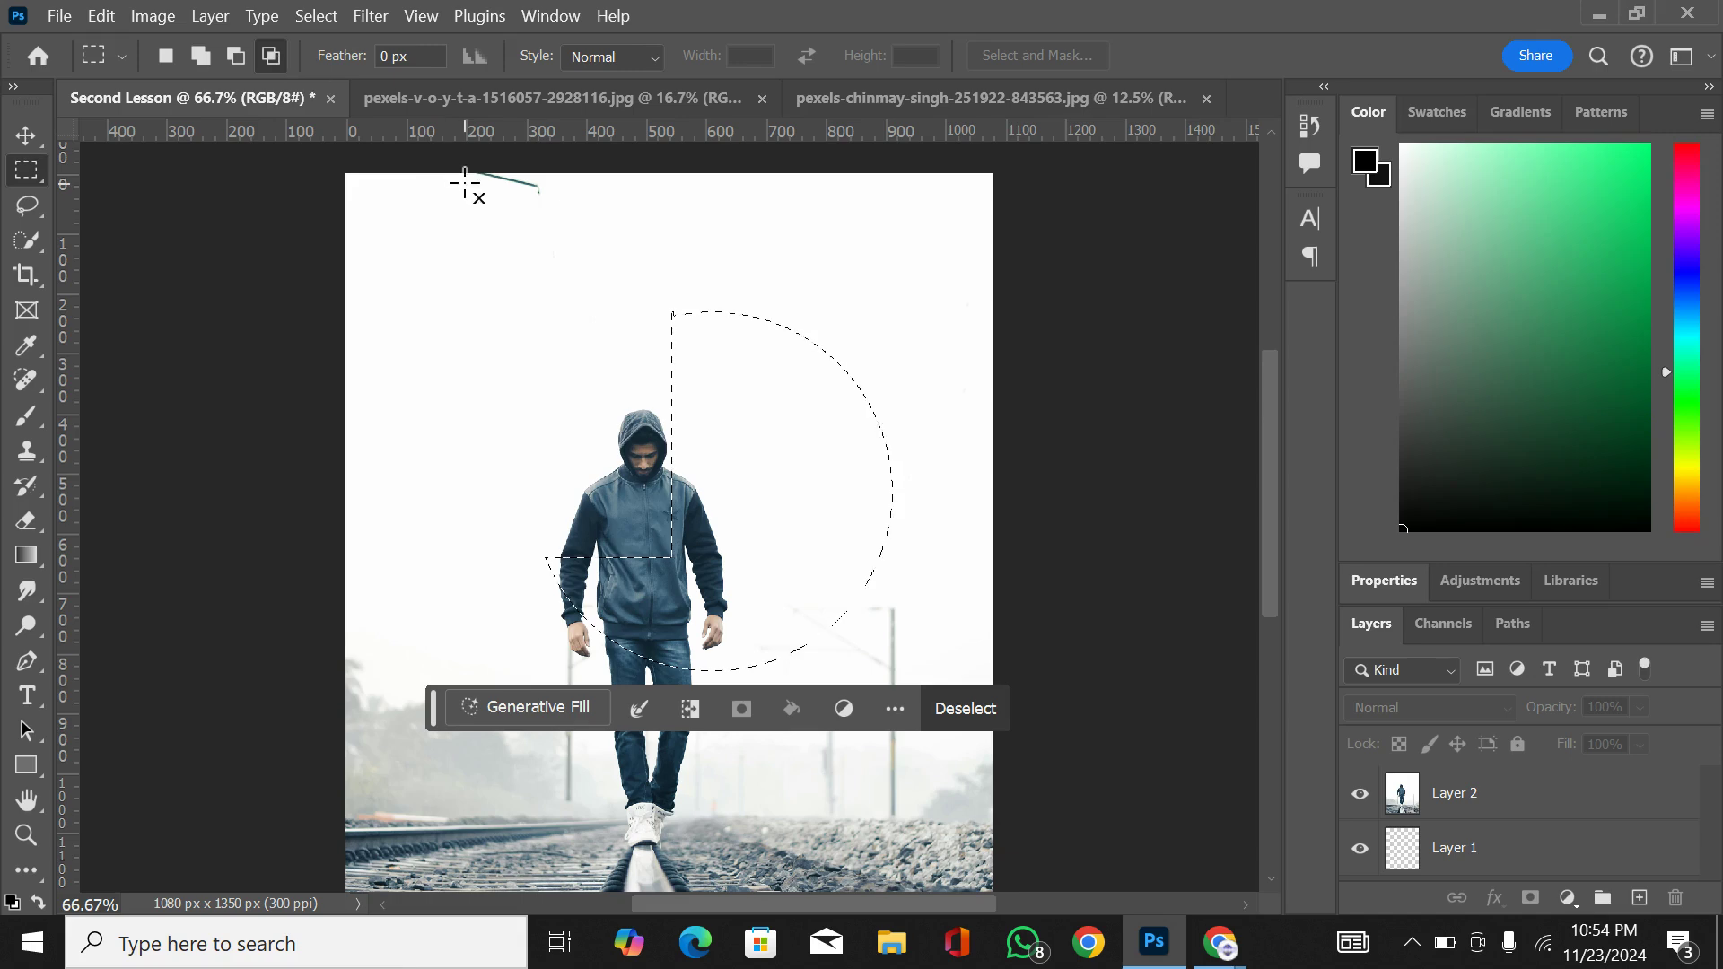
{"action": "left_click_drag", "start_coordinate": [671, 228], "coordinate": [919, 628]}
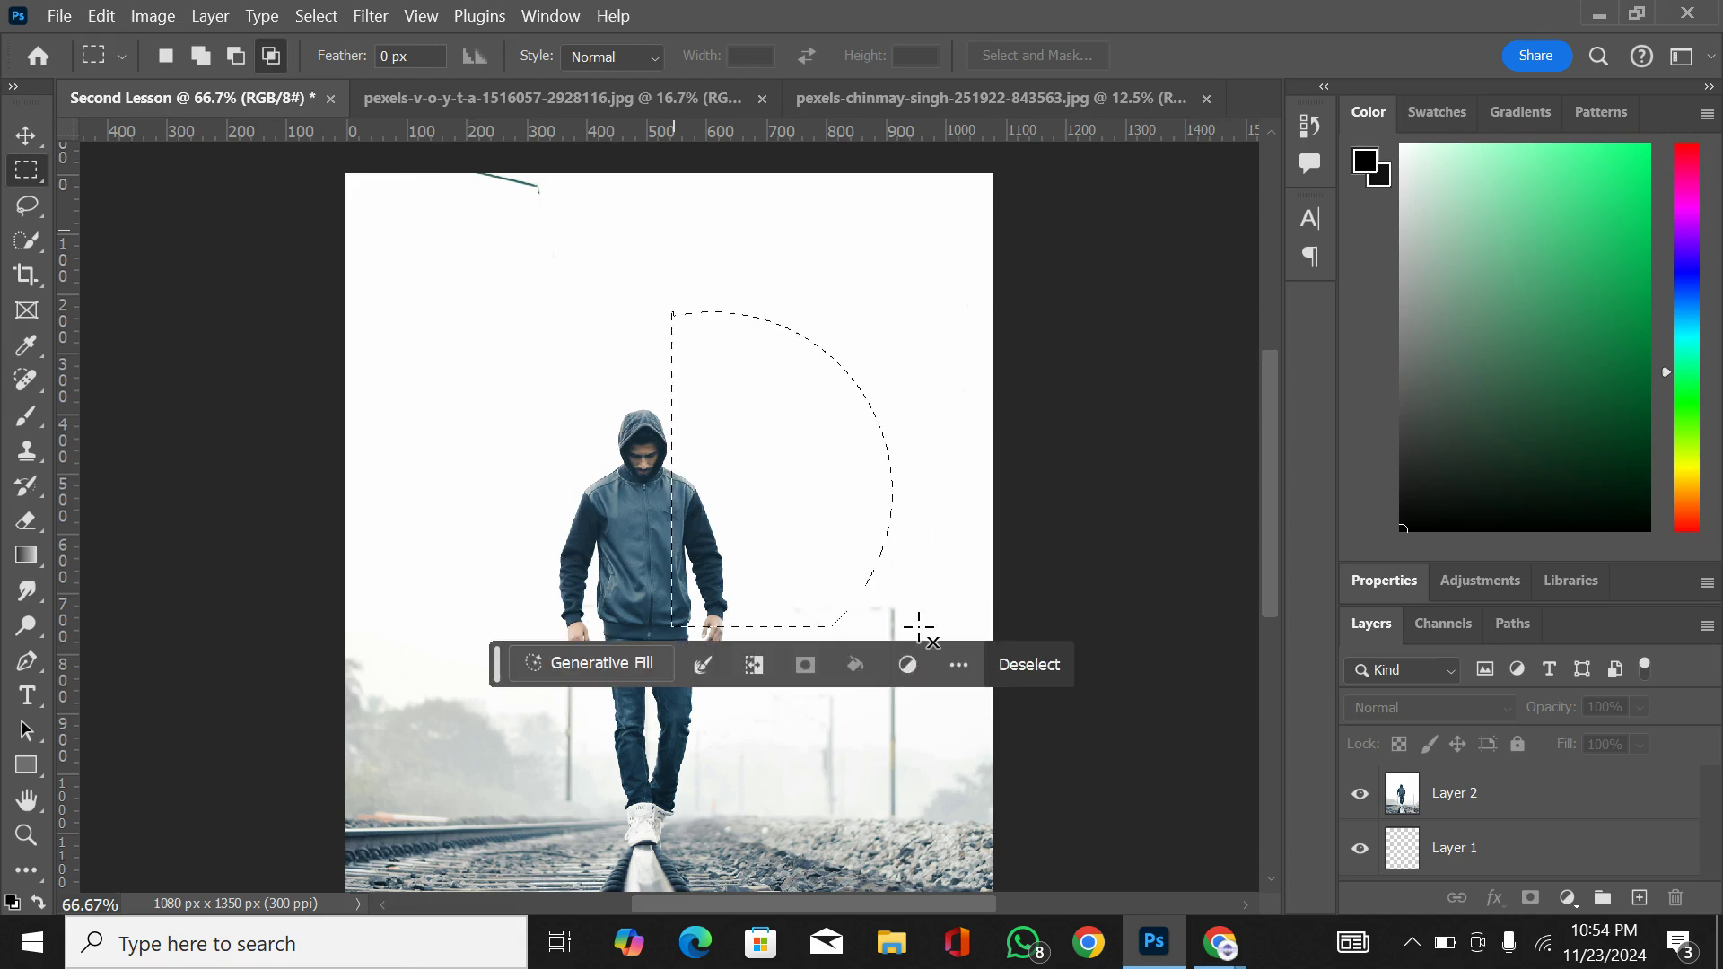
{"action": "left_click_drag", "start_coordinate": [562, 391], "coordinate": [924, 562]}
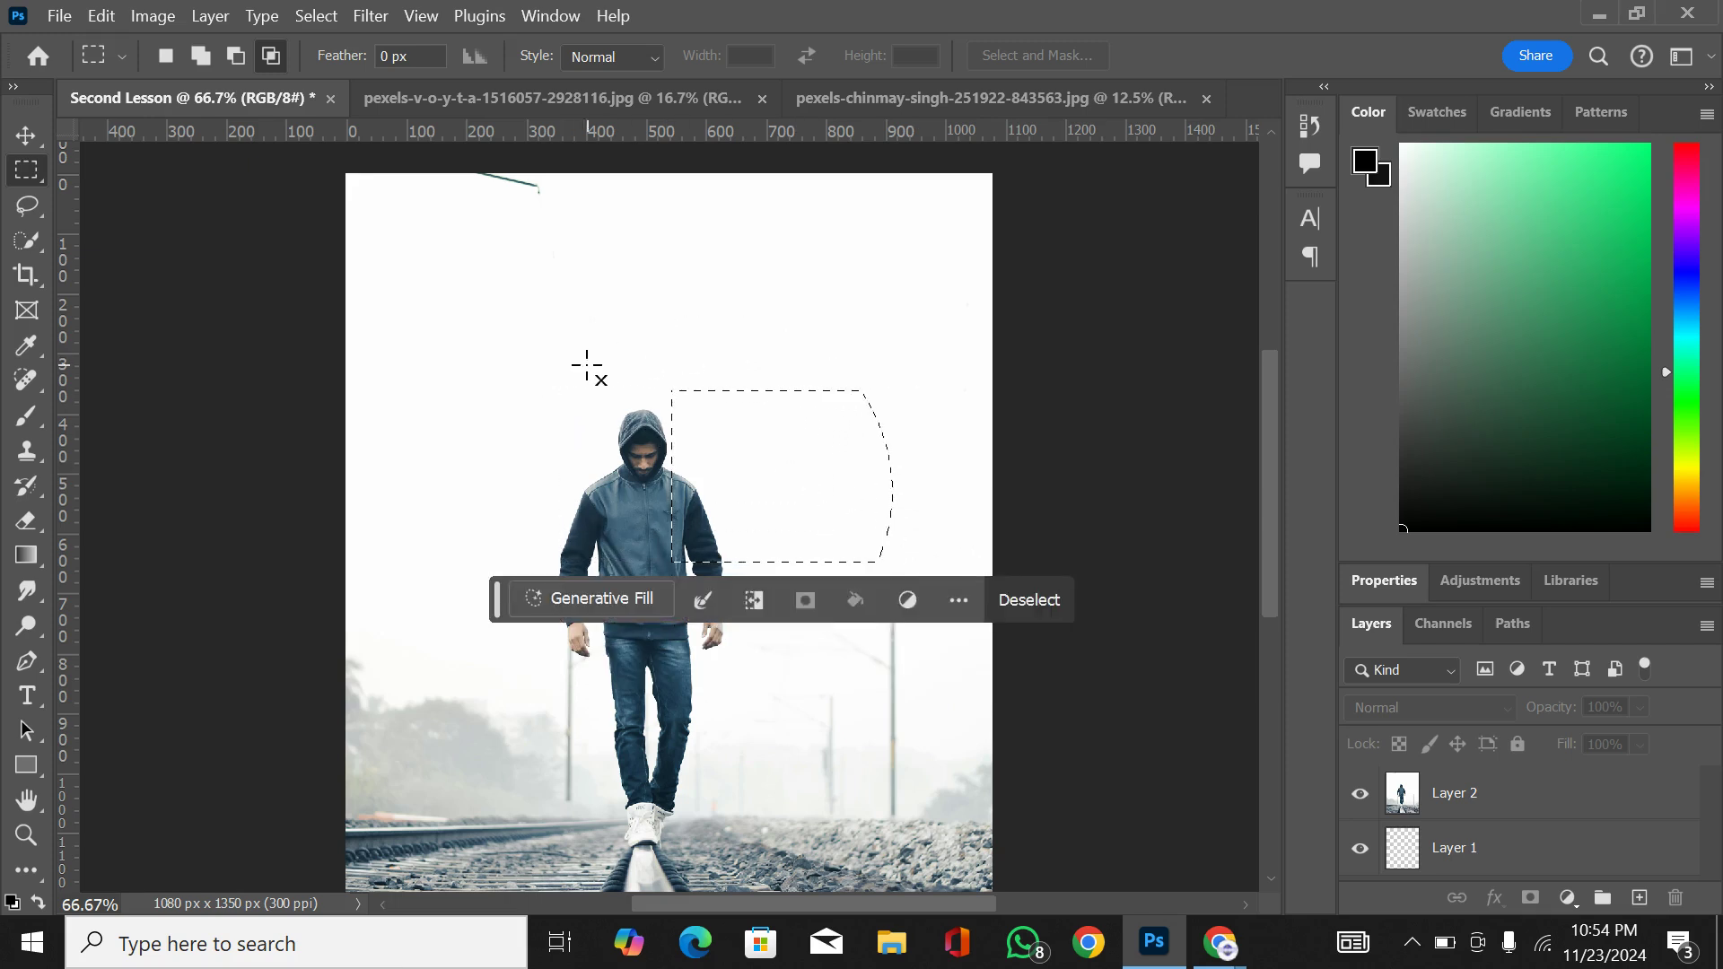
Step: Return the marquee to New selection mode, draw a rectangle around the man's head and shoulders, and deselect it
{"action": "left_click", "coordinate": [165, 56]}
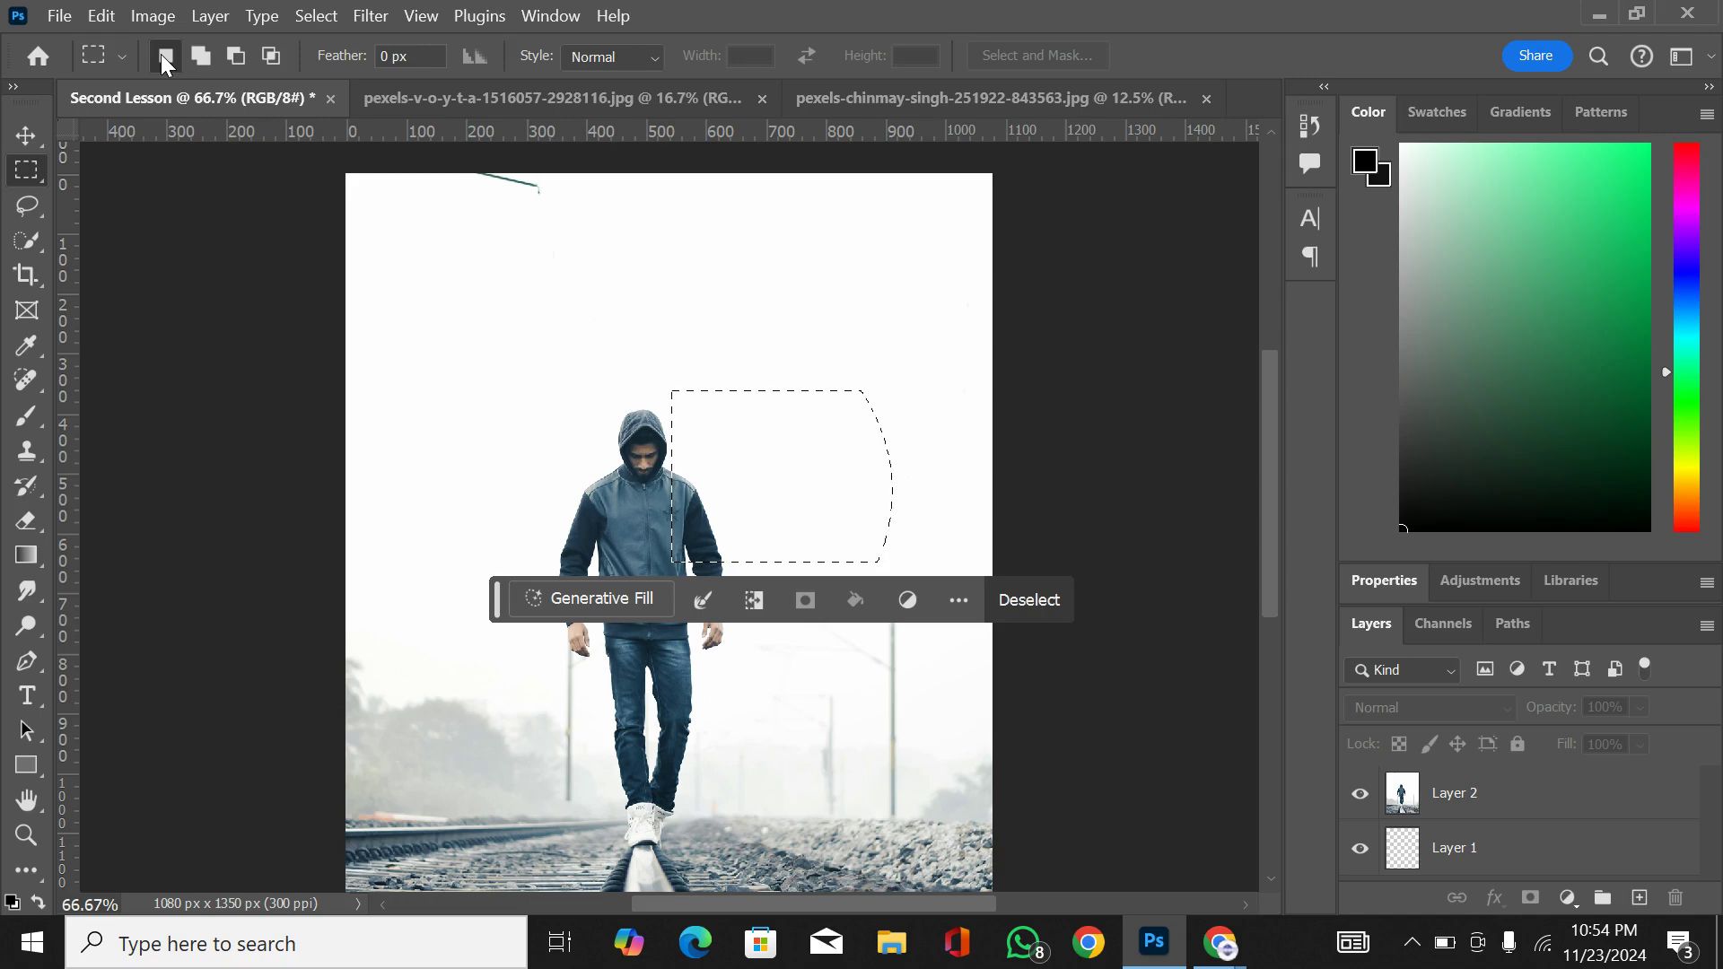
{"action": "left_click_drag", "start_coordinate": [552, 295], "coordinate": [716, 524]}
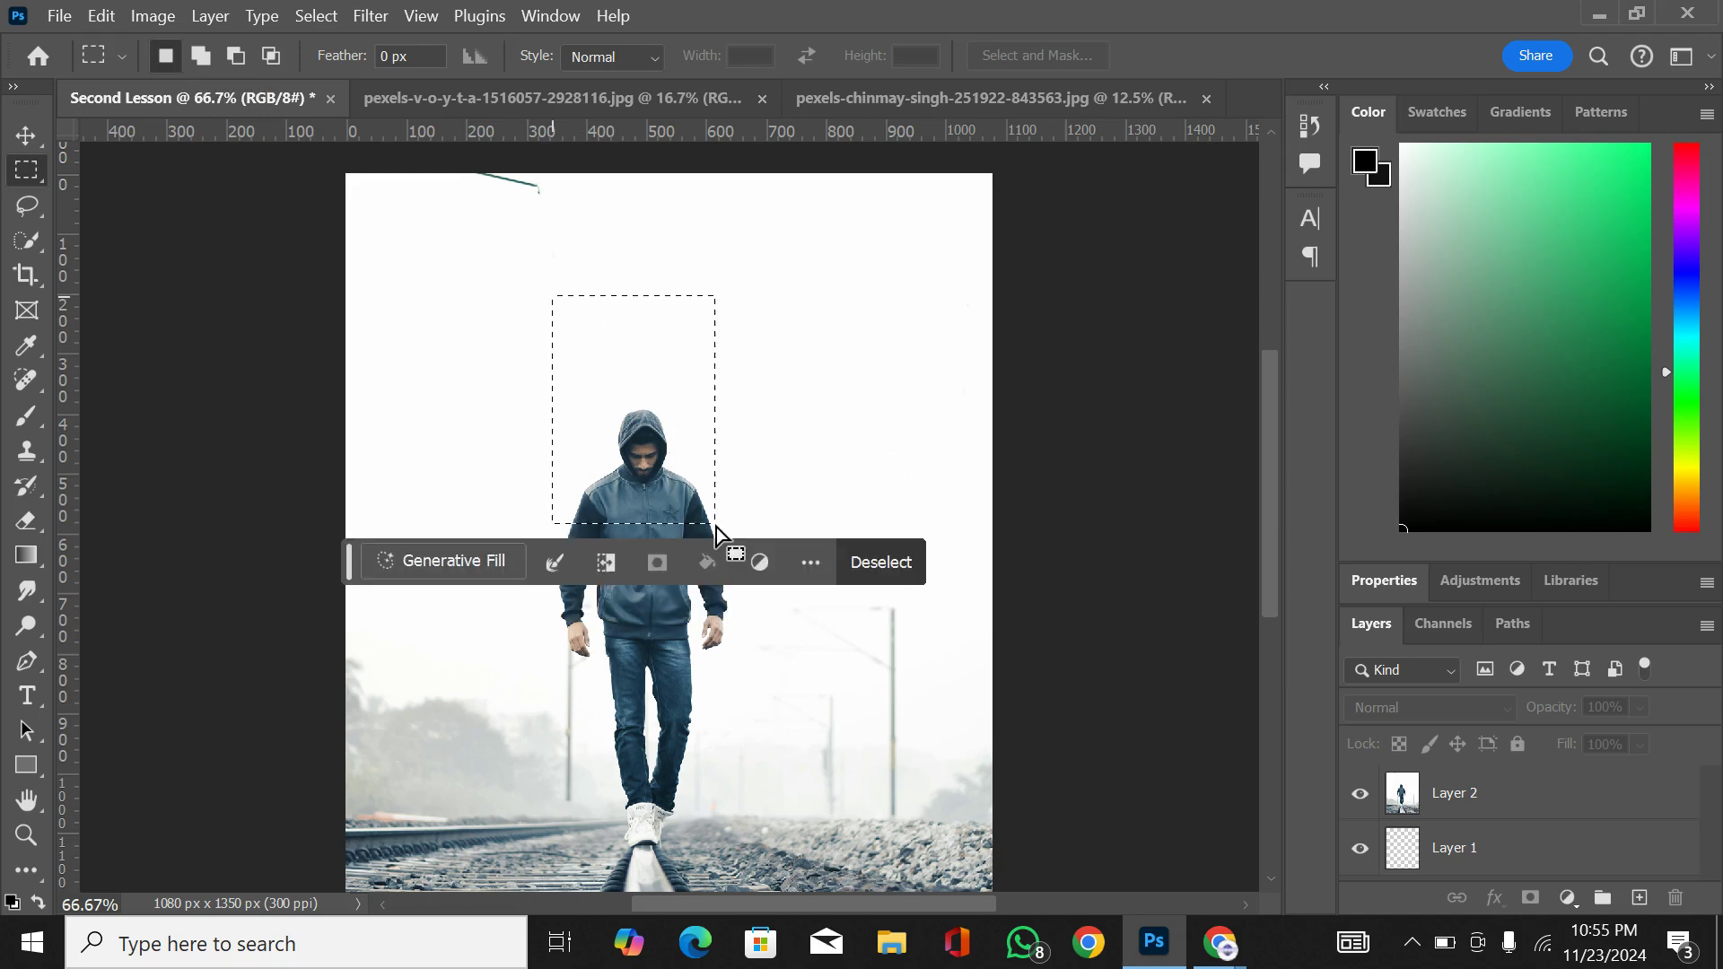
{"action": "key", "text": "ctrl+d"}
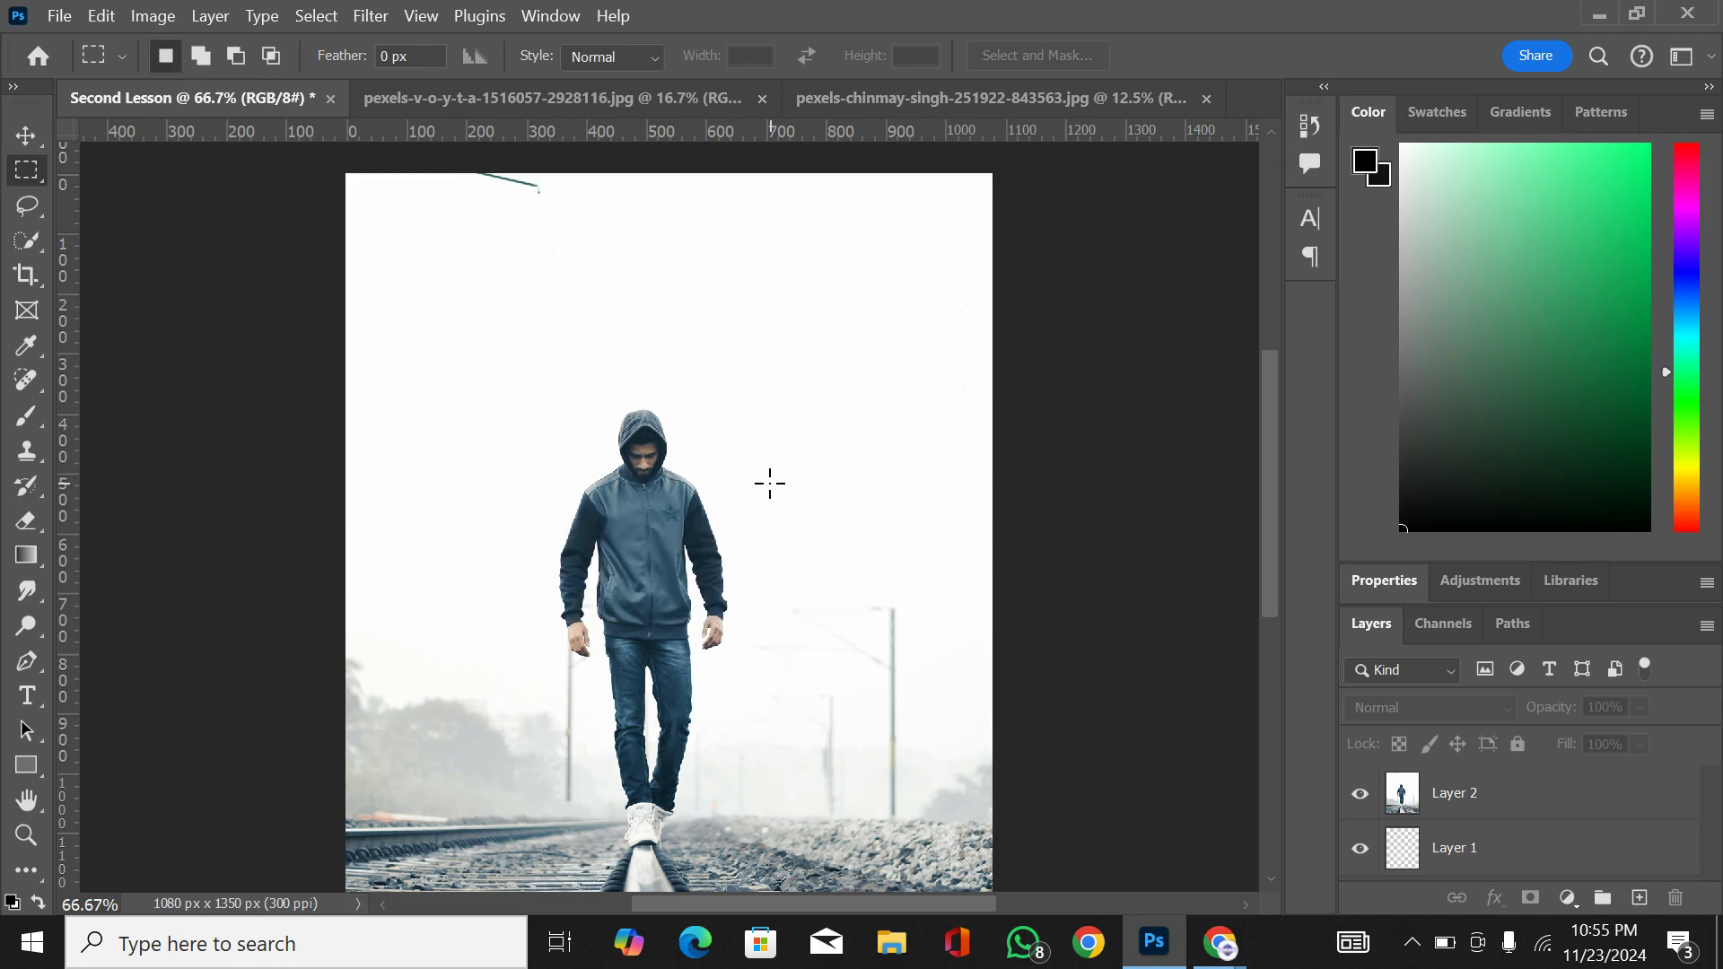
Step: Trace a loose freehand selection around the man's whole body, from hood to shoes, with the Lasso tool
{"action": "left_click", "coordinate": [30, 212]}
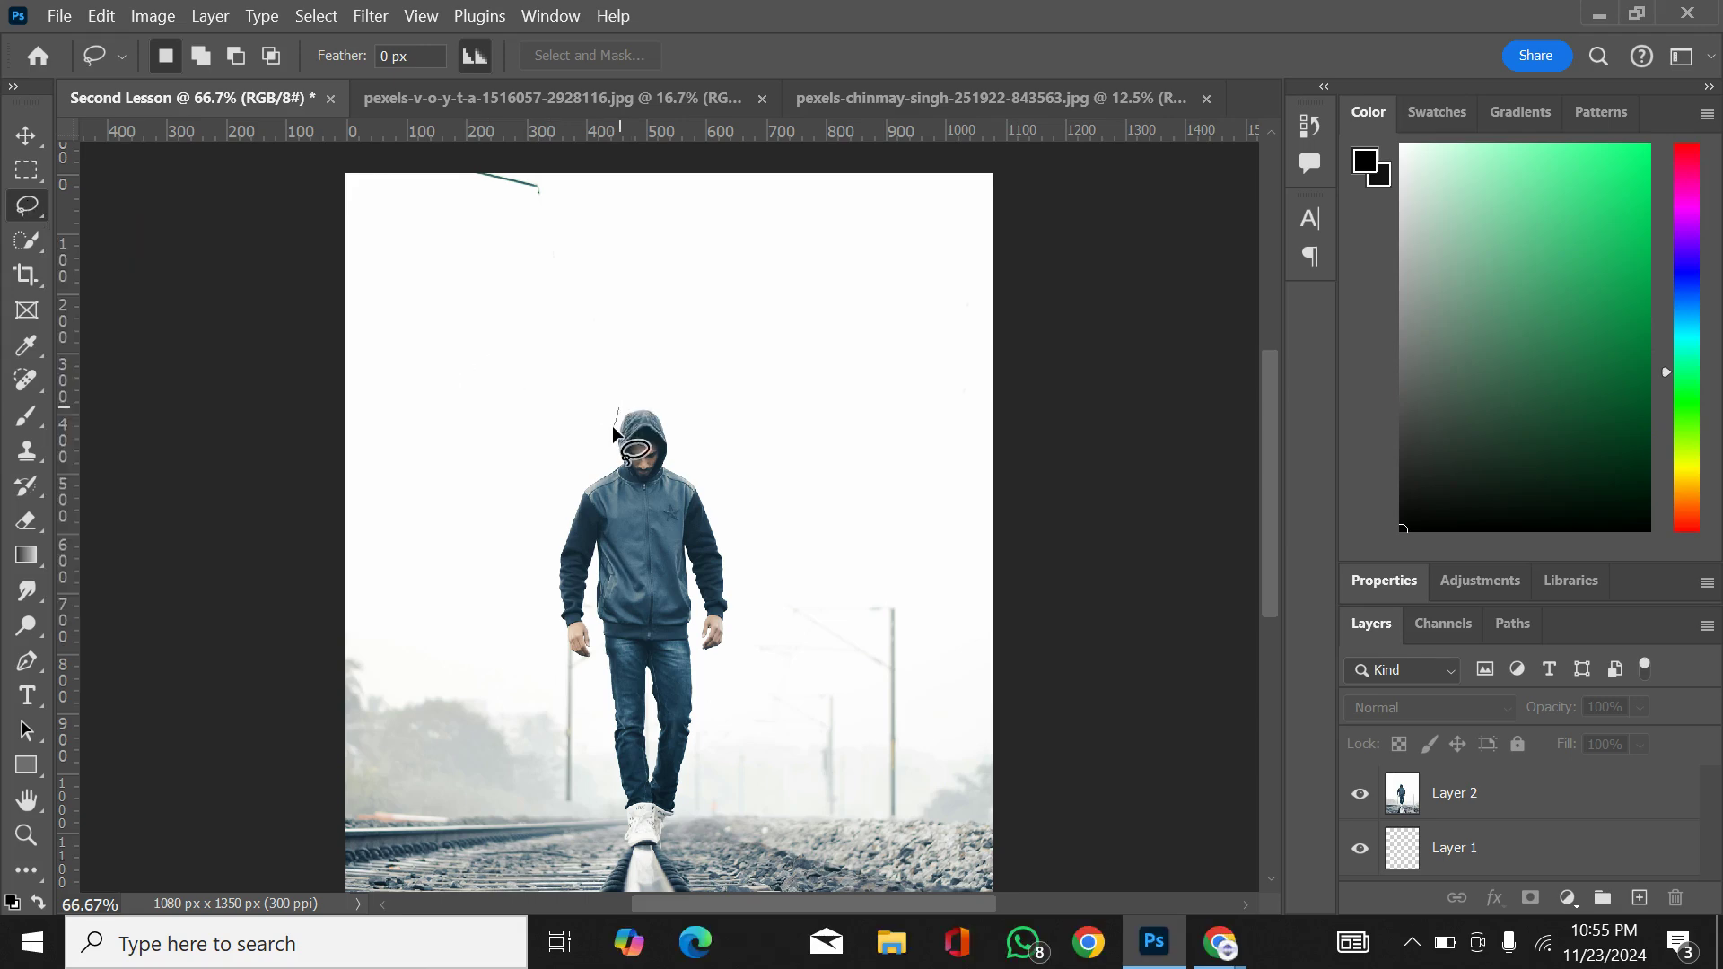
{"action": "left_click_drag", "start_coordinate": [613, 428], "coordinate": [603, 451]}
{"action": "mouse_move", "coordinate": [555, 544]}
{"action": "left_mouse_down"}
{"action": "mouse_move", "coordinate": [544, 625]}
{"action": "mouse_move", "coordinate": [573, 682]}
{"action": "left_mouse_up"}
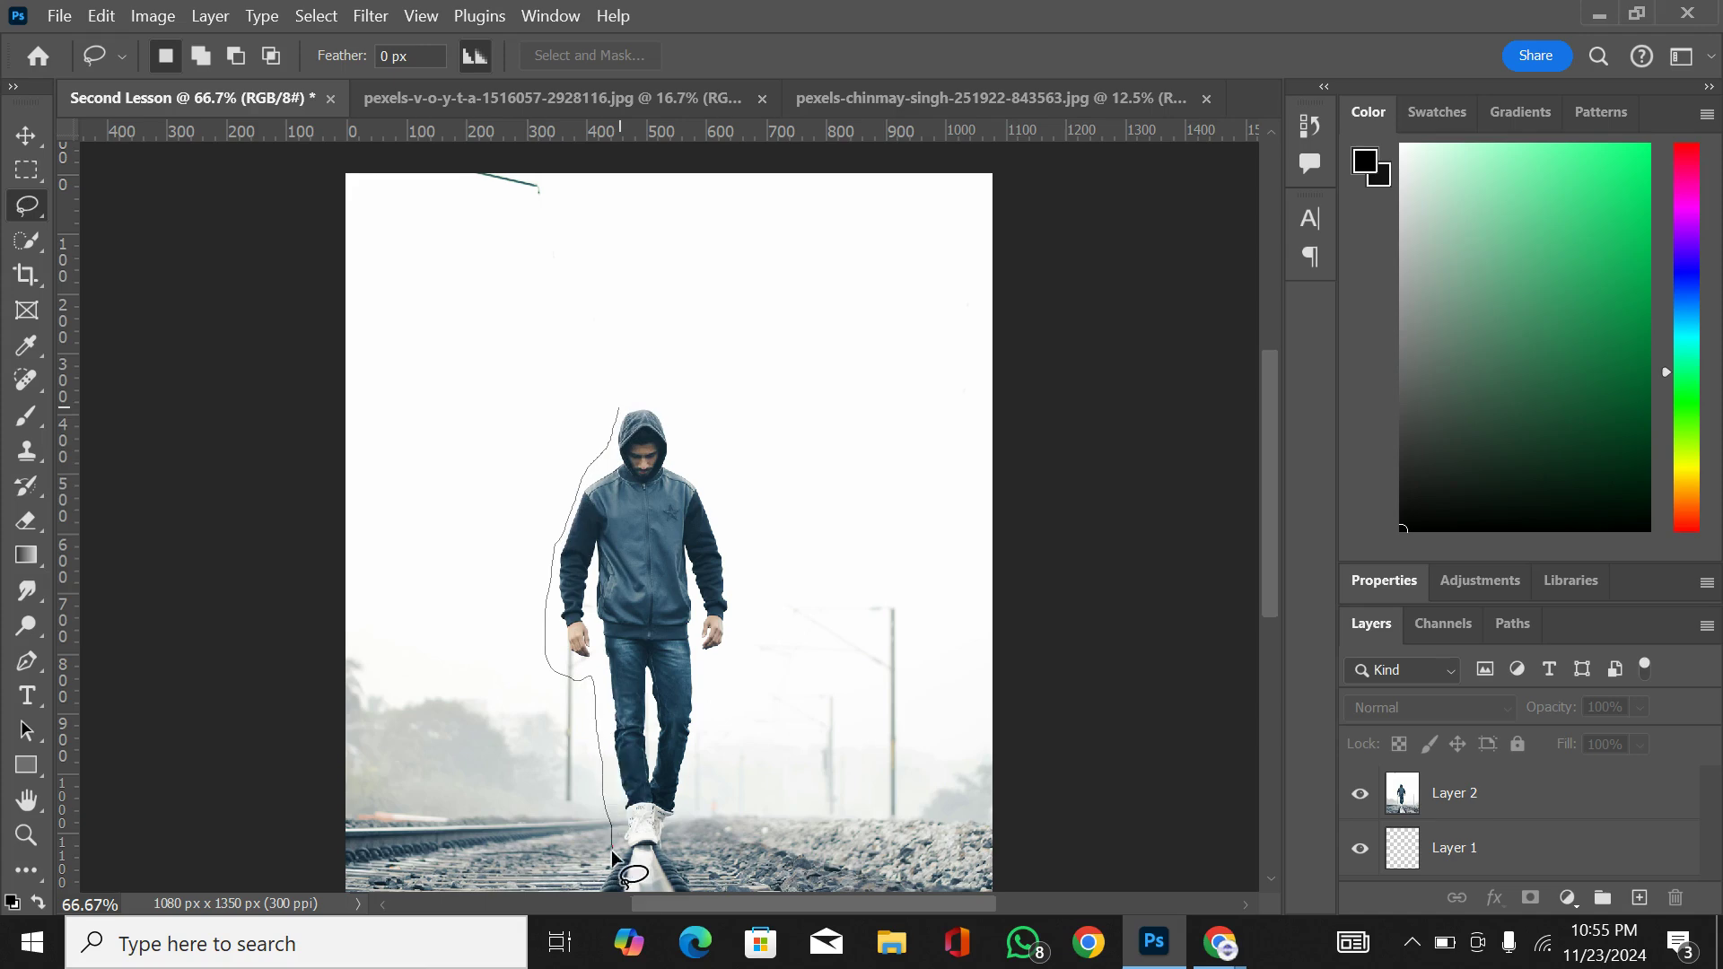
{"action": "left_click_drag", "start_coordinate": [633, 868], "coordinate": [686, 824]}
{"action": "left_click_drag", "start_coordinate": [691, 756], "coordinate": [701, 688]}
{"action": "mouse_move", "coordinate": [736, 540]}
{"action": "left_mouse_down"}
{"action": "mouse_move", "coordinate": [718, 481]}
{"action": "mouse_move", "coordinate": [624, 408]}
{"action": "left_mouse_up"}
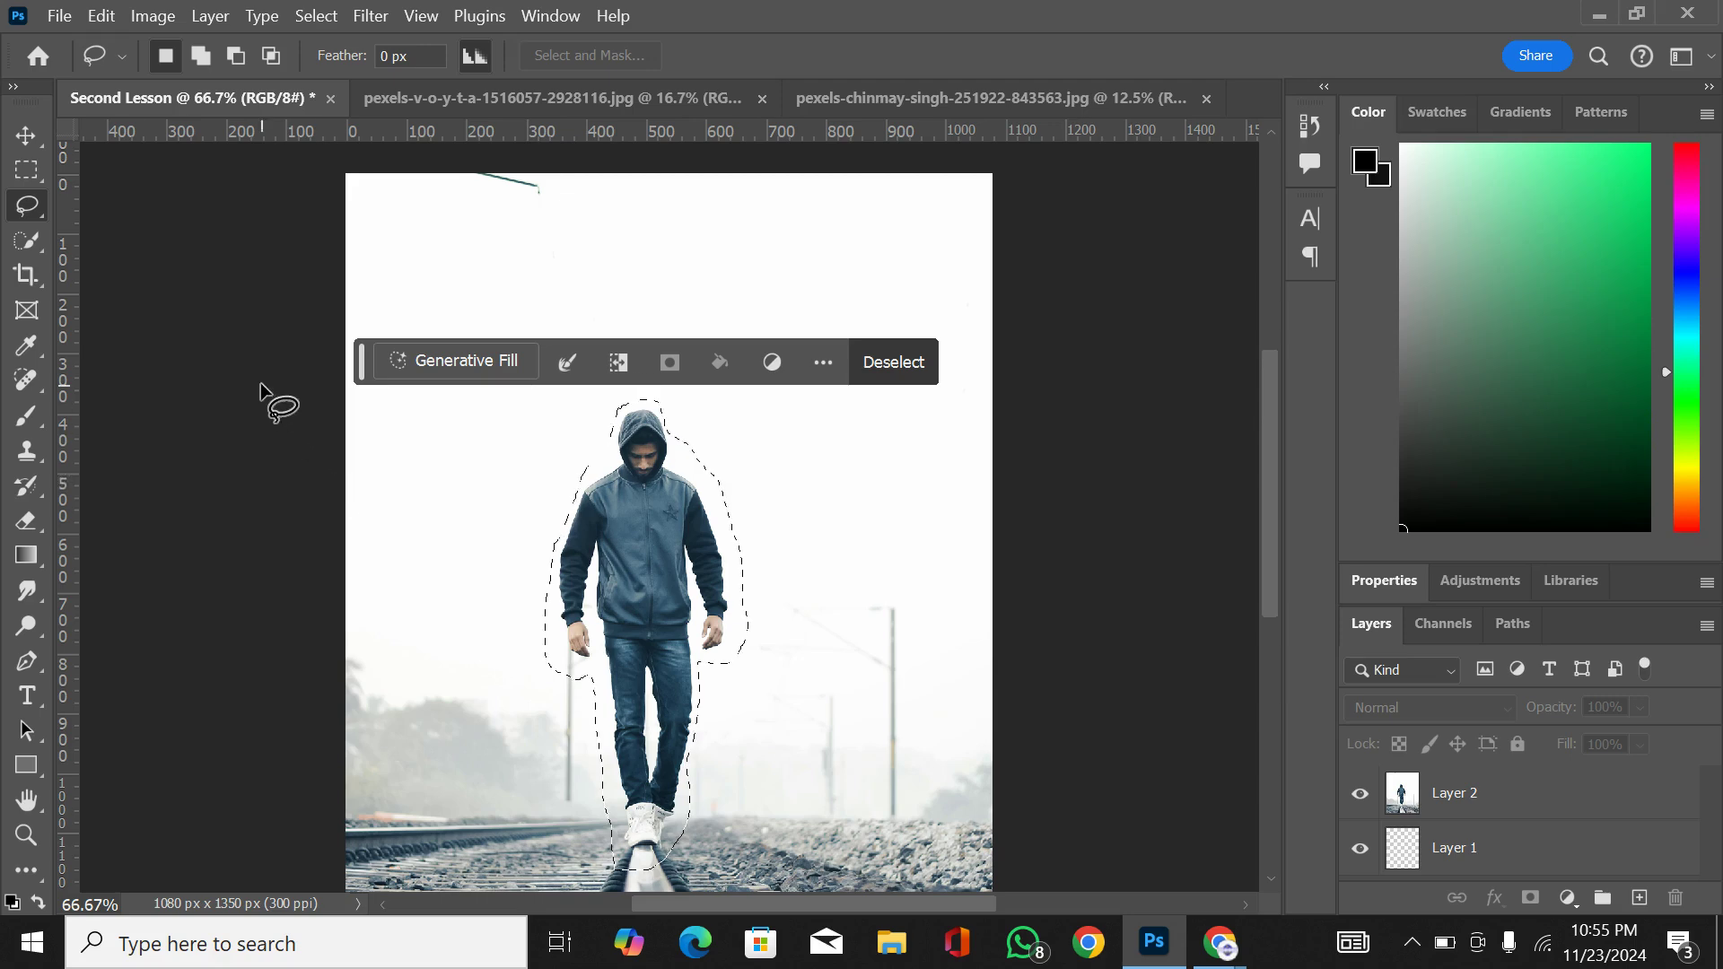
Step: Try a two-point Polygonal Lasso selection in the empty area beside the man, and make Layer 2 the active layer
{"action": "right_click", "coordinate": [25, 211]}
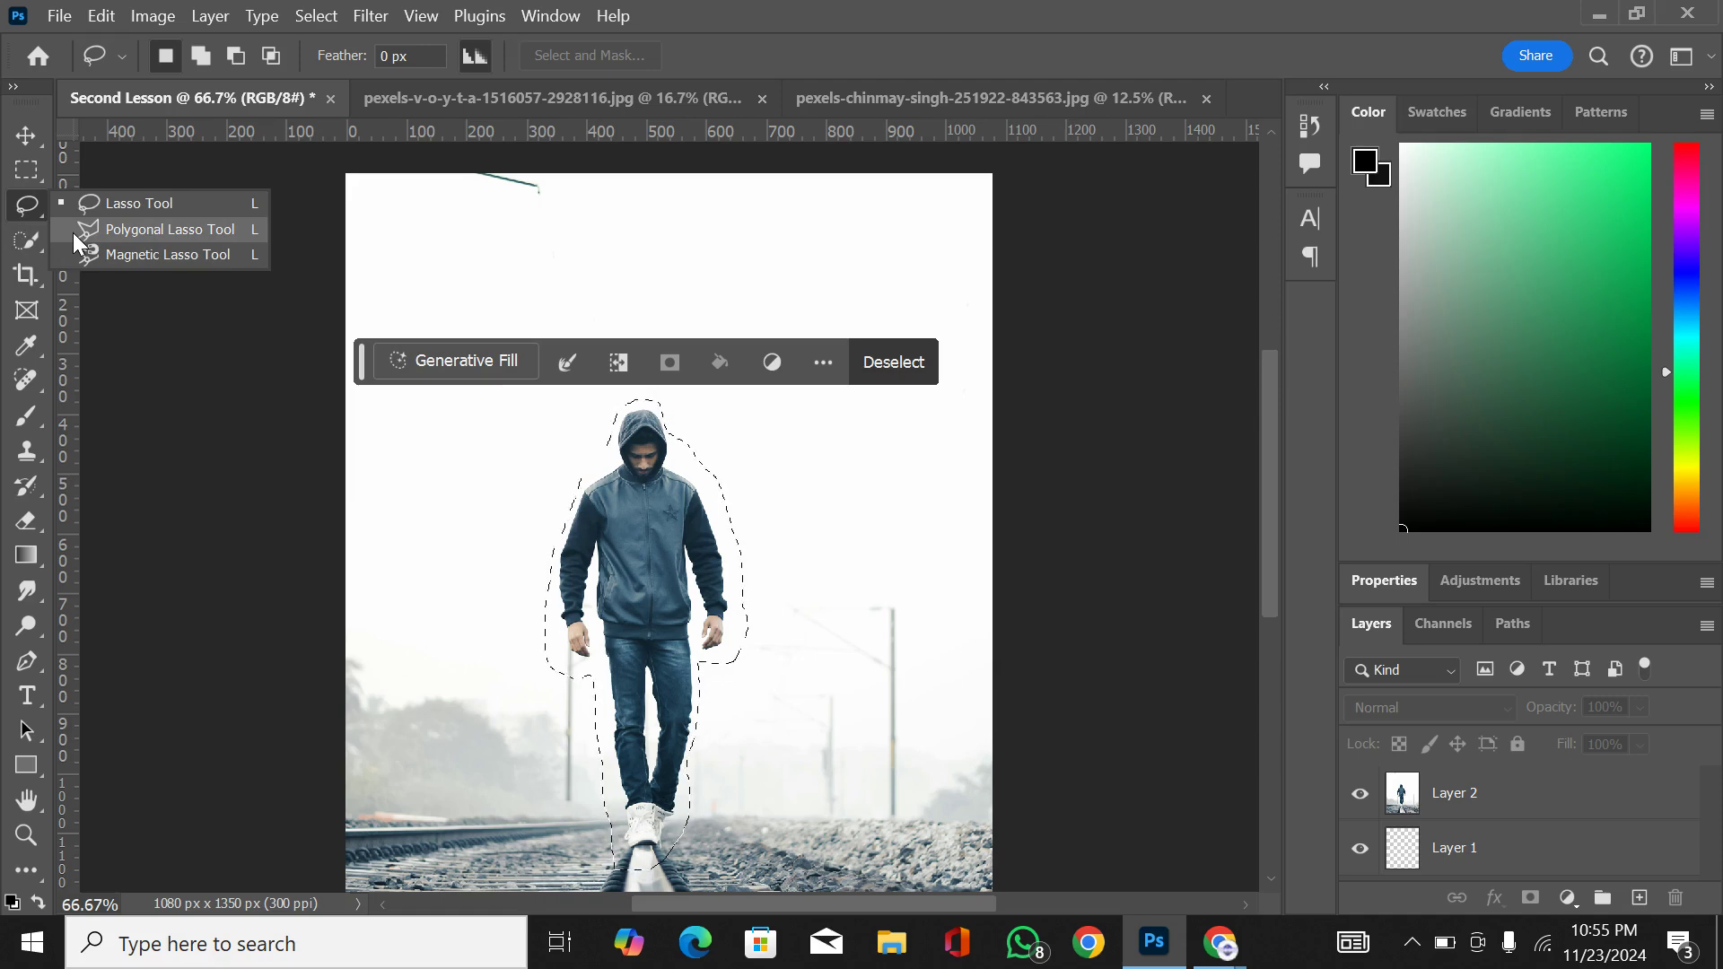
{"action": "left_click", "coordinate": [158, 229]}
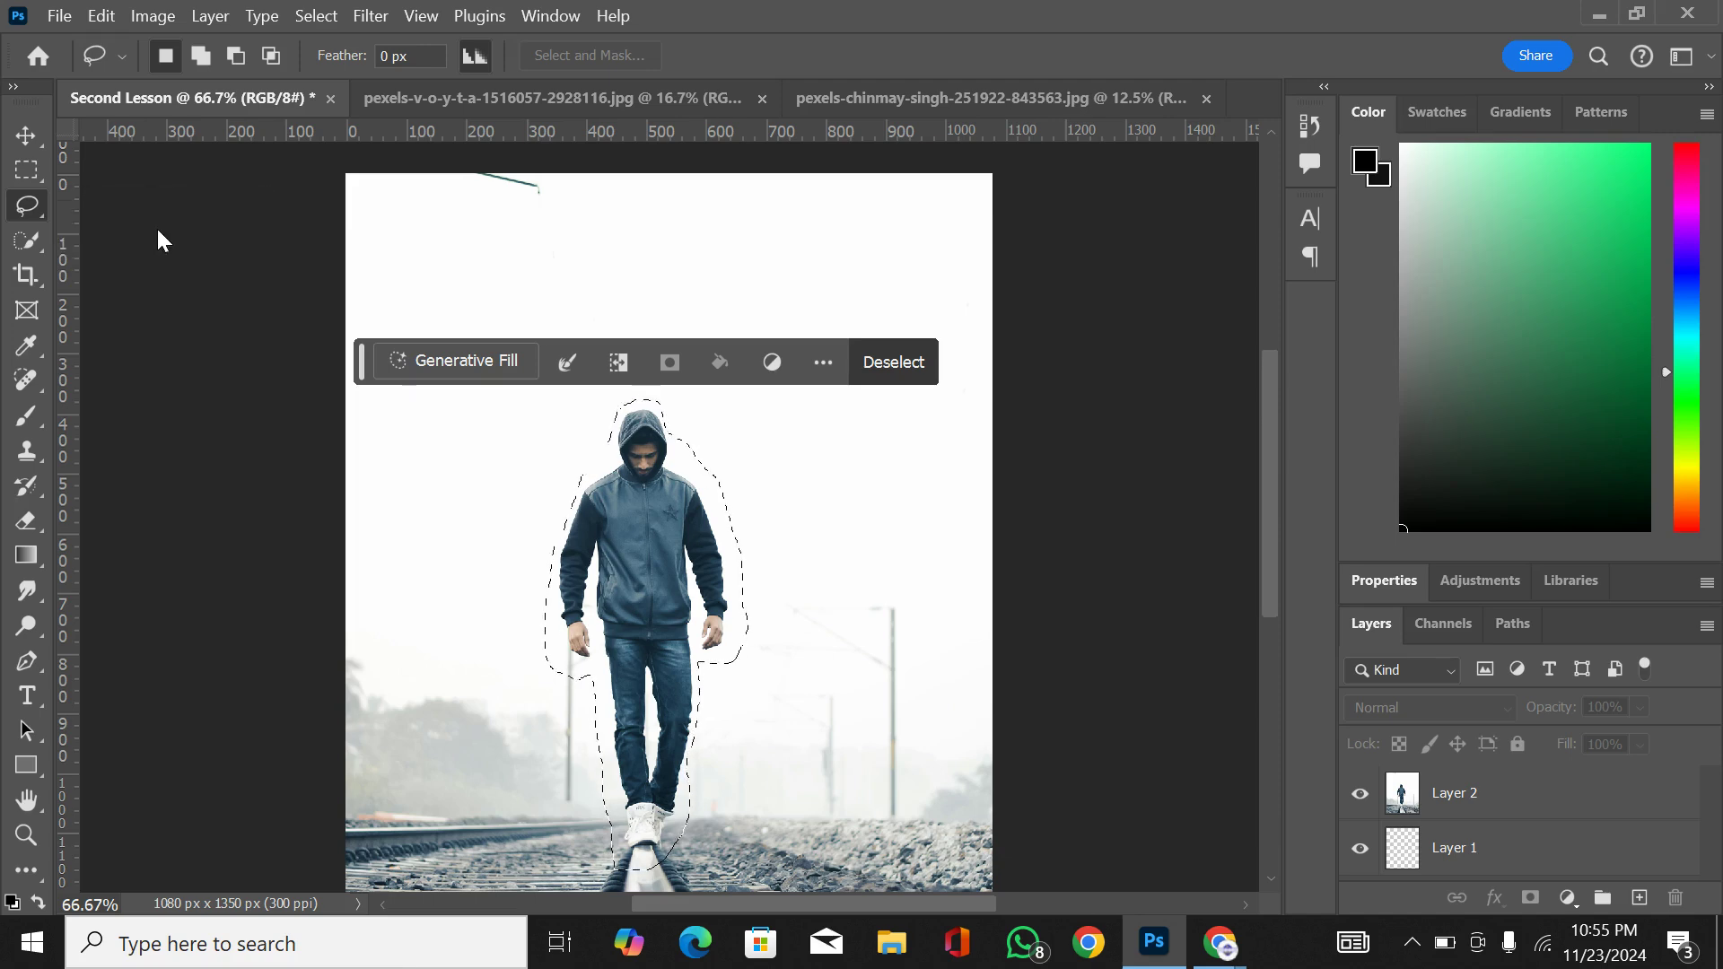
{"action": "left_click", "coordinate": [487, 465]}
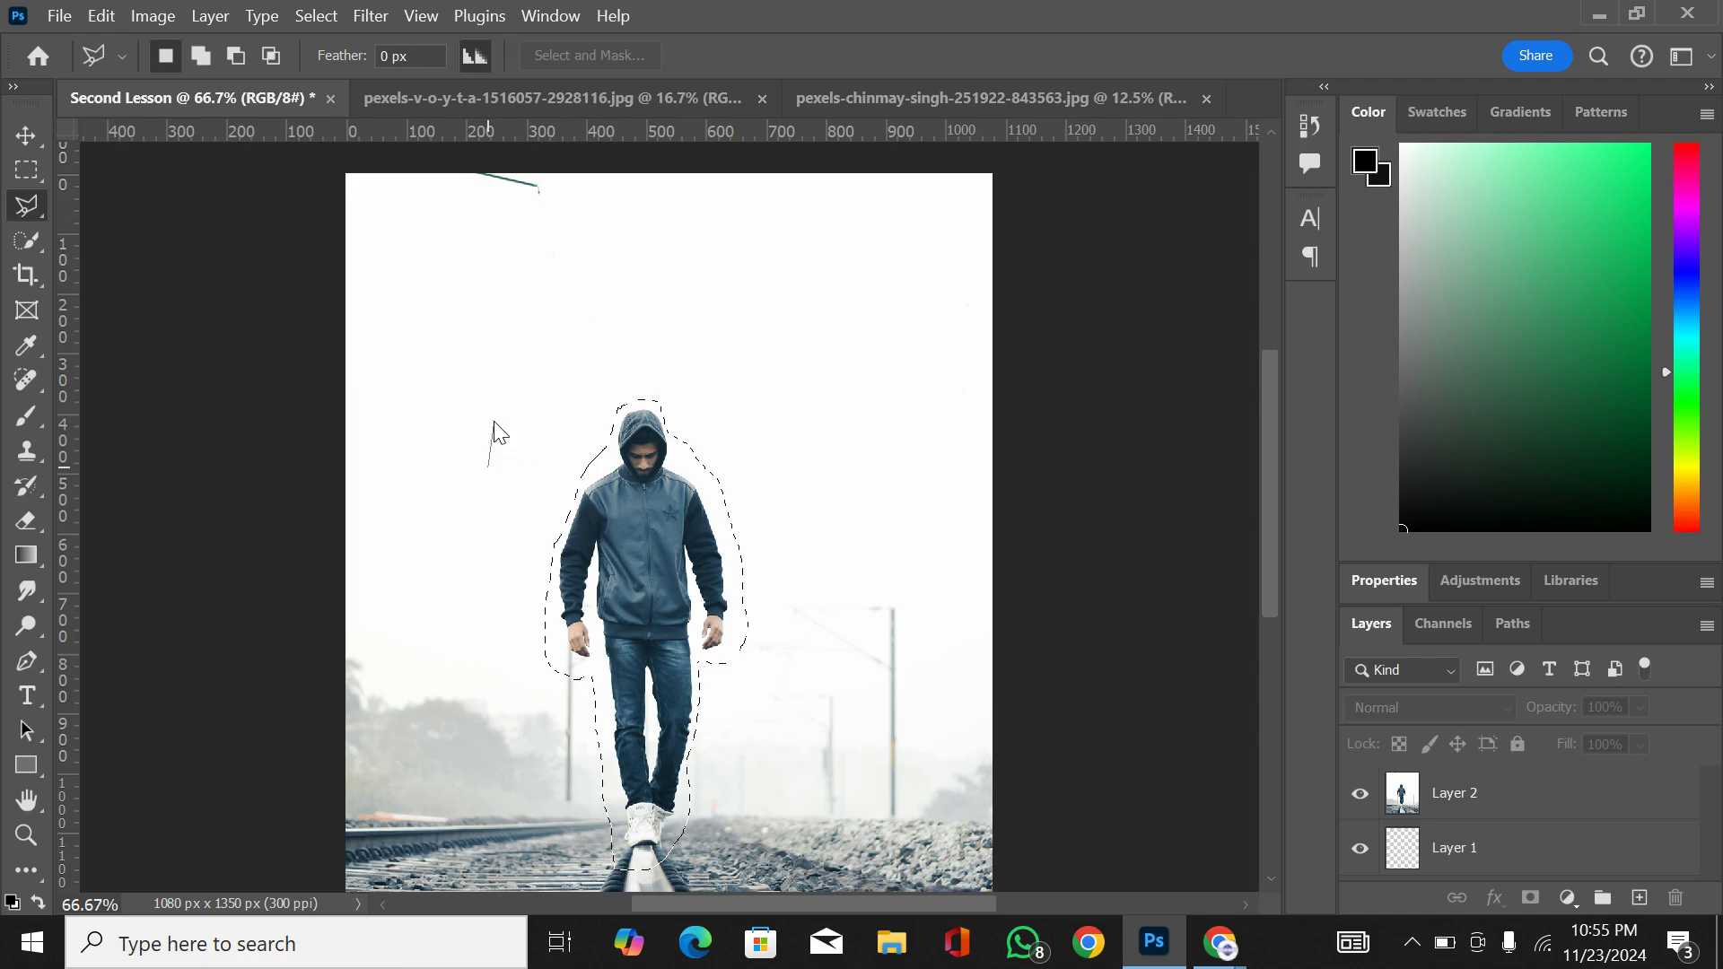
{"action": "double_click", "coordinate": [494, 421]}
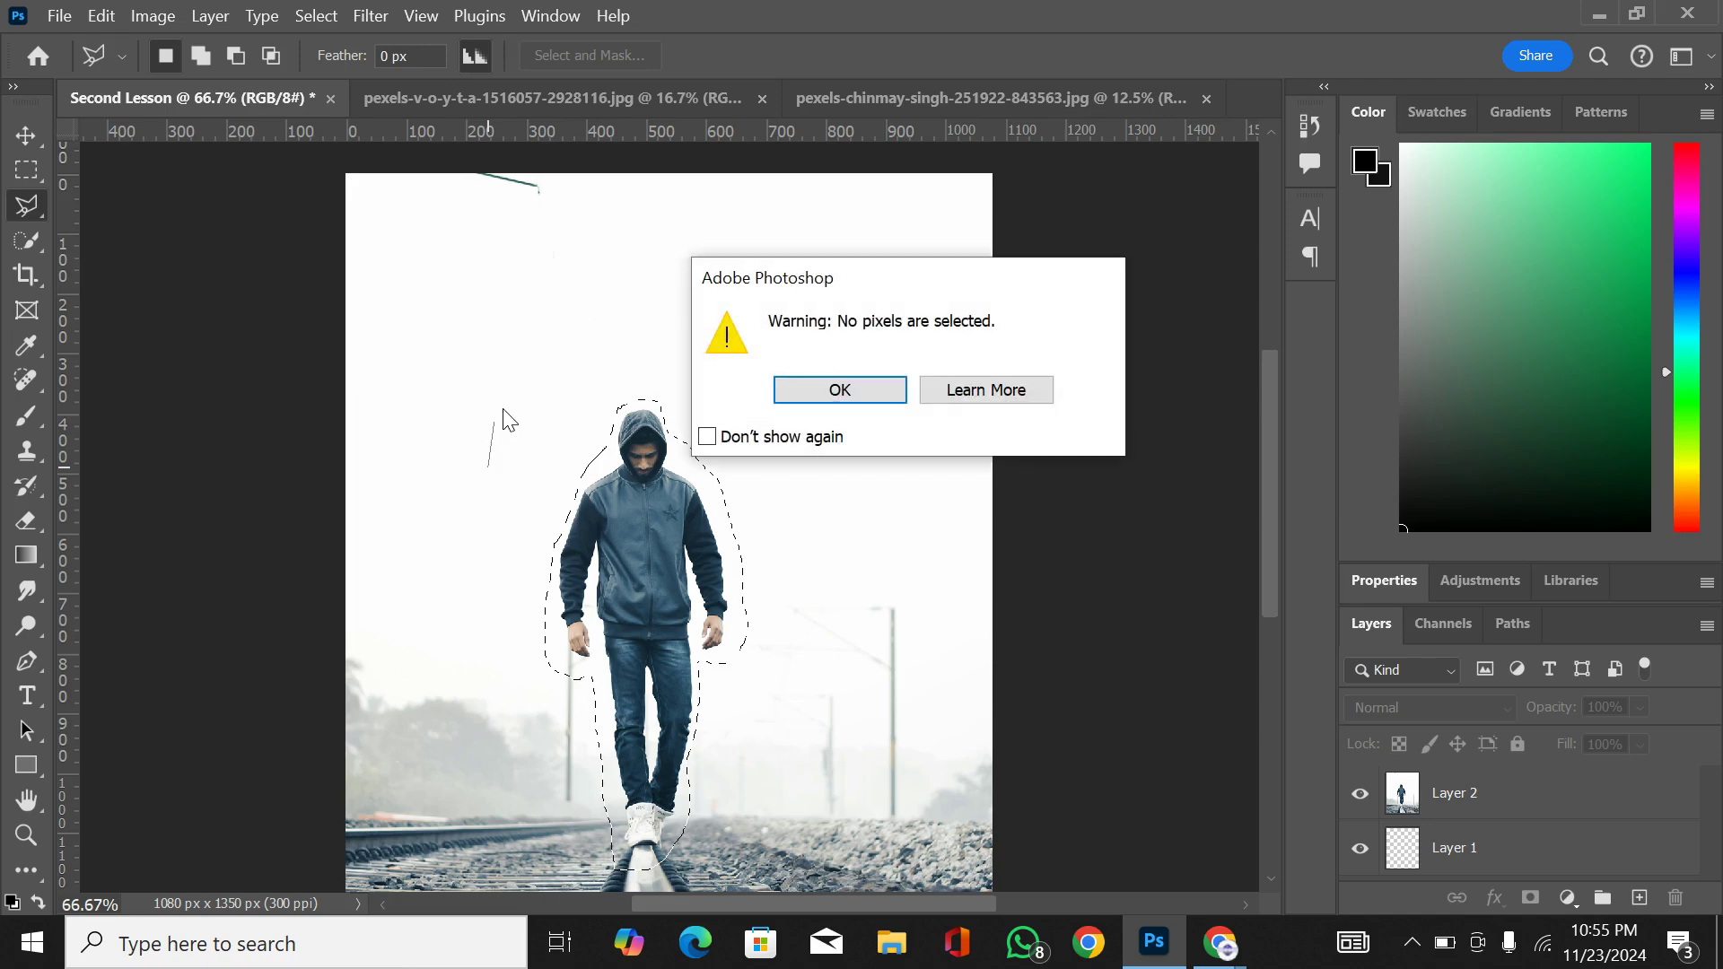
{"action": "left_click", "coordinate": [809, 391]}
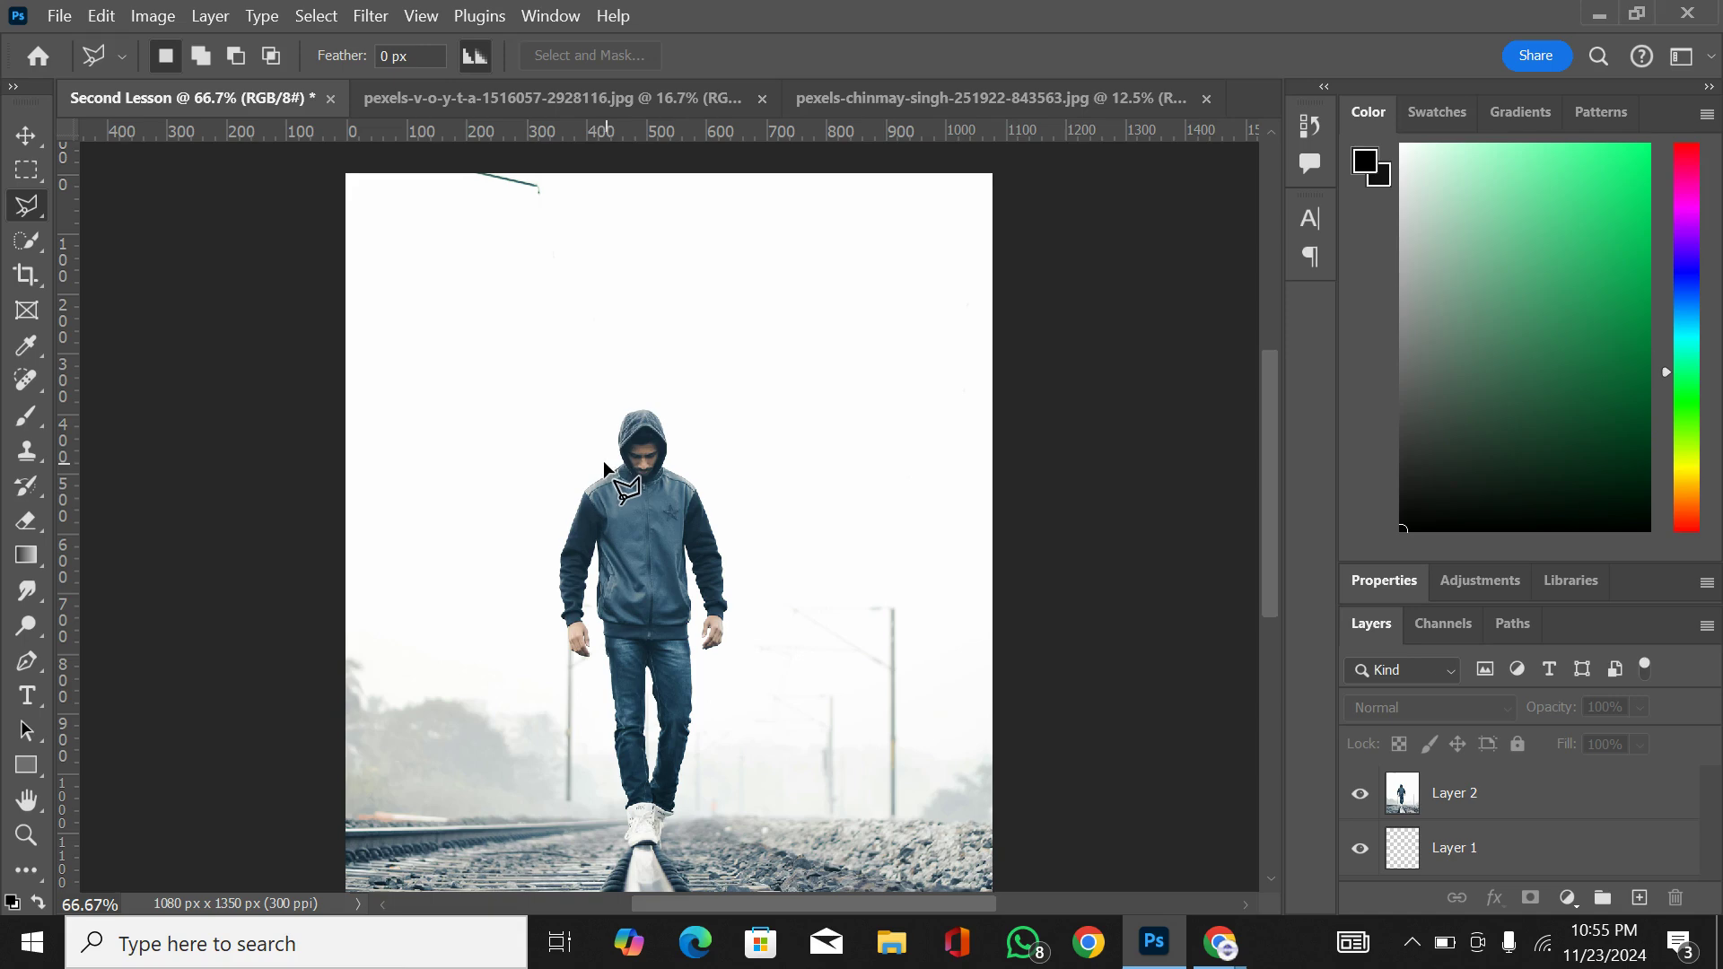
{"action": "left_click", "coordinate": [1519, 807]}
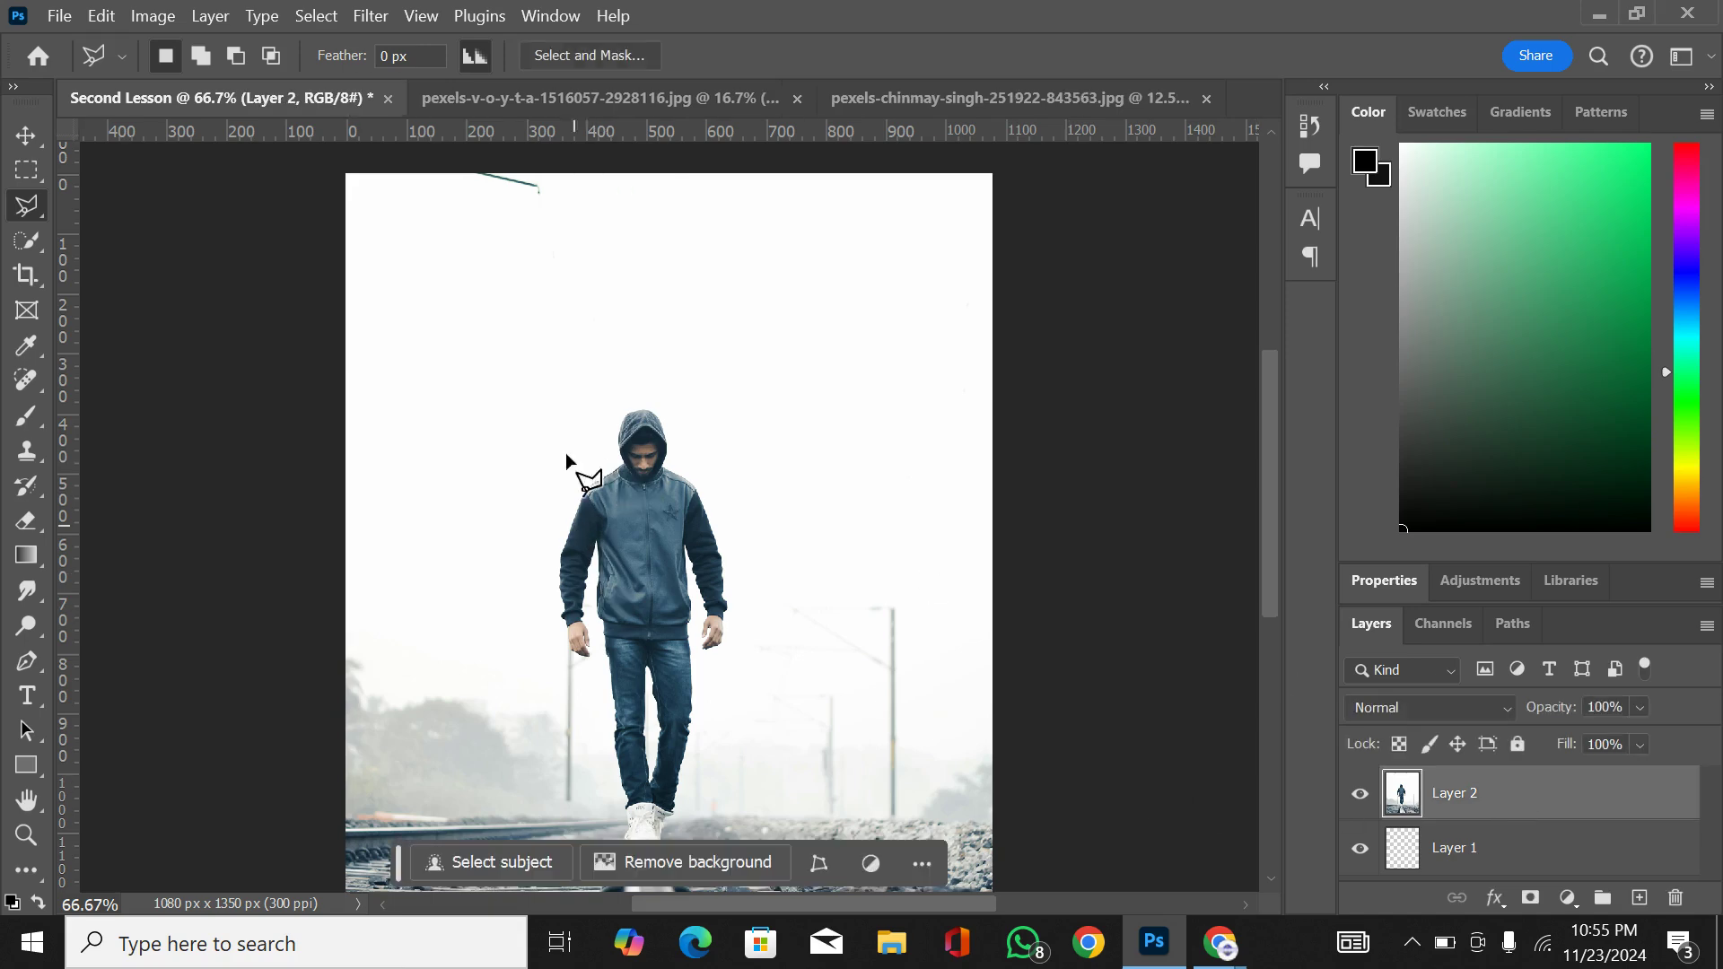
Step: Outline the man's hood and one arm down to the hand with the Polygonal Lasso, close the selection across his chest, and deselect it
{"action": "left_click", "coordinate": [621, 459]}
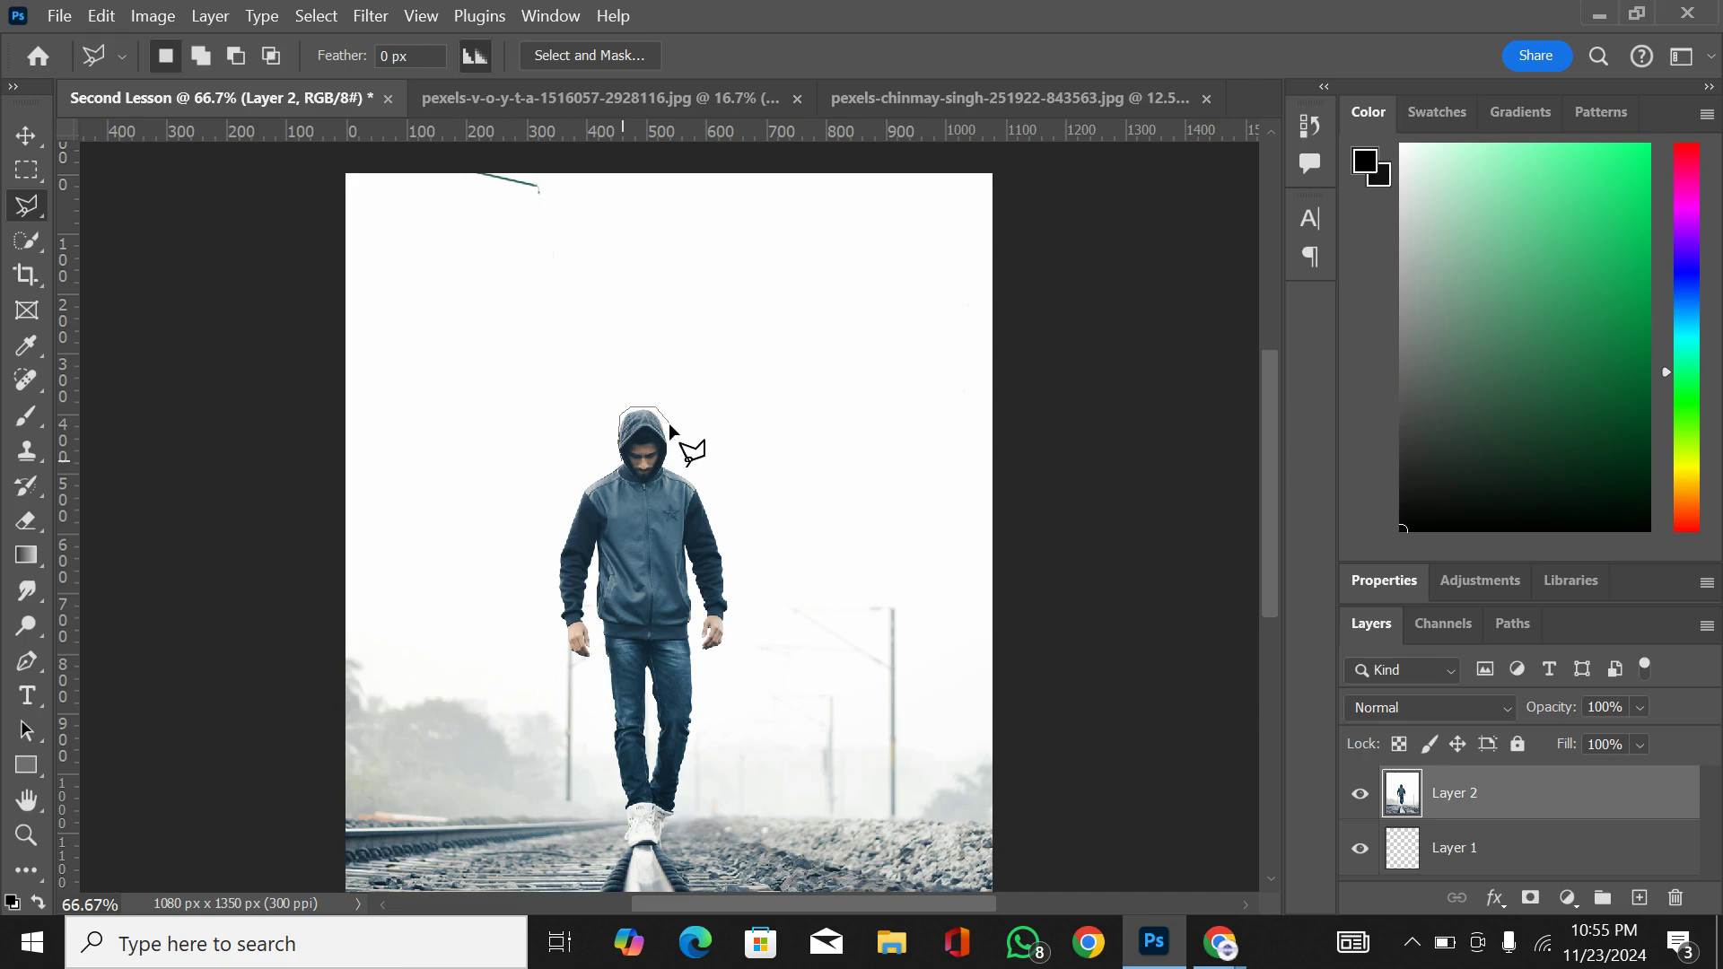
{"action": "left_click", "coordinate": [700, 474]}
{"action": "left_click", "coordinate": [715, 503]}
{"action": "left_click", "coordinate": [734, 567]}
{"action": "left_click", "coordinate": [698, 658]}
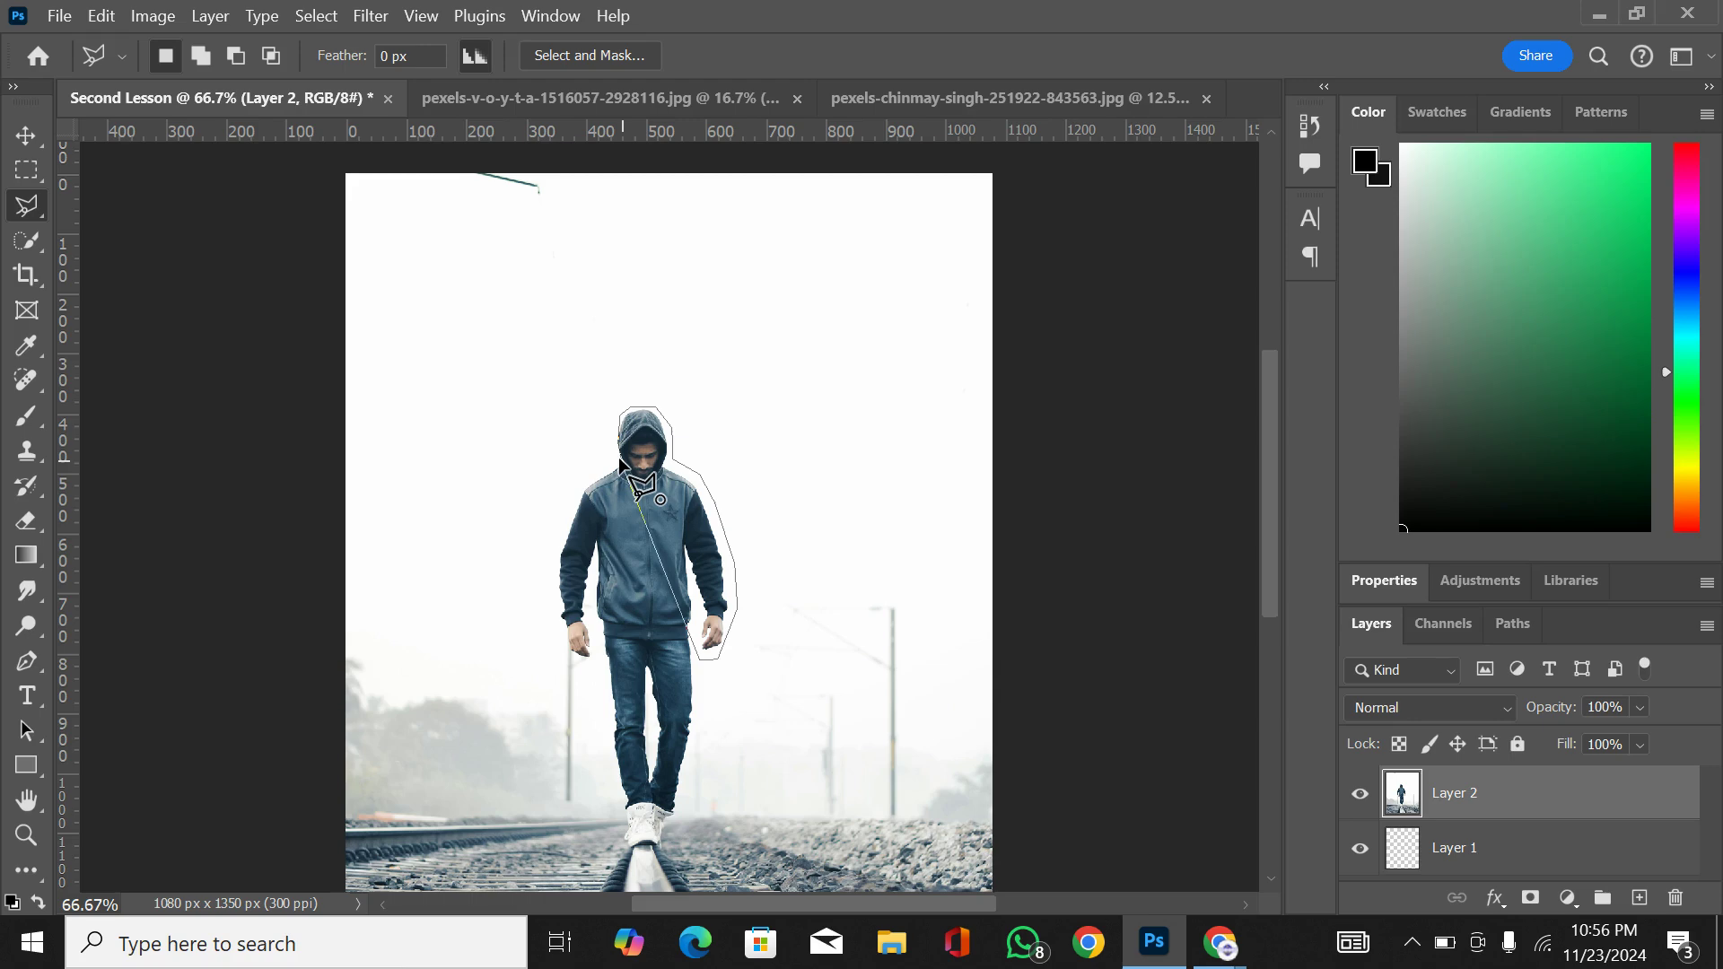
{"action": "left_click", "coordinate": [635, 498]}
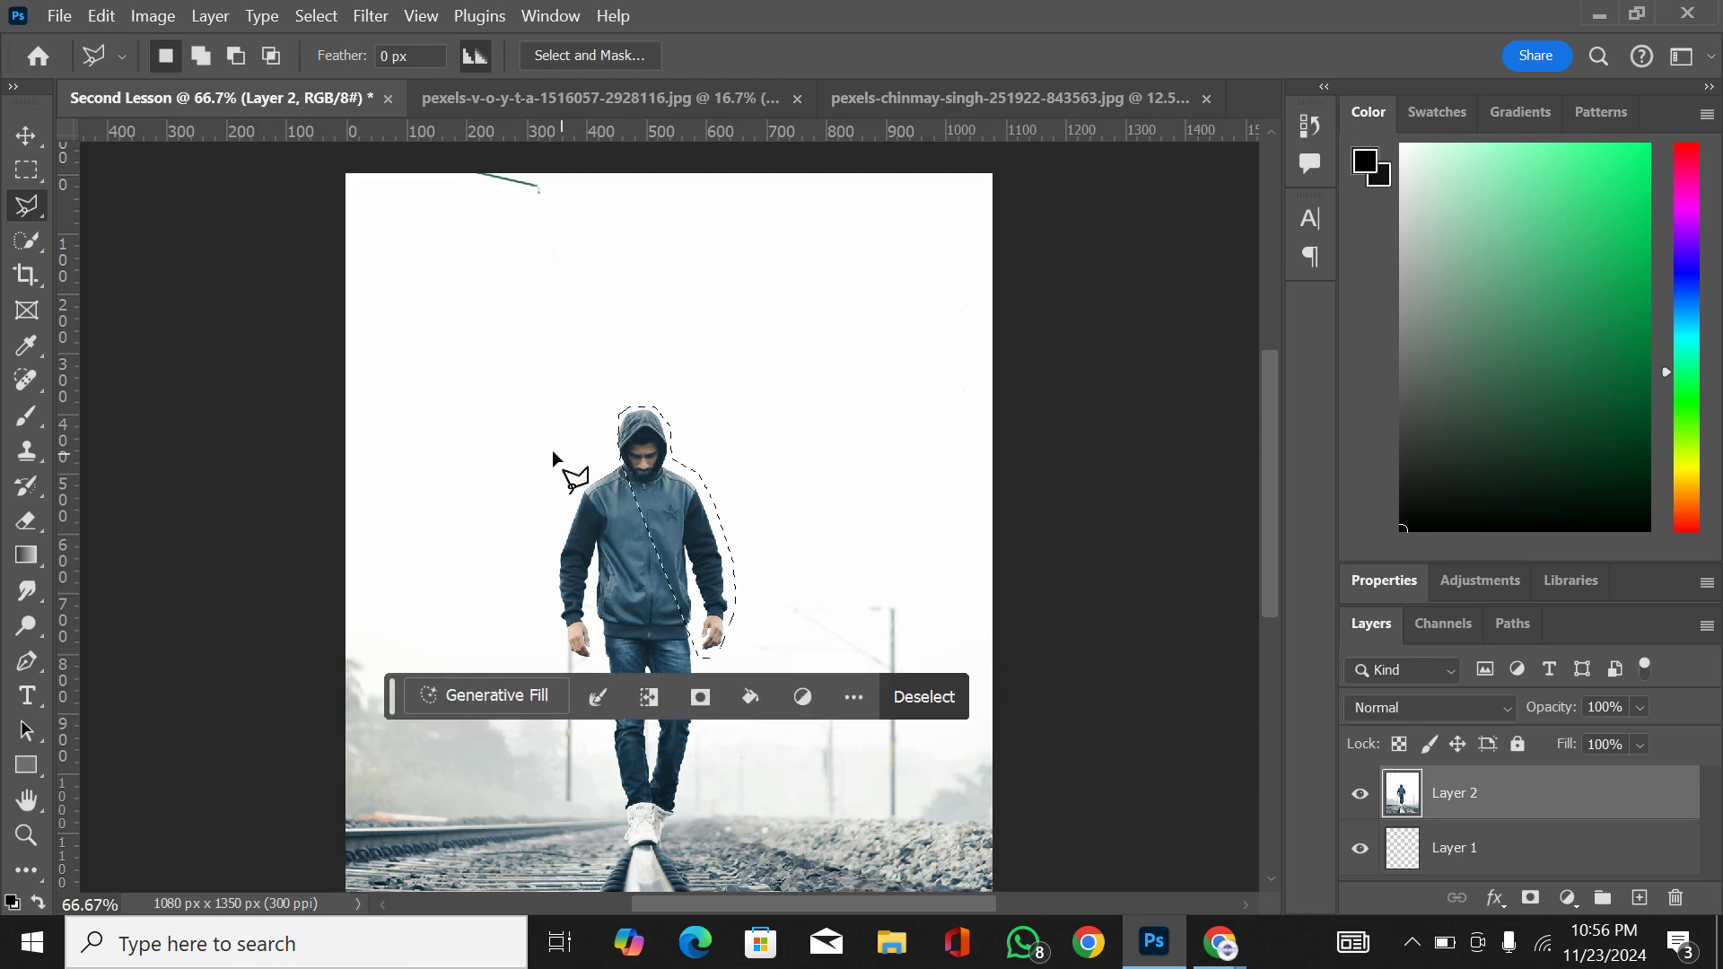
{"action": "key", "text": "ctrl+d"}
Step: Draw a four-sided Polygonal Lasso selection above the man's hood and deselect it
{"action": "left_click", "coordinate": [551, 350]}
{"action": "left_click", "coordinate": [727, 339]}
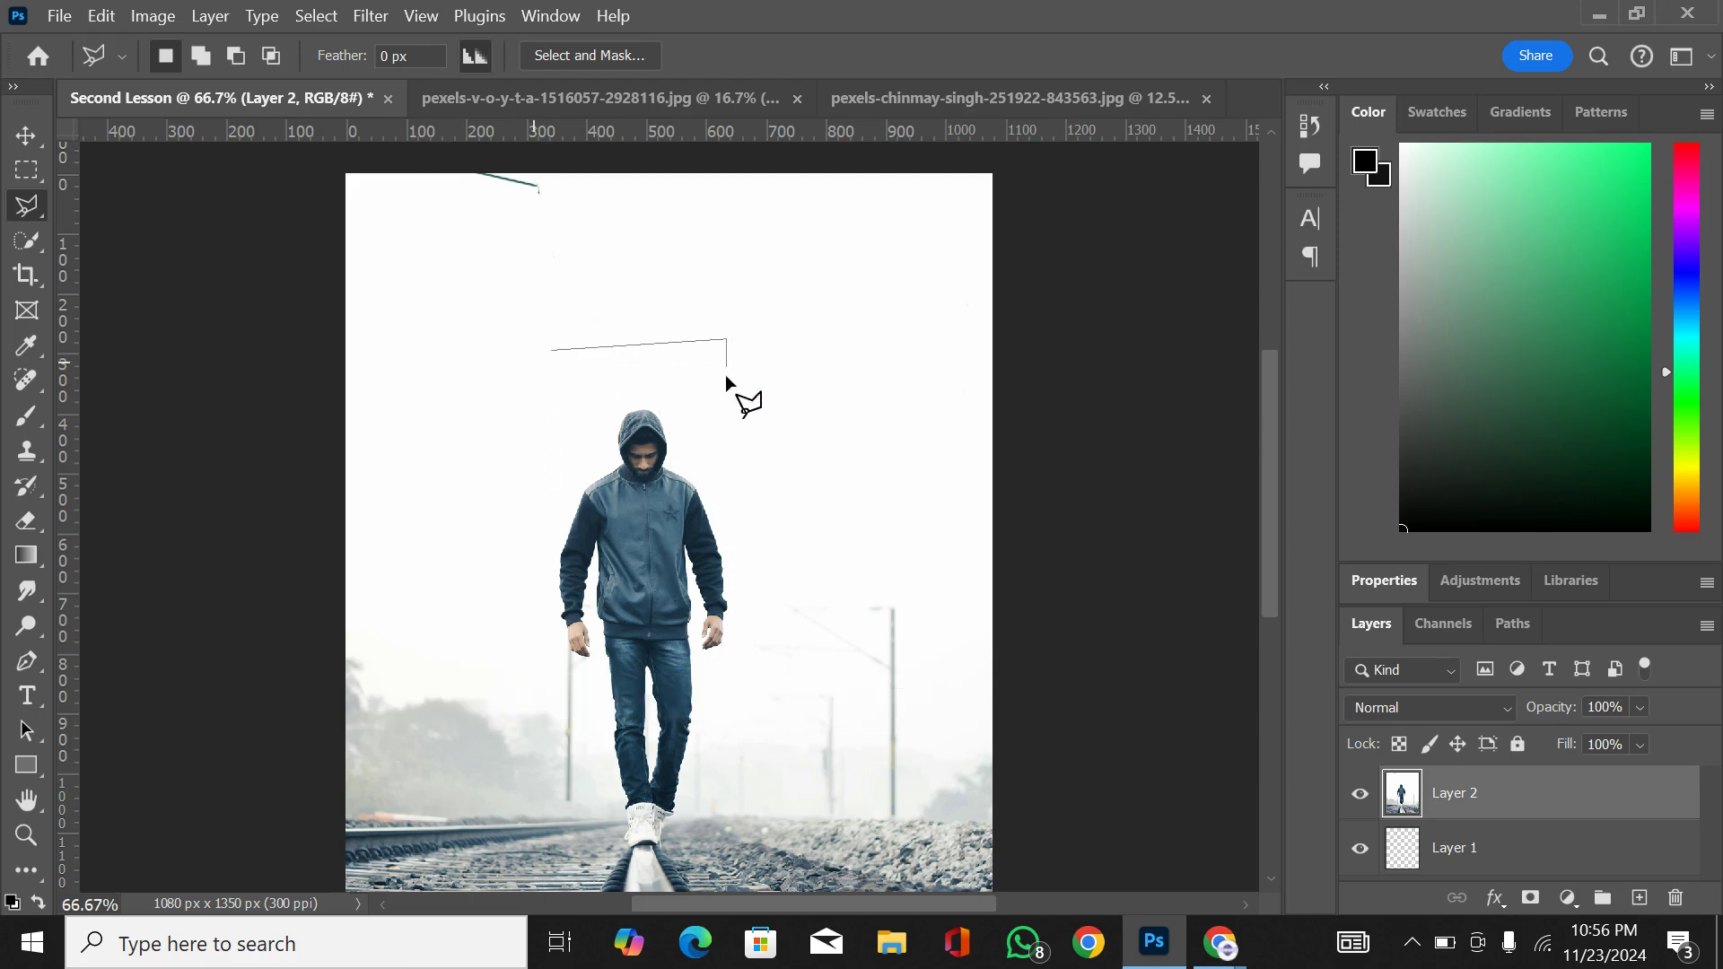
{"action": "double_click", "coordinate": [581, 427]}
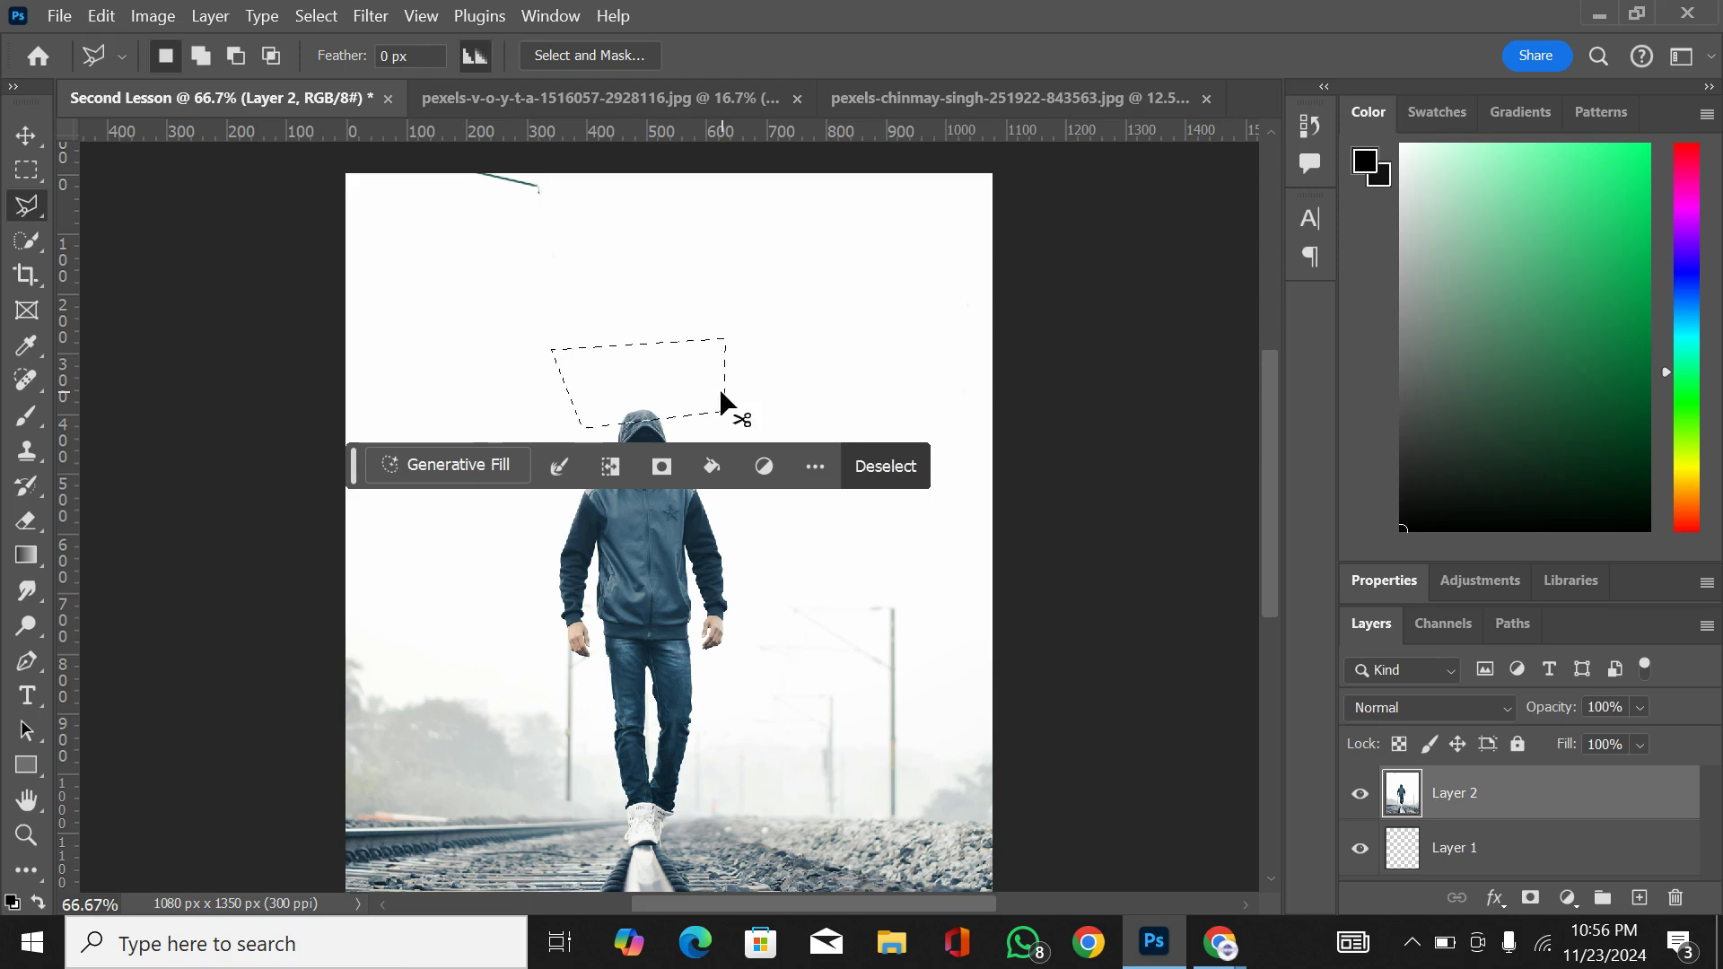
{"action": "key", "text": "ctrl+d"}
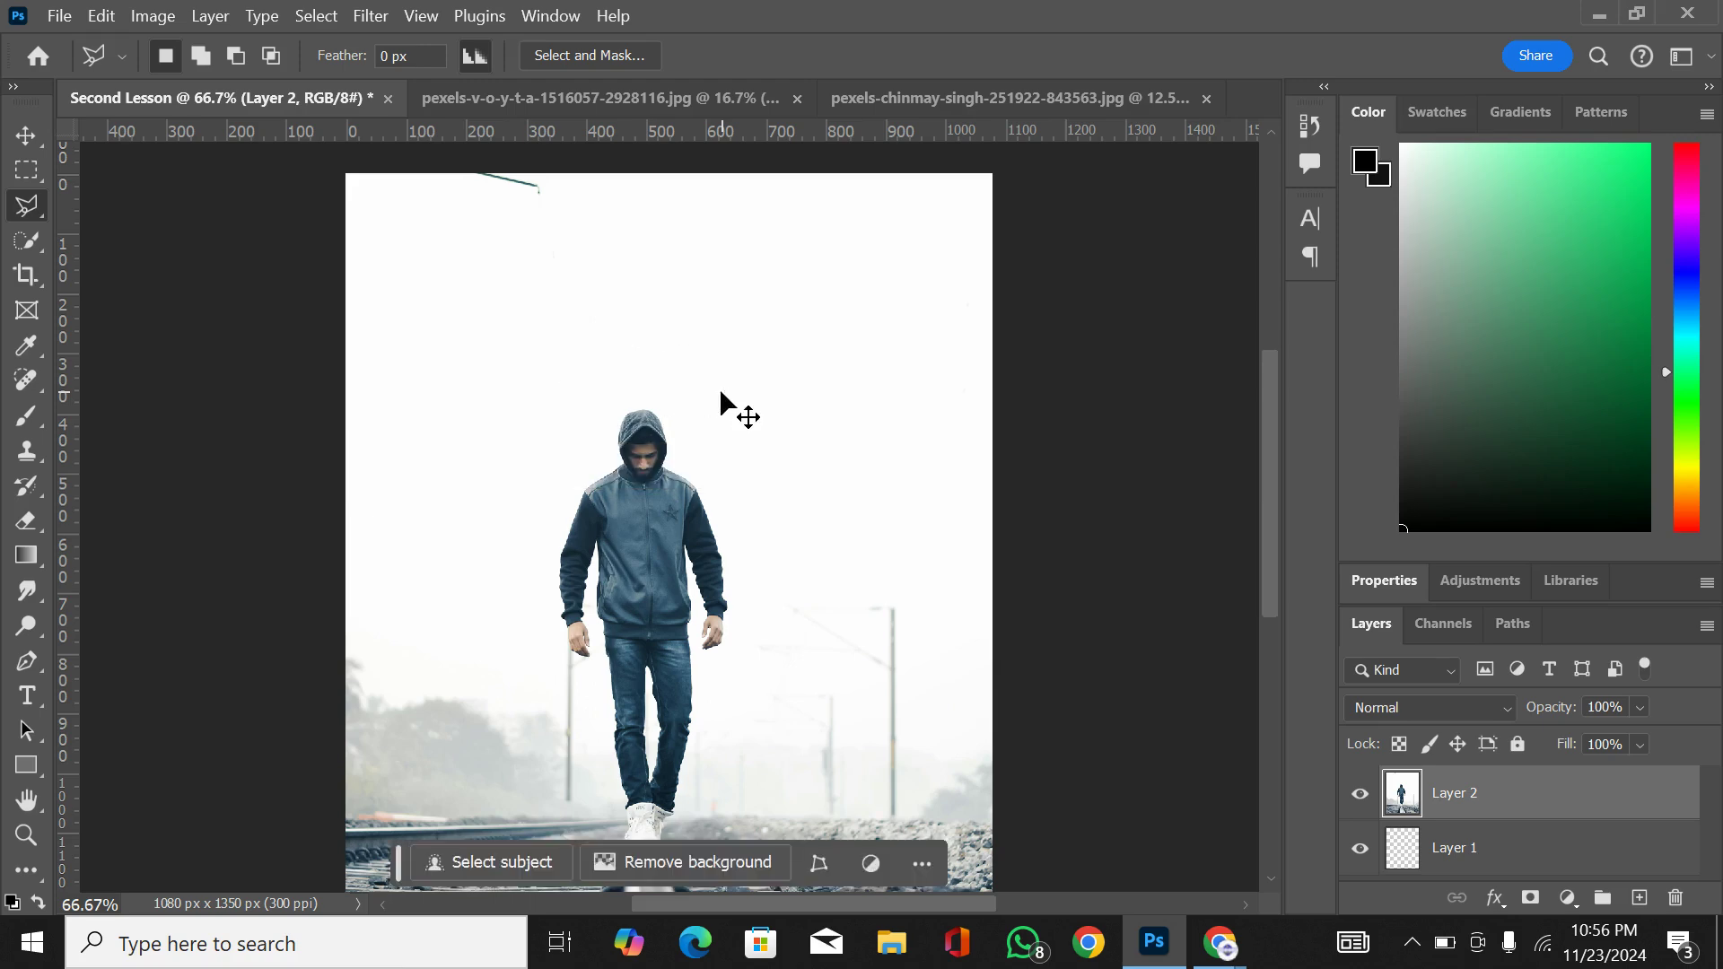
Step: Select the man's hooded head with the Object Selection tool by framing it in a rectangle, and switch to the Move tool
{"action": "left_click", "coordinate": [30, 239]}
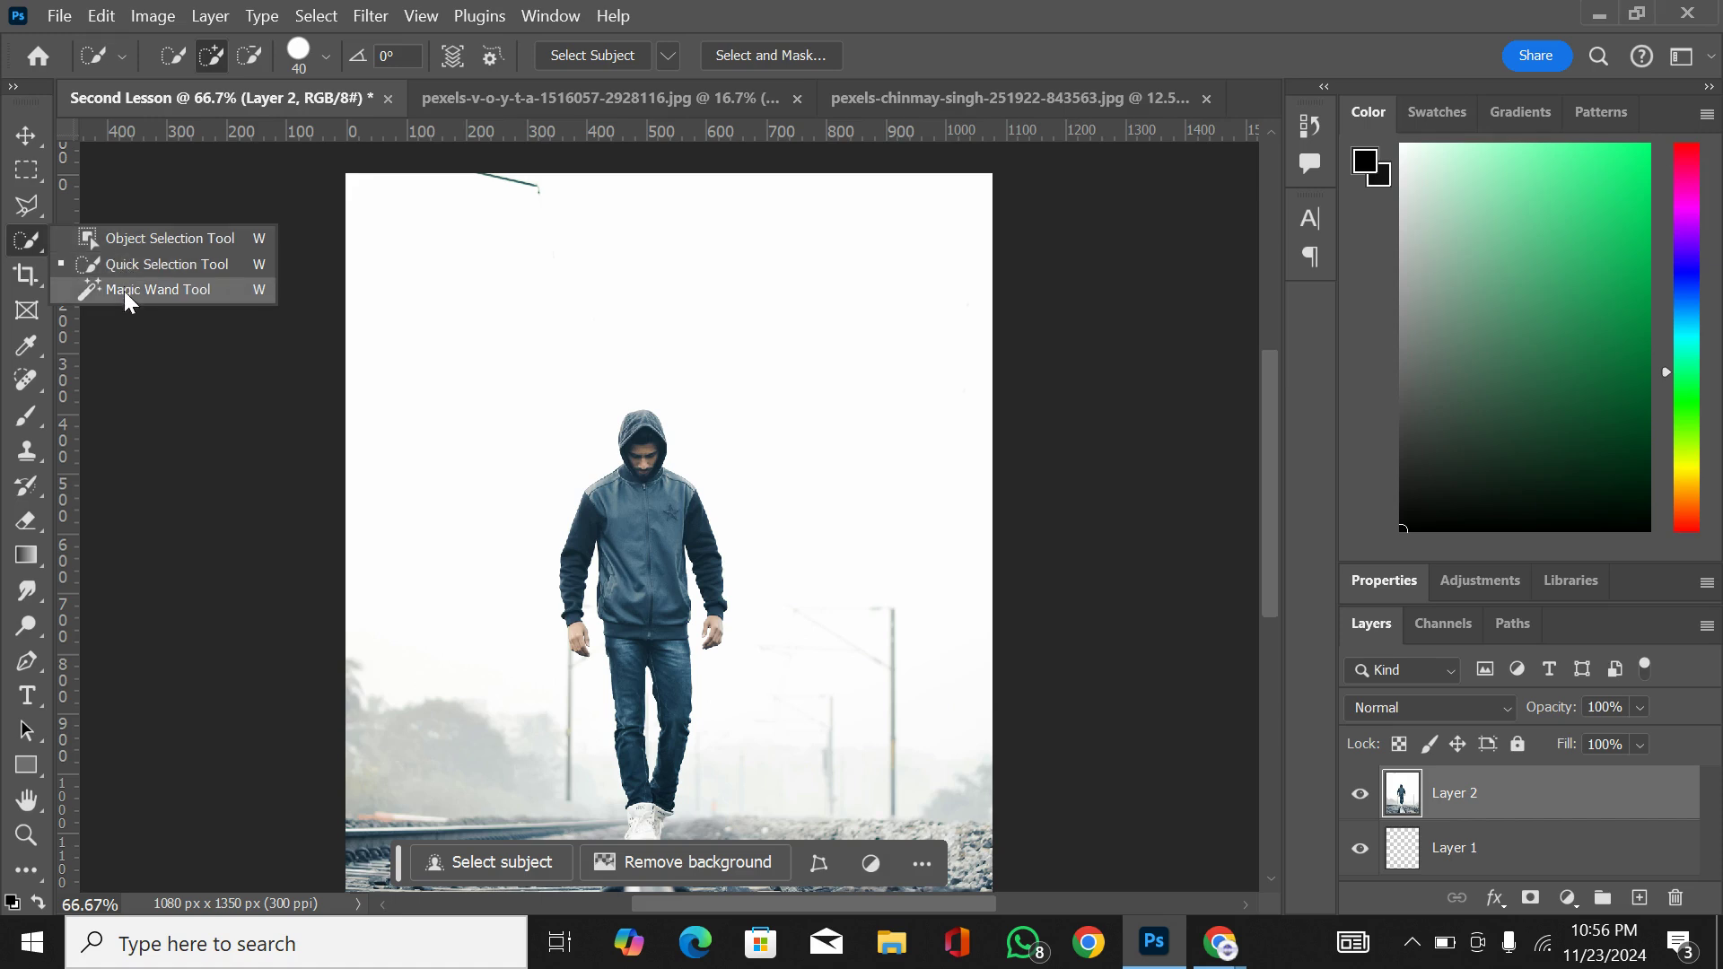
{"action": "left_click", "coordinate": [136, 237]}
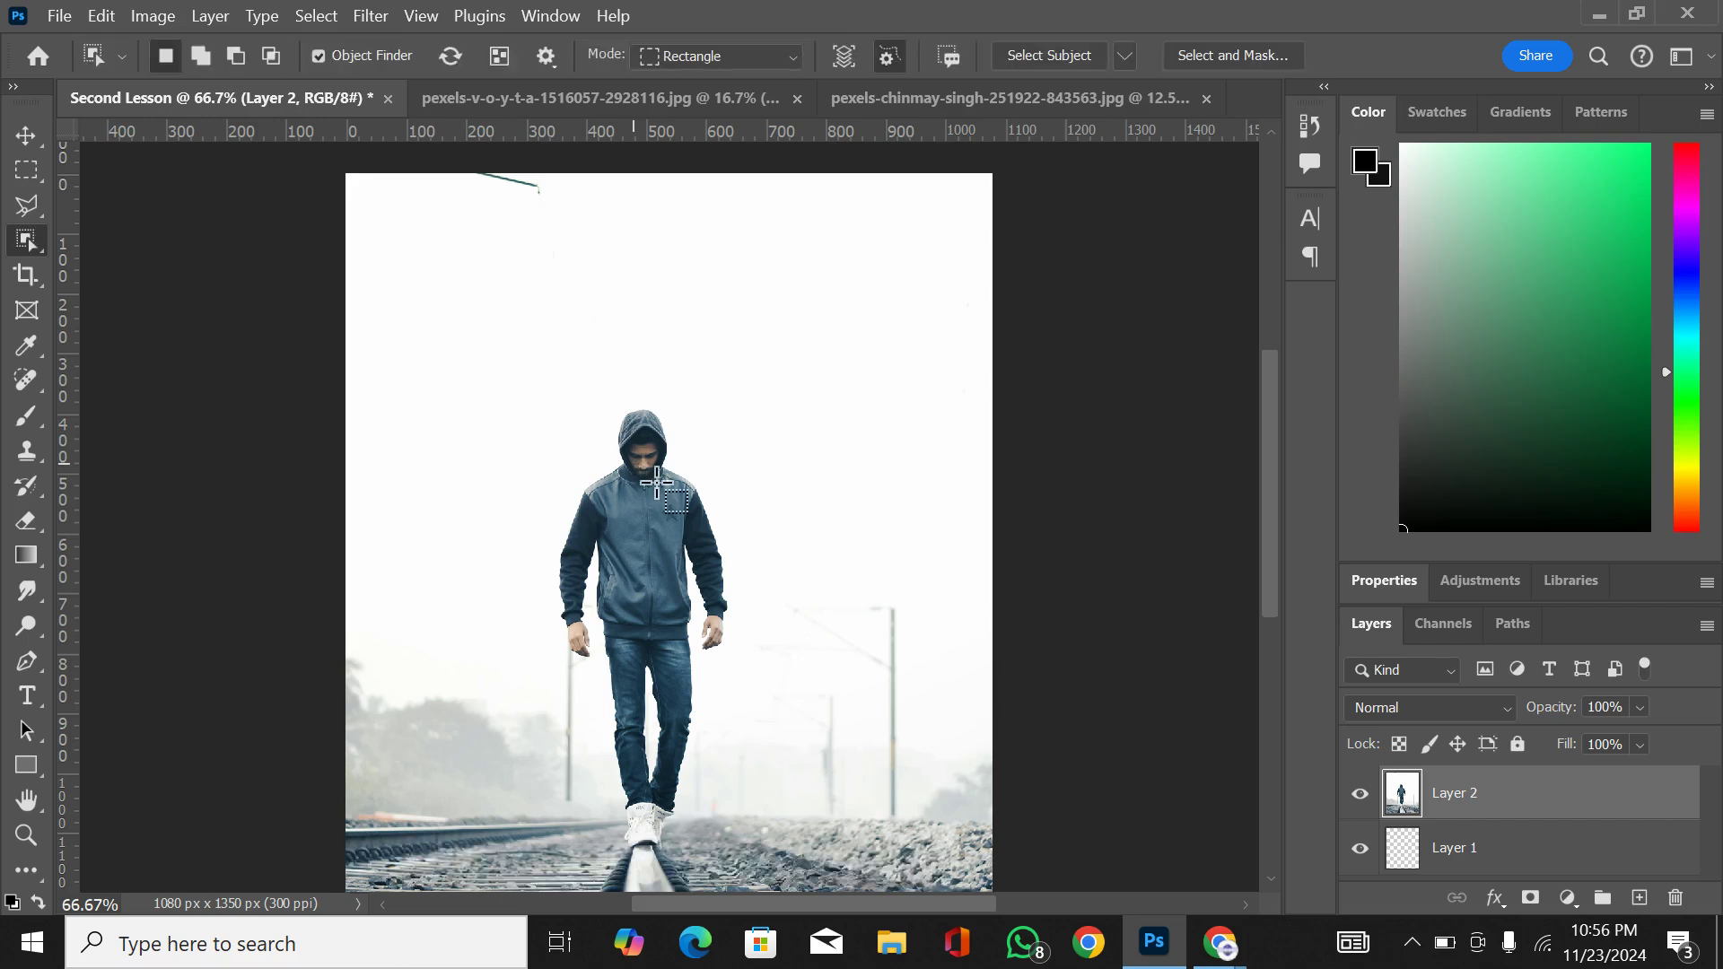
{"action": "left_click_drag", "start_coordinate": [571, 403], "coordinate": [685, 505]}
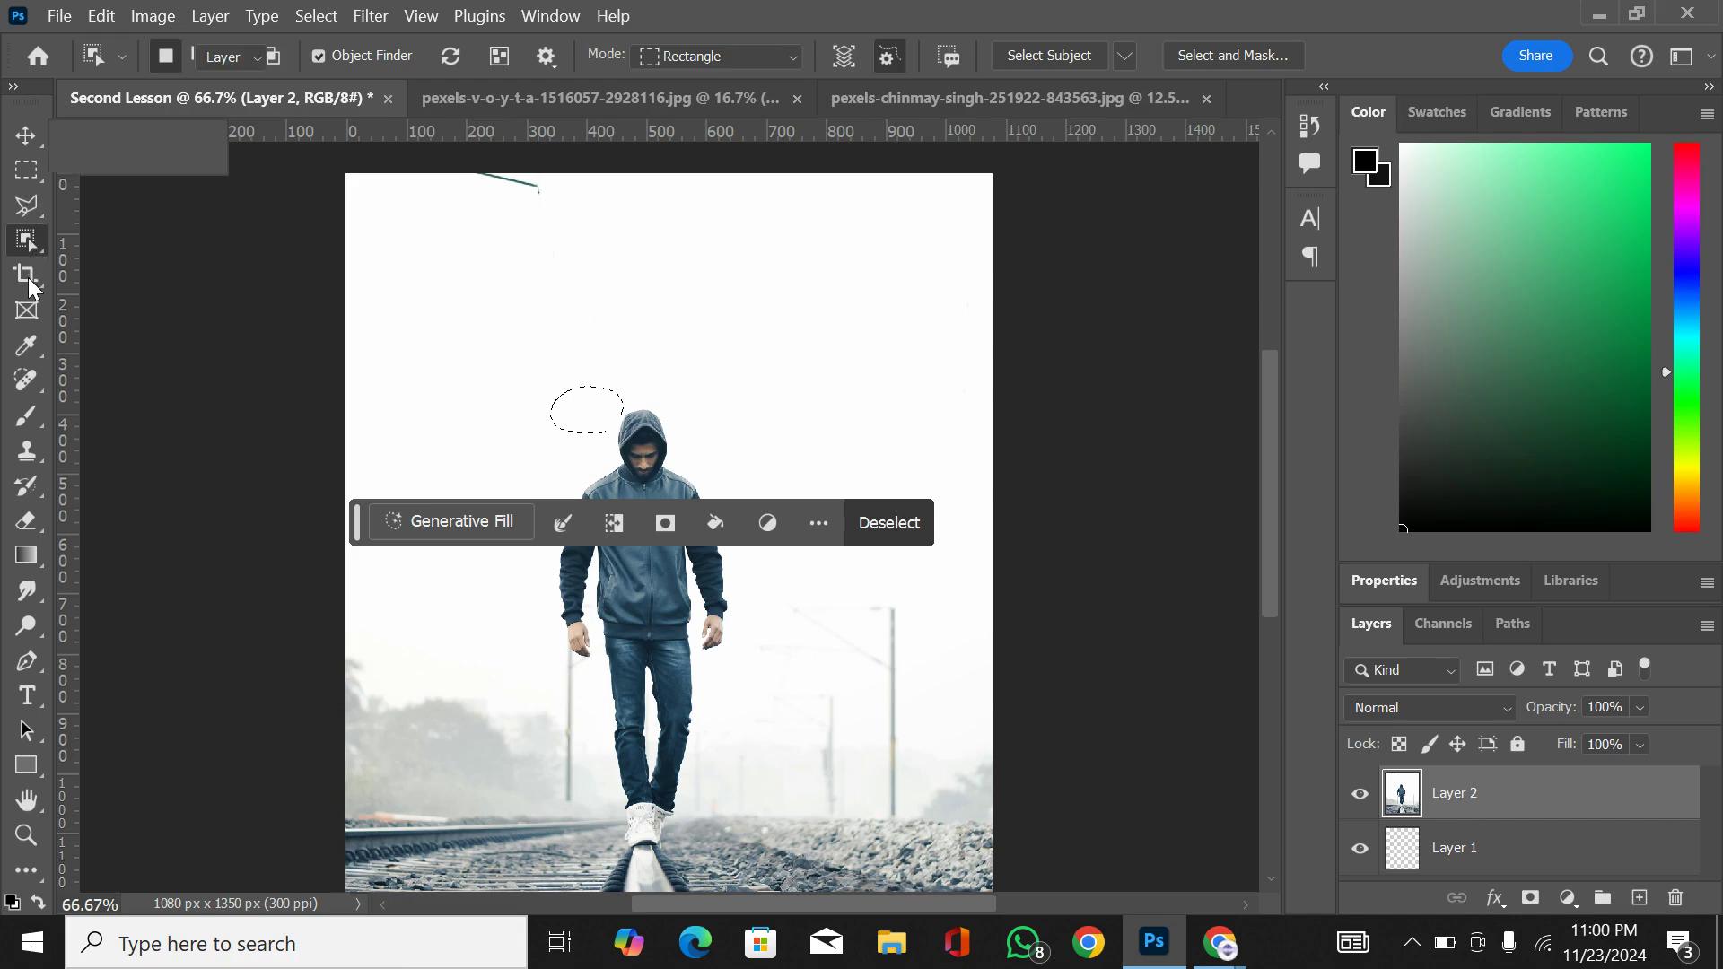
{"action": "key", "text": "v"}
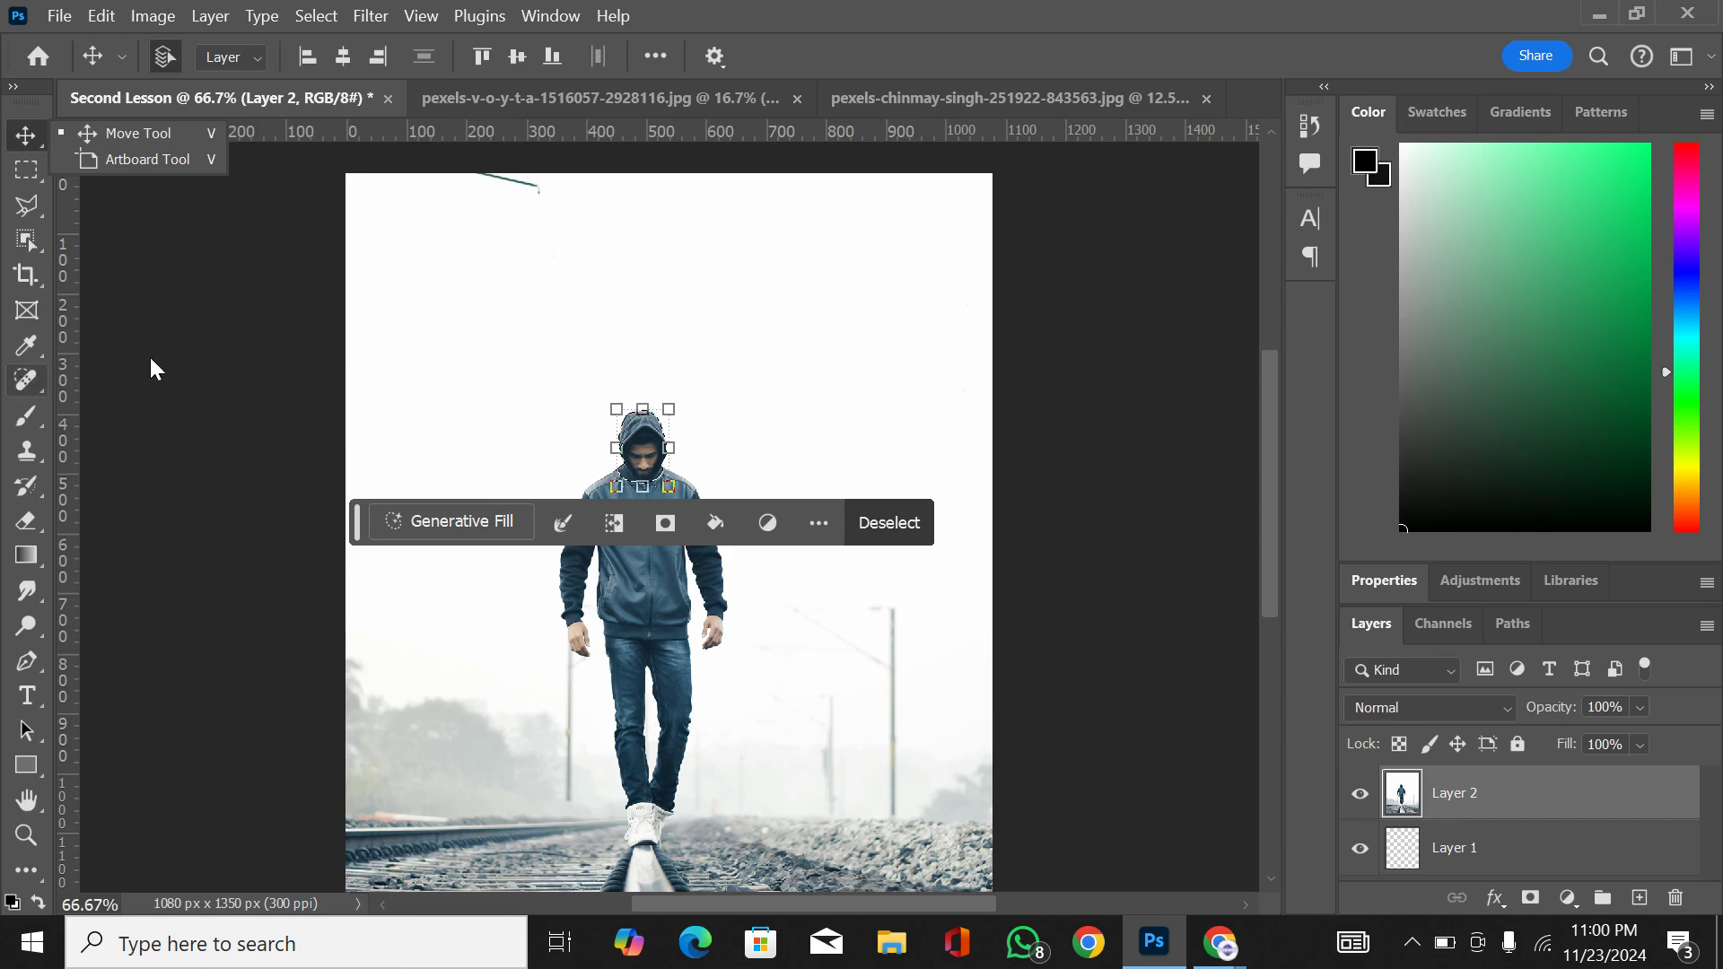
{"action": "left_click", "coordinate": [445, 412]}
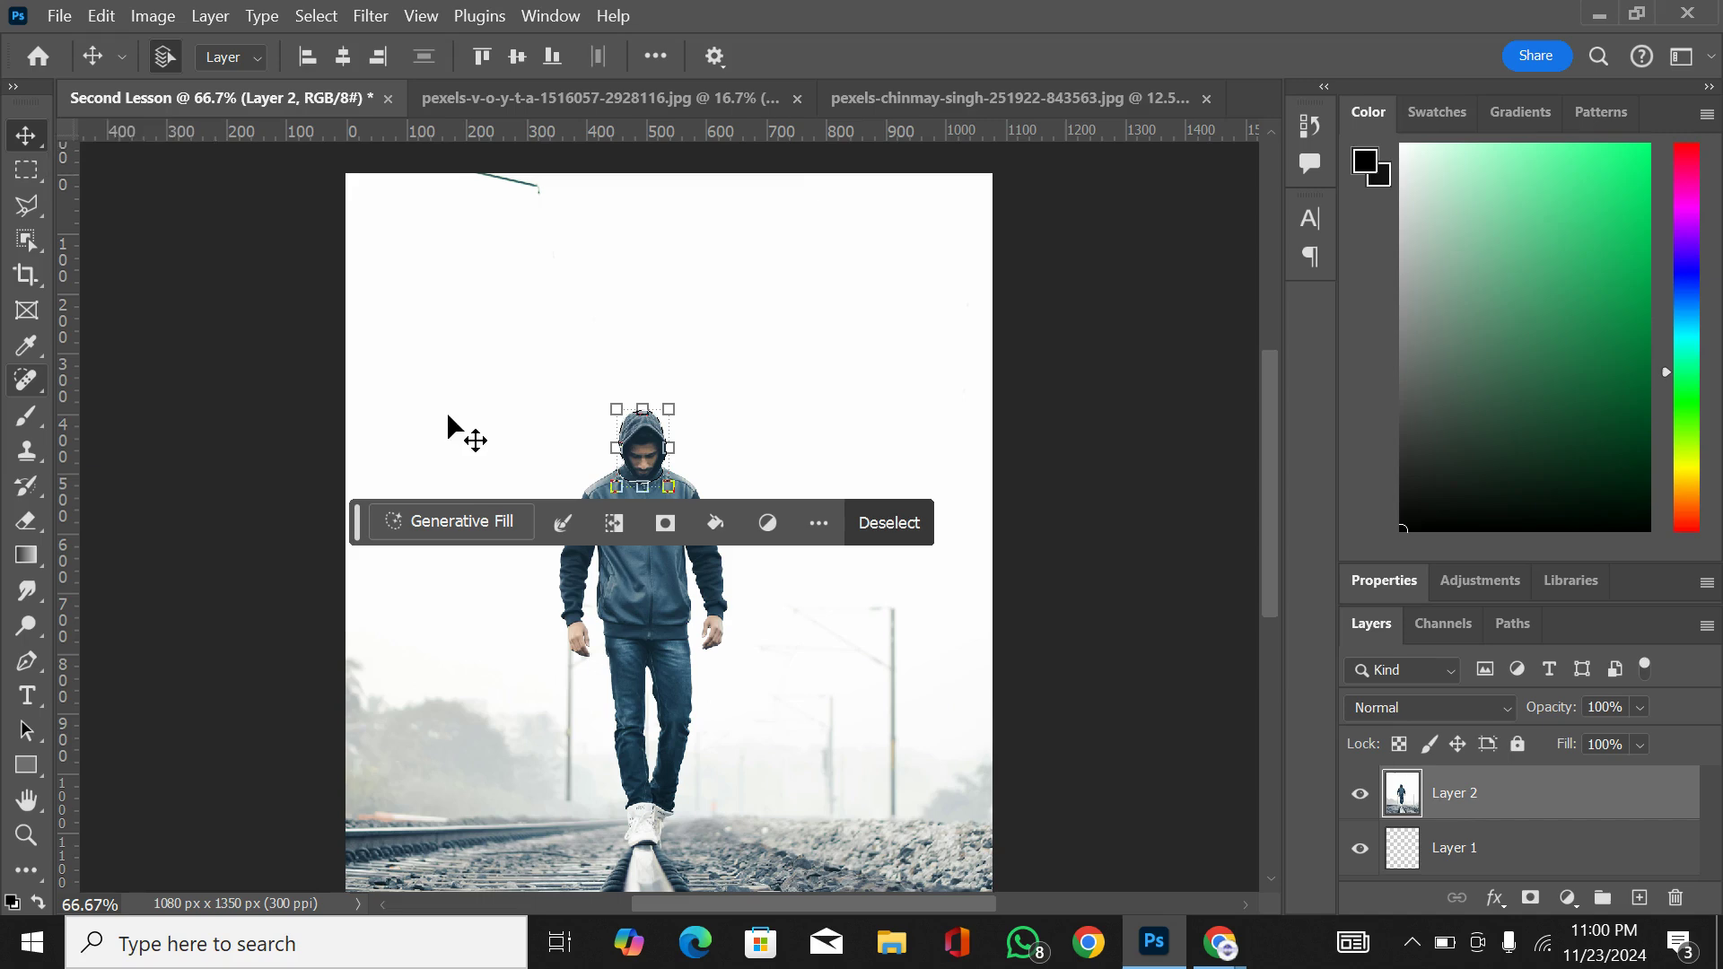
Step: Activate the Spot Healing Brush and deselect the man's head
{"action": "left_click", "coordinate": [24, 377]}
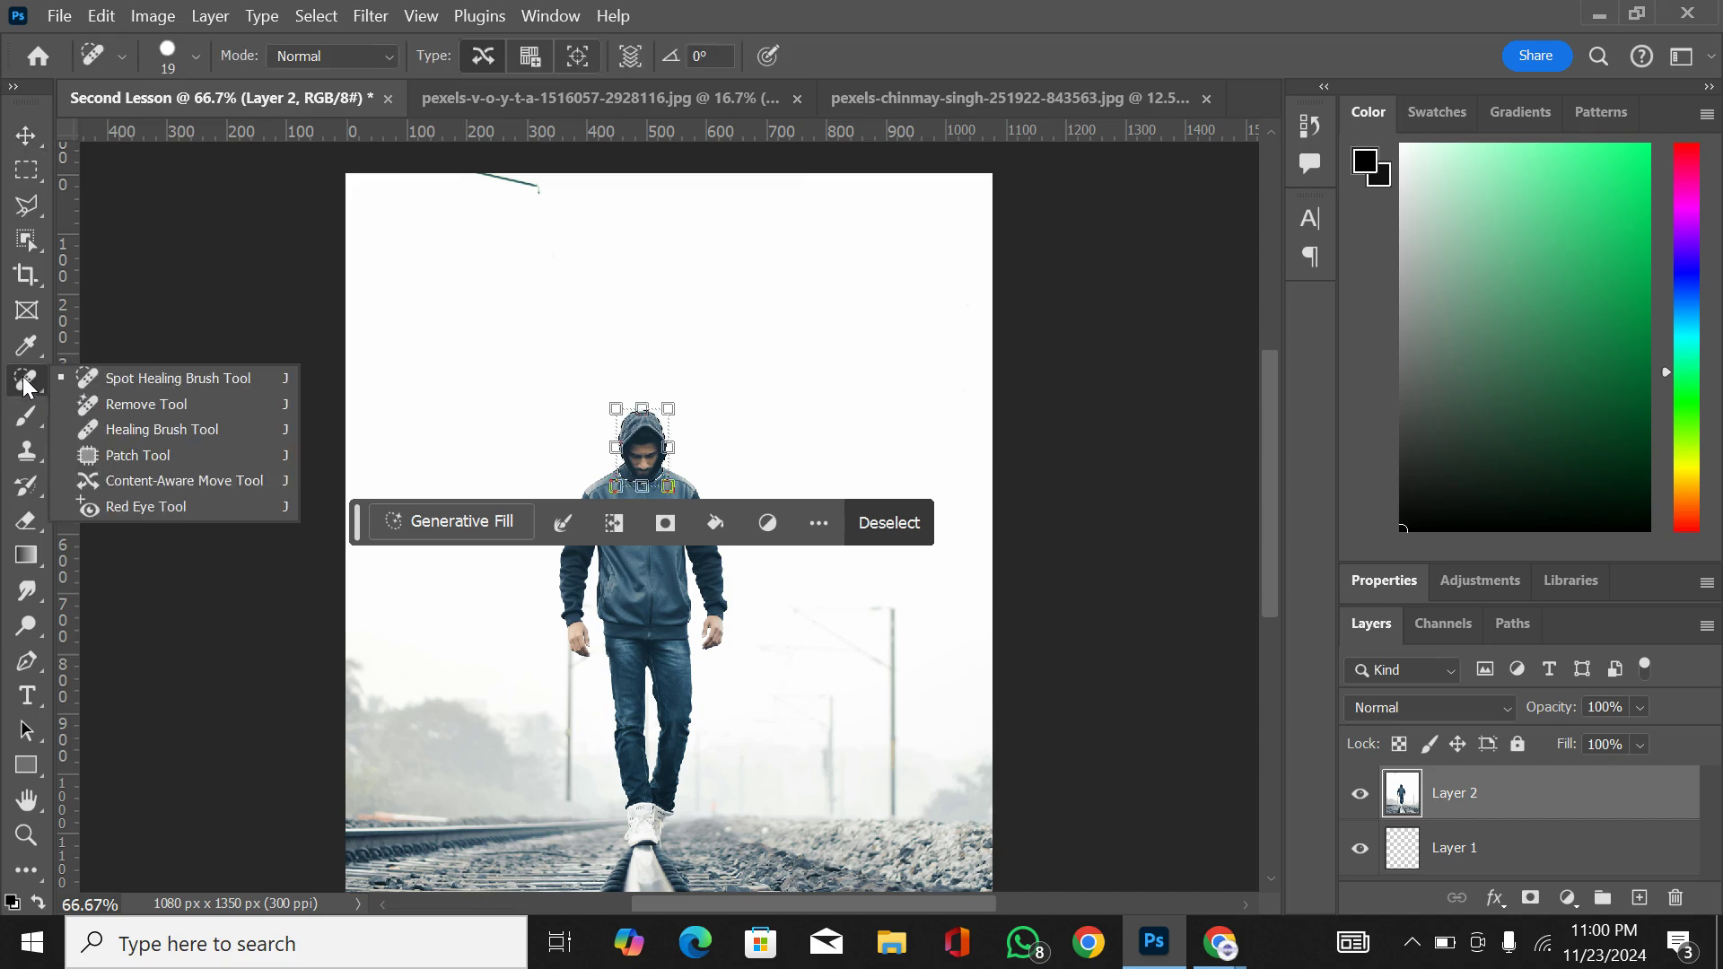
{"action": "left_click", "coordinate": [101, 381]}
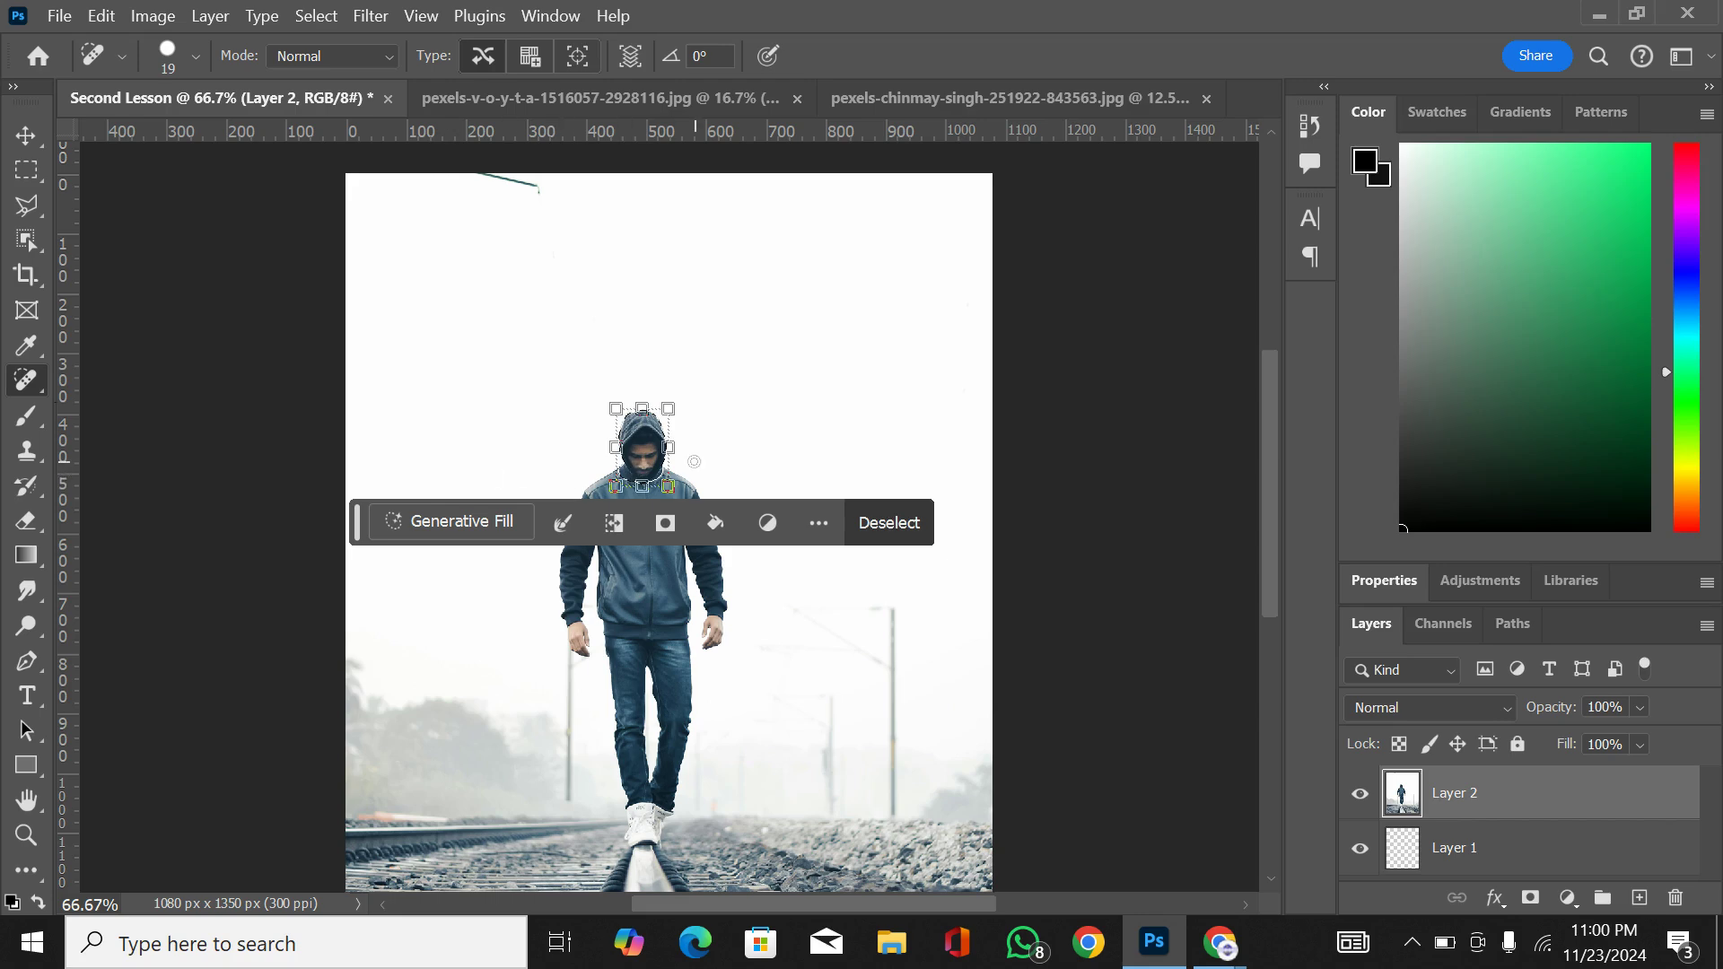
{"action": "key", "text": "ctrl+d"}
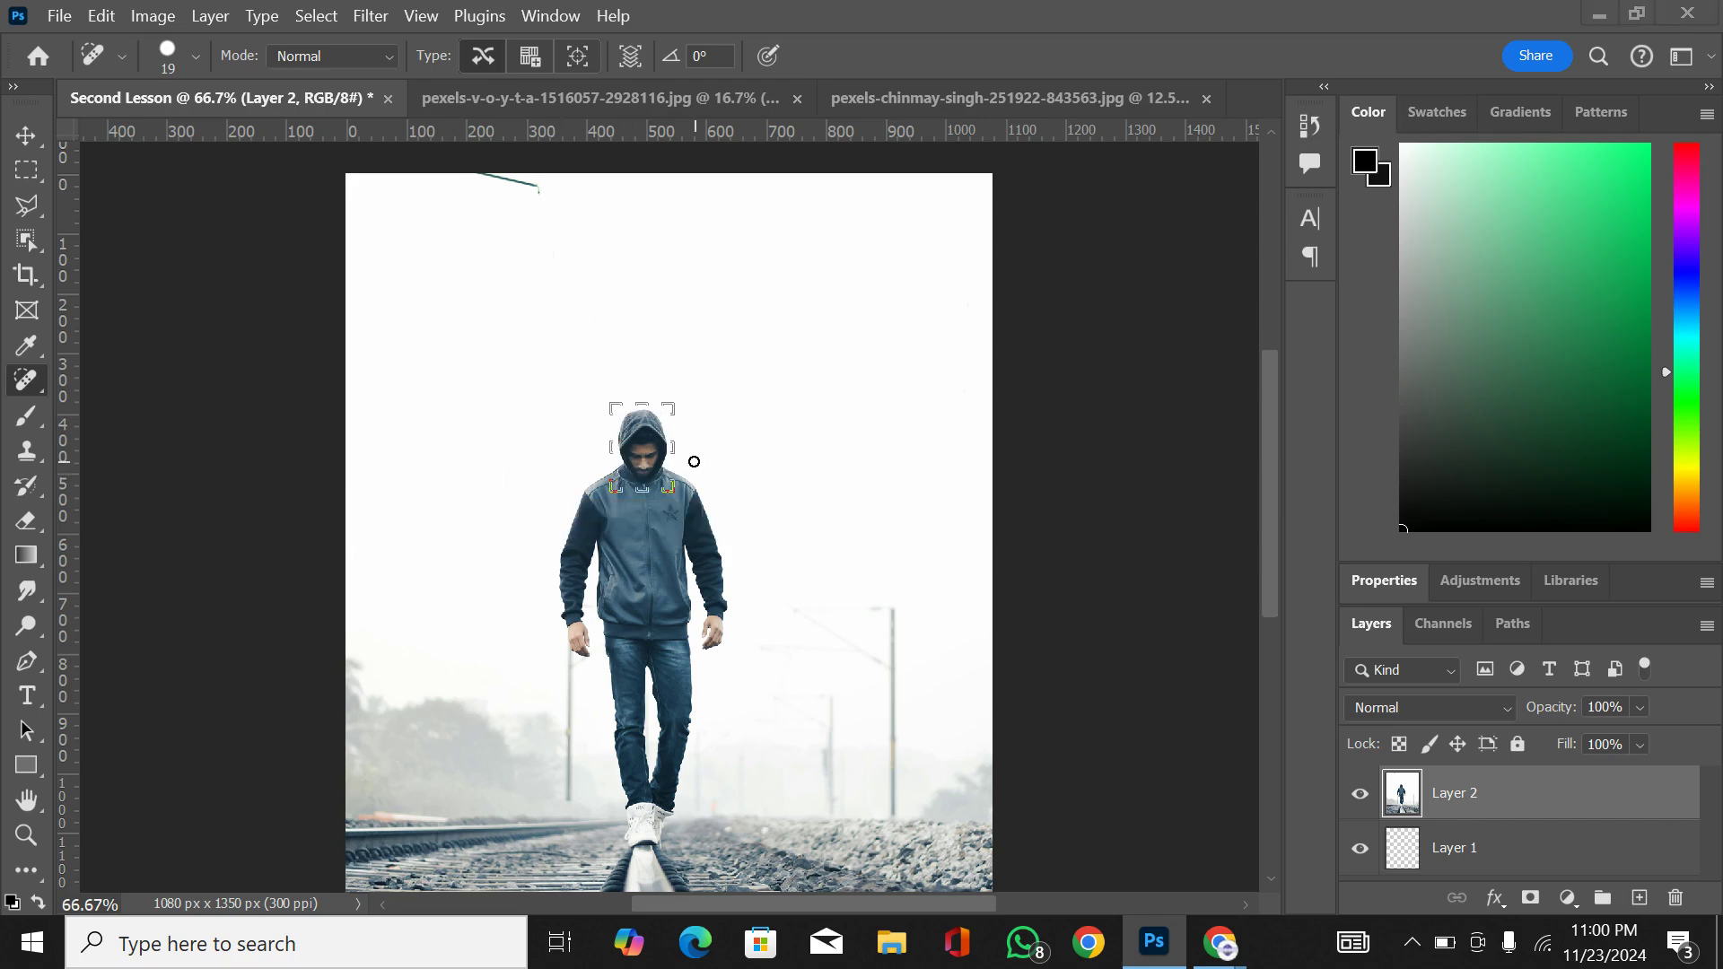
Step: Dismiss the Install Monitor notification and make sure nothing stays selected in the document
{"action": "scroll", "coordinate": [655, 523], "scroll_direction": "left", "scroll_amount": 4}
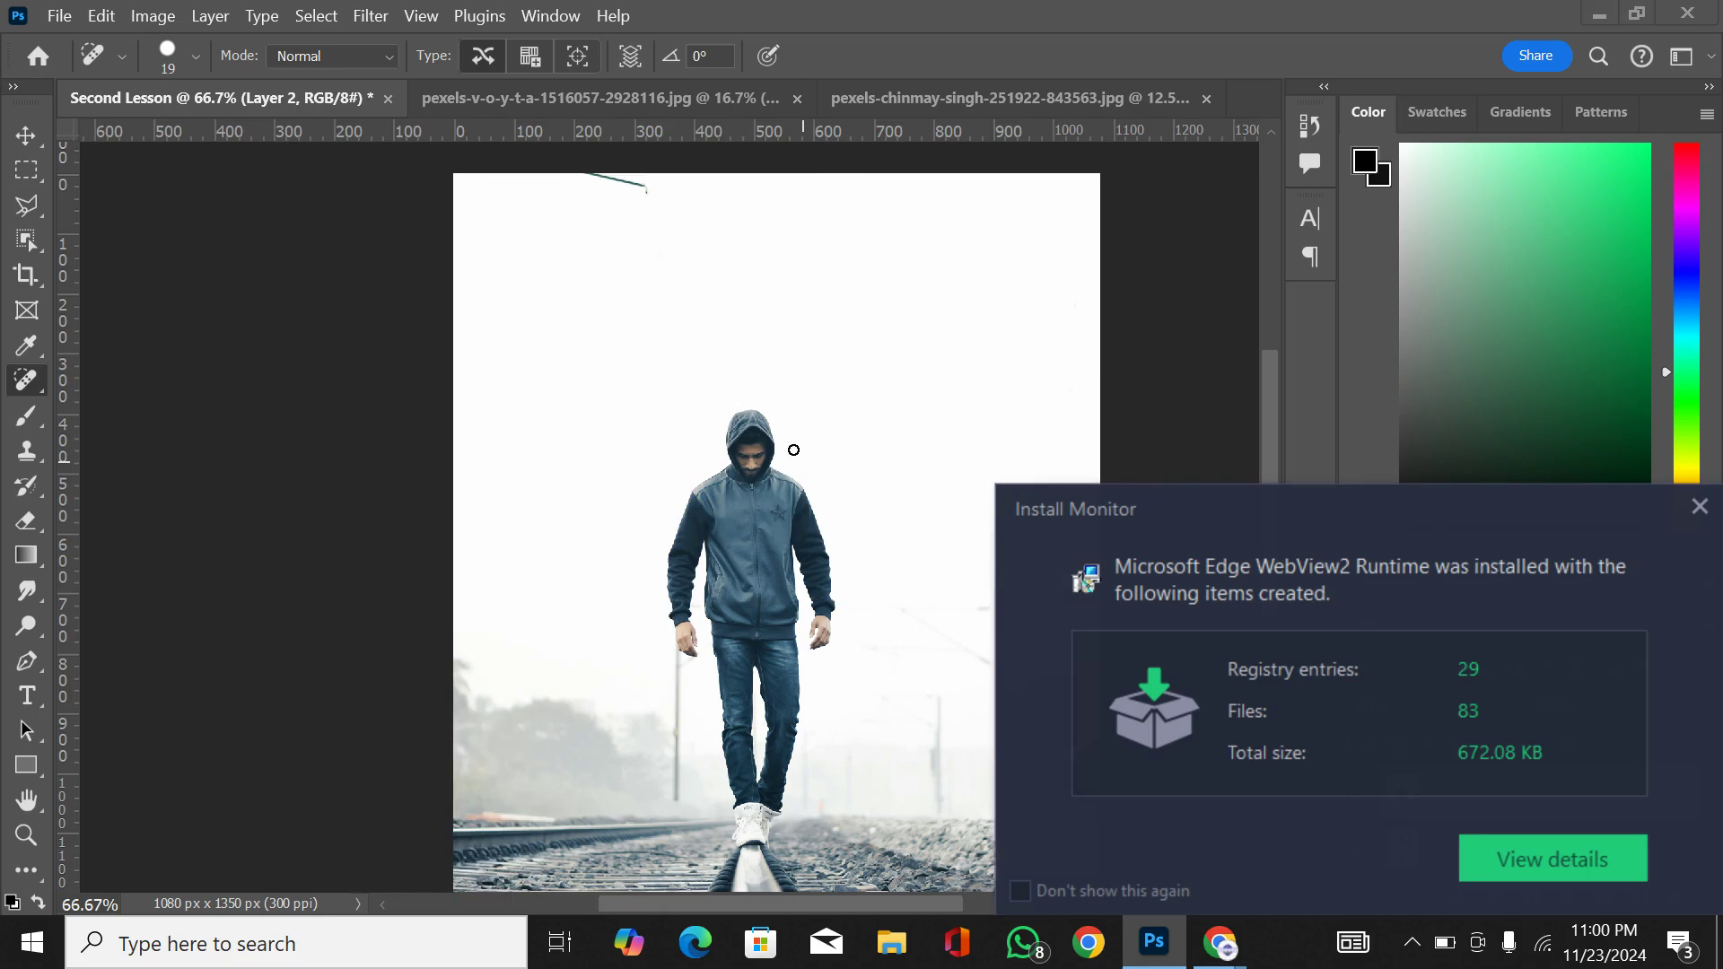
{"action": "scroll", "coordinate": [793, 450], "scroll_direction": "left", "scroll_amount": 5}
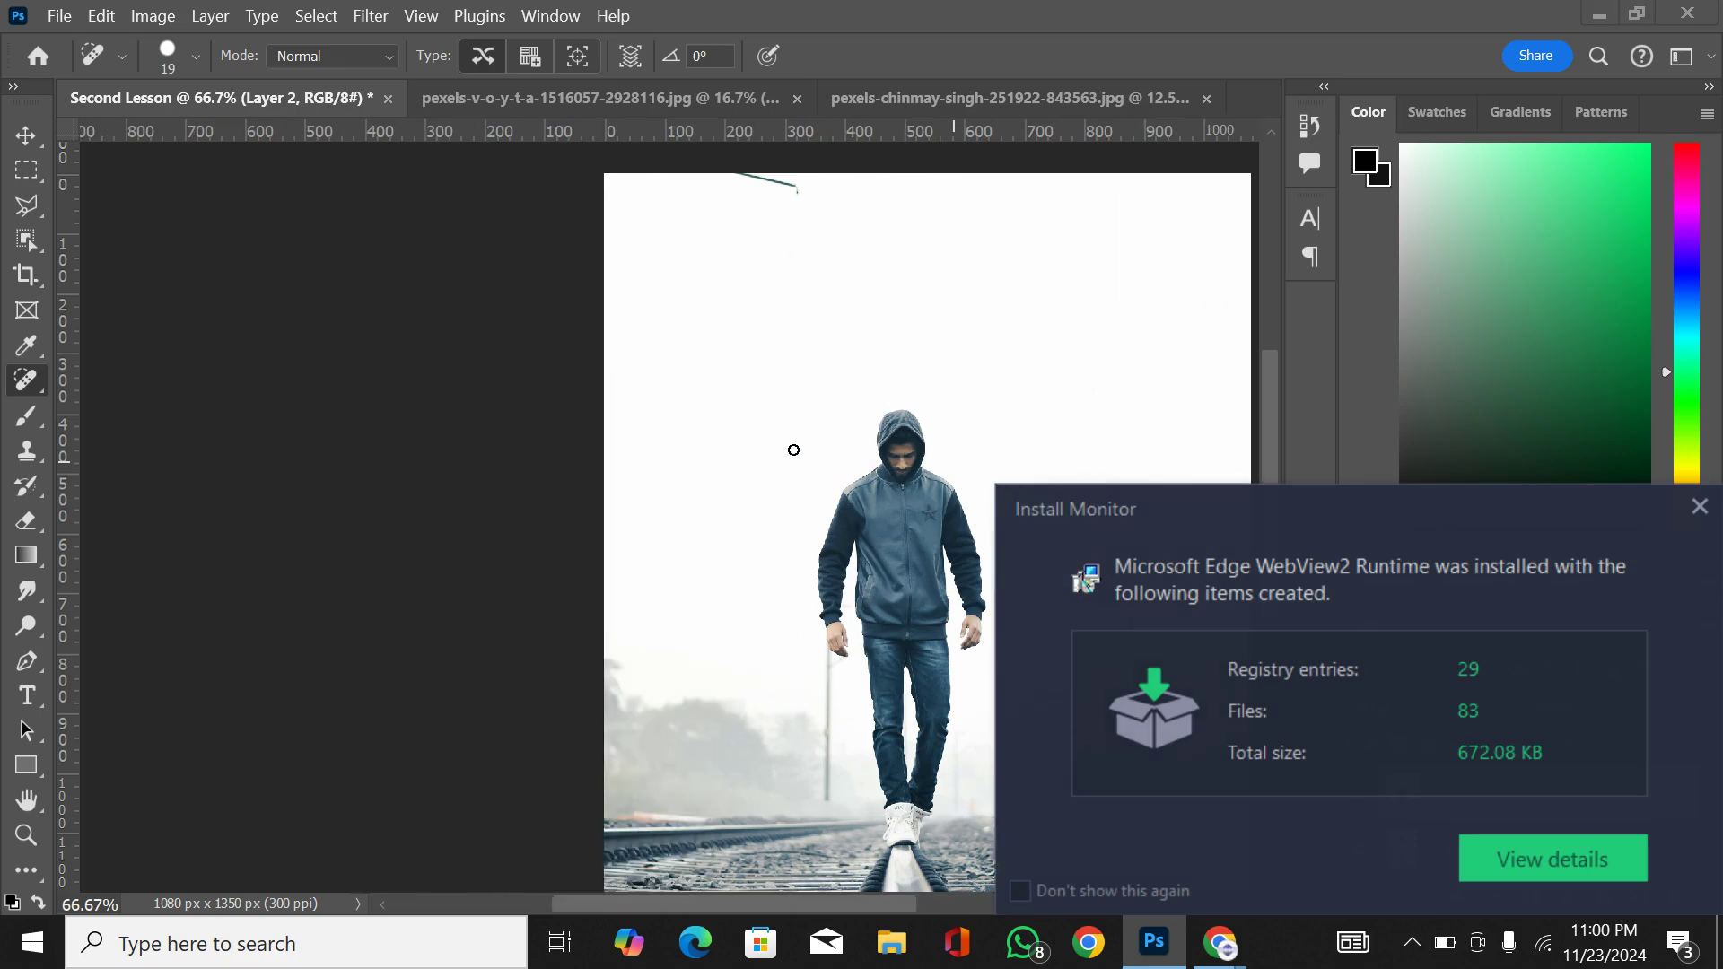
{"action": "left_click", "coordinate": [1698, 507]}
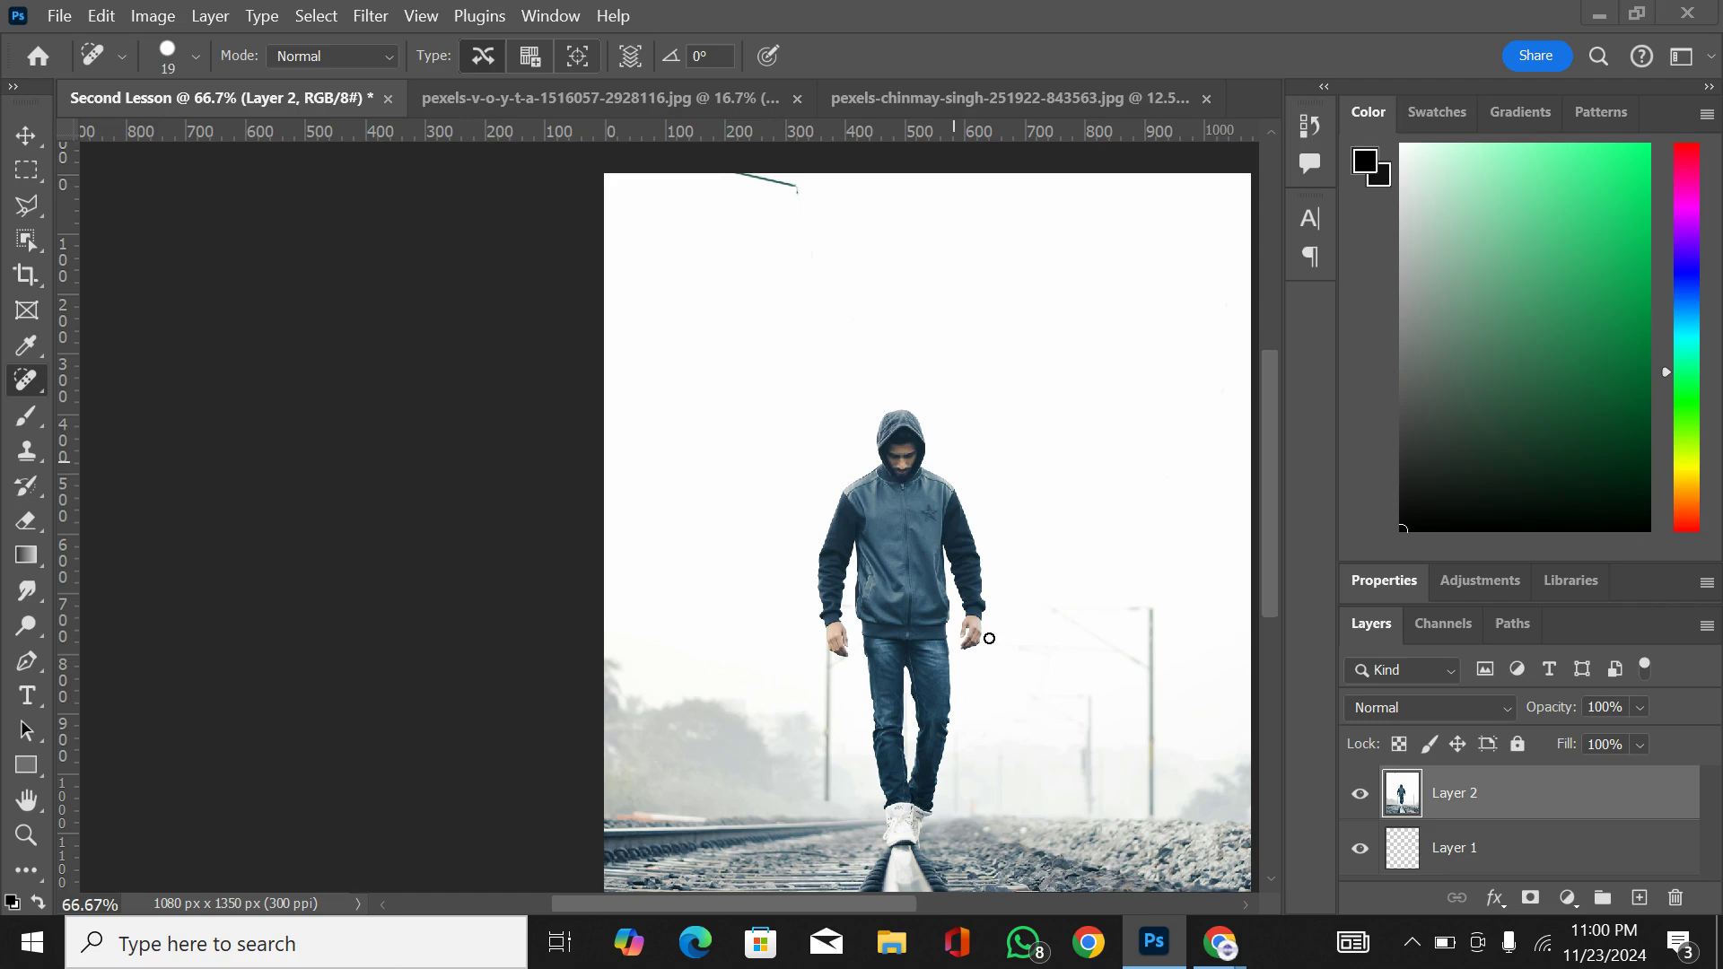
{"action": "left_click_drag", "start_coordinate": [875, 906], "coordinate": [914, 899]}
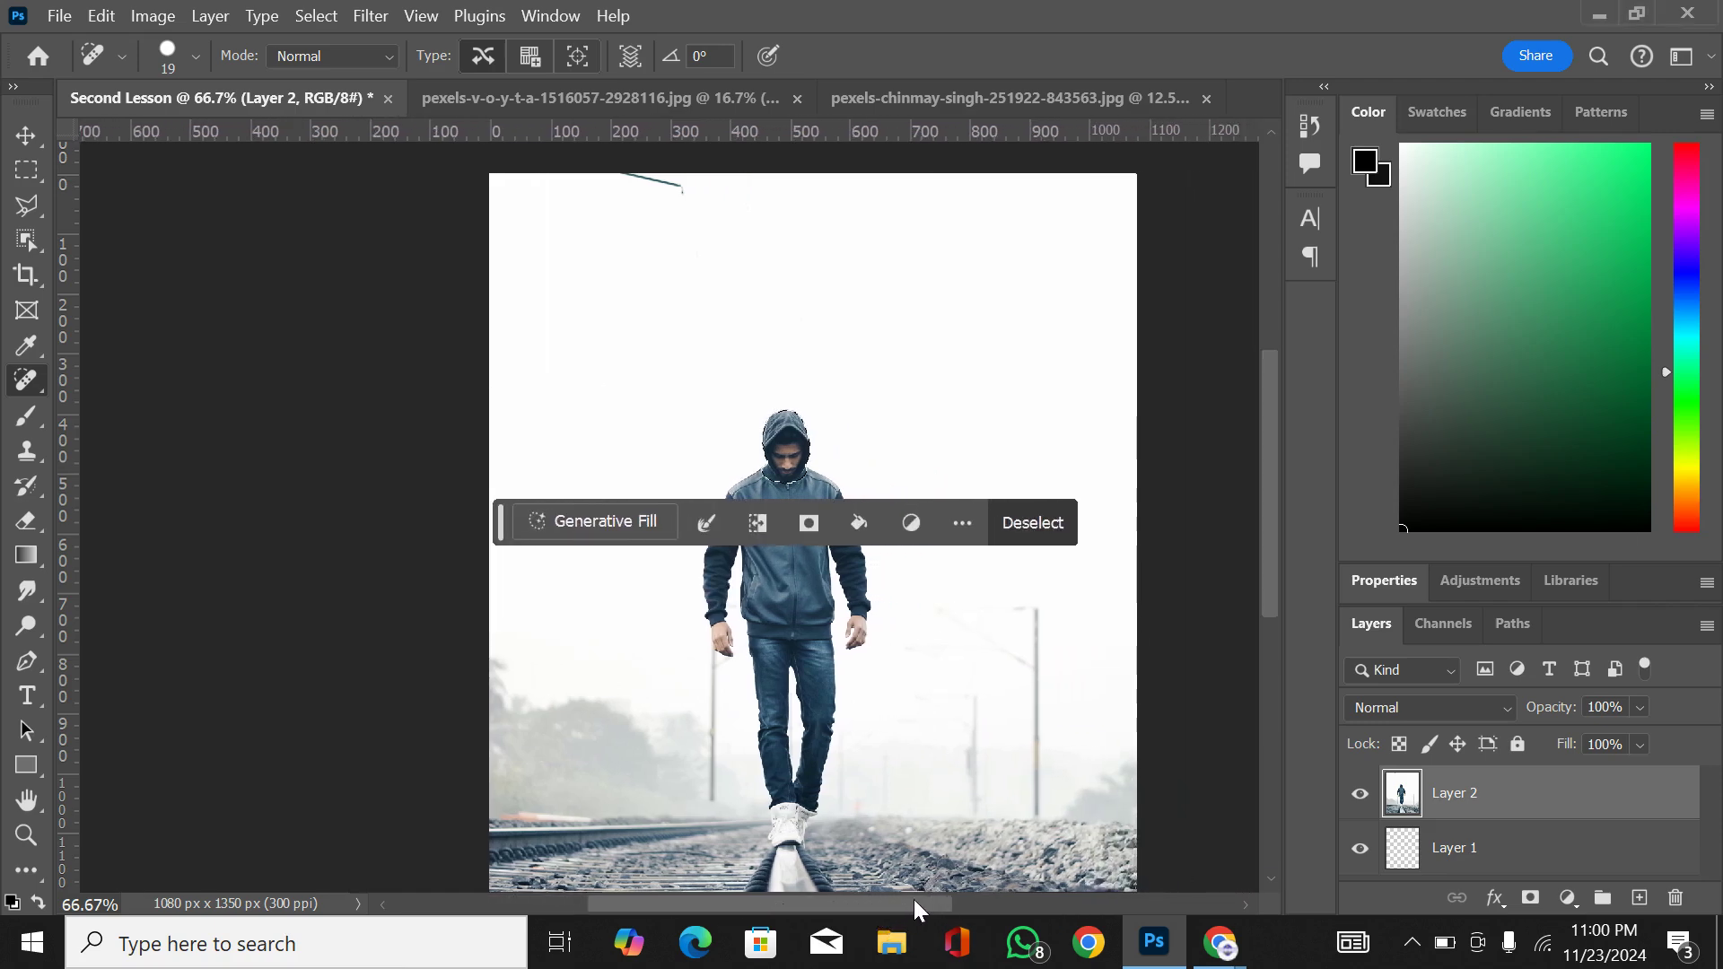
{"action": "key", "text": "ctrl+d"}
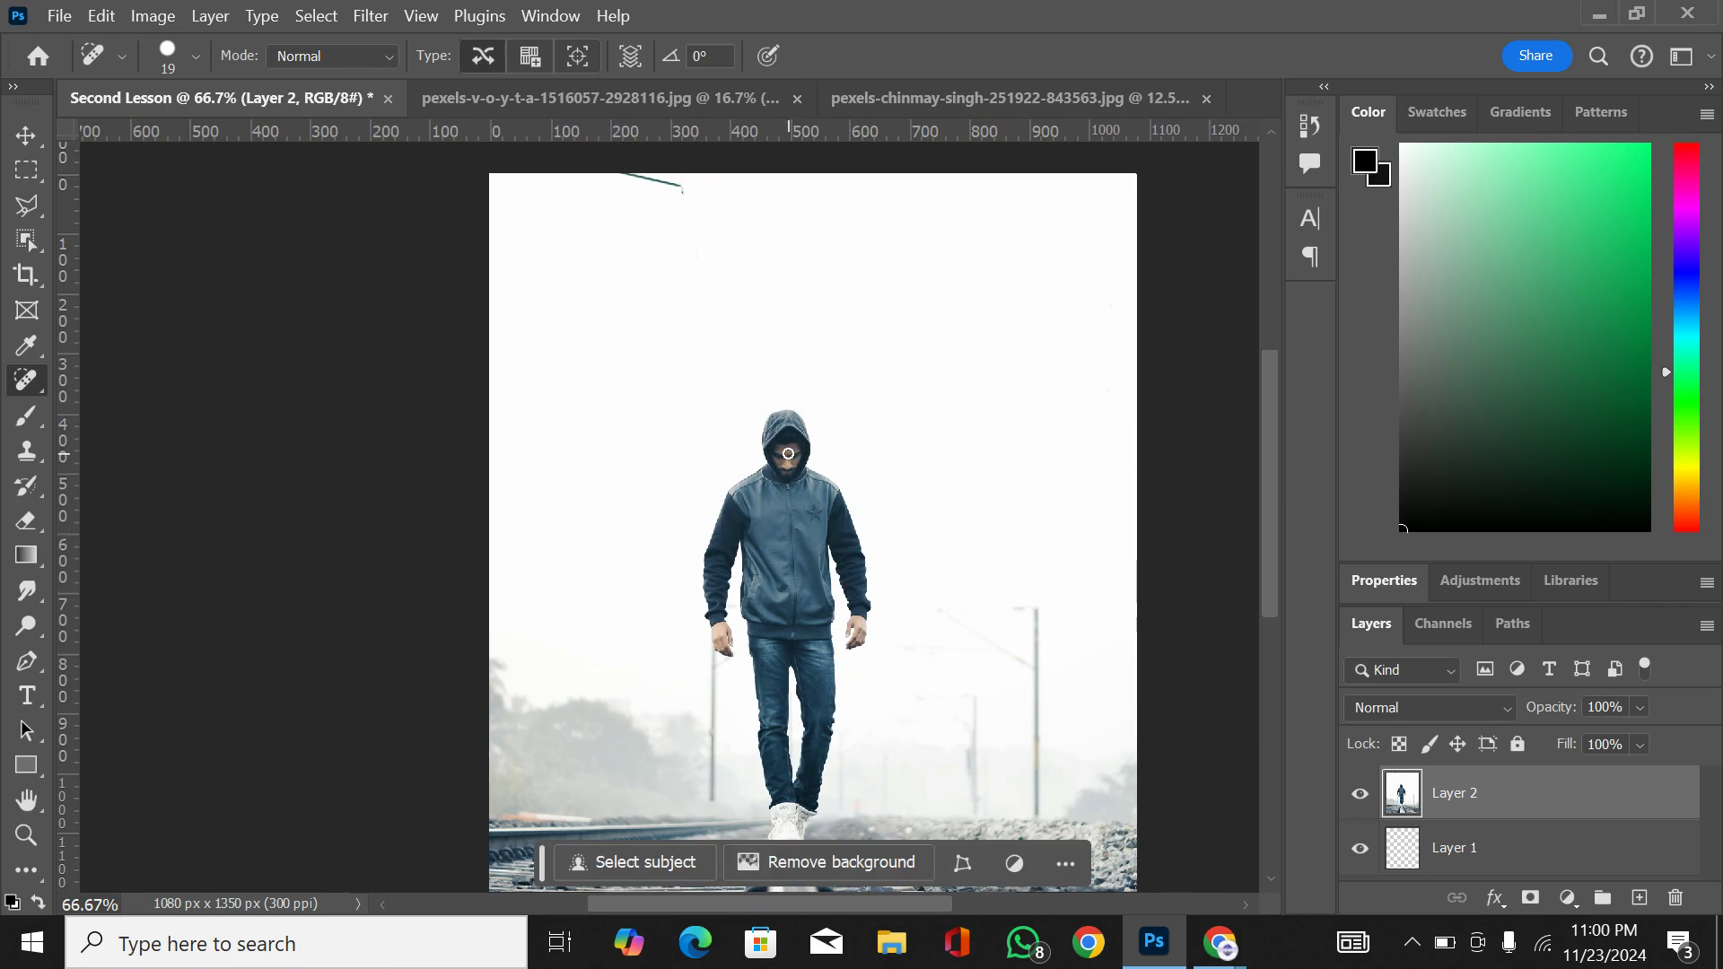
Step: Reduce the Spot Healing Brush to size 6 for working on the man's face
{"action": "key", "text": "ctrl+plus"}
{"action": "key", "text": "ctrl+plus"}
{"action": "key", "text": "ctrl+plus"}
{"action": "key", "text": "ctrl+plus"}
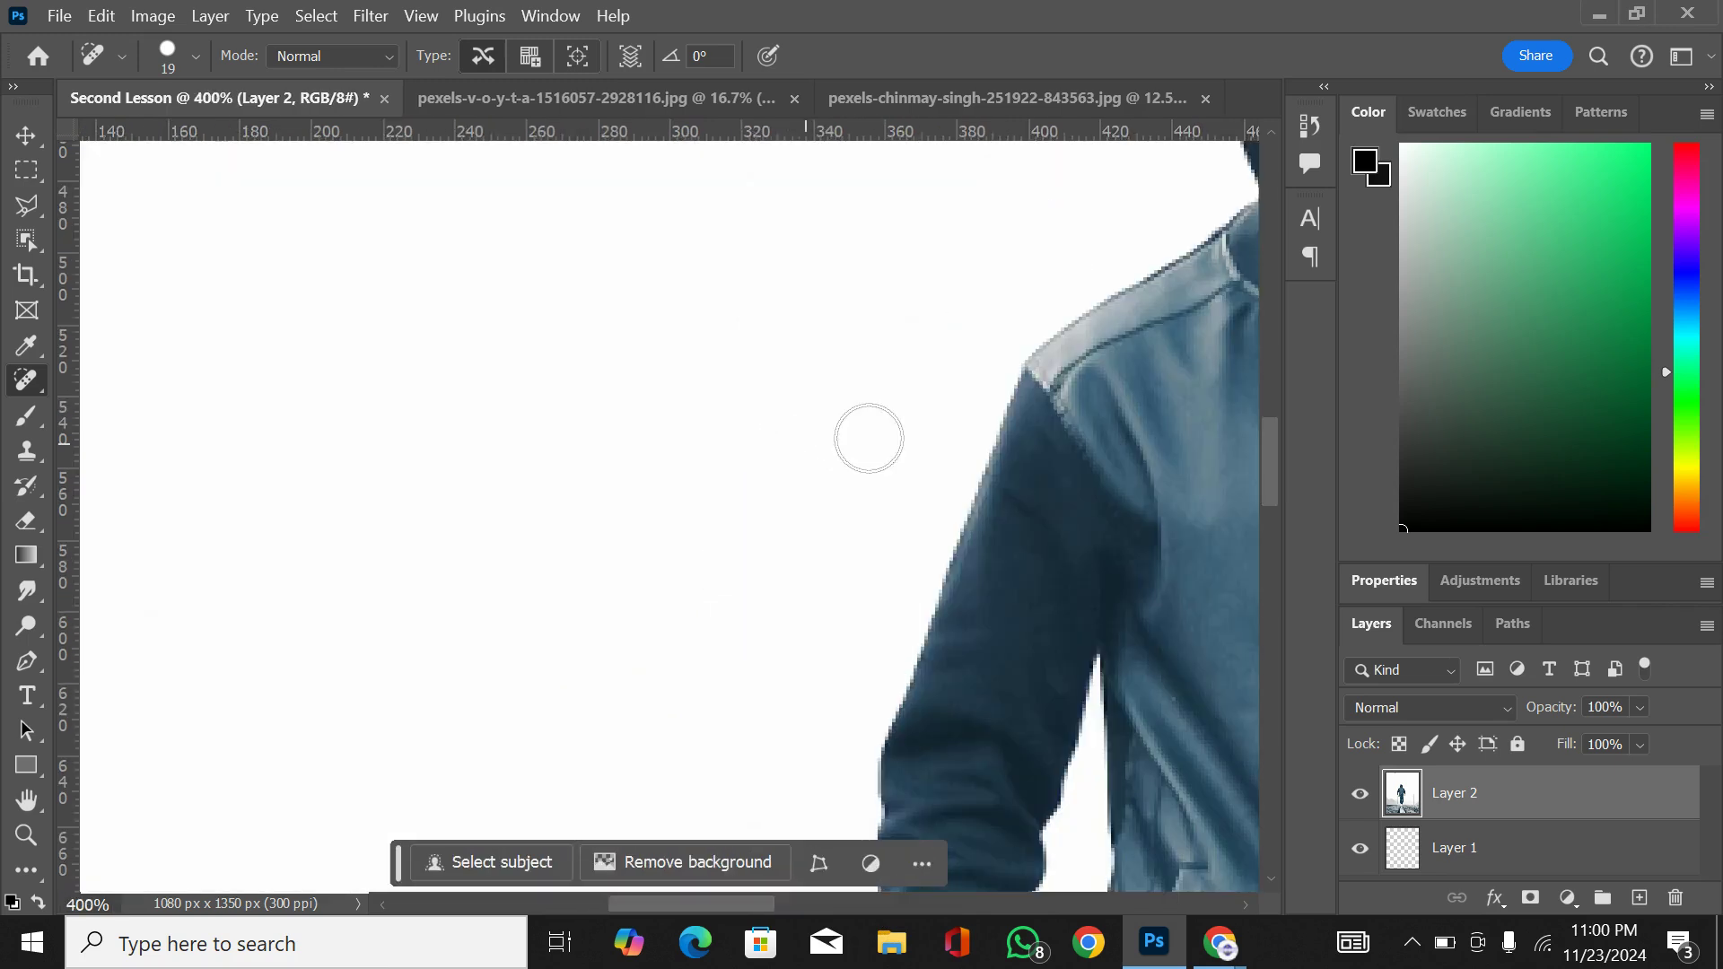
{"action": "scroll", "coordinate": [915, 432], "scroll_direction": "right", "scroll_amount": 4}
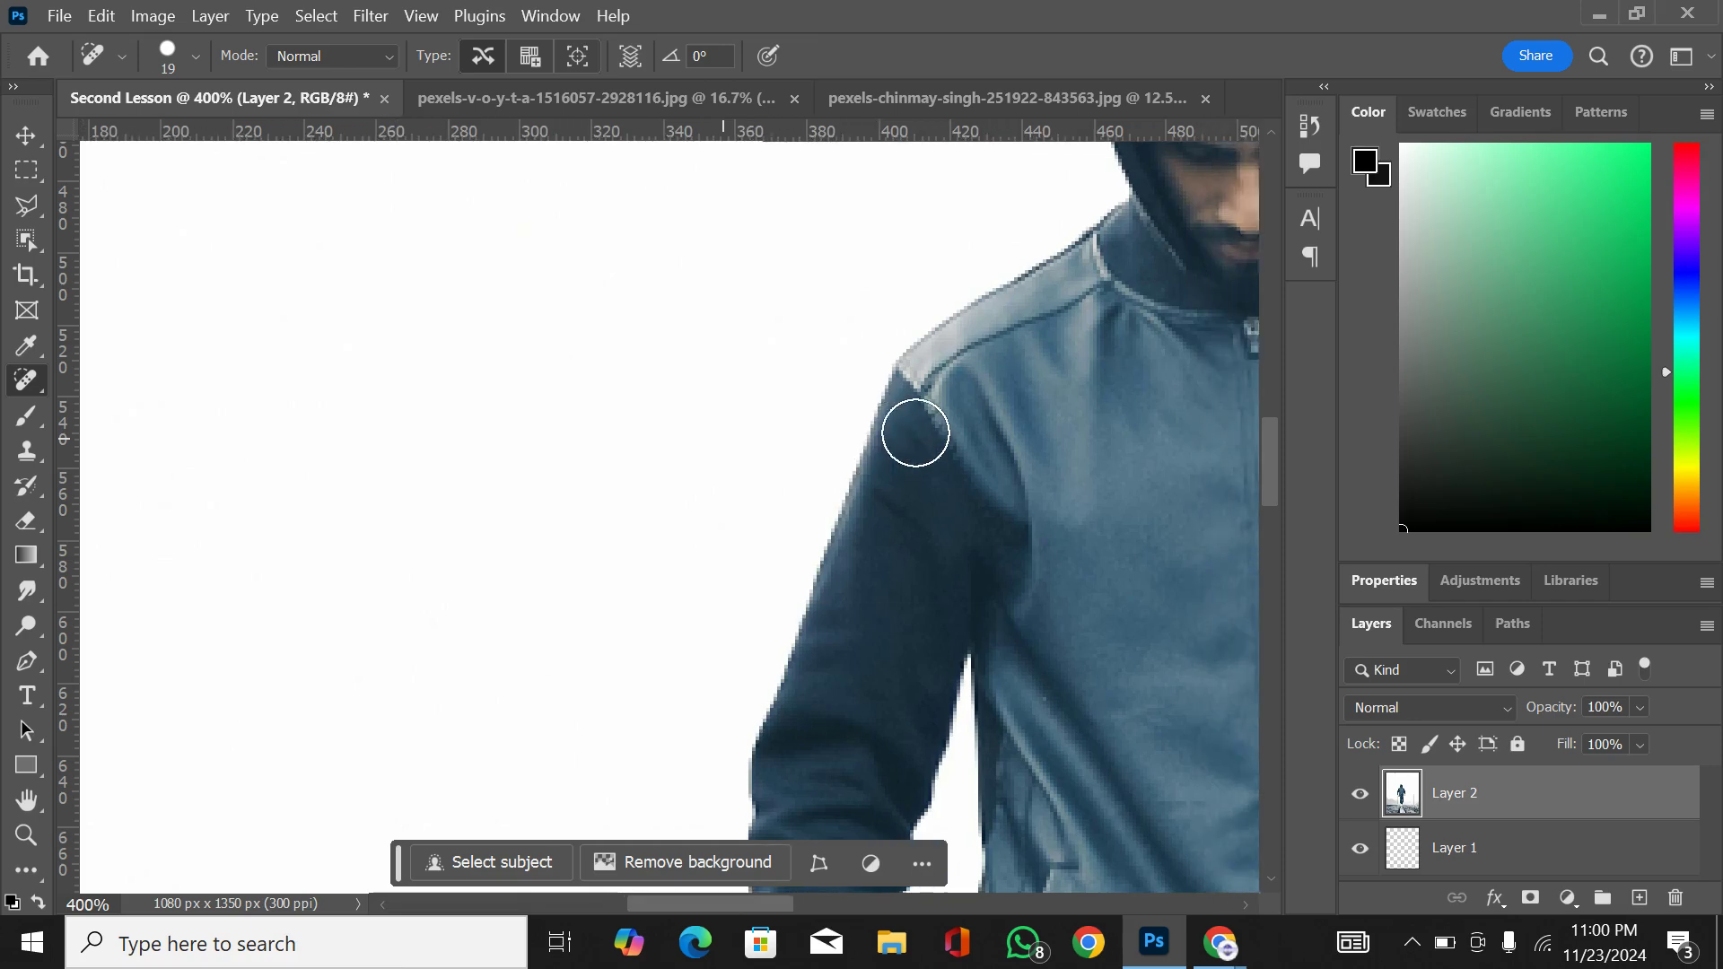
{"action": "scroll", "coordinate": [916, 433], "scroll_direction": "right", "scroll_amount": 6}
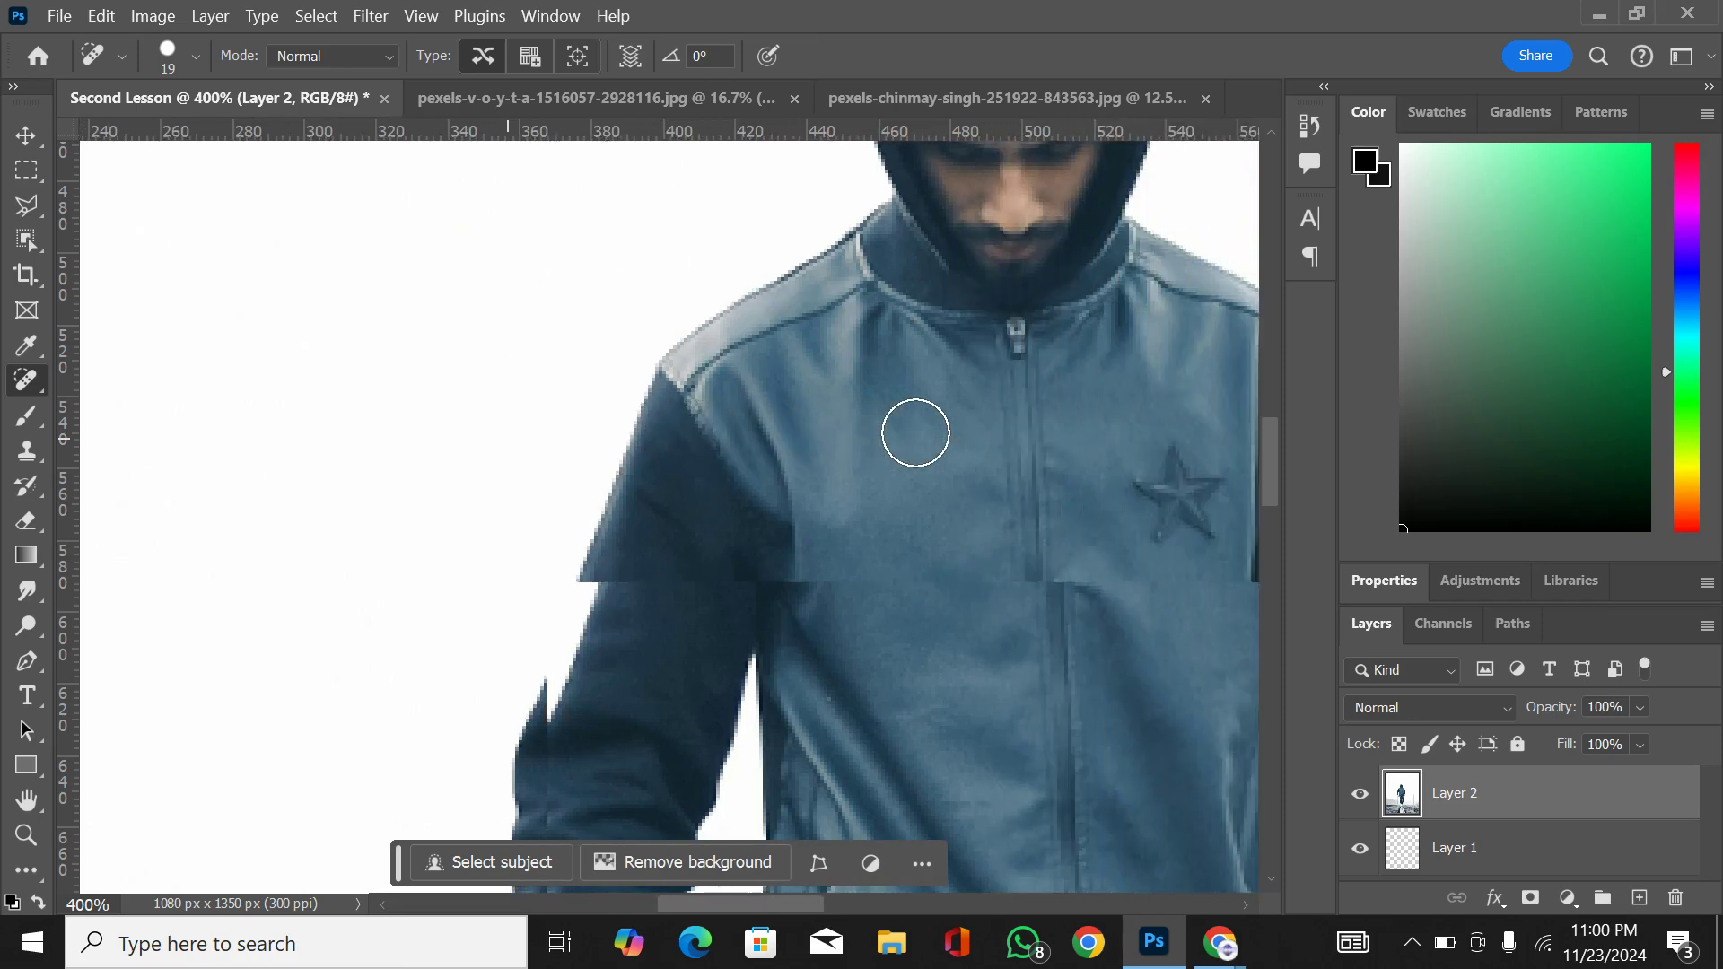
{"action": "scroll", "coordinate": [915, 432], "scroll_direction": "right", "scroll_amount": 6}
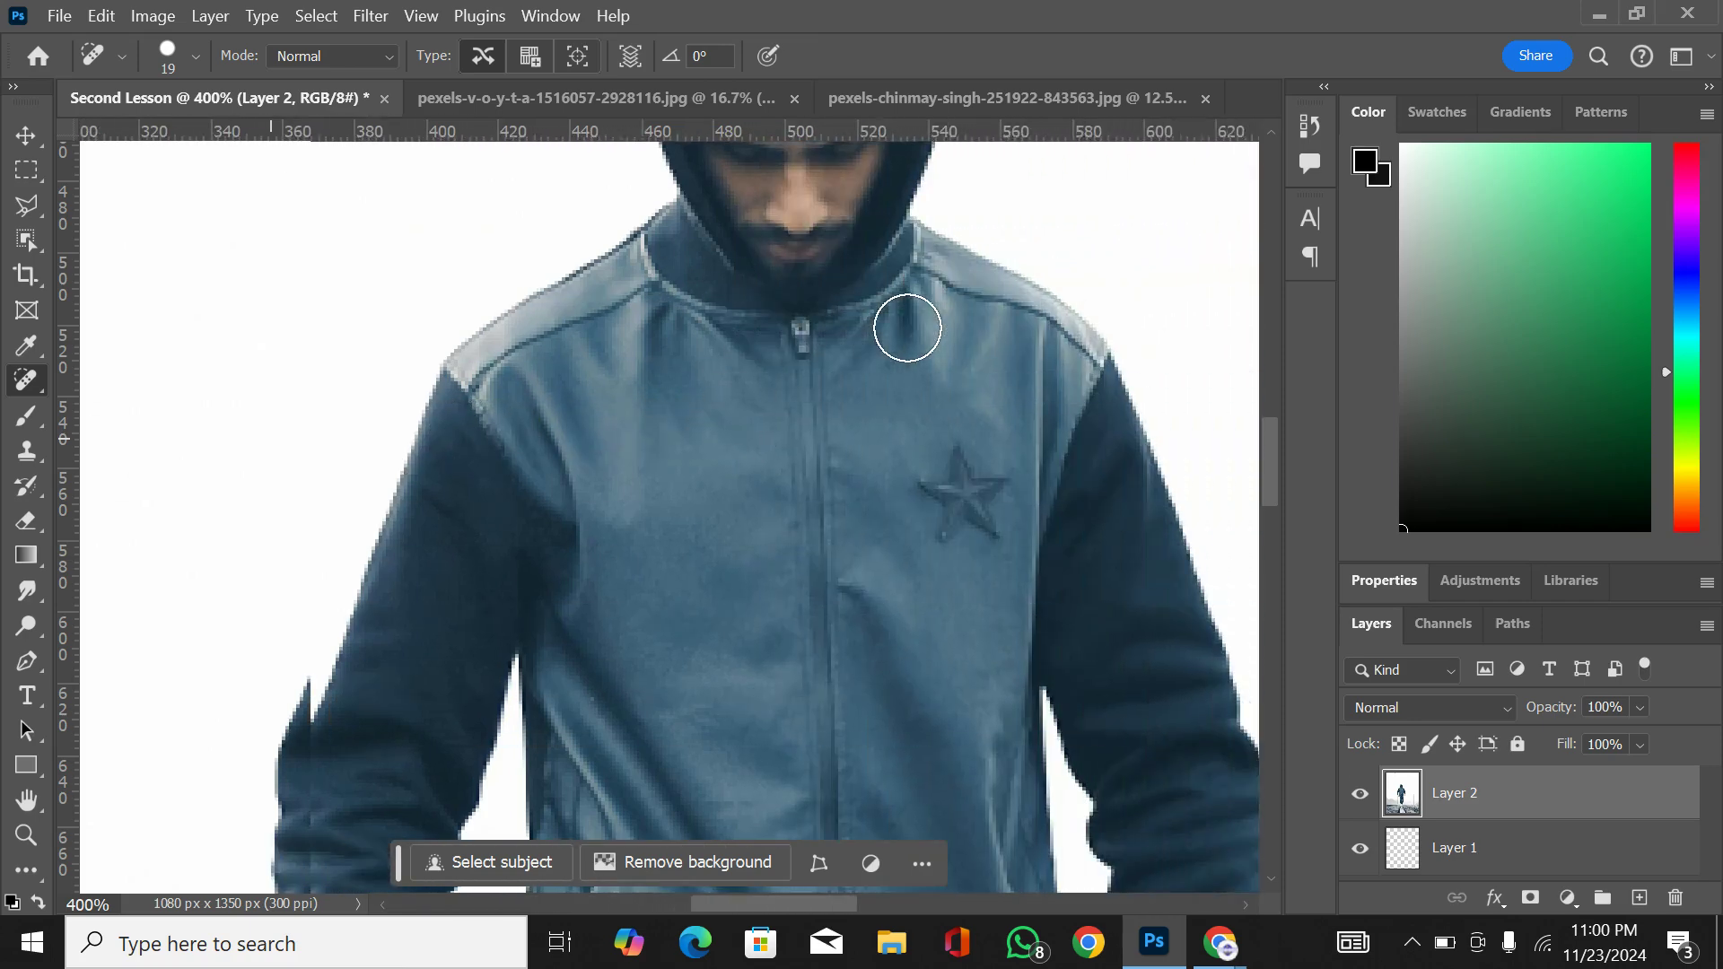
{"action": "scroll", "coordinate": [907, 327], "scroll_direction": "right", "scroll_amount": 6}
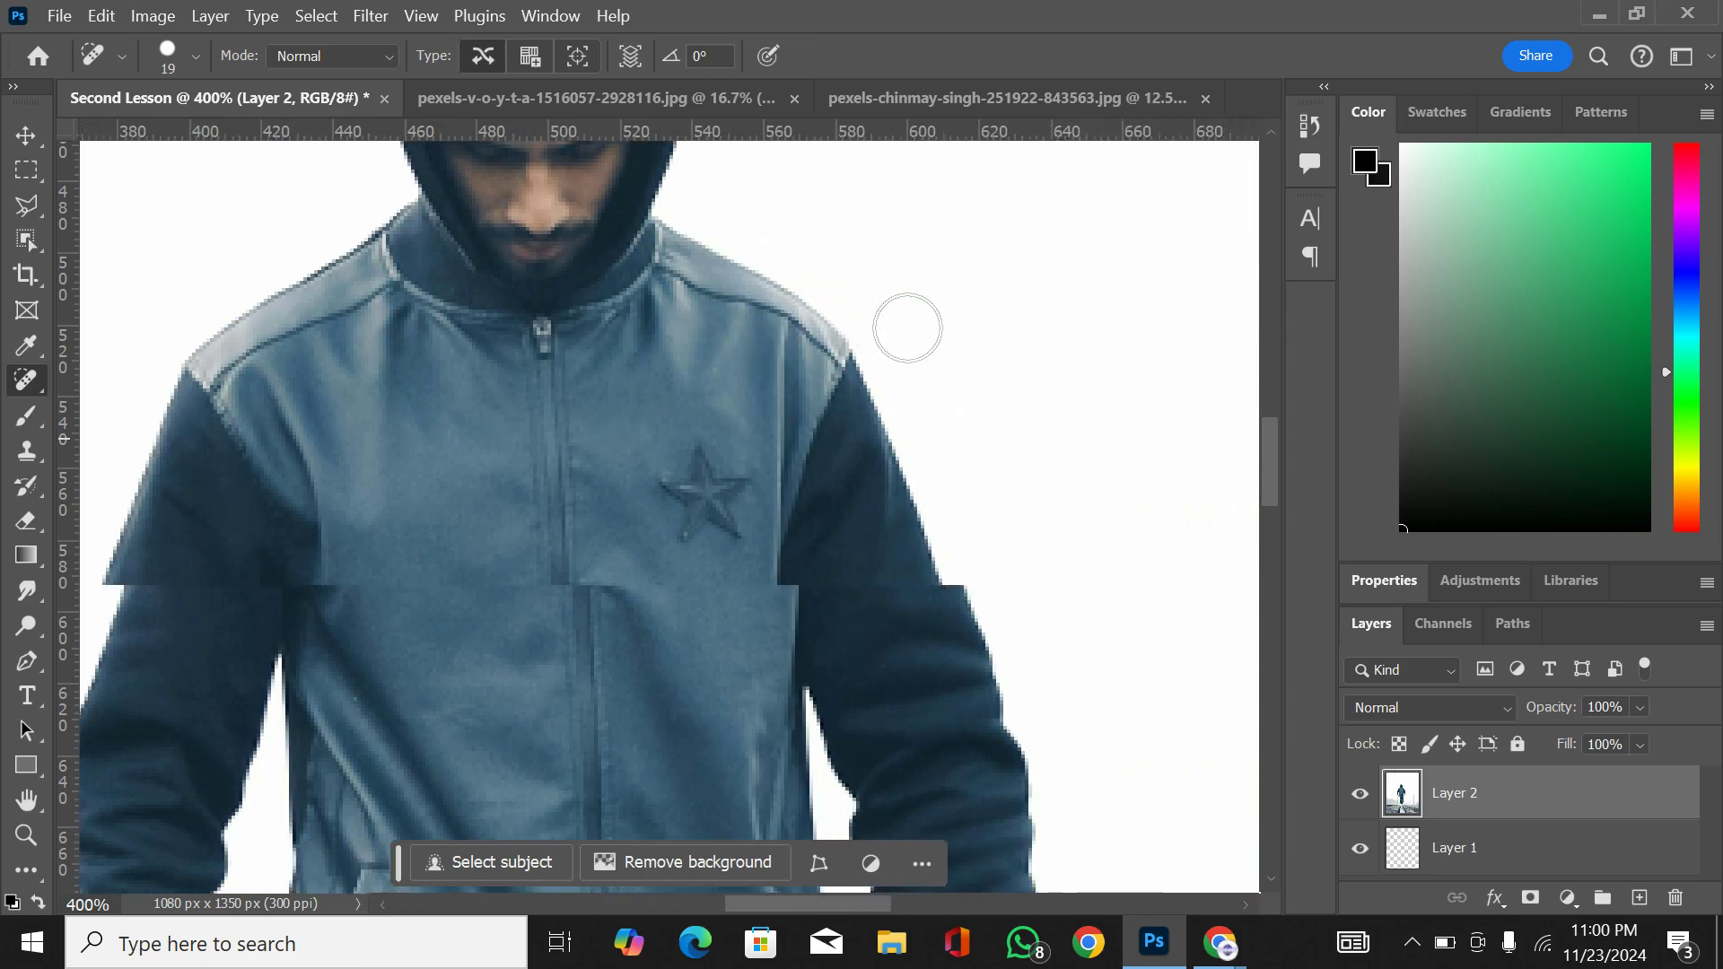
{"action": "scroll", "coordinate": [907, 328], "scroll_direction": "right", "scroll_amount": 6}
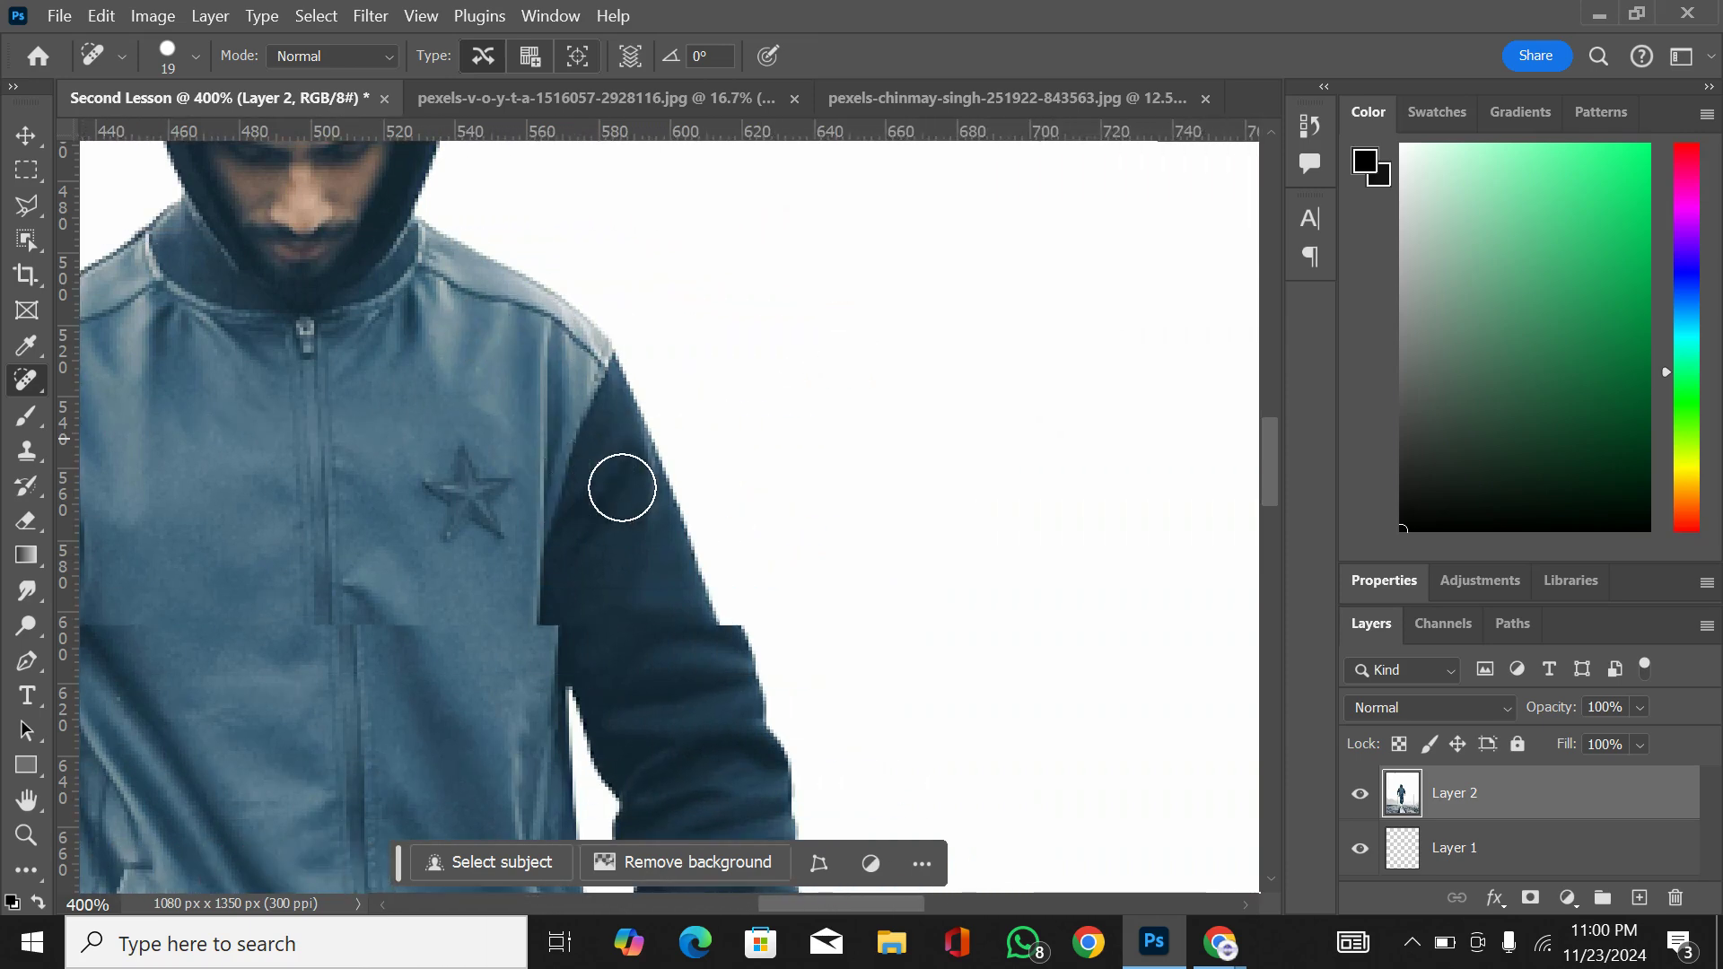
{"action": "scroll", "coordinate": [616, 488], "scroll_direction": "right", "scroll_amount": 8}
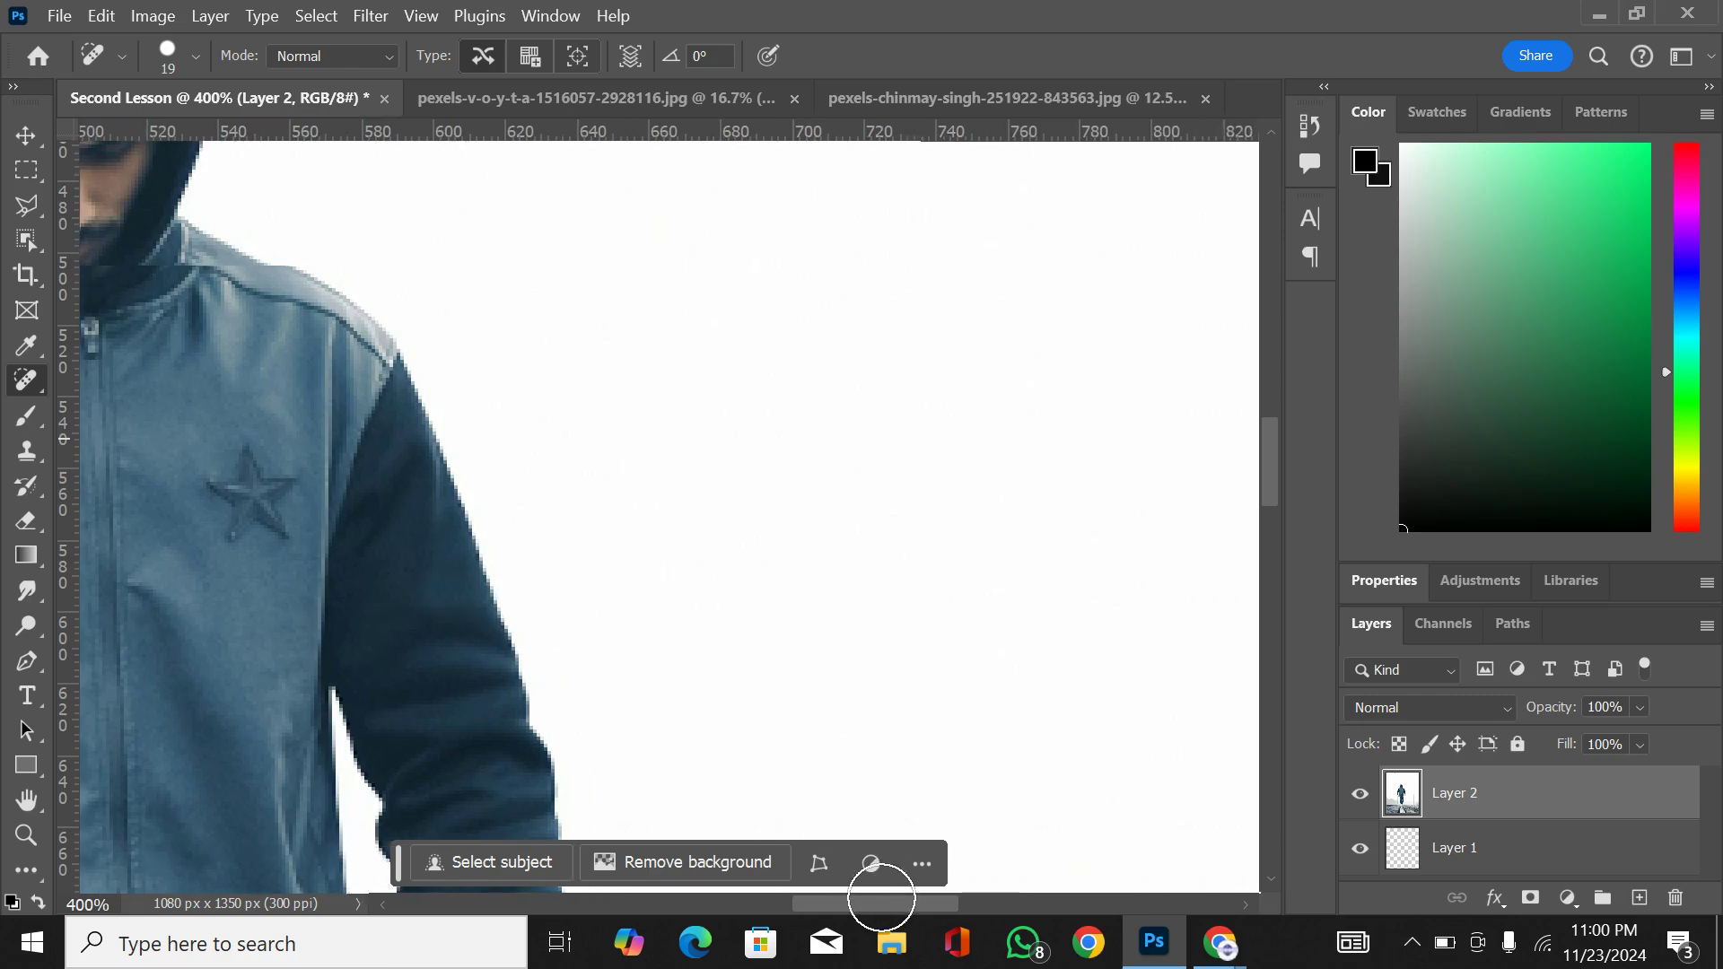
{"action": "scroll", "coordinate": [881, 897], "scroll_direction": "right", "scroll_amount": 8}
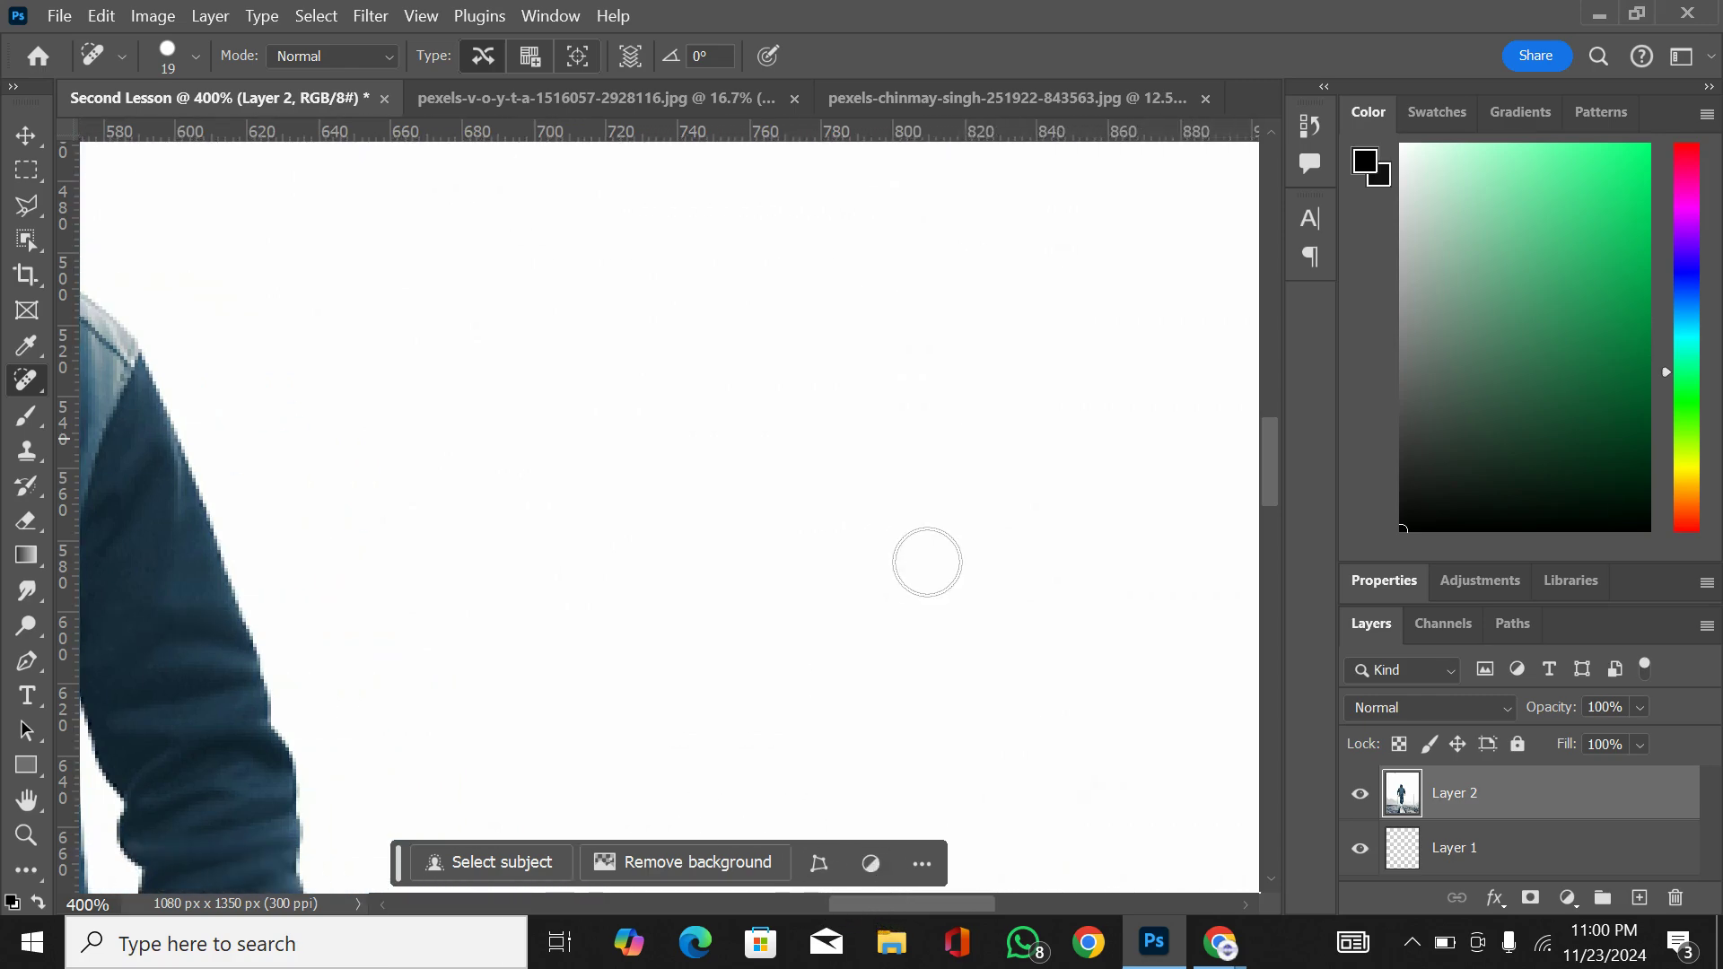
{"action": "scroll", "coordinate": [927, 562], "scroll_direction": "right", "scroll_amount": 7}
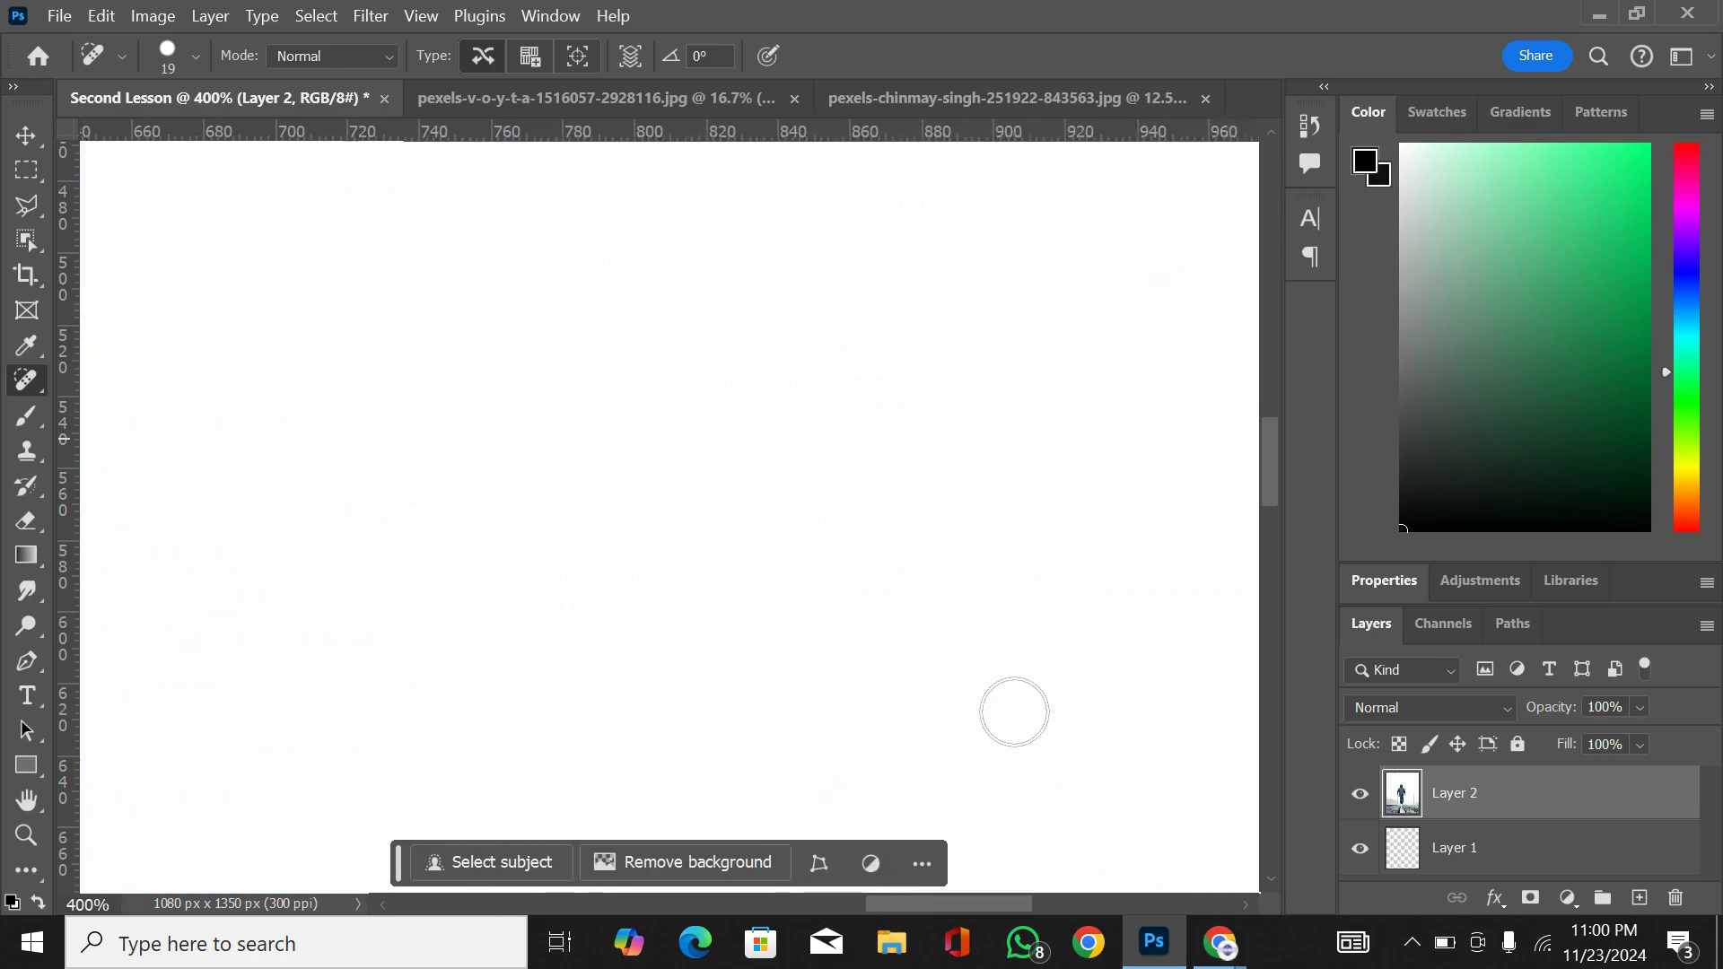
{"action": "scroll", "coordinate": [1014, 711], "scroll_direction": "right", "scroll_amount": 6}
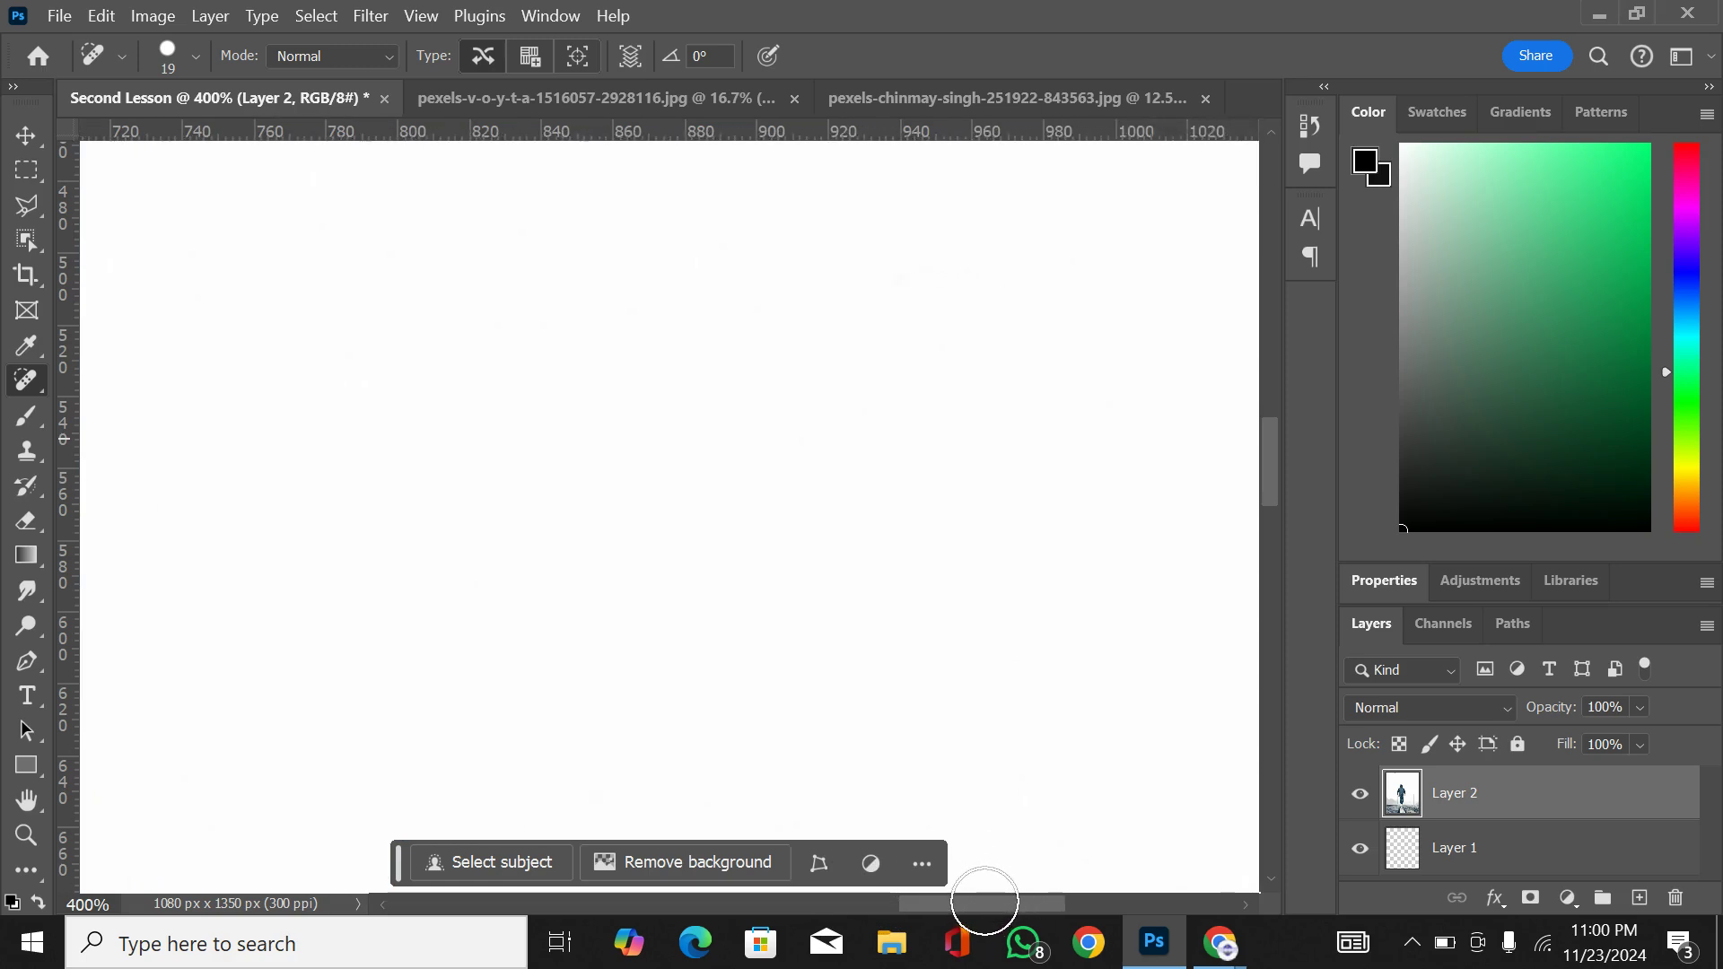
{"action": "scroll", "coordinate": [984, 900], "scroll_direction": "right", "scroll_amount": 8}
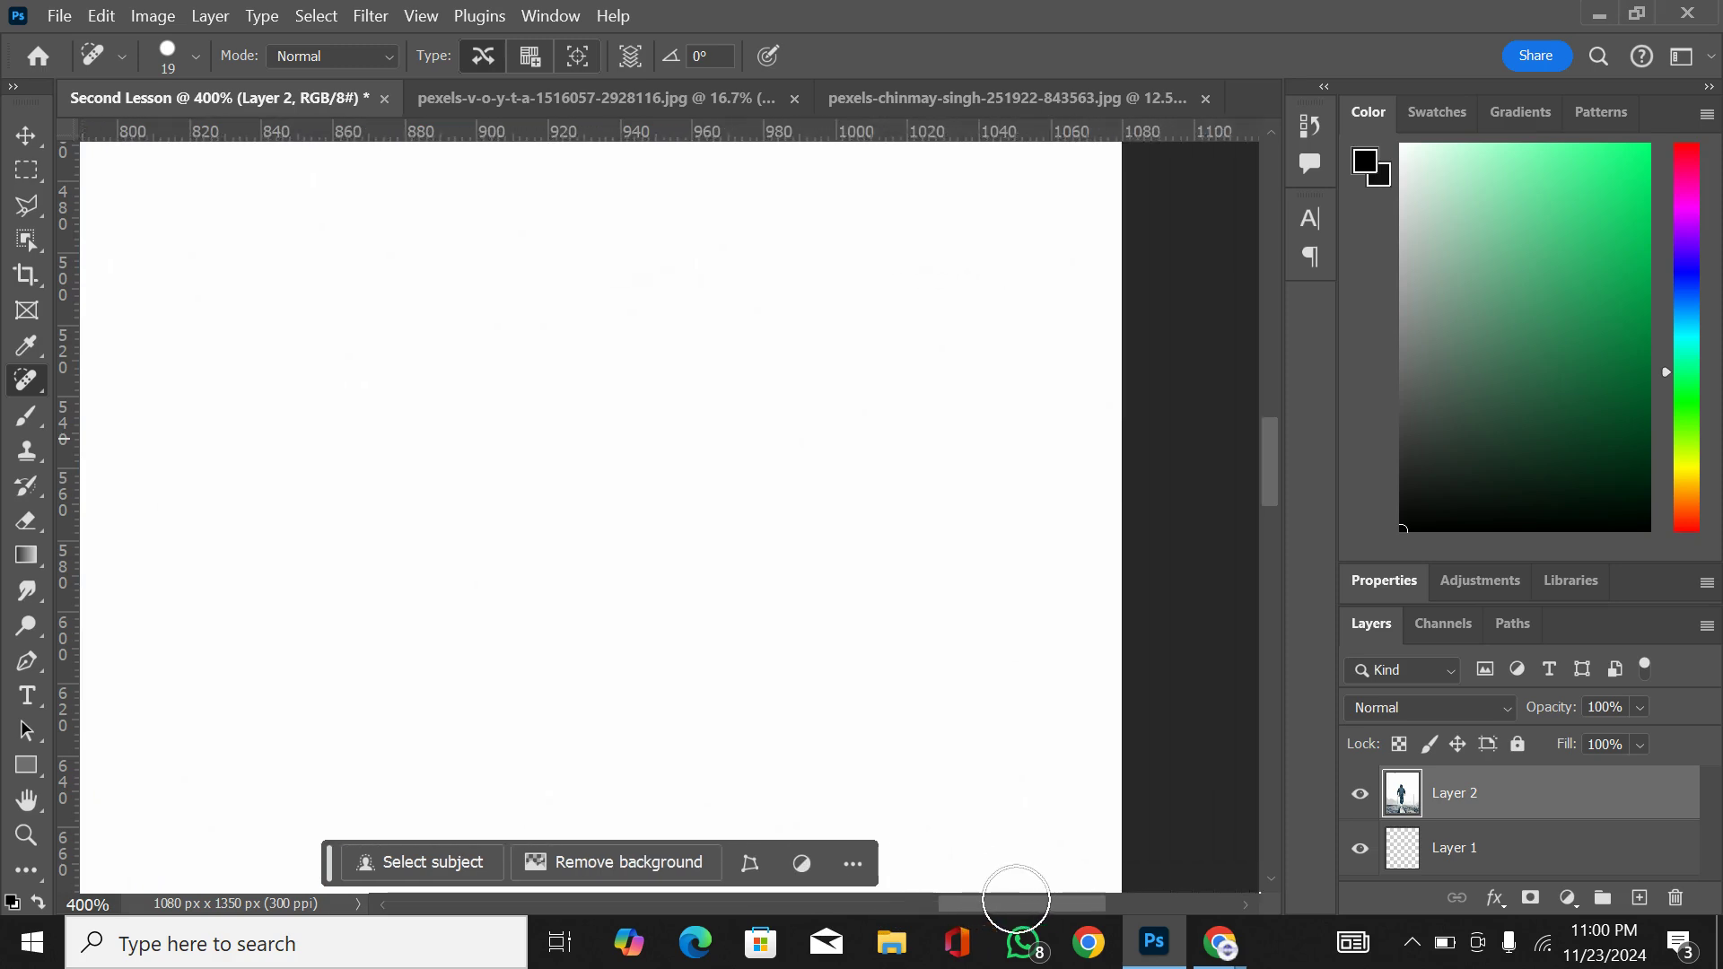
{"action": "scroll", "coordinate": [1016, 899], "scroll_direction": "right", "scroll_amount": 3}
{"action": "scroll", "coordinate": [1062, 906], "scroll_direction": "up", "scroll_amount": 2}
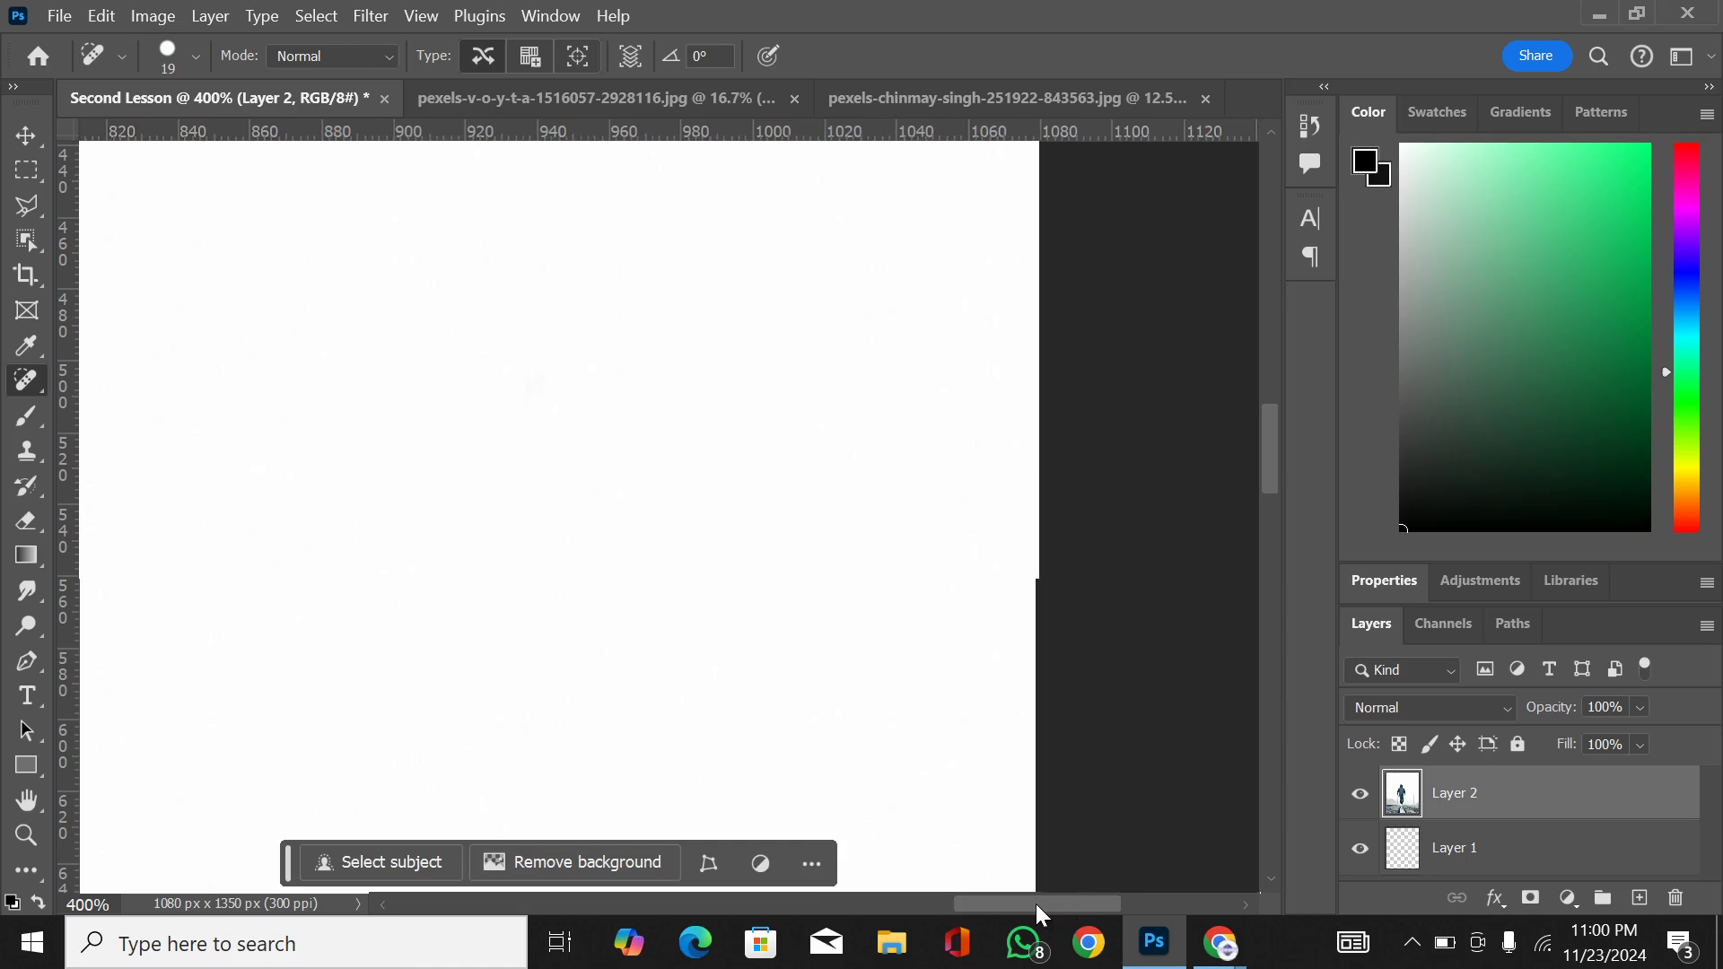
{"action": "left_click_drag", "start_coordinate": [1035, 903], "coordinate": [831, 903]}
{"action": "scroll", "coordinate": [669, 398], "scroll_direction": "up", "scroll_amount": 1}
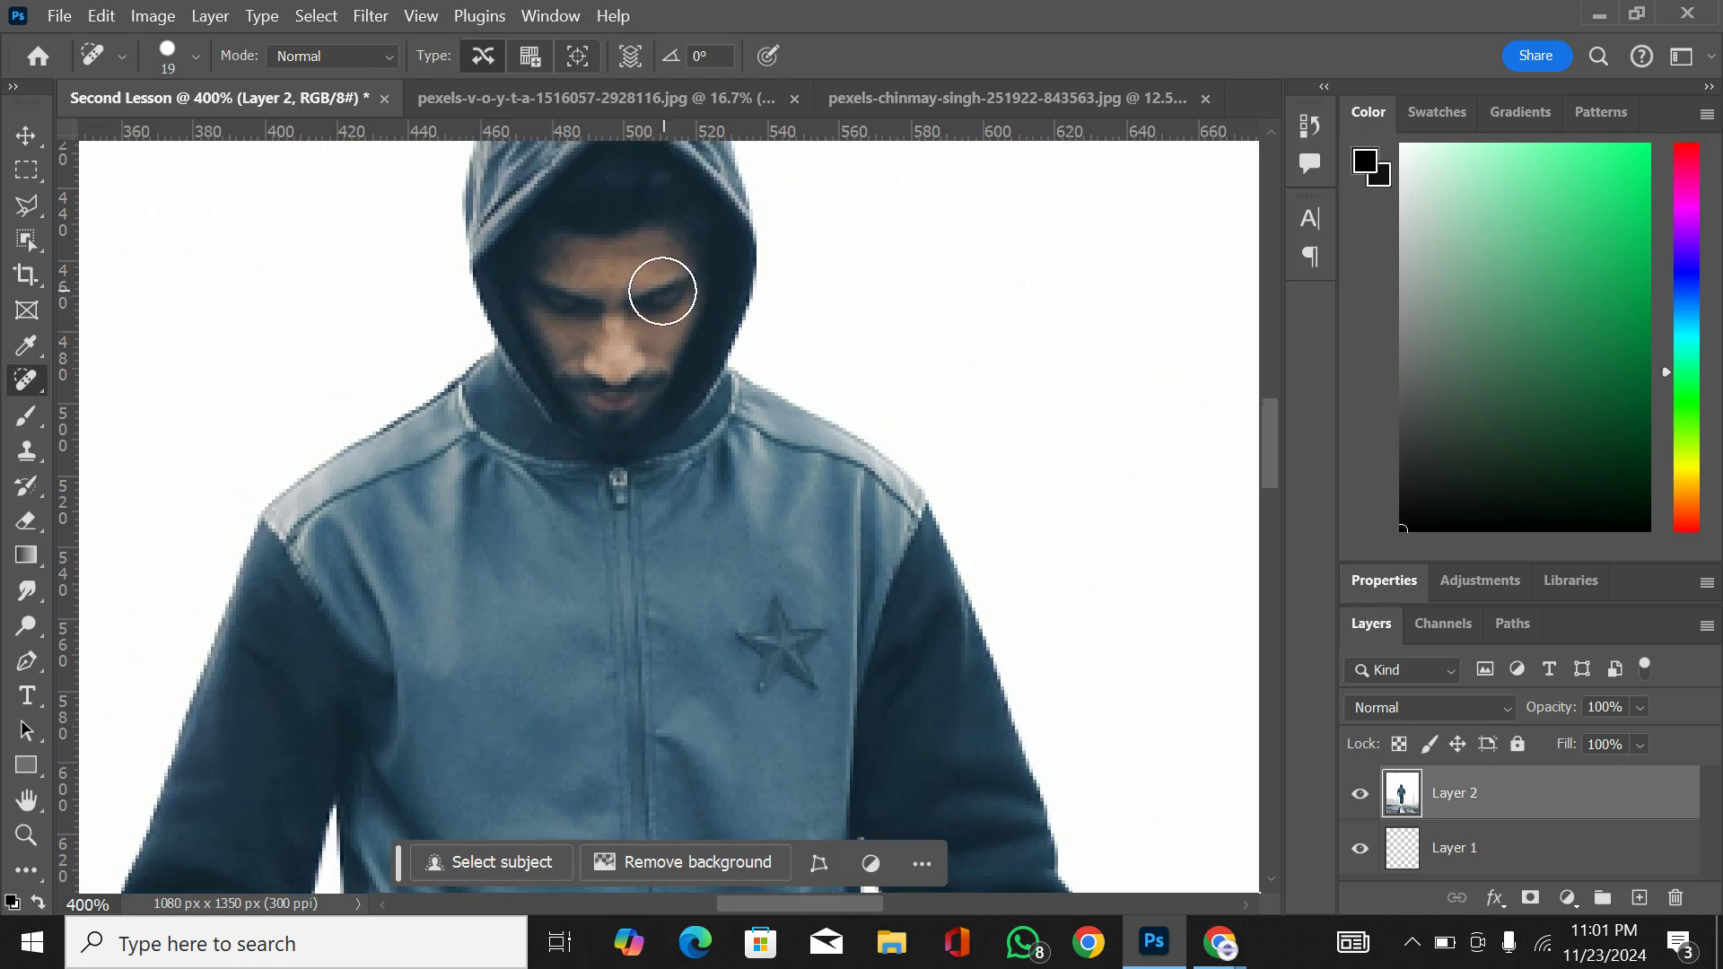
{"action": "key", "text": "bracketleft"}
{"action": "key", "text": "bracketleft"}
{"action": "key", "text": "bracketleft"}
{"action": "key", "text": "bracketleft"}
{"action": "key", "text": "bracketleft"}
{"action": "key", "text": "bracketleft"}
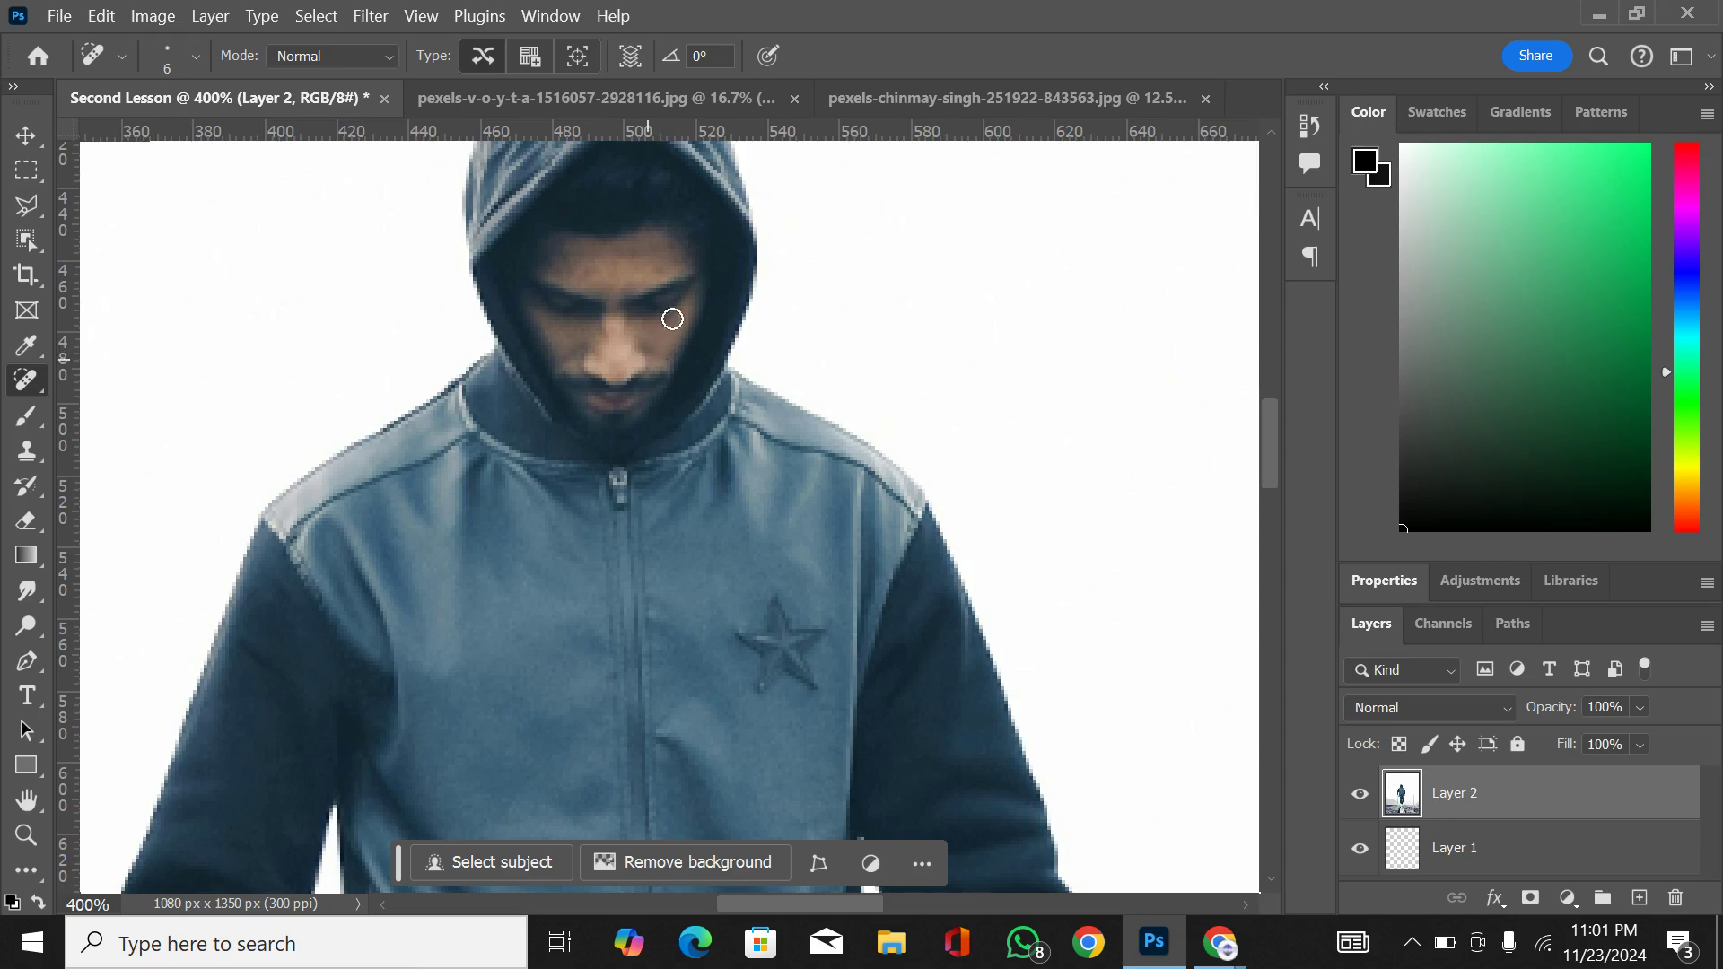
Step: Try a short Spot Healing Brush stroke across one of the man's eyebrows and undo the last change
{"action": "mouse_move", "coordinate": [643, 280]}
{"action": "left_mouse_down"}
{"action": "mouse_move", "coordinate": [676, 313]}
{"action": "mouse_move", "coordinate": [693, 294]}
{"action": "mouse_move", "coordinate": [665, 273]}
{"action": "mouse_move", "coordinate": [683, 283]}
{"action": "left_mouse_up"}
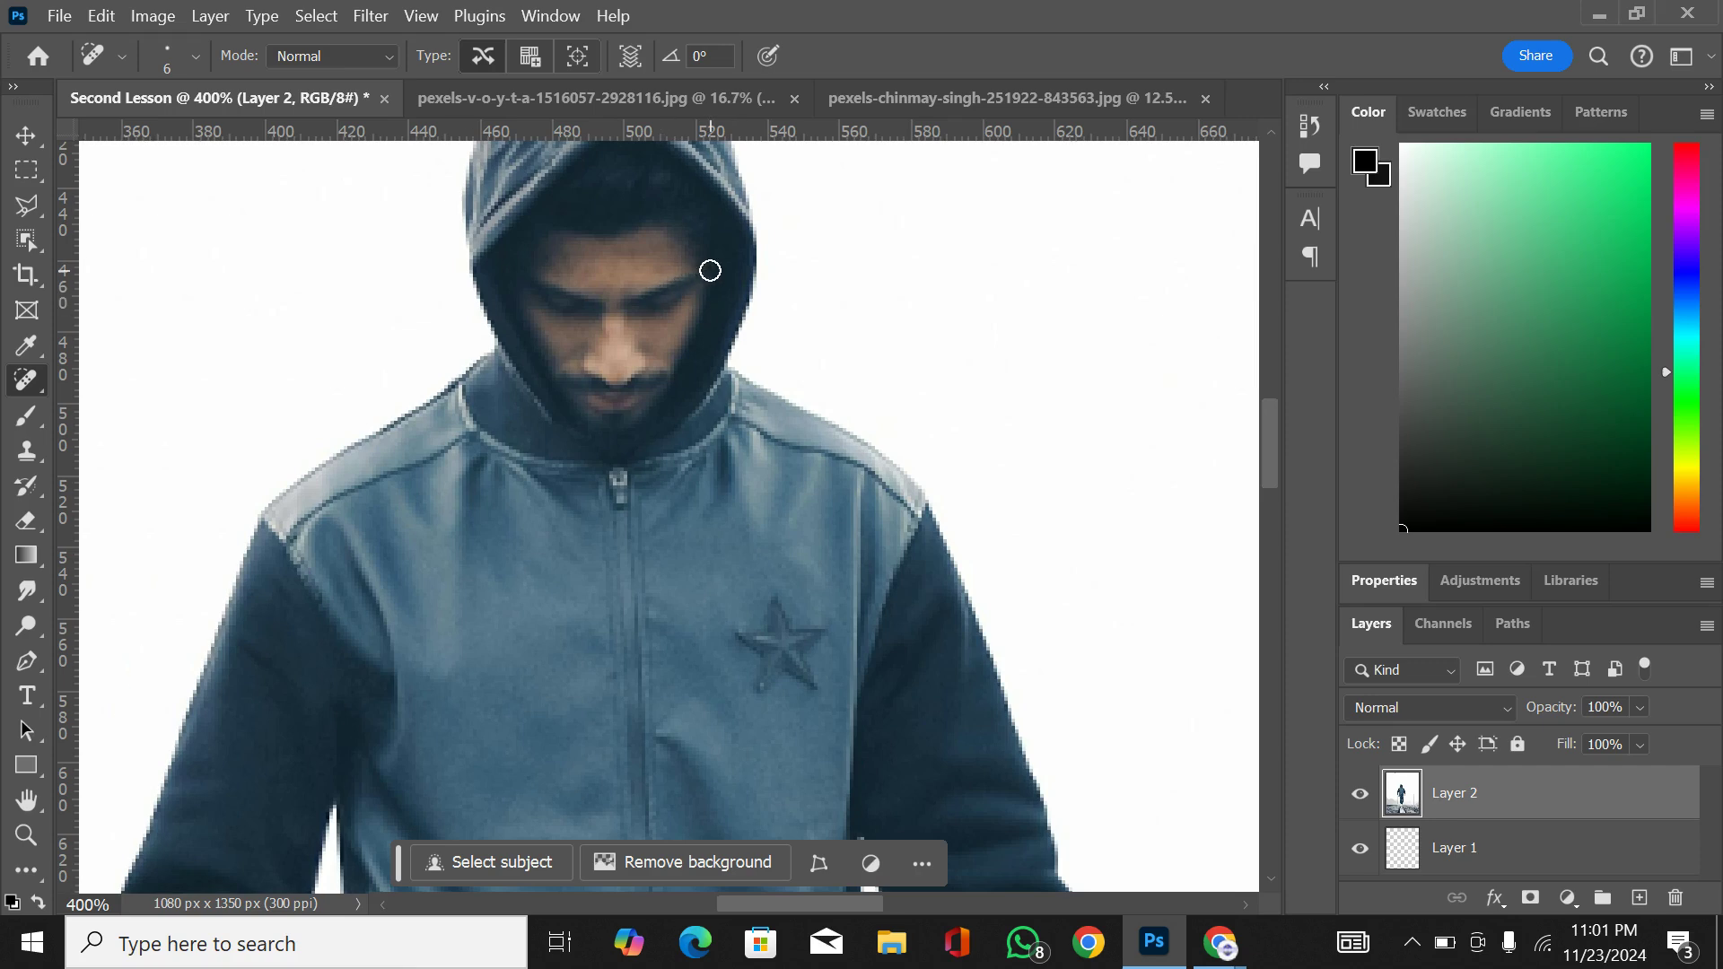
{"action": "key", "text": "ctrl+z"}
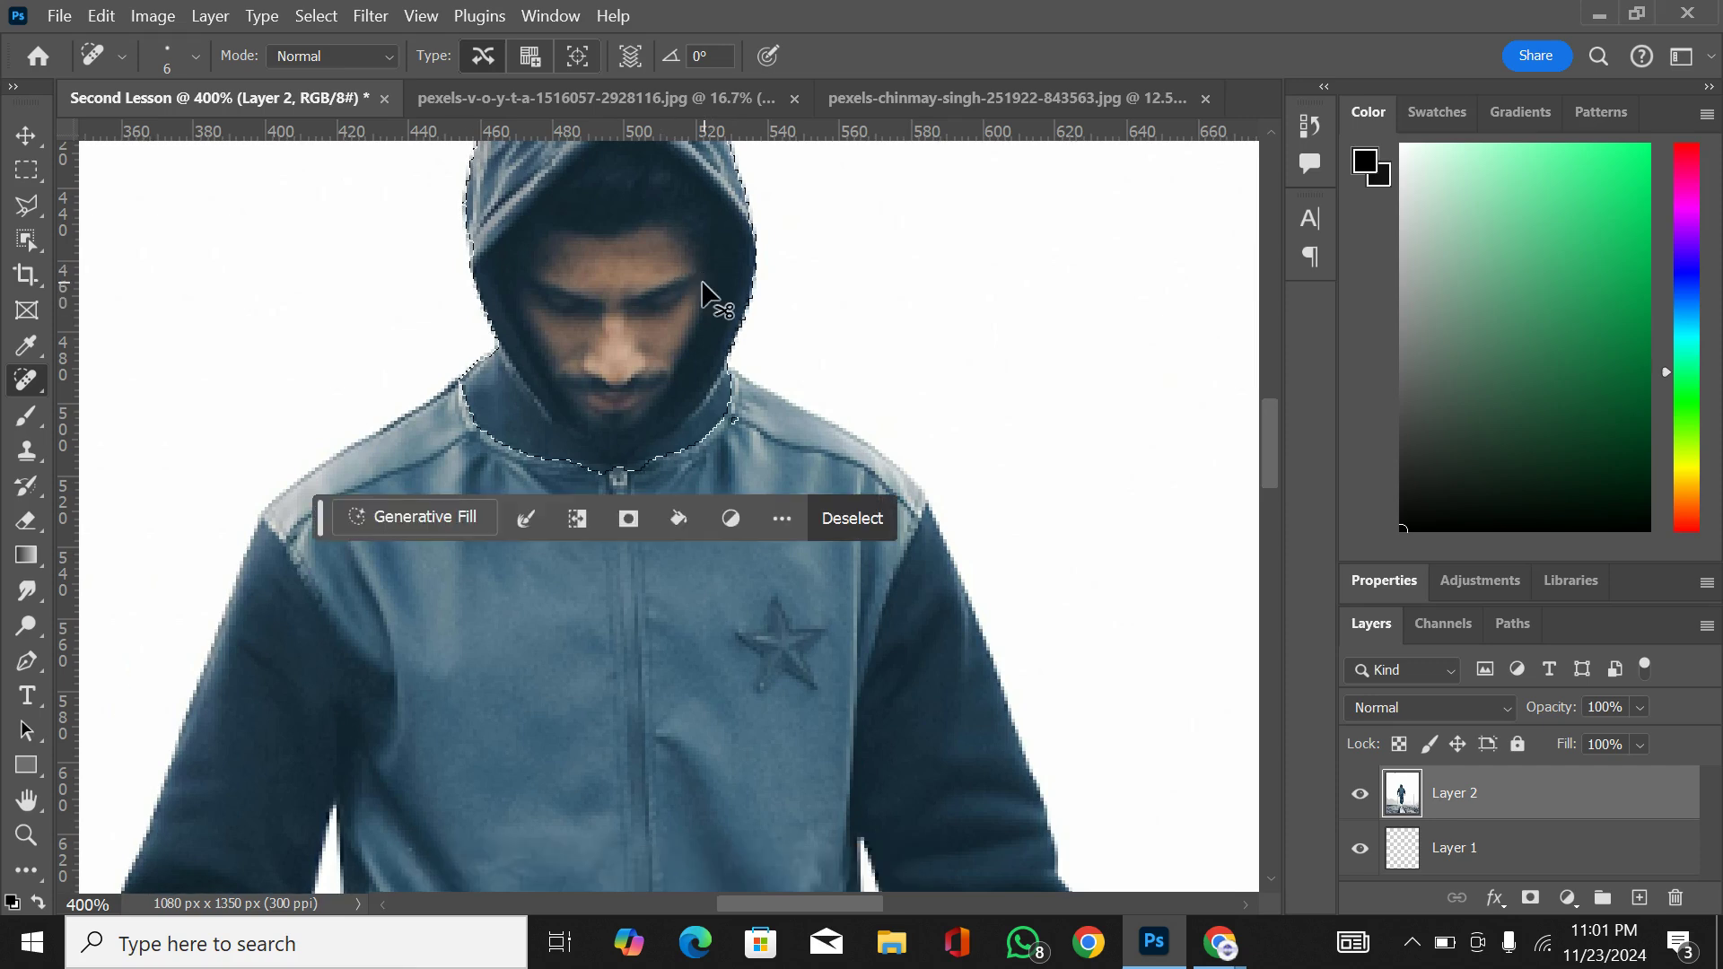
Step: Deselect the man's head and look over the tools grouped with the Spot Healing Brush
{"action": "key", "text": "ctrl+d"}
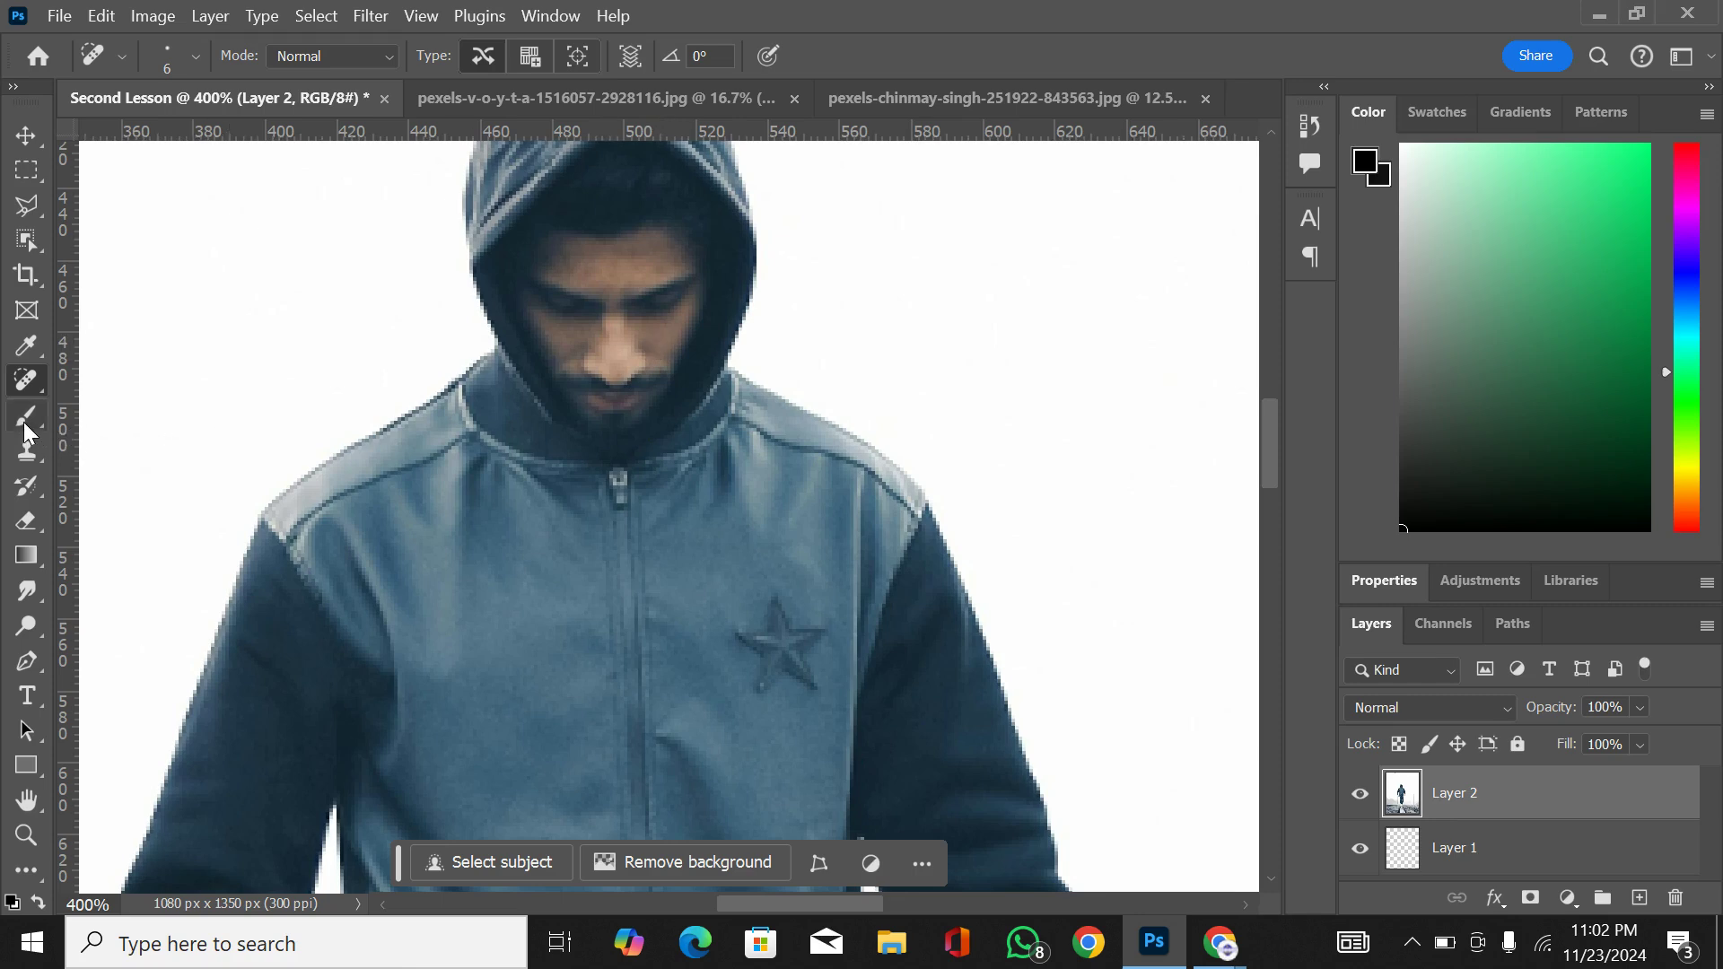
{"action": "right_click", "coordinate": [26, 380]}
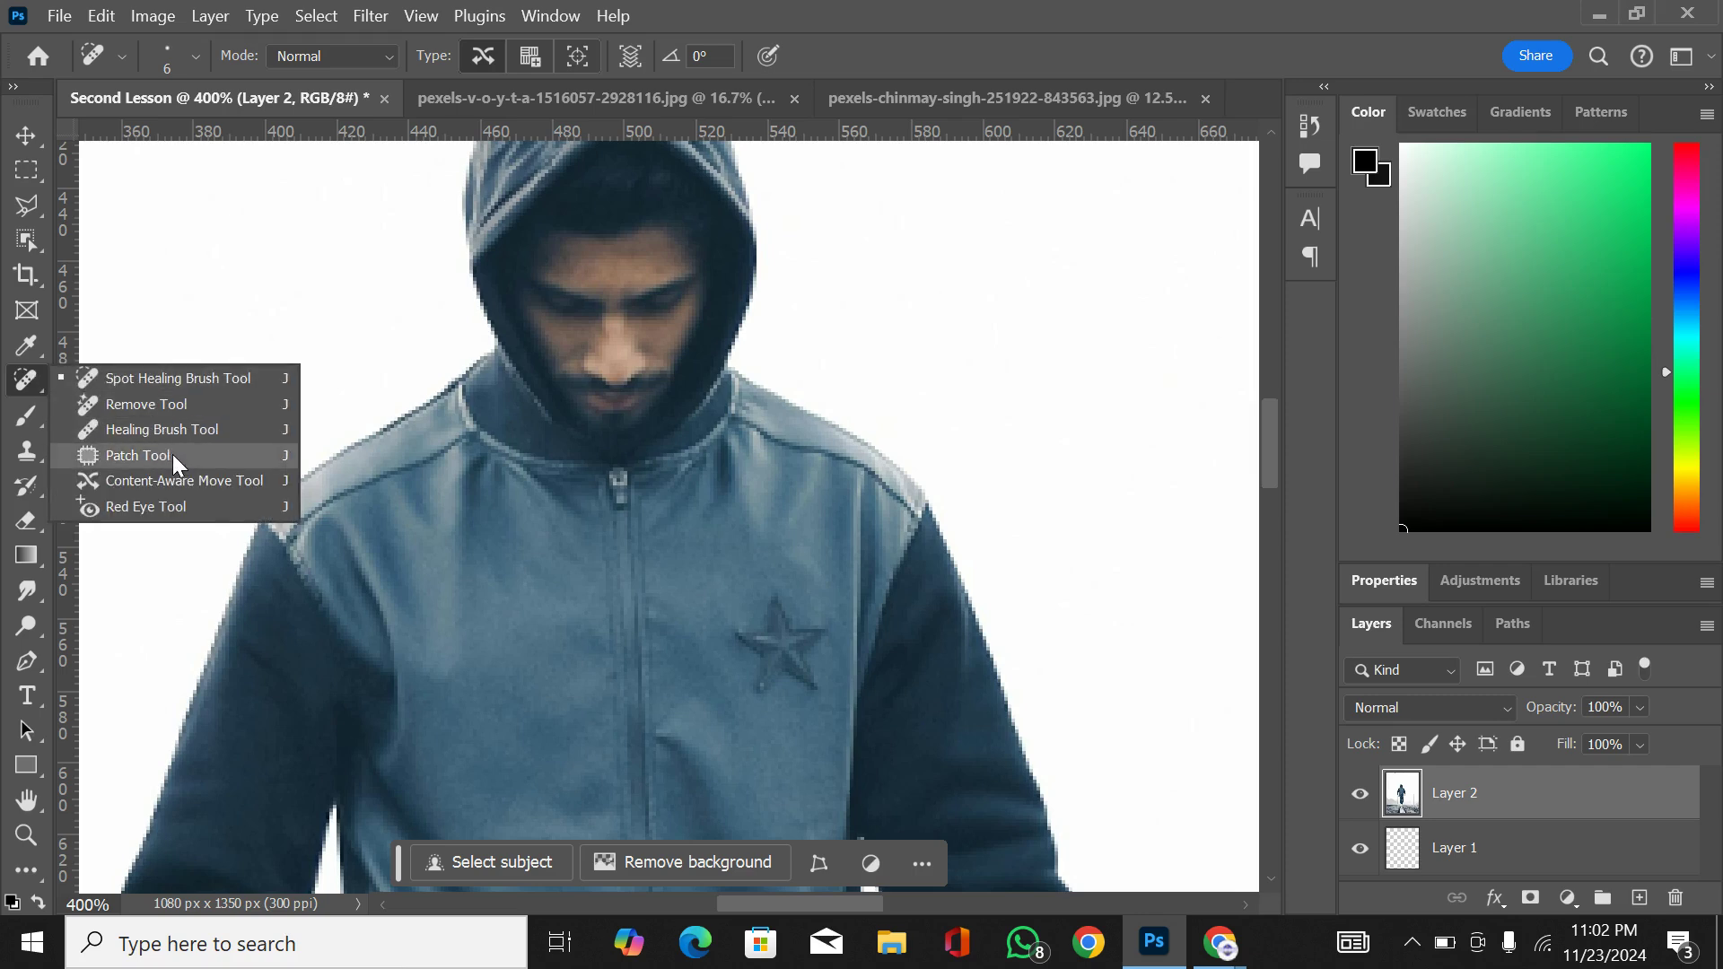
{"action": "right_click", "coordinate": [26, 386]}
{"action": "left_click", "coordinate": [22, 416]}
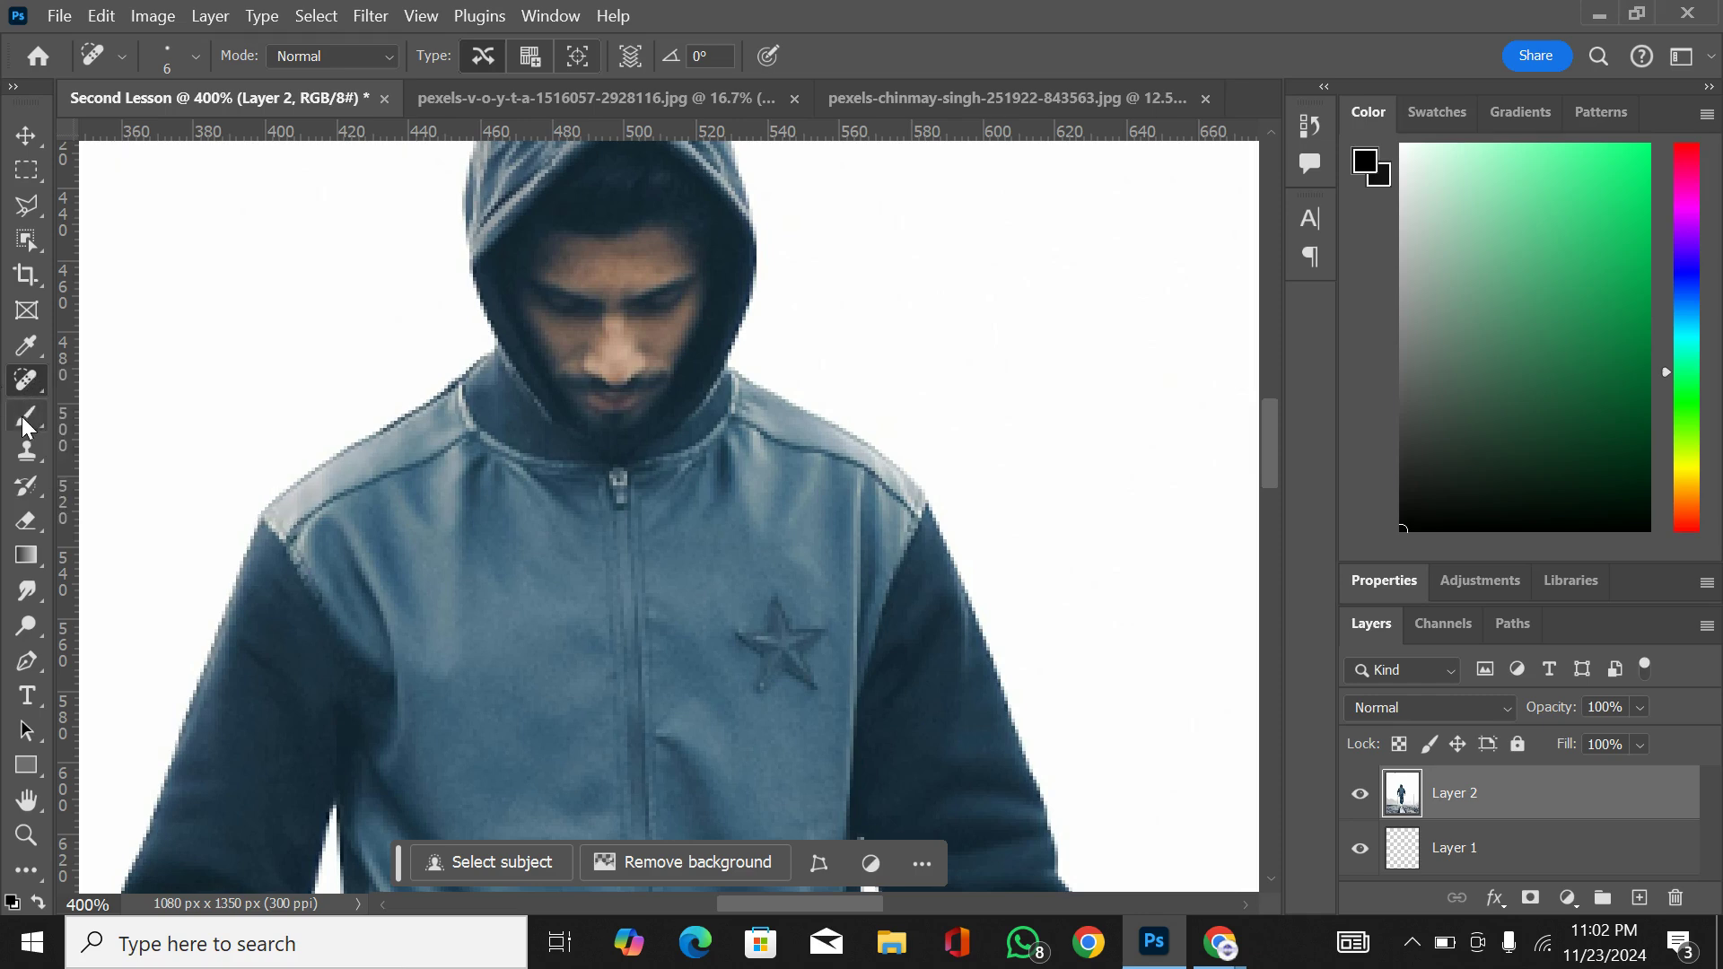
Step: Try black Brush strokes at size 51 across the white background beside the man's head, and undo them
{"action": "right_click", "coordinate": [22, 416]}
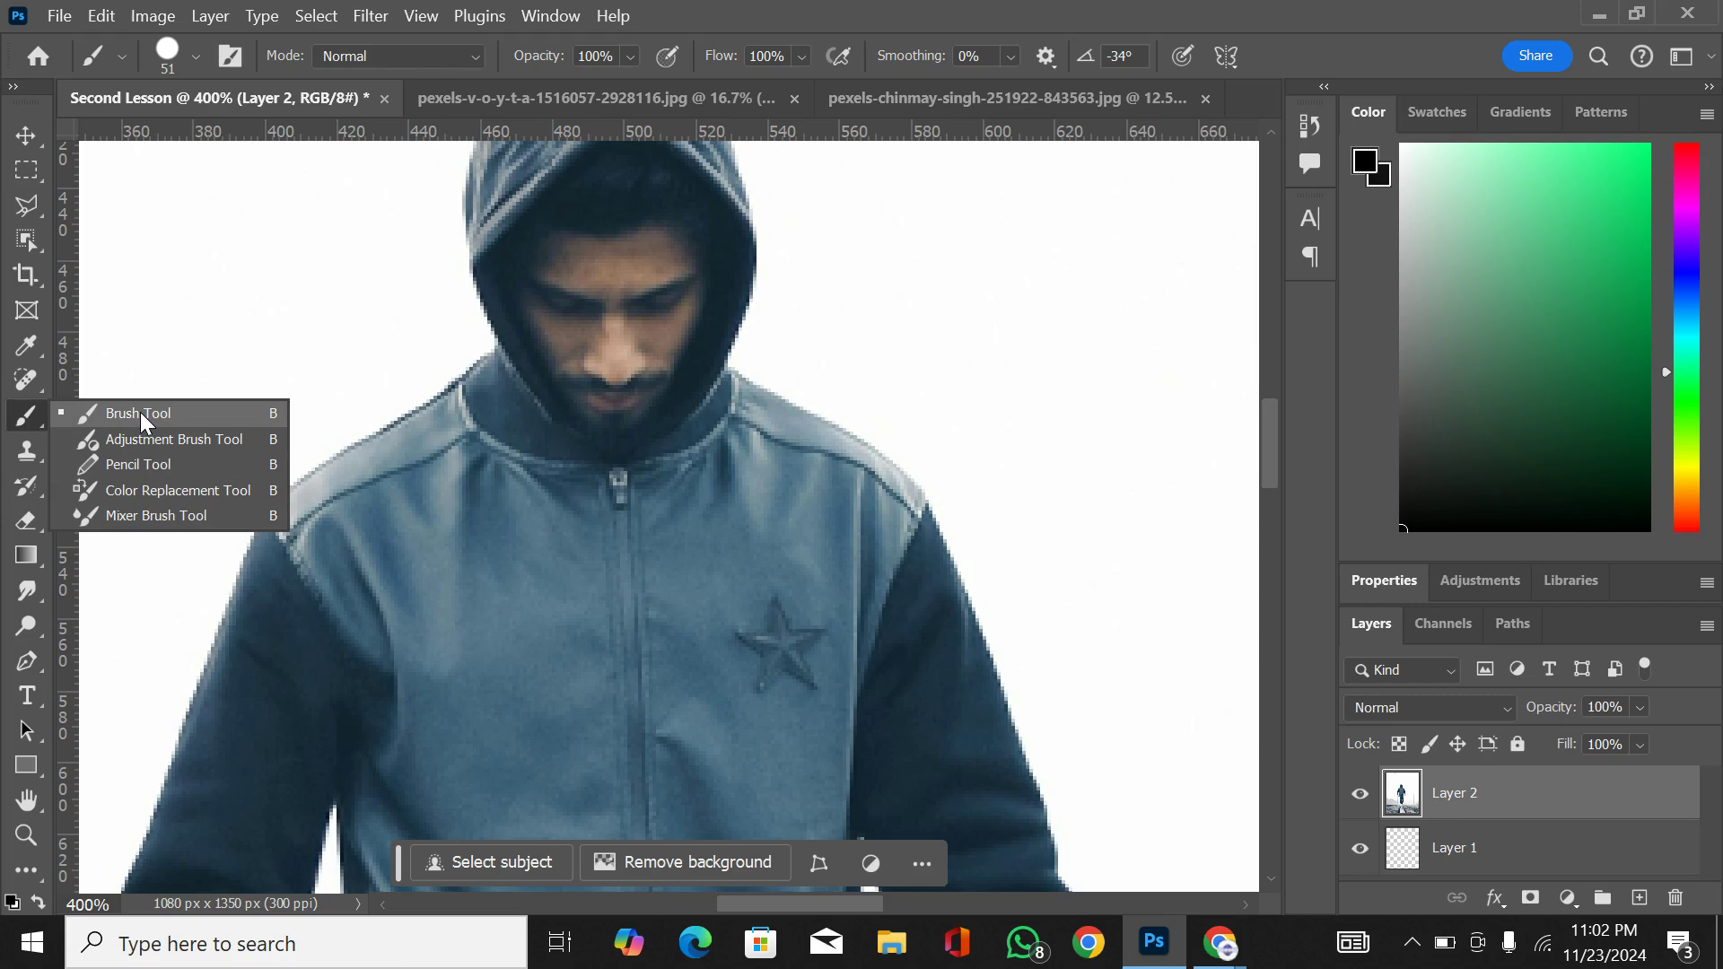
{"action": "left_click", "coordinate": [170, 407]}
{"action": "left_click_drag", "start_coordinate": [260, 329], "coordinate": [374, 421]}
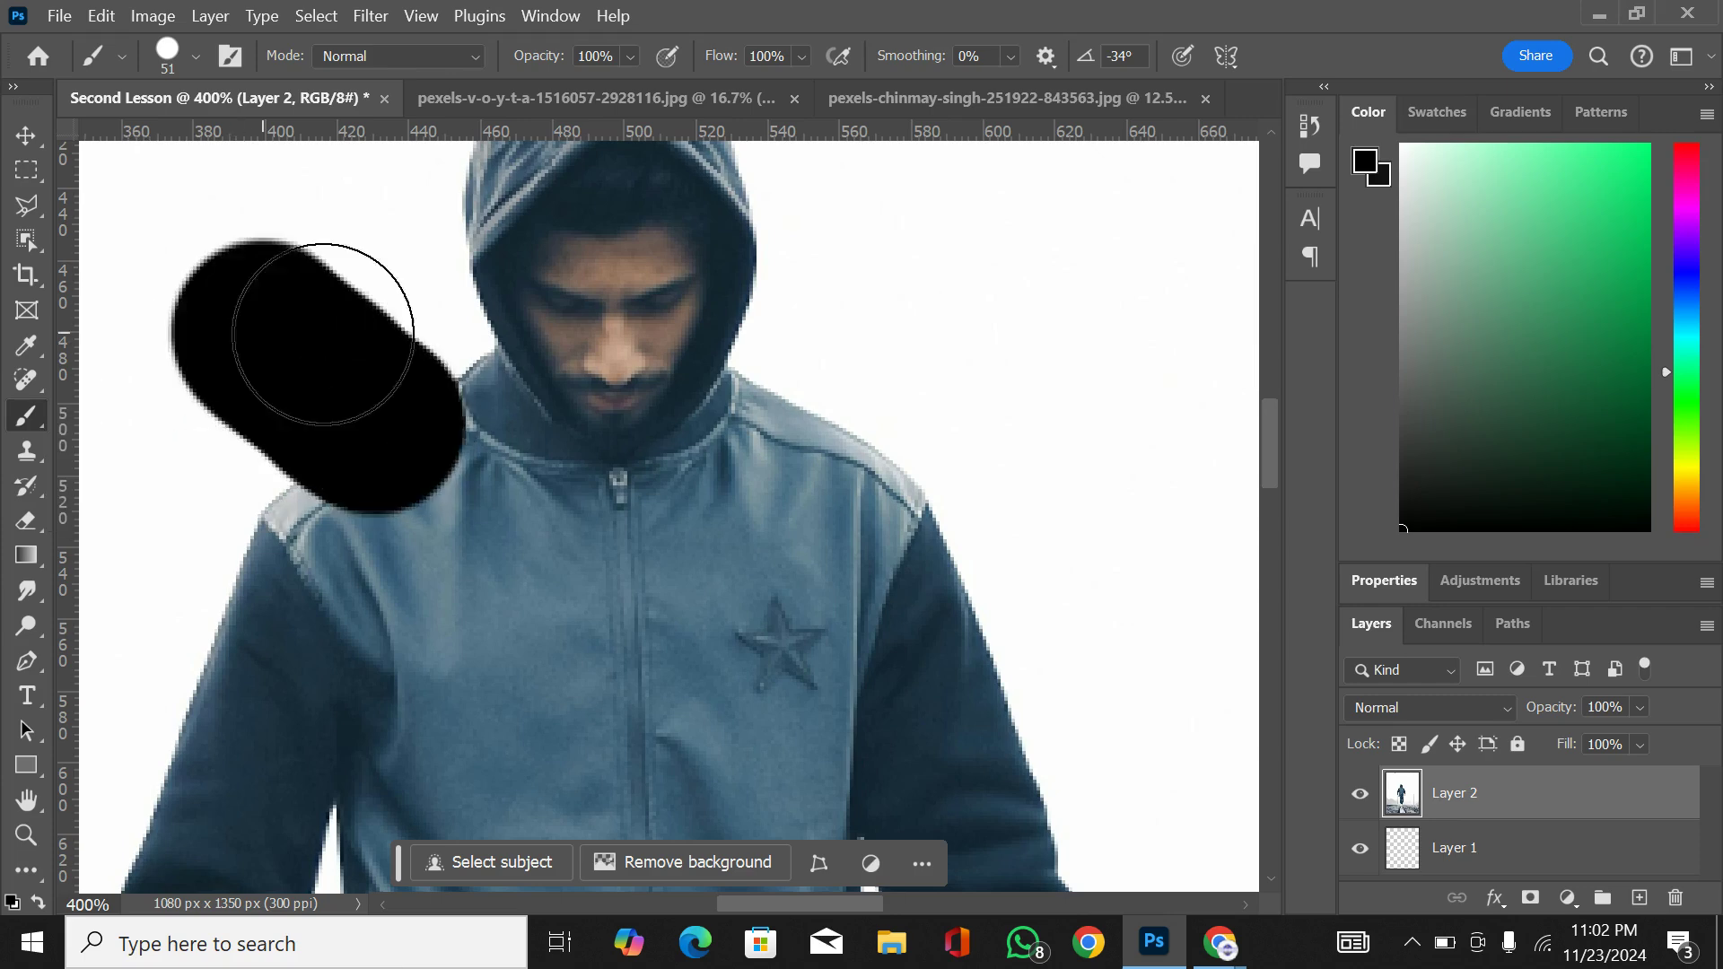
{"action": "left_click_drag", "start_coordinate": [323, 334], "coordinate": [200, 339]}
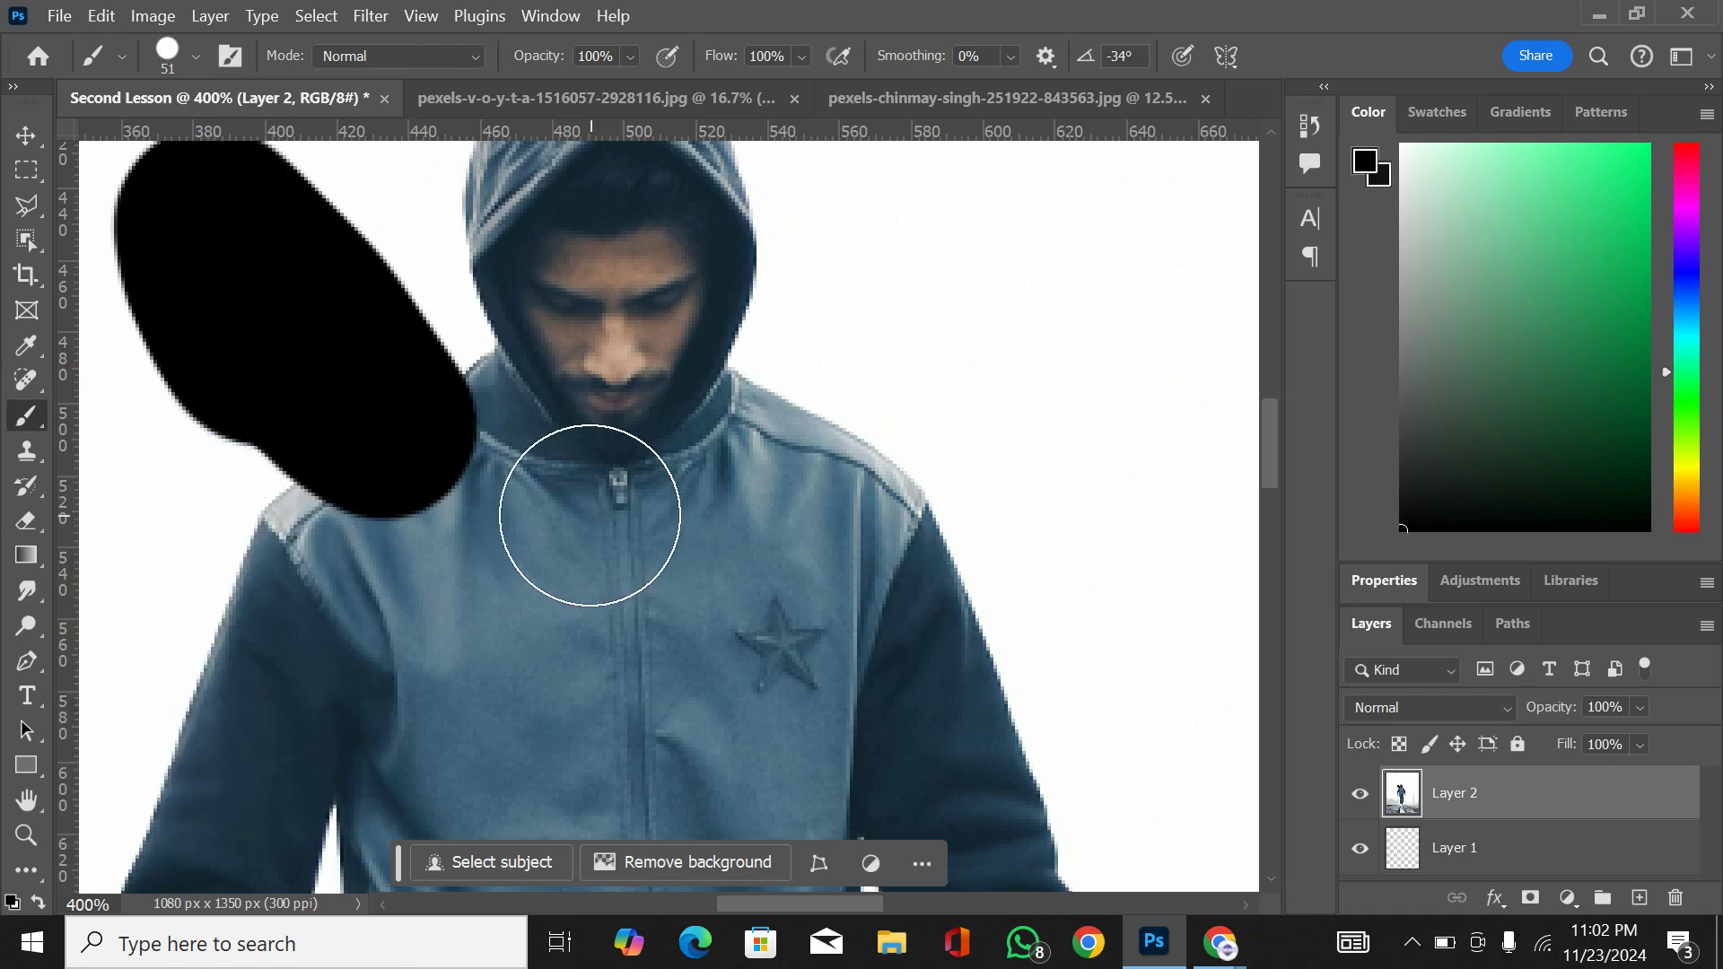
{"action": "key", "text": "ctrl+z"}
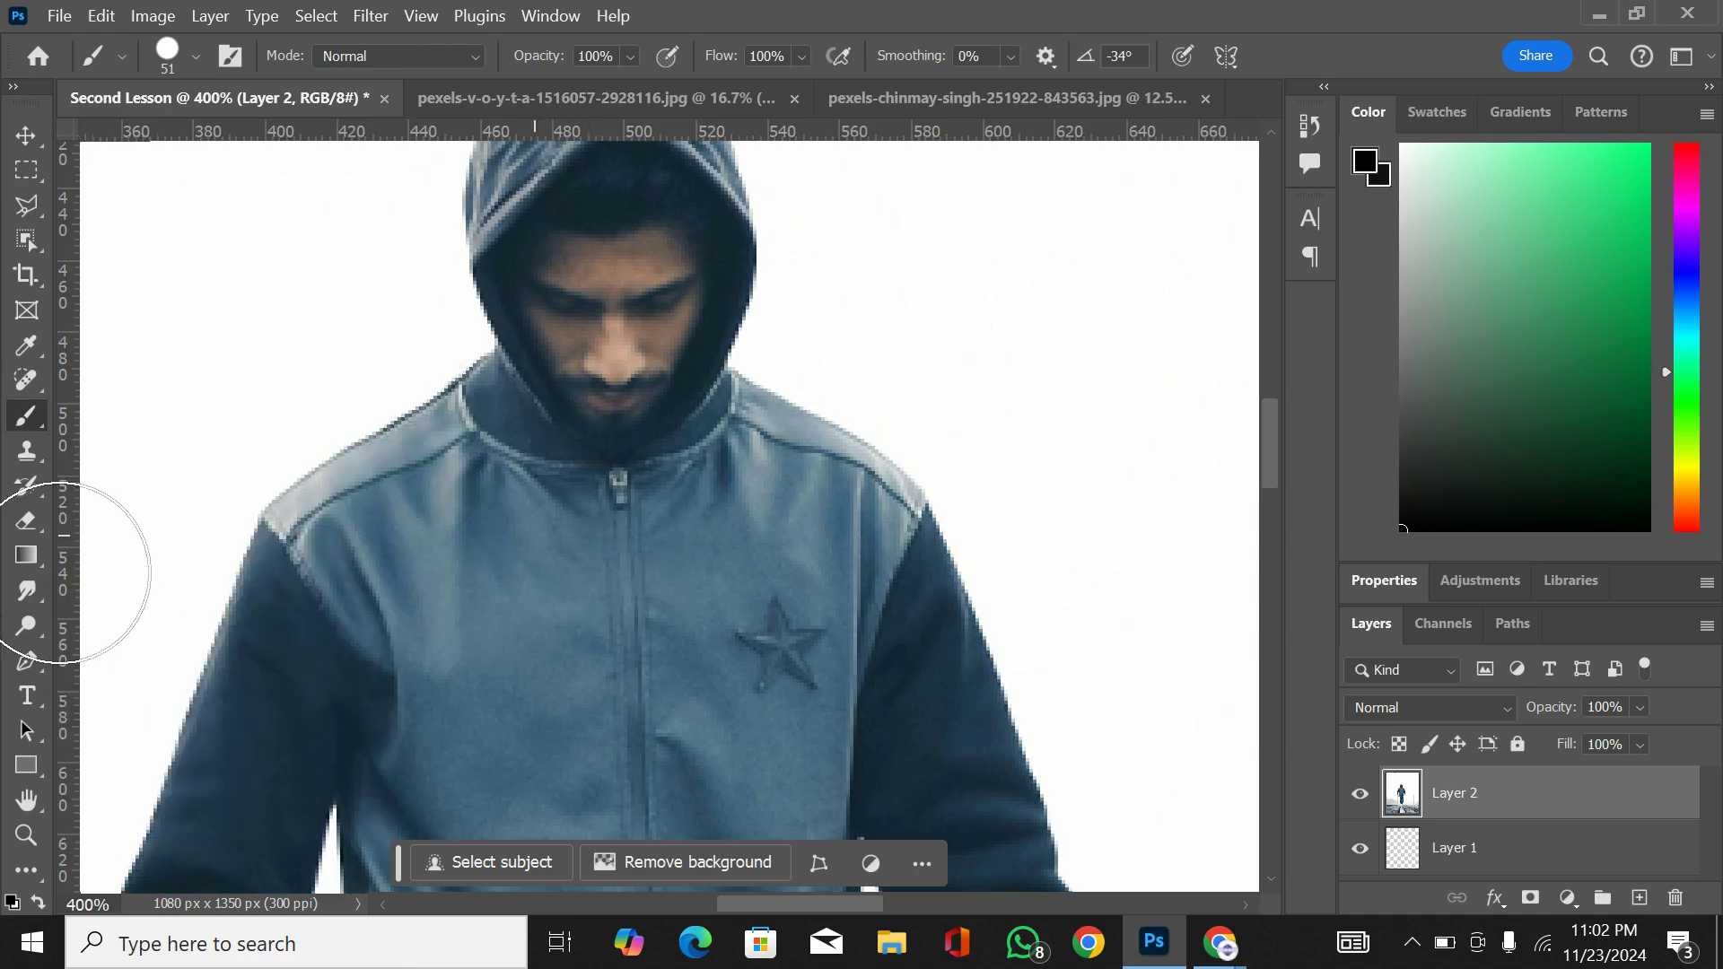
Step: With the Clone Stamp at size 80, sample the man's face and clone his hooded head onto the background beside him
{"action": "left_click", "coordinate": [30, 453]}
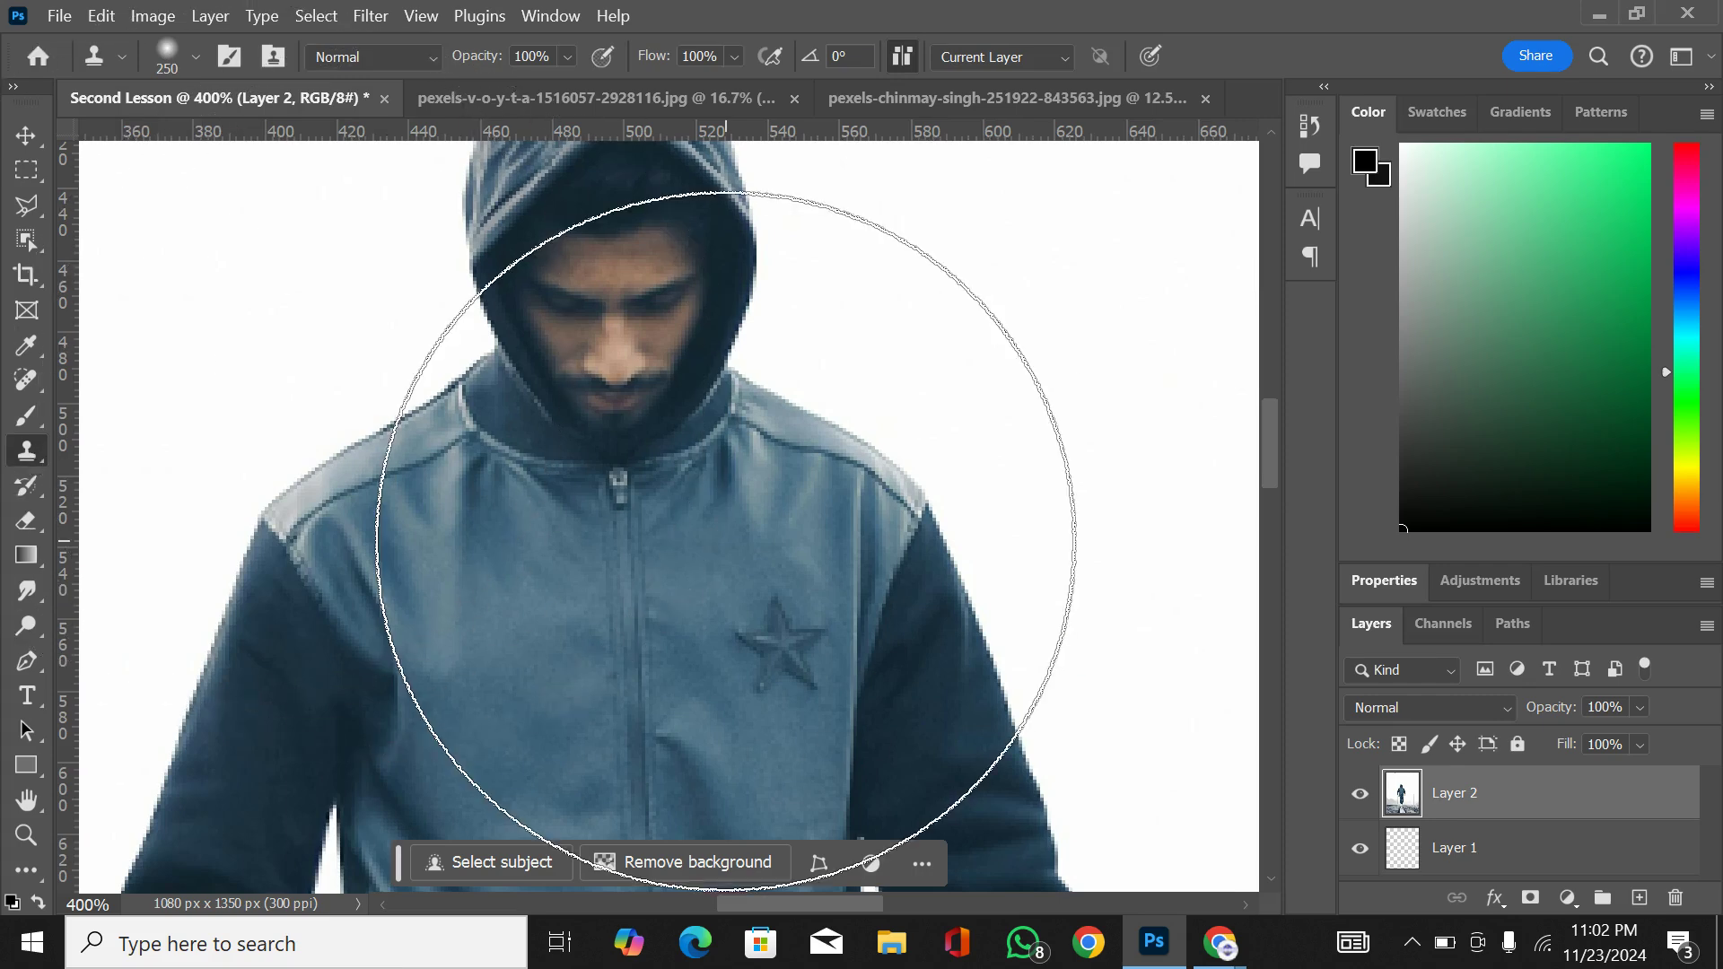
{"action": "key", "text": "bracketleft"}
{"action": "key", "text": "bracketleft"}
{"action": "key", "text": "bracketleft"}
{"action": "key", "text": "bracketleft"}
{"action": "key", "text": "bracketleft"}
{"action": "key", "text": "bracketleft"}
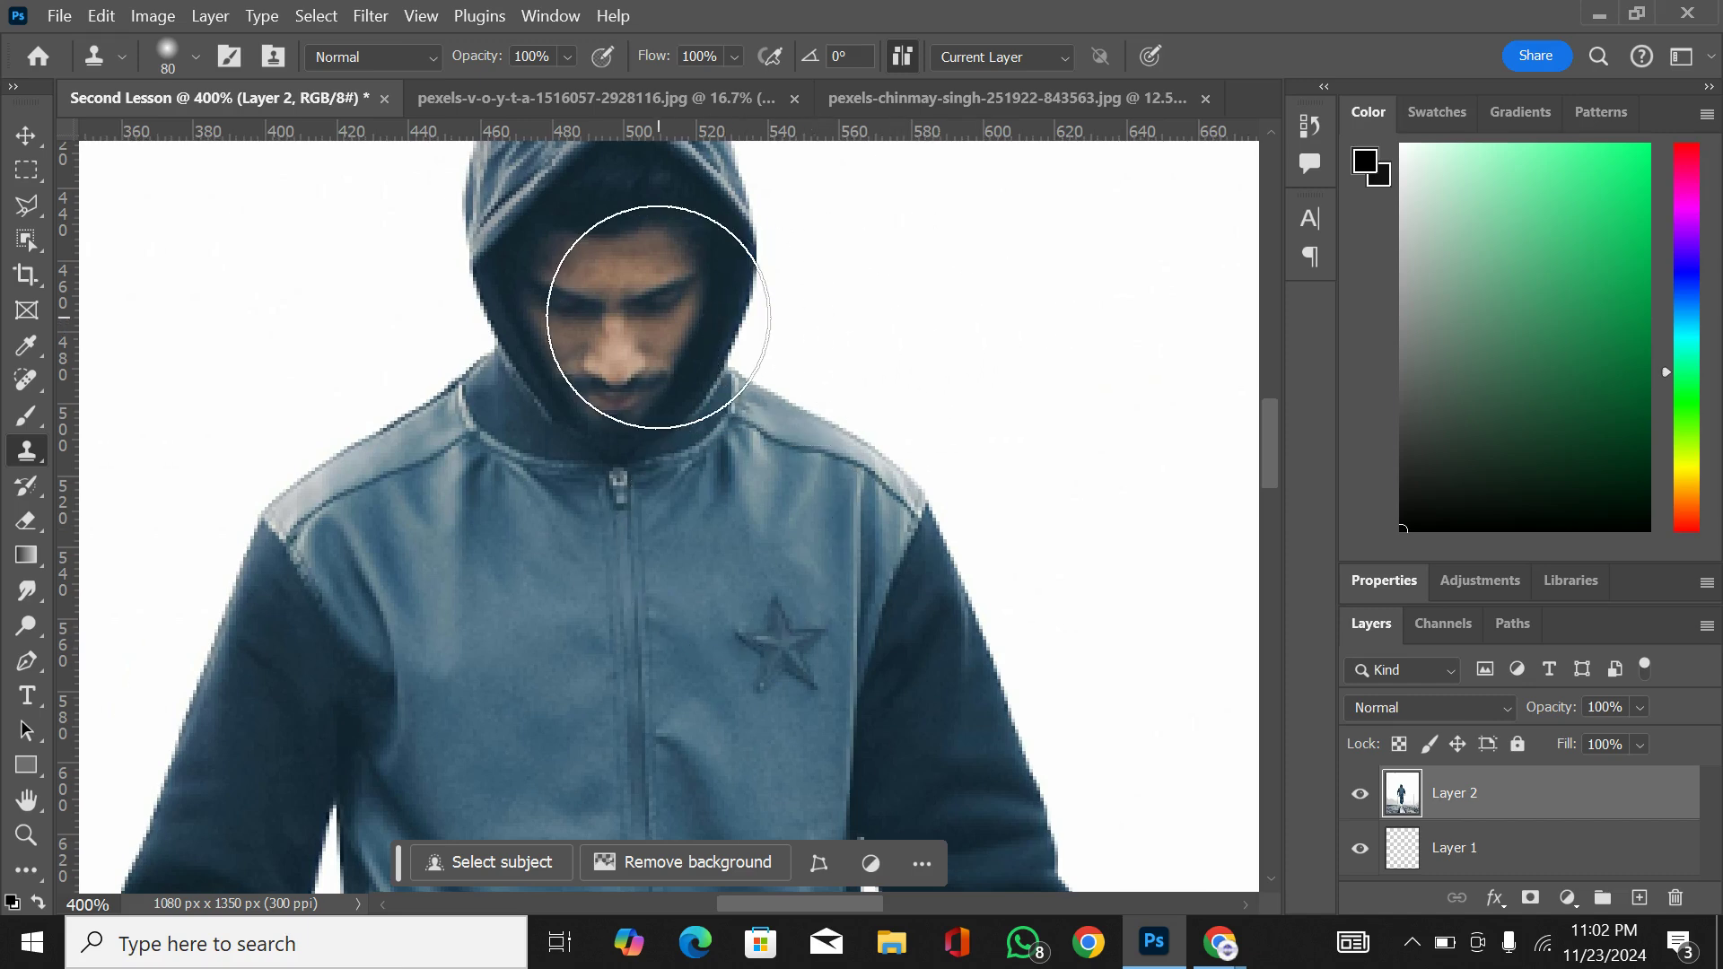
{"action": "left_click", "coordinate": [617, 302], "text": "alt"}
{"action": "mouse_move", "coordinate": [835, 386]}
{"action": "left_mouse_down"}
{"action": "mouse_move", "coordinate": [888, 386]}
{"action": "mouse_move", "coordinate": [1096, 310]}
{"action": "mouse_move", "coordinate": [1080, 258]}
{"action": "mouse_move", "coordinate": [1152, 200]}
{"action": "mouse_move", "coordinate": [1069, 208]}
{"action": "mouse_move", "coordinate": [1086, 401]}
{"action": "left_mouse_up"}
{"action": "key", "text": "ctrl+minus"}
{"action": "key", "text": "ctrl+minus"}
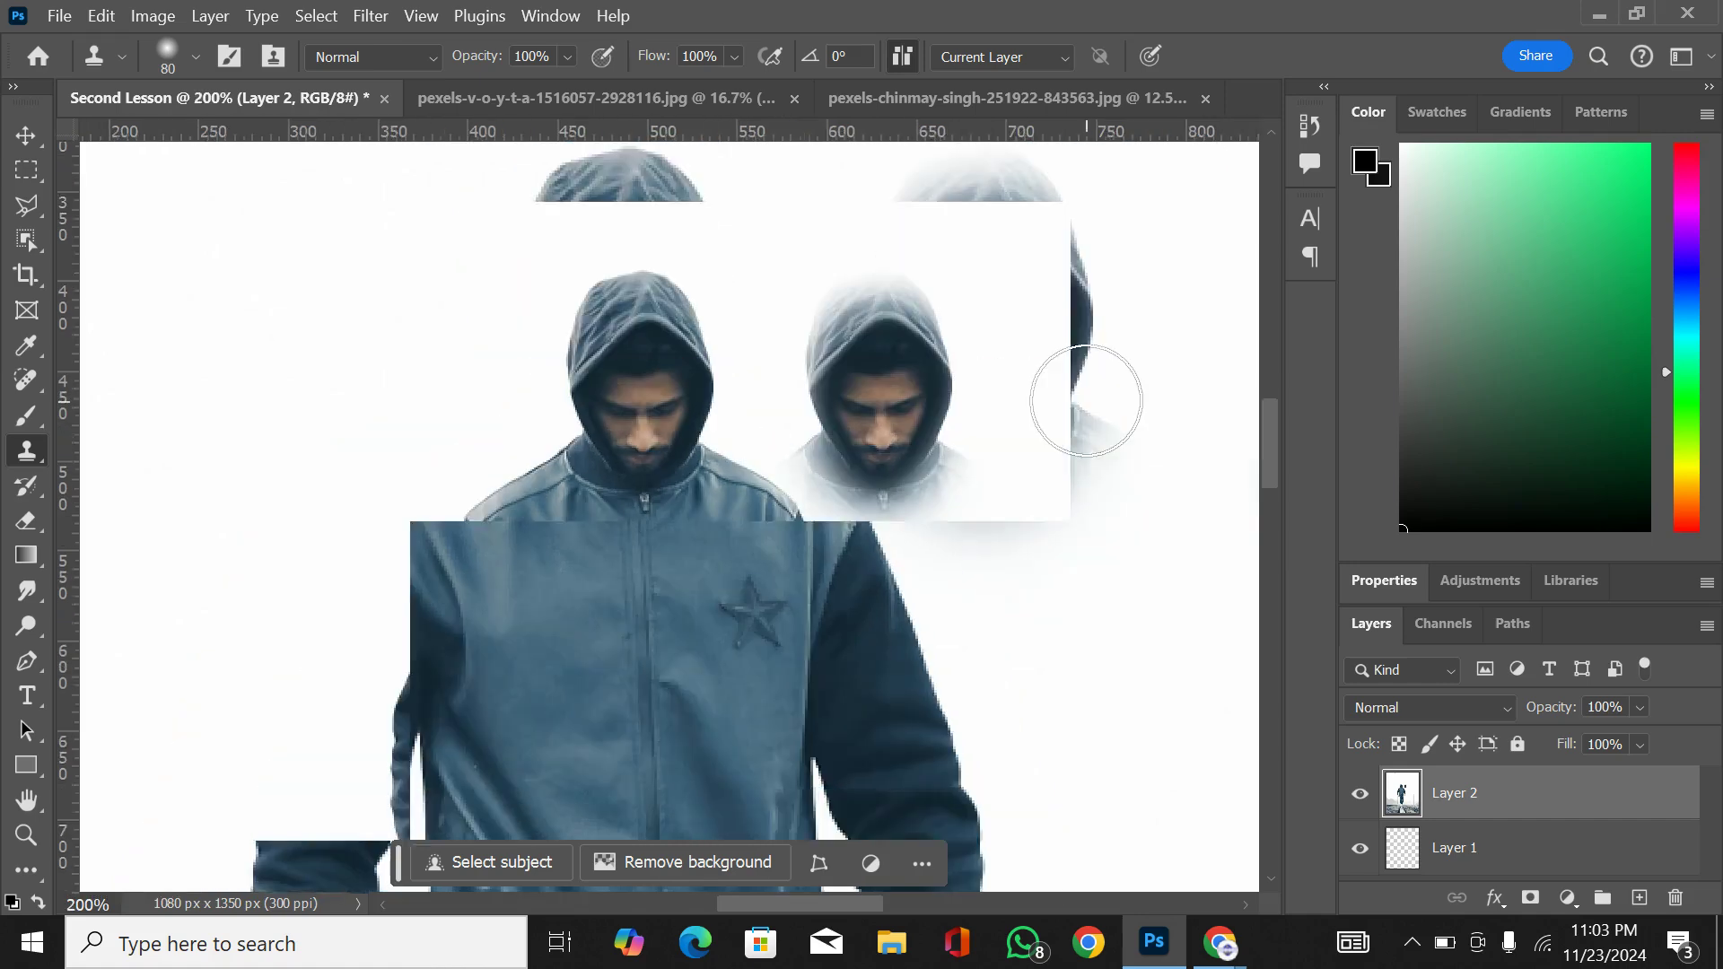
{"action": "key", "text": "ctrl+minus"}
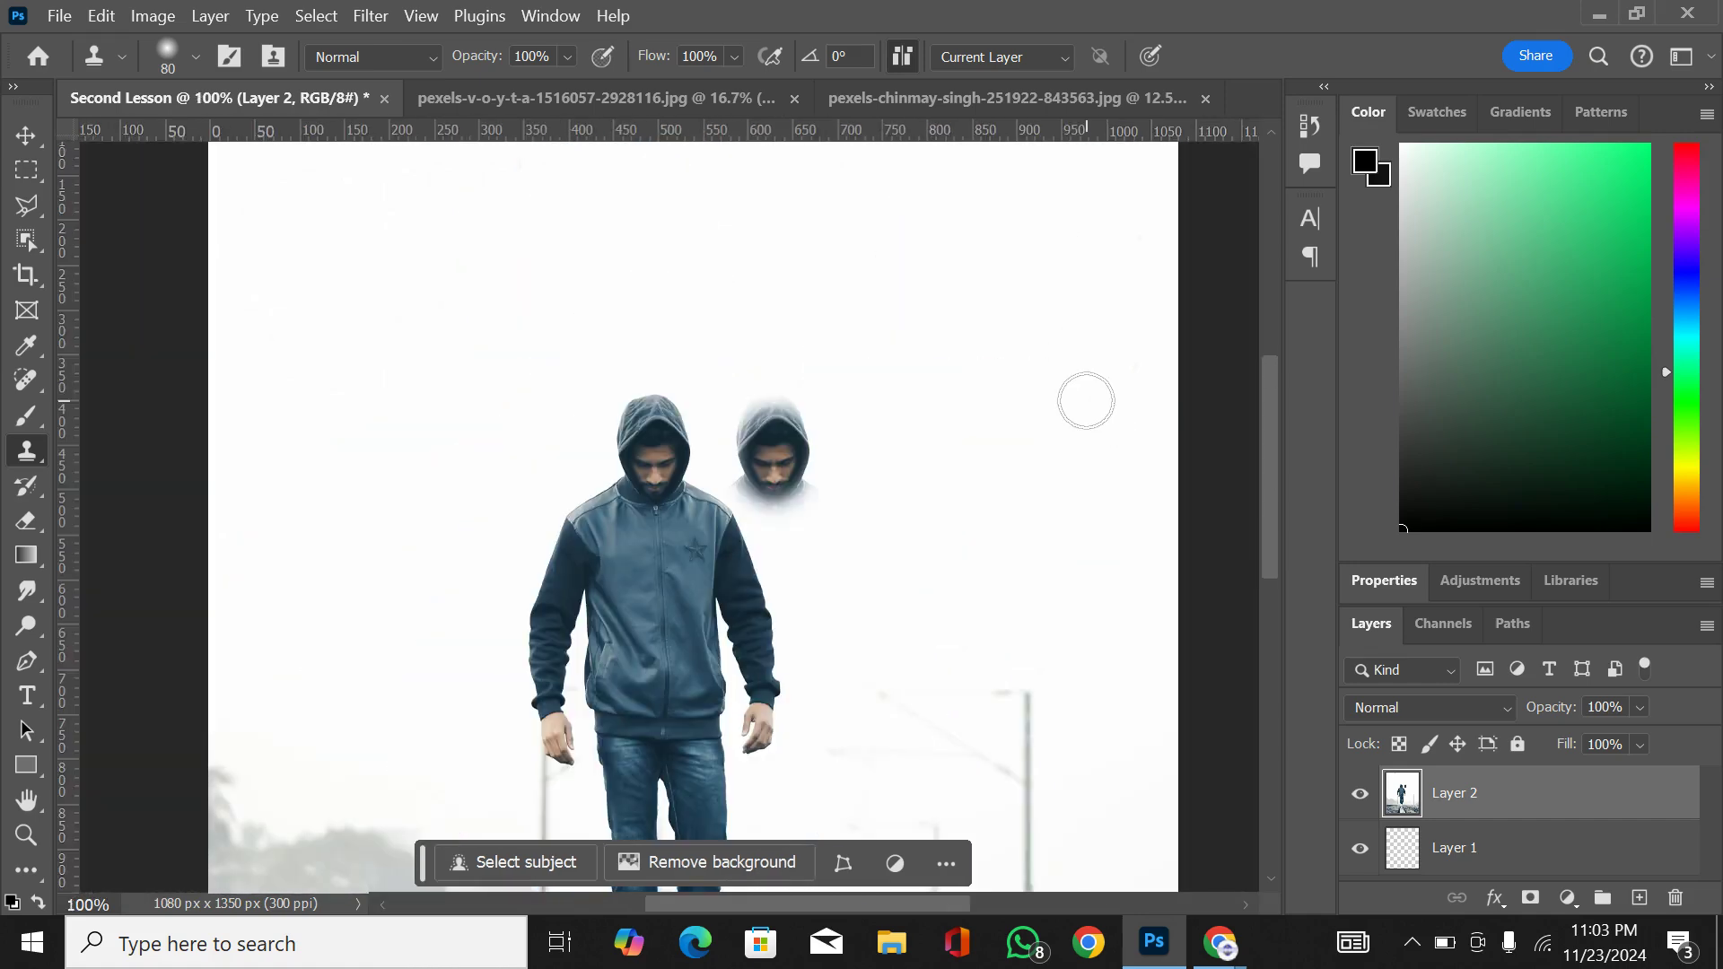
Step: Resample the face, clone the man's head and chest near the image's upper-right corner, and undo the stroke over his face
{"action": "left_click", "coordinate": [653, 462], "text": "alt"}
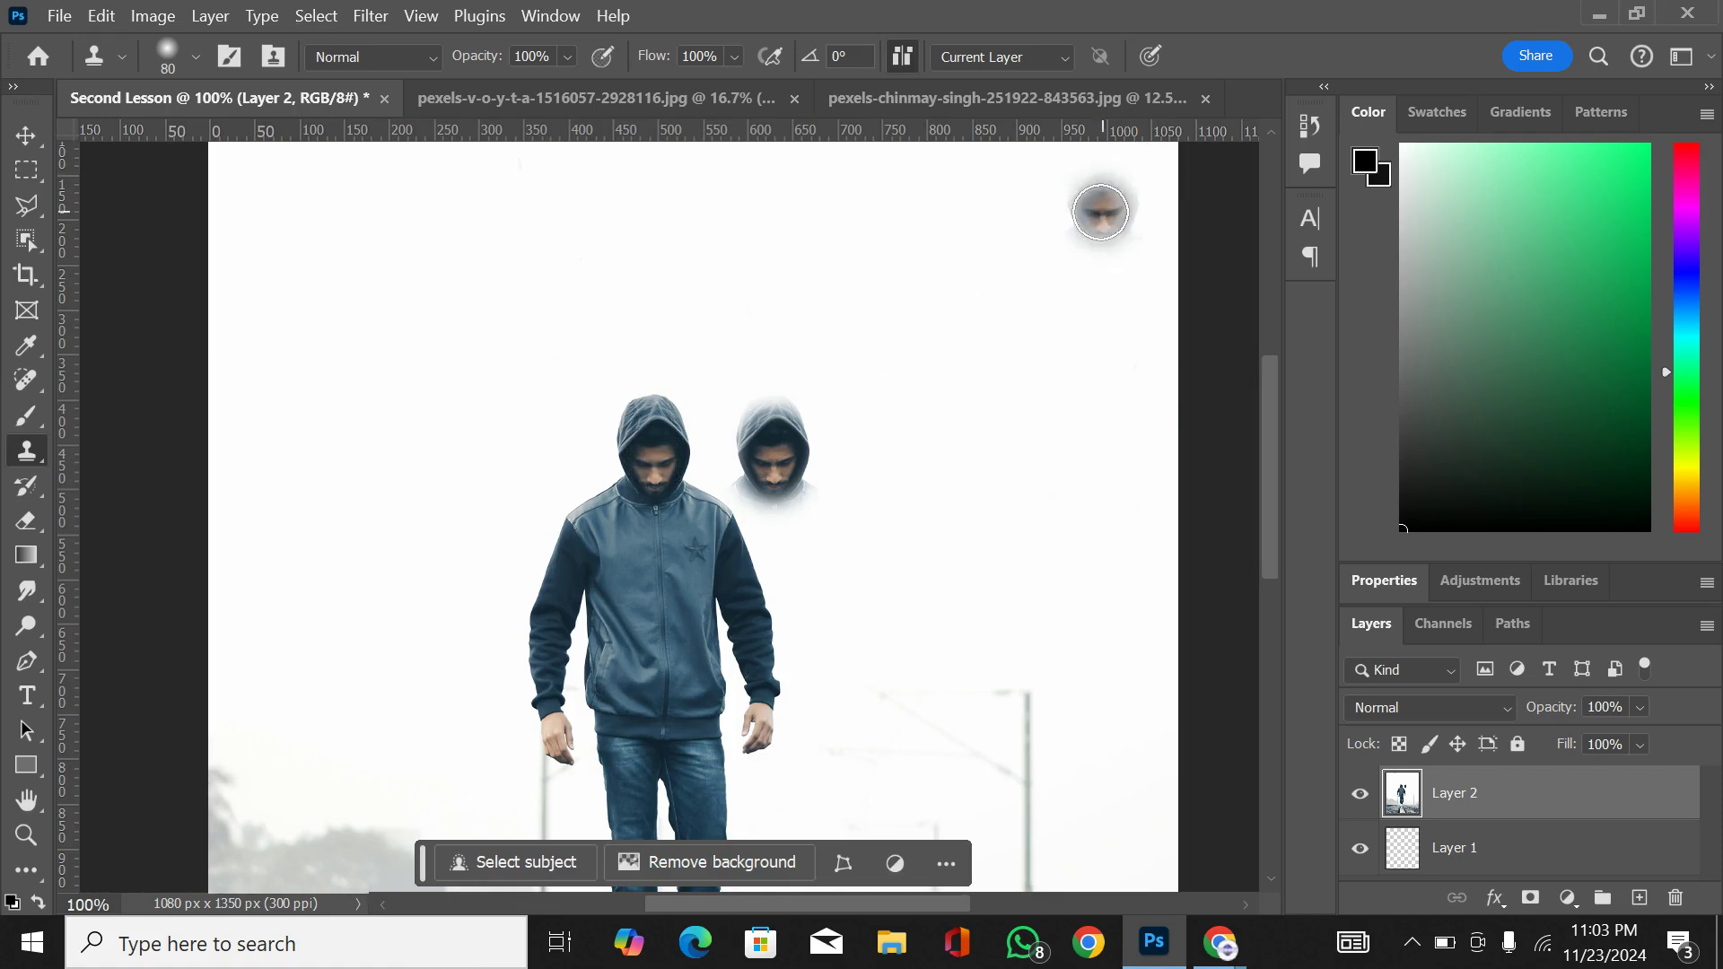
{"action": "mouse_move", "coordinate": [1100, 212]}
{"action": "left_mouse_down"}
{"action": "mouse_move", "coordinate": [1075, 312]}
{"action": "mouse_move", "coordinate": [1089, 217]}
{"action": "mouse_move", "coordinate": [1083, 199]}
{"action": "mouse_move", "coordinate": [1045, 197]}
{"action": "mouse_move", "coordinate": [1129, 183]}
{"action": "mouse_move", "coordinate": [1062, 201]}
{"action": "left_mouse_up"}
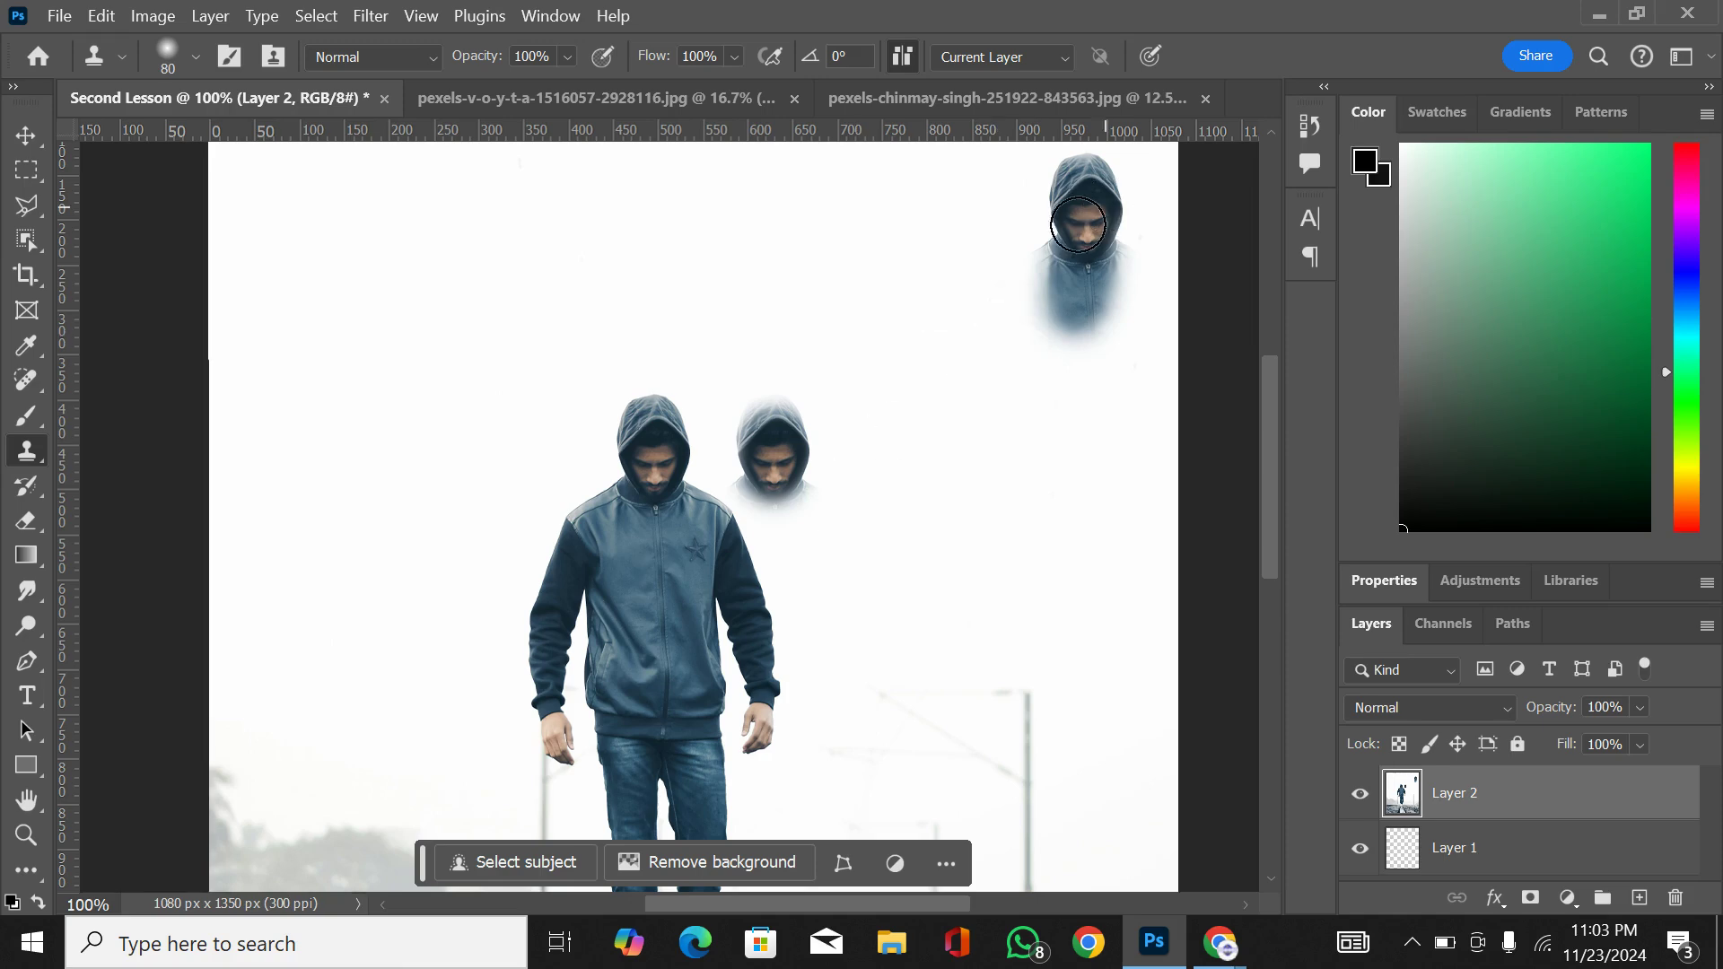
{"action": "left_click_drag", "start_coordinate": [649, 471], "coordinate": [654, 468]}
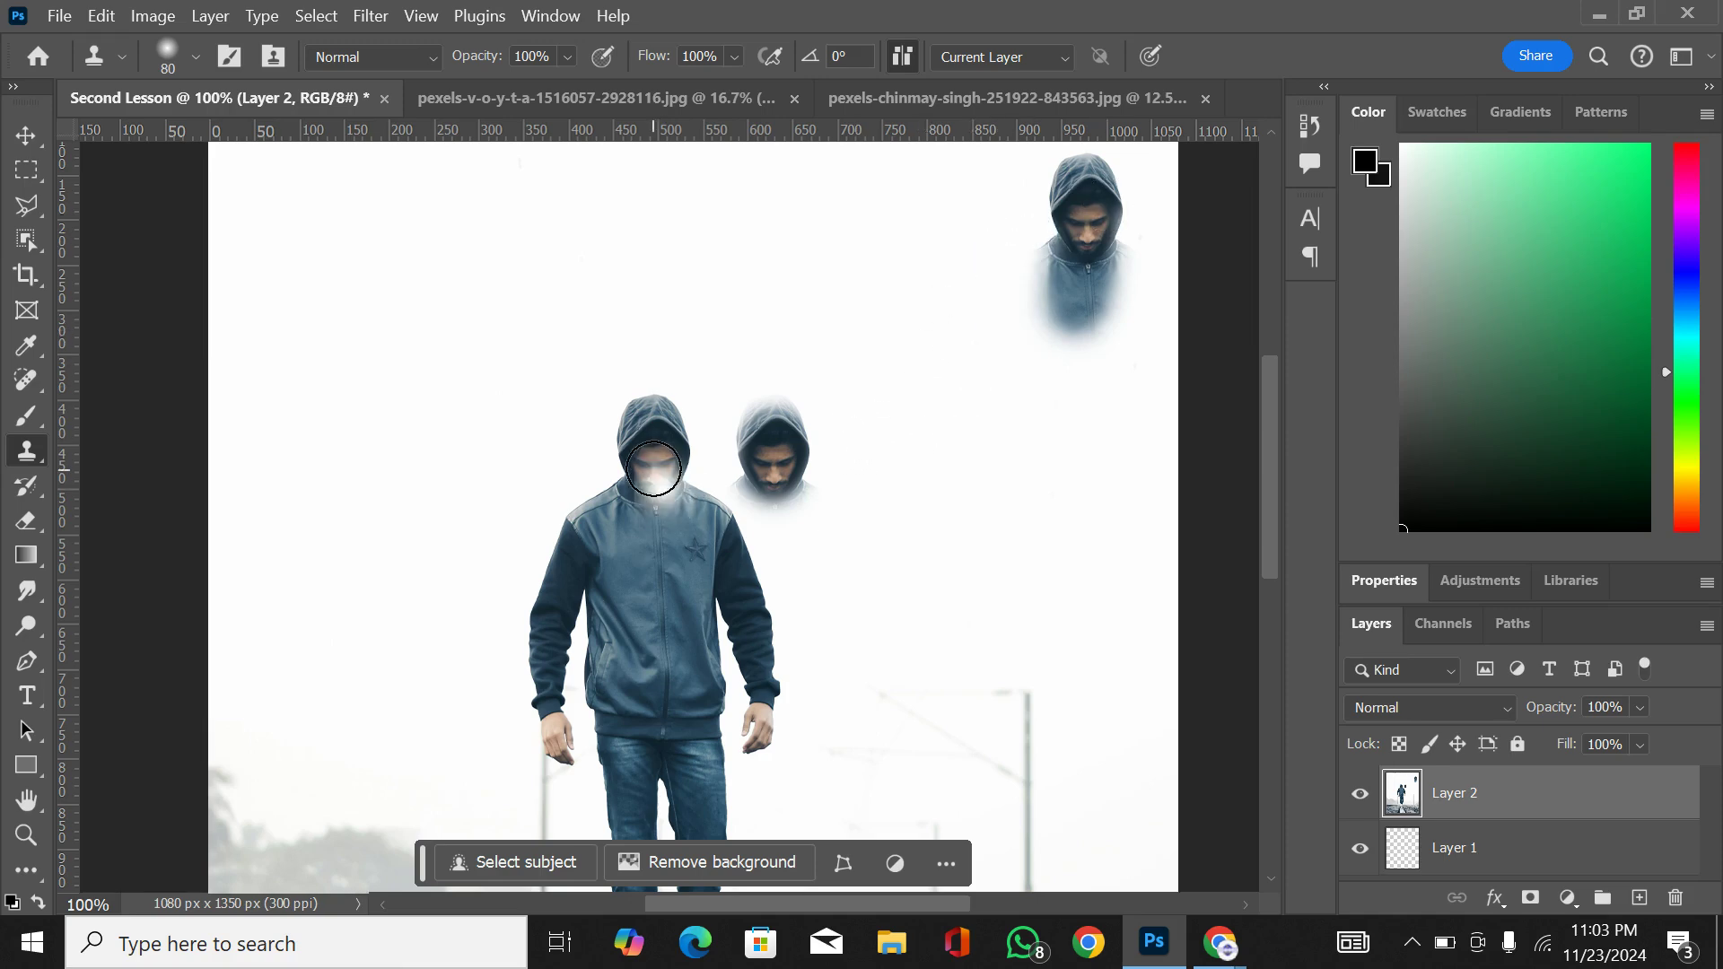
{"action": "key", "text": "ctrl+z"}
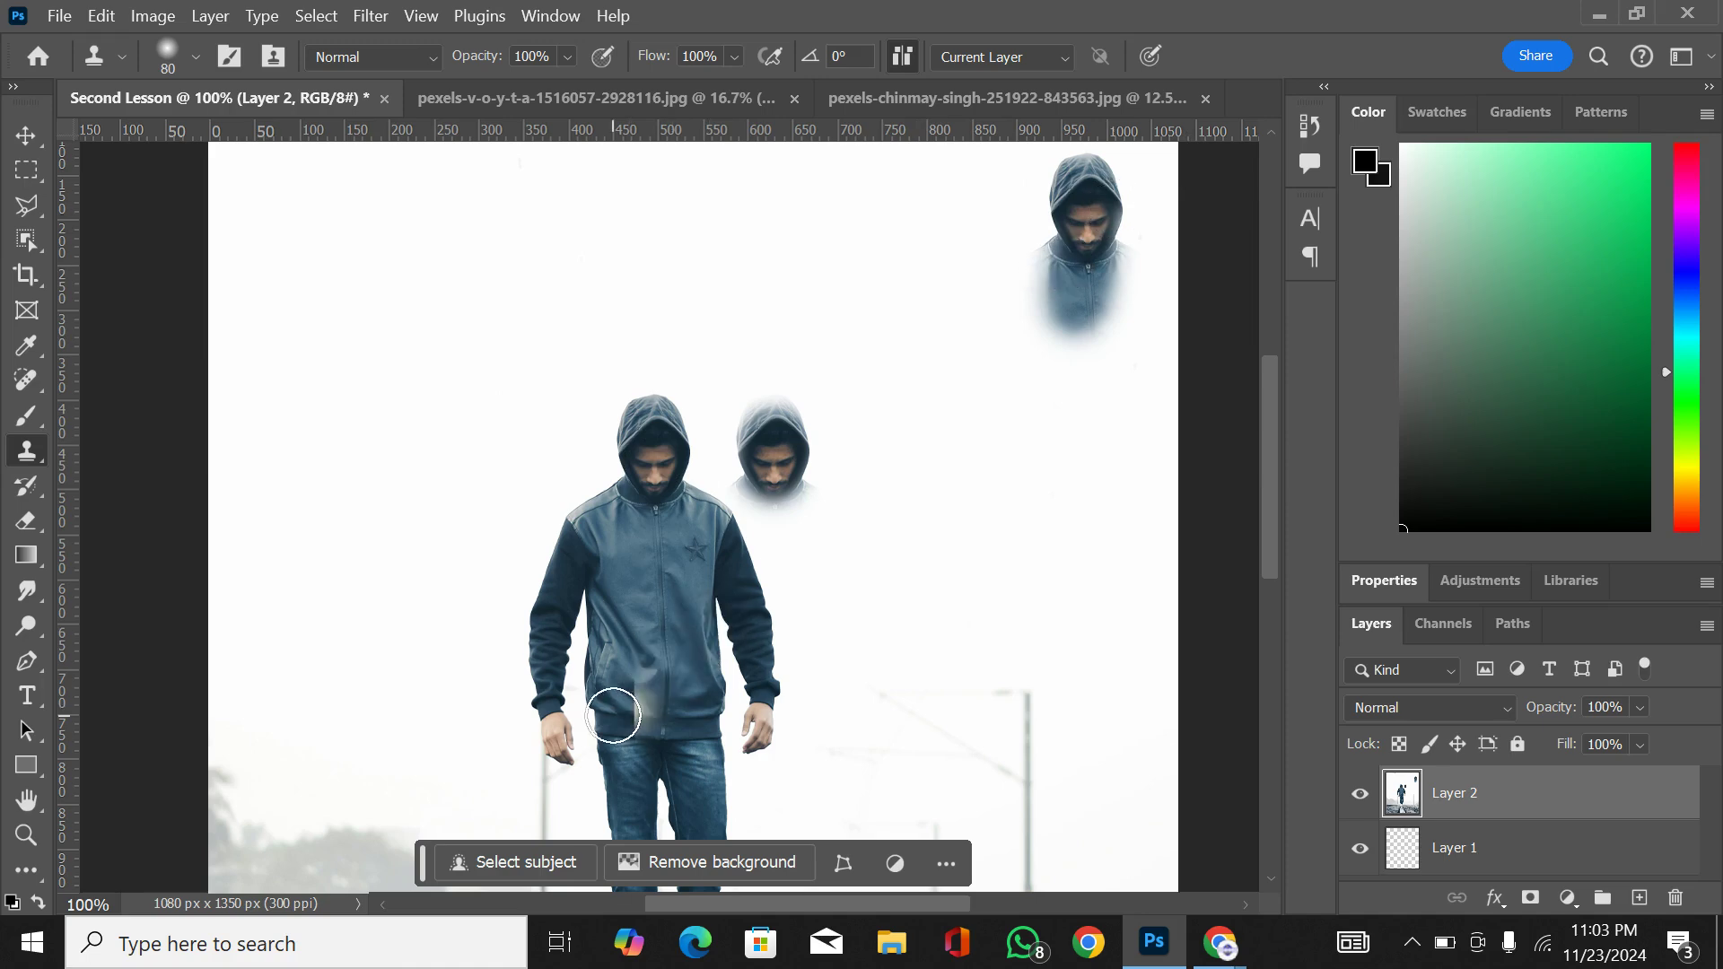
Step: Try cloning the man's hand onto the blank background, and undo all the Clone Stamp strokes
{"action": "mouse_move", "coordinate": [1014, 305]}
{"action": "left_mouse_down"}
{"action": "mouse_move", "coordinate": [961, 373]}
{"action": "mouse_move", "coordinate": [967, 452]}
{"action": "left_mouse_up"}
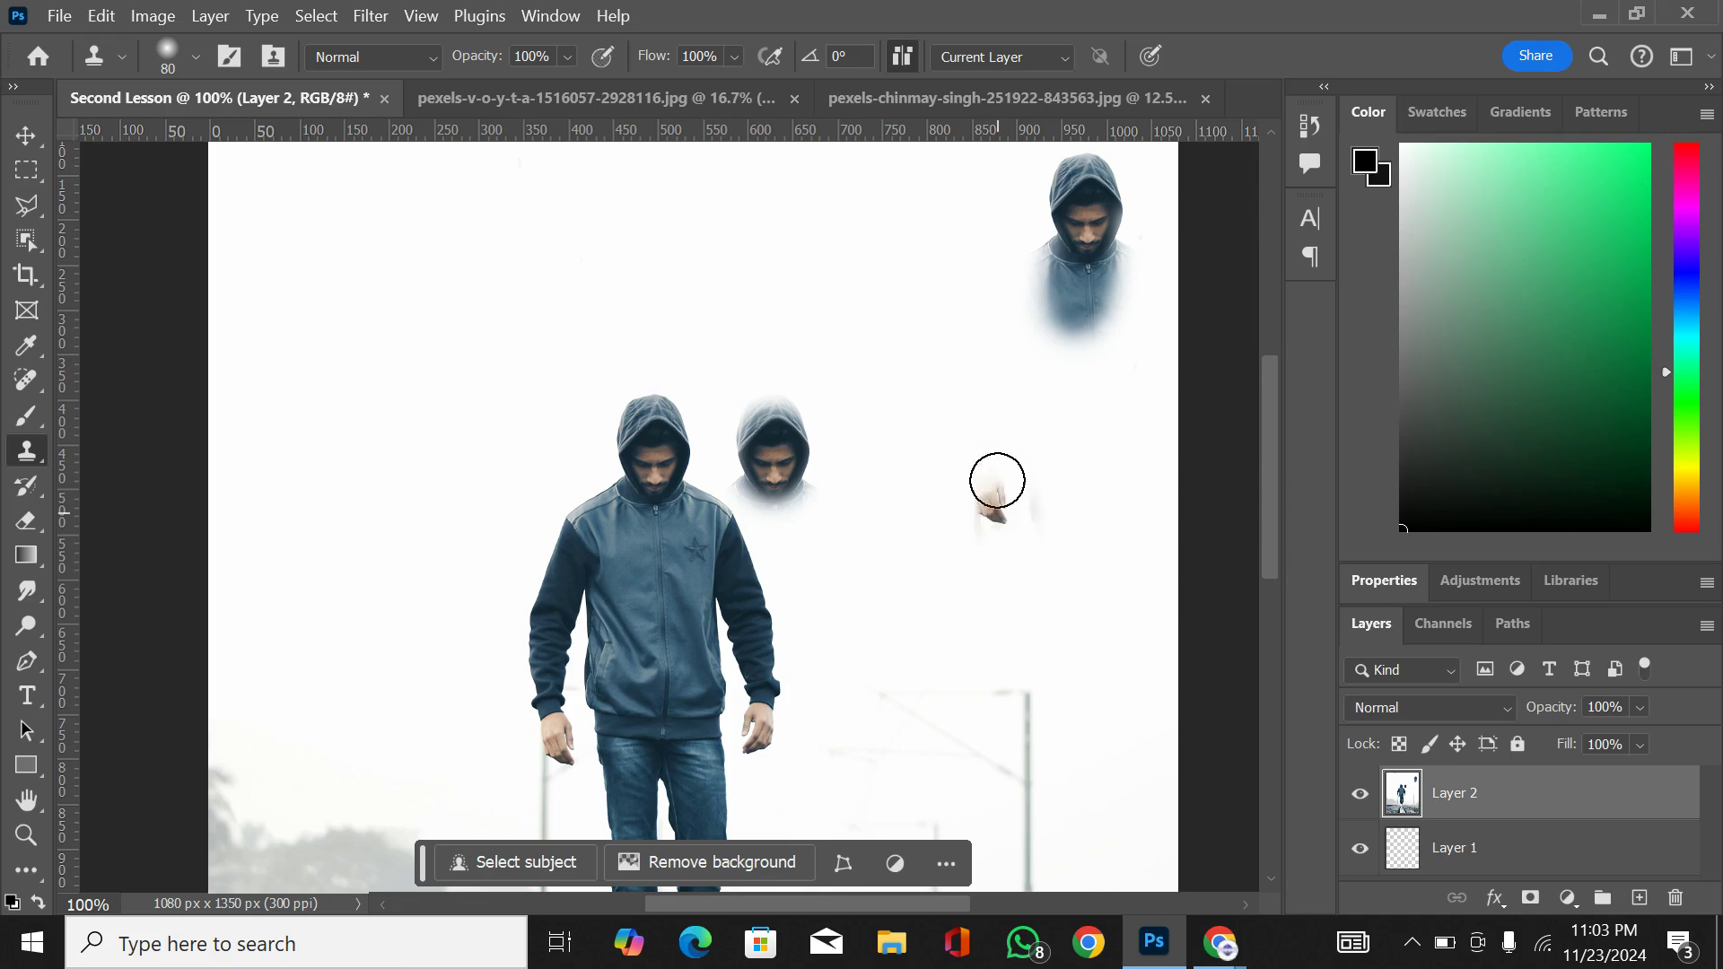
{"action": "mouse_move", "coordinate": [1018, 336]}
{"action": "left_mouse_down"}
{"action": "mouse_move", "coordinate": [985, 392]}
{"action": "mouse_move", "coordinate": [1041, 255]}
{"action": "mouse_move", "coordinate": [963, 492]}
{"action": "mouse_move", "coordinate": [977, 543]}
{"action": "mouse_move", "coordinate": [1010, 391]}
{"action": "mouse_move", "coordinate": [1082, 476]}
{"action": "mouse_move", "coordinate": [1047, 278]}
{"action": "mouse_move", "coordinate": [1064, 553]}
{"action": "mouse_move", "coordinate": [1123, 216]}
{"action": "mouse_move", "coordinate": [1146, 417]}
{"action": "left_mouse_up"}
{"action": "key", "text": "ctrl+z"}
{"action": "key", "text": "ctrl+z"}
{"action": "key", "text": "ctrl+z"}
{"action": "key", "text": "ctrl+z"}
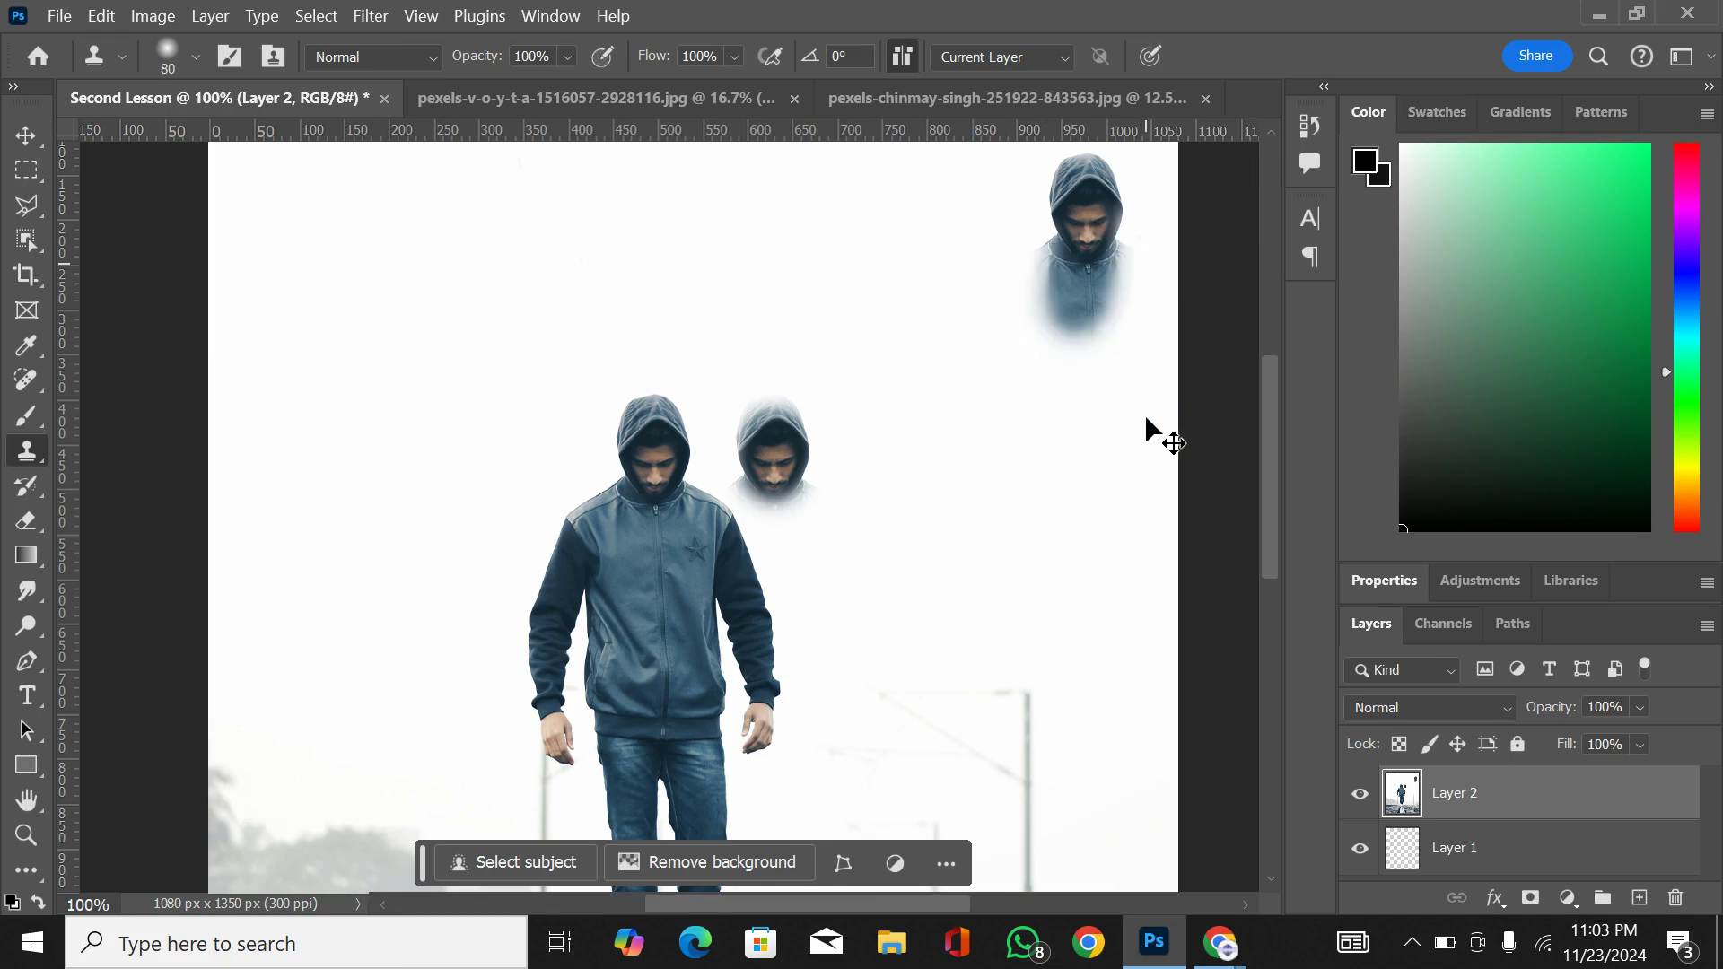
{"action": "key", "text": "ctrl+z"}
{"action": "key", "text": "ctrl+z"}
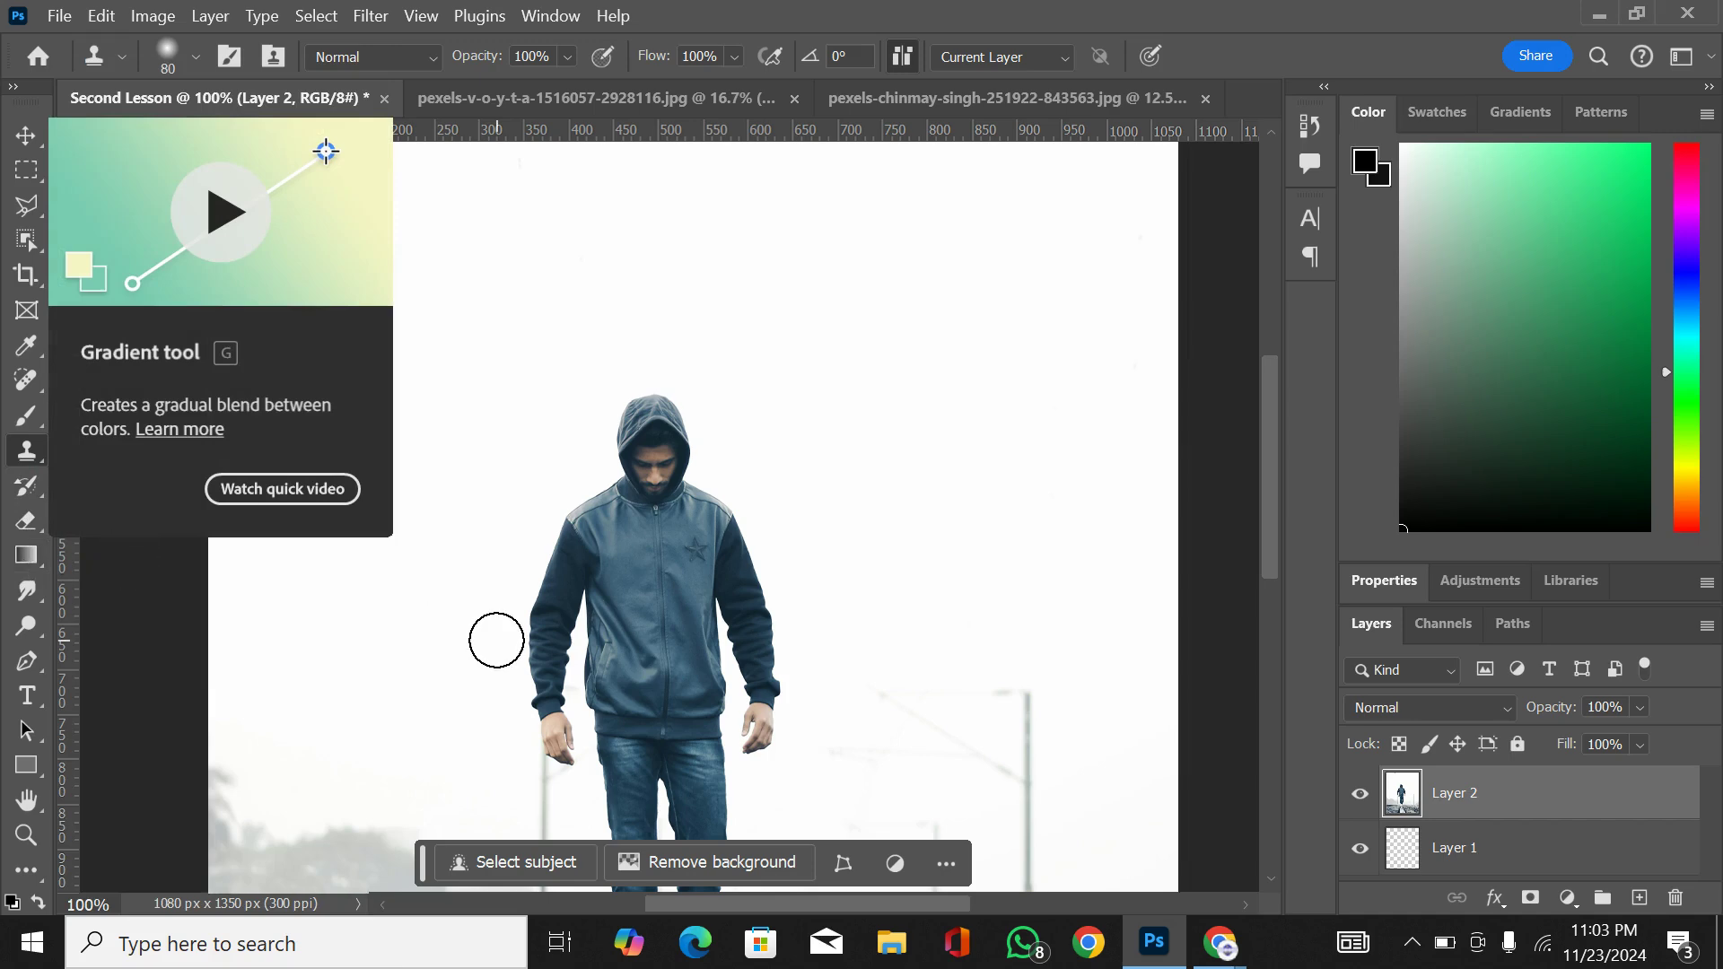
Step: Try a single Clone Stamp dab over the man's lower leg and undo it
{"action": "scroll", "coordinate": [496, 640], "scroll_direction": "down", "scroll_amount": 5}
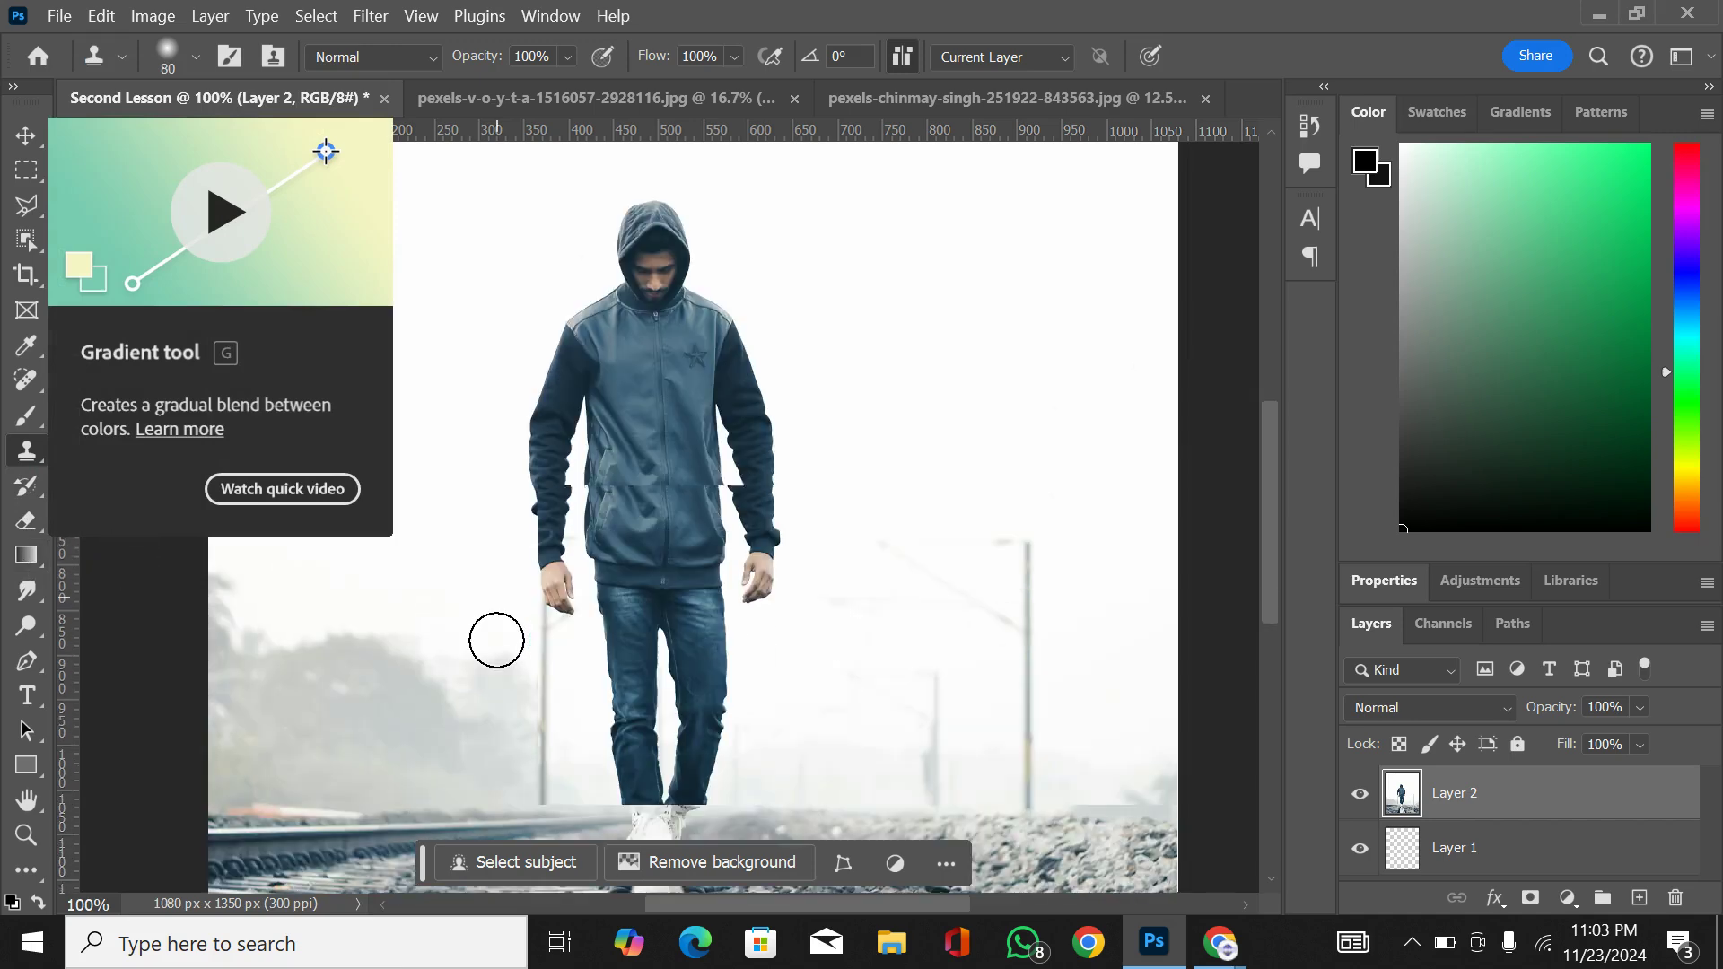
{"action": "scroll", "coordinate": [497, 640], "scroll_direction": "down", "scroll_amount": 2}
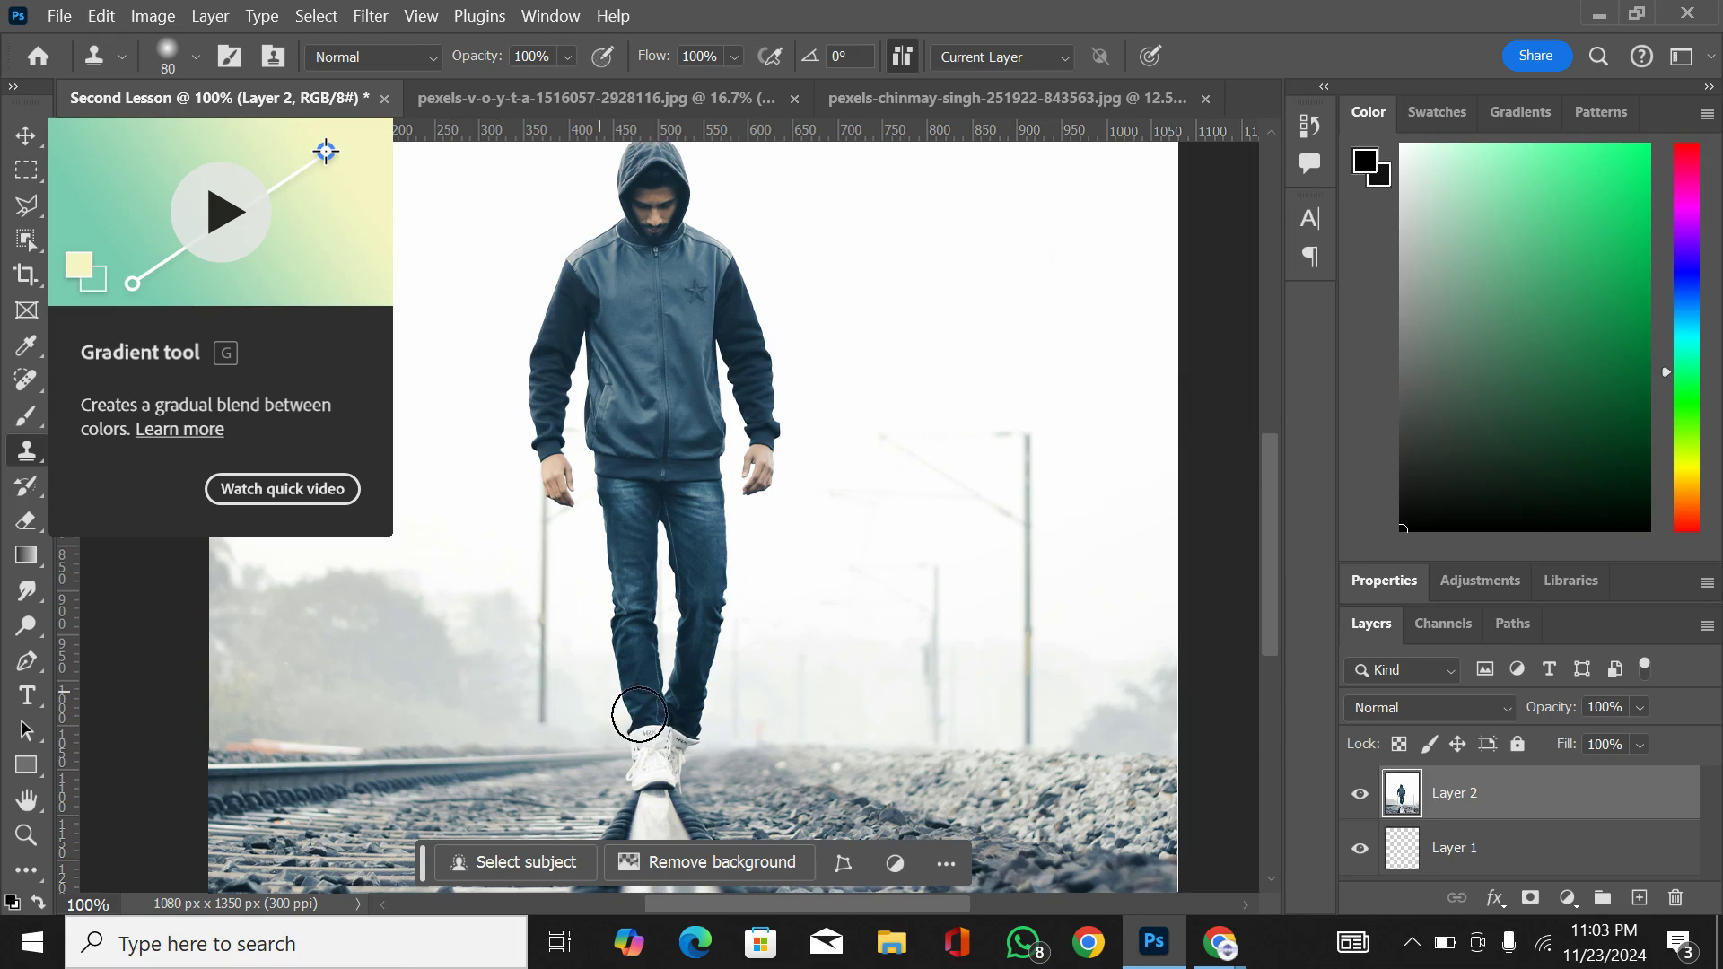
{"action": "left_click", "coordinate": [637, 709]}
{"action": "key", "text": "ctrl+z"}
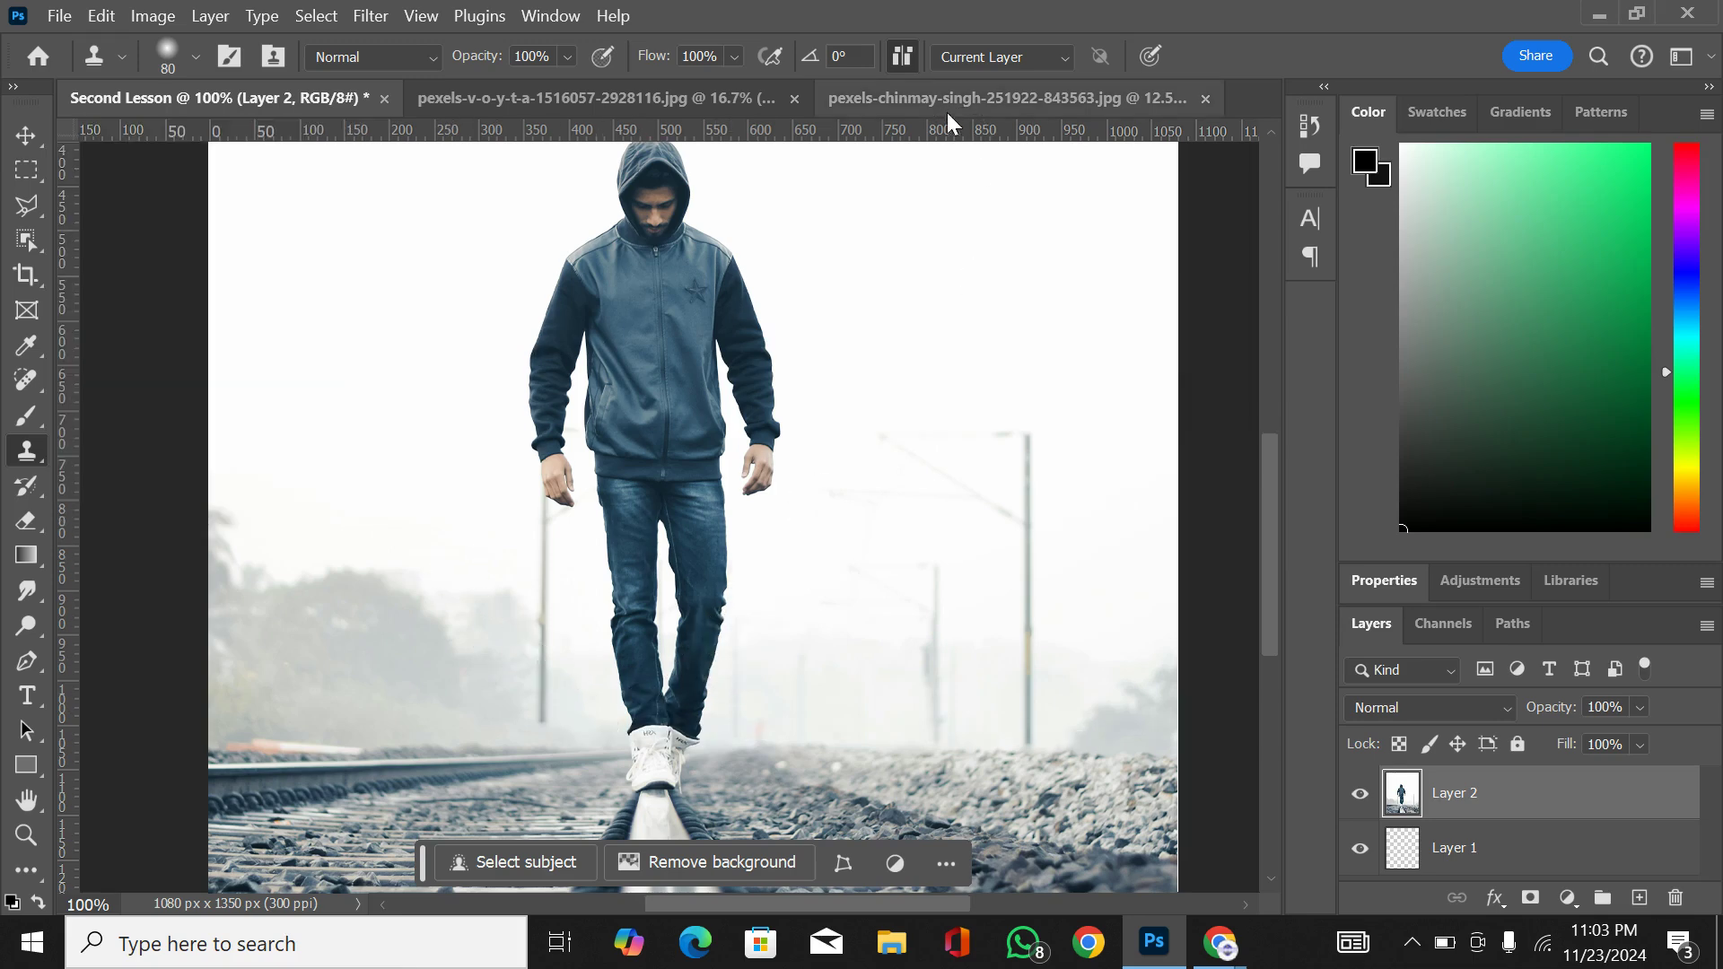
Step: Close the original hooded-man photo and bring the forest-road hiker photo into Second Lesson as a new layer
{"action": "left_click", "coordinate": [940, 105]}
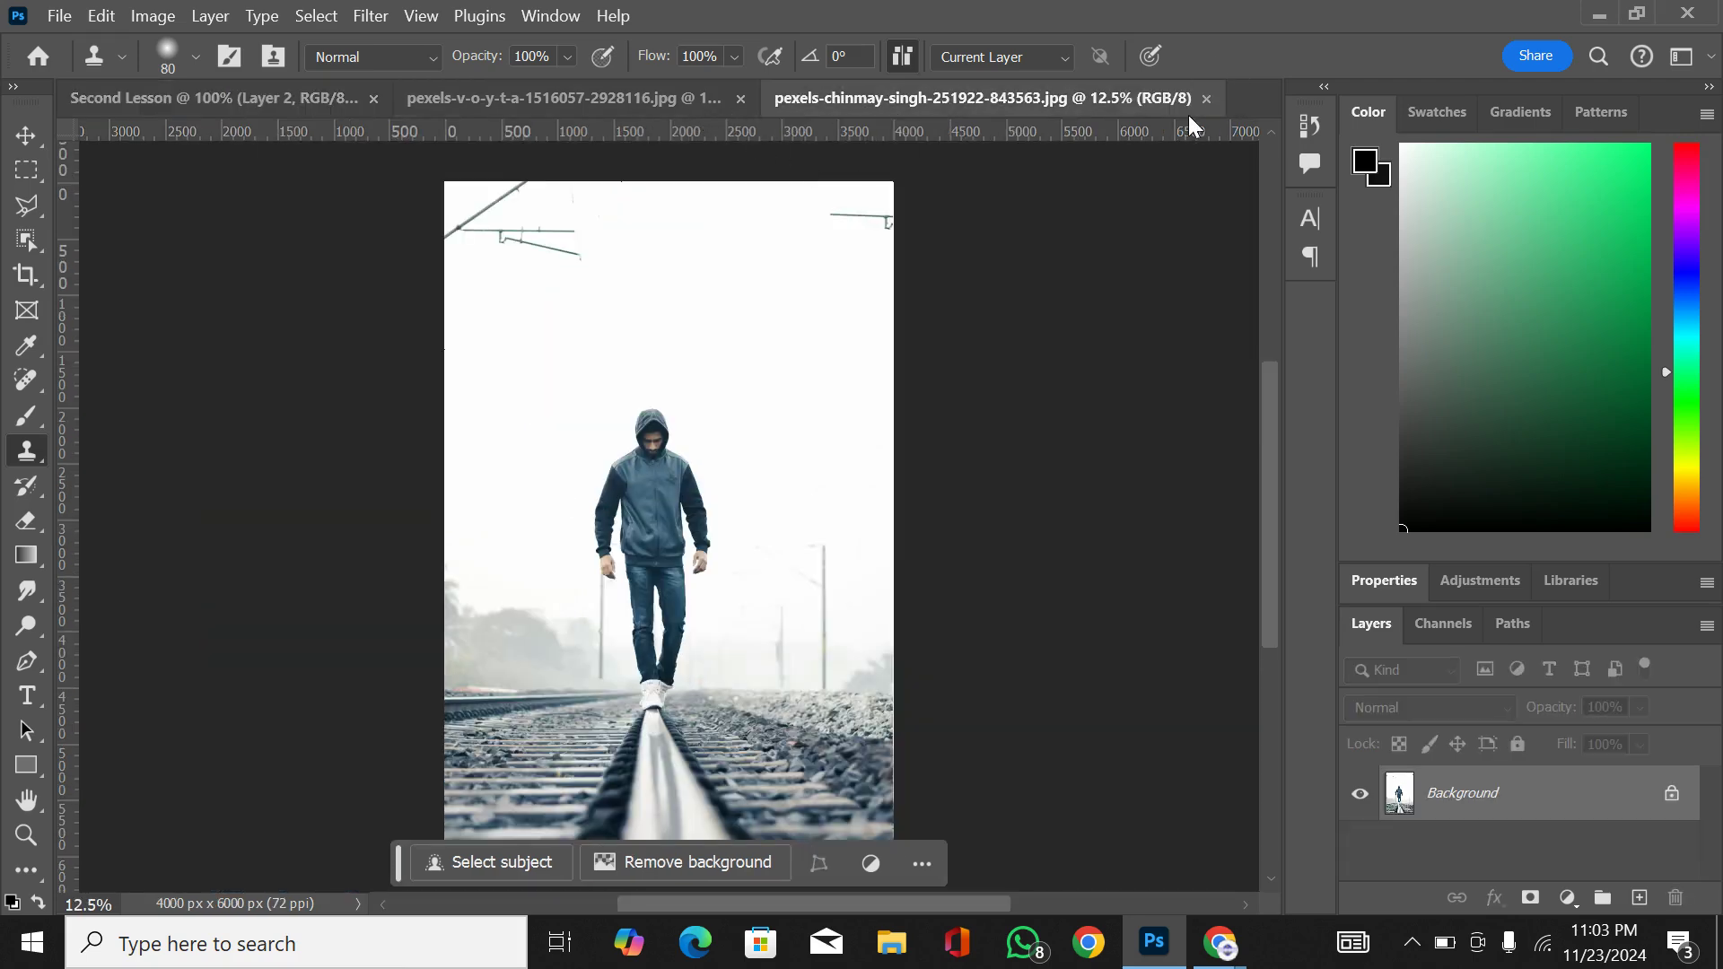
{"action": "left_click", "coordinate": [1207, 99]}
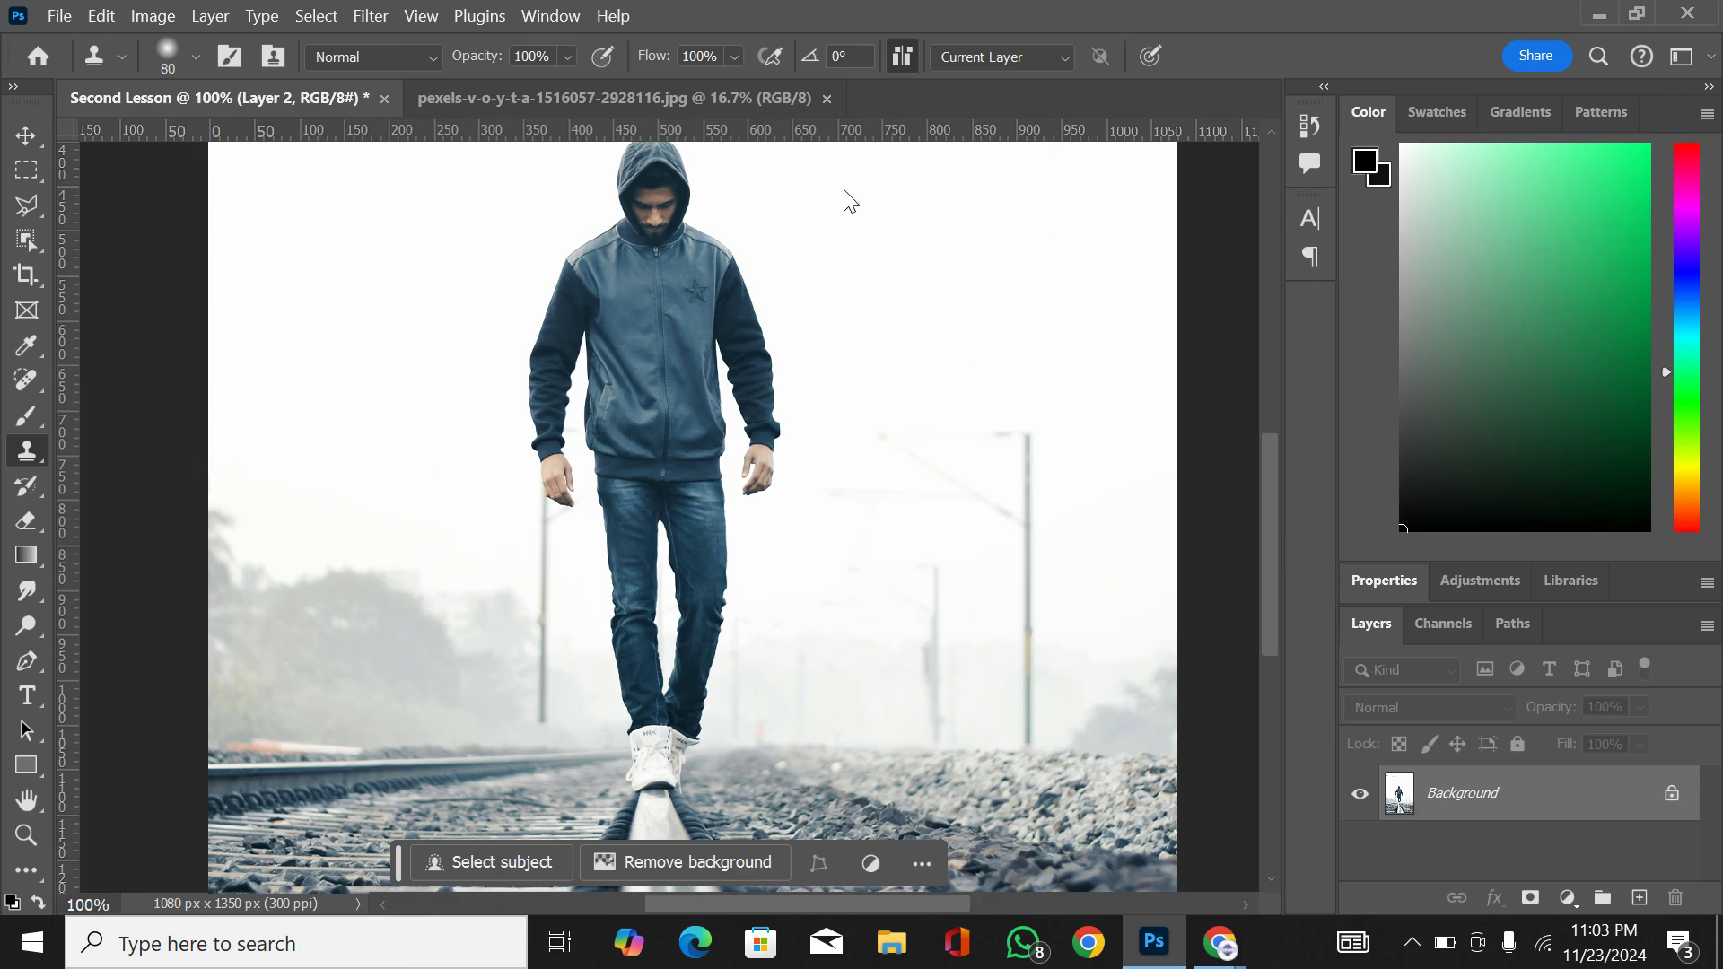
{"action": "left_click", "coordinate": [718, 106]}
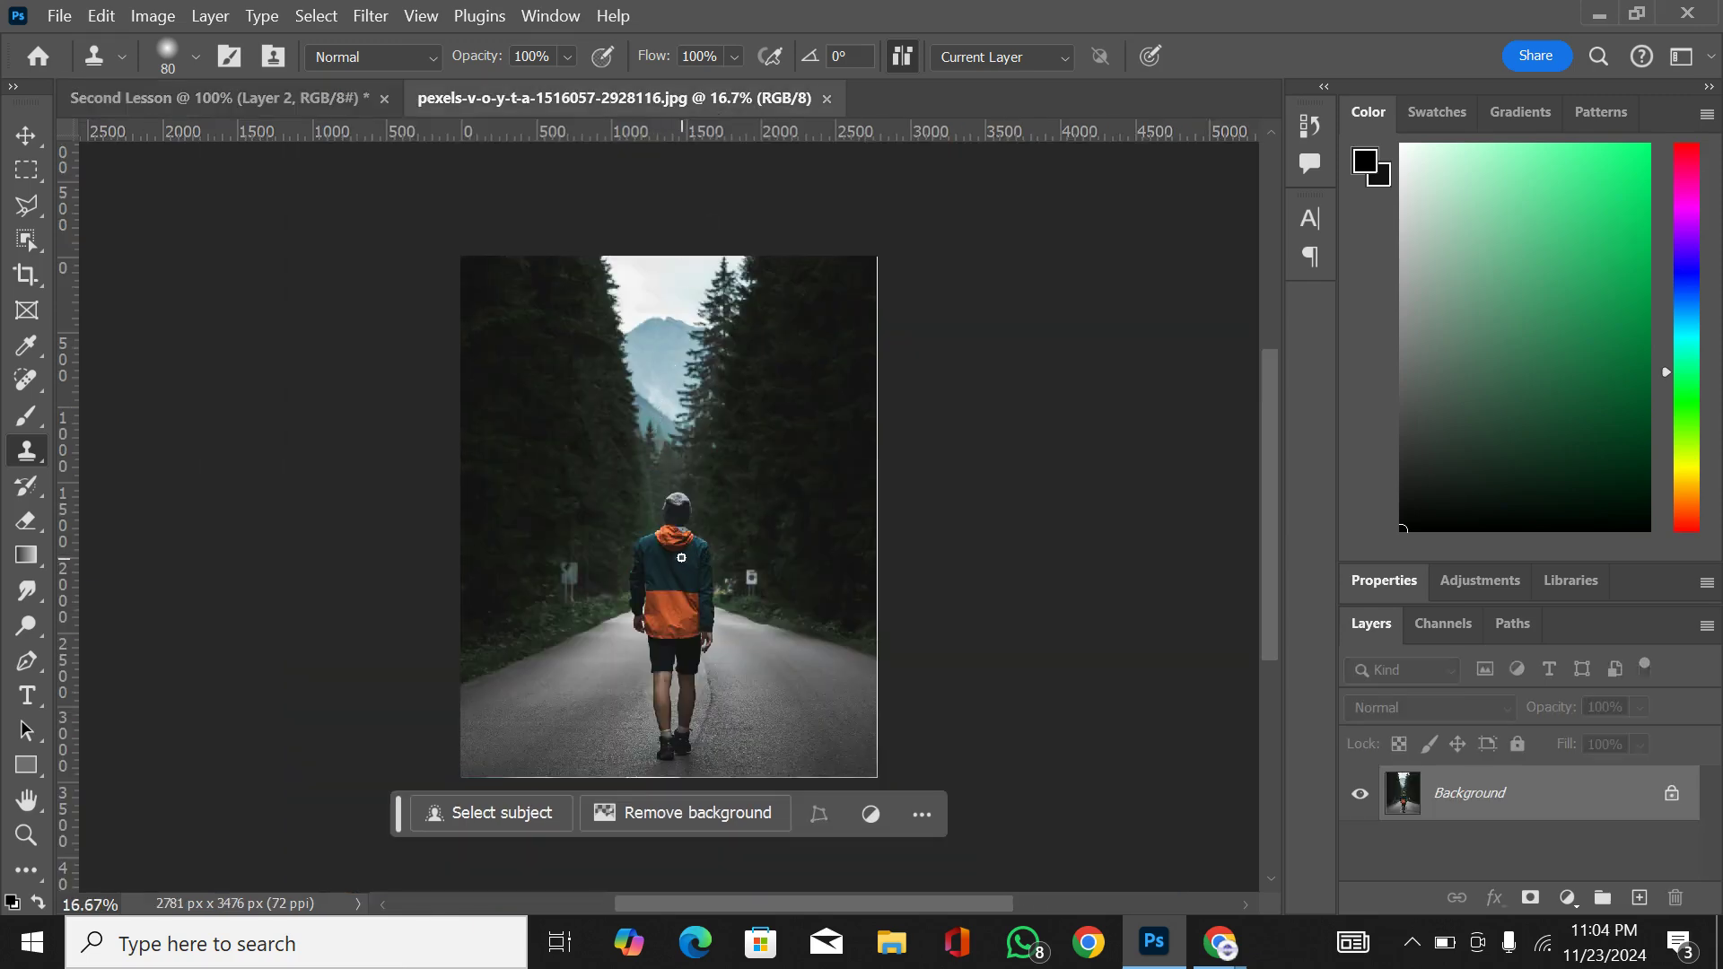
{"action": "left_click", "coordinate": [23, 131]}
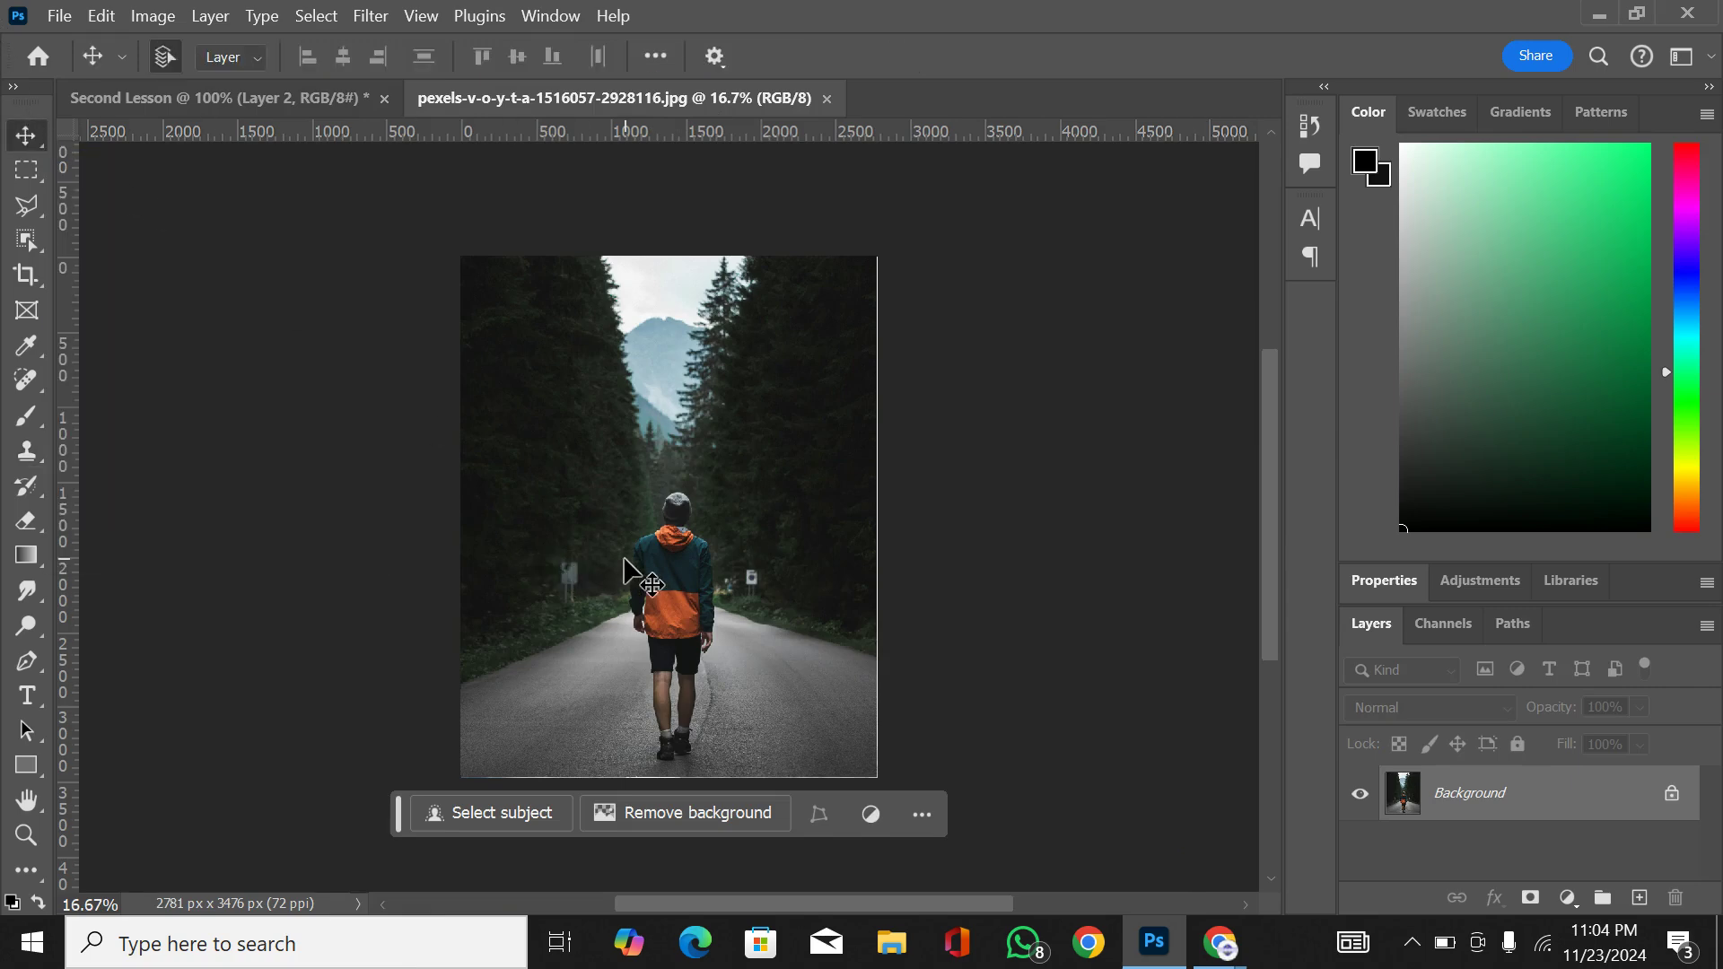
{"action": "left_click_drag", "start_coordinate": [631, 557], "coordinate": [295, 97]}
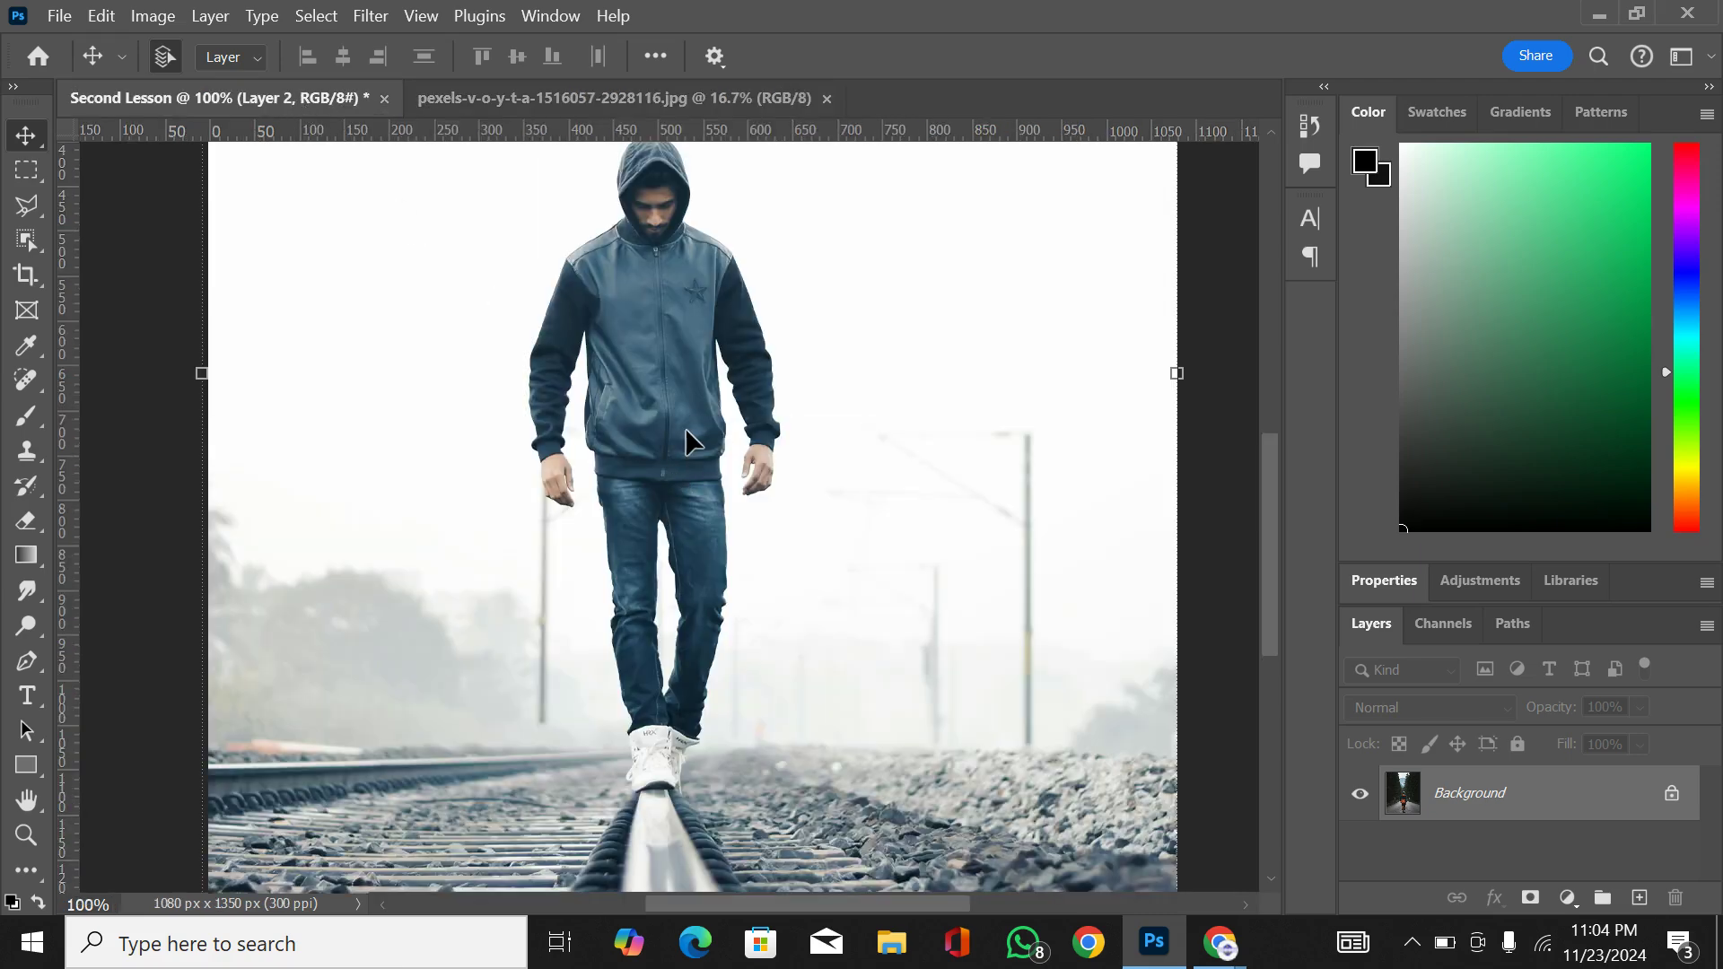
{"action": "left_click_drag", "start_coordinate": [689, 440], "coordinate": [688, 441]}
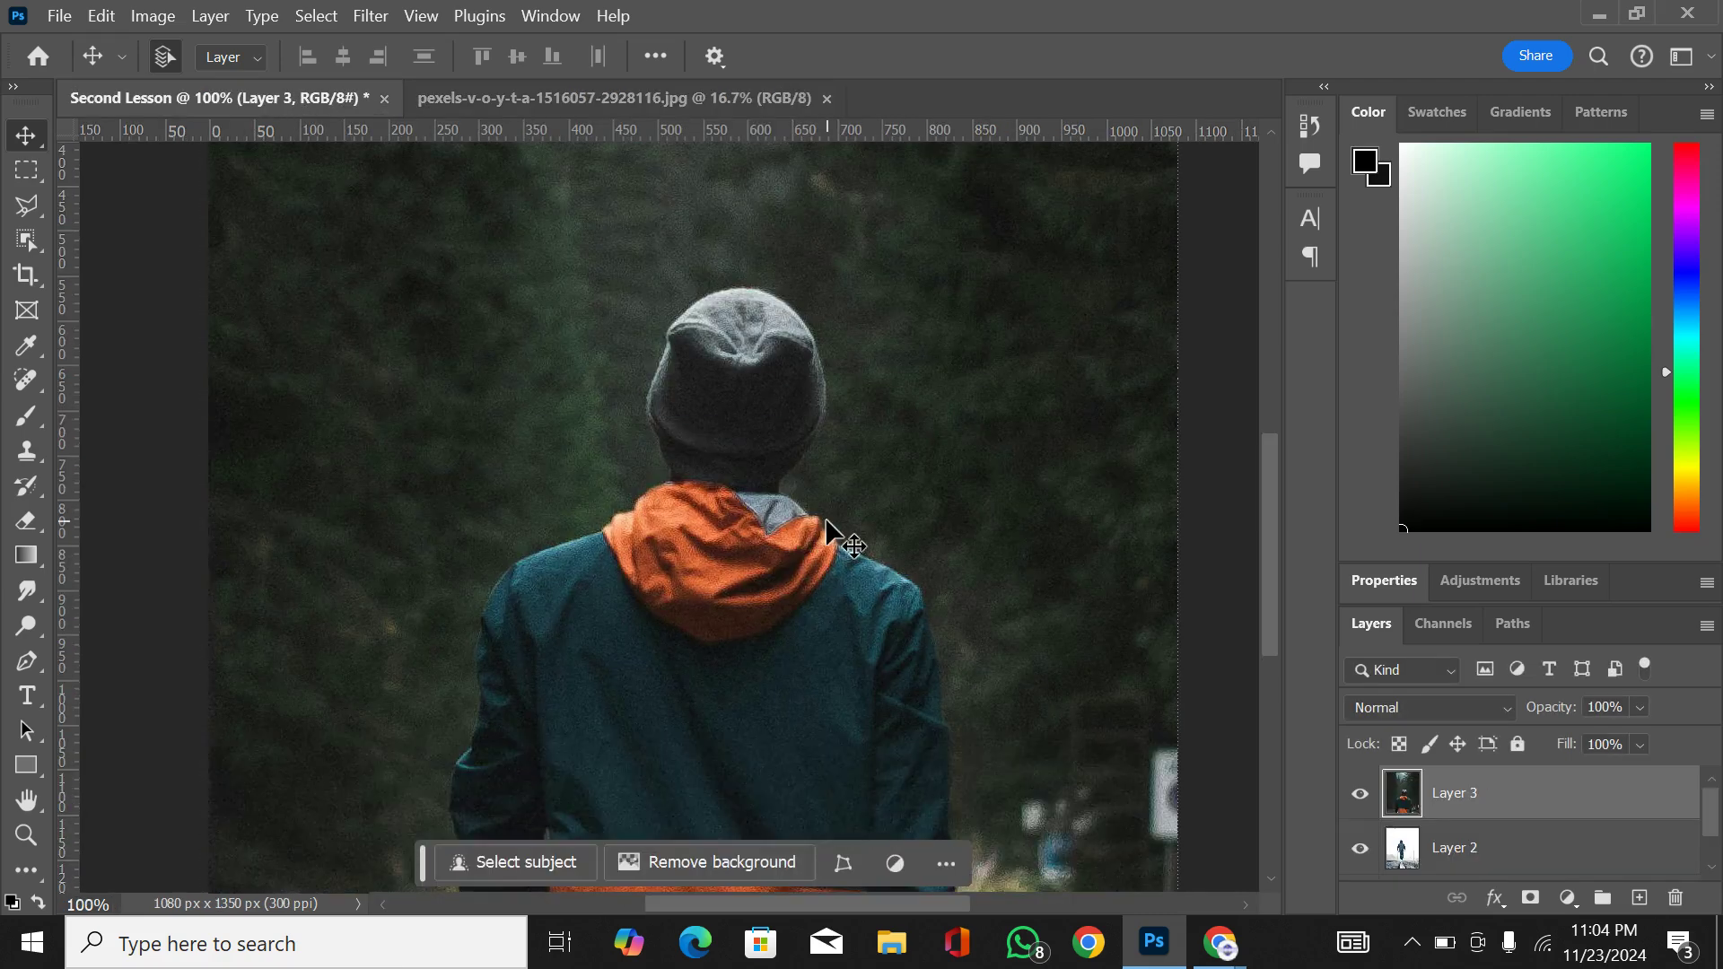
Step: Convert the hiker photo's Layer 3 to a smart object
{"action": "key", "text": "ctrl+minus"}
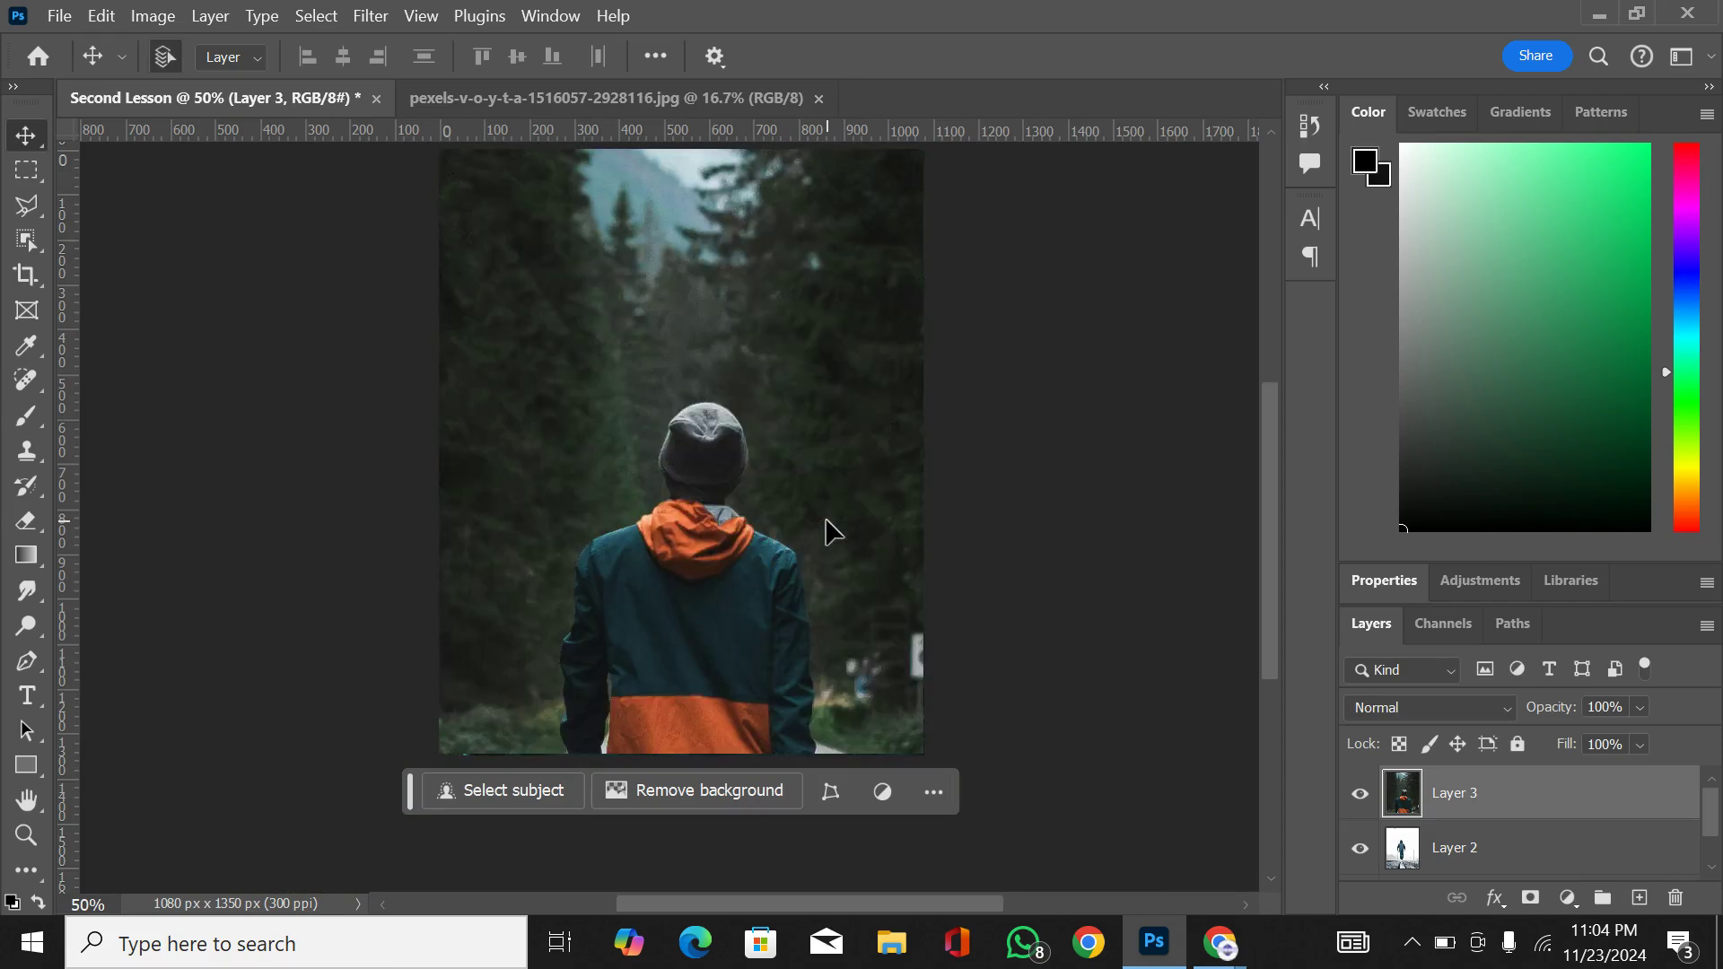
{"action": "key", "text": "ctrl+minus"}
{"action": "key", "text": "ctrl+minus"}
{"action": "key", "text": "ctrl+minus"}
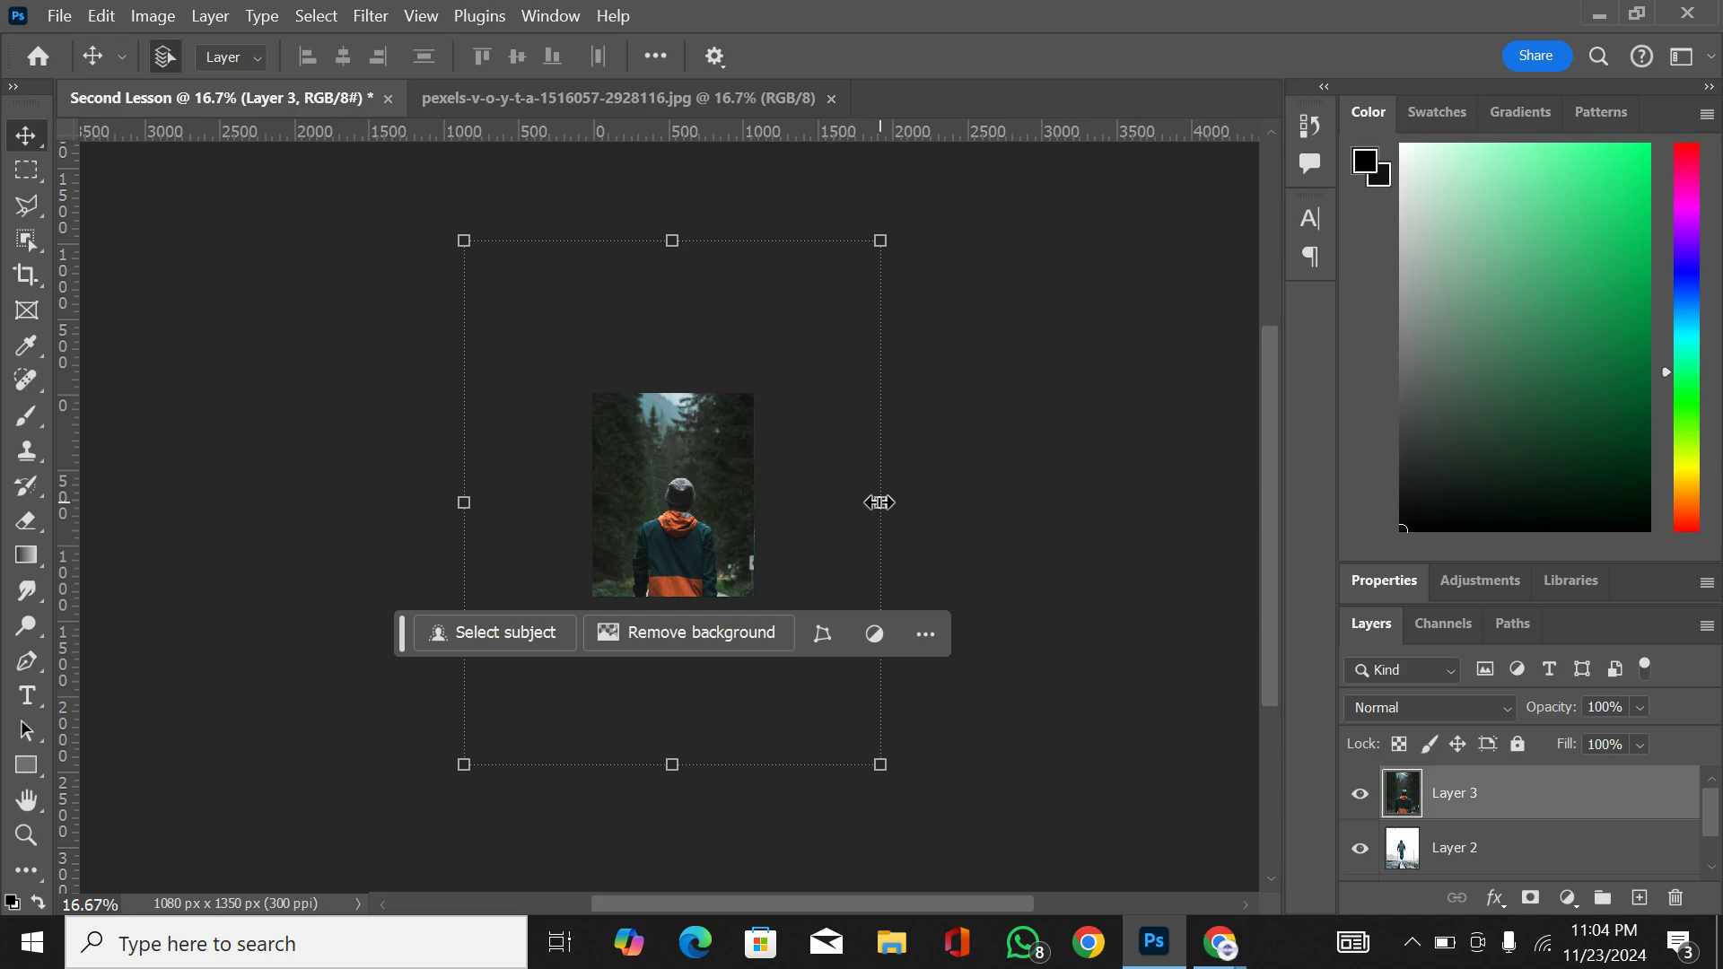
{"action": "right_click", "coordinate": [1491, 799]}
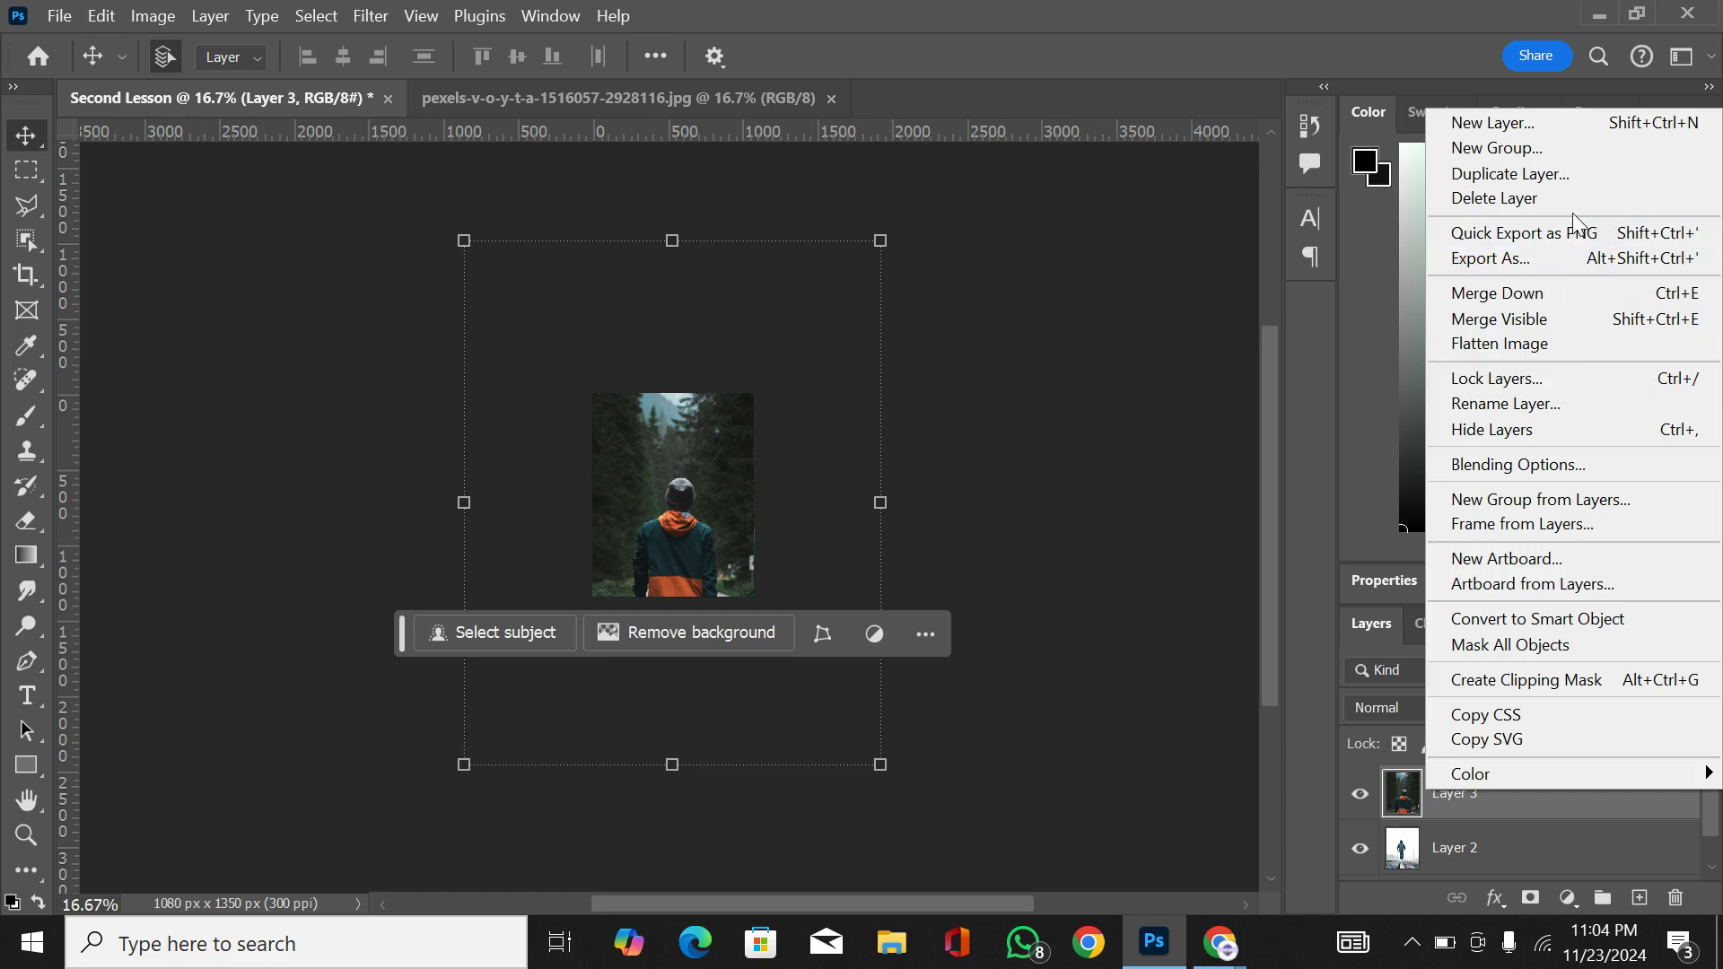
{"action": "left_click", "coordinate": [1544, 619]}
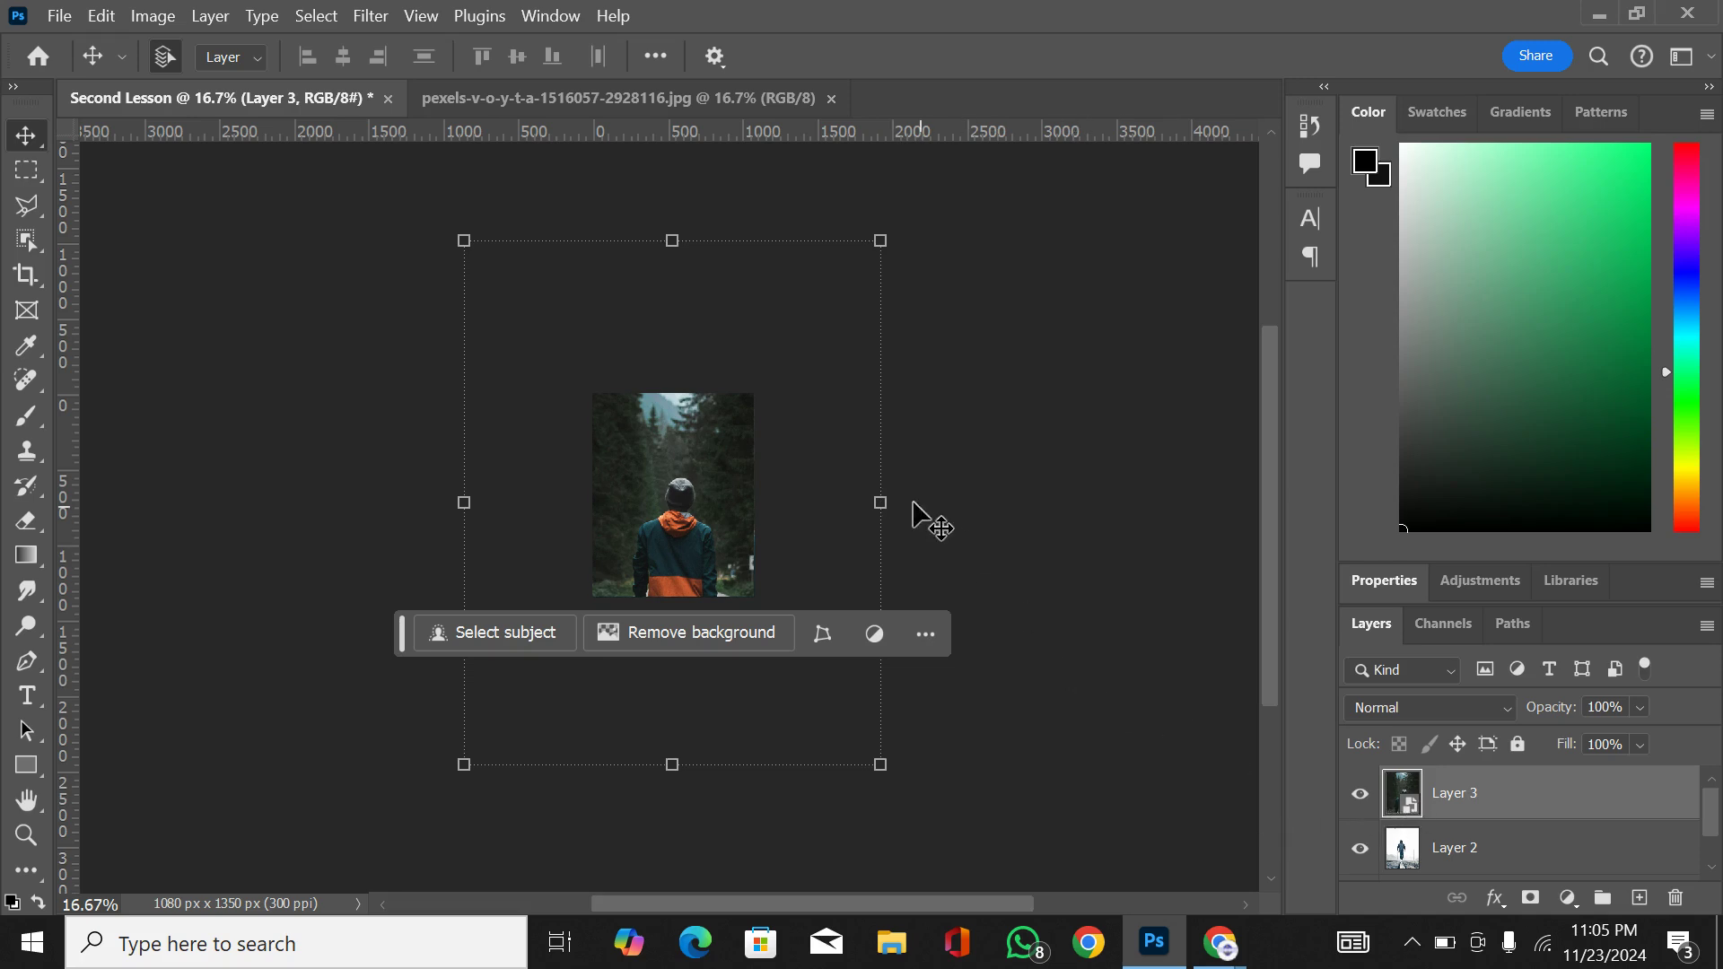
Step: Scale the hiker layer to 39.45% and move it up so a strip of the railway photo shows beneath it
{"action": "left_click_drag", "start_coordinate": [884, 505], "coordinate": [766, 508]}
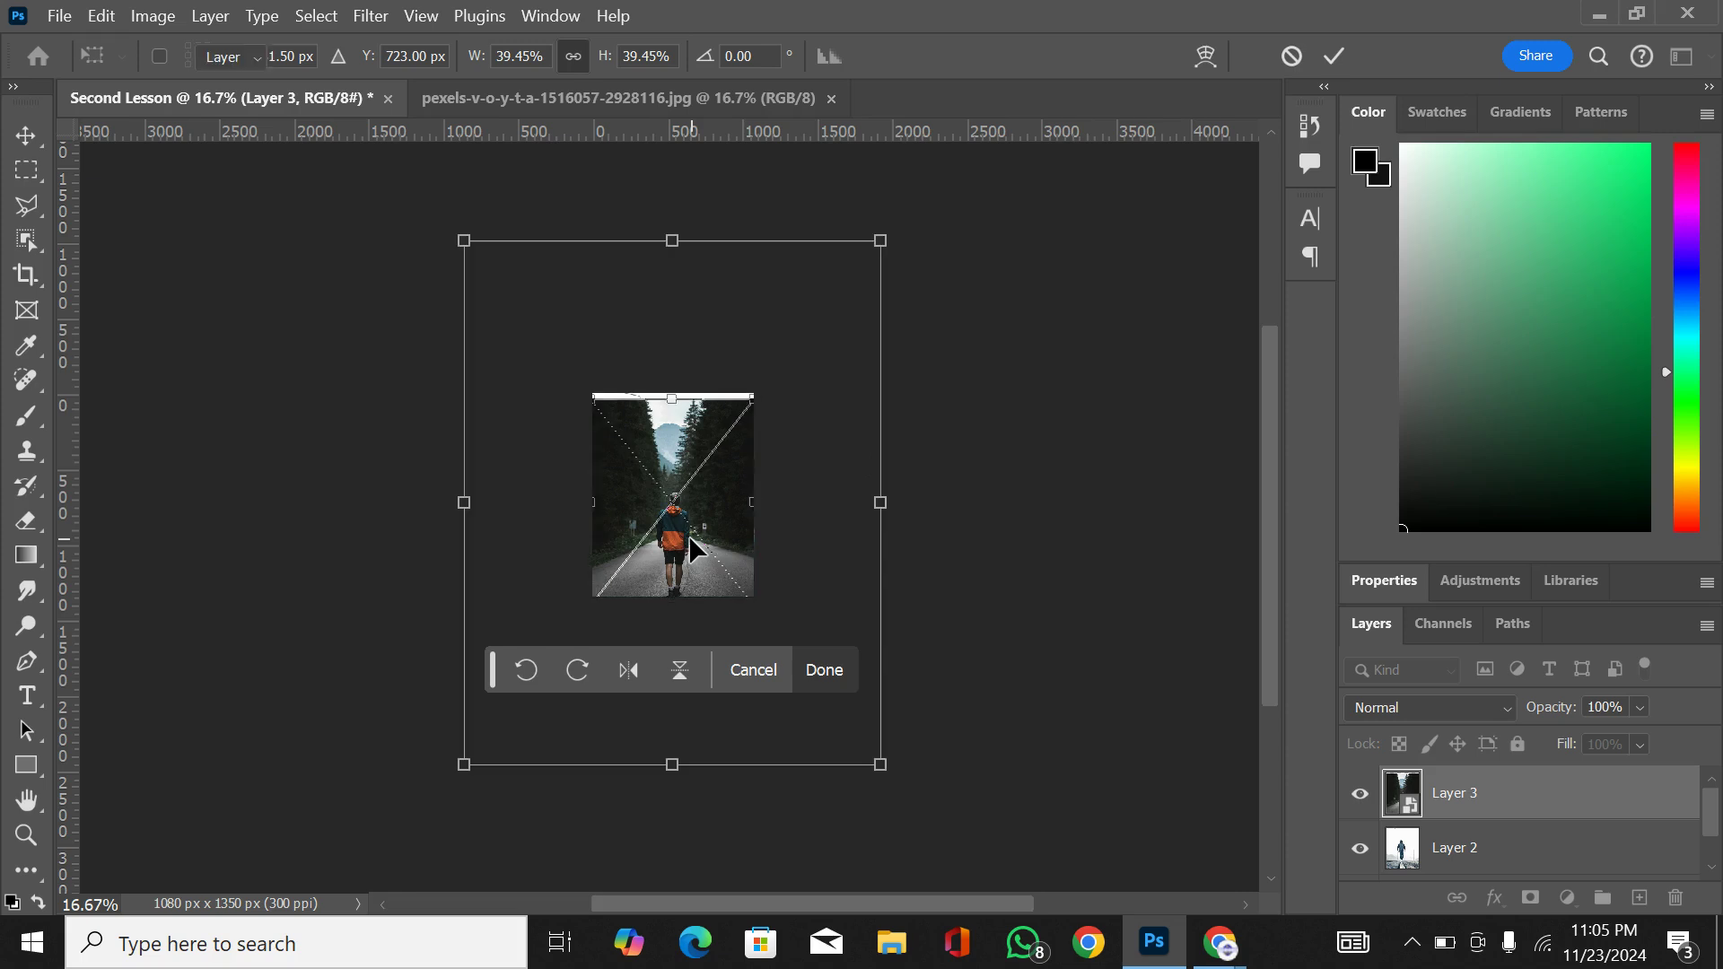
{"action": "key", "text": "Return"}
{"action": "key", "text": "ctrl+plus"}
{"action": "key", "text": "ctrl+plus"}
{"action": "key", "text": "ctrl+plus"}
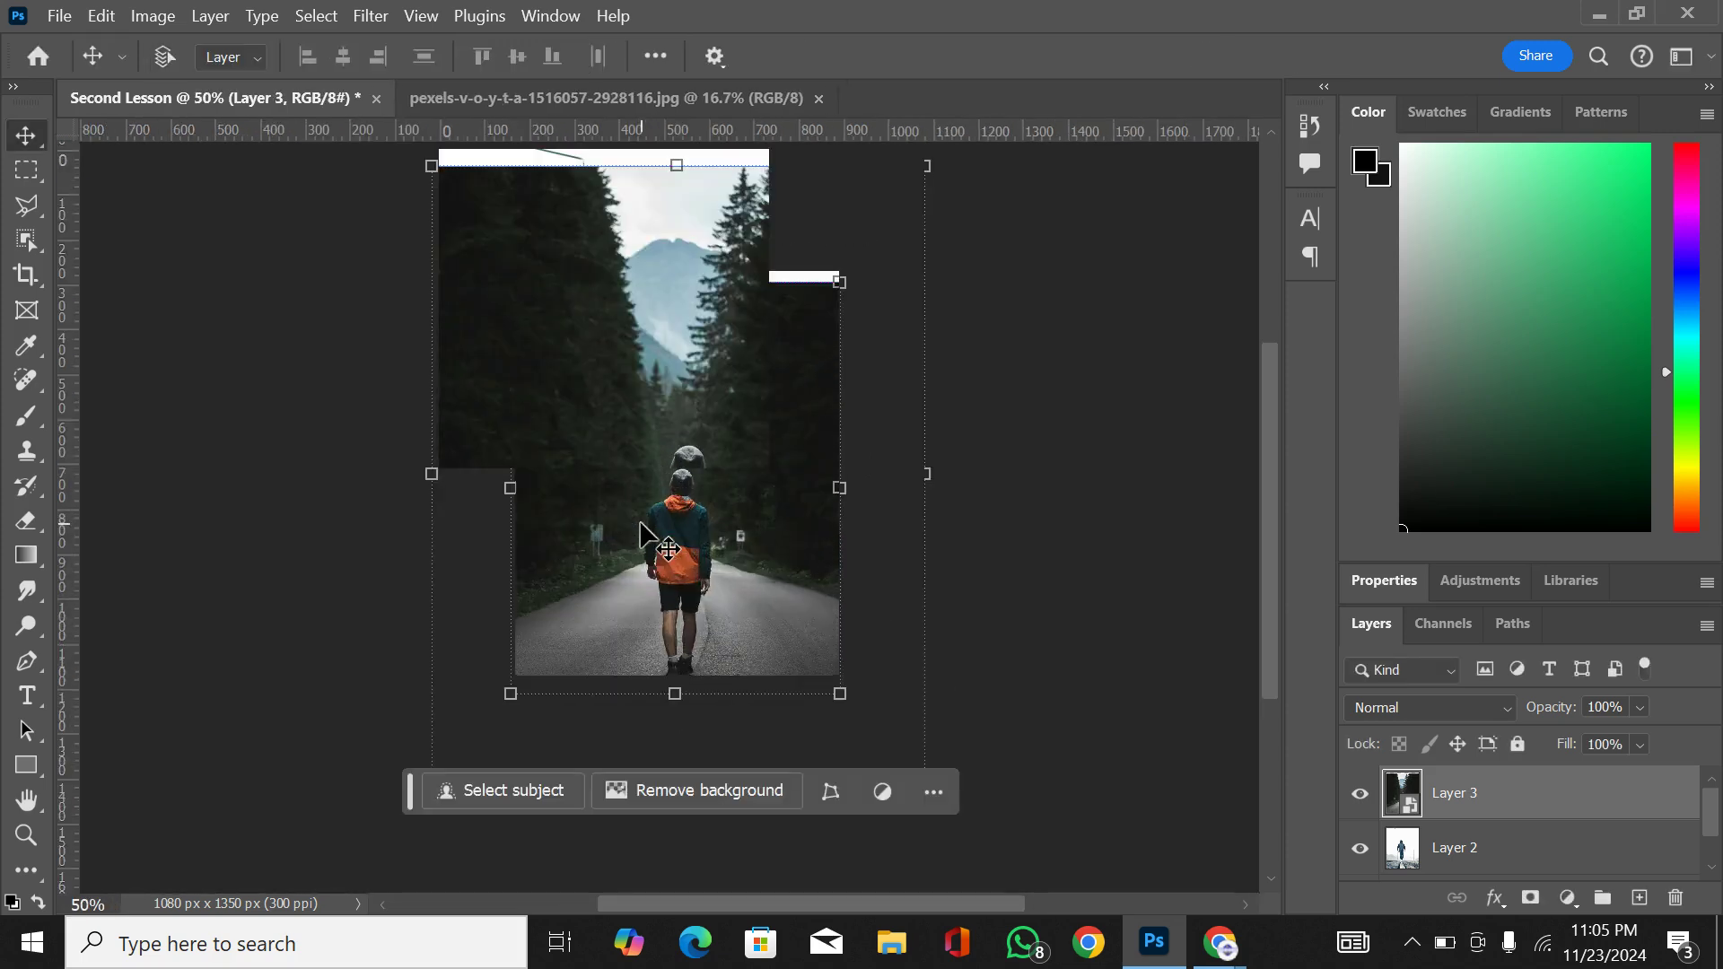
{"action": "mouse_move", "coordinate": [696, 492]}
{"action": "left_mouse_down"}
{"action": "mouse_move", "coordinate": [698, 440]}
{"action": "mouse_move", "coordinate": [698, 465]}
{"action": "left_mouse_up"}
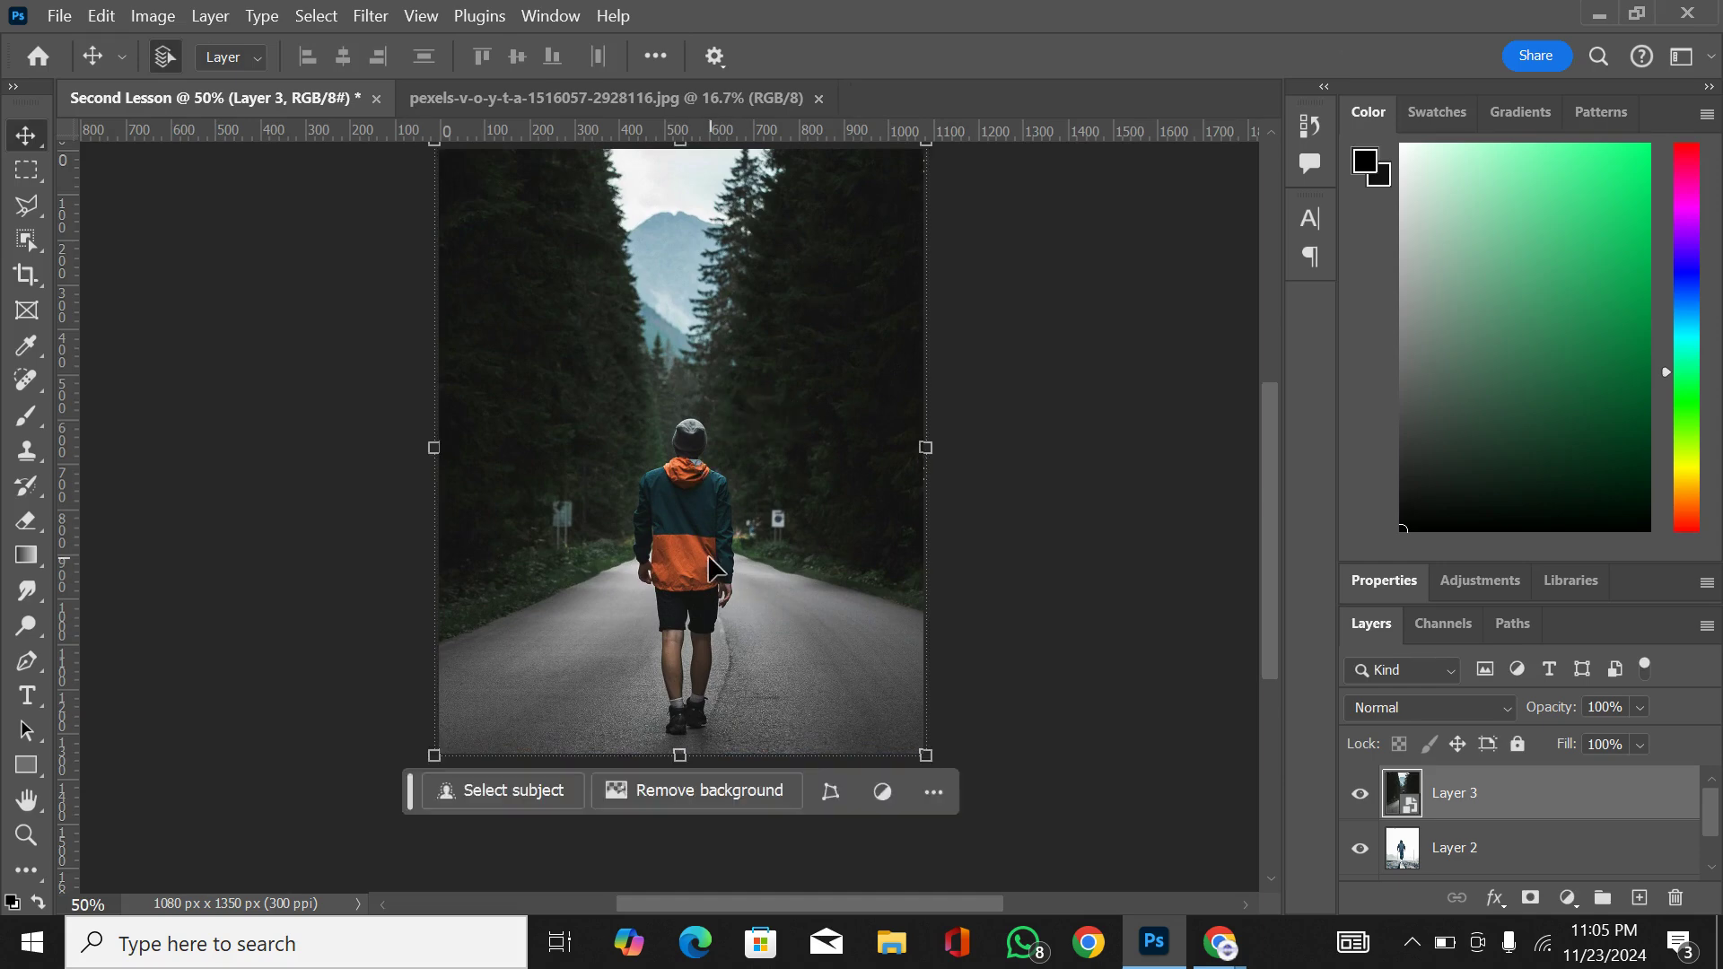
{"action": "left_click_drag", "start_coordinate": [709, 557], "coordinate": [709, 516]}
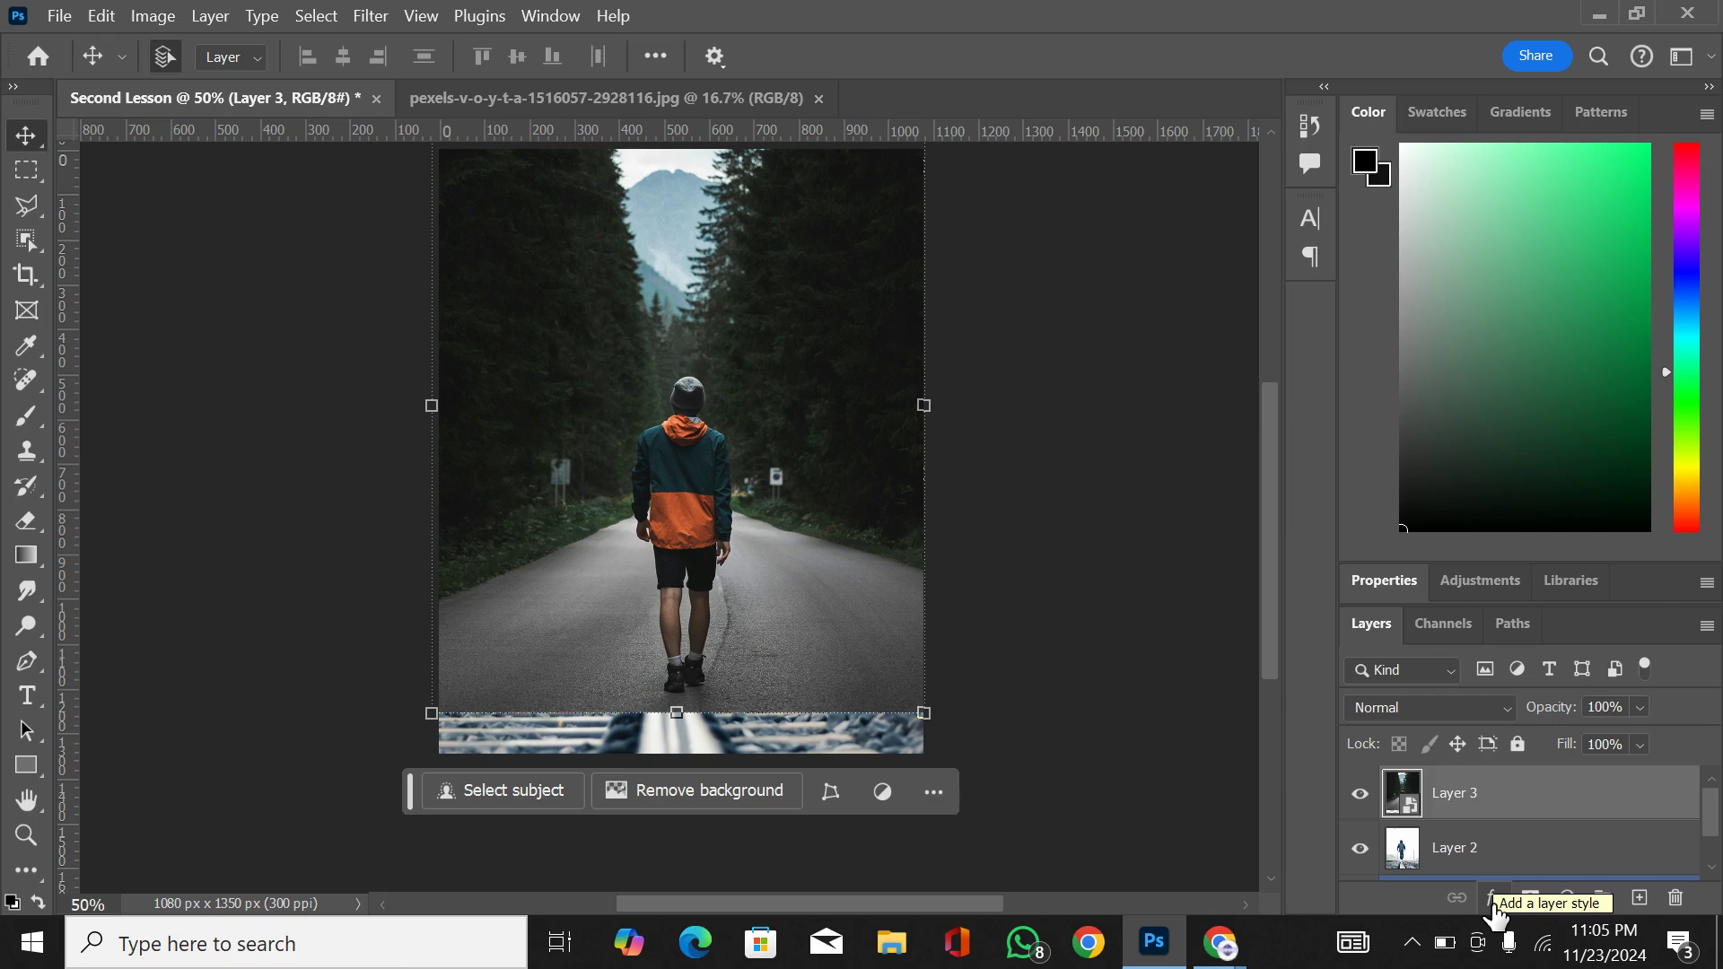
Step: Open the choice of layer styles for the hiker's Layer 3
{"action": "left_click", "coordinate": [1494, 904]}
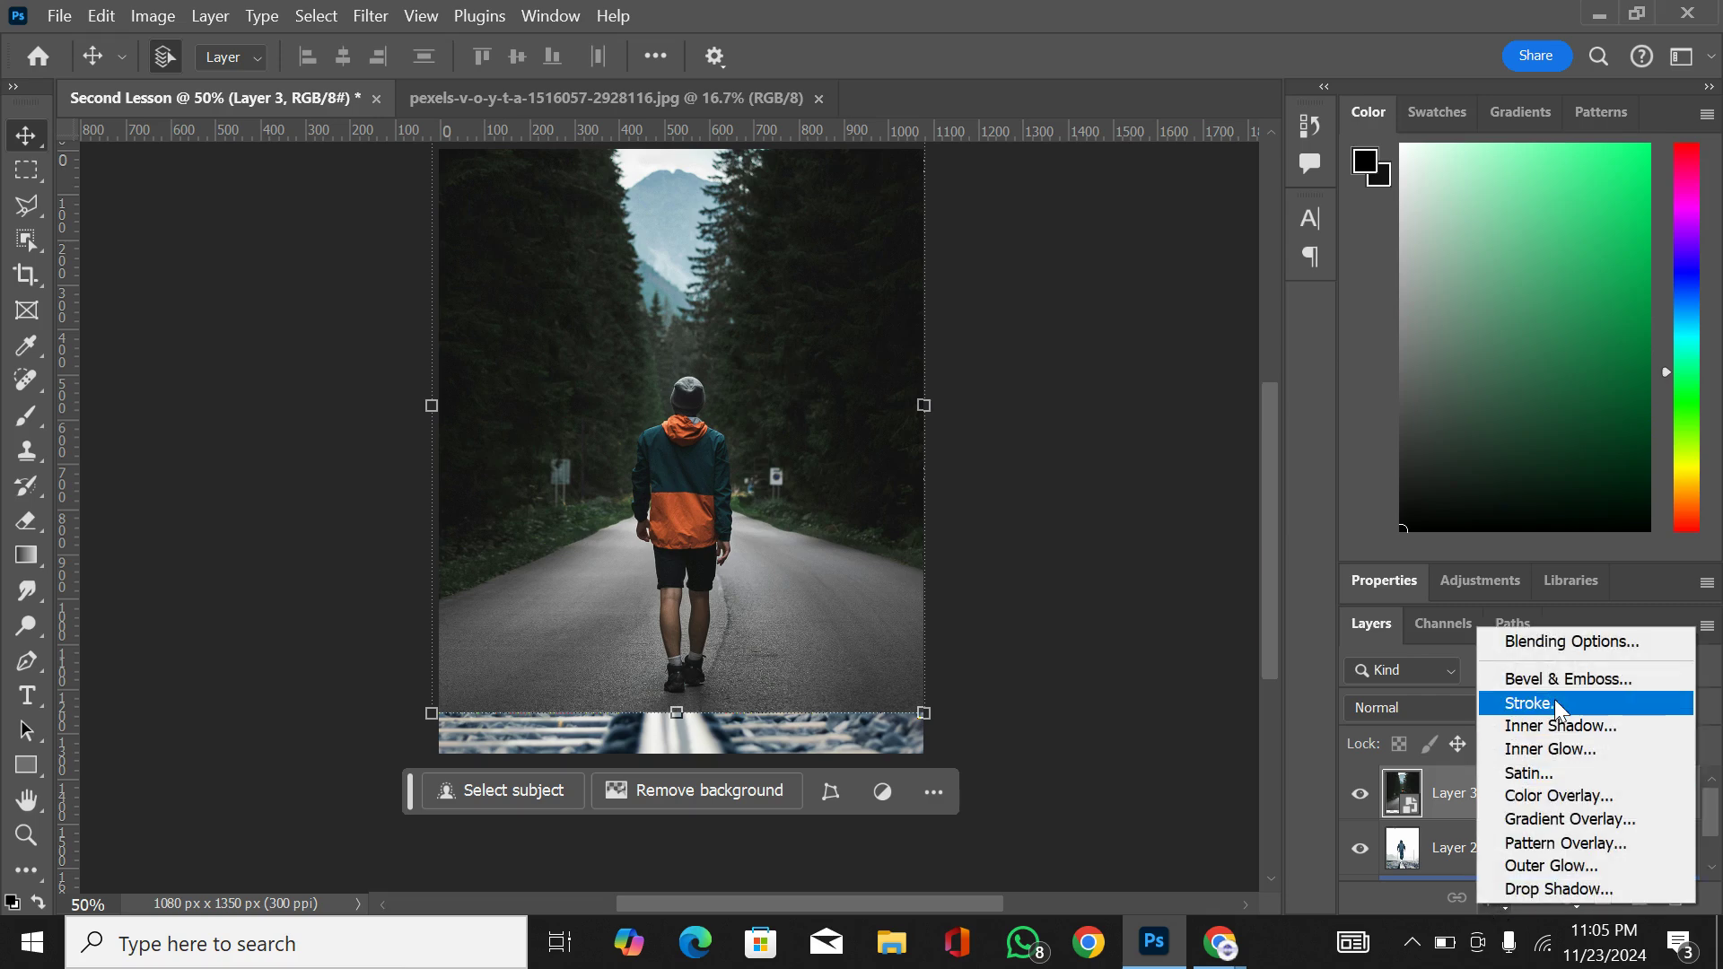
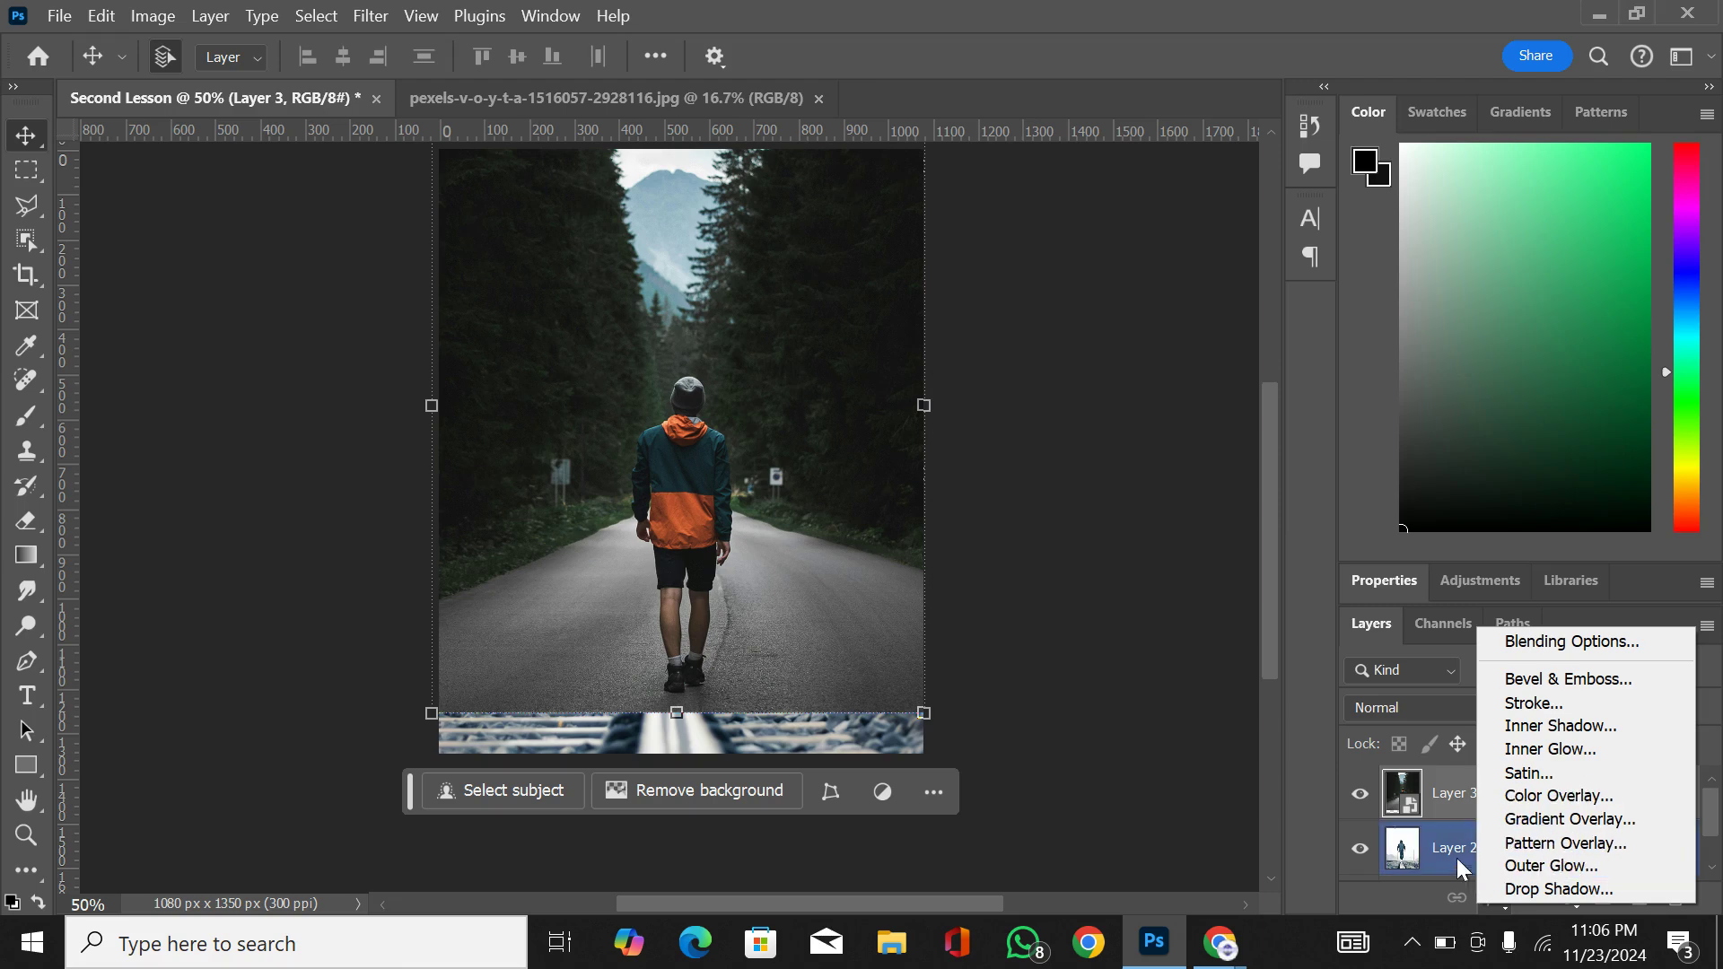
Step: Add a layer mask to Layer 3 and fade out the upper part of the hiker photo with a vertical black-to-white gradient
{"action": "left_click", "coordinate": [1492, 905]}
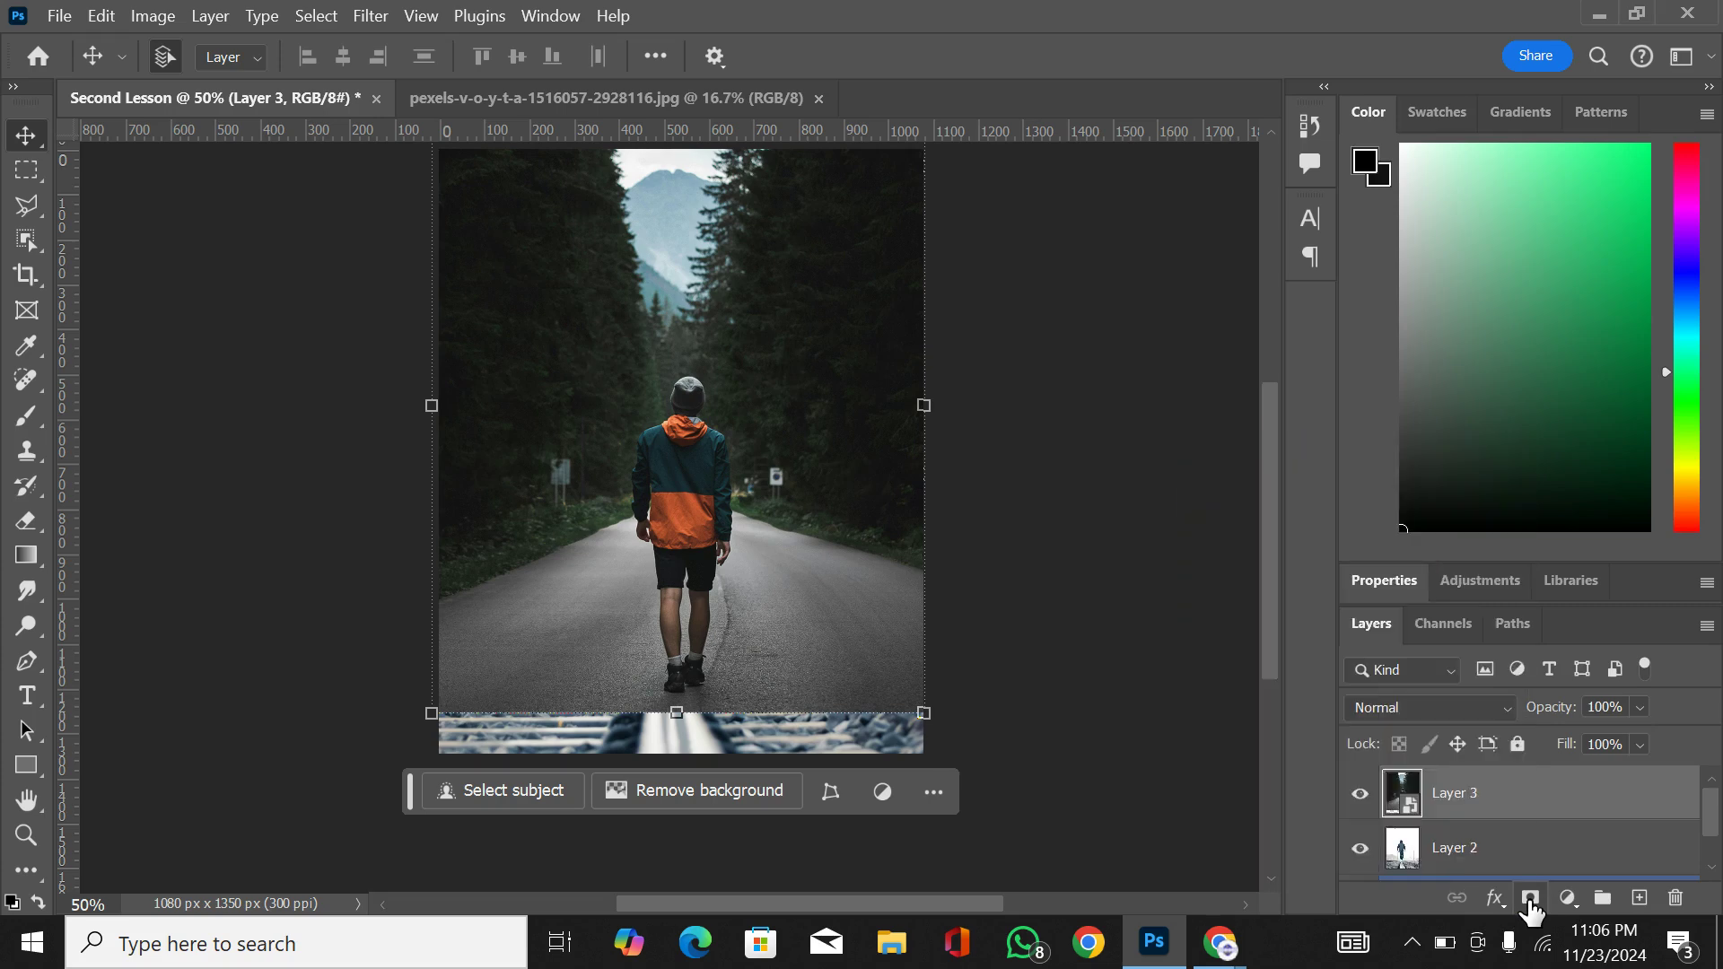
{"action": "left_click", "coordinate": [1530, 898]}
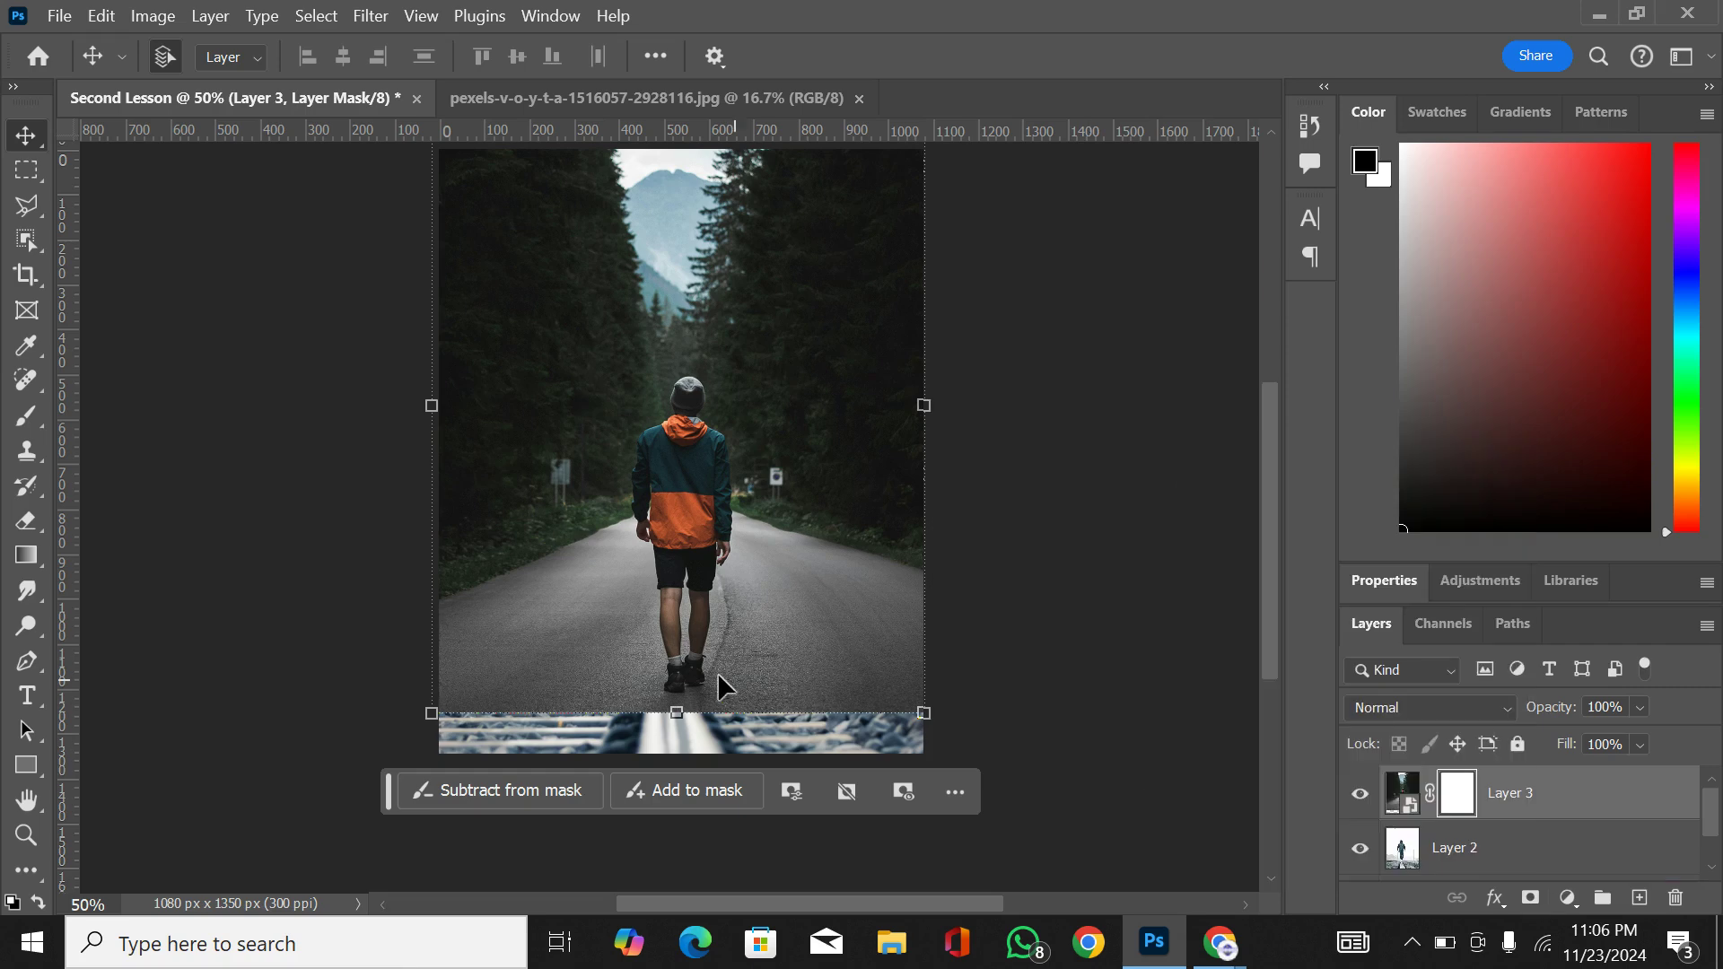
{"action": "left_click", "coordinate": [20, 552]}
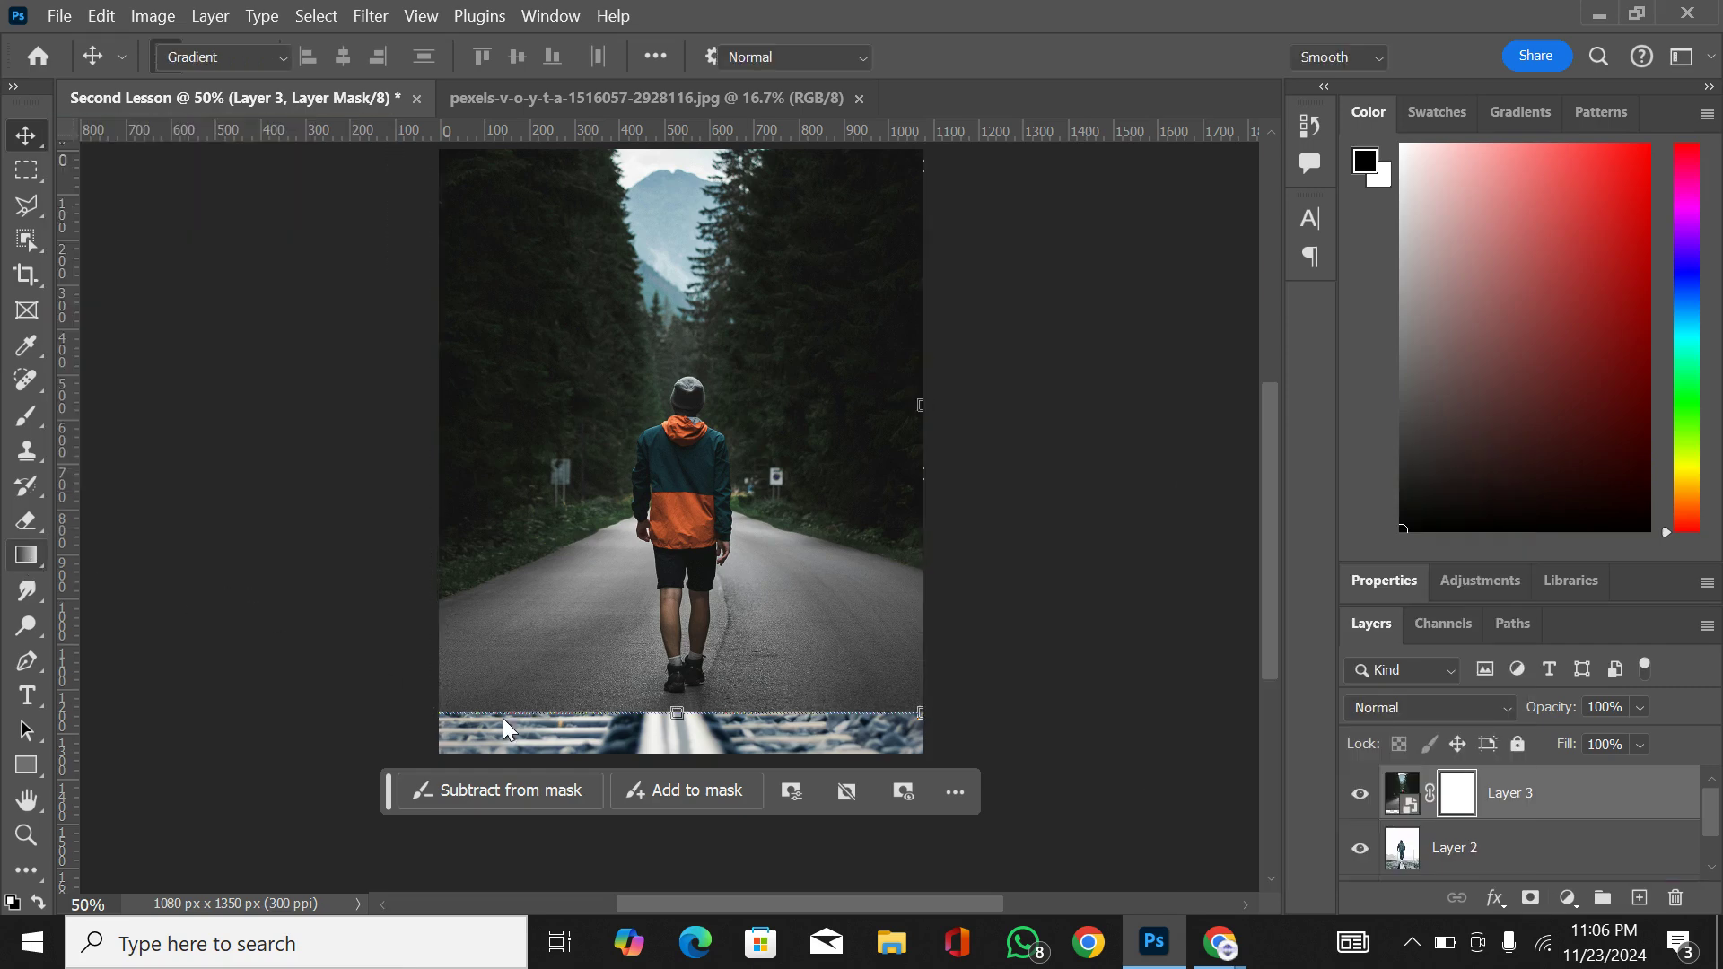
{"action": "left_click", "coordinate": [685, 849]}
{"action": "mouse_move", "coordinate": [686, 686]}
{"action": "left_mouse_down"}
{"action": "mouse_move", "coordinate": [680, 190]}
{"action": "mouse_move", "coordinate": [695, 205]}
{"action": "mouse_move", "coordinate": [696, 698]}
{"action": "mouse_move", "coordinate": [690, 671]}
{"action": "left_mouse_up"}
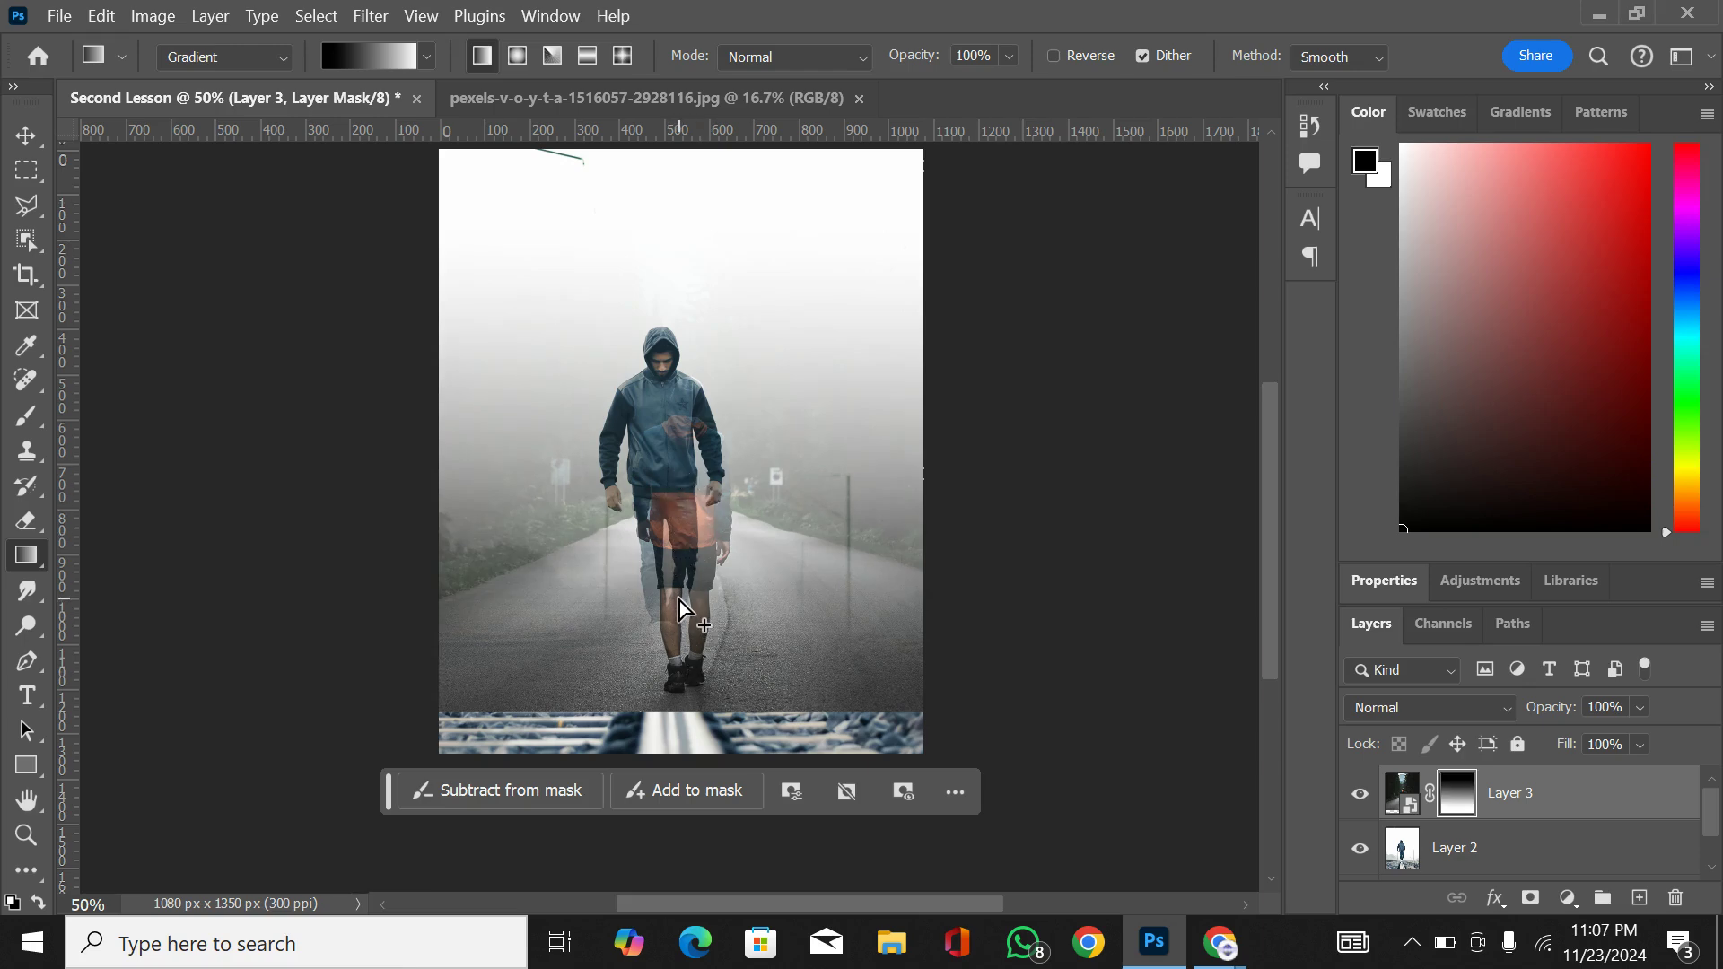
Step: Undo the vertical mask fade and draw horizontal gradients on Layer 3's mask that hide the photo's left or right side in turn
{"action": "mouse_move", "coordinate": [681, 598]}
{"action": "left_mouse_down"}
{"action": "mouse_move", "coordinate": [680, 659]}
{"action": "mouse_move", "coordinate": [678, 574]}
{"action": "left_mouse_up"}
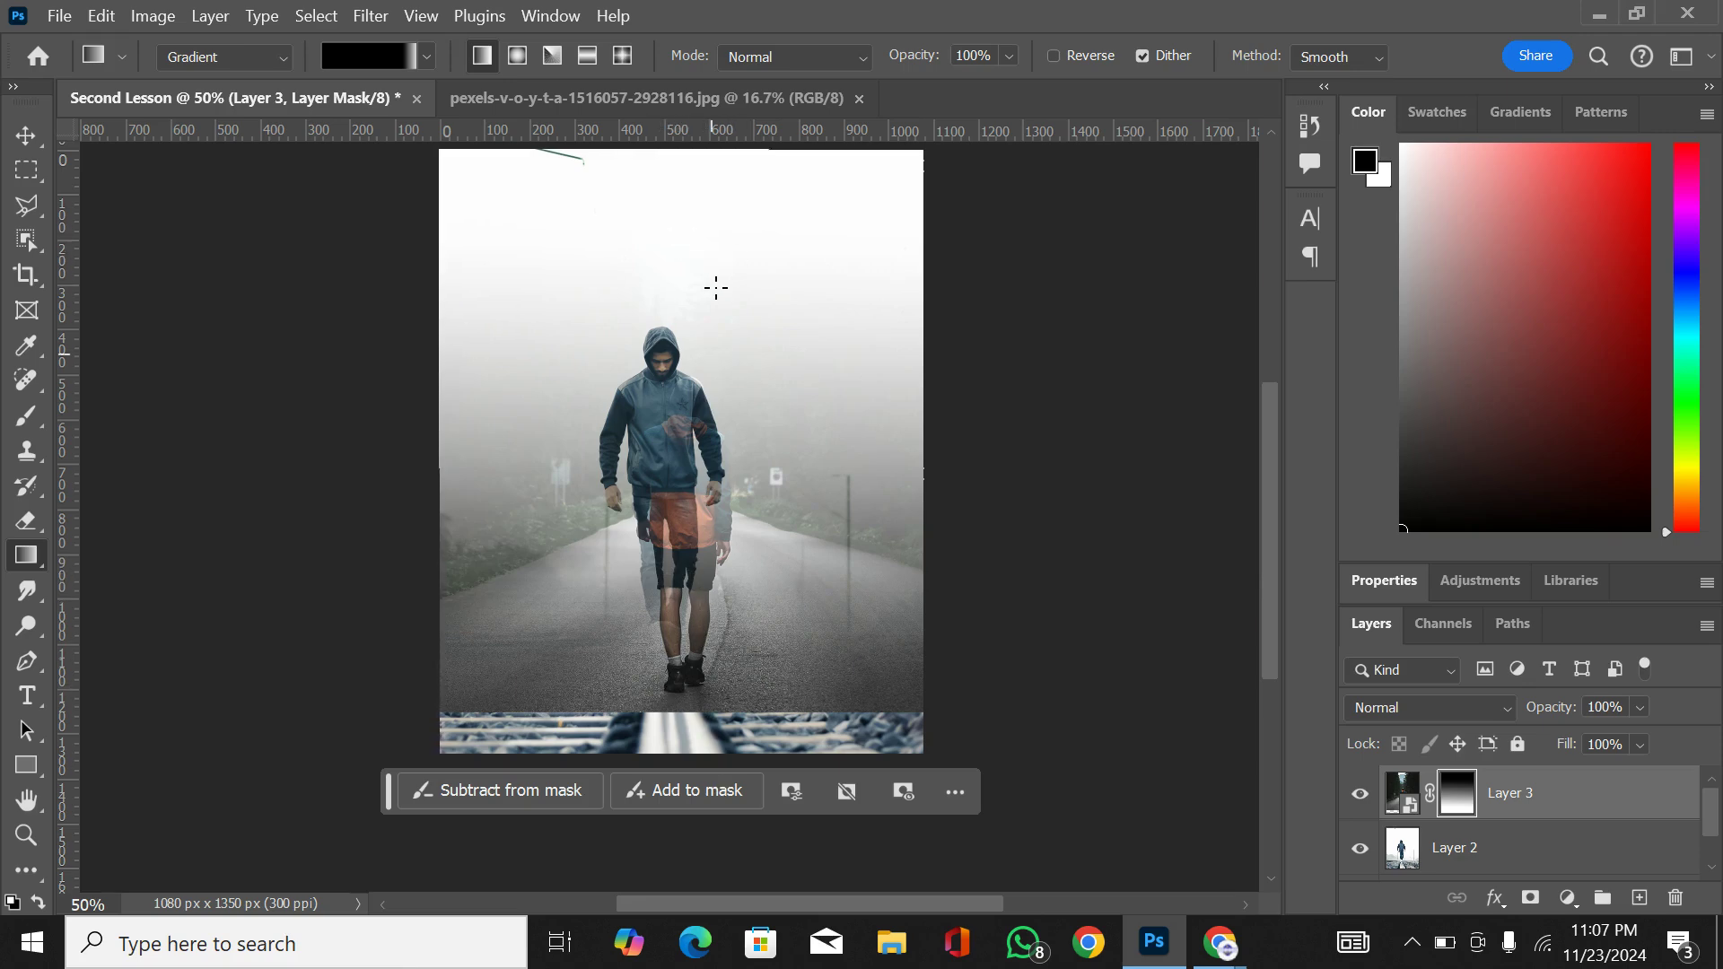
{"action": "key", "text": "ctrl+z"}
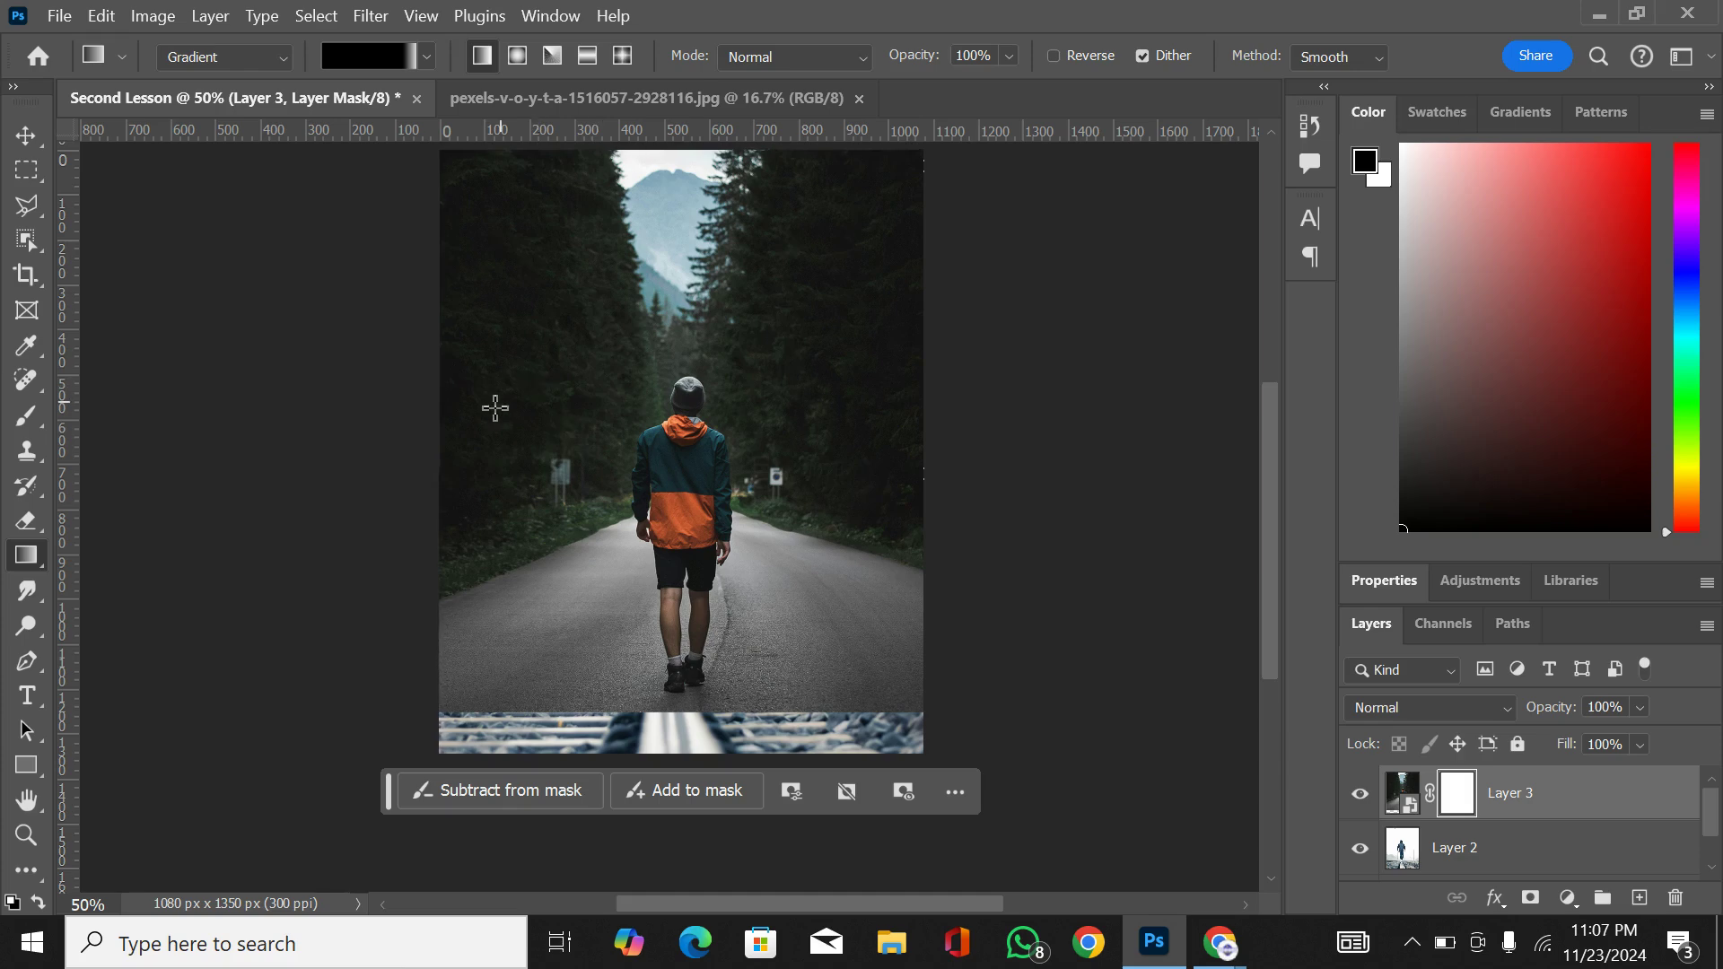
{"action": "left_click_drag", "start_coordinate": [433, 455], "coordinate": [617, 490]}
{"action": "left_click_drag", "start_coordinate": [939, 416], "coordinate": [759, 418]}
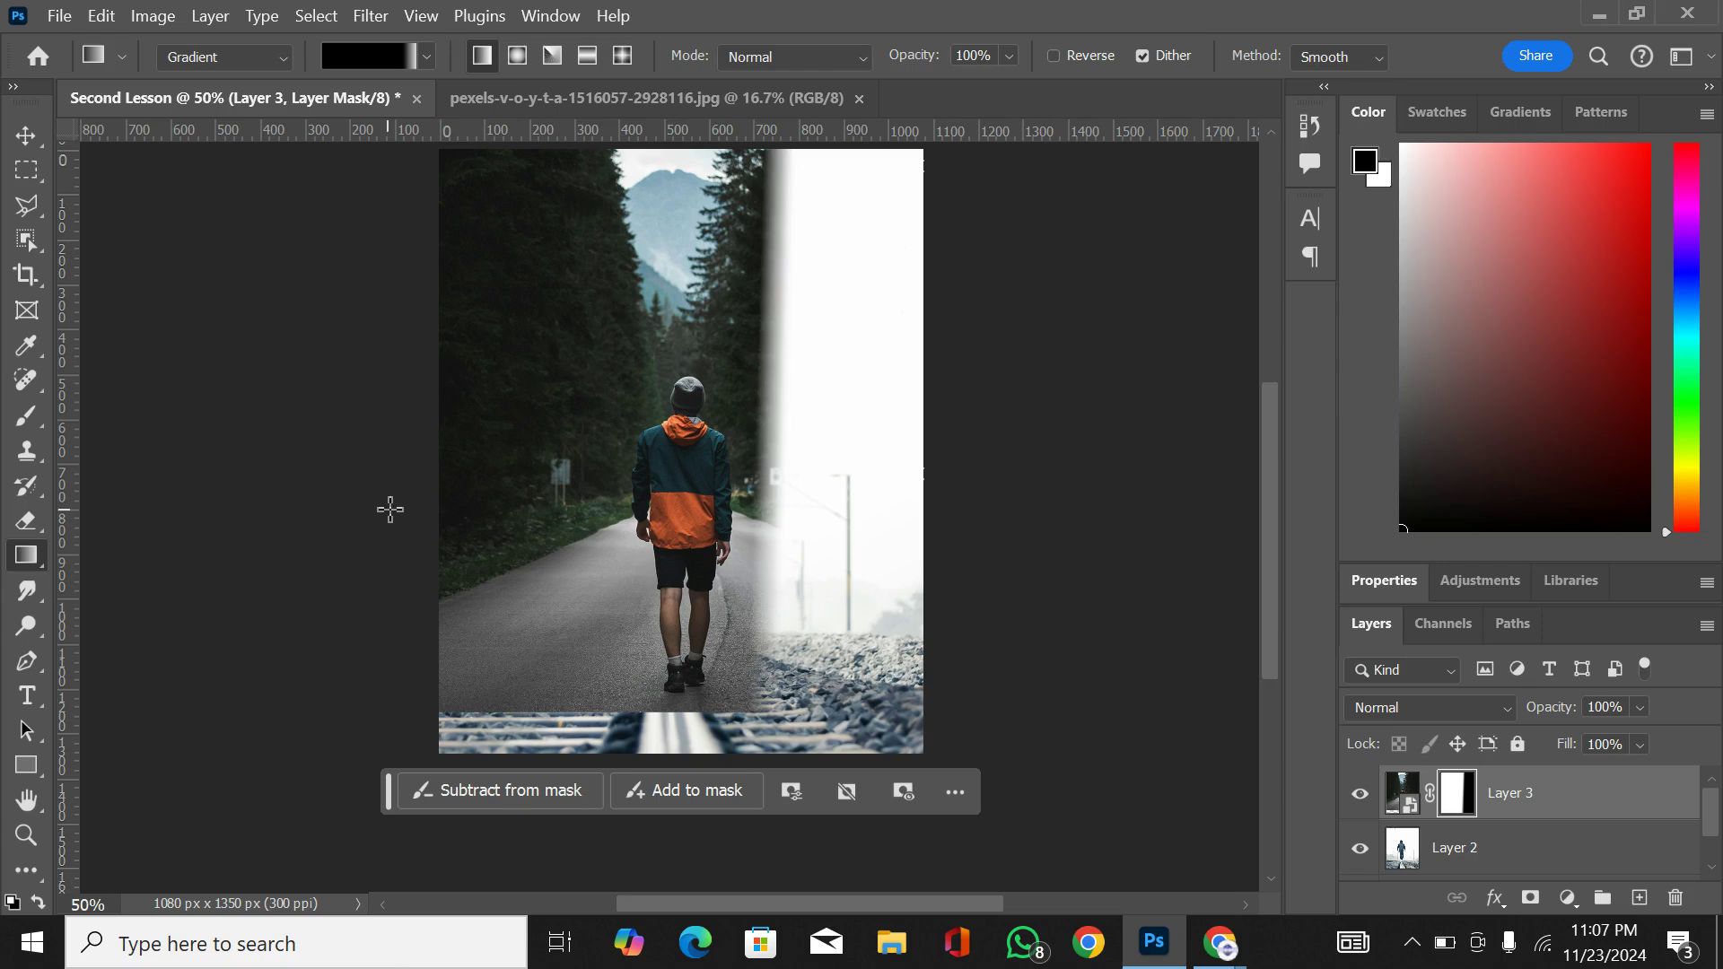
{"action": "left_click_drag", "start_coordinate": [391, 509], "coordinate": [633, 519]}
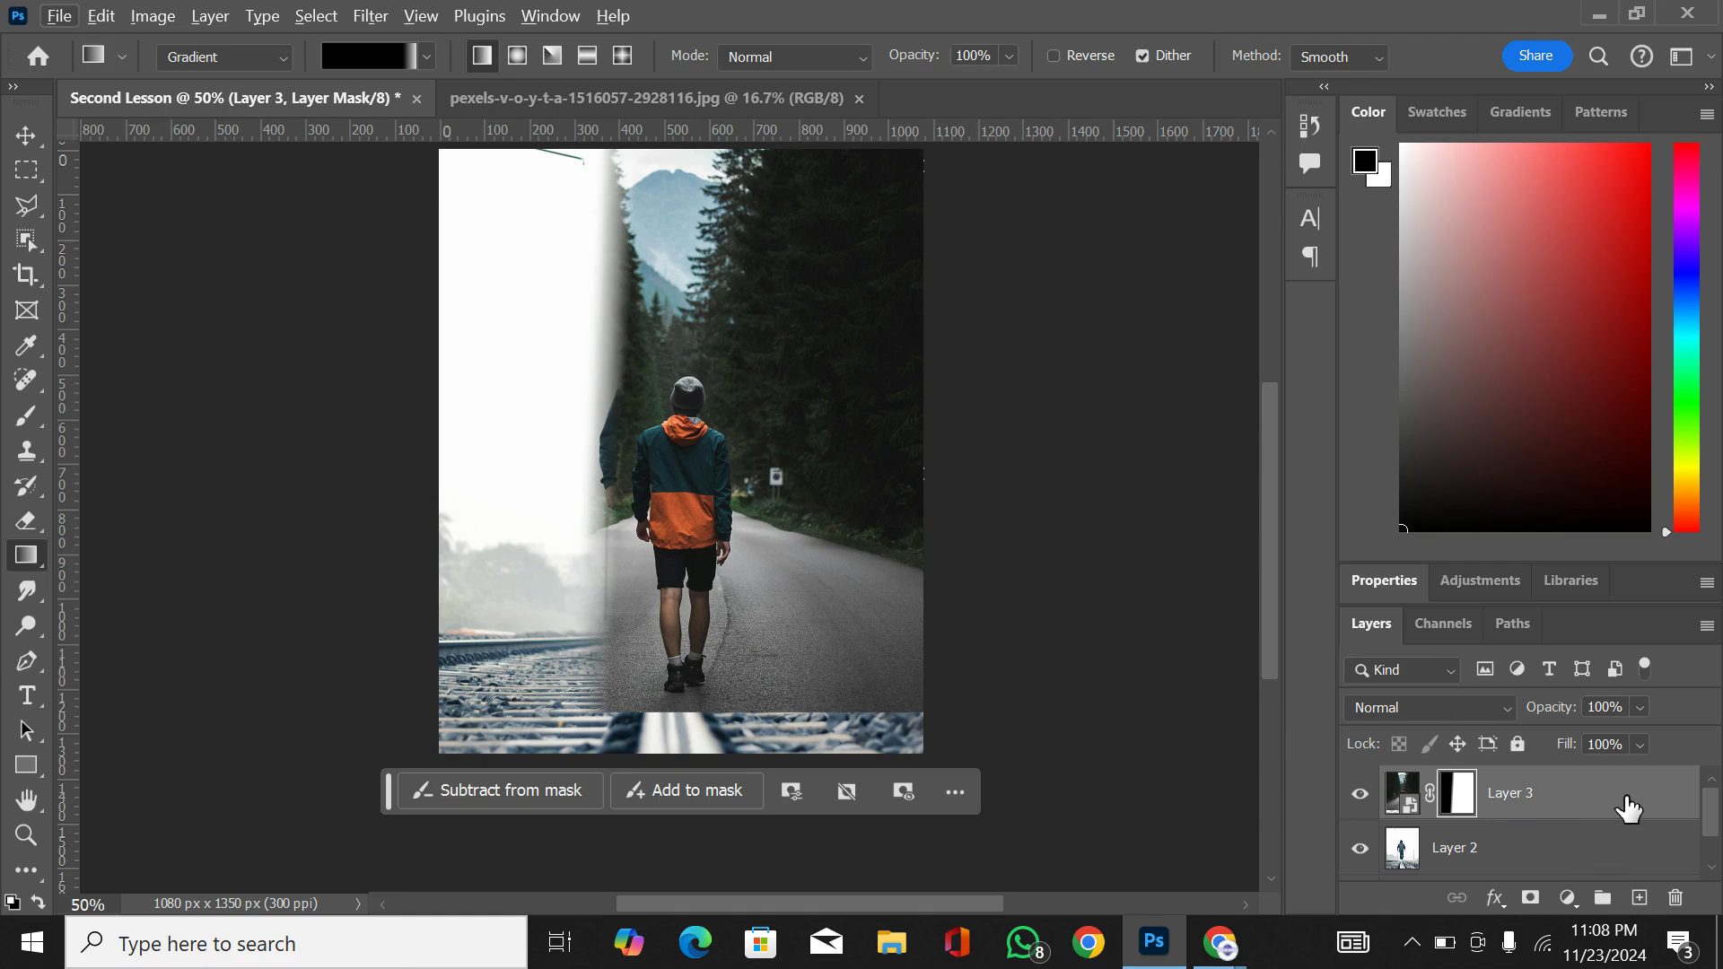
Step: Rasterize the masked Layer 3 and convert it to a smart object, merging its gradient mask into the layer
{"action": "key", "text": "ctrl+j"}
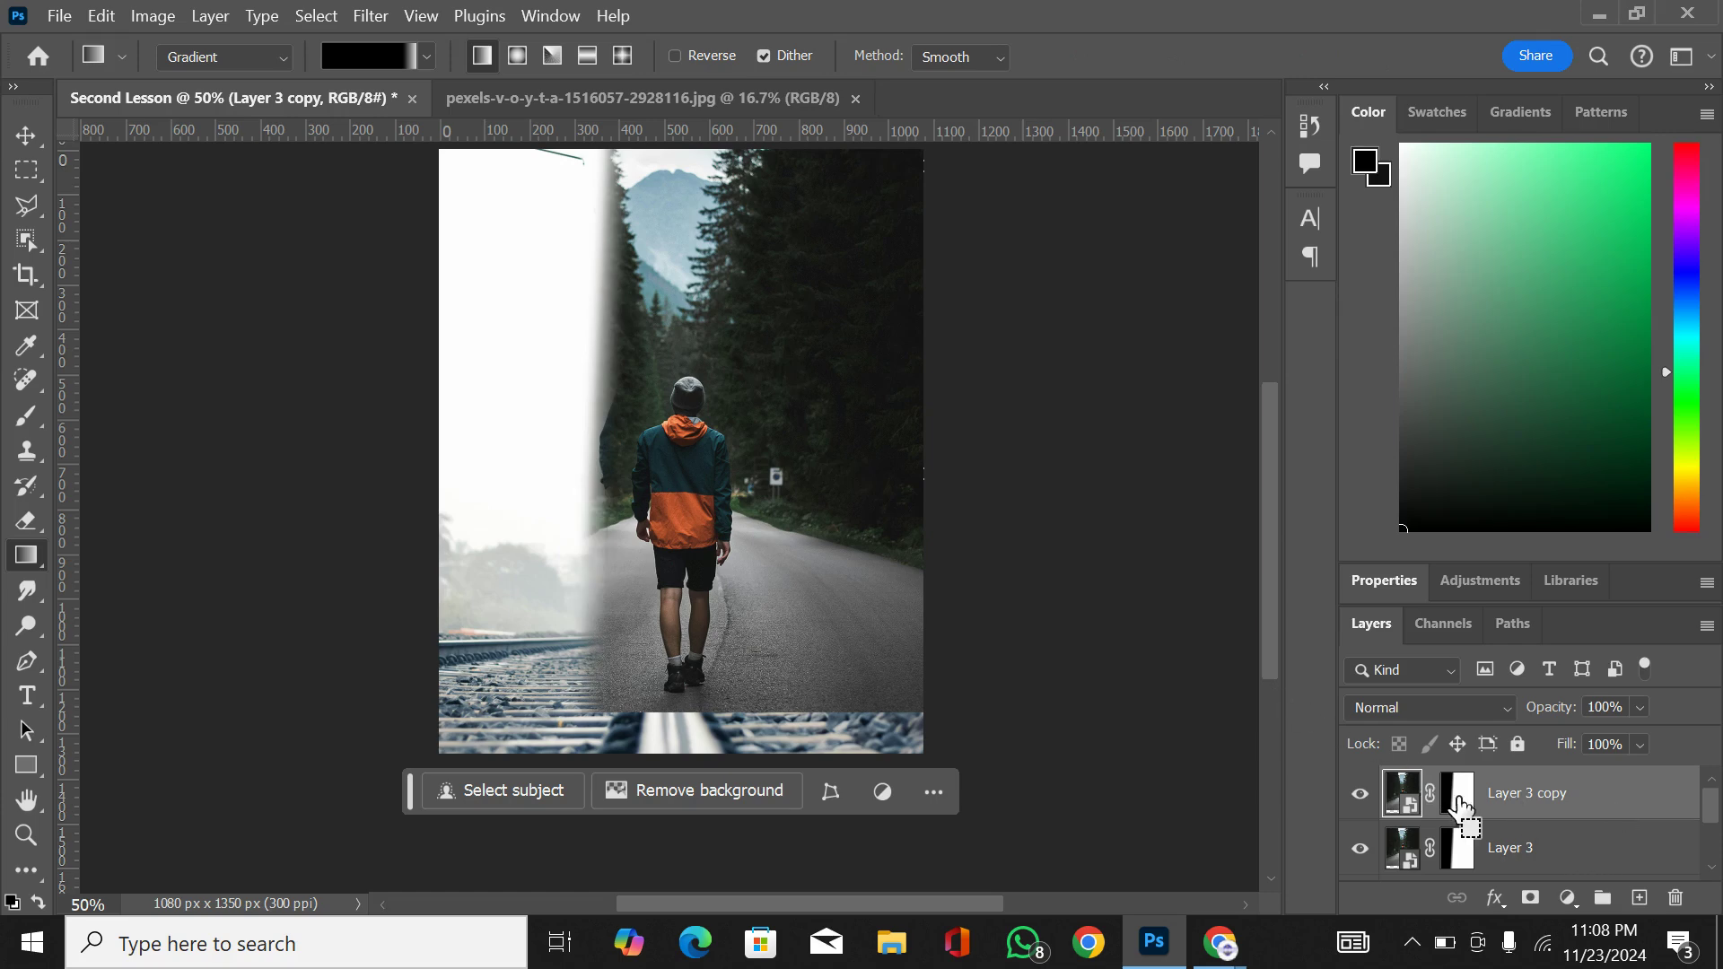
{"action": "key", "text": "ctrl+z"}
{"action": "right_click", "coordinate": [1509, 808]}
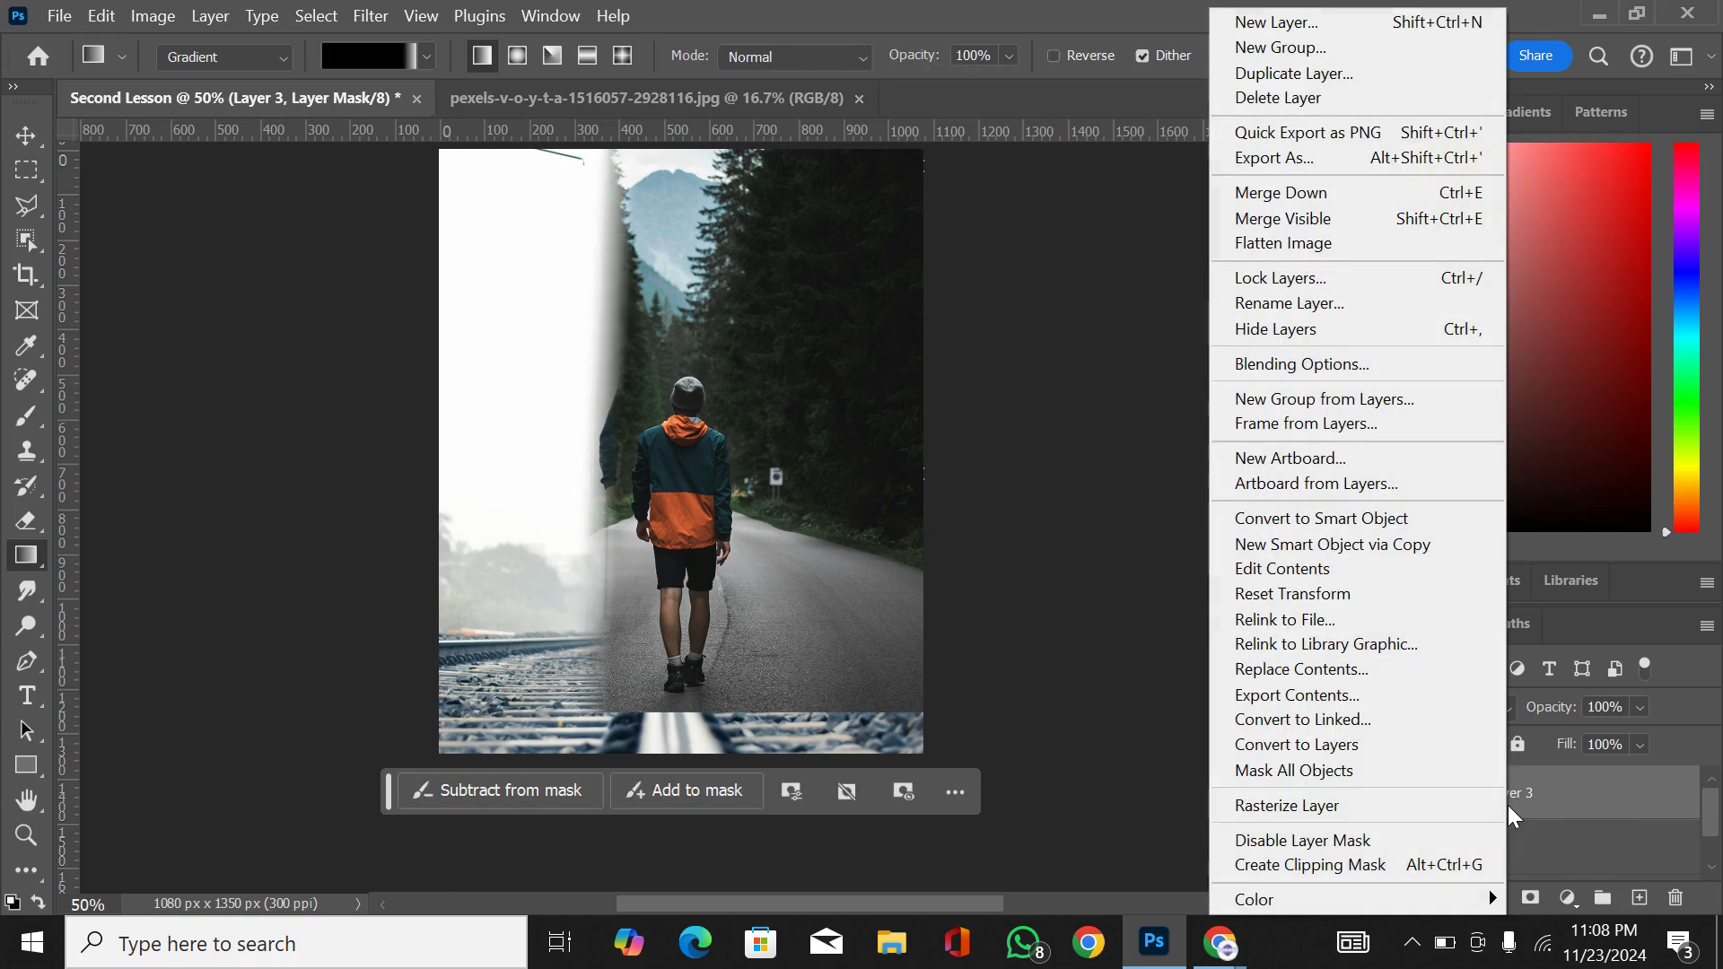
{"action": "left_click", "coordinate": [1457, 807]}
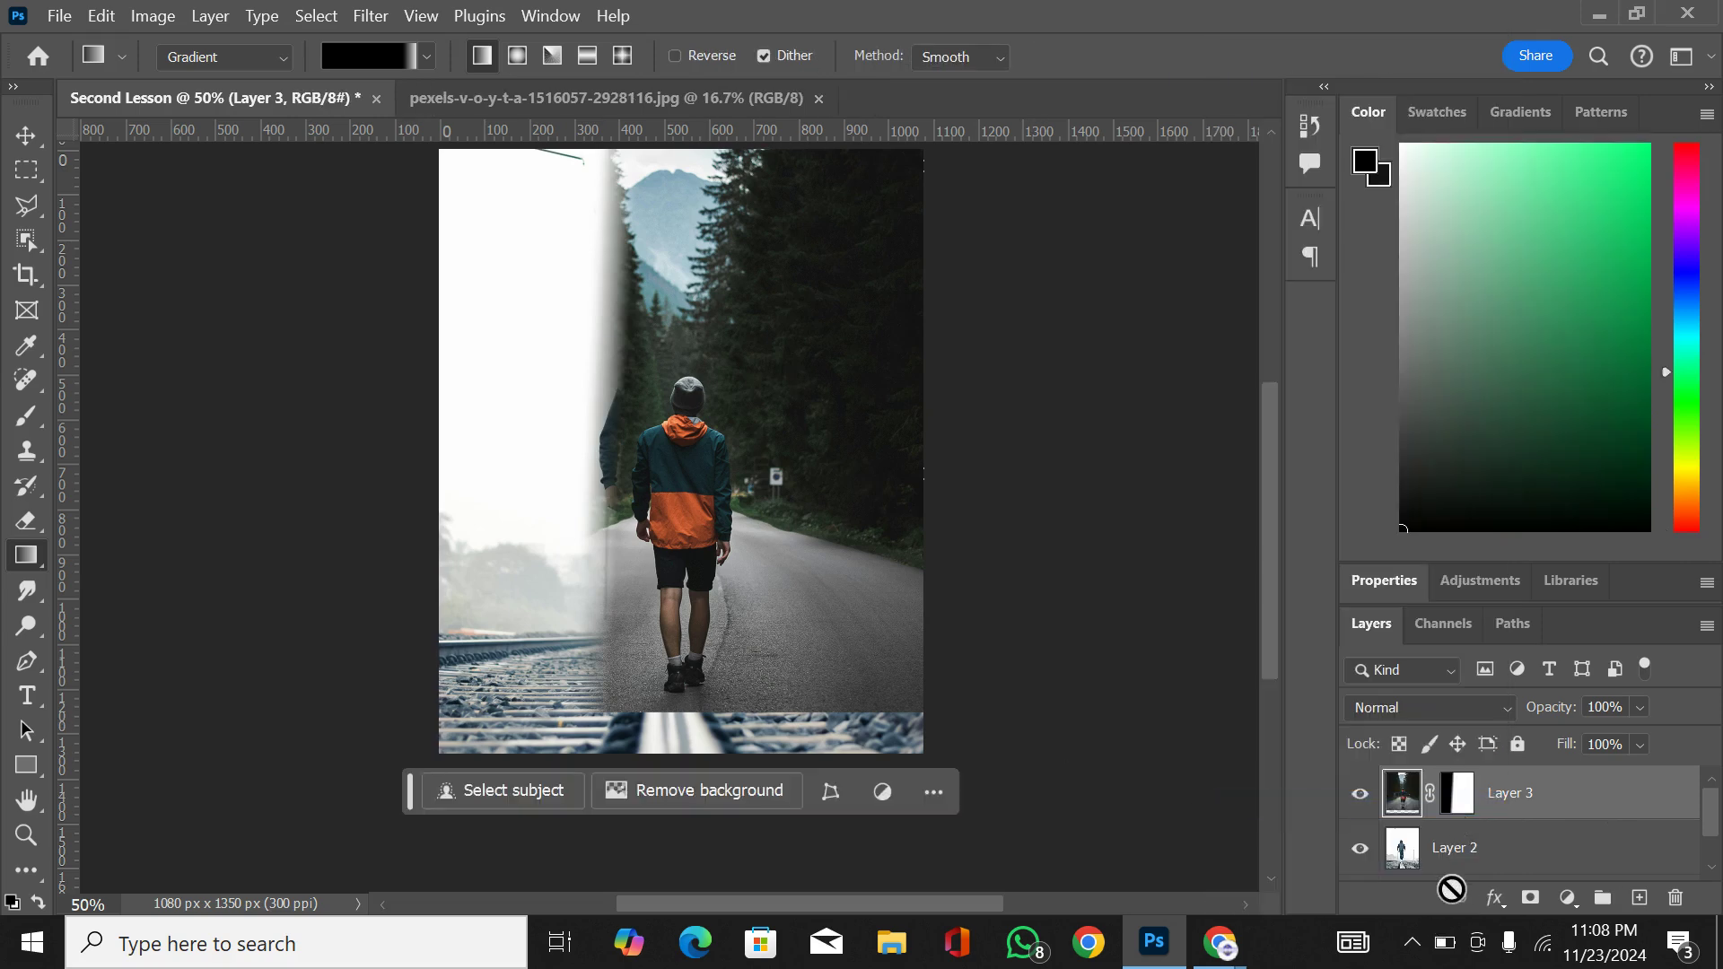
{"action": "right_click", "coordinate": [1505, 802]}
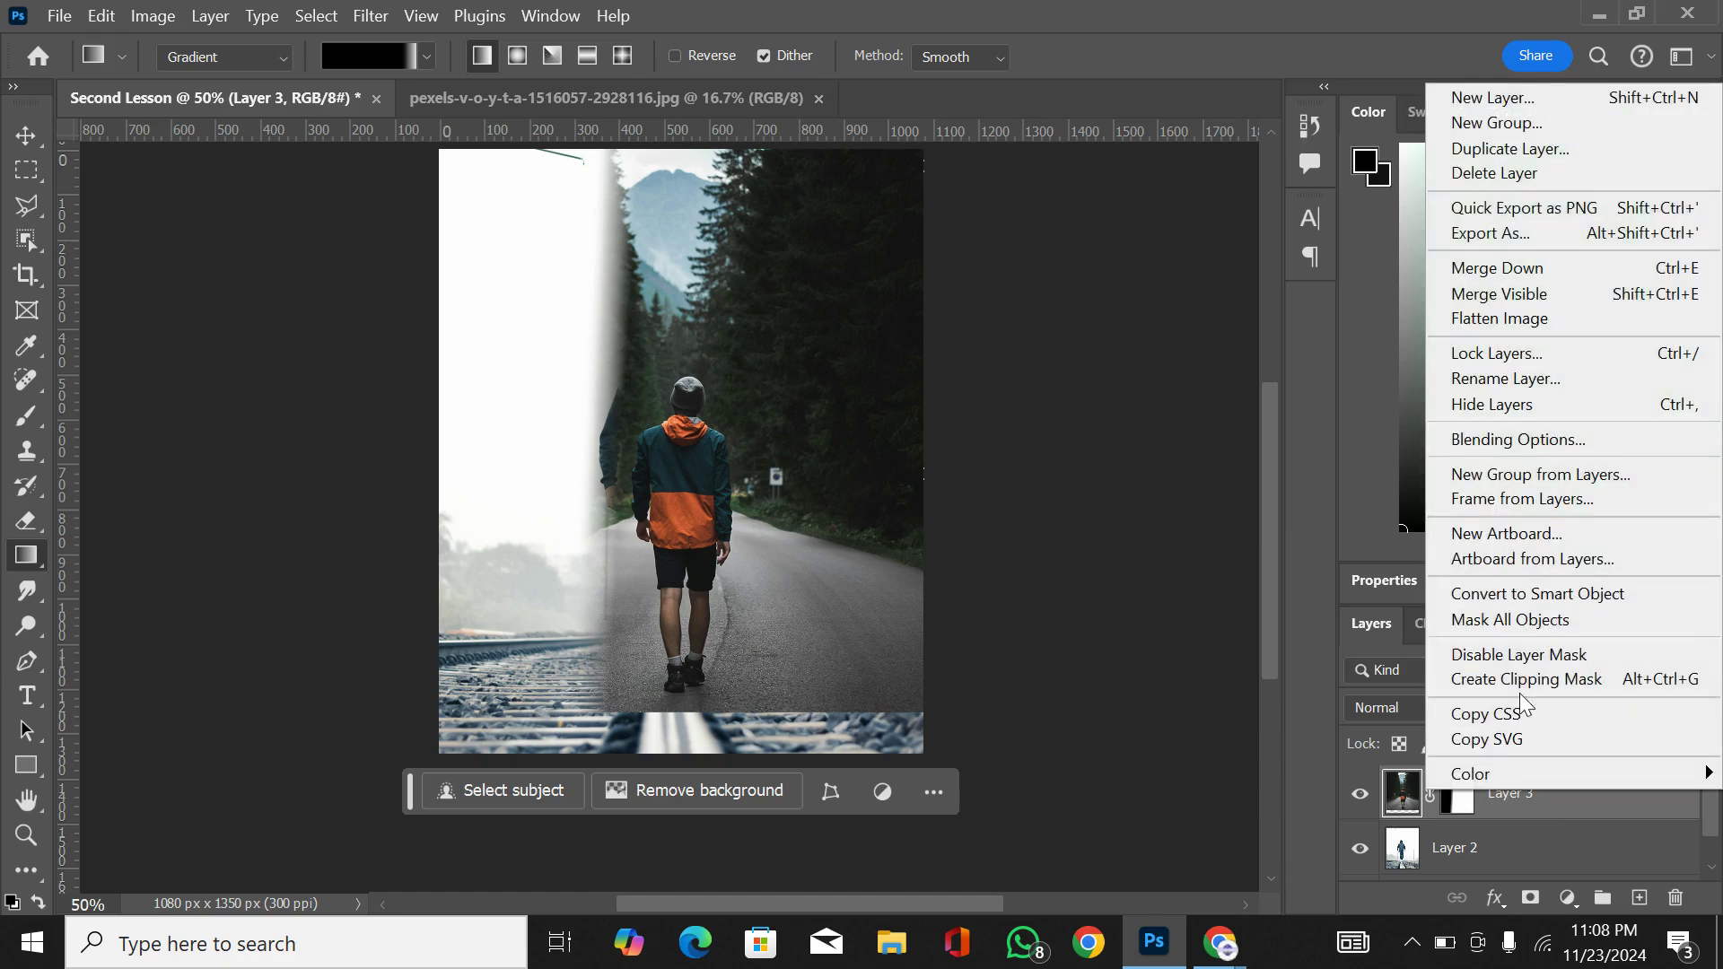
{"action": "left_click", "coordinate": [1578, 594]}
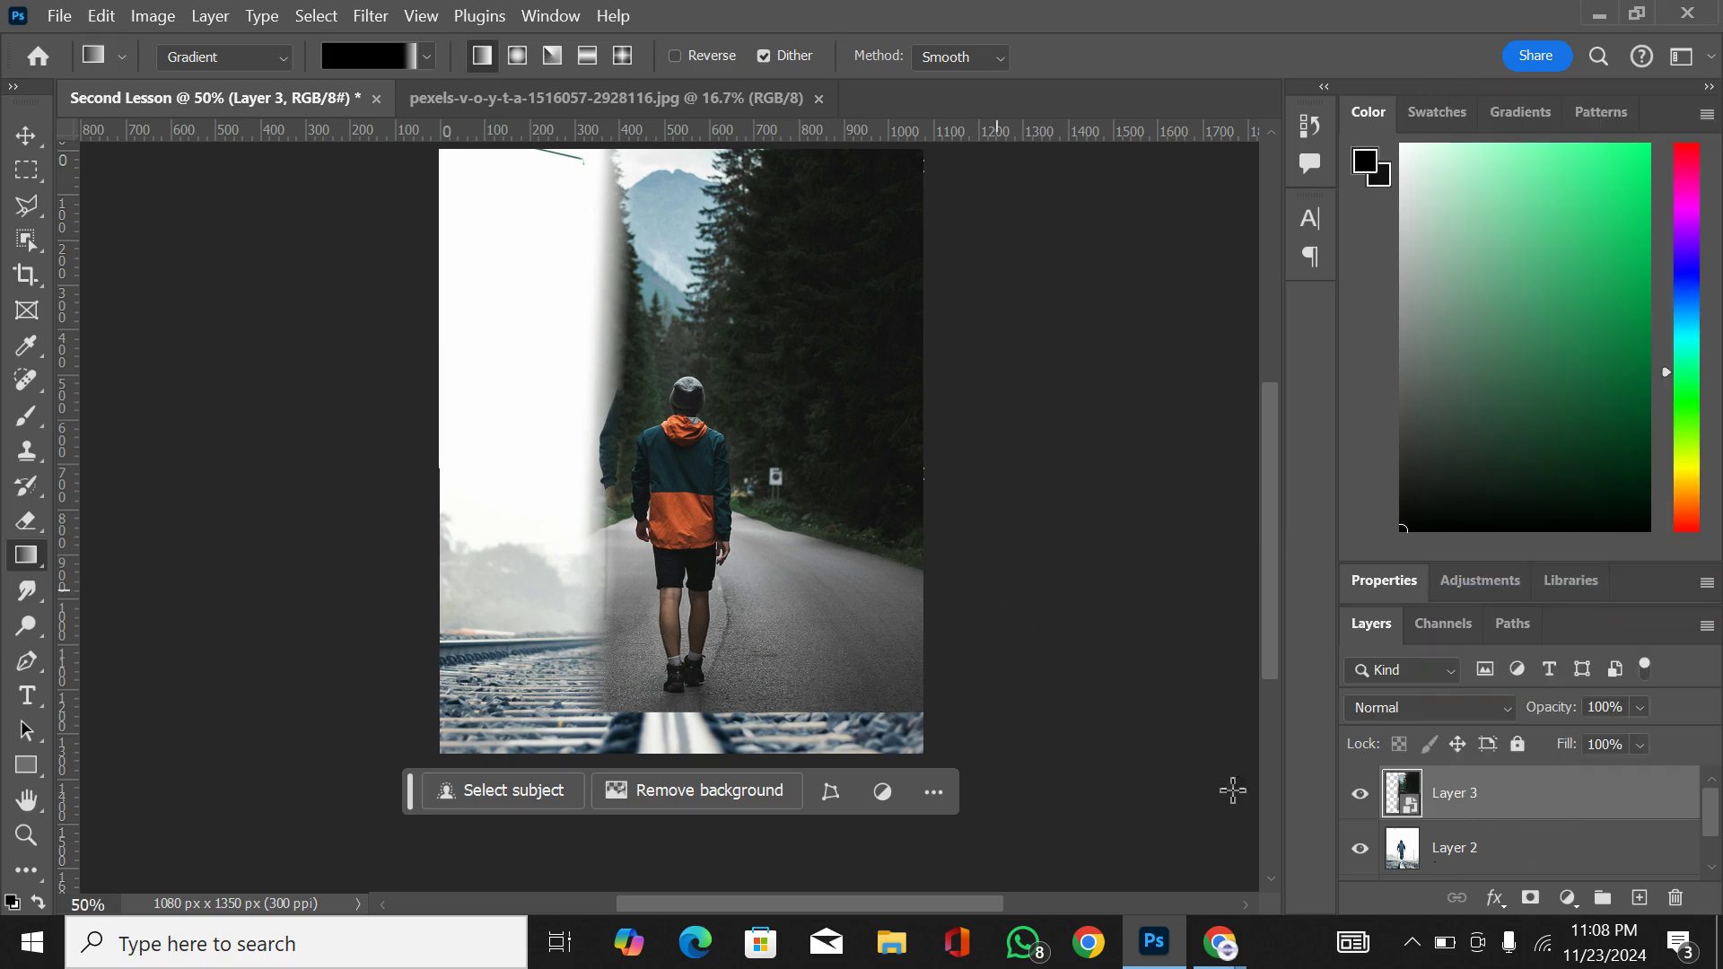
Step: Add a new mask to the converted Layer 3 and fade out the photo's right side with a gradient
{"action": "left_click", "coordinate": [1532, 900]}
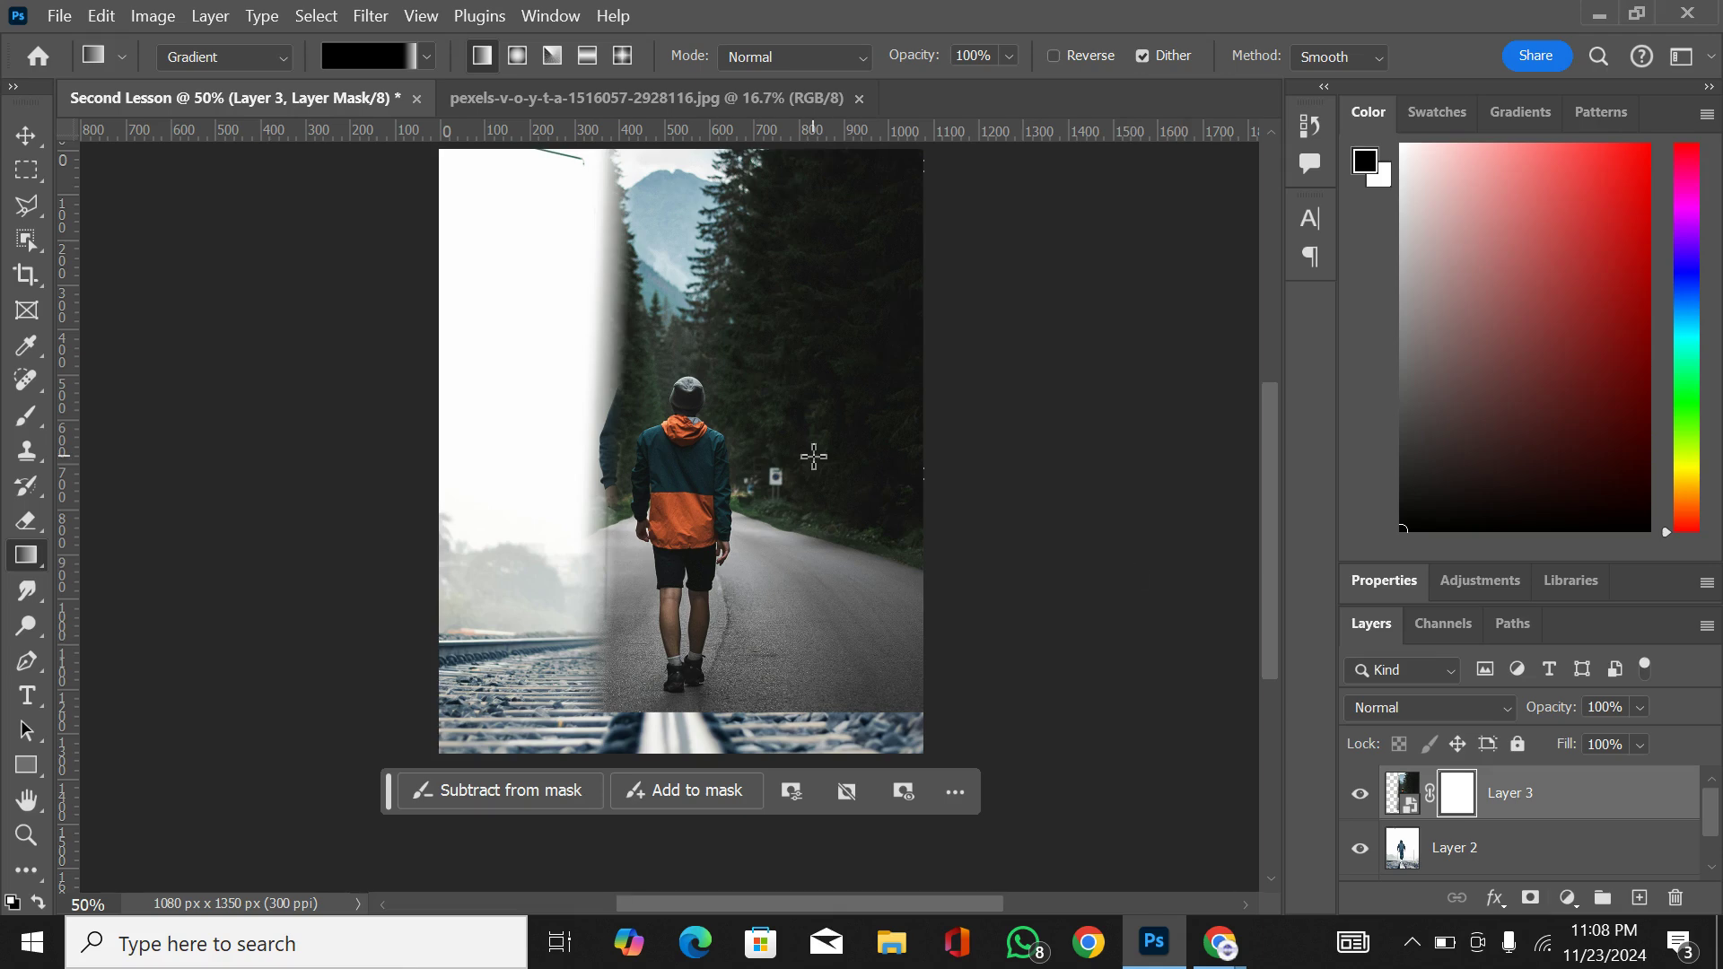
{"action": "left_click_drag", "start_coordinate": [939, 478], "coordinate": [773, 486]}
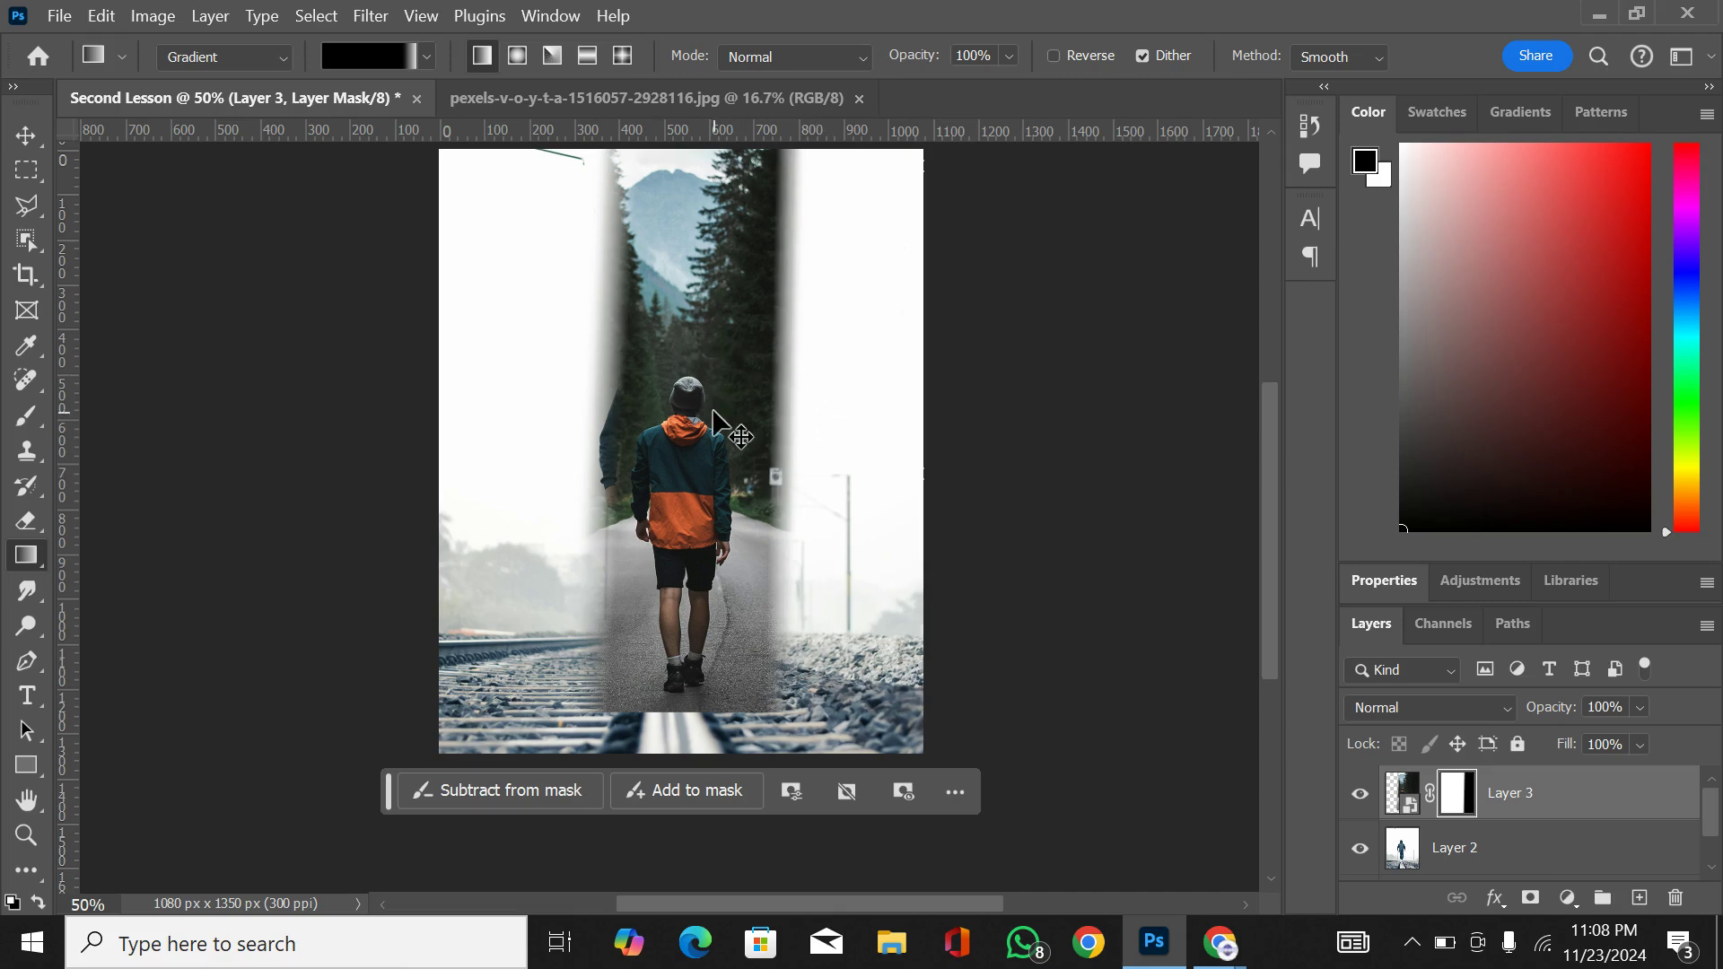
Step: Undo the second mask, the smart object conversion and the rasterizing of Layer 3, back to its earlier gradient mask
{"action": "key", "text": "ctrl+z"}
{"action": "key", "text": "ctrl+z"}
{"action": "key", "text": "ctrl+z"}
{"action": "key", "text": "ctrl+z"}
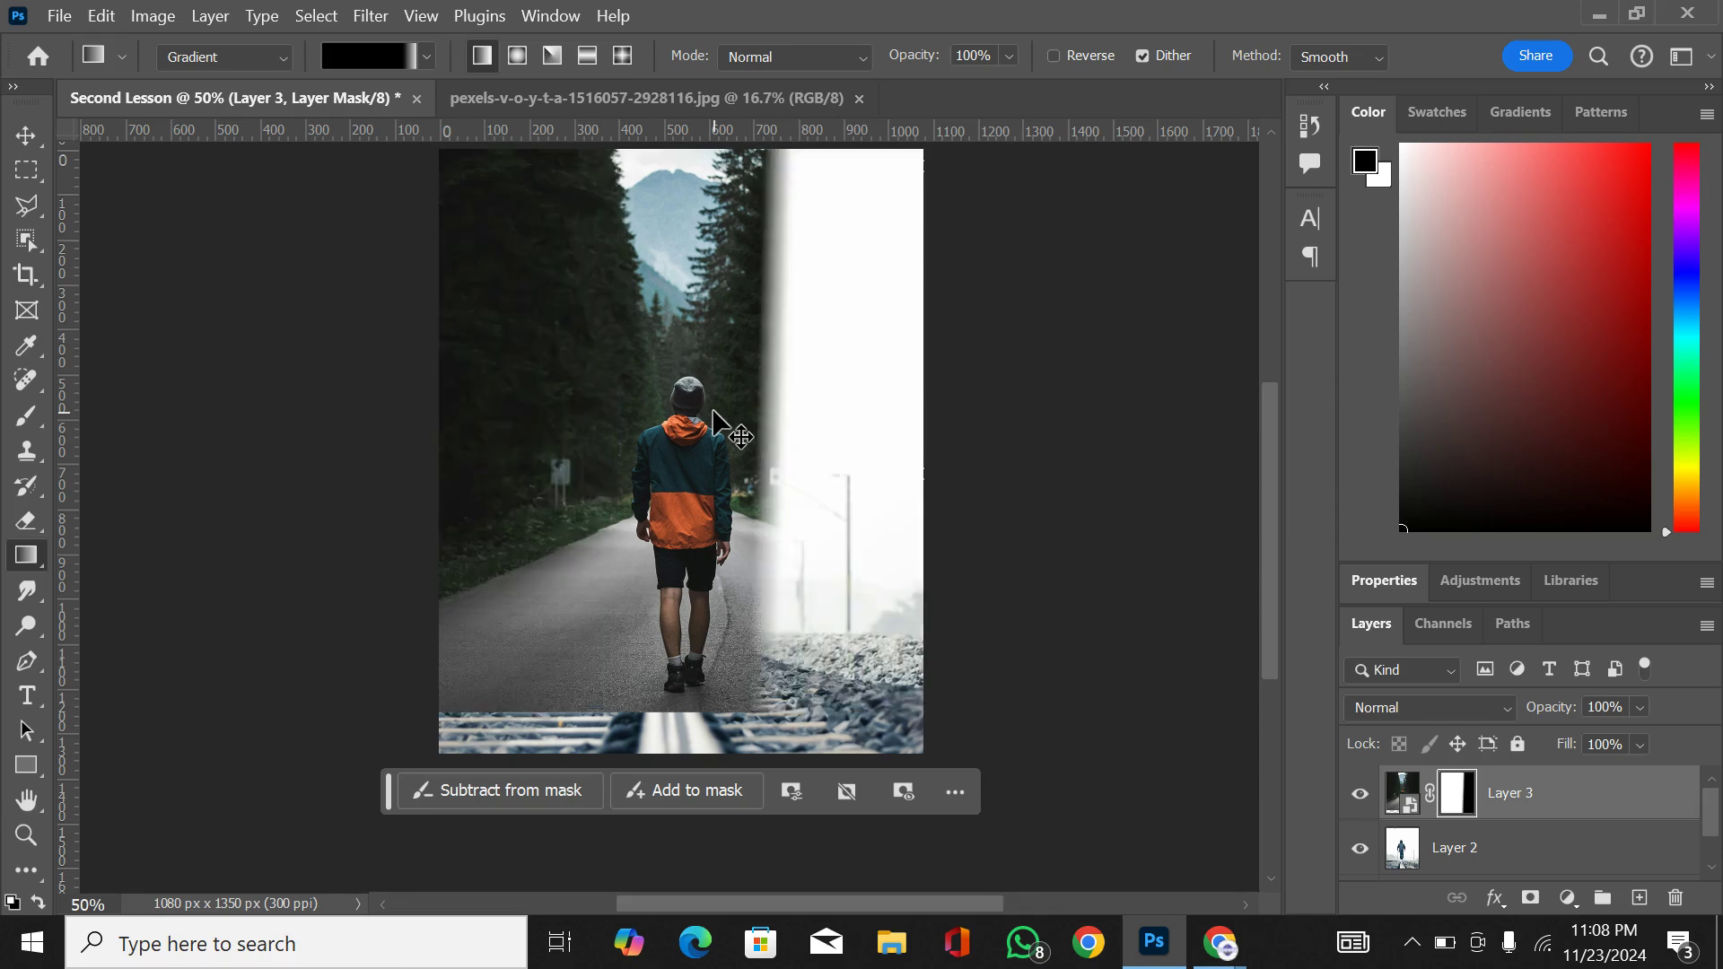
{"action": "key", "text": "ctrl+z"}
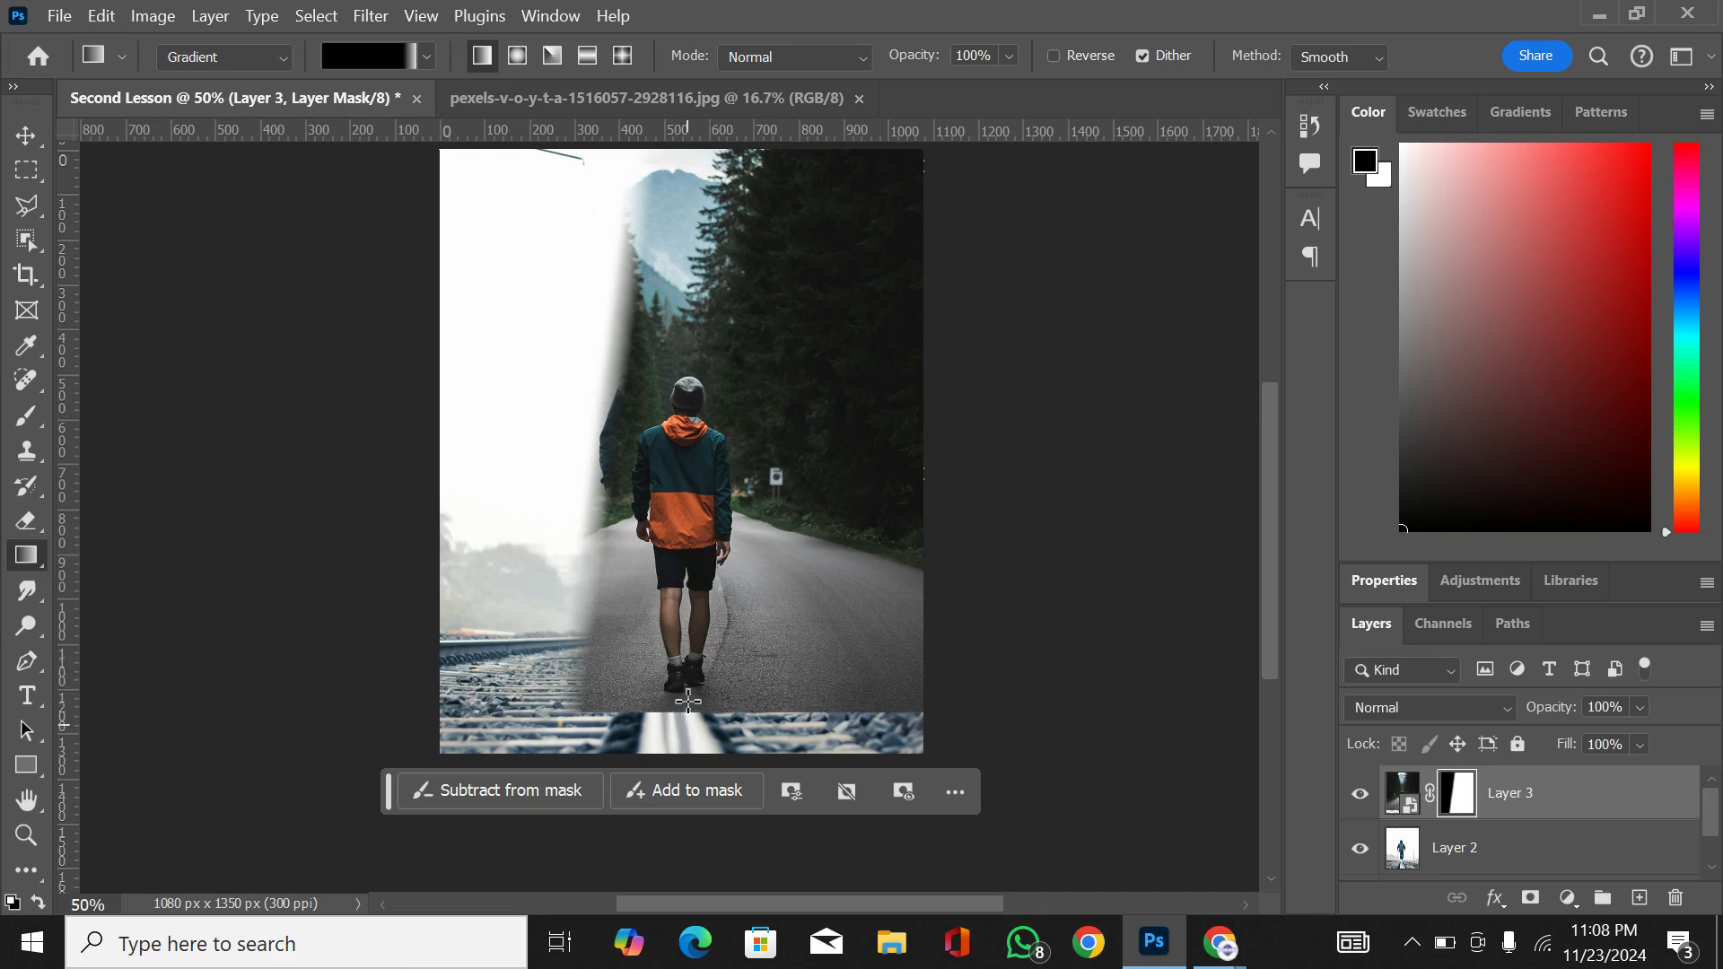
Step: Try an upward gradient on Layer 3's mask that hides the lower part of the photo, and undo the mask gradients
{"action": "left_click_drag", "start_coordinate": [687, 718], "coordinate": [668, 280]}
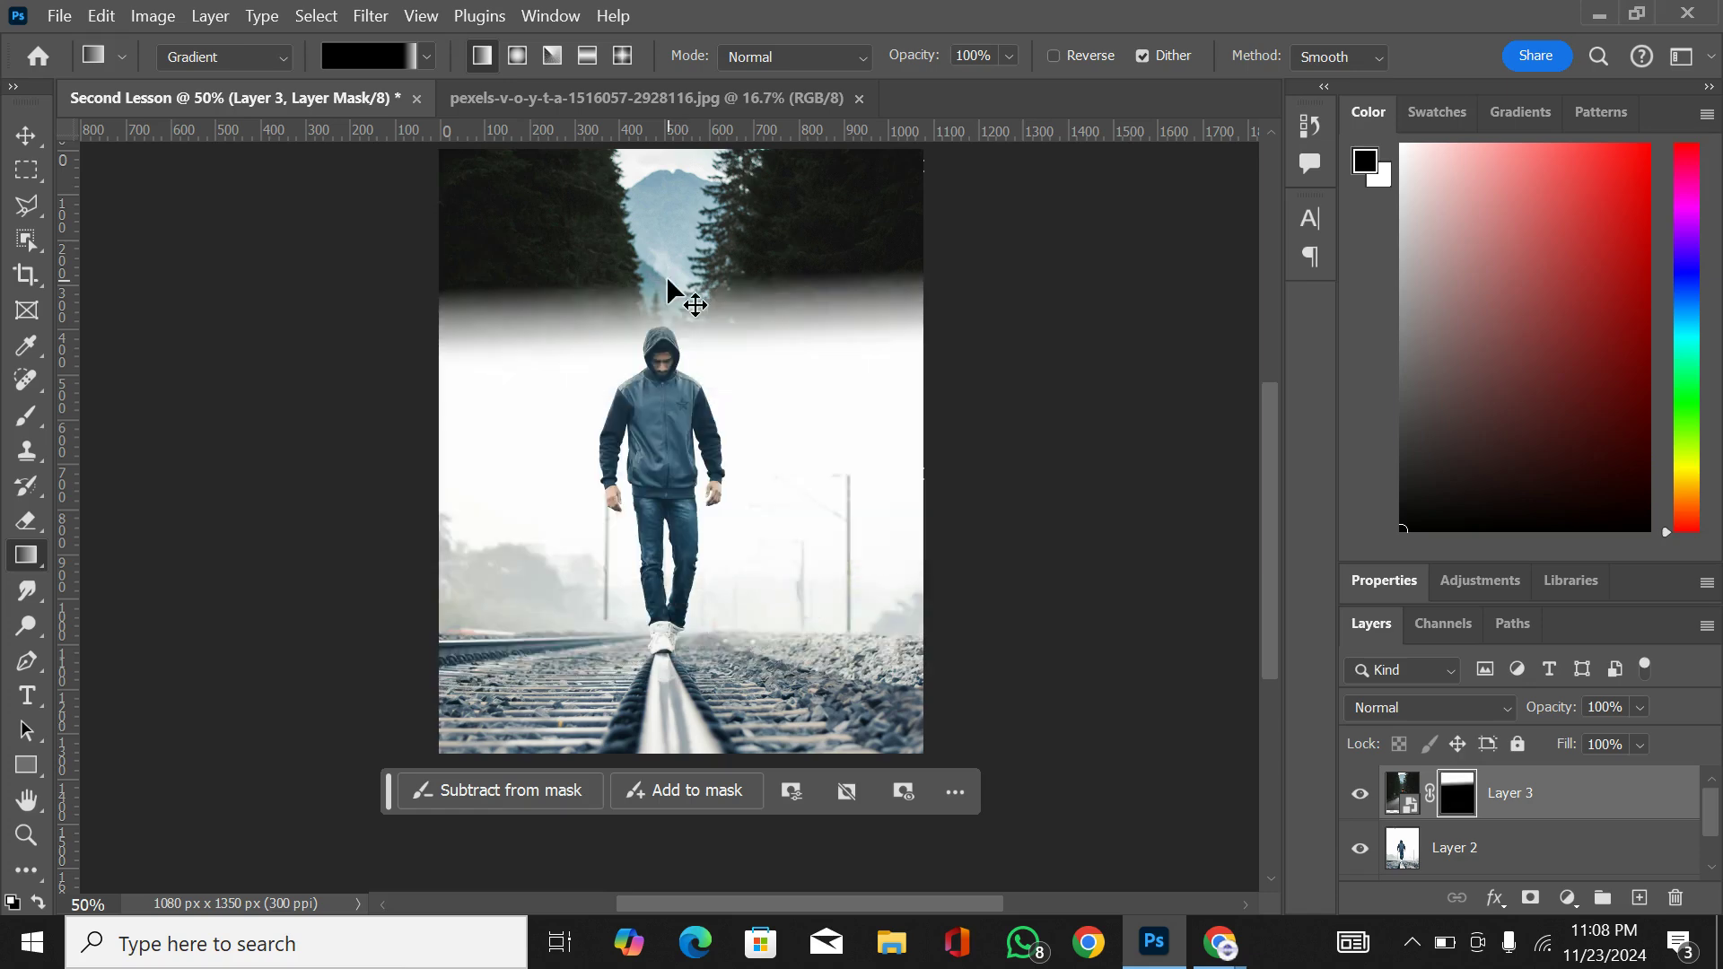
{"action": "key", "text": "ctrl+z"}
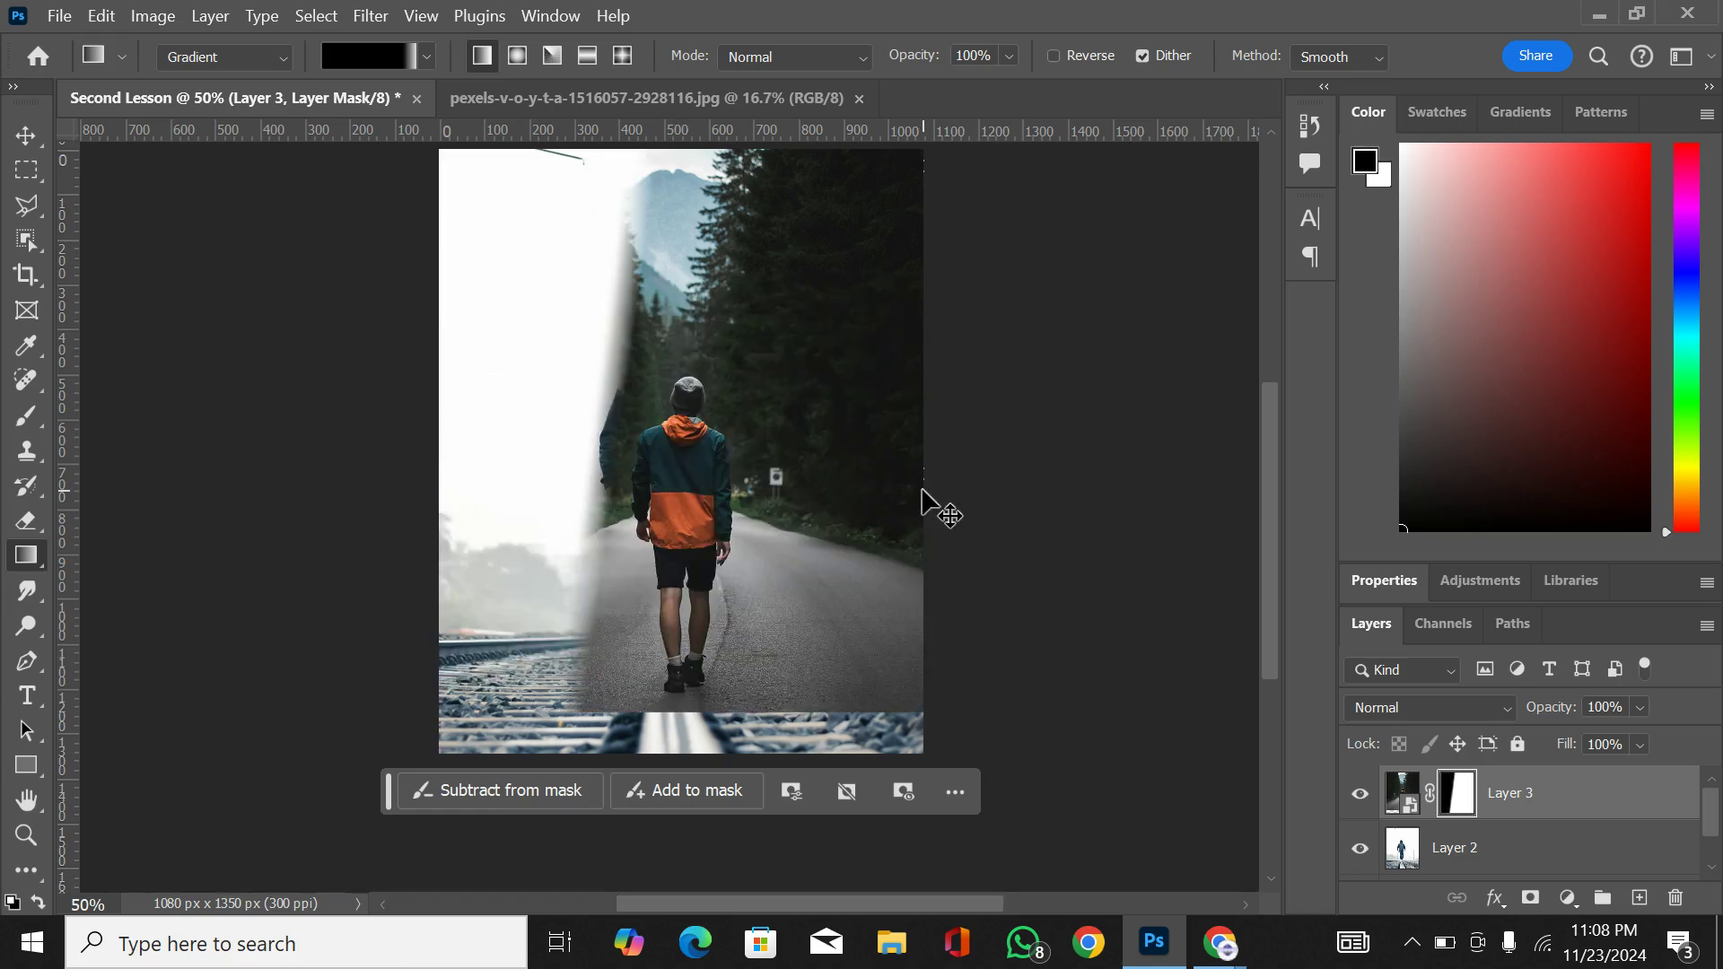
{"action": "key", "text": "ctrl+z"}
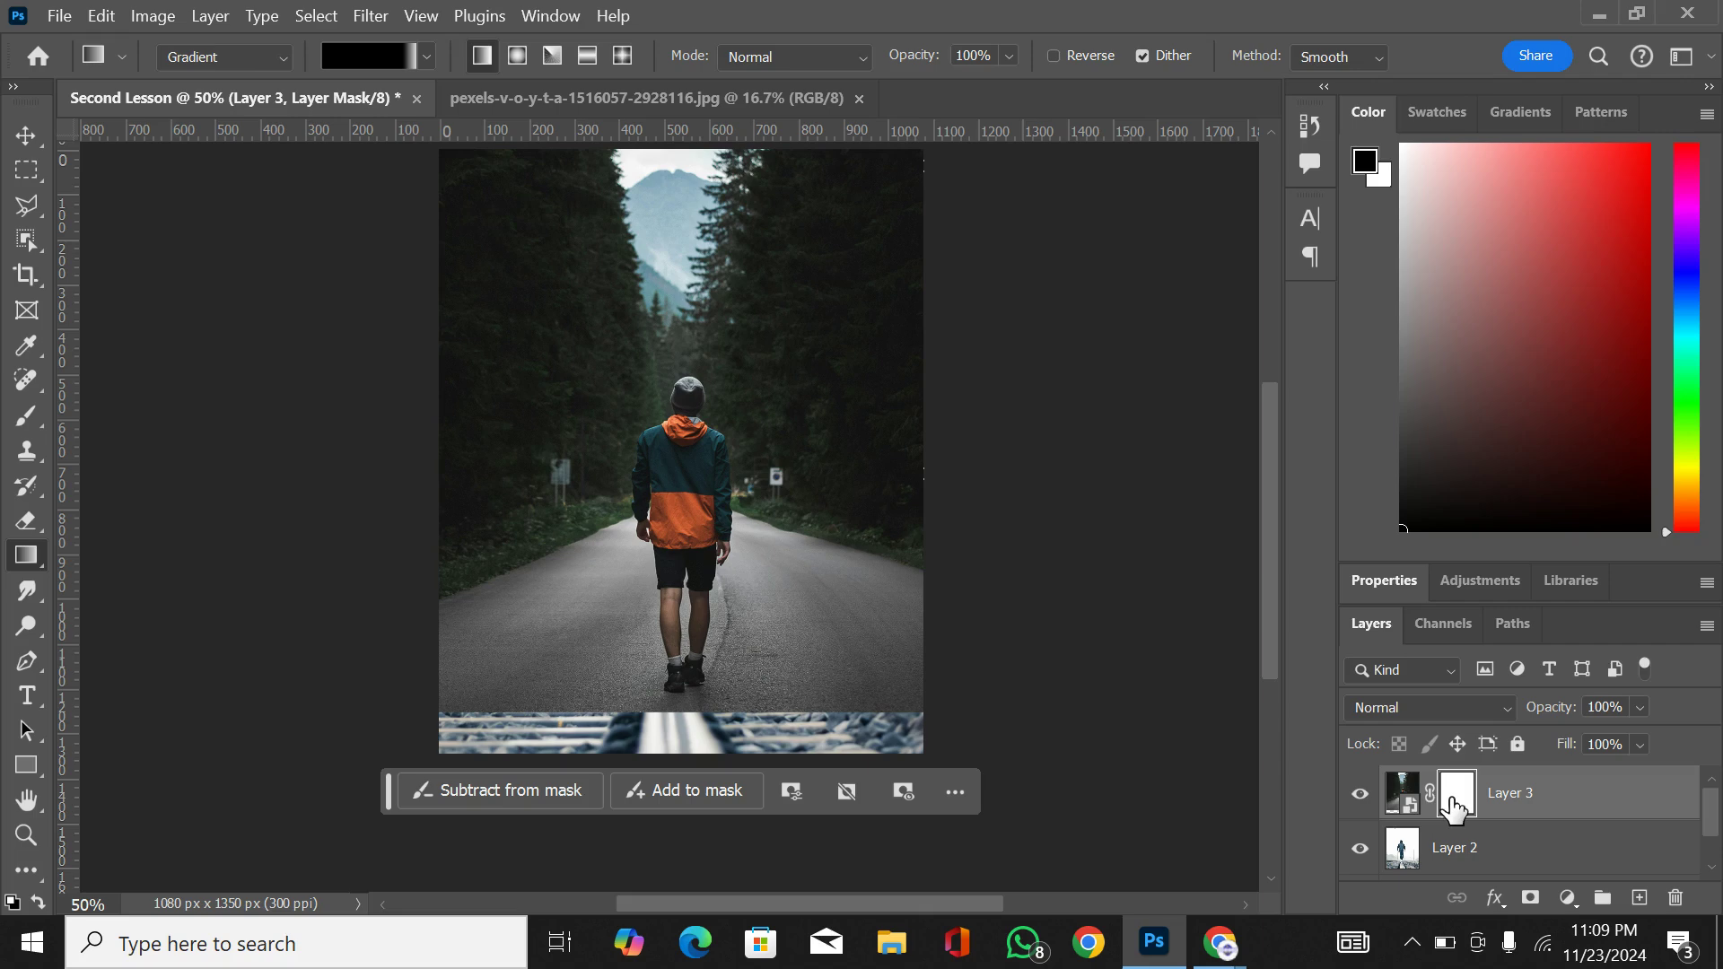
Step: Brush black over the hiker's upper body on Layer 3's mask to reveal the photo beneath, and restore the area with white
{"action": "left_click", "coordinate": [19, 414]}
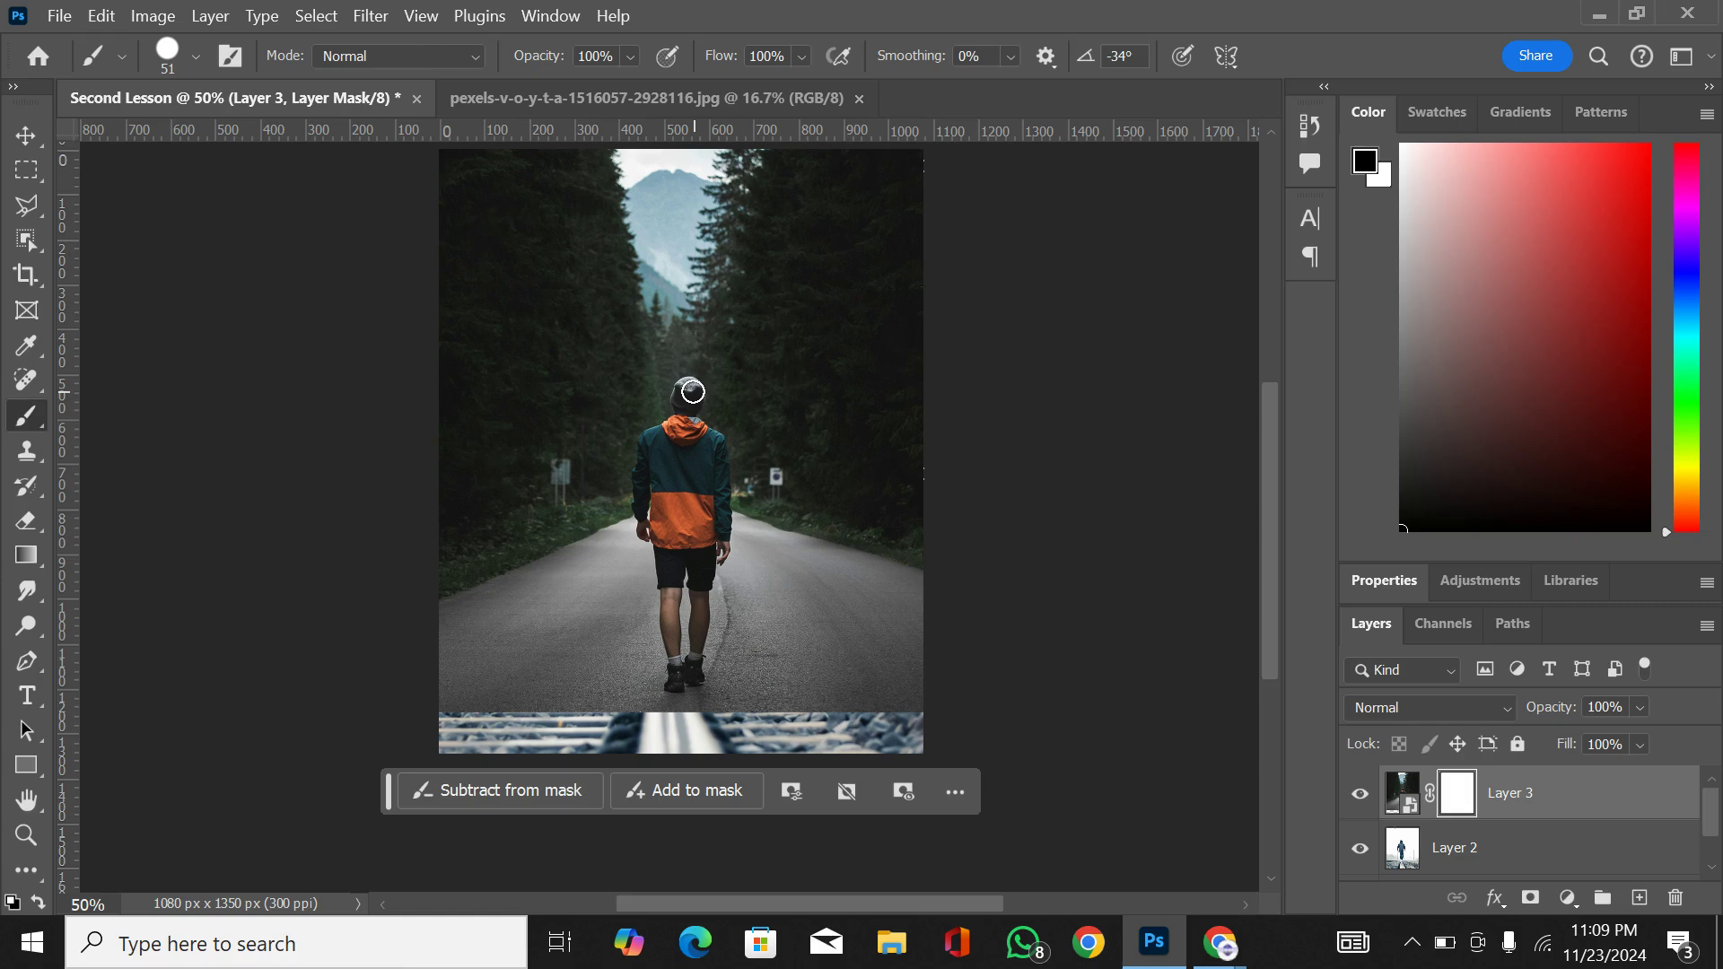
{"action": "mouse_move", "coordinate": [693, 391]}
{"action": "left_mouse_down"}
{"action": "mouse_move", "coordinate": [748, 395]}
{"action": "mouse_move", "coordinate": [673, 433]}
{"action": "mouse_move", "coordinate": [672, 453]}
{"action": "mouse_move", "coordinate": [694, 401]}
{"action": "mouse_move", "coordinate": [622, 471]}
{"action": "mouse_move", "coordinate": [647, 492]}
{"action": "mouse_move", "coordinate": [682, 405]}
{"action": "mouse_move", "coordinate": [647, 414]}
{"action": "mouse_move", "coordinate": [680, 401]}
{"action": "mouse_move", "coordinate": [642, 390]}
{"action": "mouse_move", "coordinate": [698, 372]}
{"action": "mouse_move", "coordinate": [676, 337]}
{"action": "mouse_move", "coordinate": [632, 393]}
{"action": "mouse_move", "coordinate": [657, 359]}
{"action": "mouse_move", "coordinate": [725, 370]}
{"action": "mouse_move", "coordinate": [691, 346]}
{"action": "mouse_move", "coordinate": [703, 361]}
{"action": "mouse_move", "coordinate": [673, 398]}
{"action": "left_mouse_up"}
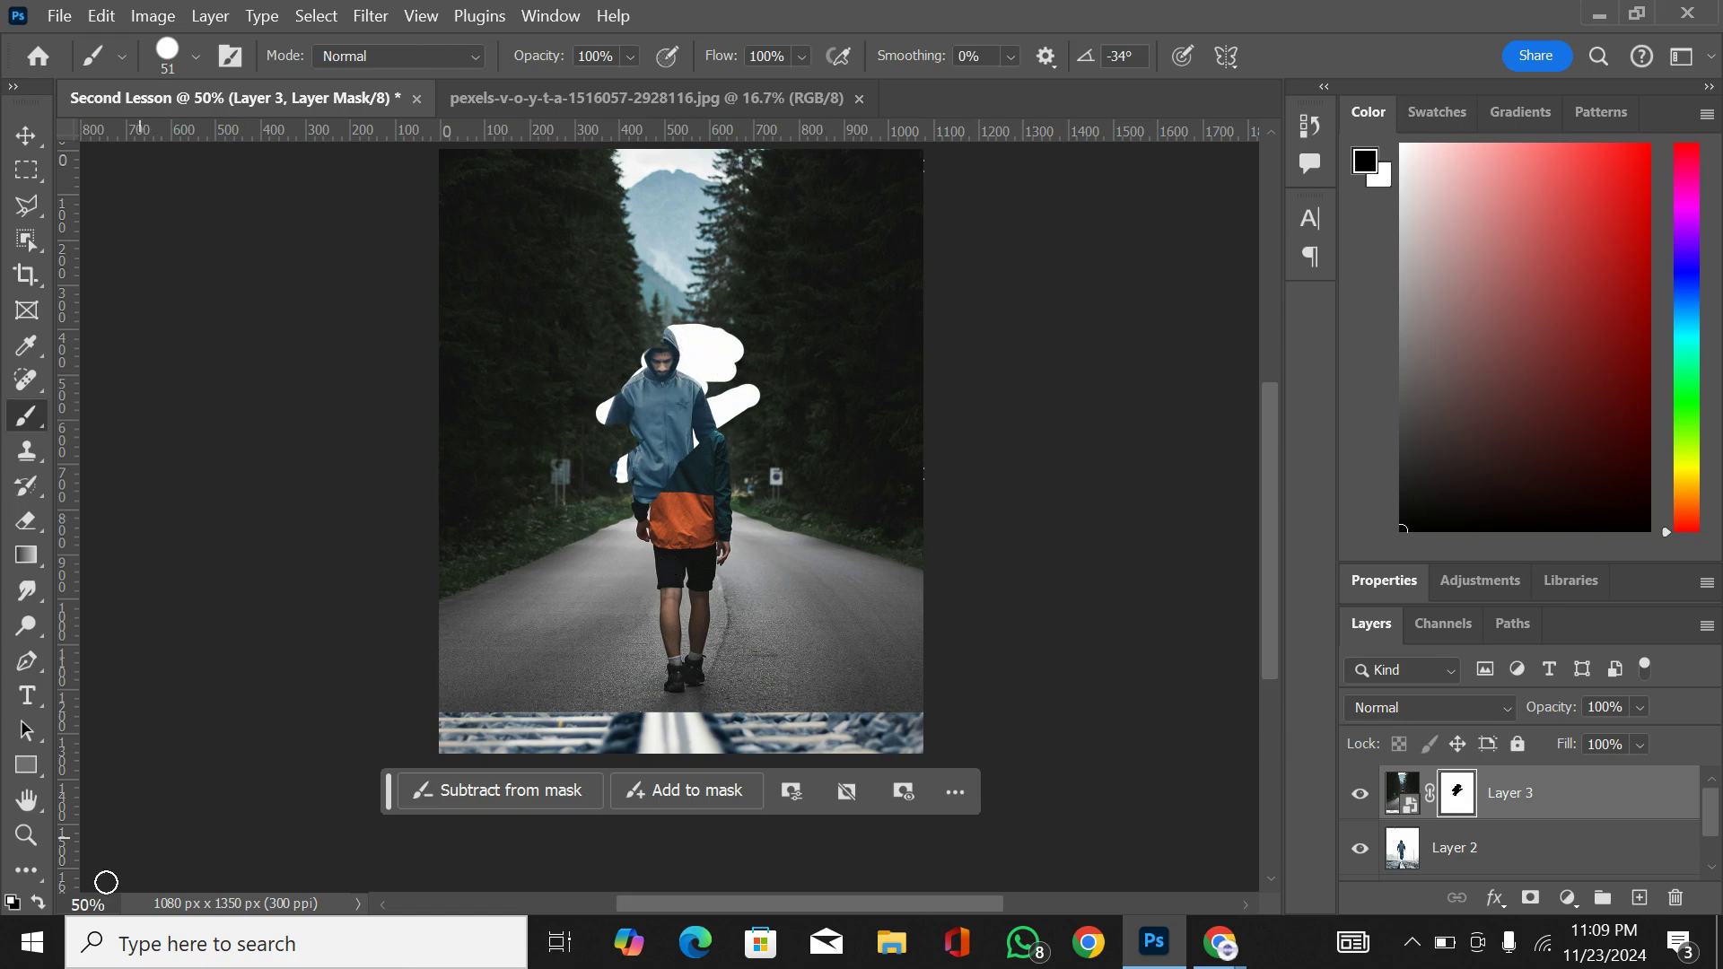
{"action": "left_click", "coordinate": [36, 901]}
{"action": "mouse_move", "coordinate": [658, 446]}
{"action": "left_mouse_down"}
{"action": "mouse_move", "coordinate": [705, 464]}
{"action": "mouse_move", "coordinate": [768, 397]}
{"action": "mouse_move", "coordinate": [652, 497]}
{"action": "mouse_move", "coordinate": [774, 379]}
{"action": "mouse_move", "coordinate": [612, 503]}
{"action": "mouse_move", "coordinate": [681, 411]}
{"action": "mouse_move", "coordinate": [755, 364]}
{"action": "mouse_move", "coordinate": [652, 430]}
{"action": "mouse_move", "coordinate": [647, 414]}
{"action": "mouse_move", "coordinate": [737, 357]}
{"action": "mouse_move", "coordinate": [606, 420]}
{"action": "mouse_move", "coordinate": [687, 334]}
{"action": "left_mouse_up"}
{"action": "left_click_drag", "start_coordinate": [607, 471], "coordinate": [710, 286]}
{"action": "mouse_move", "coordinate": [617, 386]}
{"action": "left_mouse_down"}
{"action": "mouse_move", "coordinate": [726, 295]}
{"action": "mouse_move", "coordinate": [716, 372]}
{"action": "left_mouse_up"}
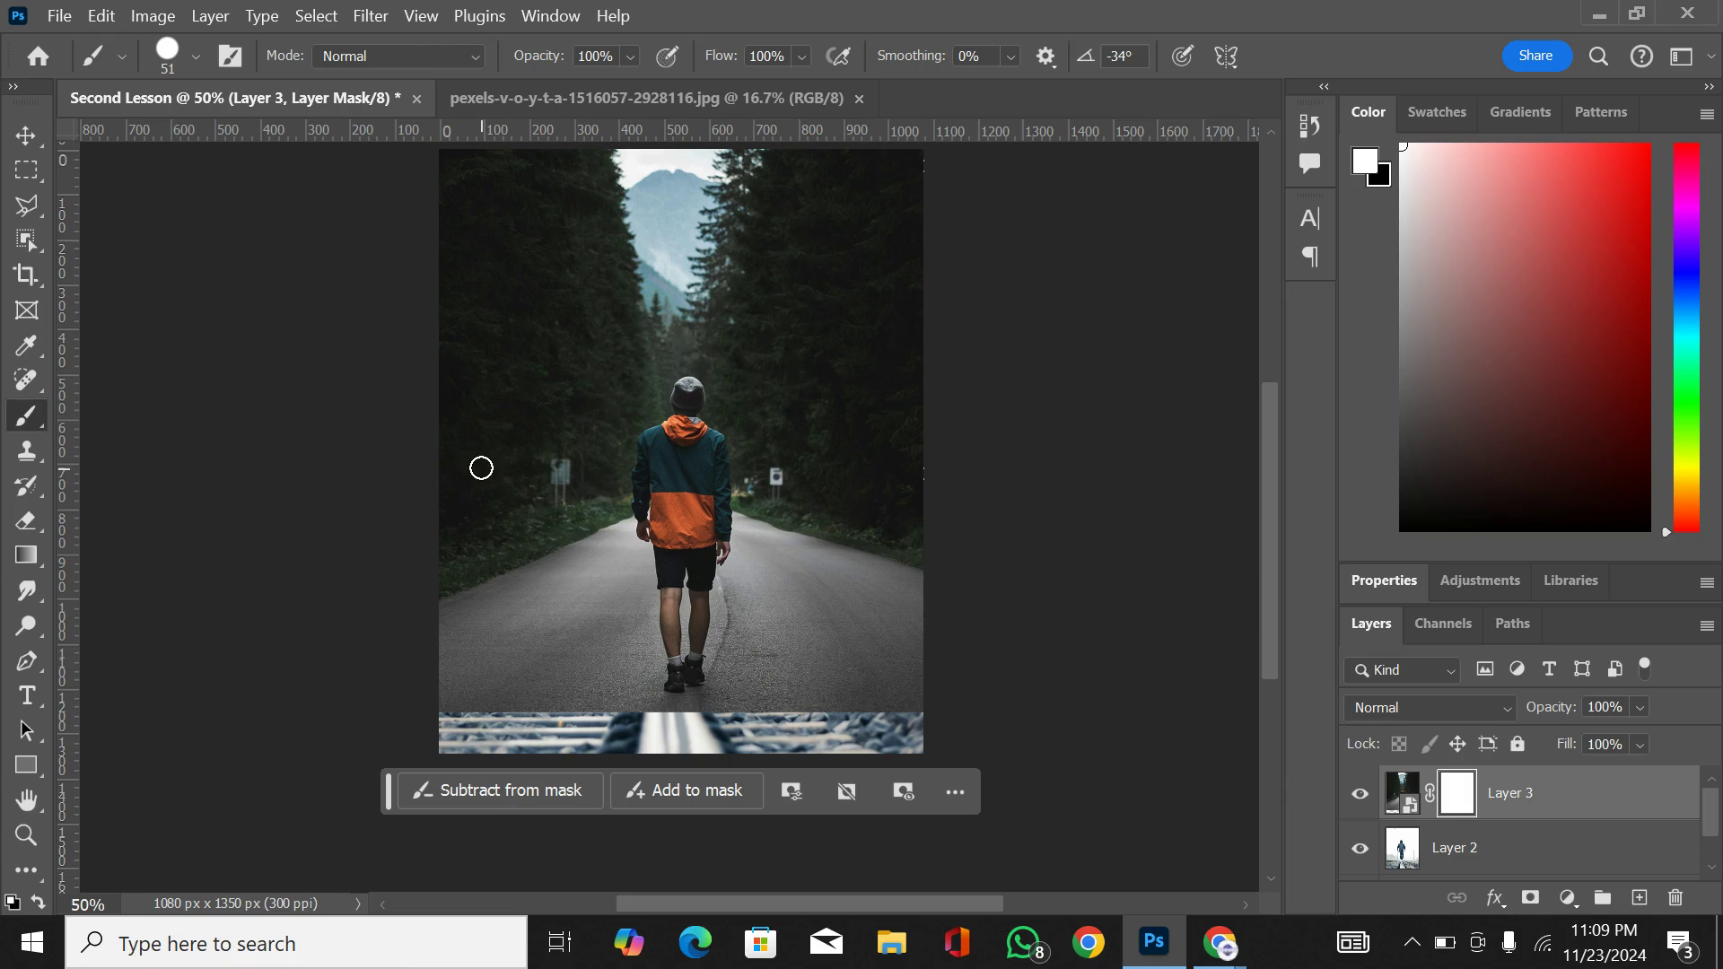
Step: Swap the foreground colour between white and black, ending on black, and delete the mask from Layer 3
{"action": "key", "text": "x"}
{"action": "key", "text": "x"}
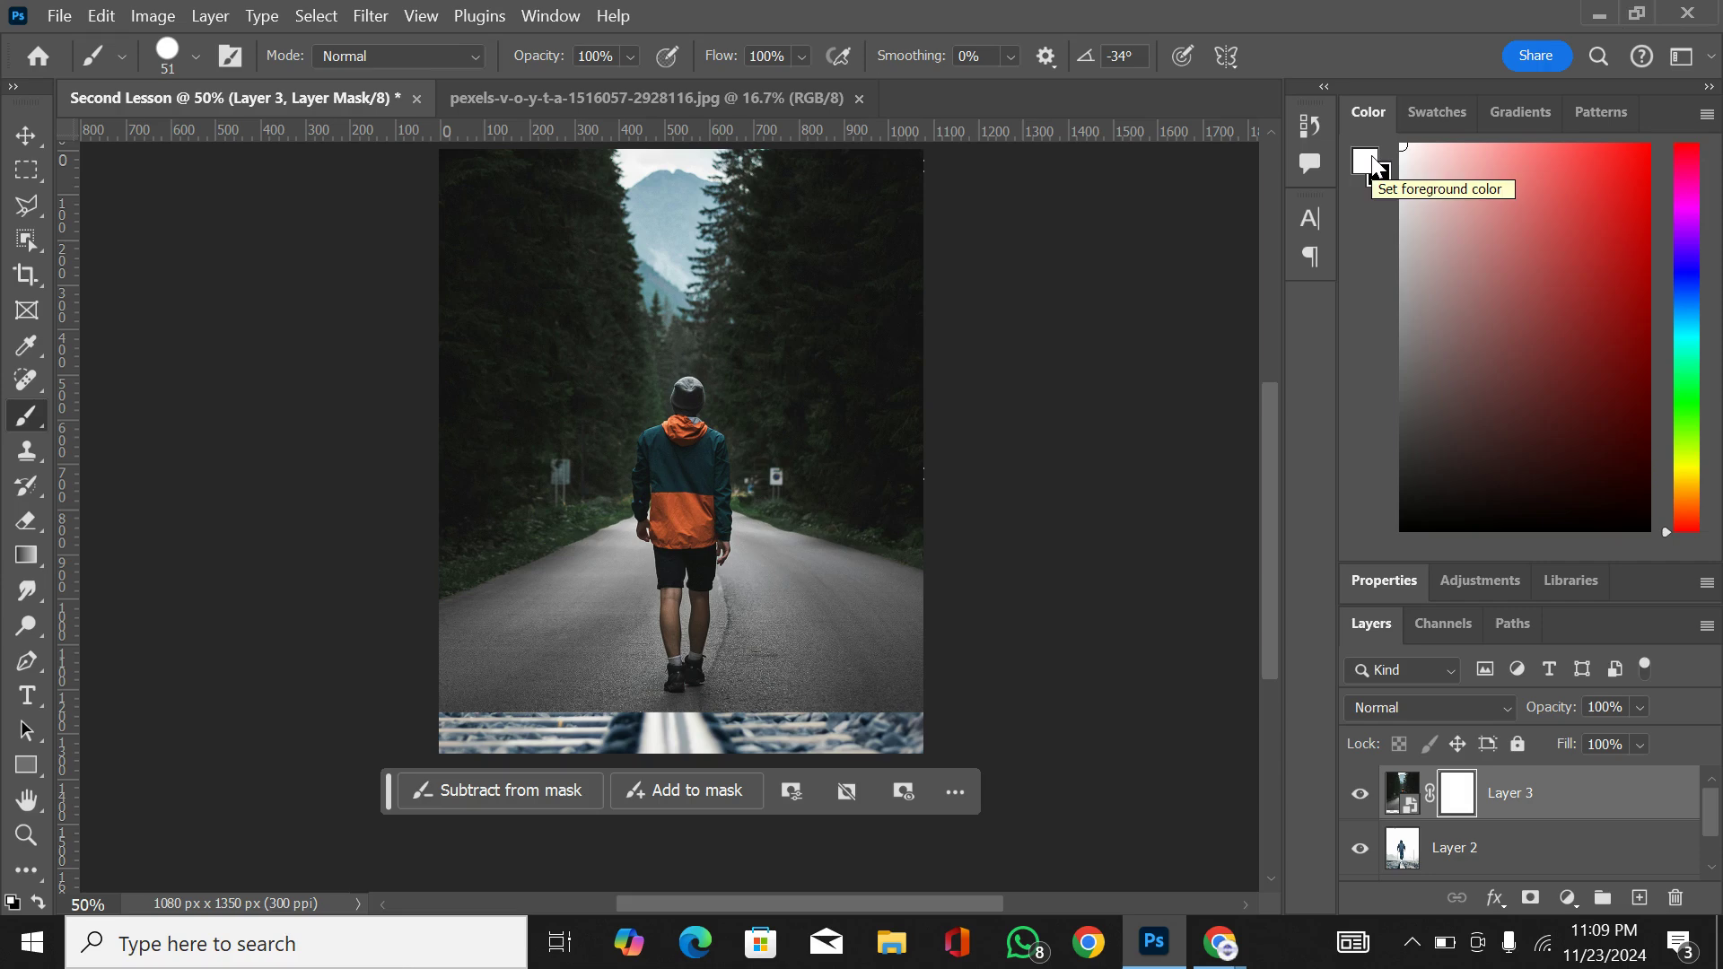
{"action": "key", "text": "x"}
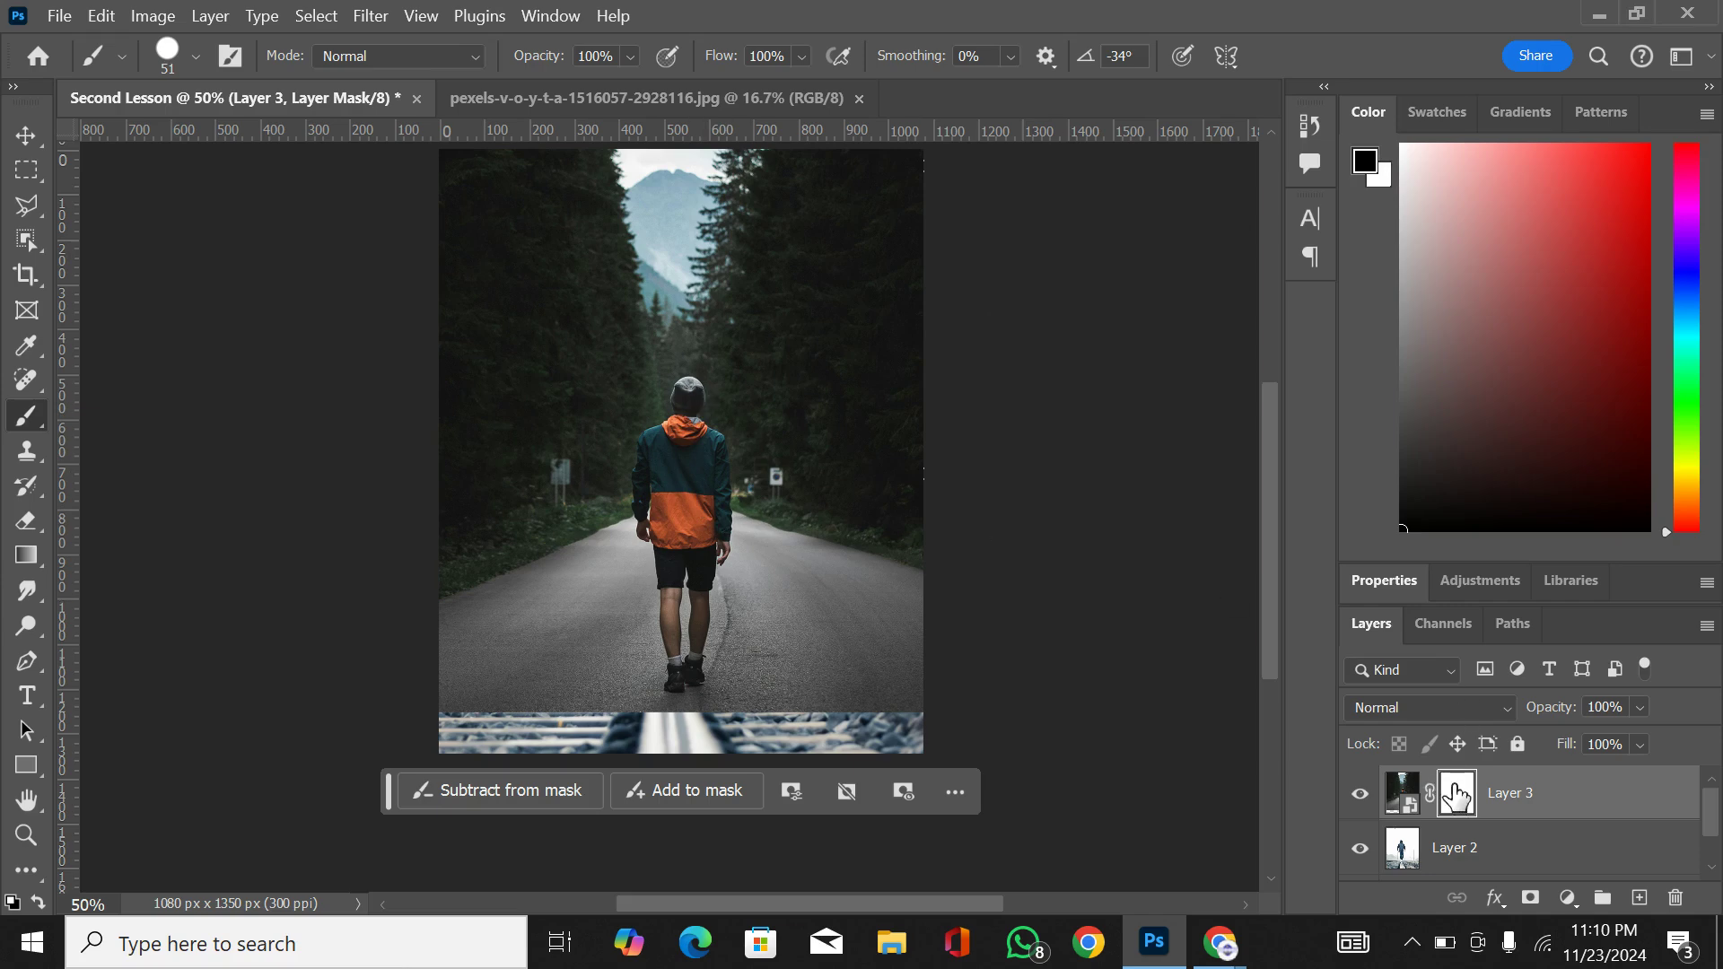
{"action": "left_click_drag", "start_coordinate": [1457, 796], "coordinate": [694, 413]}
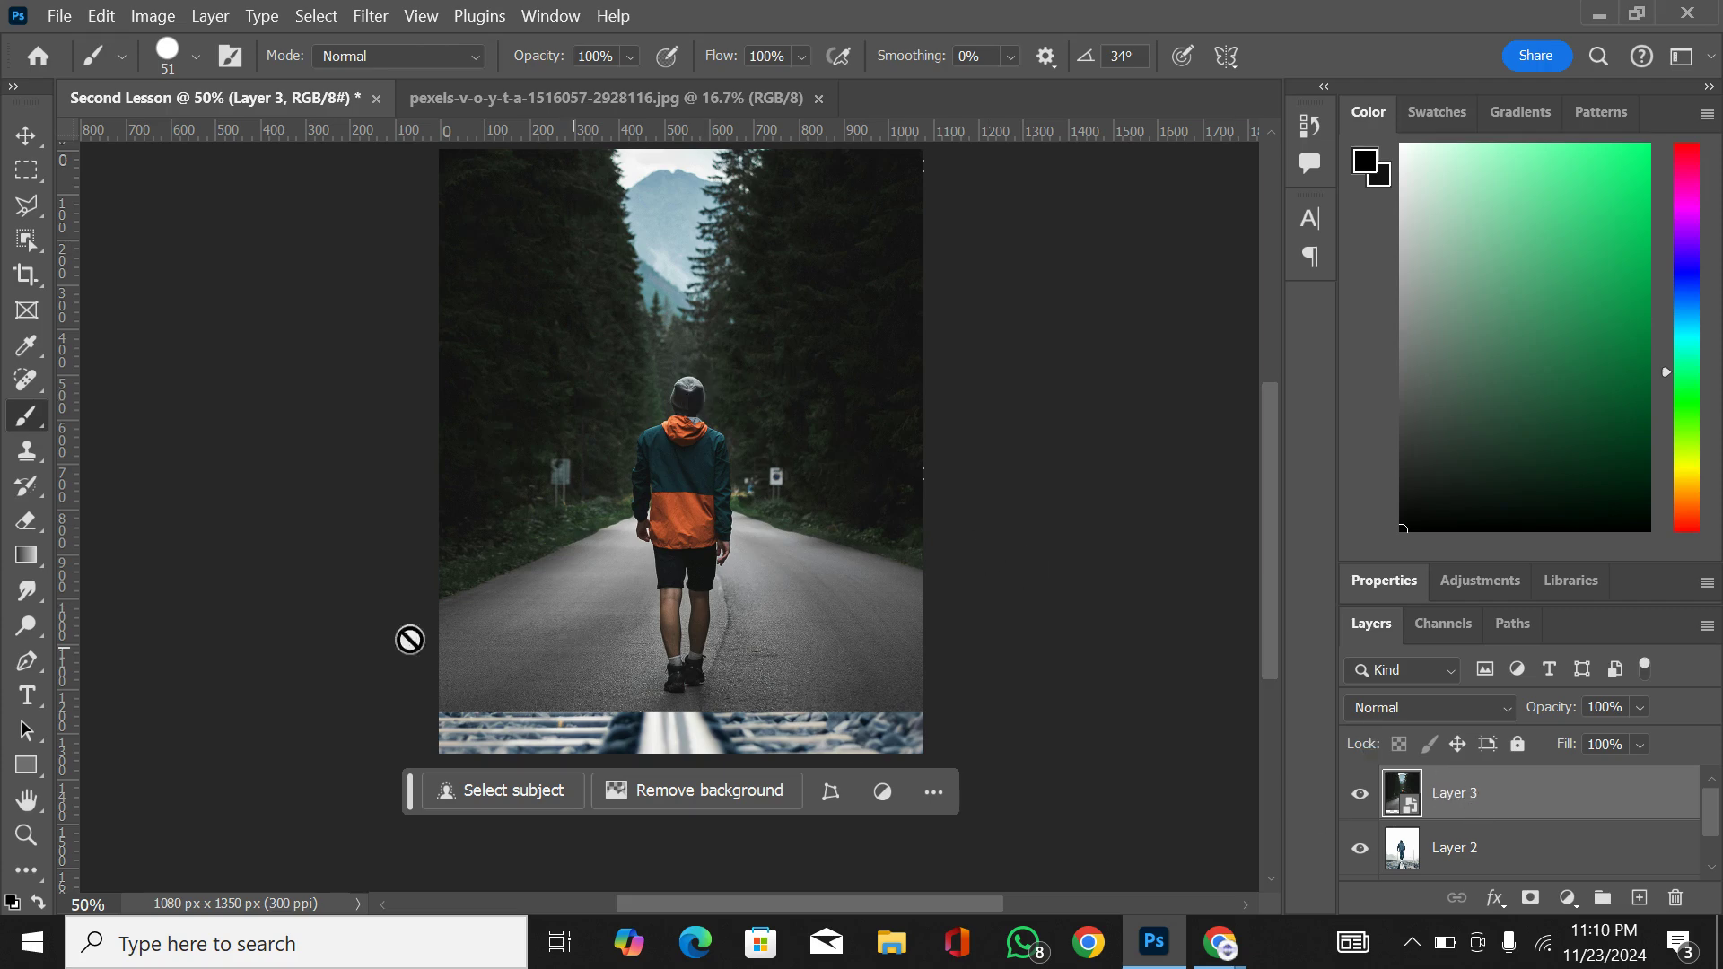
Step: Hide Layer 3, try a black brush stroke directly on the hooded man in Layer 2, and undo it
{"action": "left_click", "coordinate": [24, 137]}
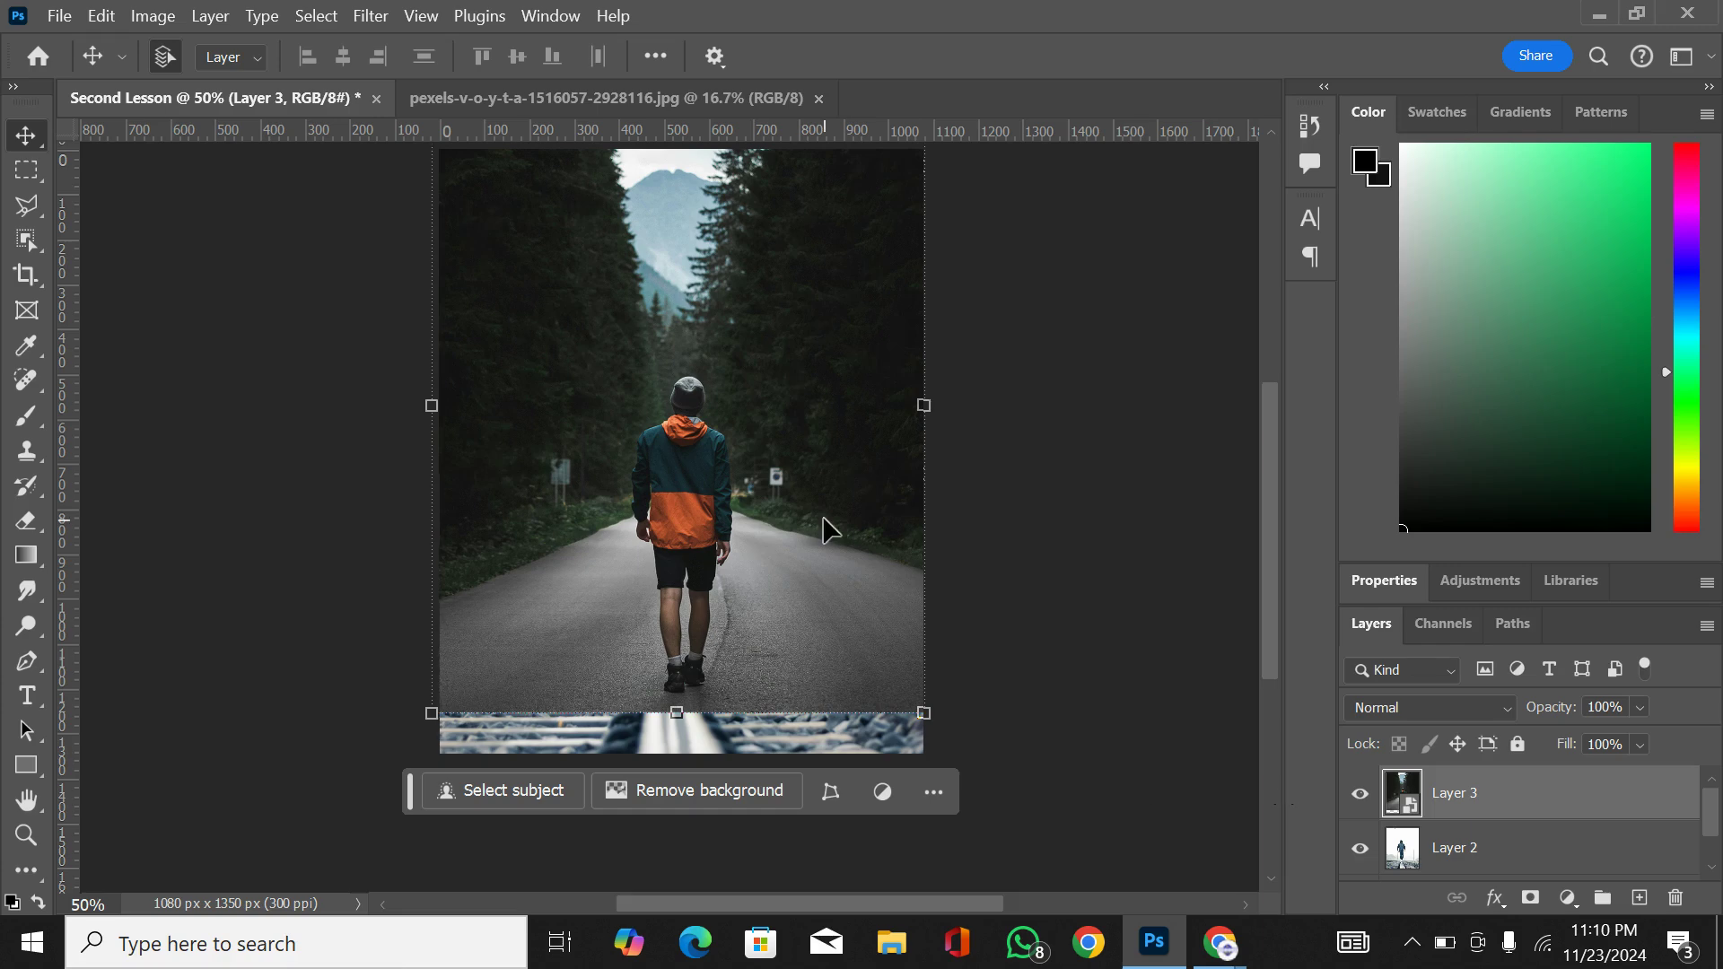
{"action": "left_click", "coordinate": [1361, 793]}
{"action": "left_click", "coordinate": [1416, 851]}
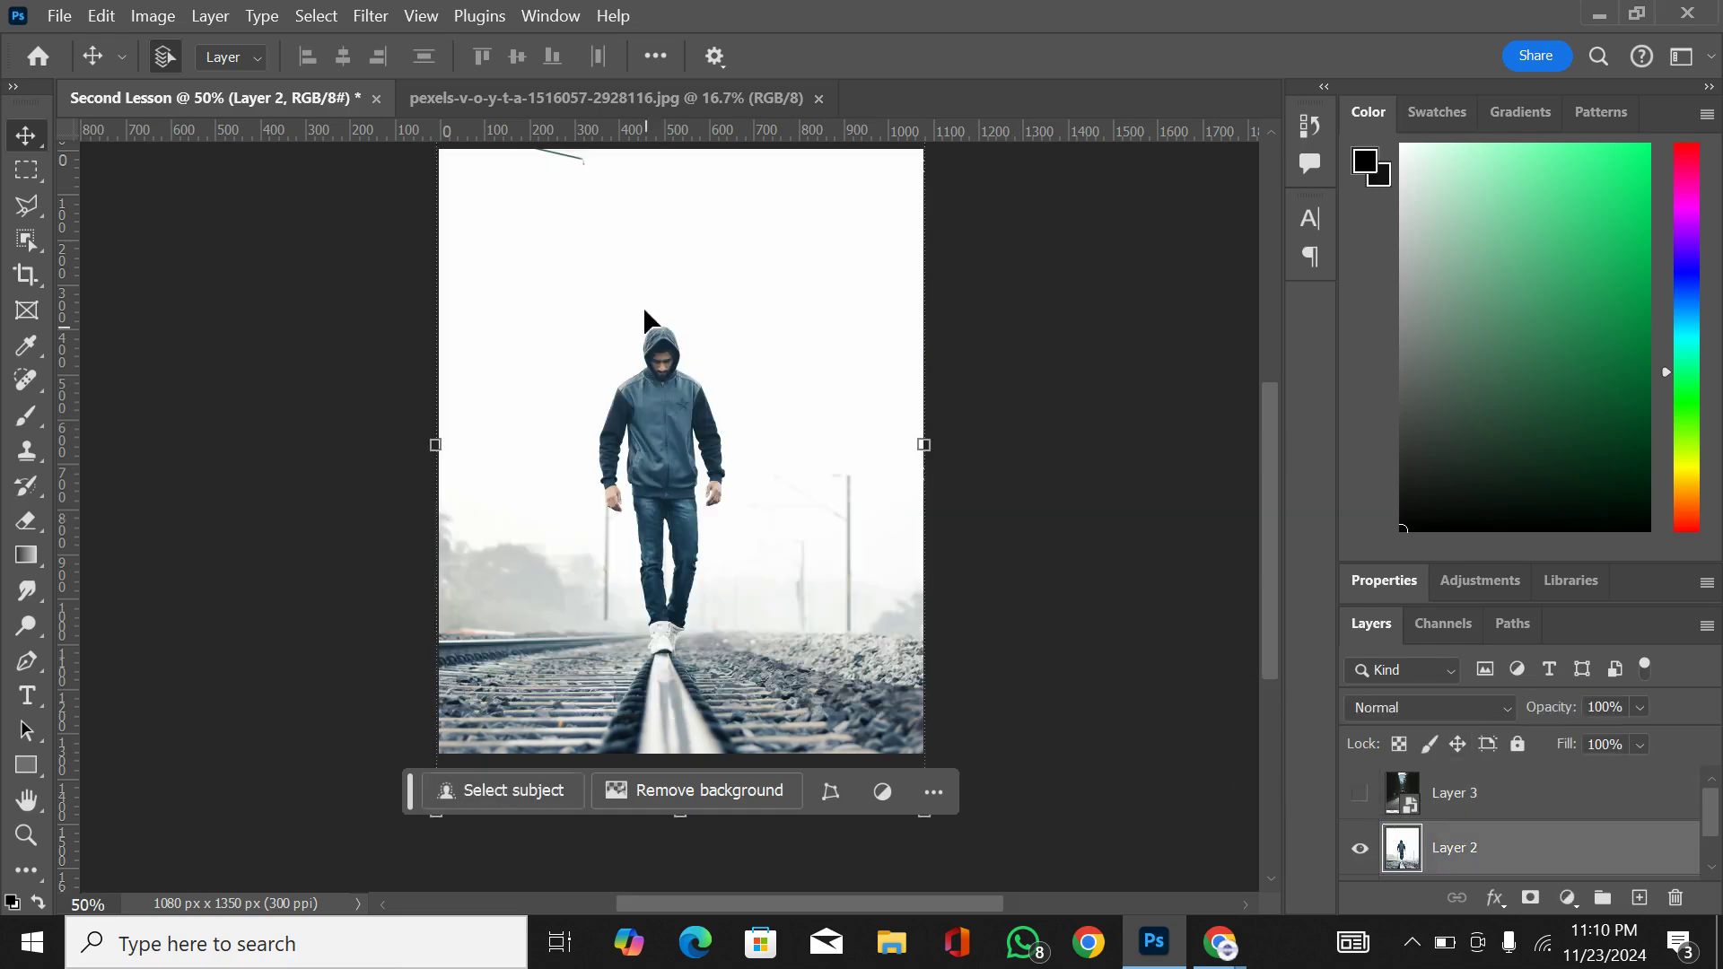
{"action": "left_click", "coordinate": [26, 415]}
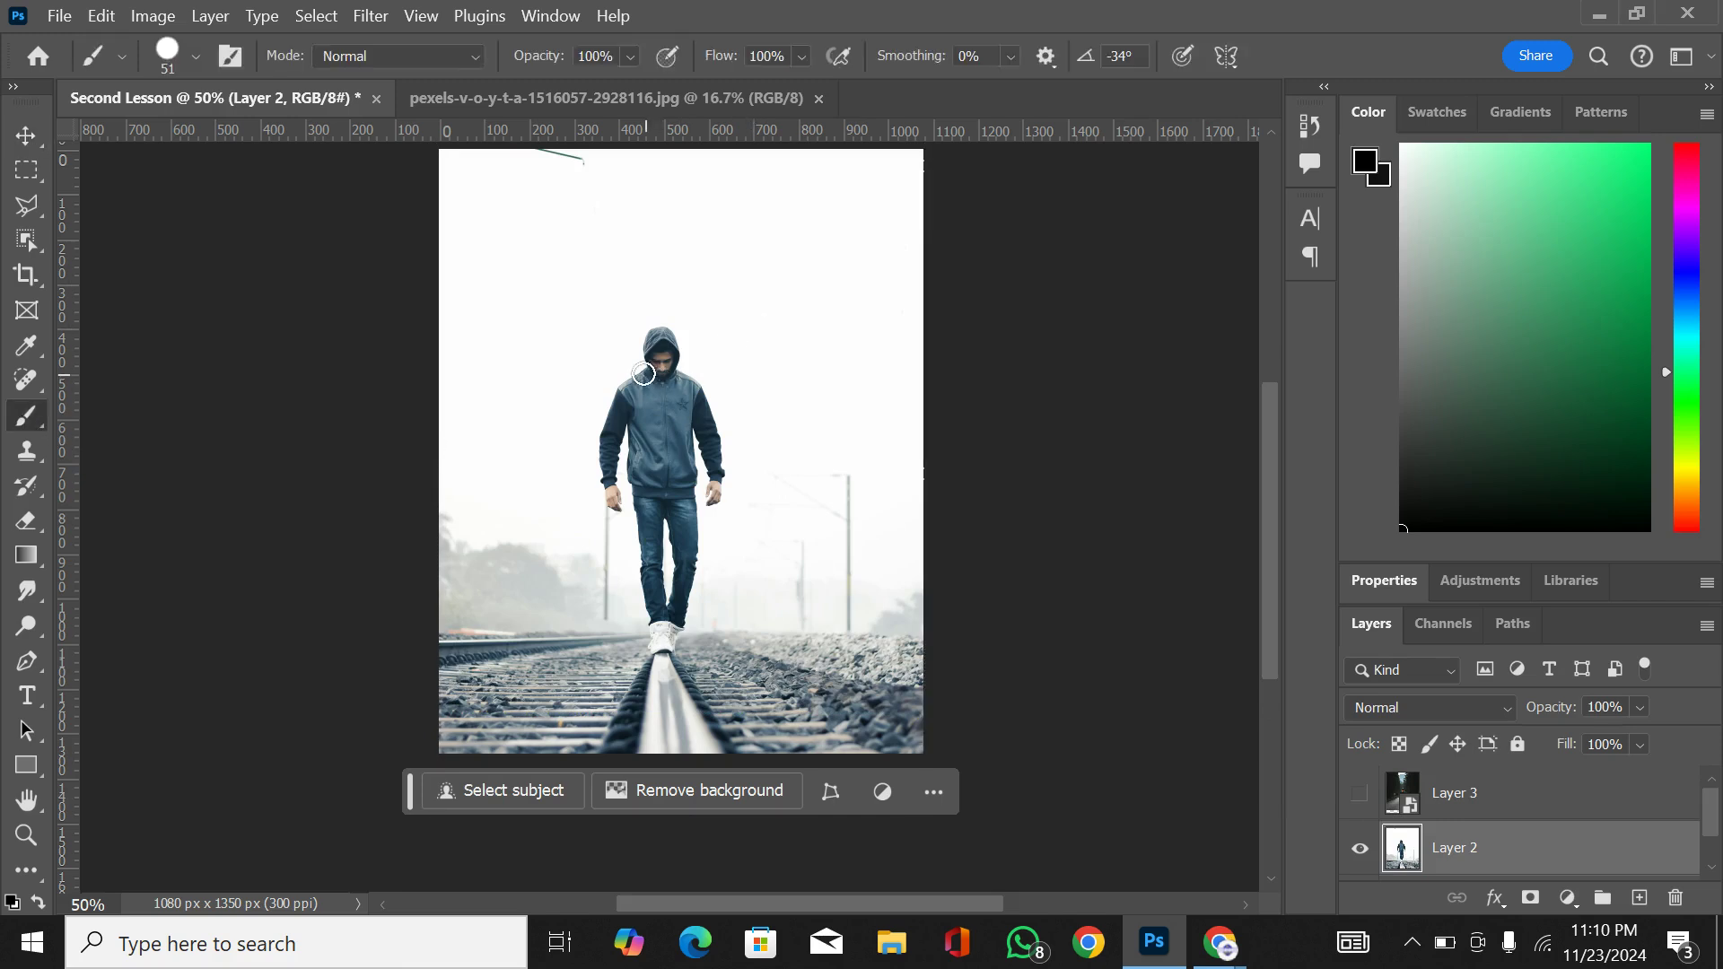
{"action": "left_click_drag", "start_coordinate": [645, 368], "coordinate": [646, 357]}
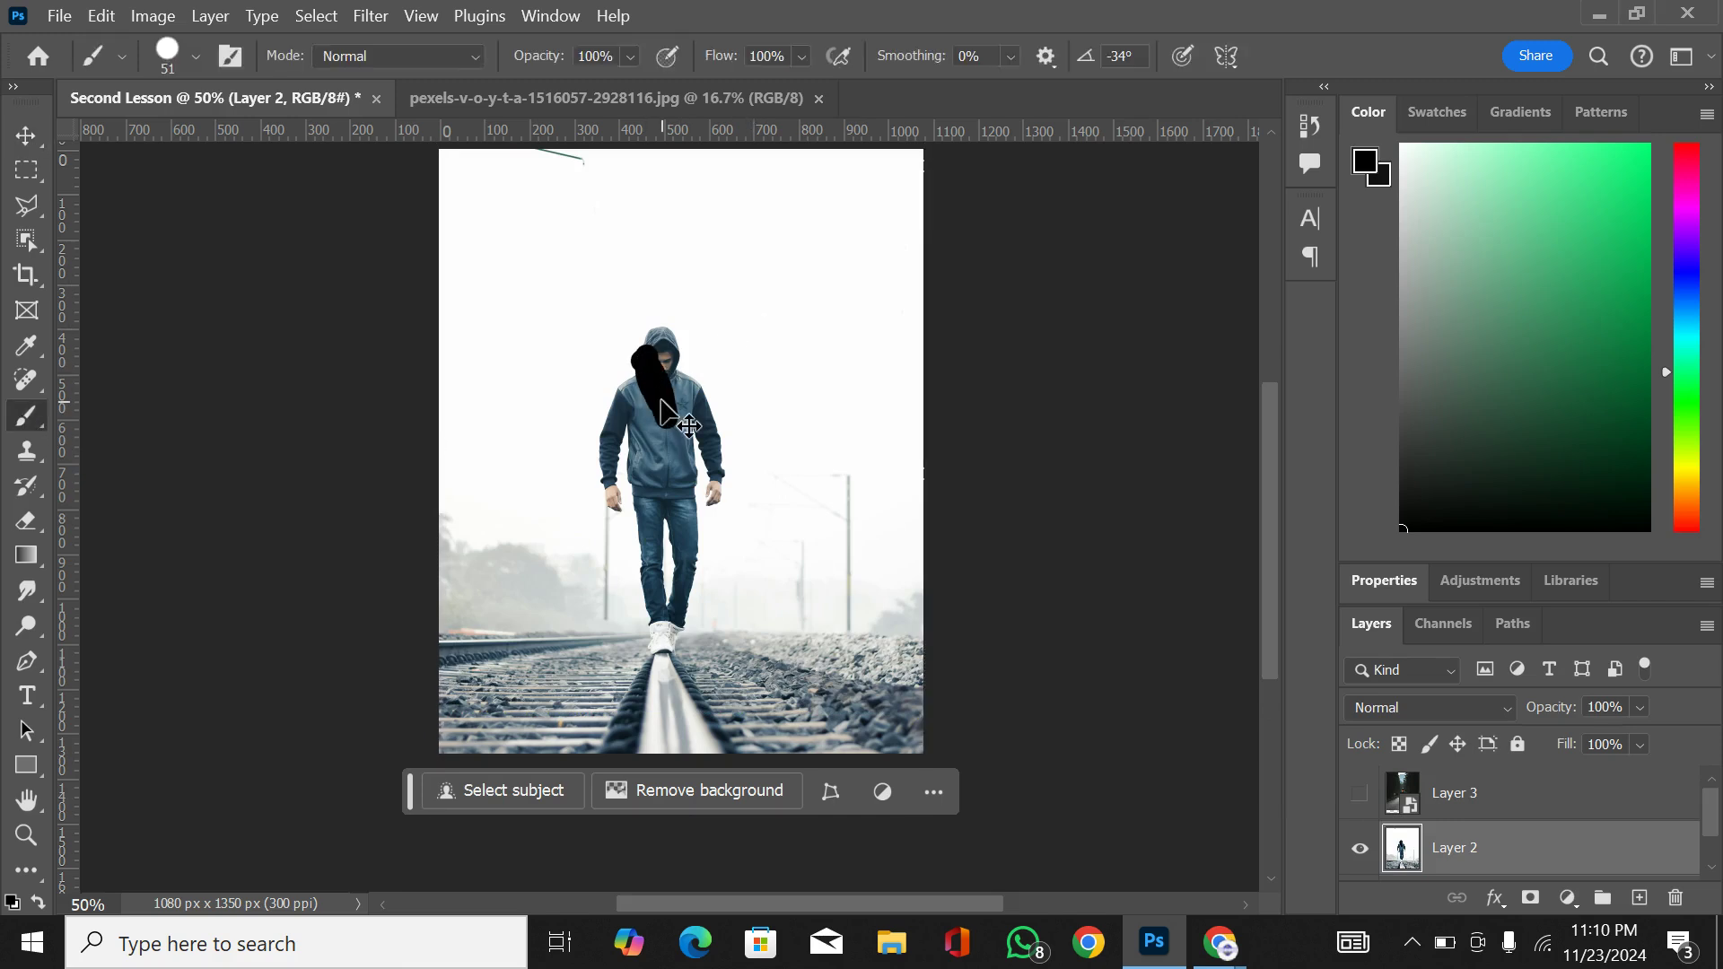
{"action": "key", "text": "ctrl+z"}
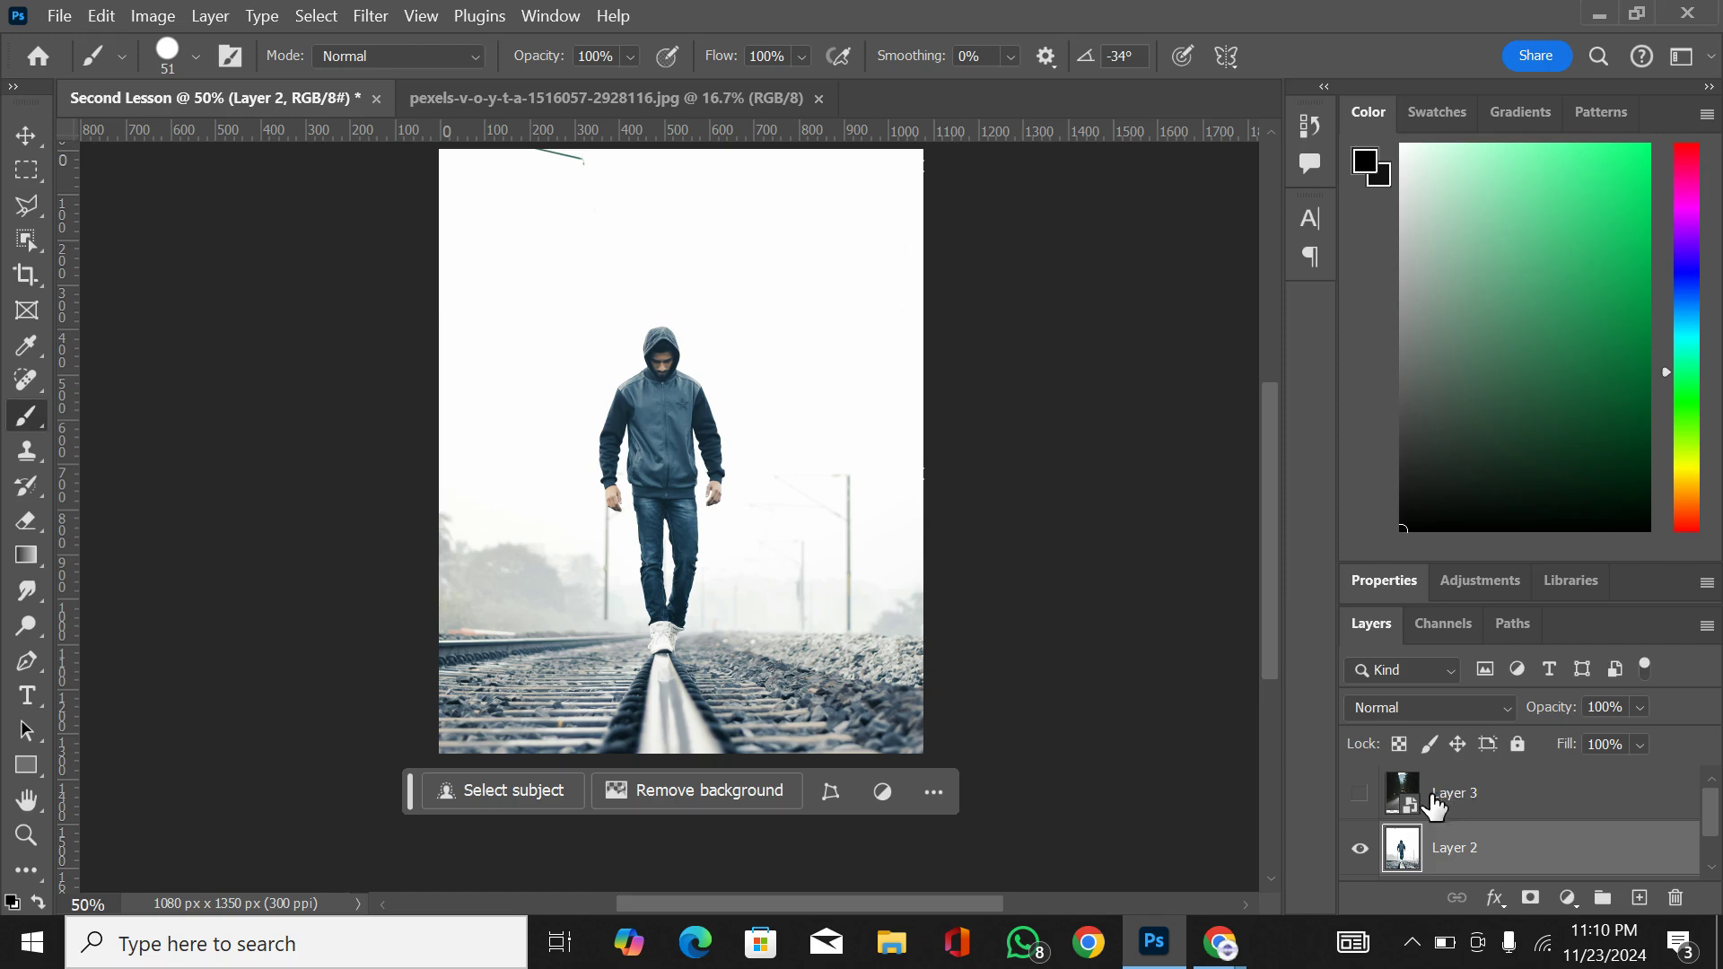
Step: Paint black on Layer 2 while Layer 3 covers it, and toggle Layer 3's visibility to check the strokes beneath
{"action": "left_click", "coordinate": [1361, 793]}
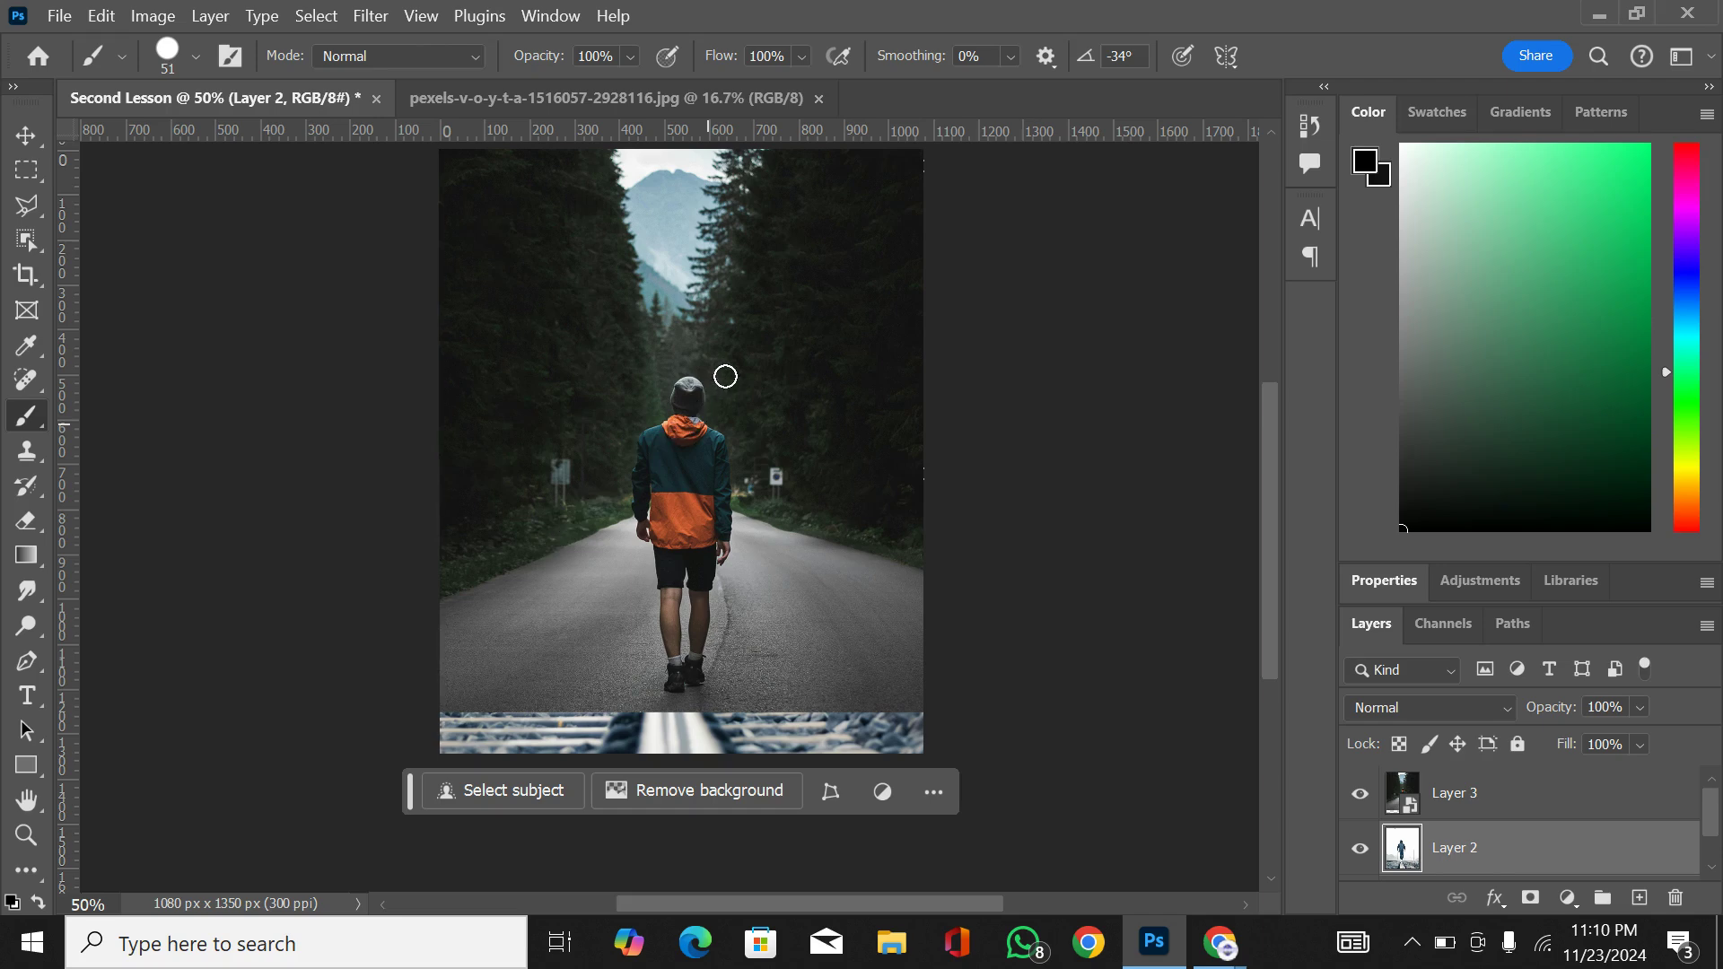
{"action": "left_click_drag", "start_coordinate": [722, 401], "coordinate": [683, 386]}
{"action": "left_click", "coordinate": [1359, 797]}
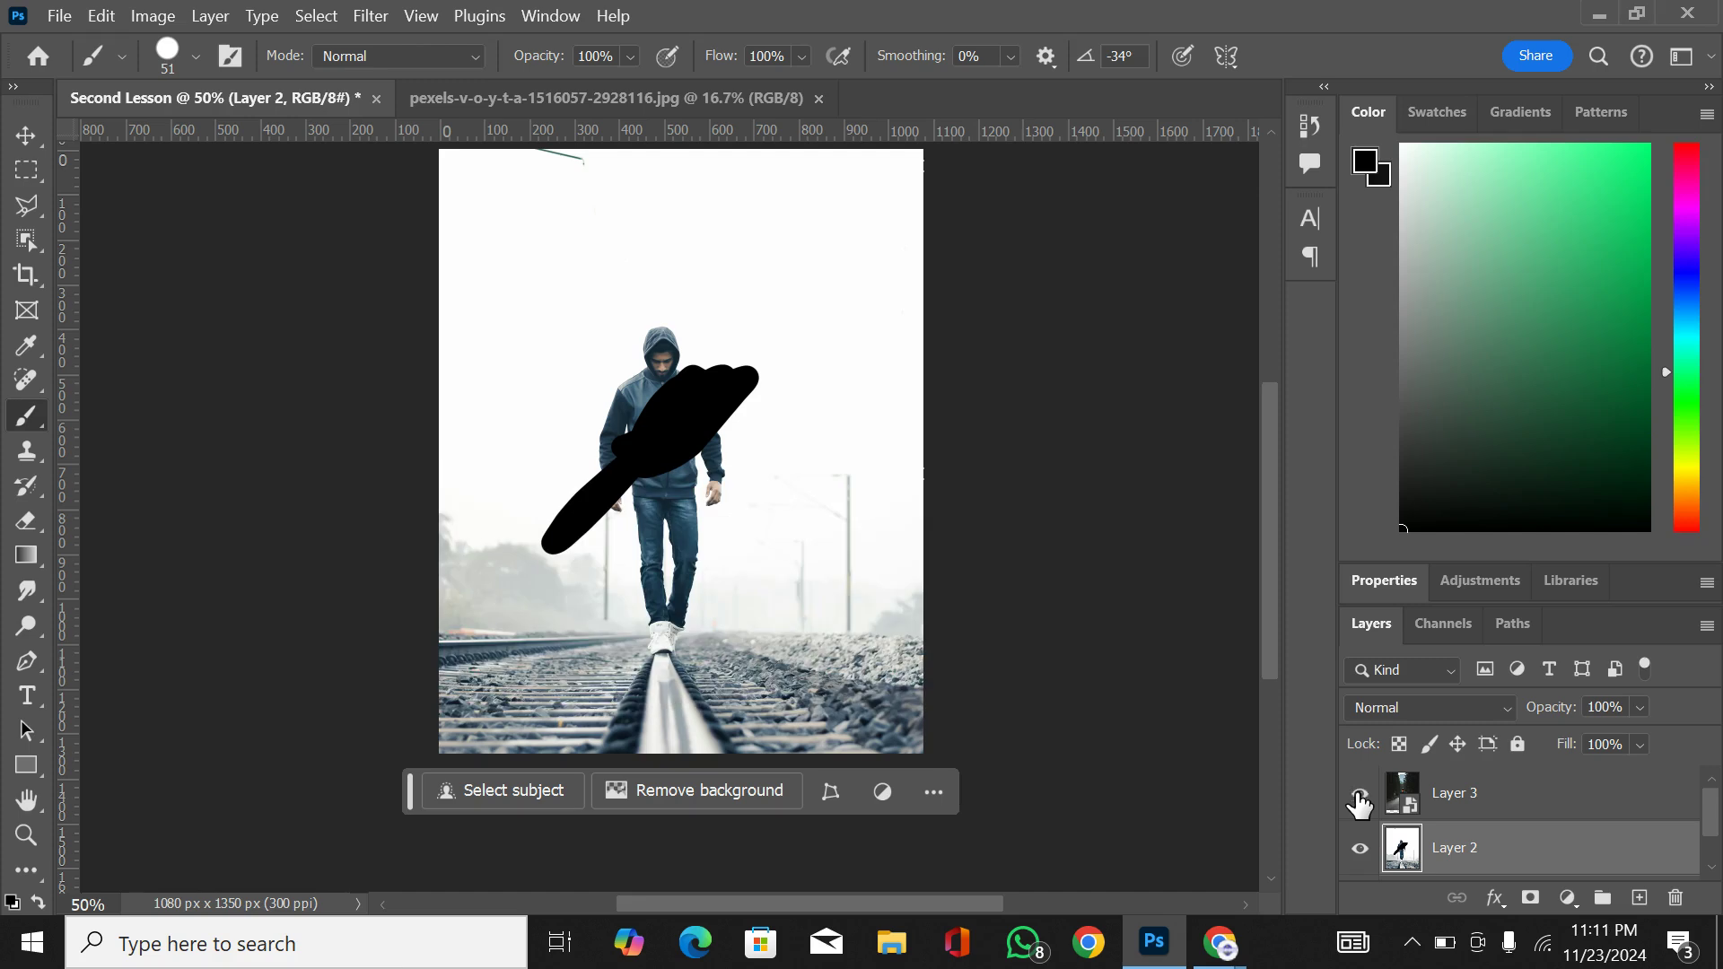
{"action": "left_click", "coordinate": [1359, 799]}
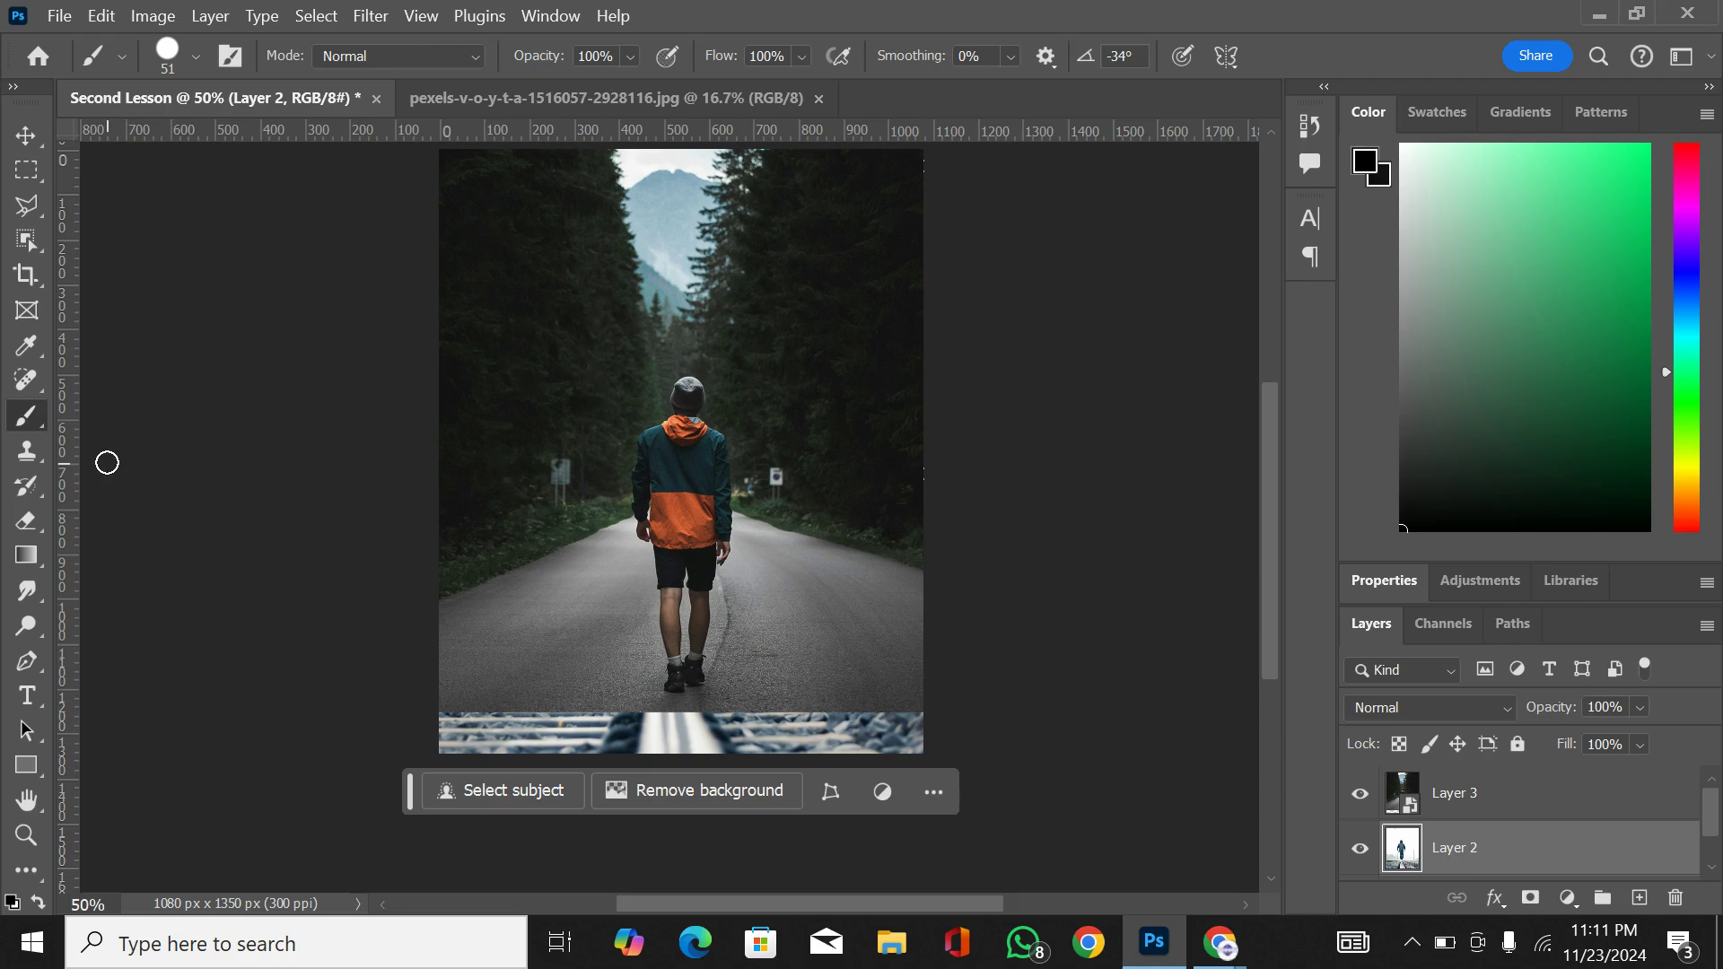
Step: Add a black Solid Color fill layer above Layer 2, move it above Layer 3, and return it below Layer 3
{"action": "left_click", "coordinate": [1569, 898]}
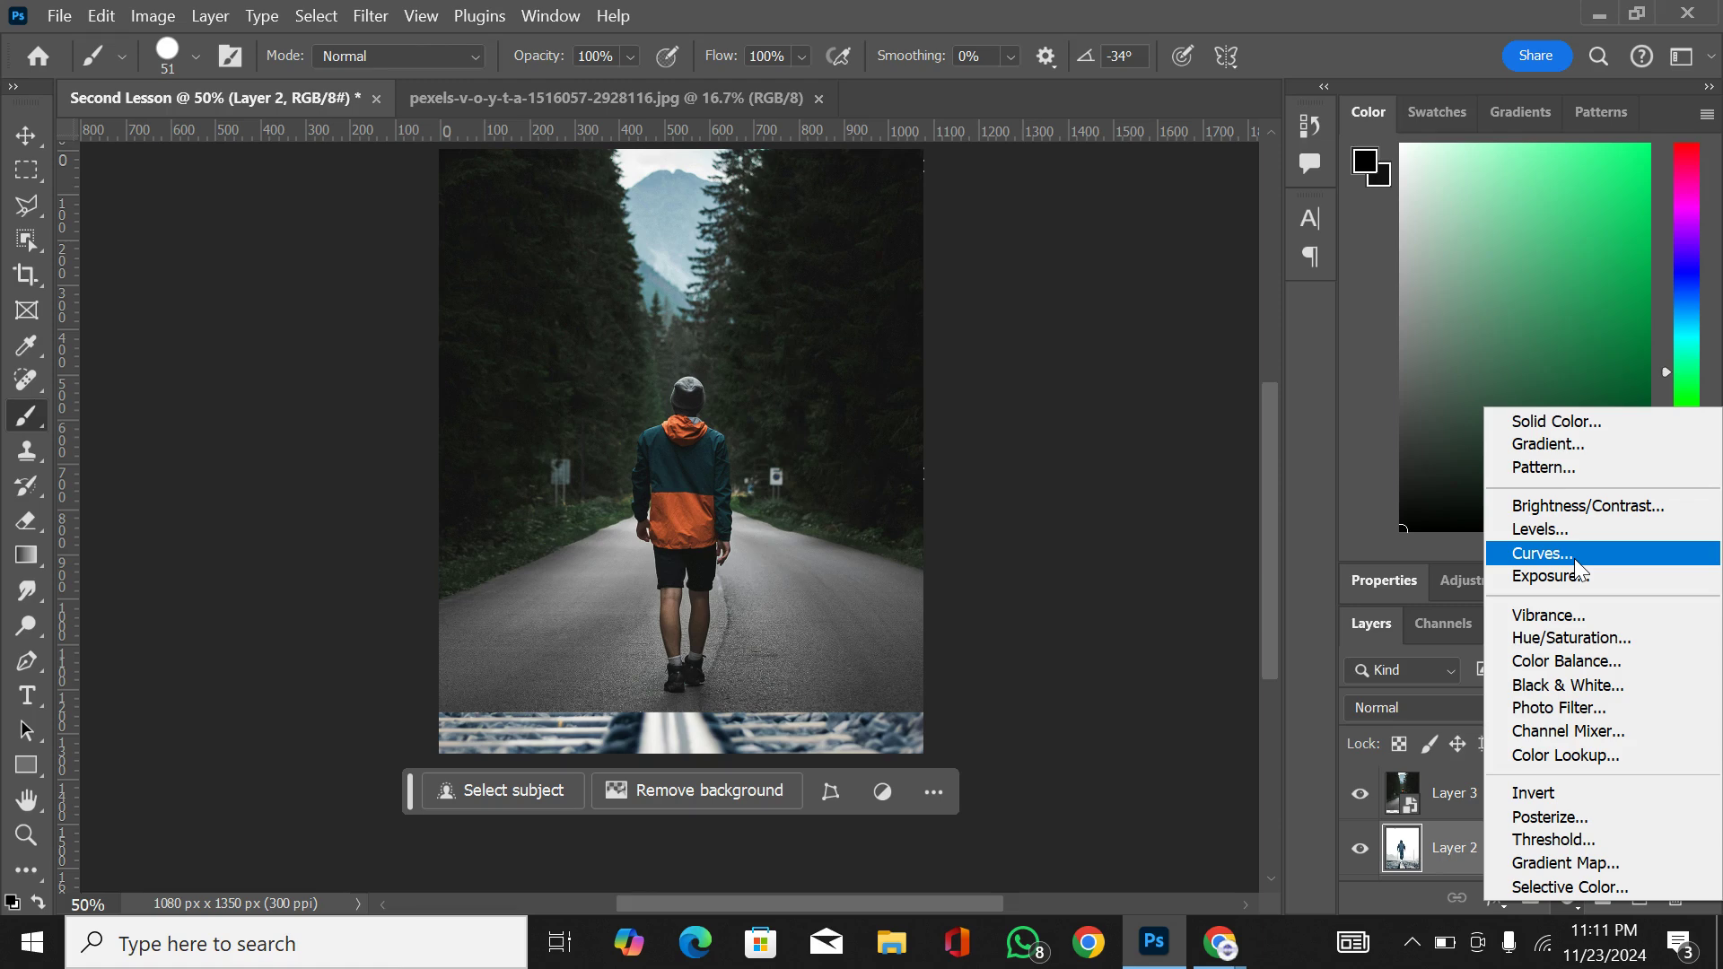
{"action": "left_click", "coordinate": [1574, 420]}
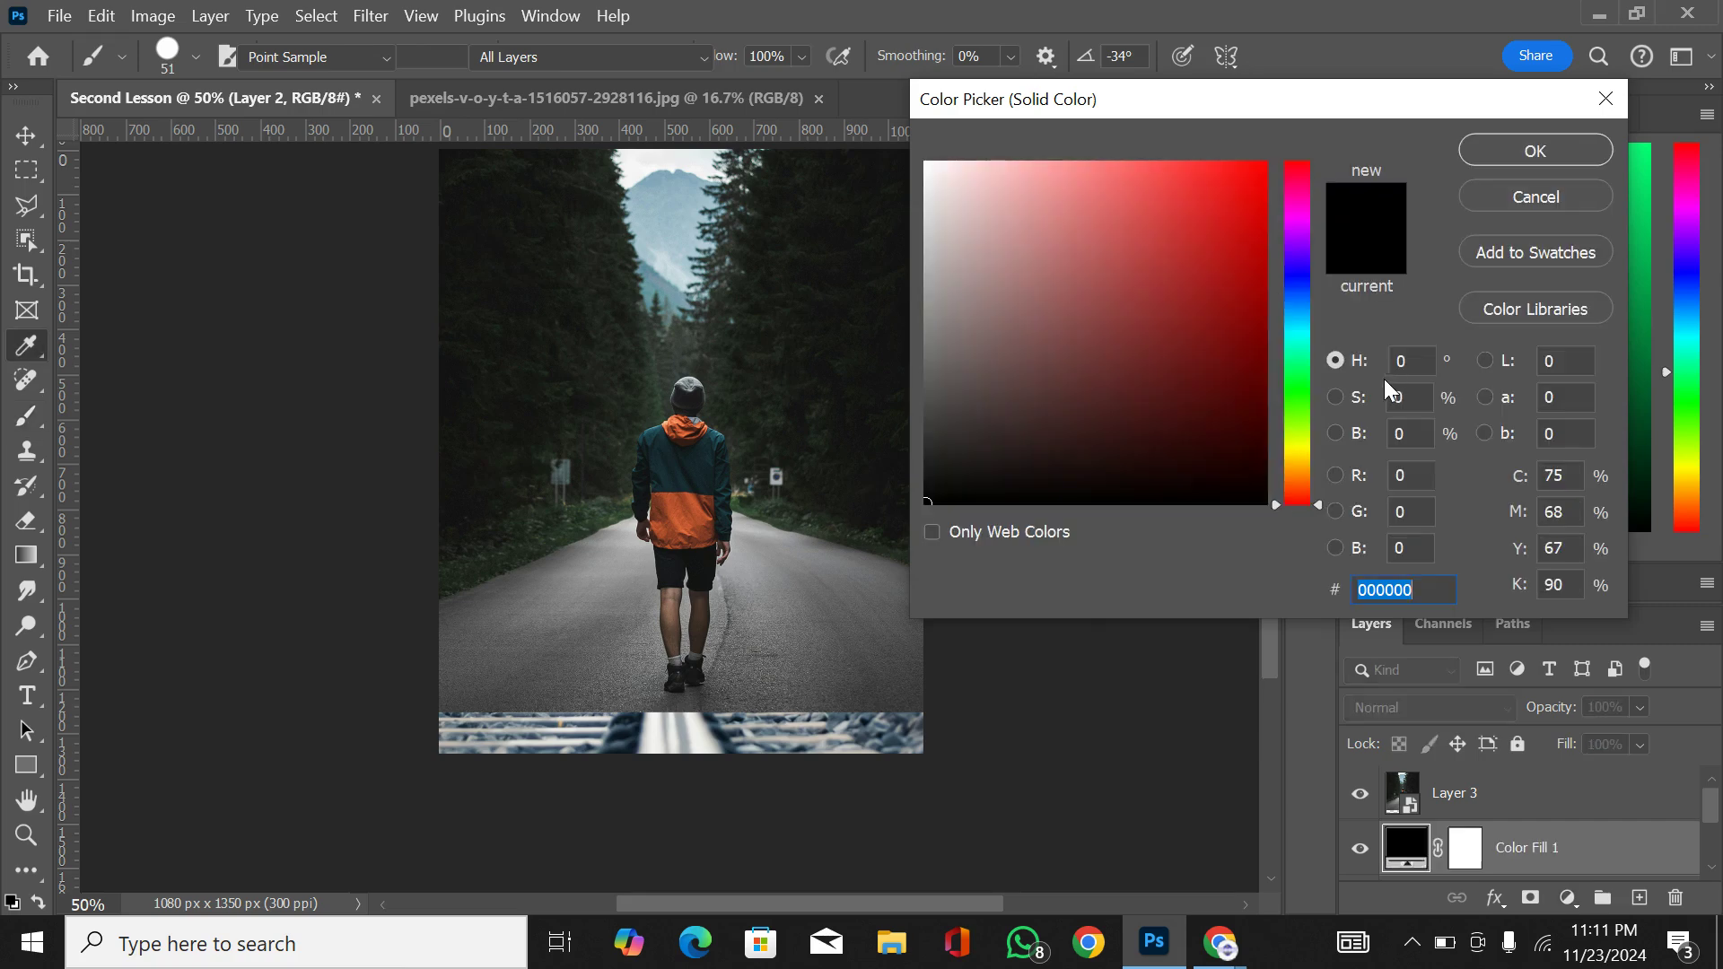
{"action": "left_click", "coordinate": [1531, 160]}
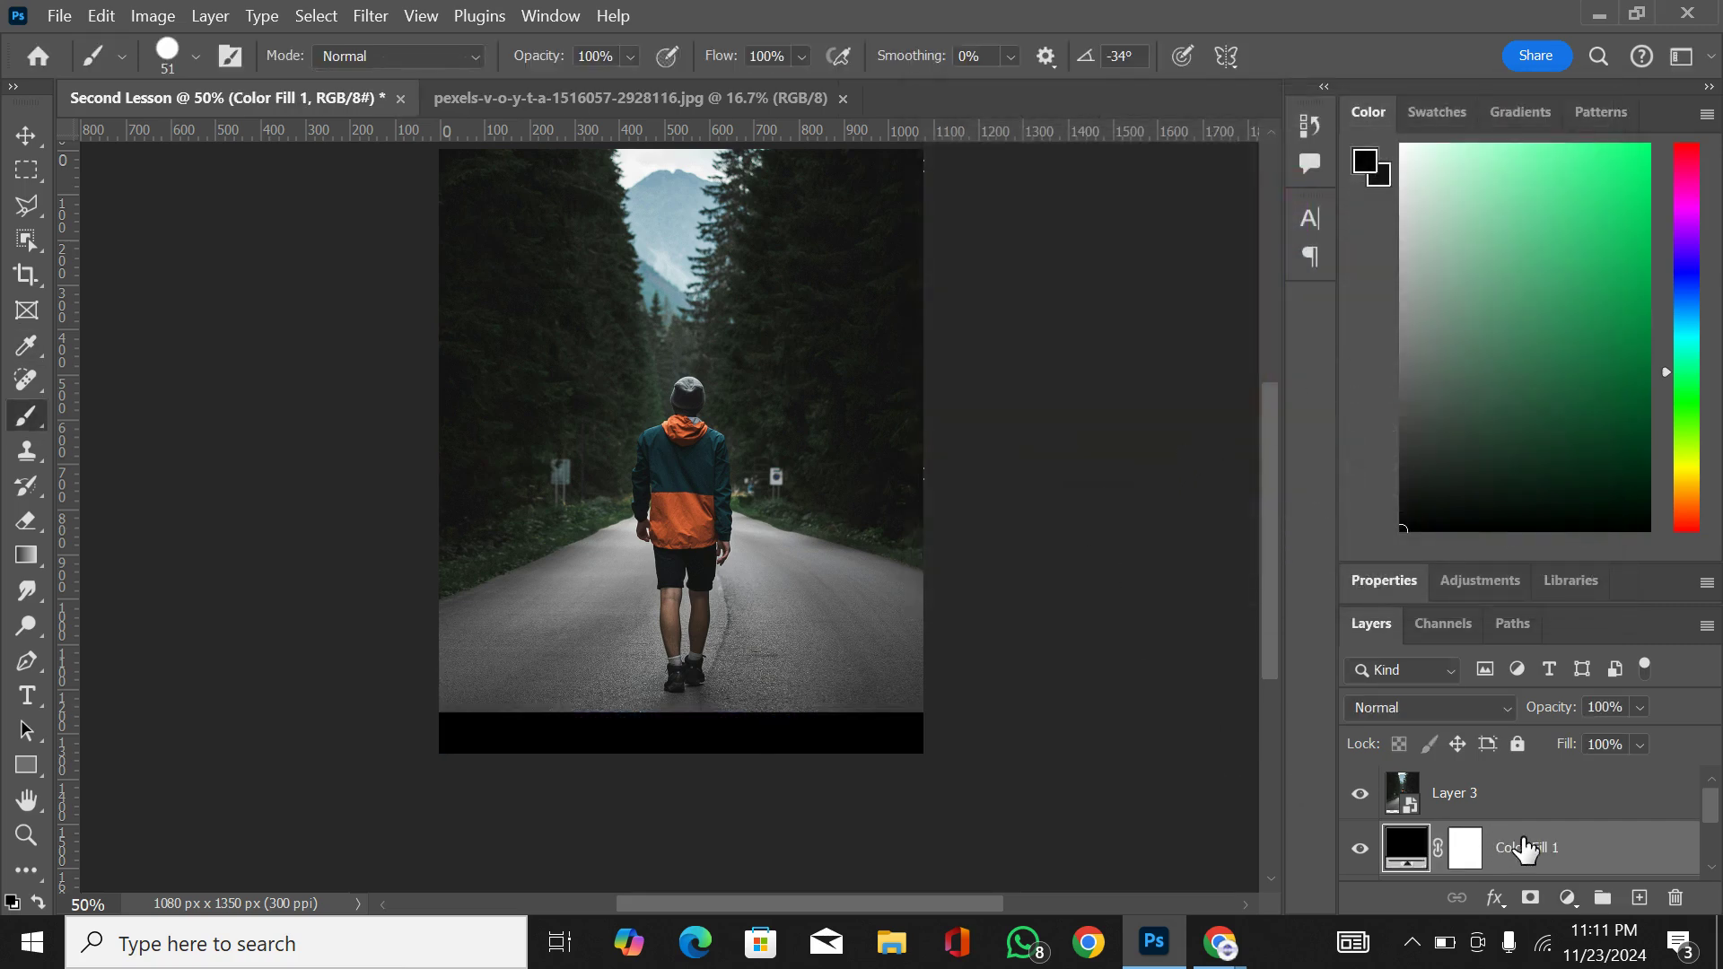
{"action": "left_click_drag", "start_coordinate": [1526, 848], "coordinate": [1526, 772]}
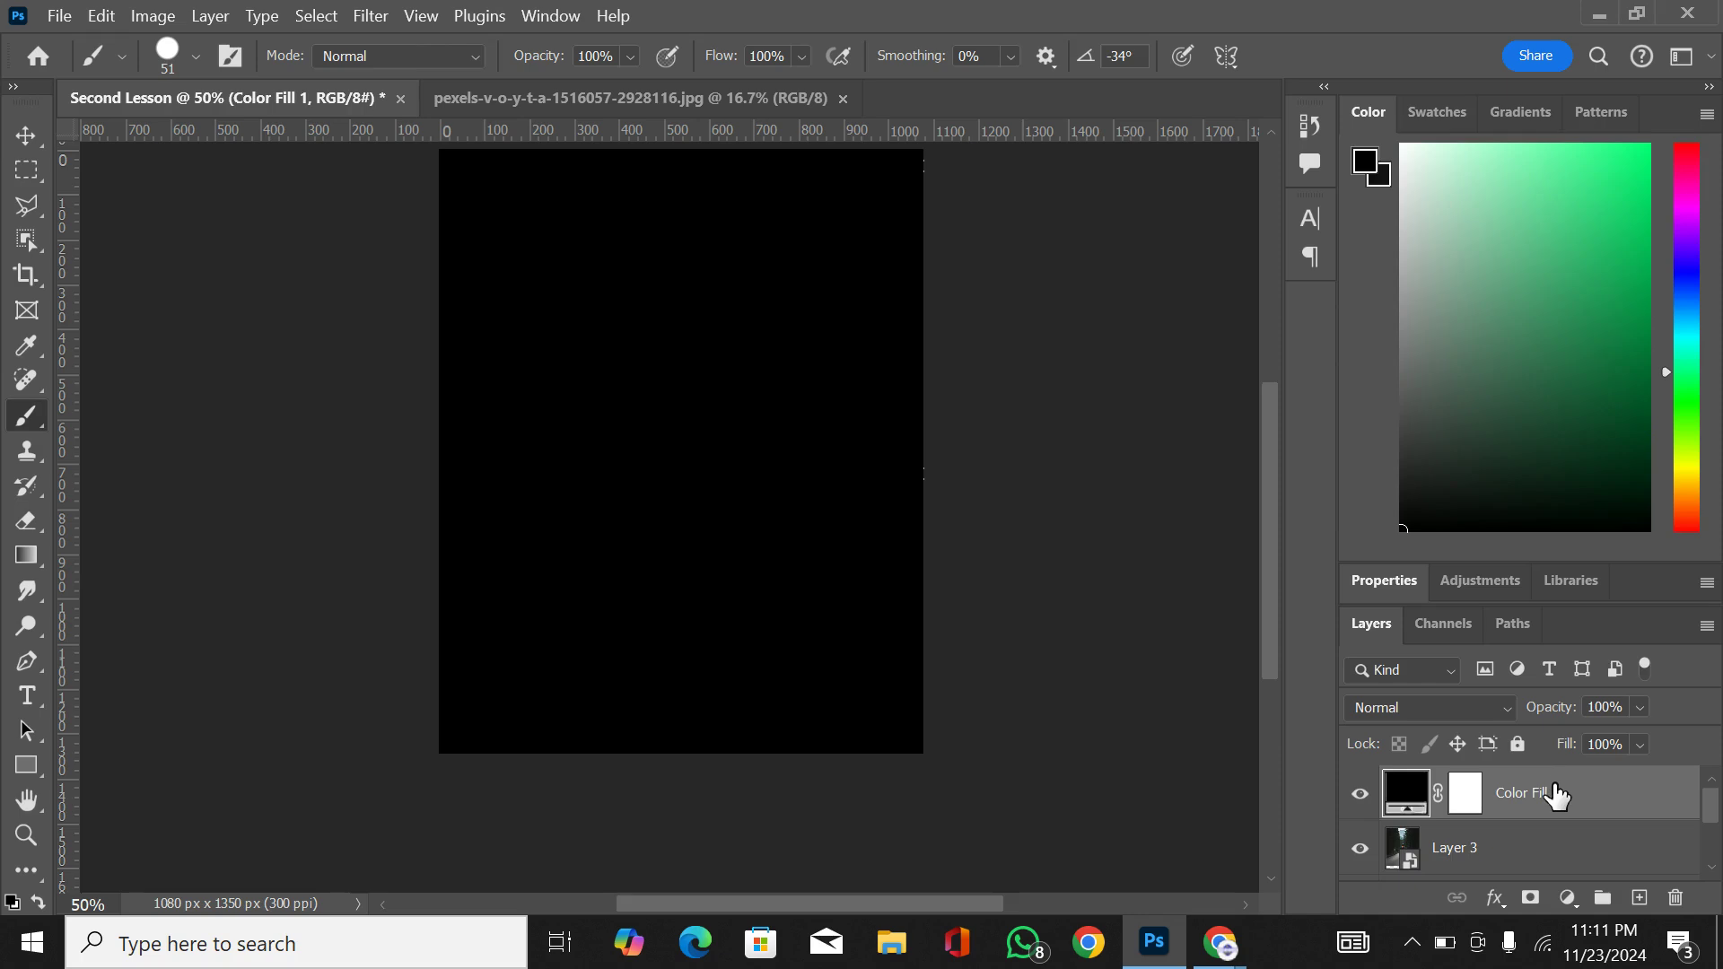
{"action": "left_click_drag", "start_coordinate": [1545, 794], "coordinate": [1530, 879]}
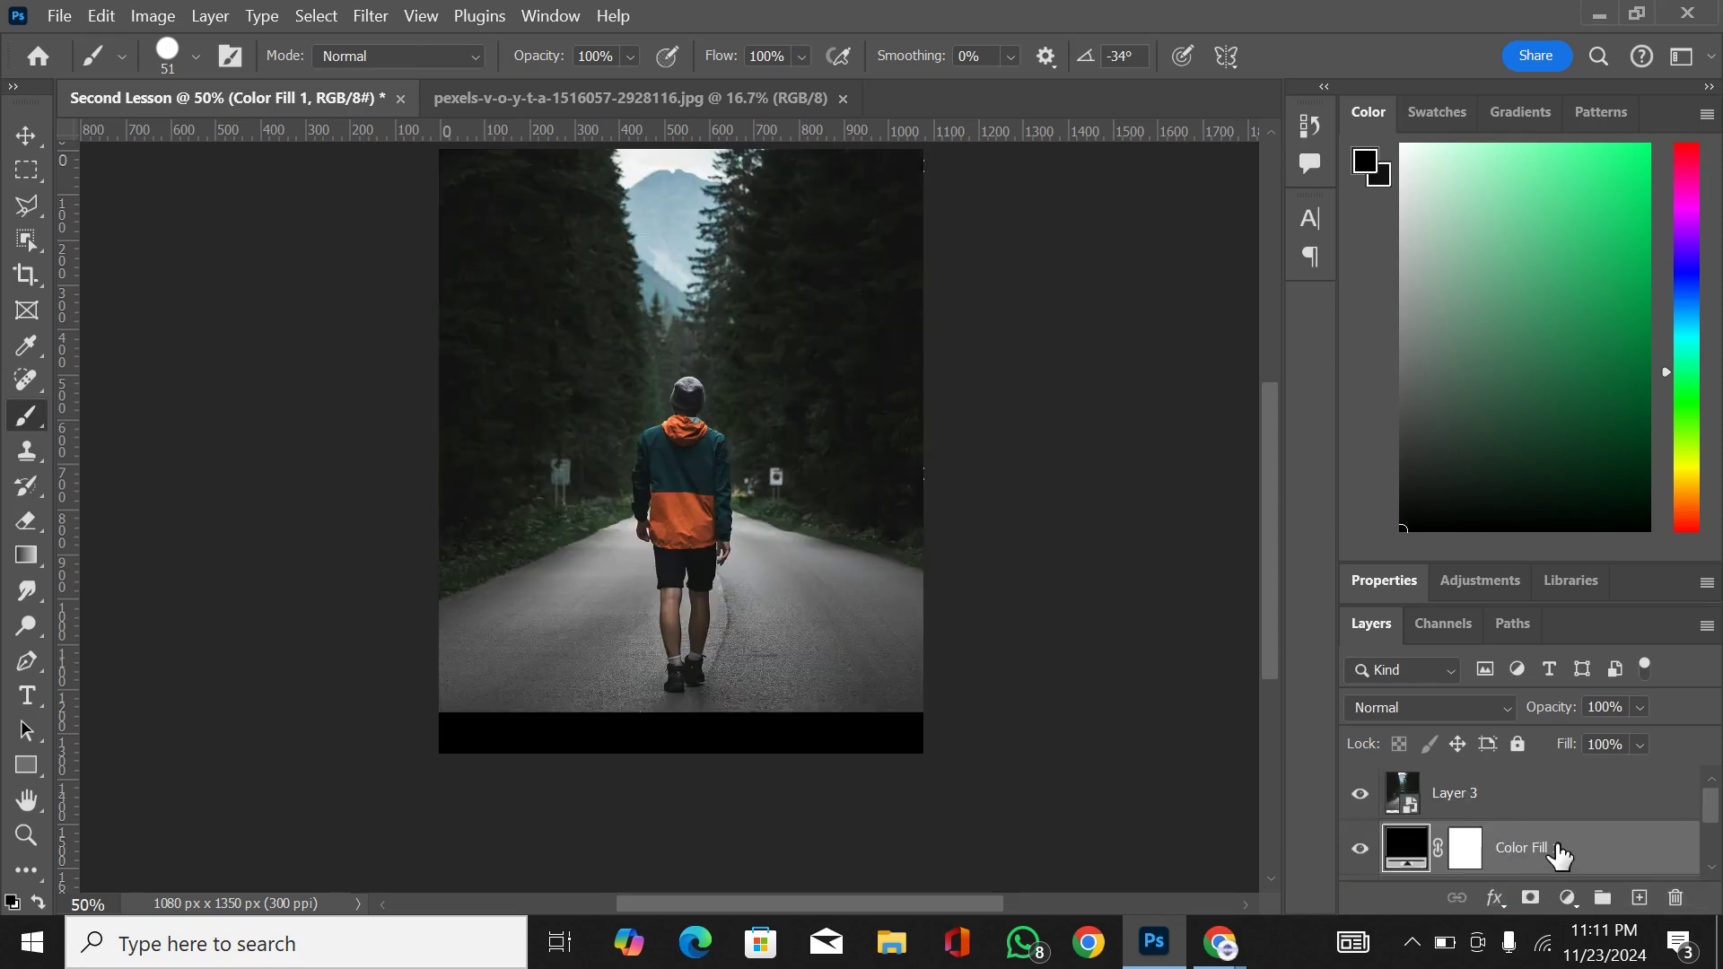
Step: Move Layer 2 above the black color fill layer and delete the fill layer
{"action": "scroll", "coordinate": [1559, 855], "scroll_direction": "down", "scroll_amount": 2}
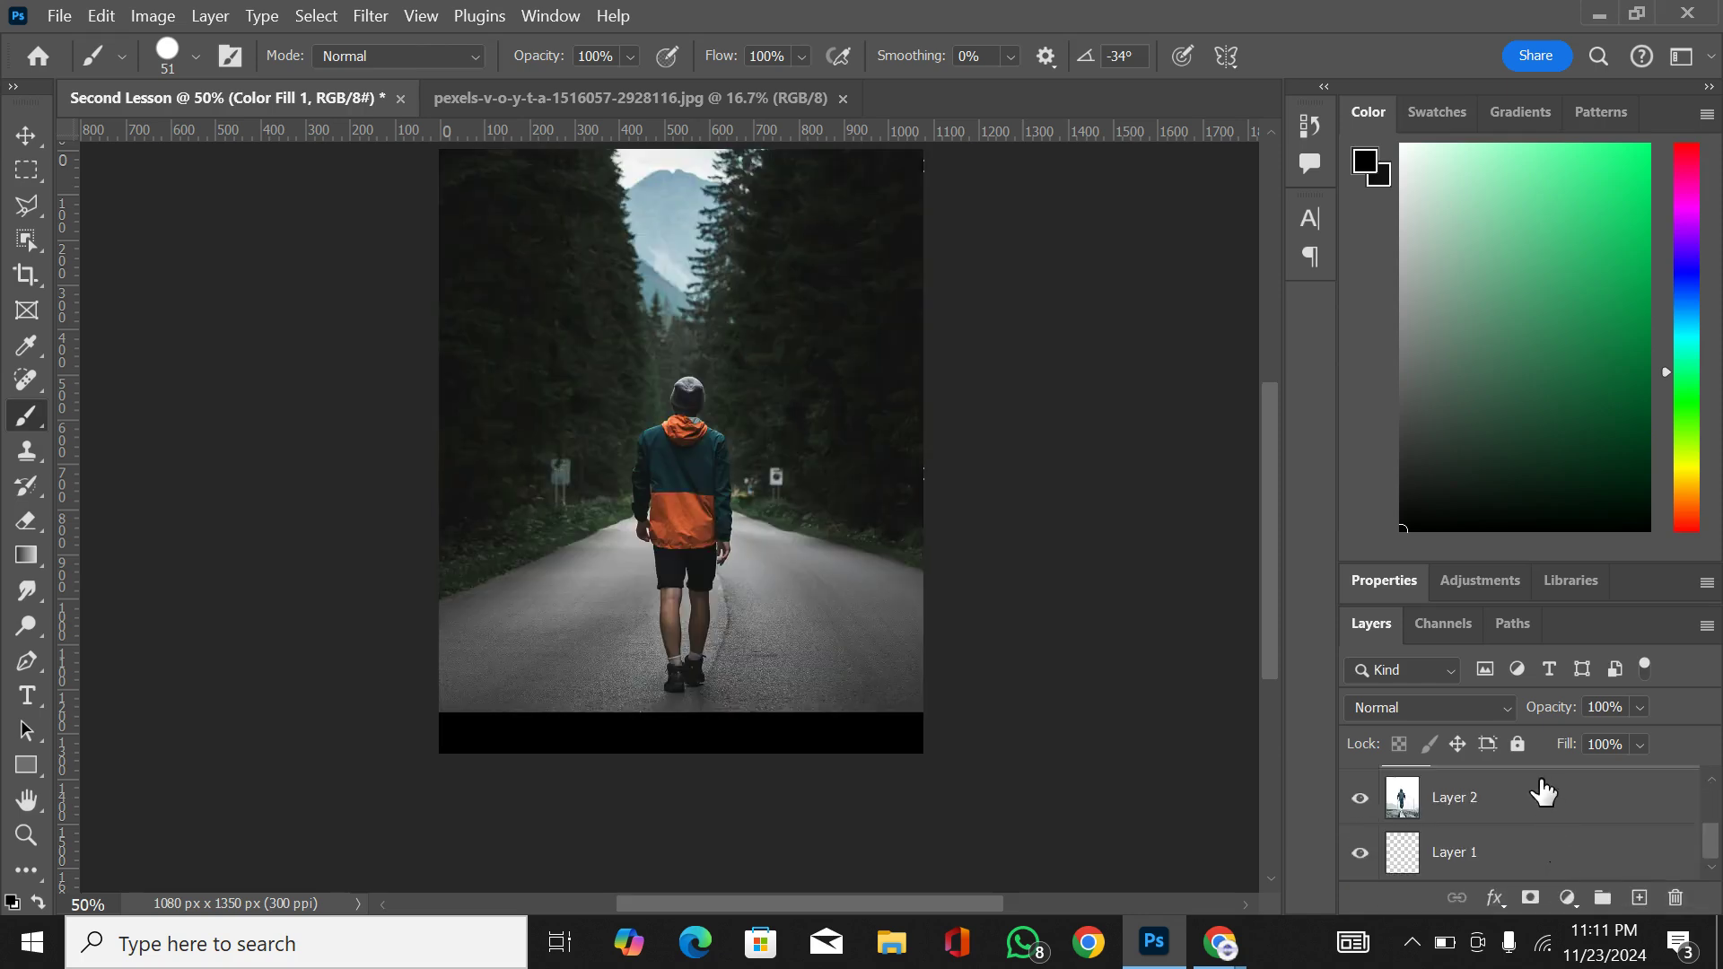
{"action": "left_click", "coordinate": [1504, 799]}
{"action": "scroll", "coordinate": [1505, 799], "scroll_direction": "up", "scroll_amount": 1}
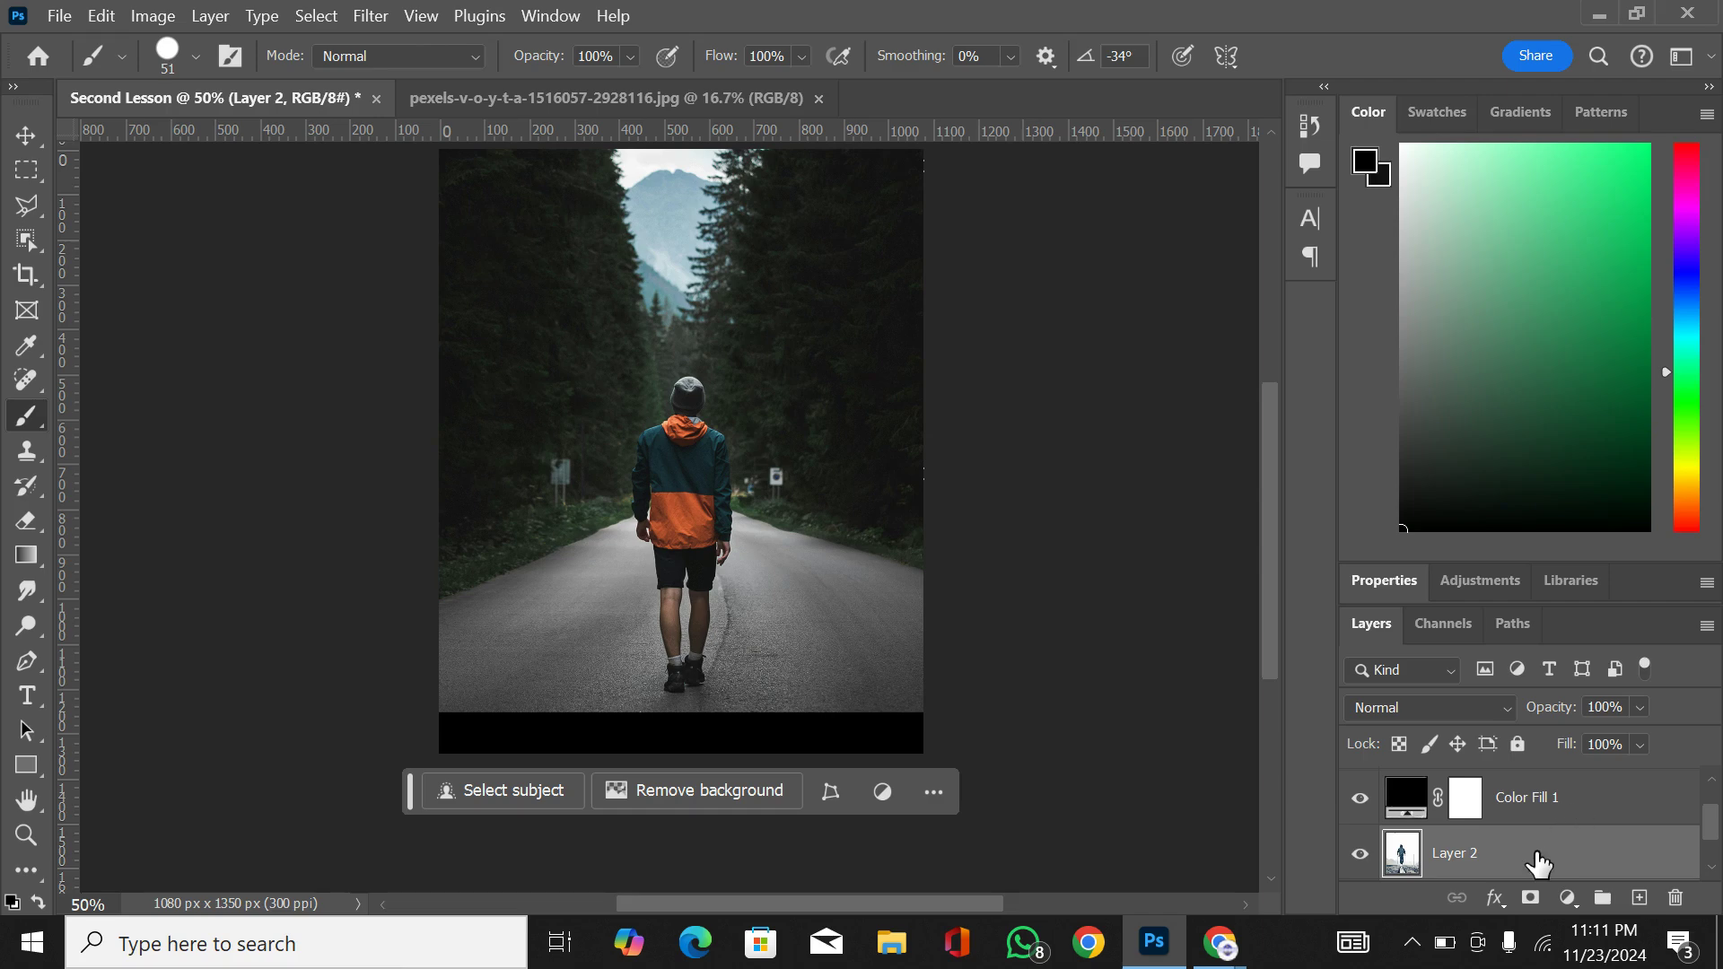
{"action": "mouse_move", "coordinate": [1538, 853]}
{"action": "left_mouse_down"}
{"action": "mouse_move", "coordinate": [1554, 757]}
{"action": "mouse_move", "coordinate": [1550, 868]}
{"action": "mouse_move", "coordinate": [1550, 838]}
{"action": "left_mouse_up"}
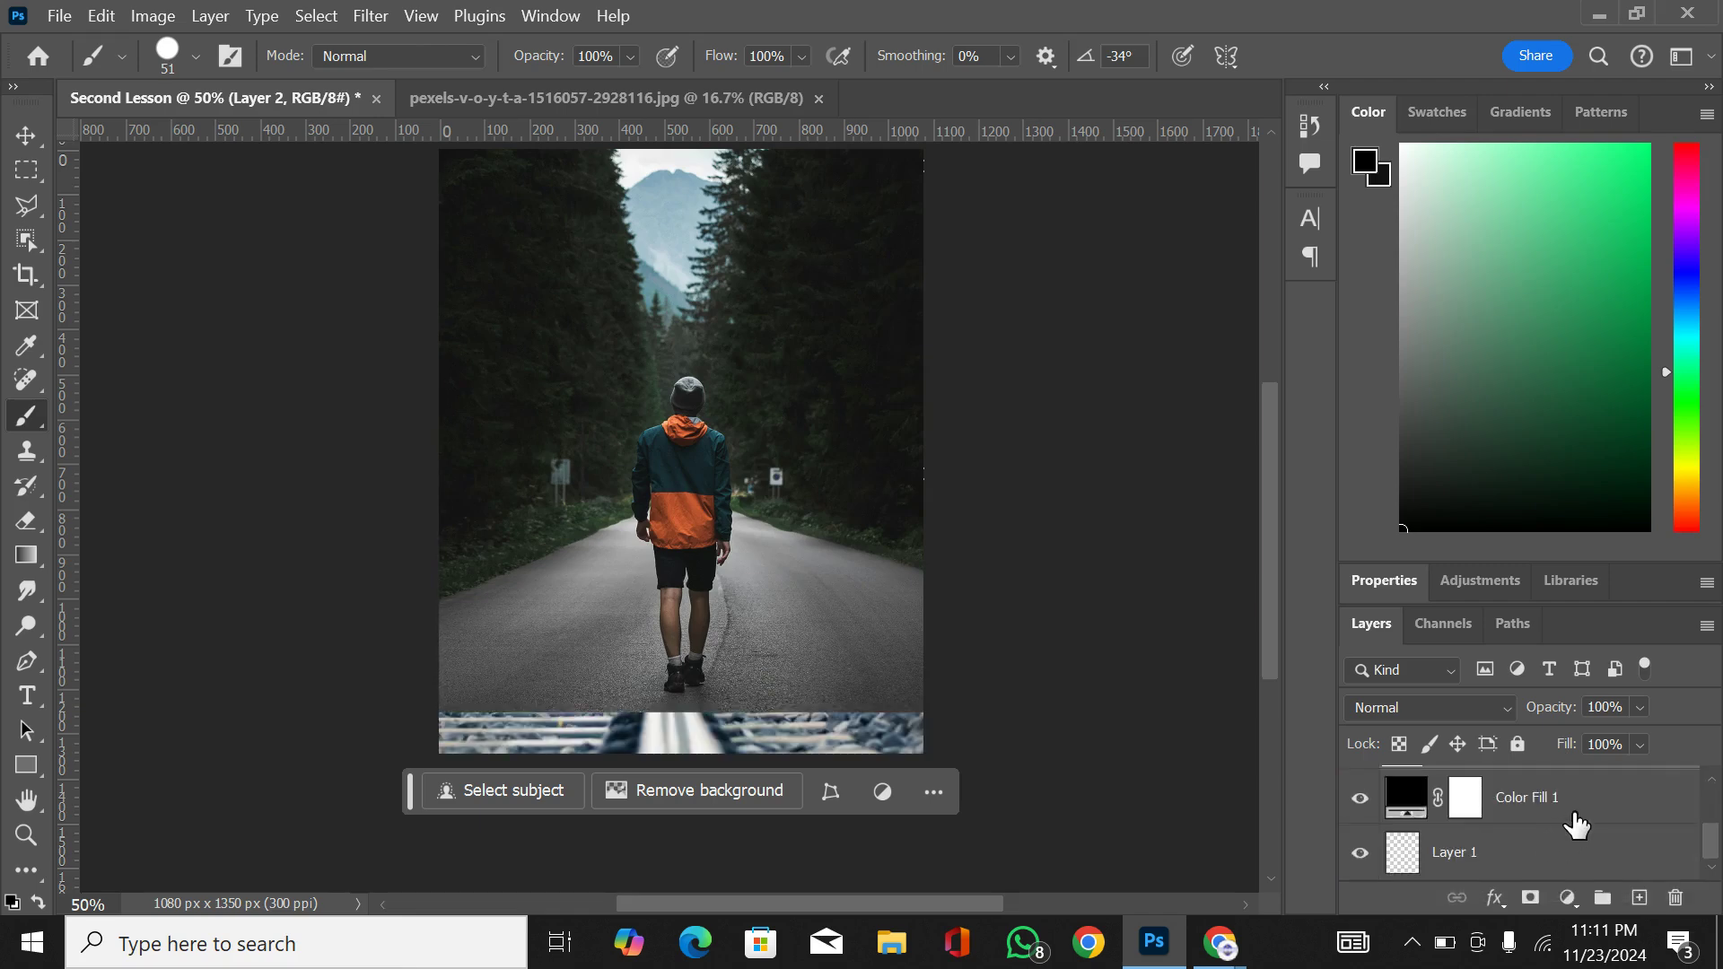
{"action": "left_click", "coordinate": [1575, 821]}
{"action": "key", "text": "Delete"}
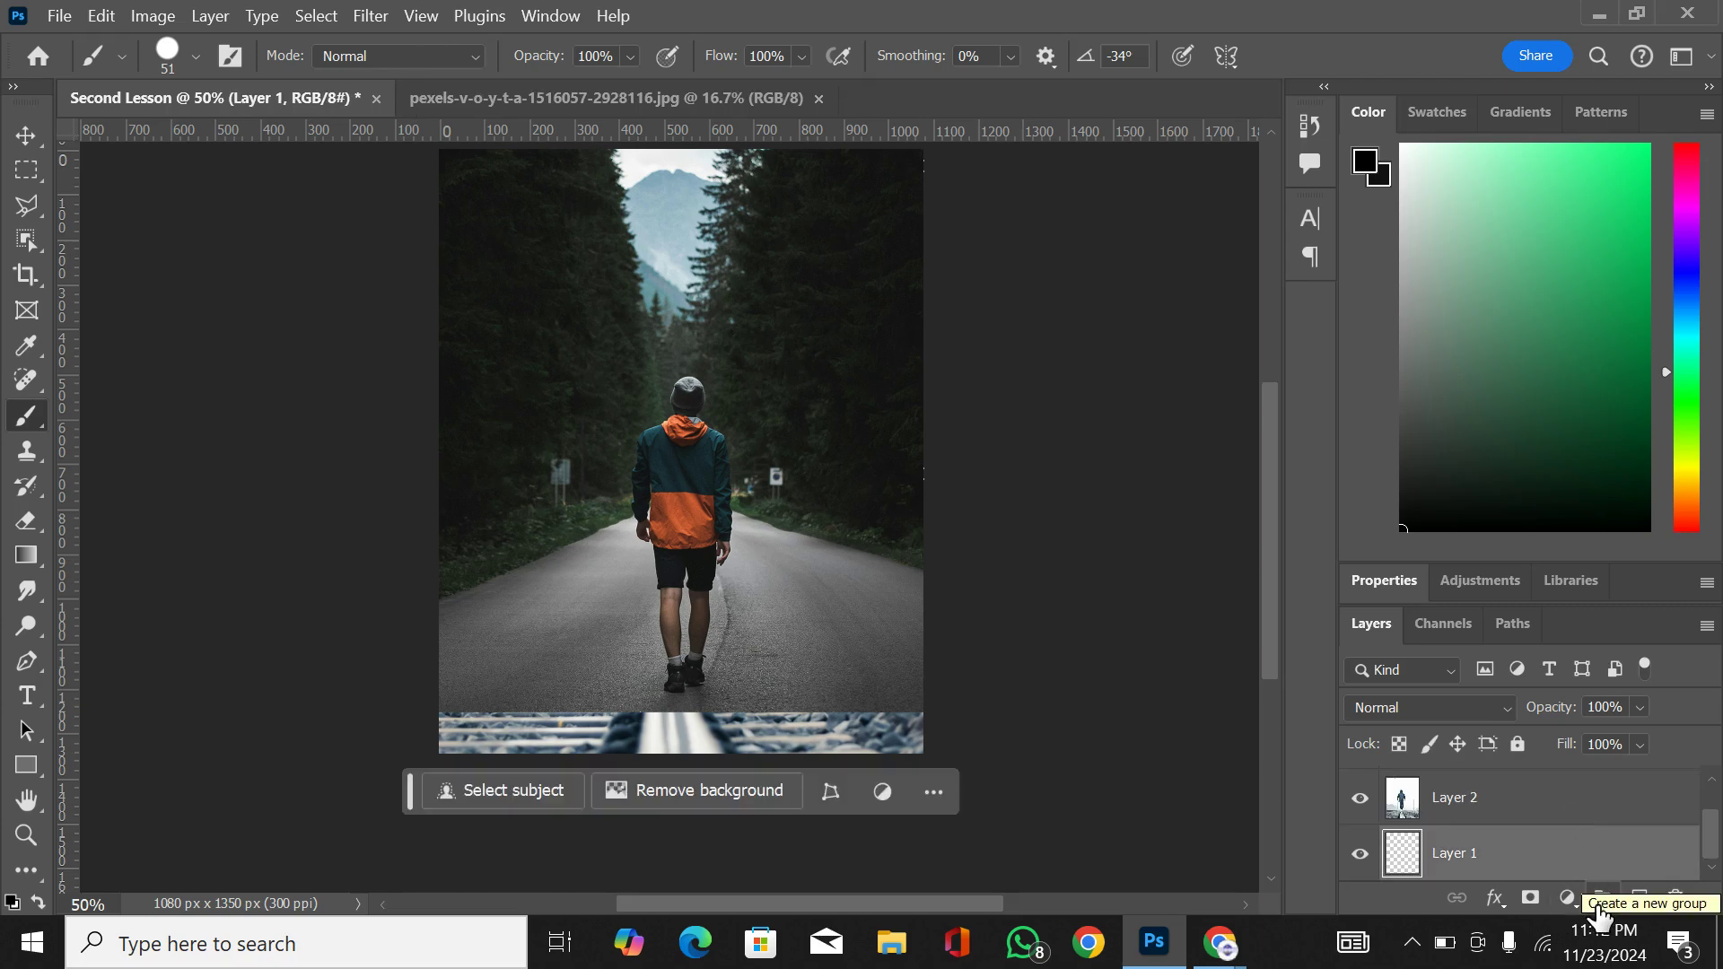
Step: Select all the layers, put them in a new group, and undo the grouping
{"action": "key", "text": "ctrl+shift+alt+e"}
{"action": "left_click", "coordinate": [1561, 817], "text": "shift"}
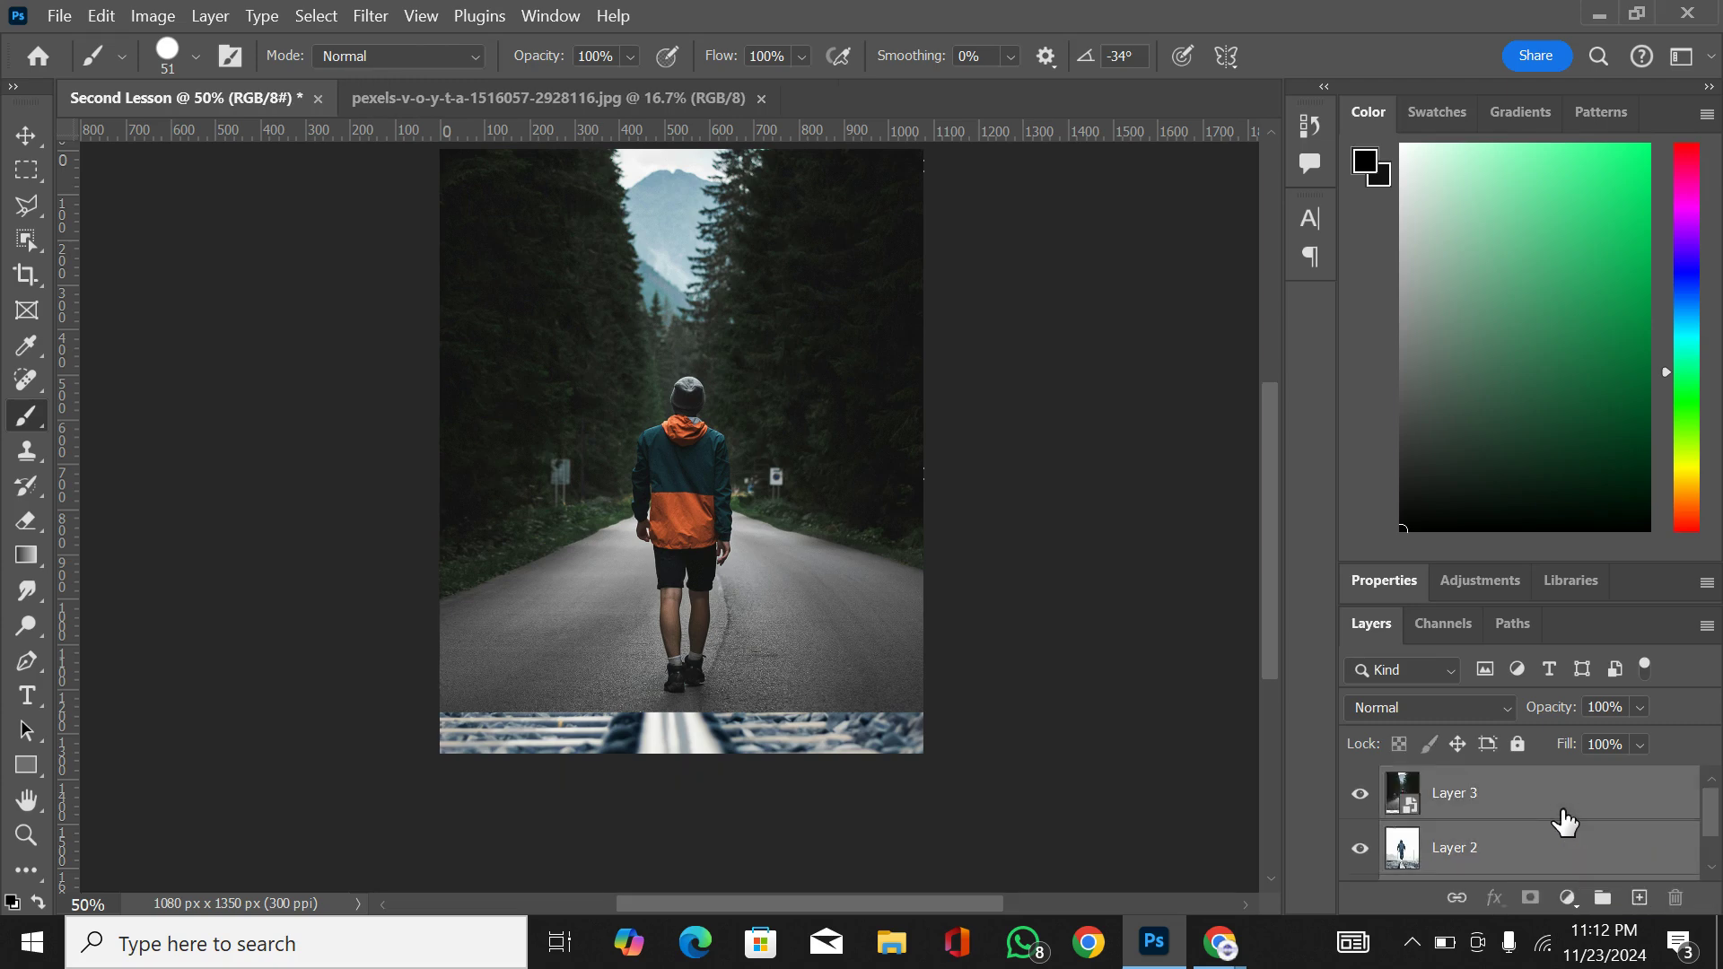
{"action": "left_click", "coordinate": [1603, 899]}
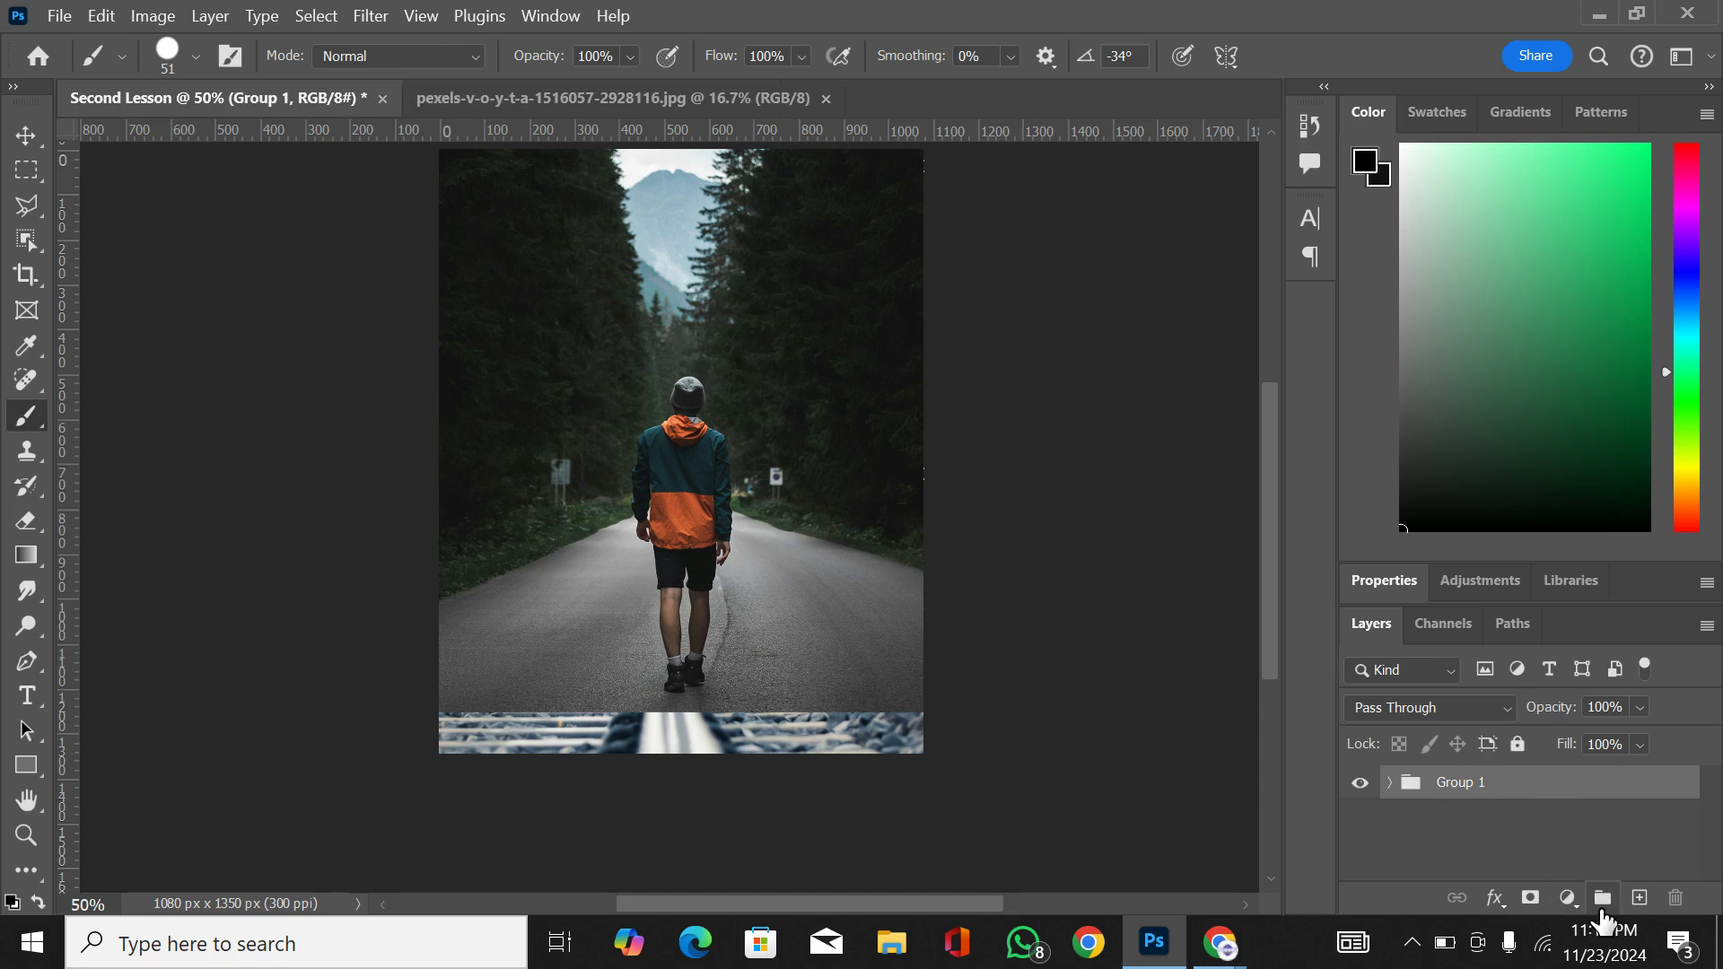
{"action": "key", "text": "ctrl+z"}
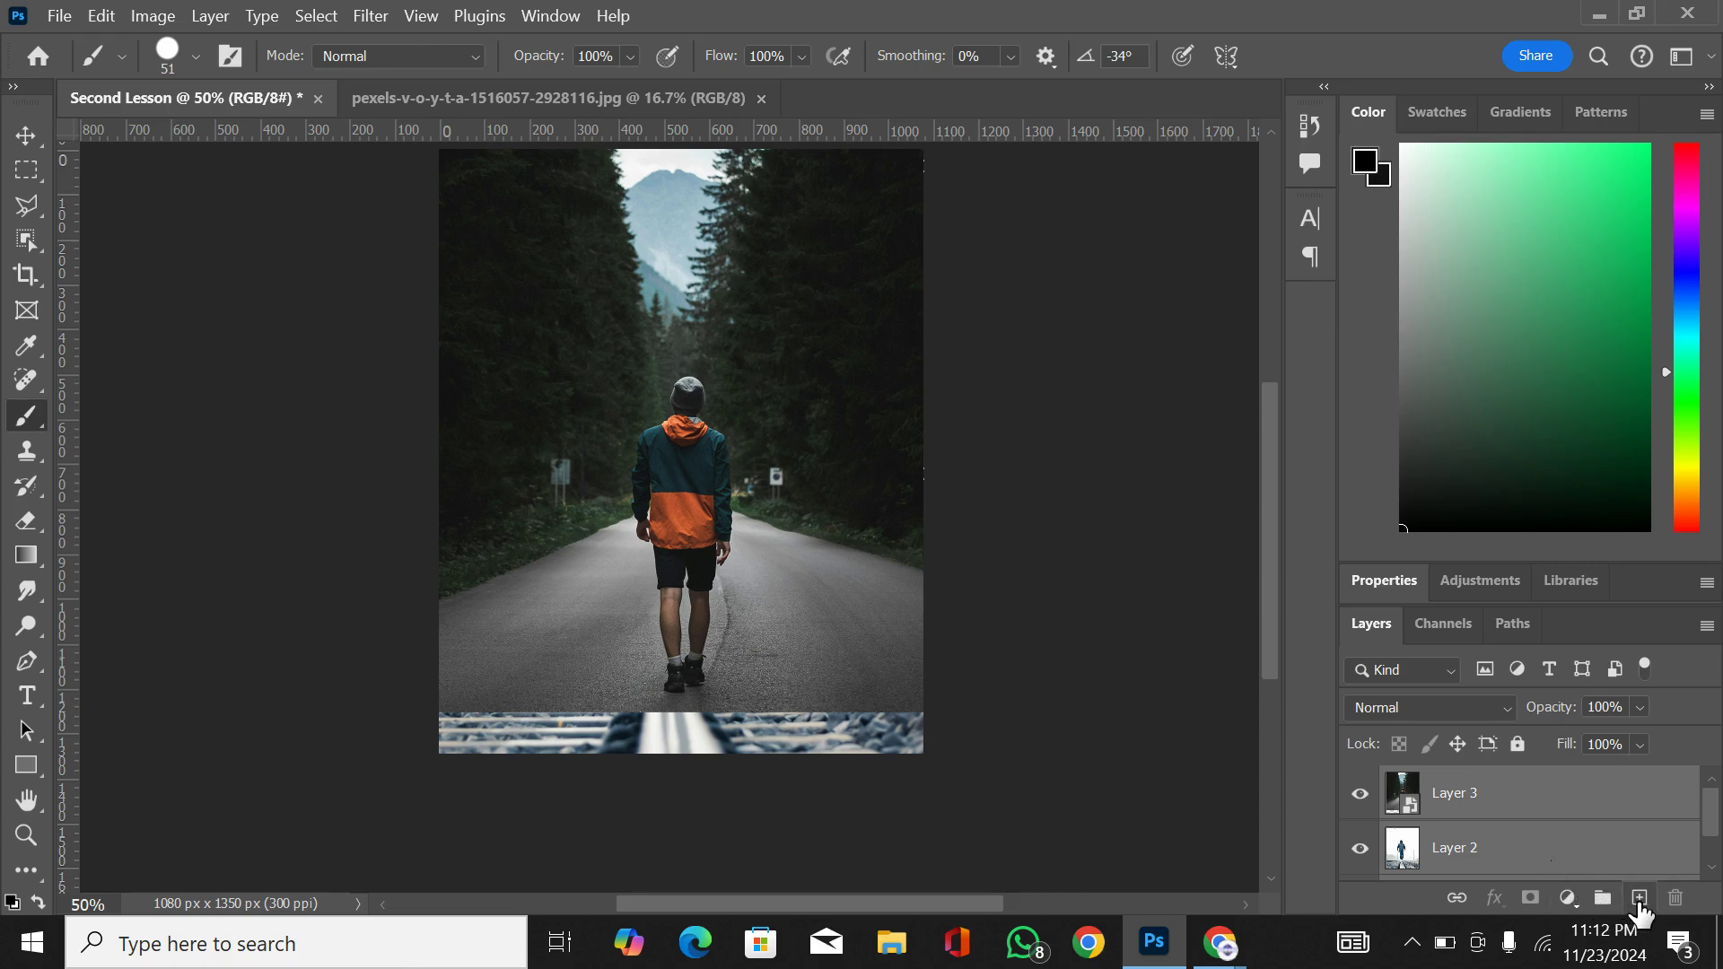
Step: Add a new empty layer above Layer 3 and paint a black brush stroke over the hiker's head
{"action": "left_click", "coordinate": [1581, 796]}
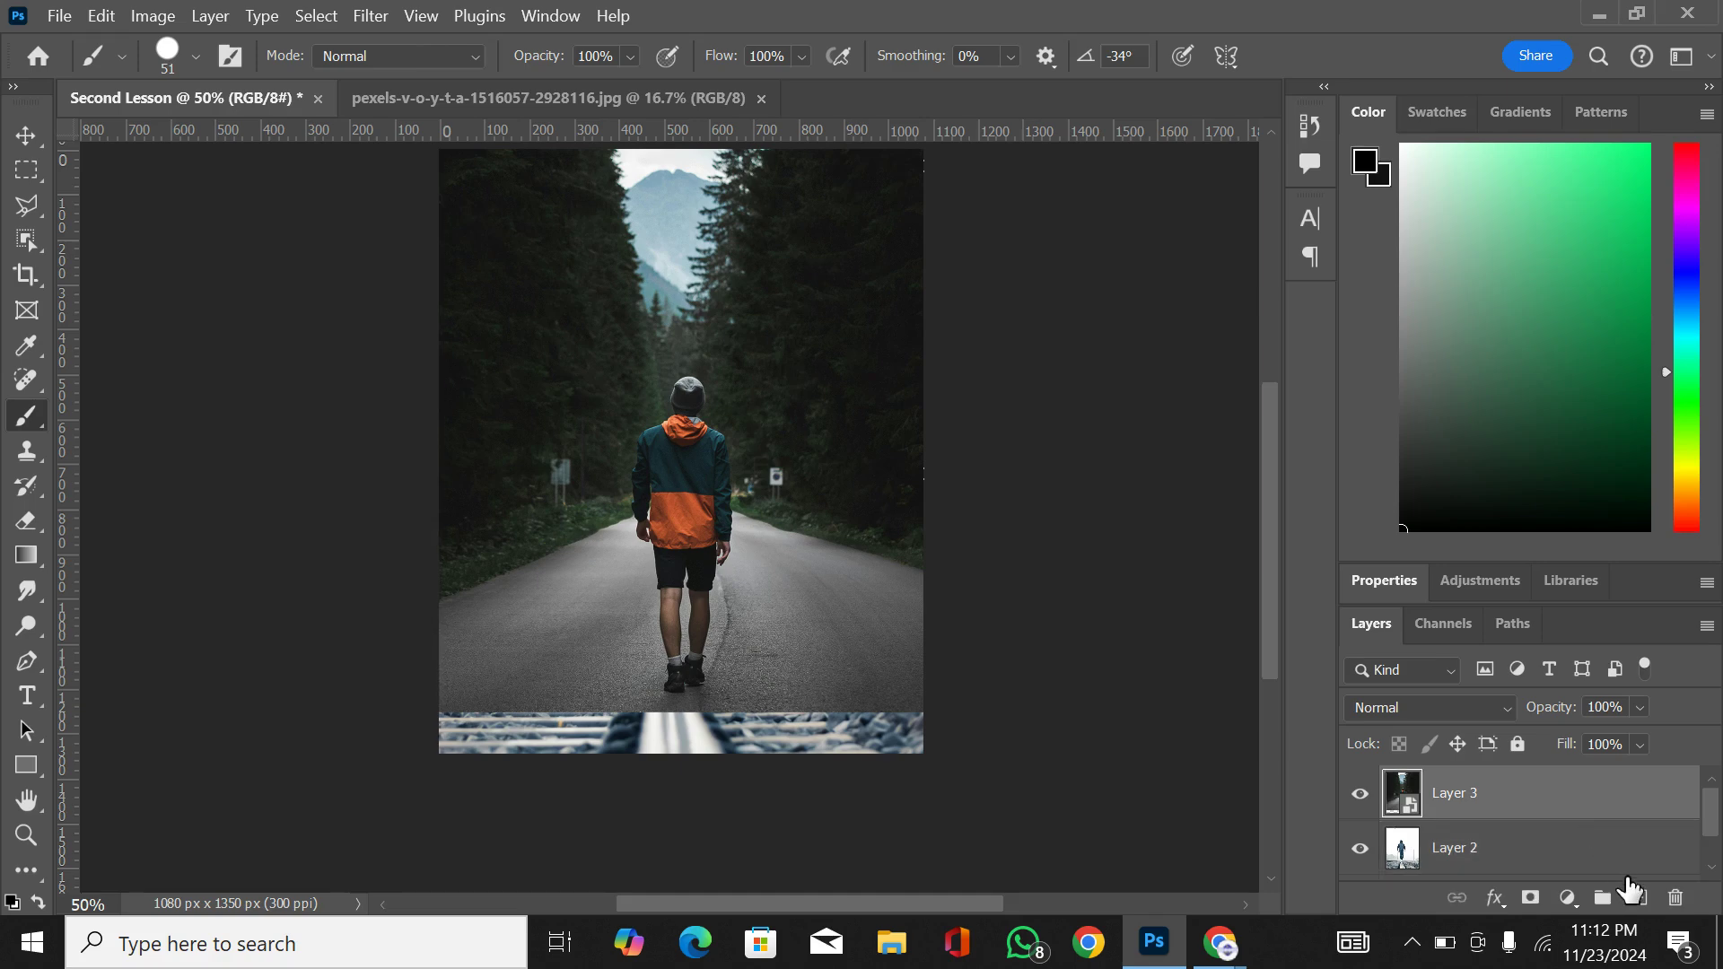
{"action": "left_click", "coordinate": [1641, 900]}
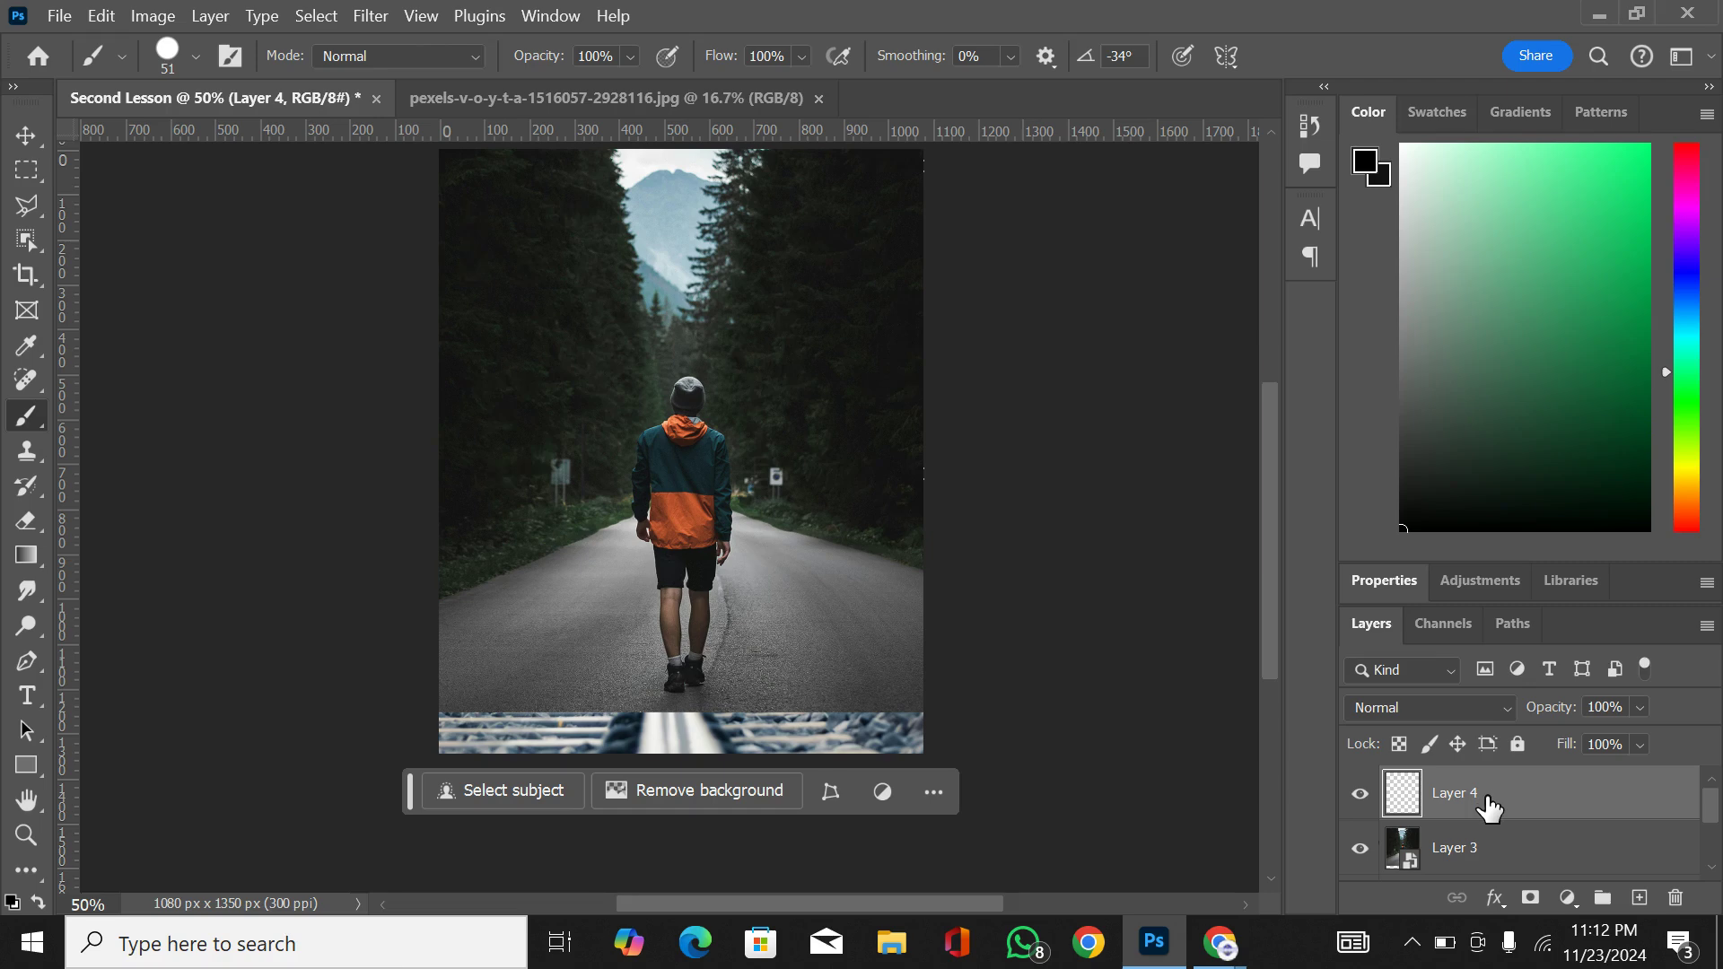
{"action": "left_click_drag", "start_coordinate": [693, 390], "coordinate": [673, 406]}
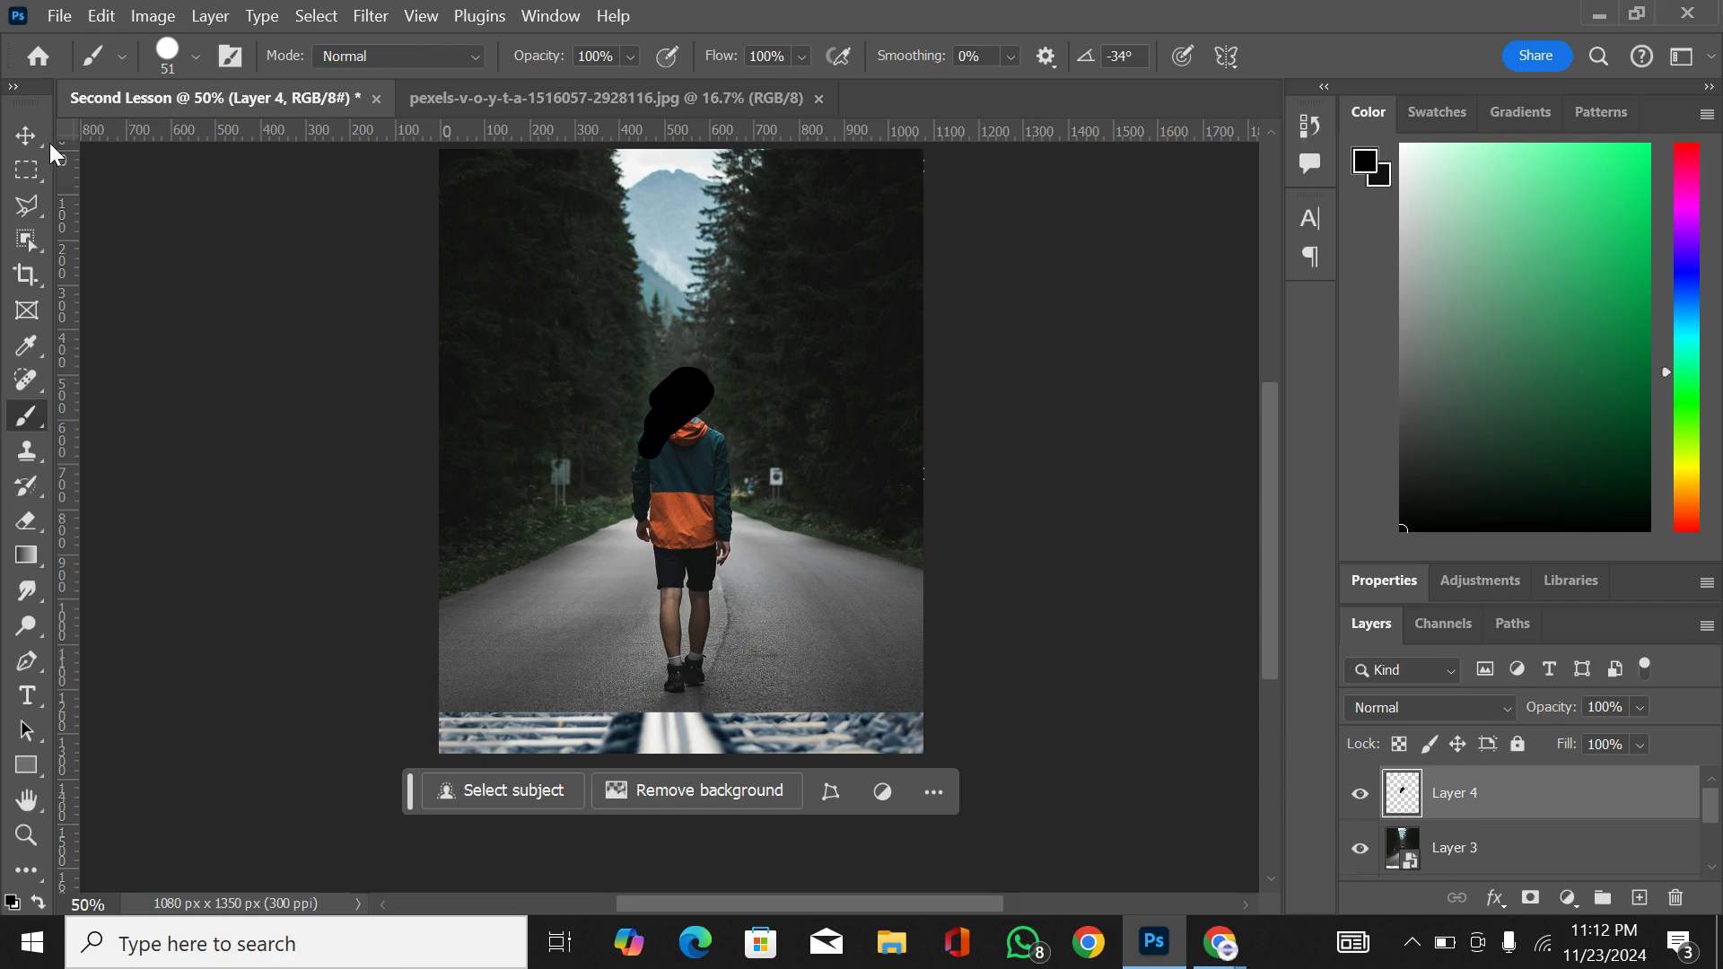
Step: Move the black stroke off the hiker onto the trees beside him, and delete Layer 4
{"action": "left_click", "coordinate": [26, 134]}
{"action": "left_click_drag", "start_coordinate": [687, 432], "coordinate": [553, 390]}
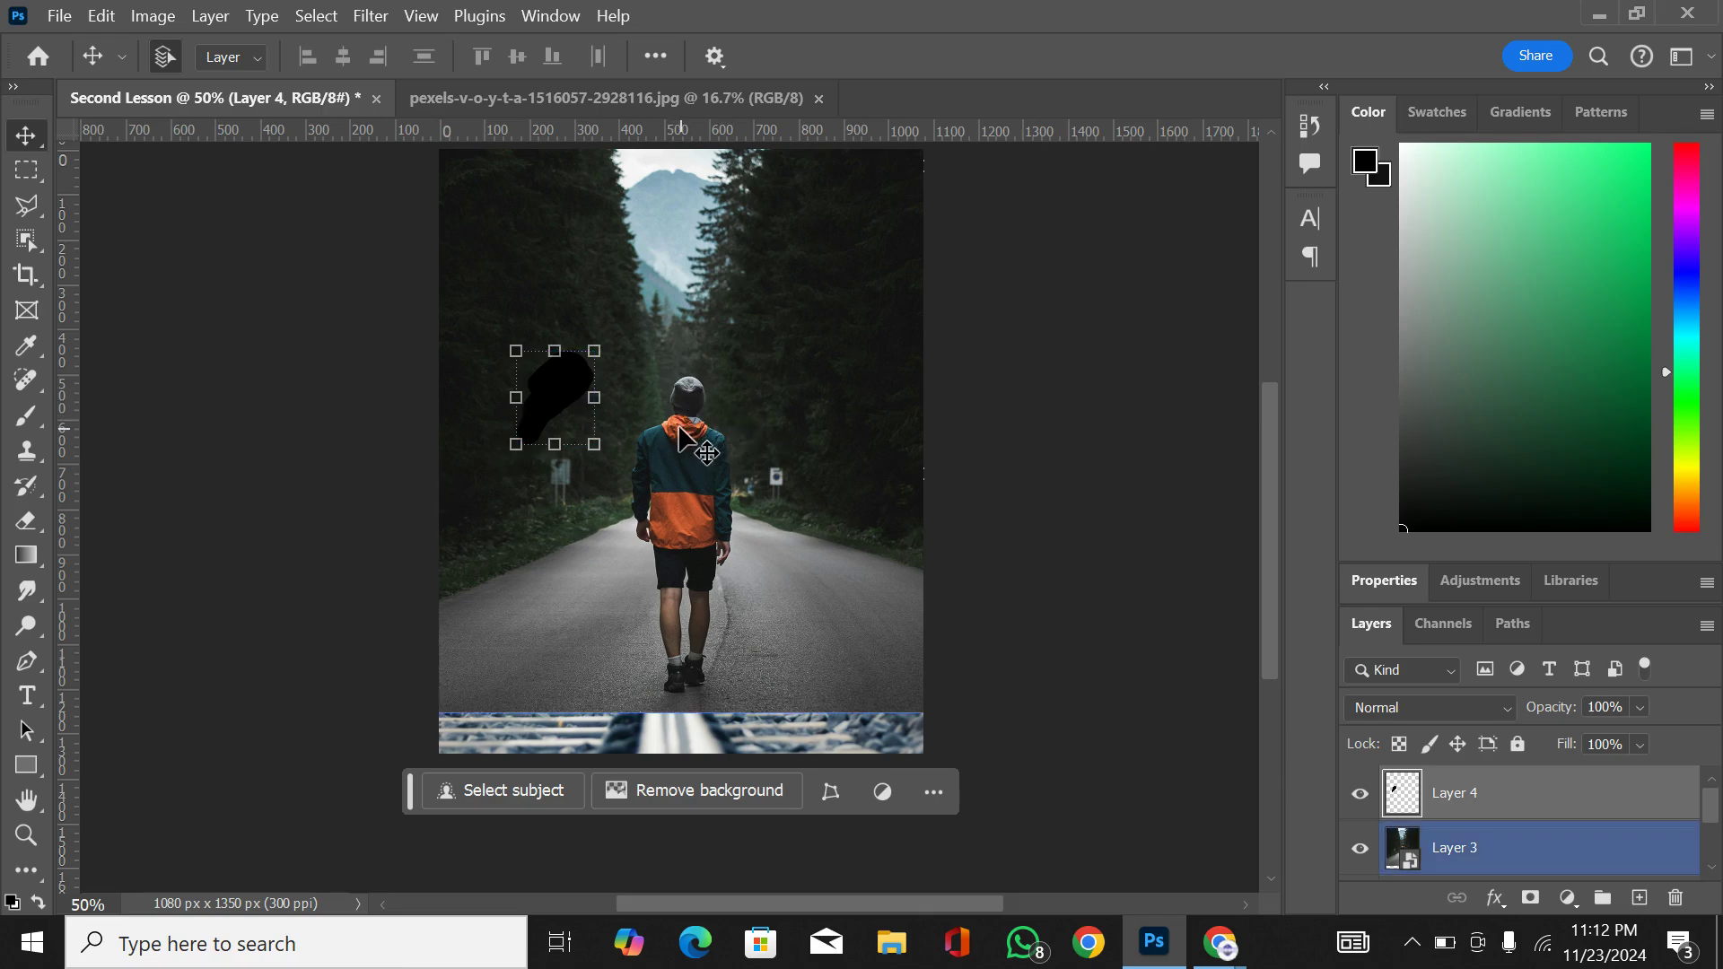
{"action": "key", "text": "Delete"}
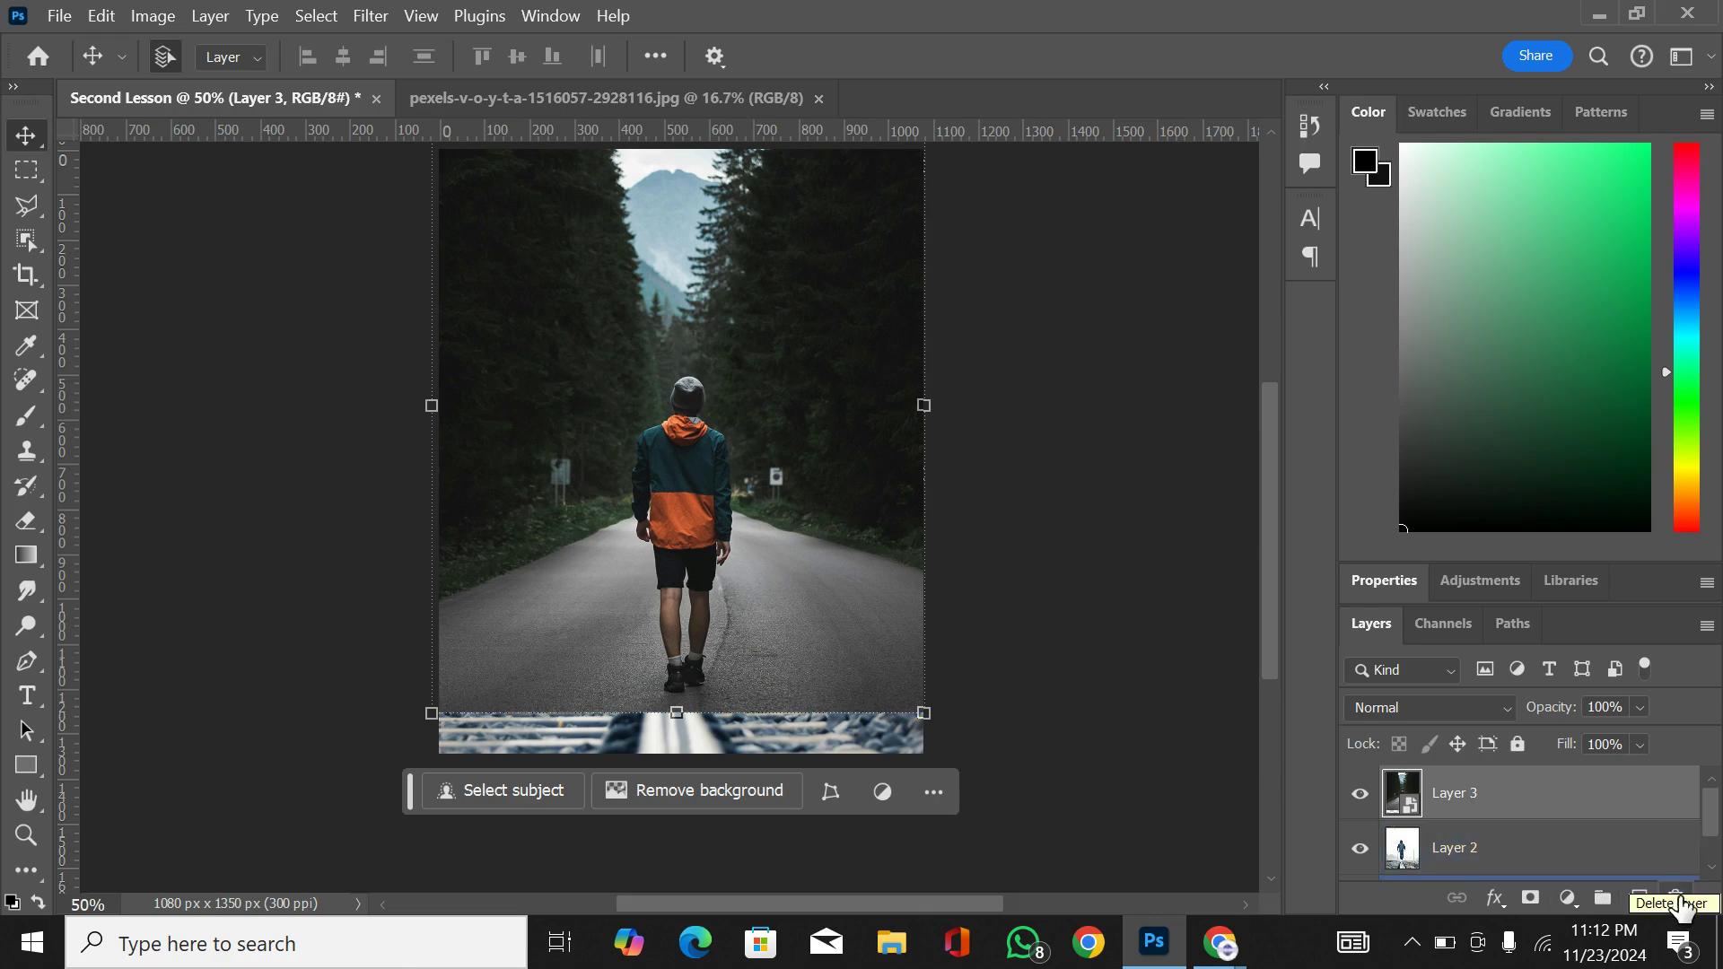
Step: Add a Gradient fill layer above Layer 3, browse the Basics and Blues presets, and keep the linear black-to-transparent gradient at 90° and 100% scale
{"action": "left_click", "coordinate": [1566, 898]}
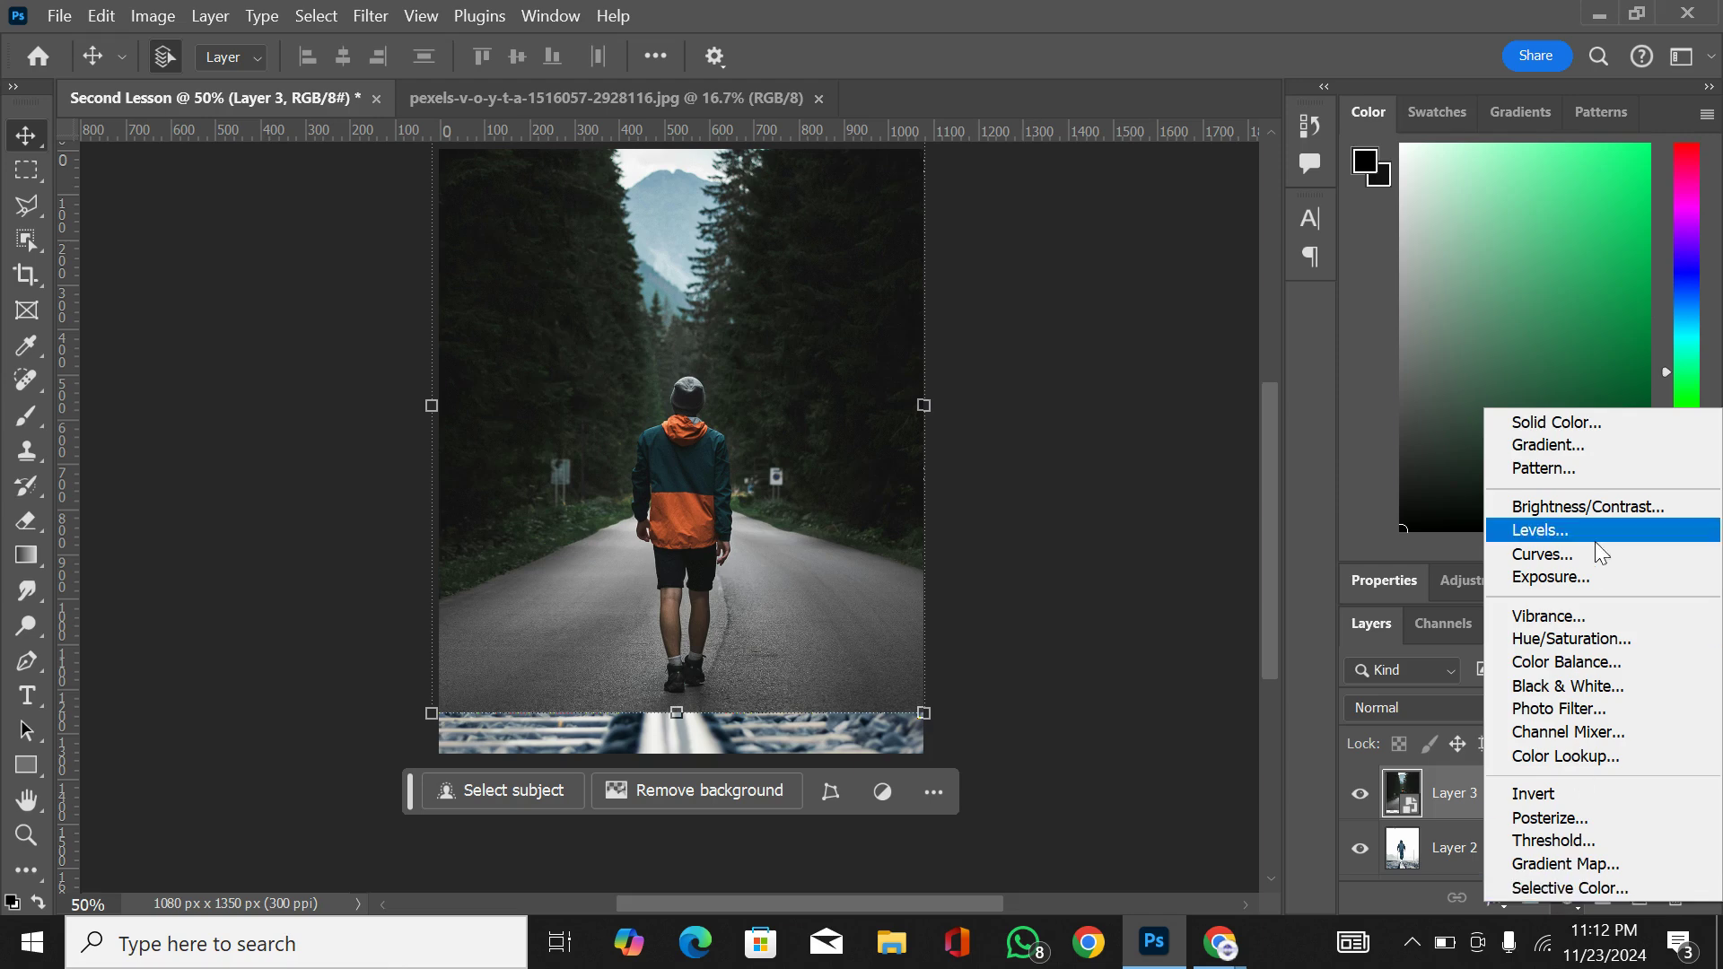
{"action": "left_click", "coordinate": [1597, 445]}
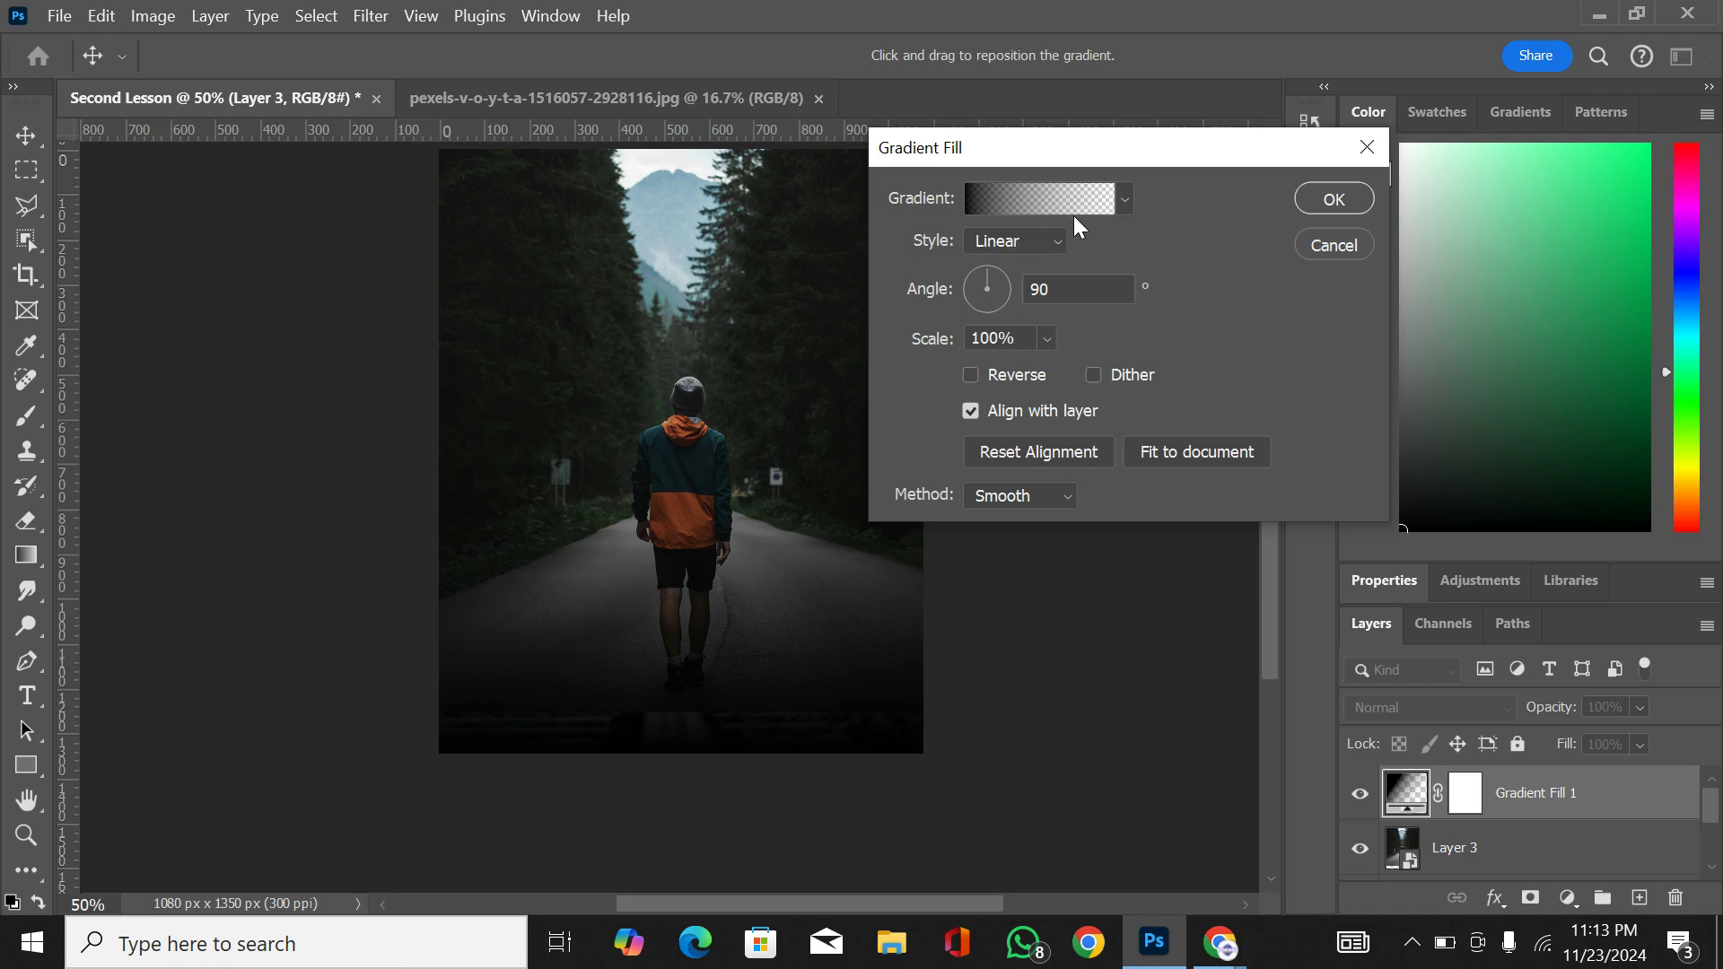
{"action": "left_click", "coordinate": [1123, 201]}
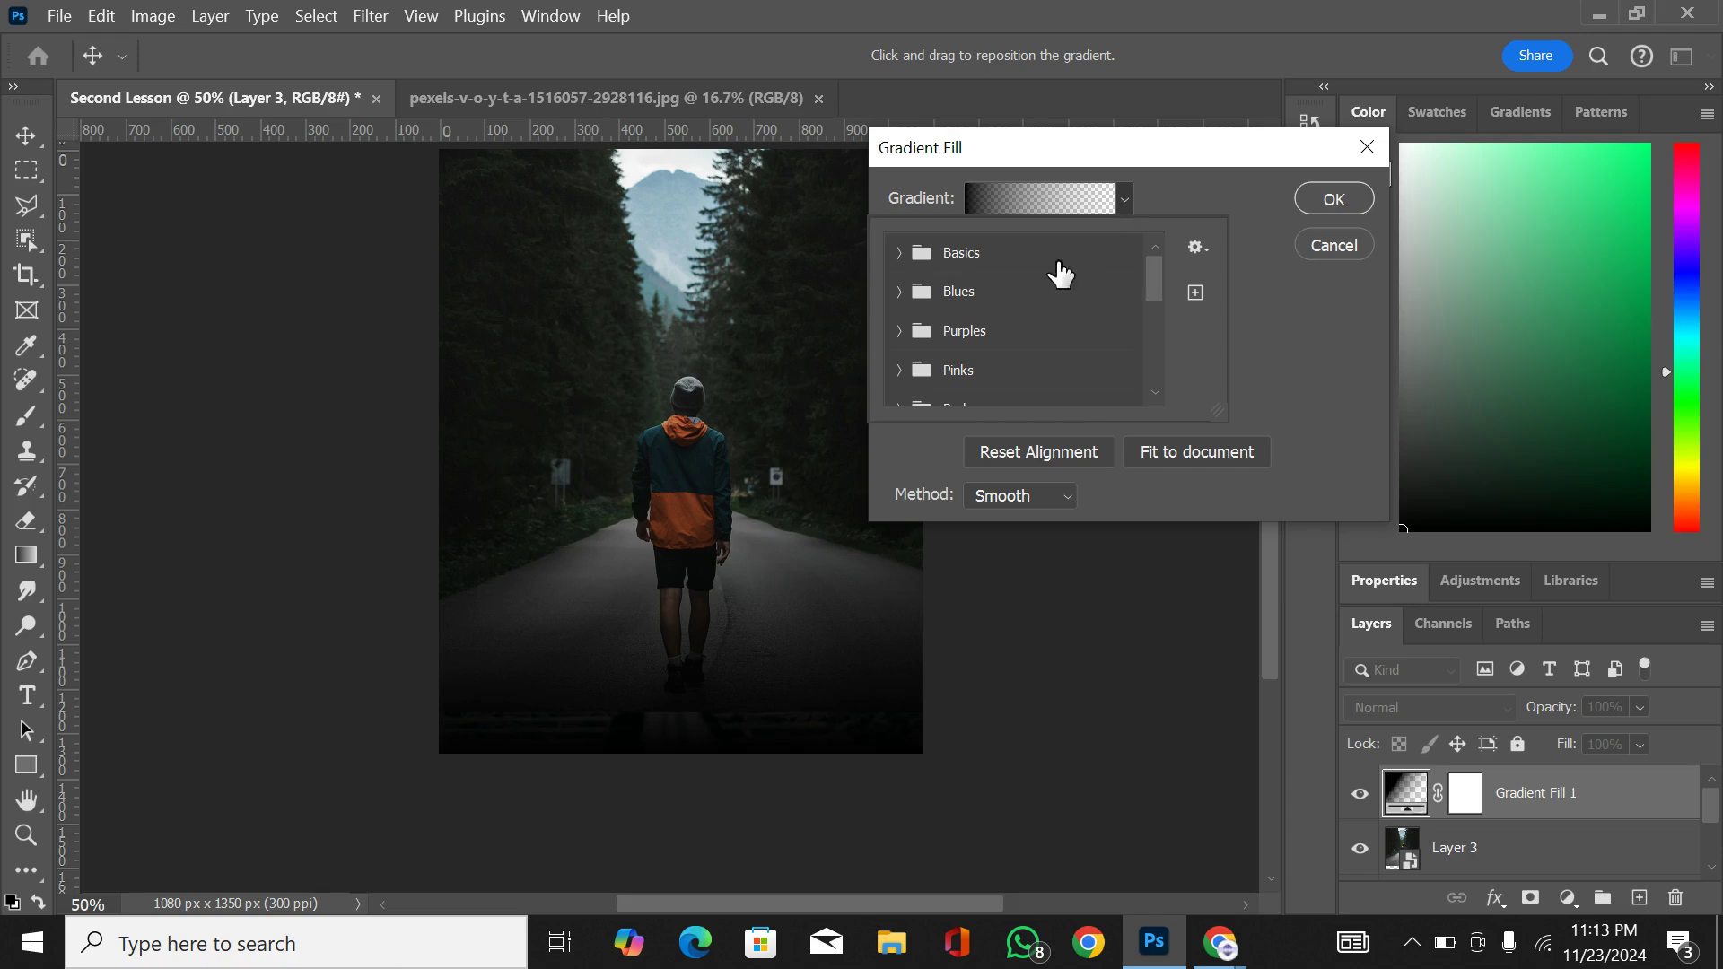
{"action": "left_click", "coordinate": [898, 253]}
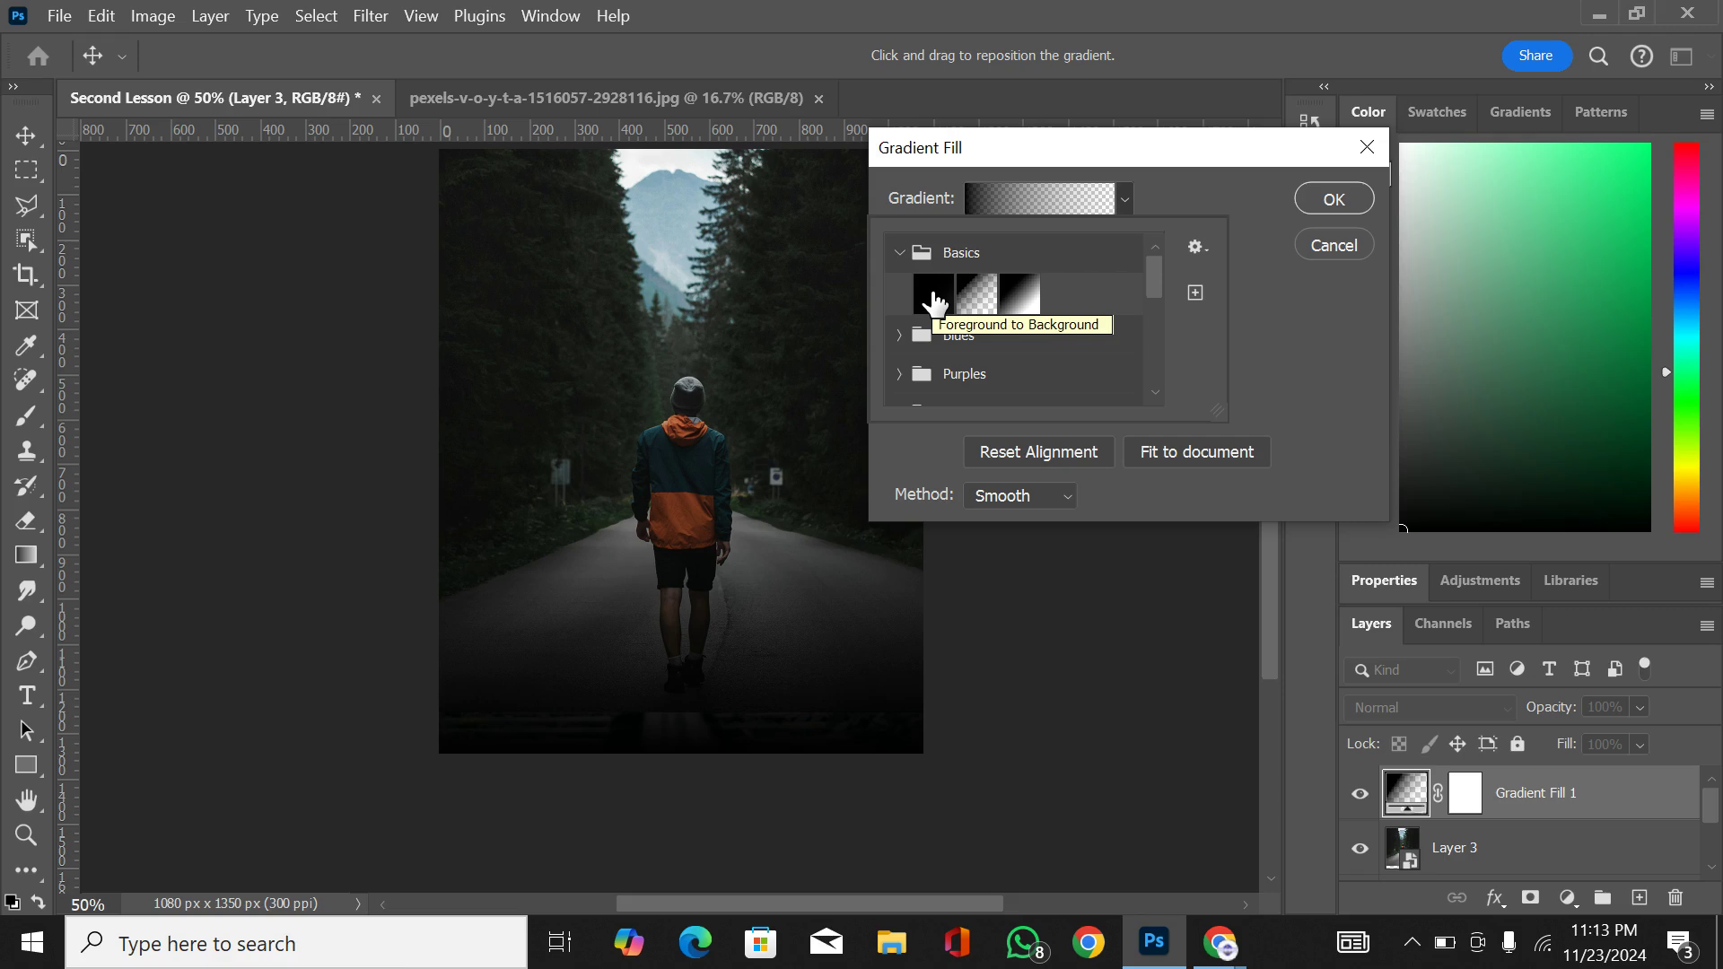
{"action": "left_click", "coordinate": [898, 254]}
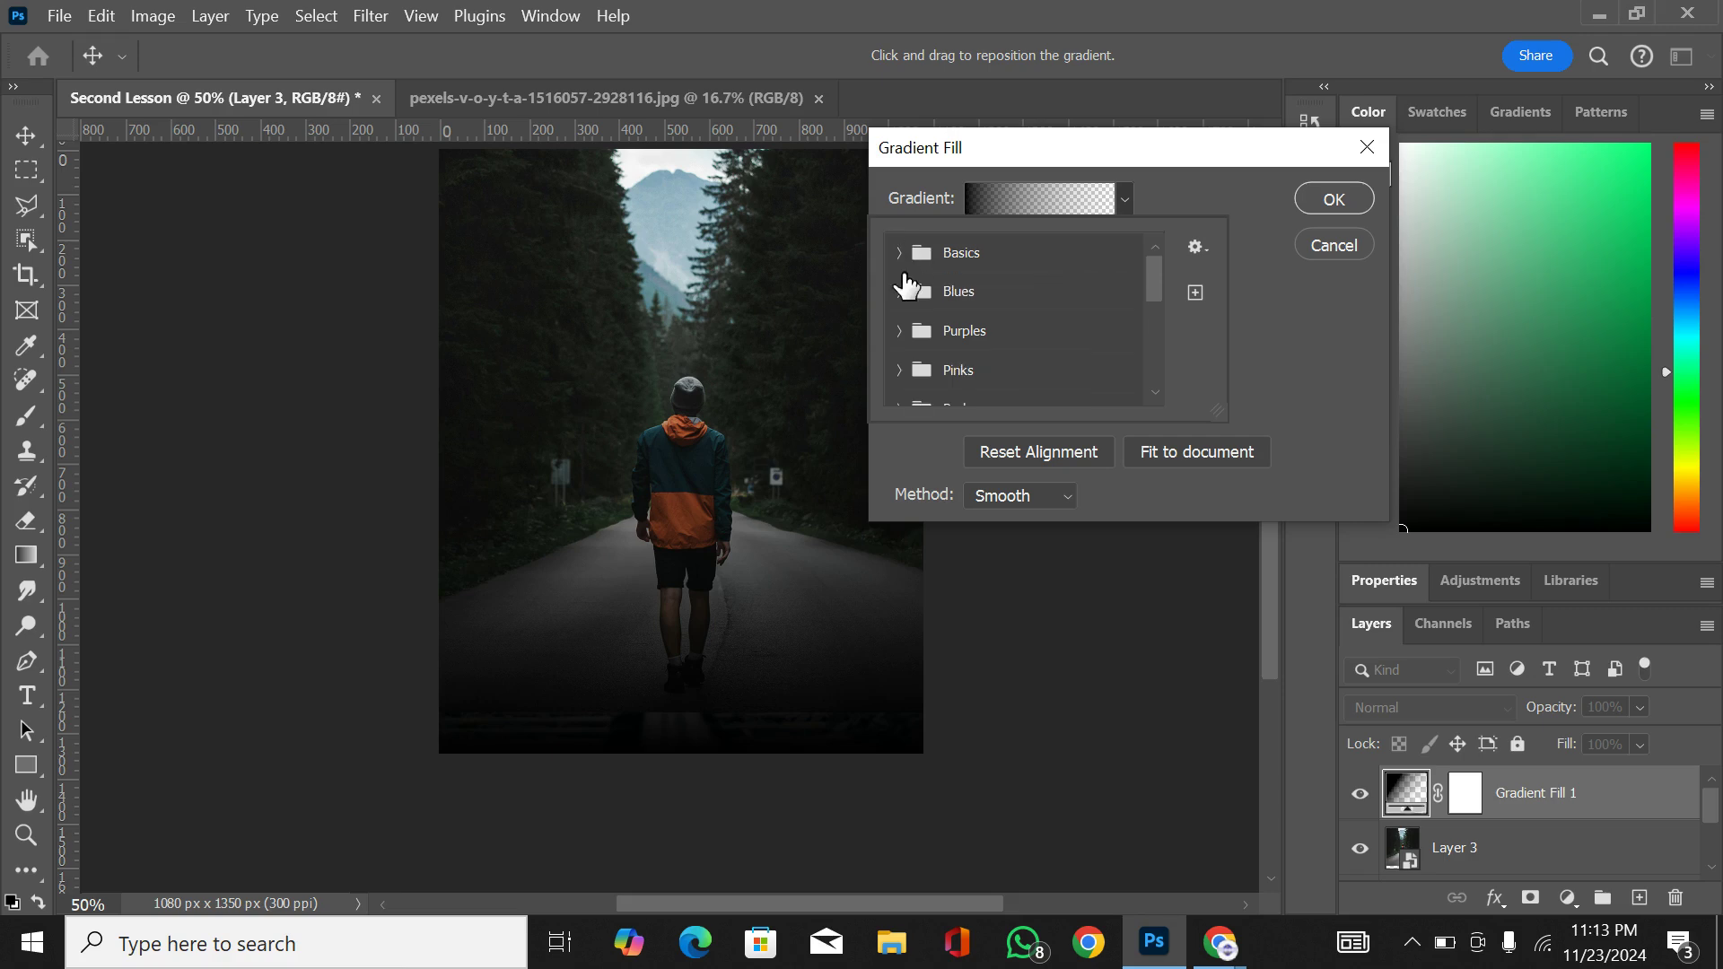
{"action": "left_click", "coordinate": [901, 291]}
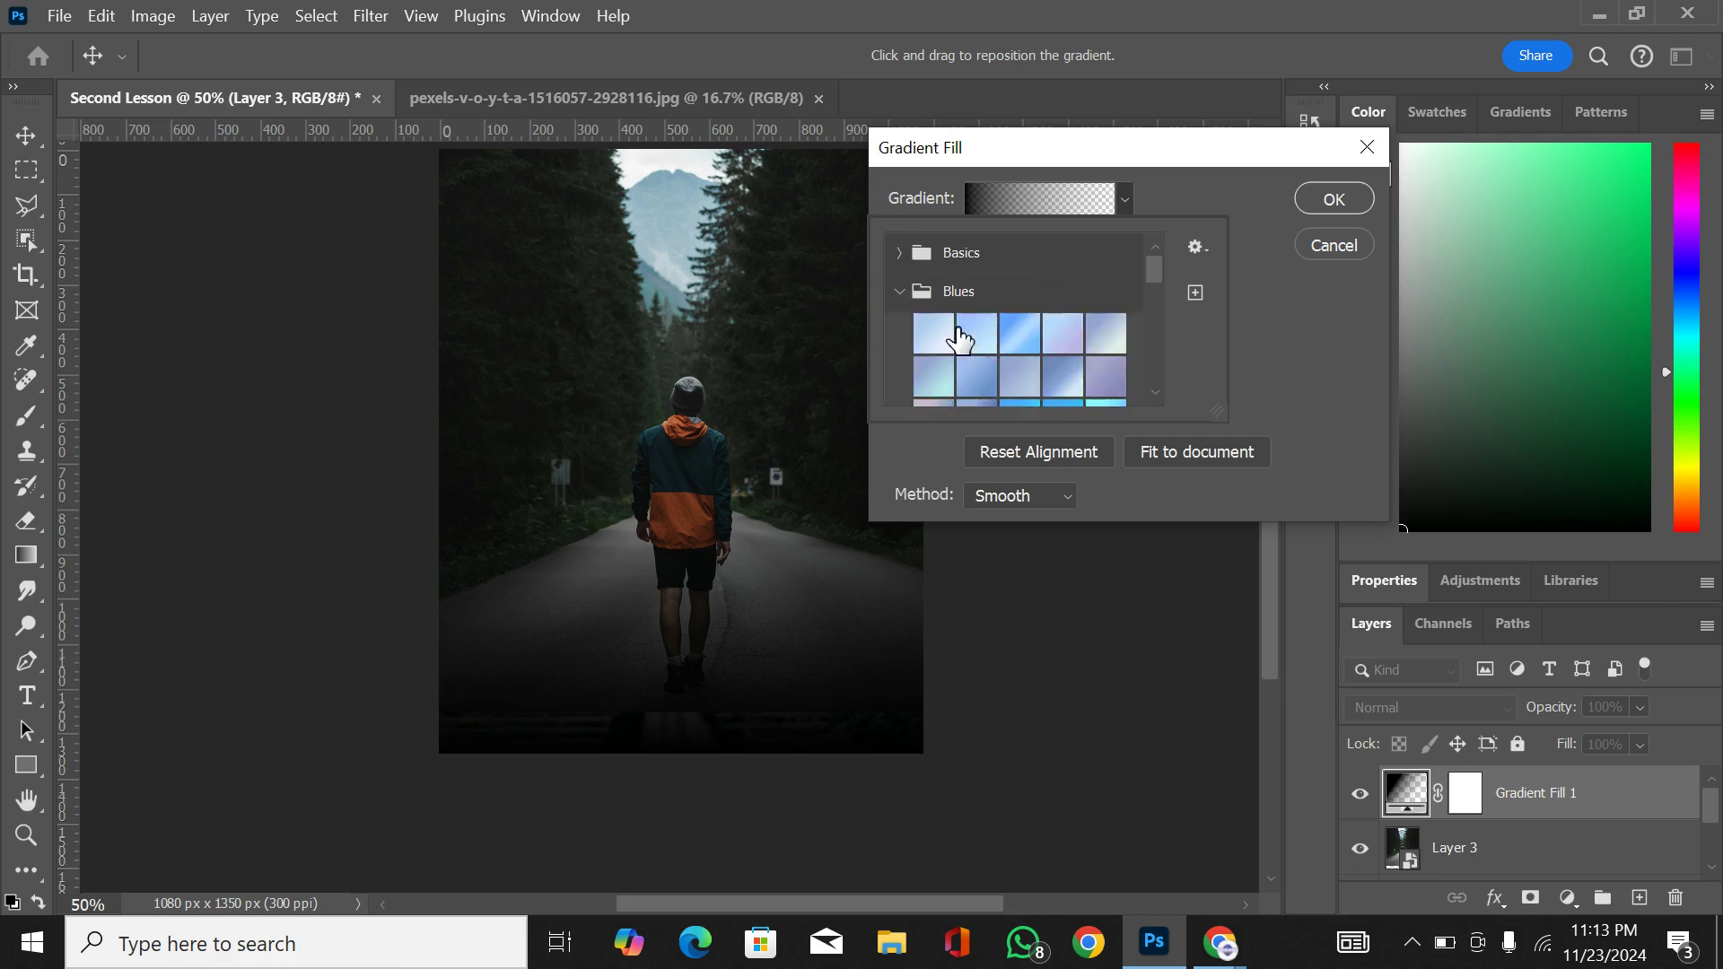
{"action": "left_click", "coordinate": [898, 291]}
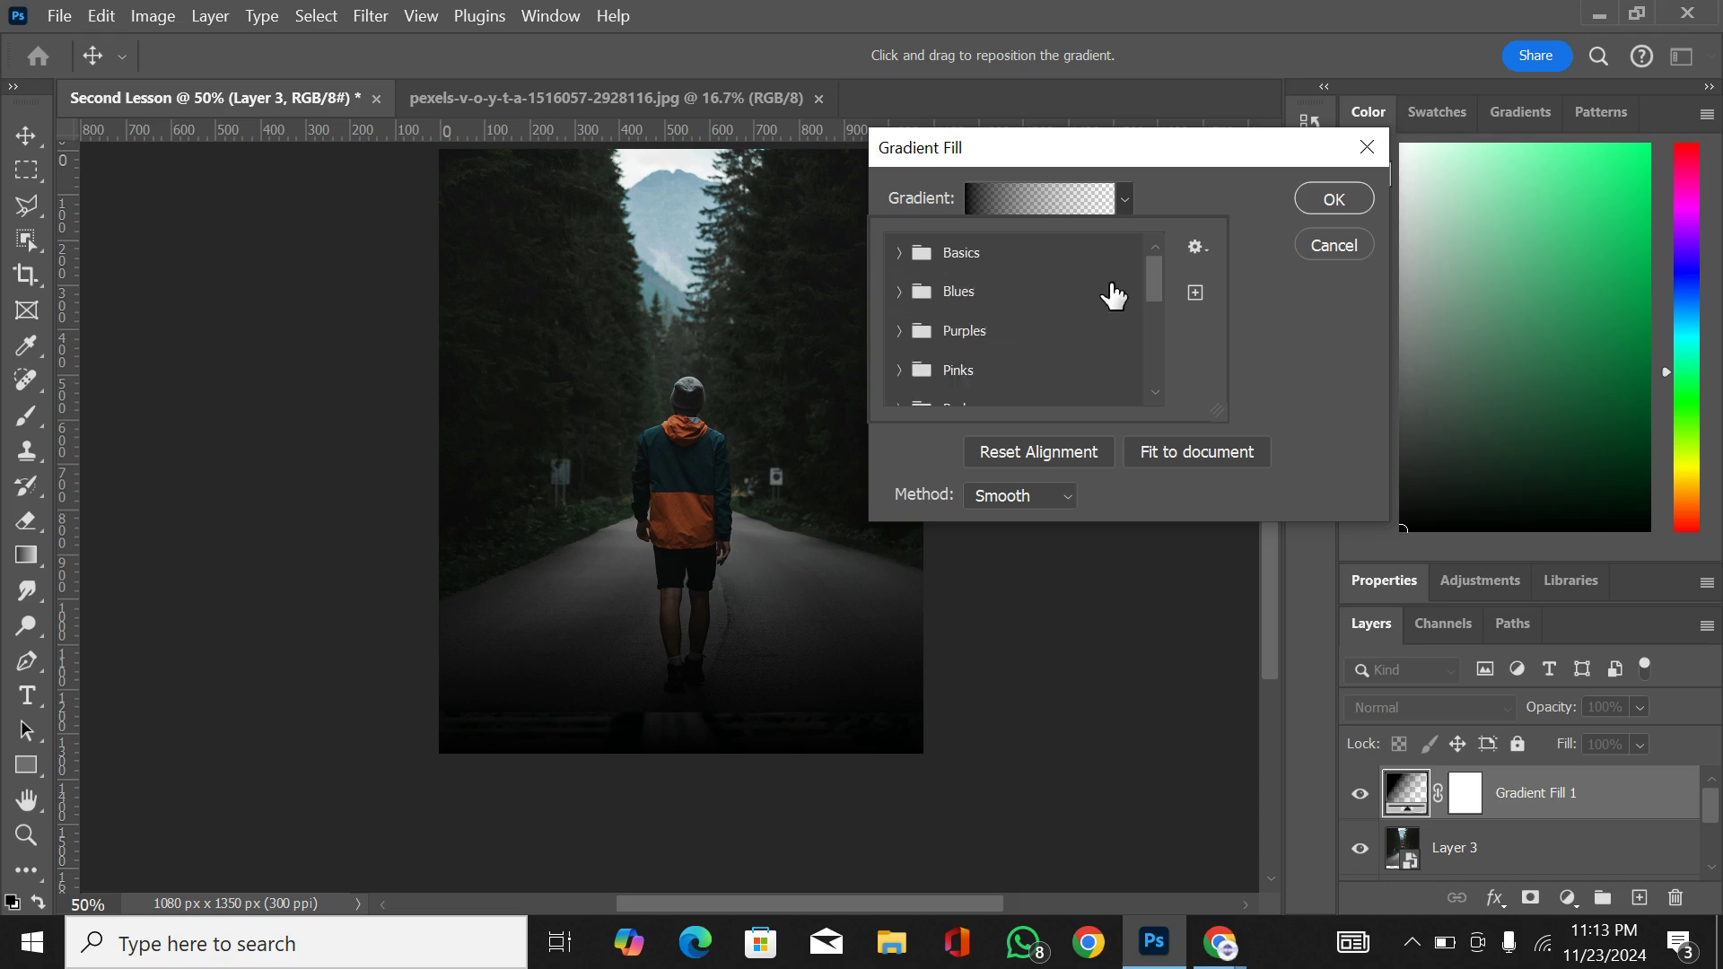
{"action": "left_click", "coordinate": [1217, 179]}
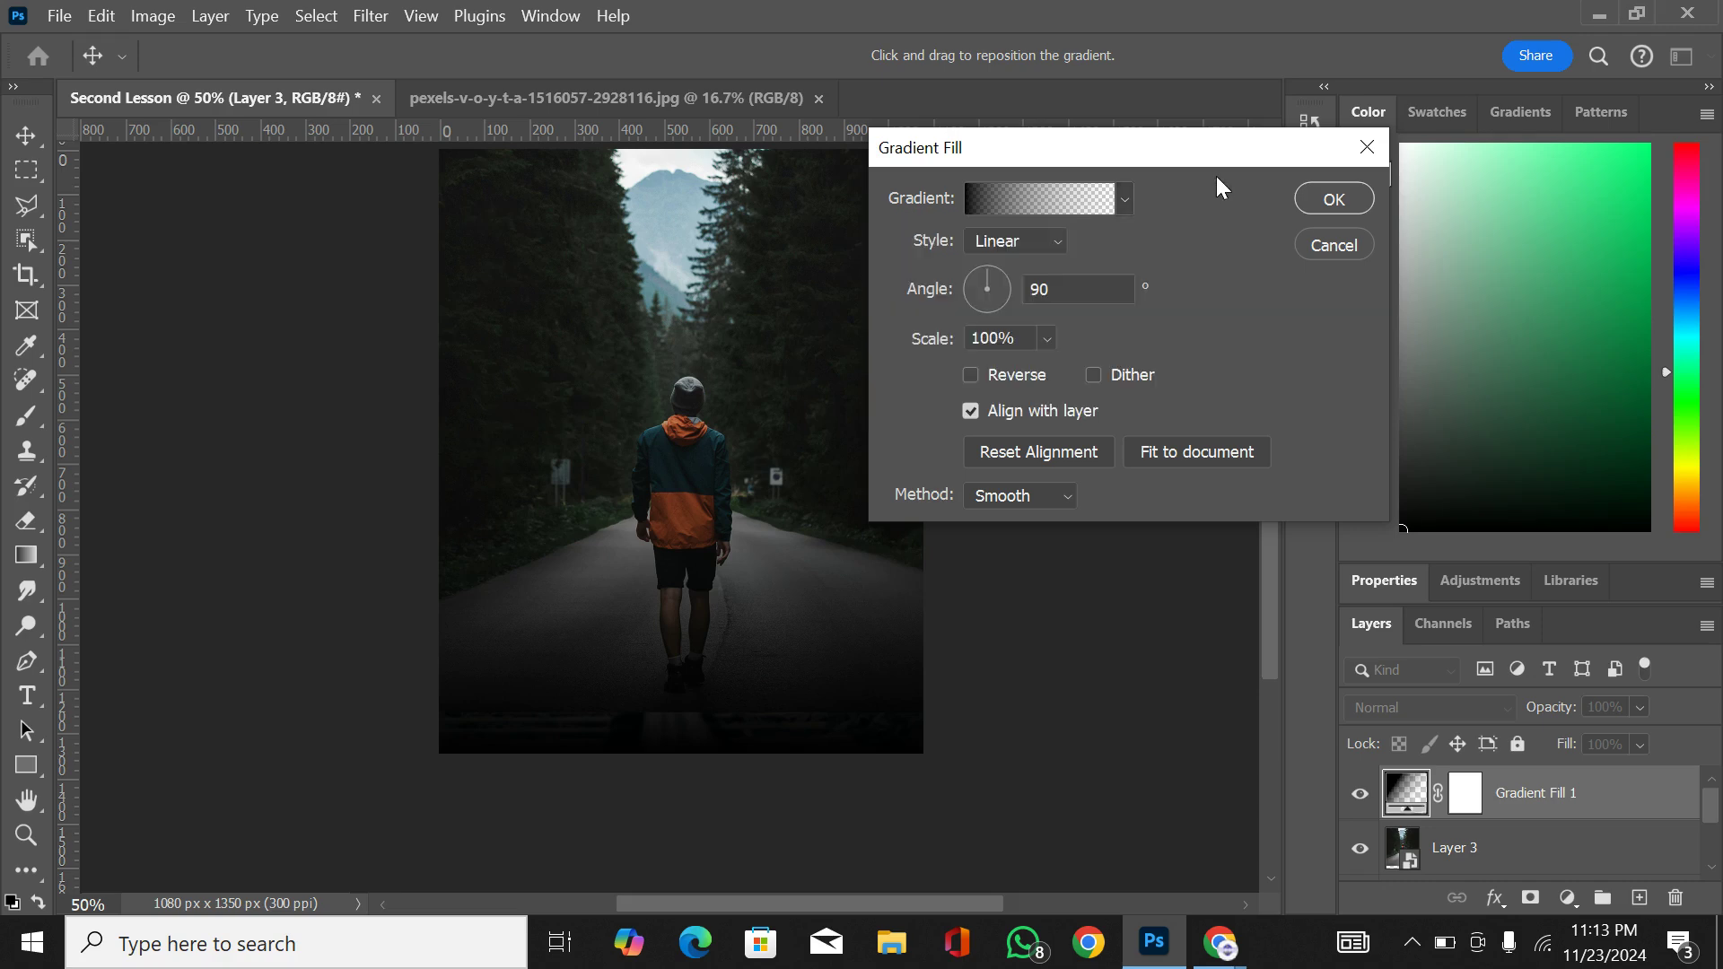
{"action": "left_click", "coordinate": [1334, 201]}
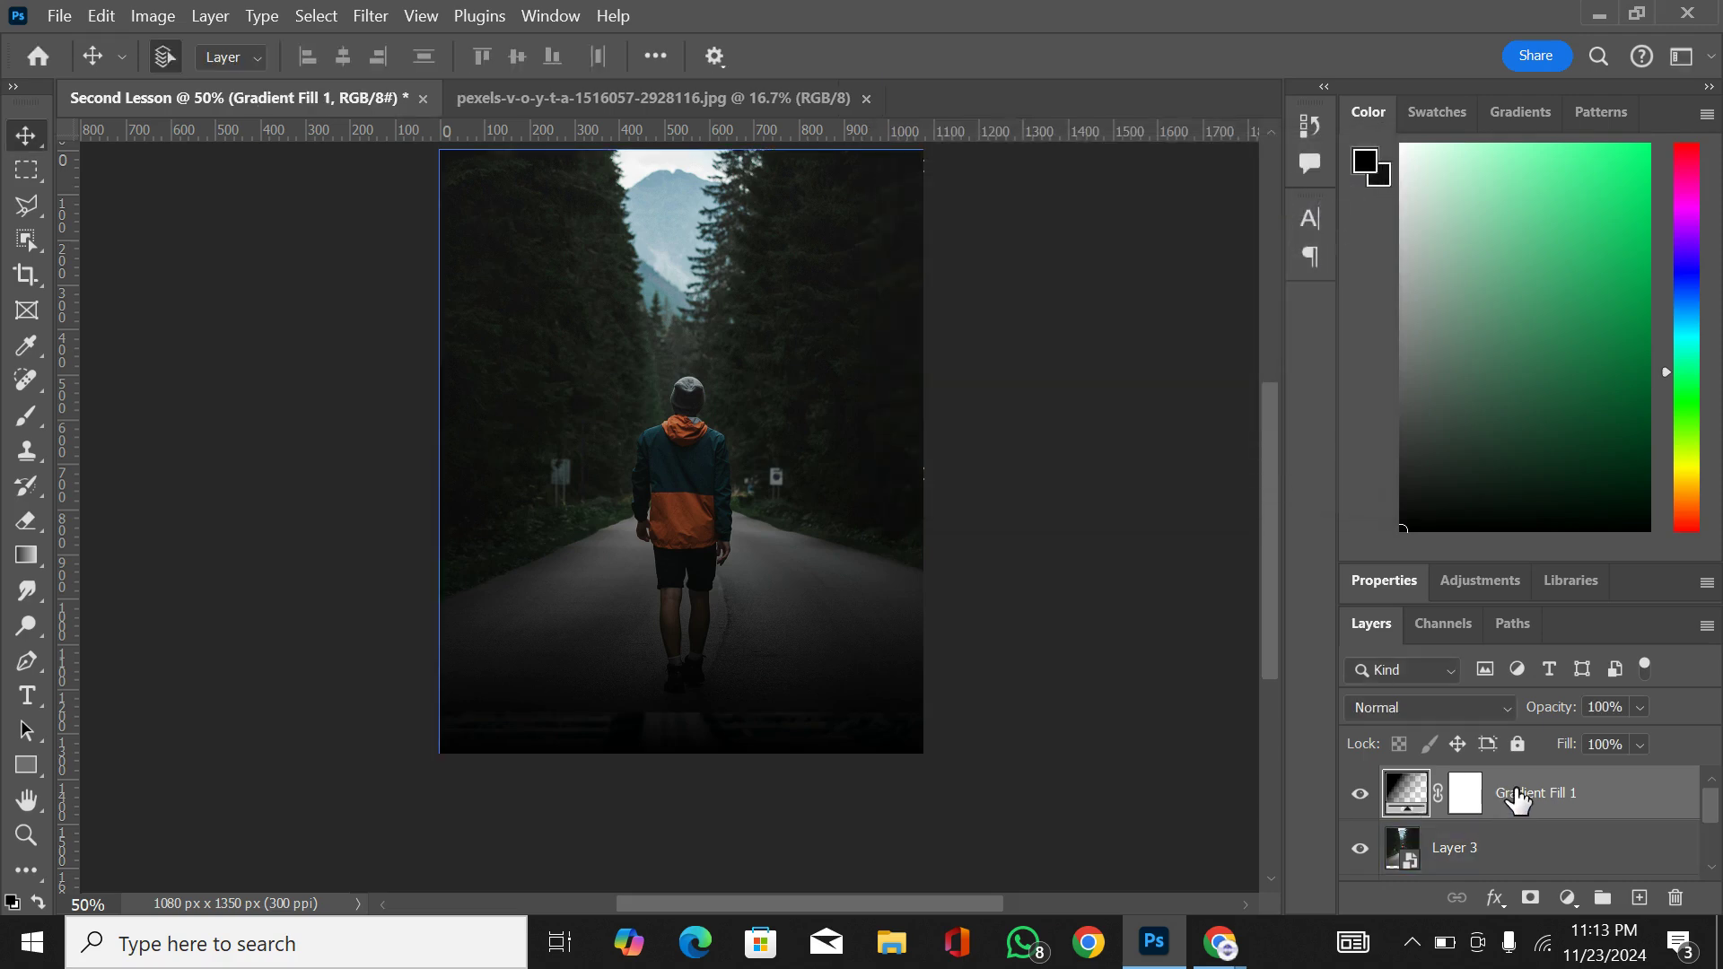
Step: Delete the gradient fill layer and undo the deletion
{"action": "left_click_drag", "start_coordinate": [1519, 799], "coordinate": [1676, 905]}
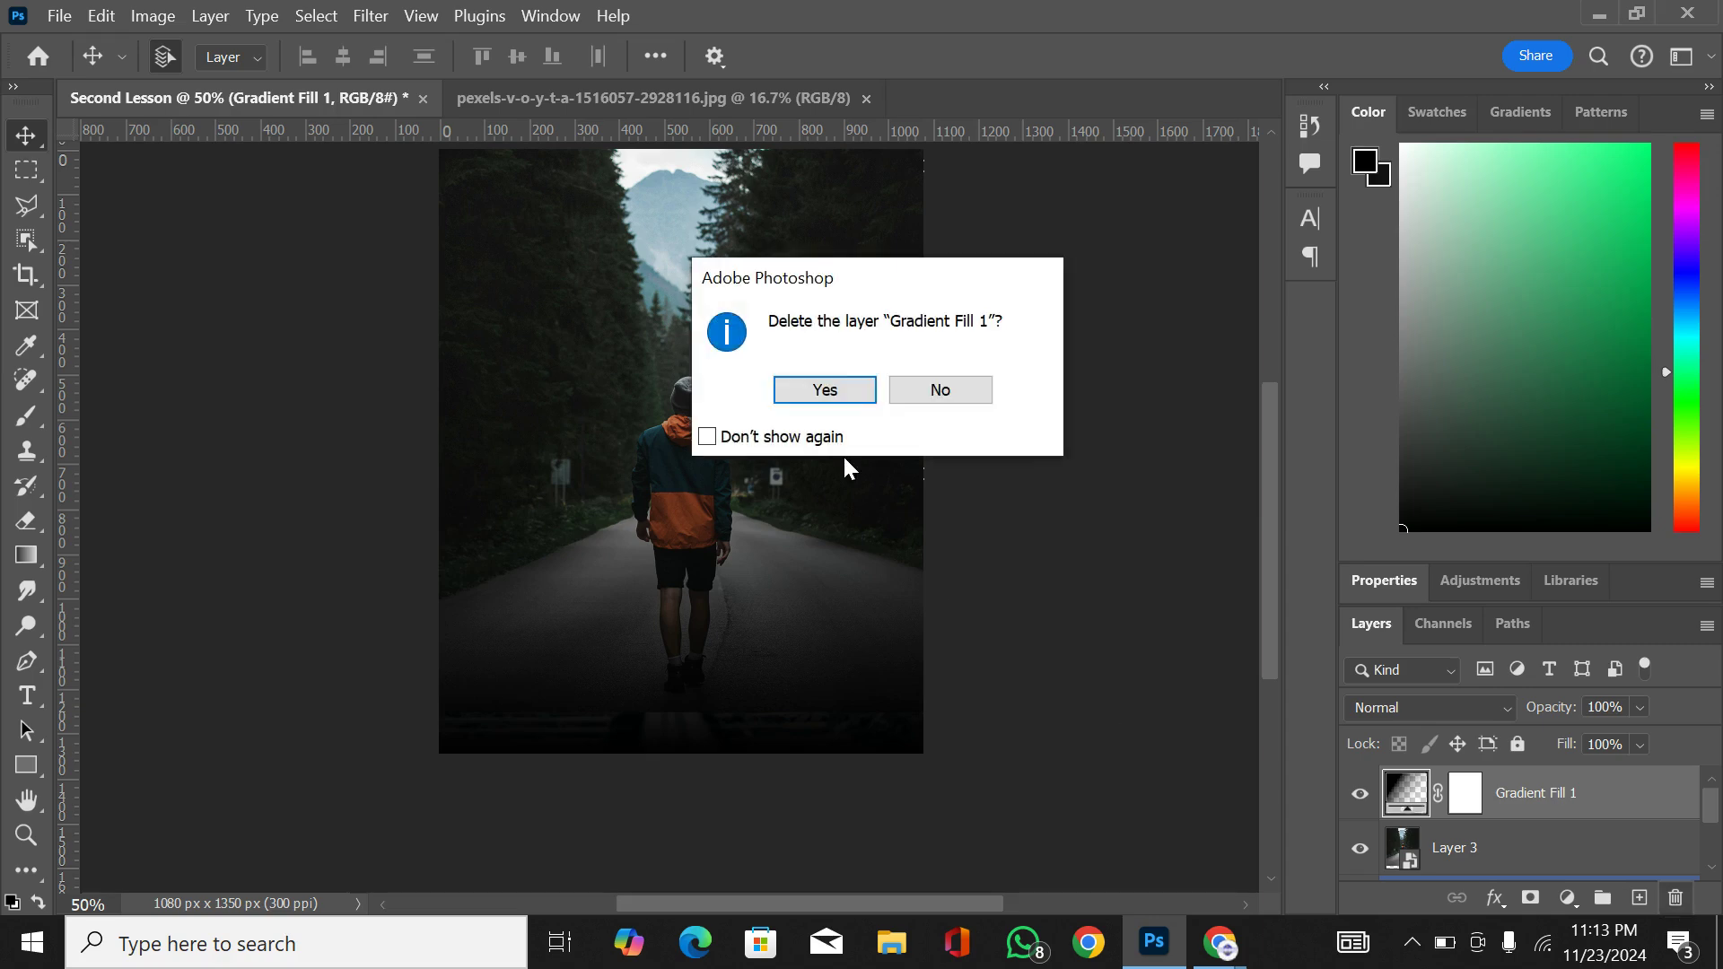
{"action": "left_click", "coordinate": [846, 393]}
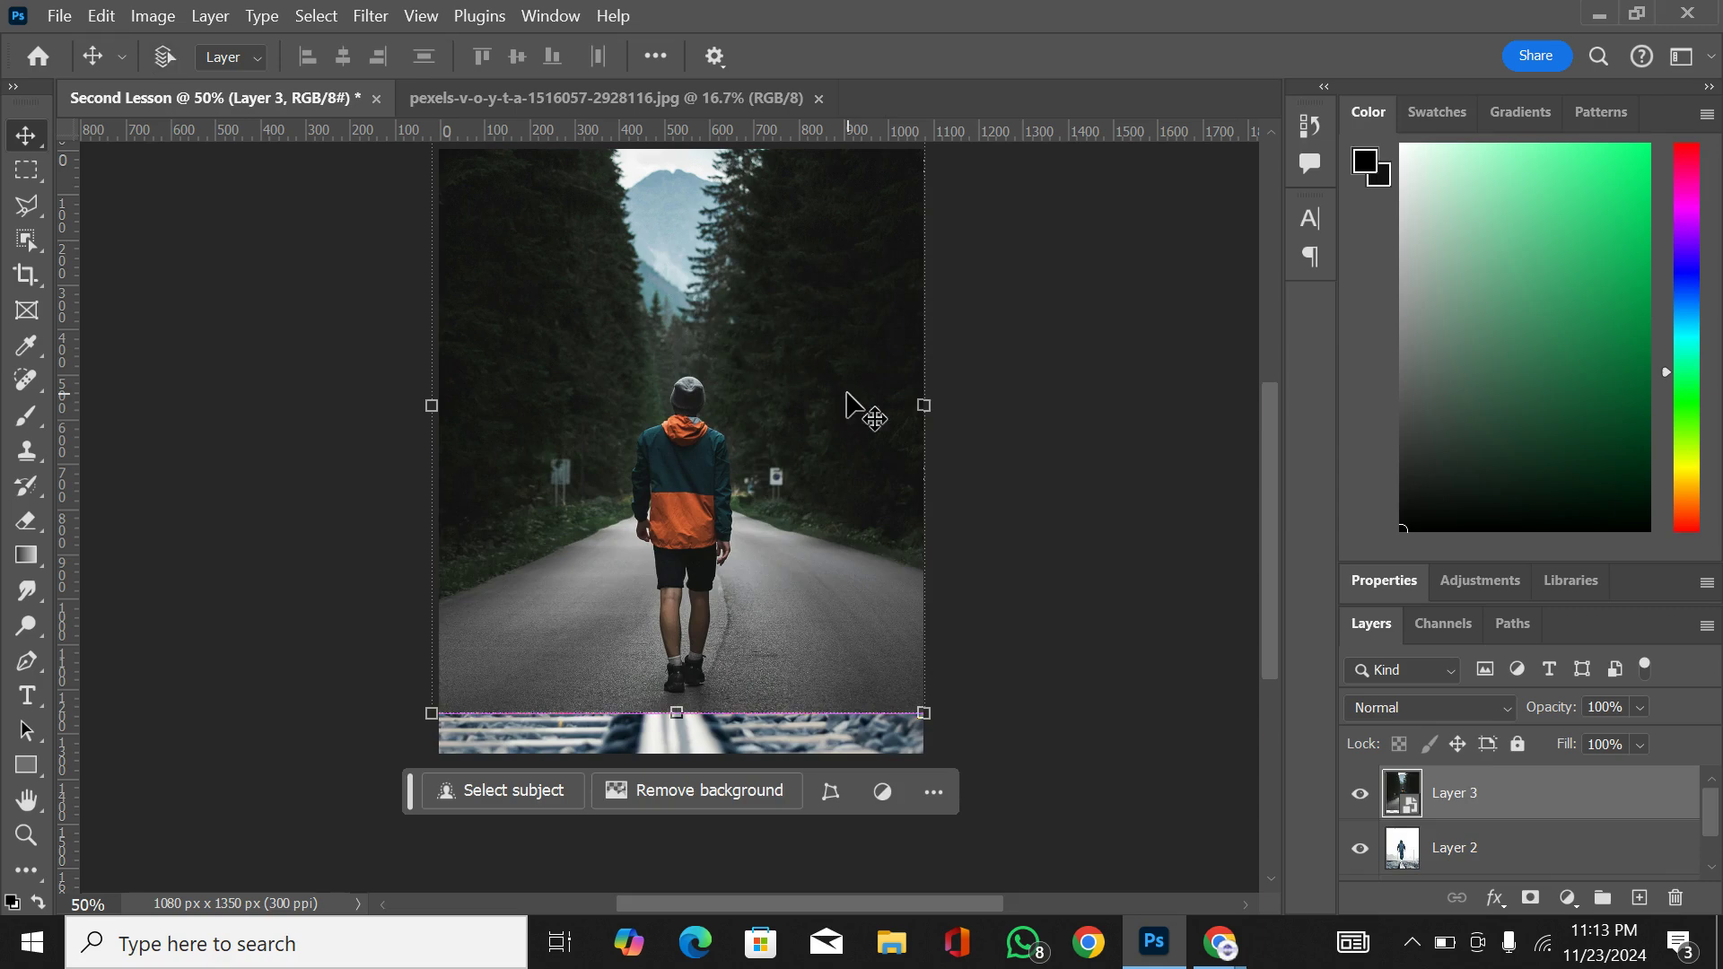
{"action": "key", "text": "ctrl+z"}
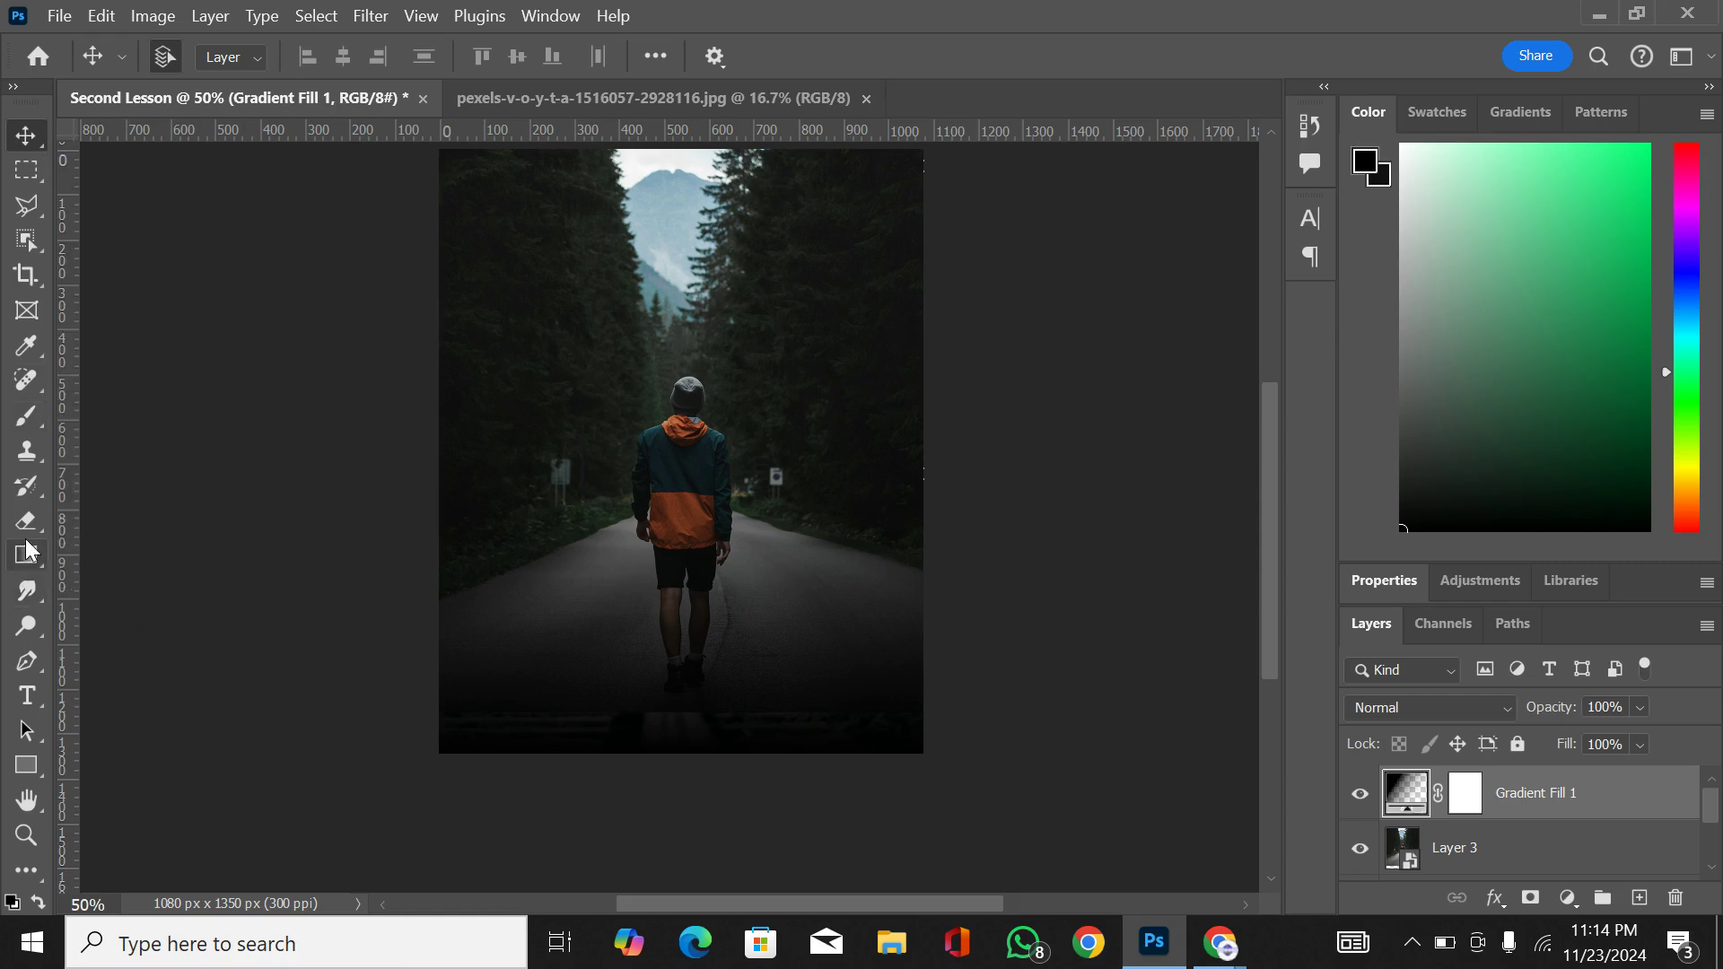
Step: Draw a closed four-point Pen path over the mountain above the hiker's head and convert it to a shape layer
{"action": "mouse_move", "coordinate": [27, 590]}
{"action": "mouse_move", "coordinate": [27, 626]}
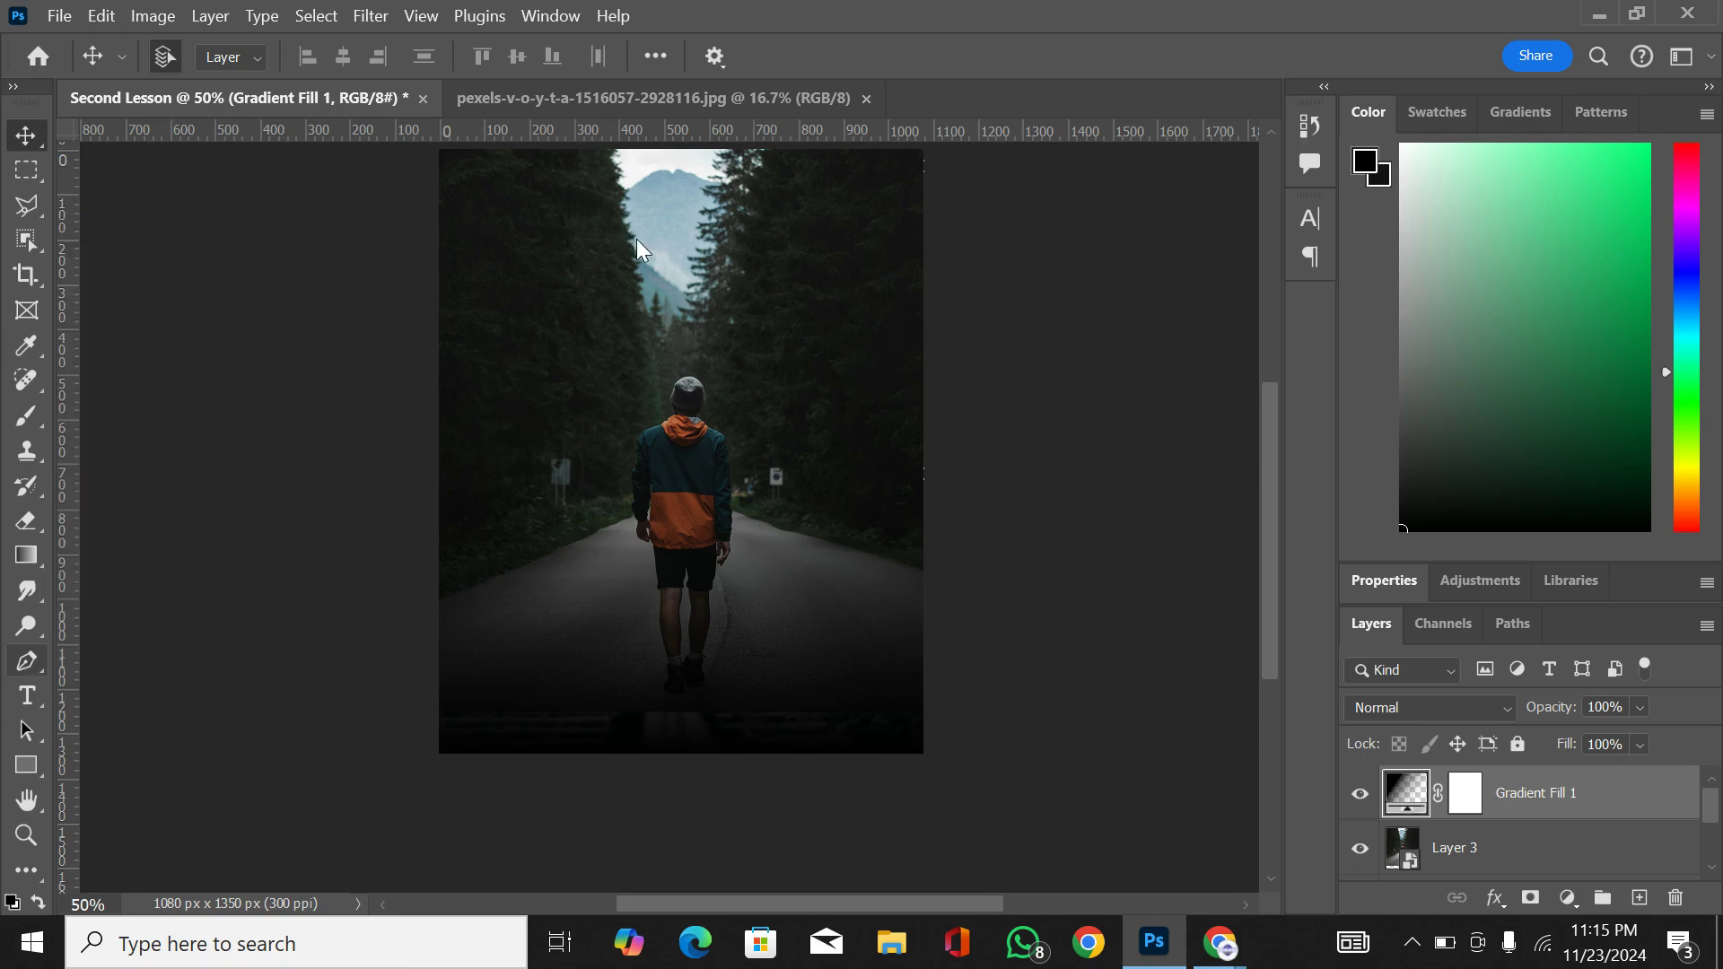
{"action": "key", "text": "p"}
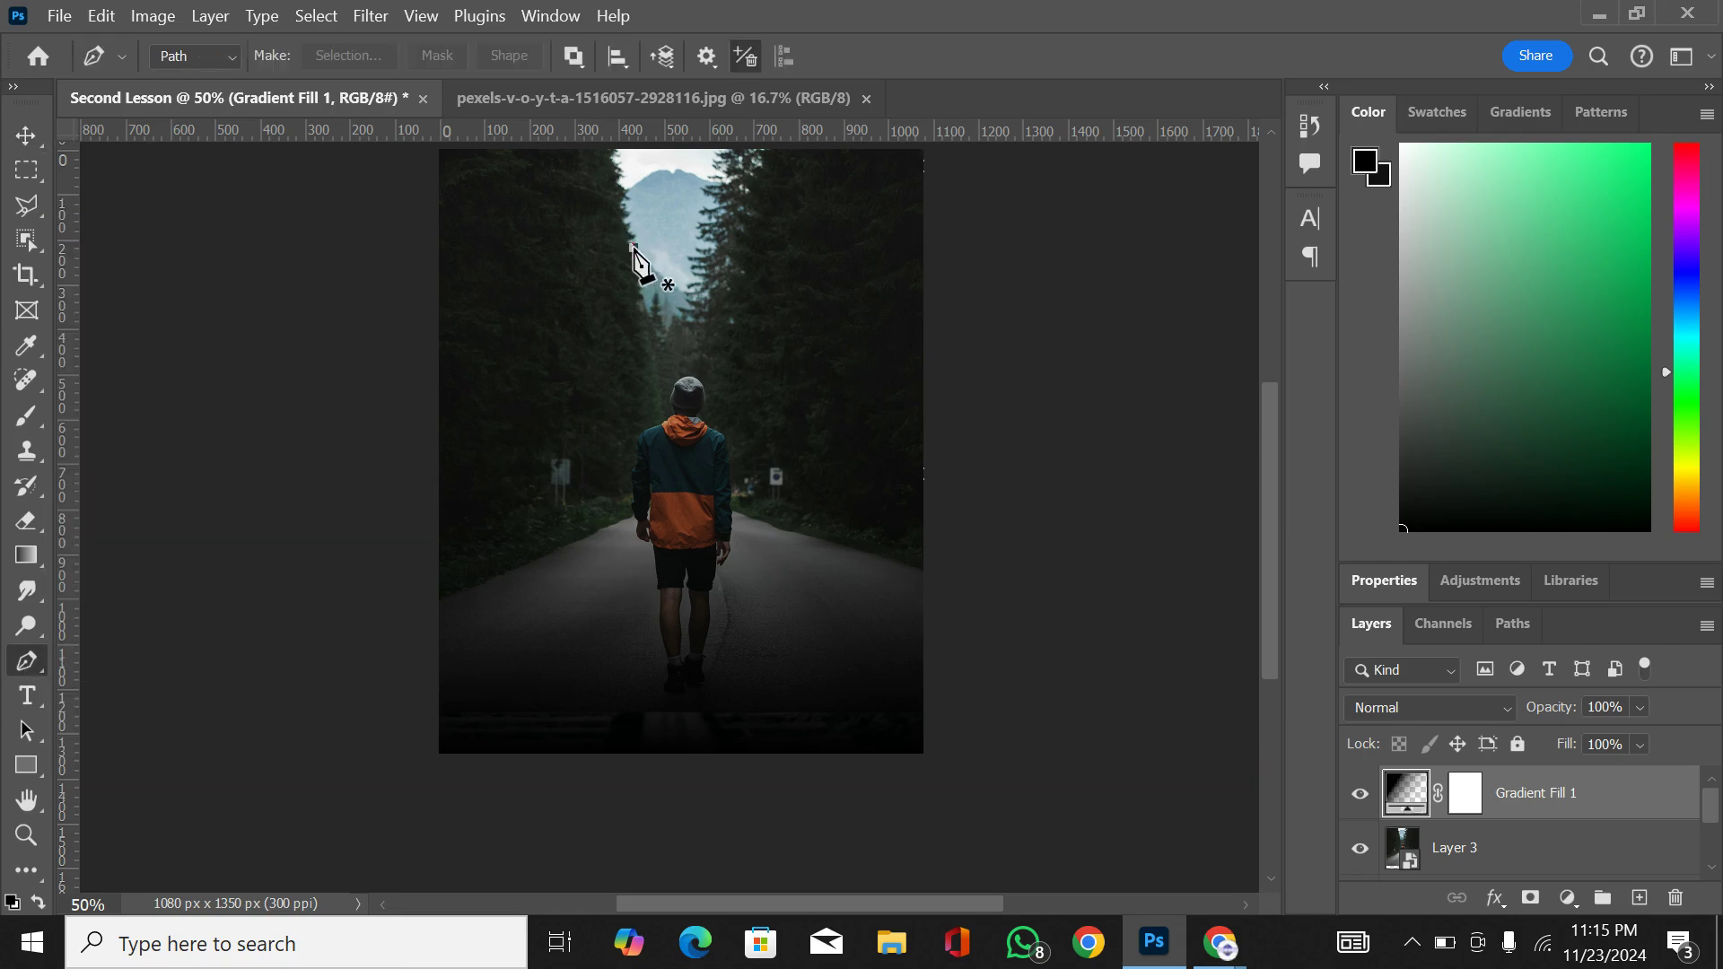
{"action": "left_click", "coordinate": [633, 247]}
{"action": "left_click", "coordinate": [739, 257]}
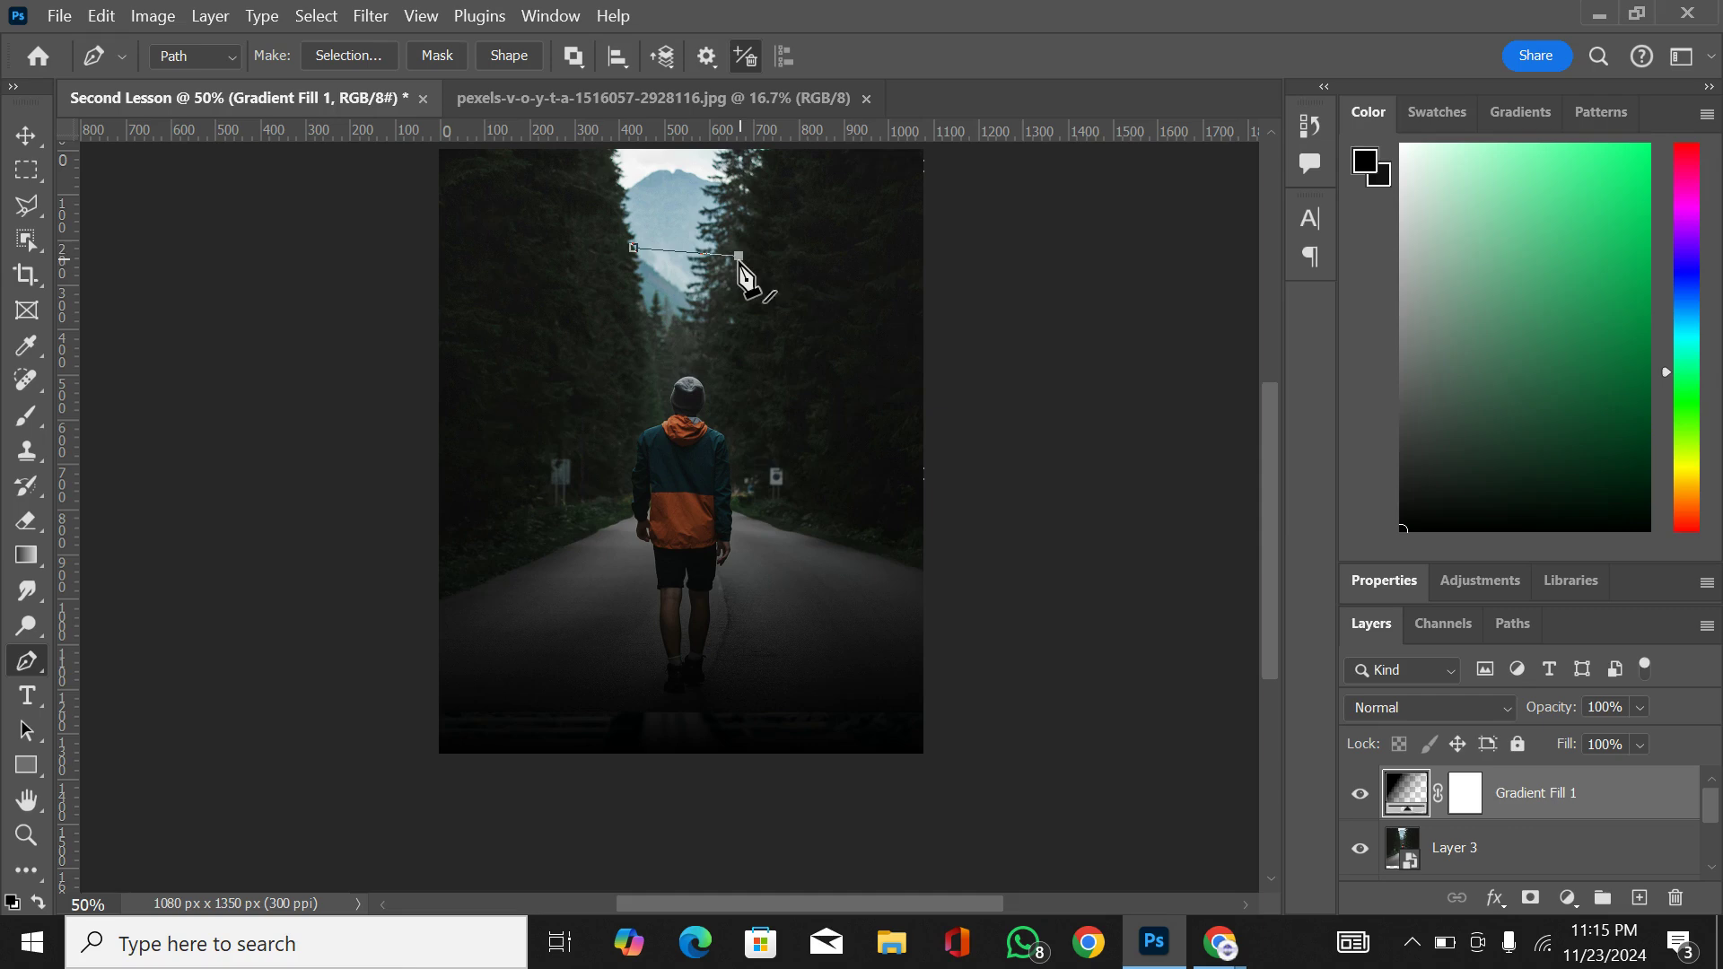
{"action": "left_click", "coordinate": [736, 328]}
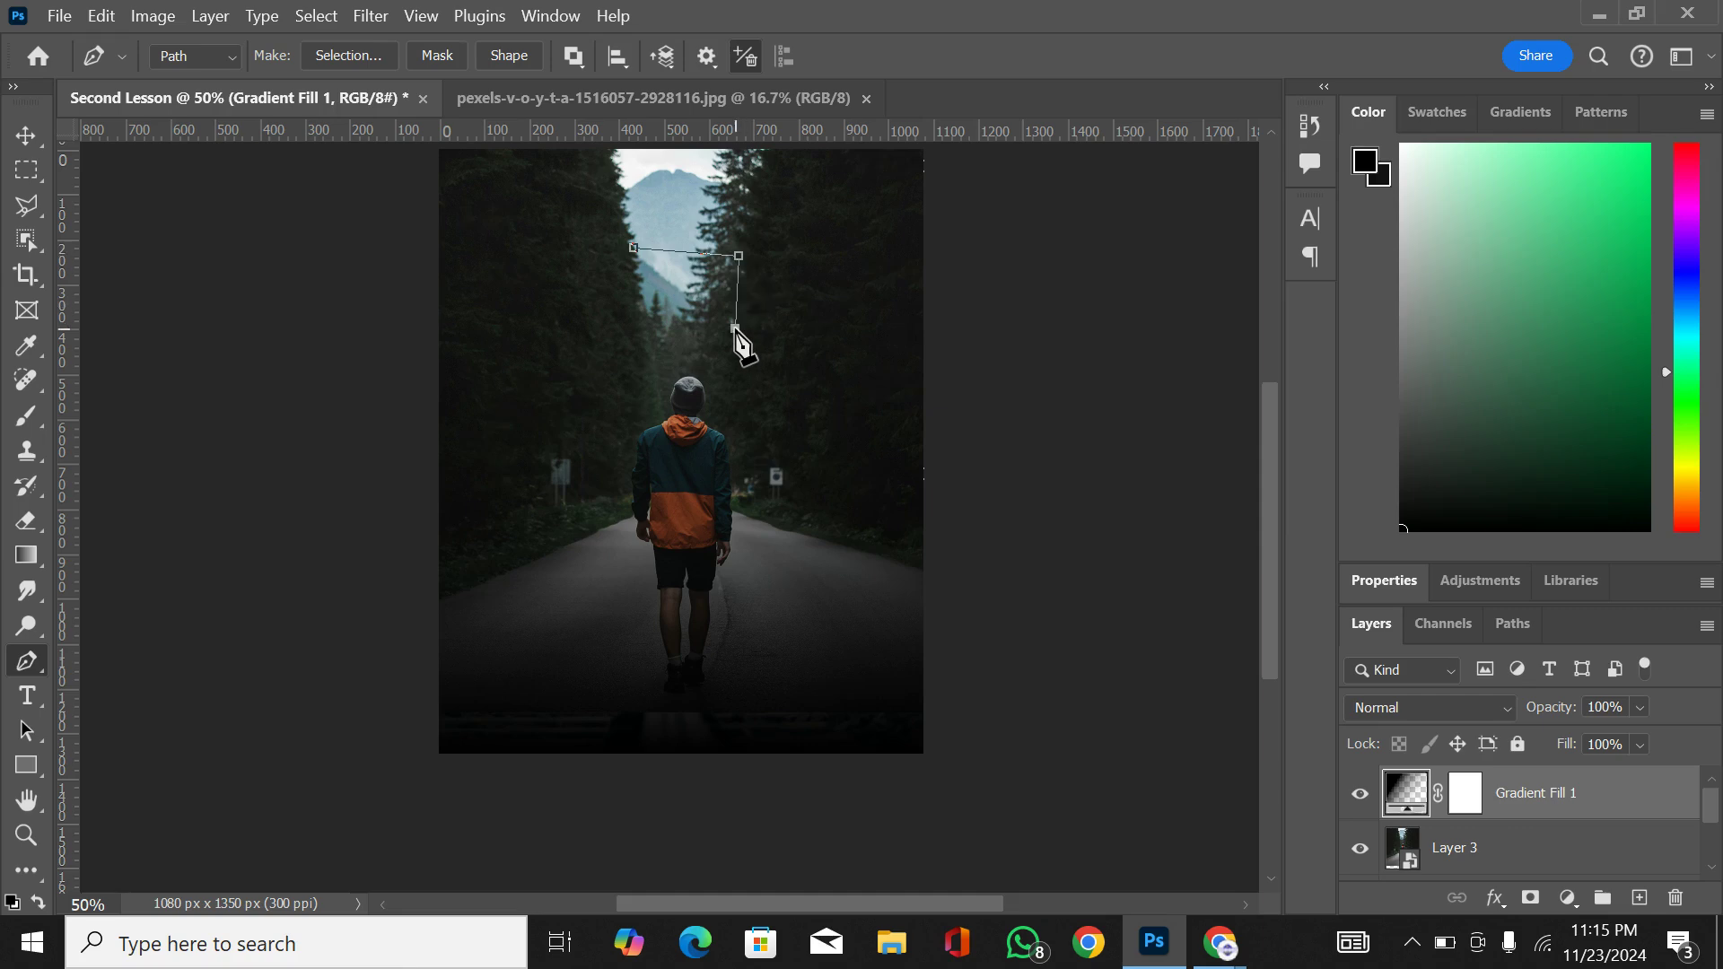
{"action": "left_click", "coordinate": [635, 325]}
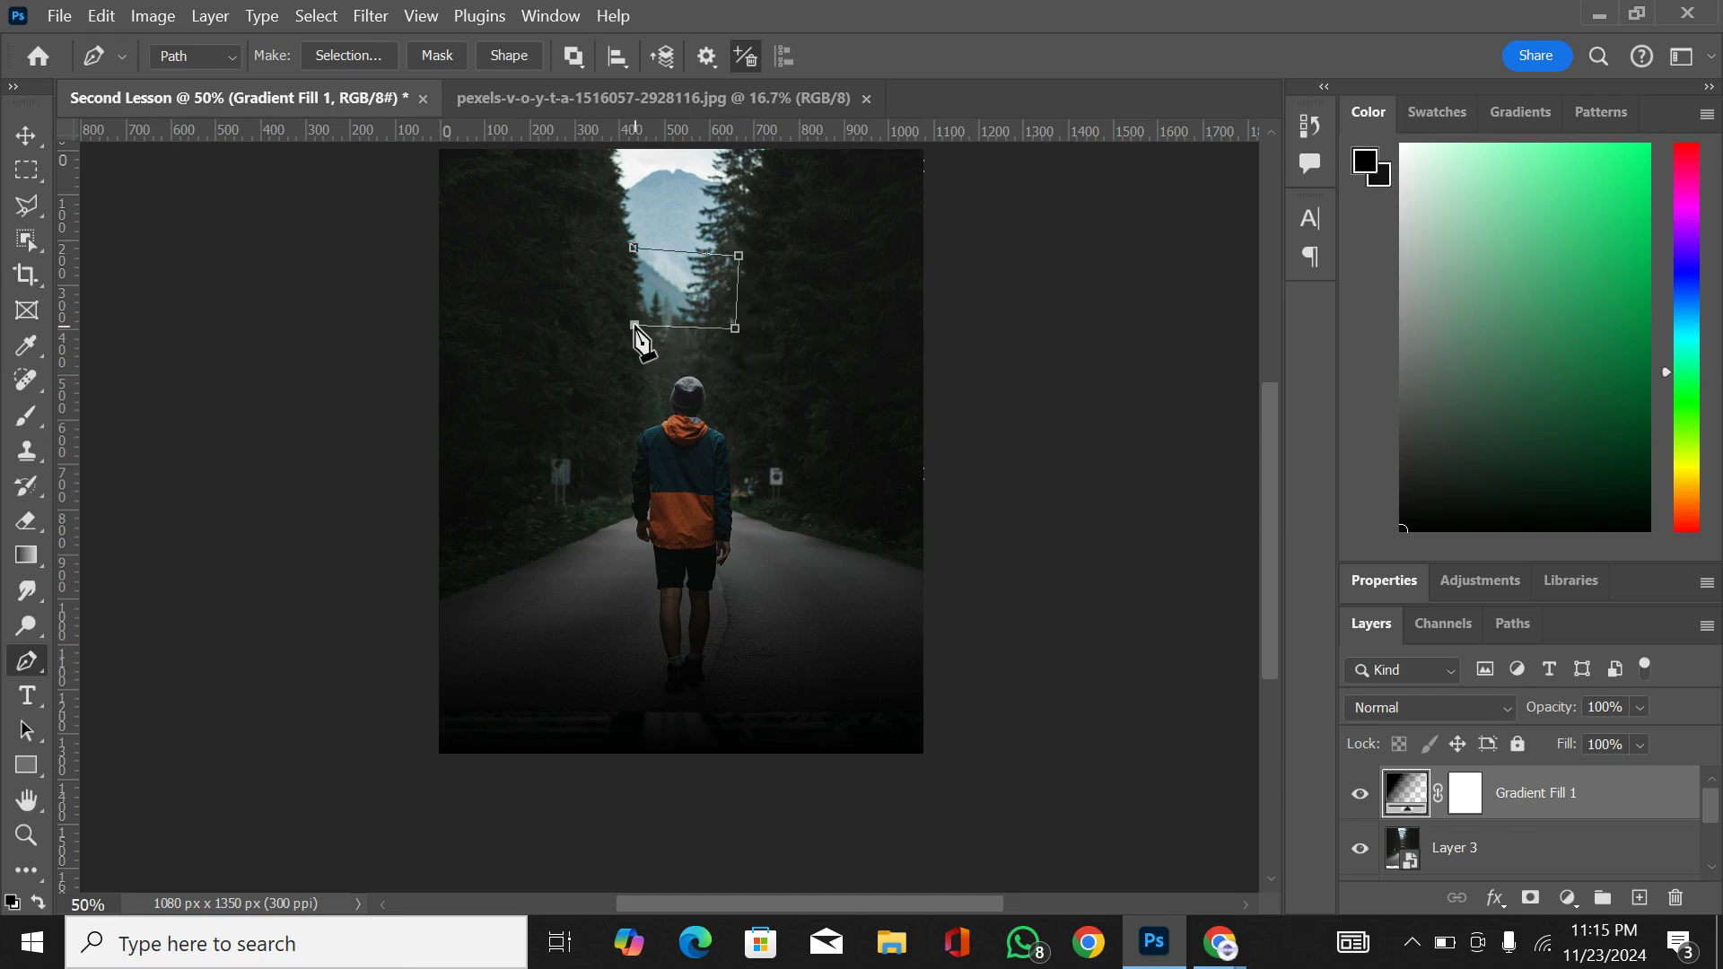
{"action": "left_click", "coordinate": [634, 247]}
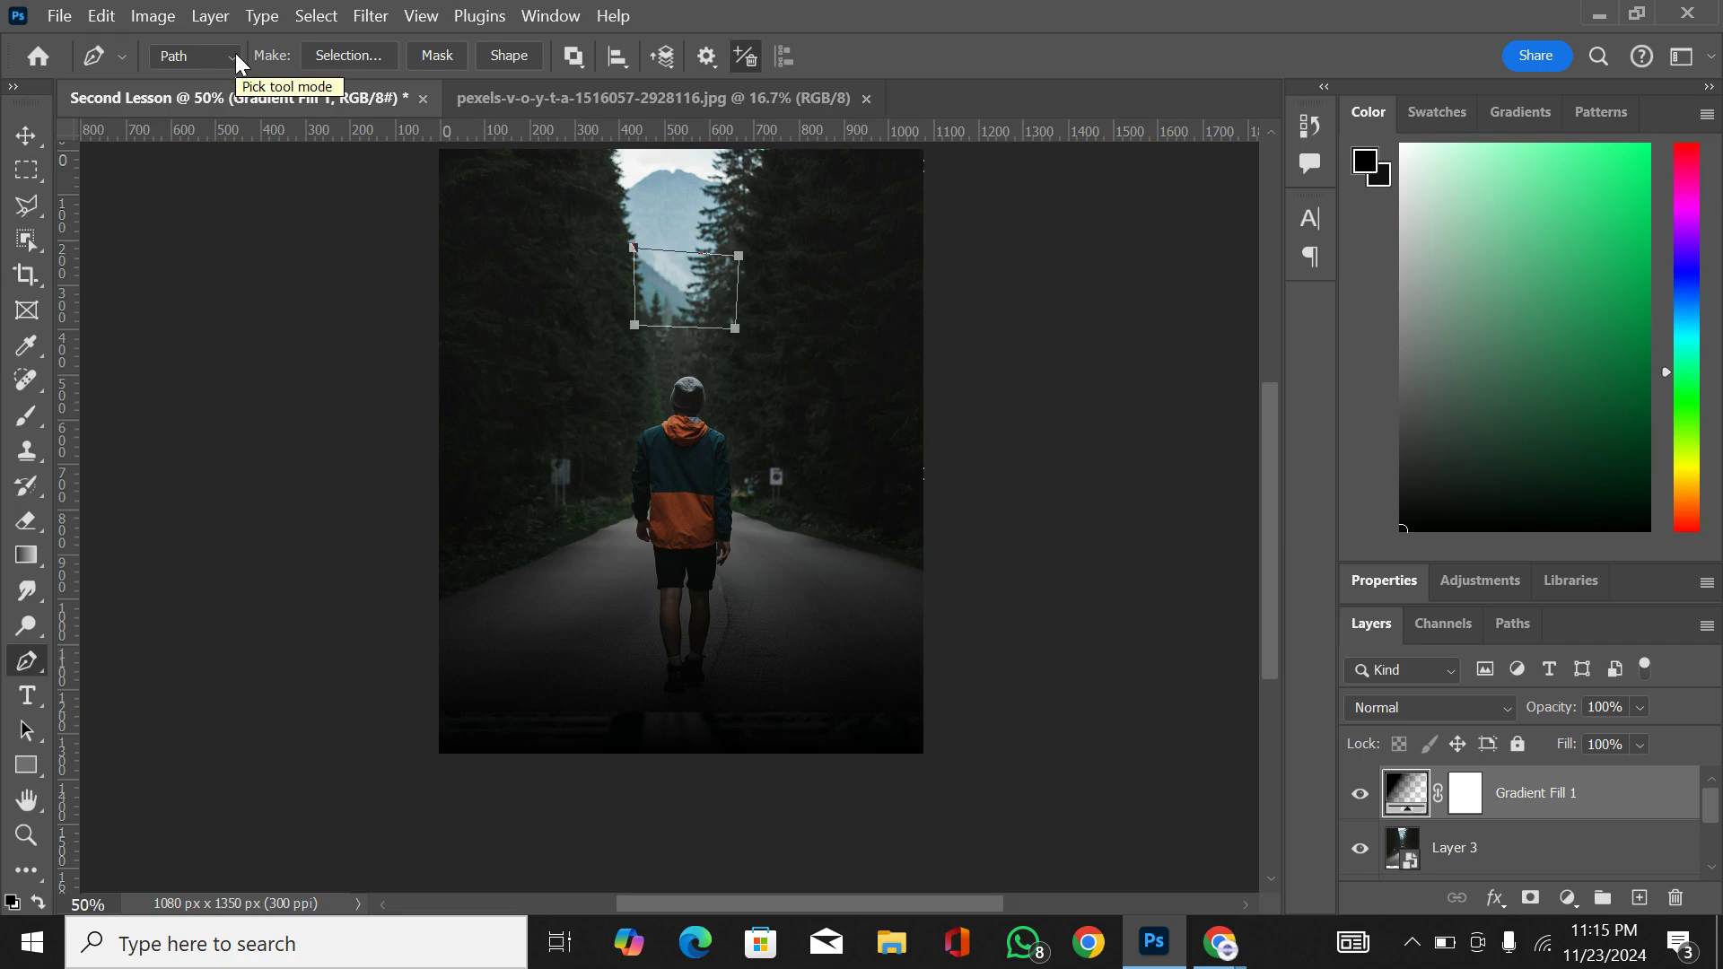
{"action": "left_click", "coordinate": [523, 55]}
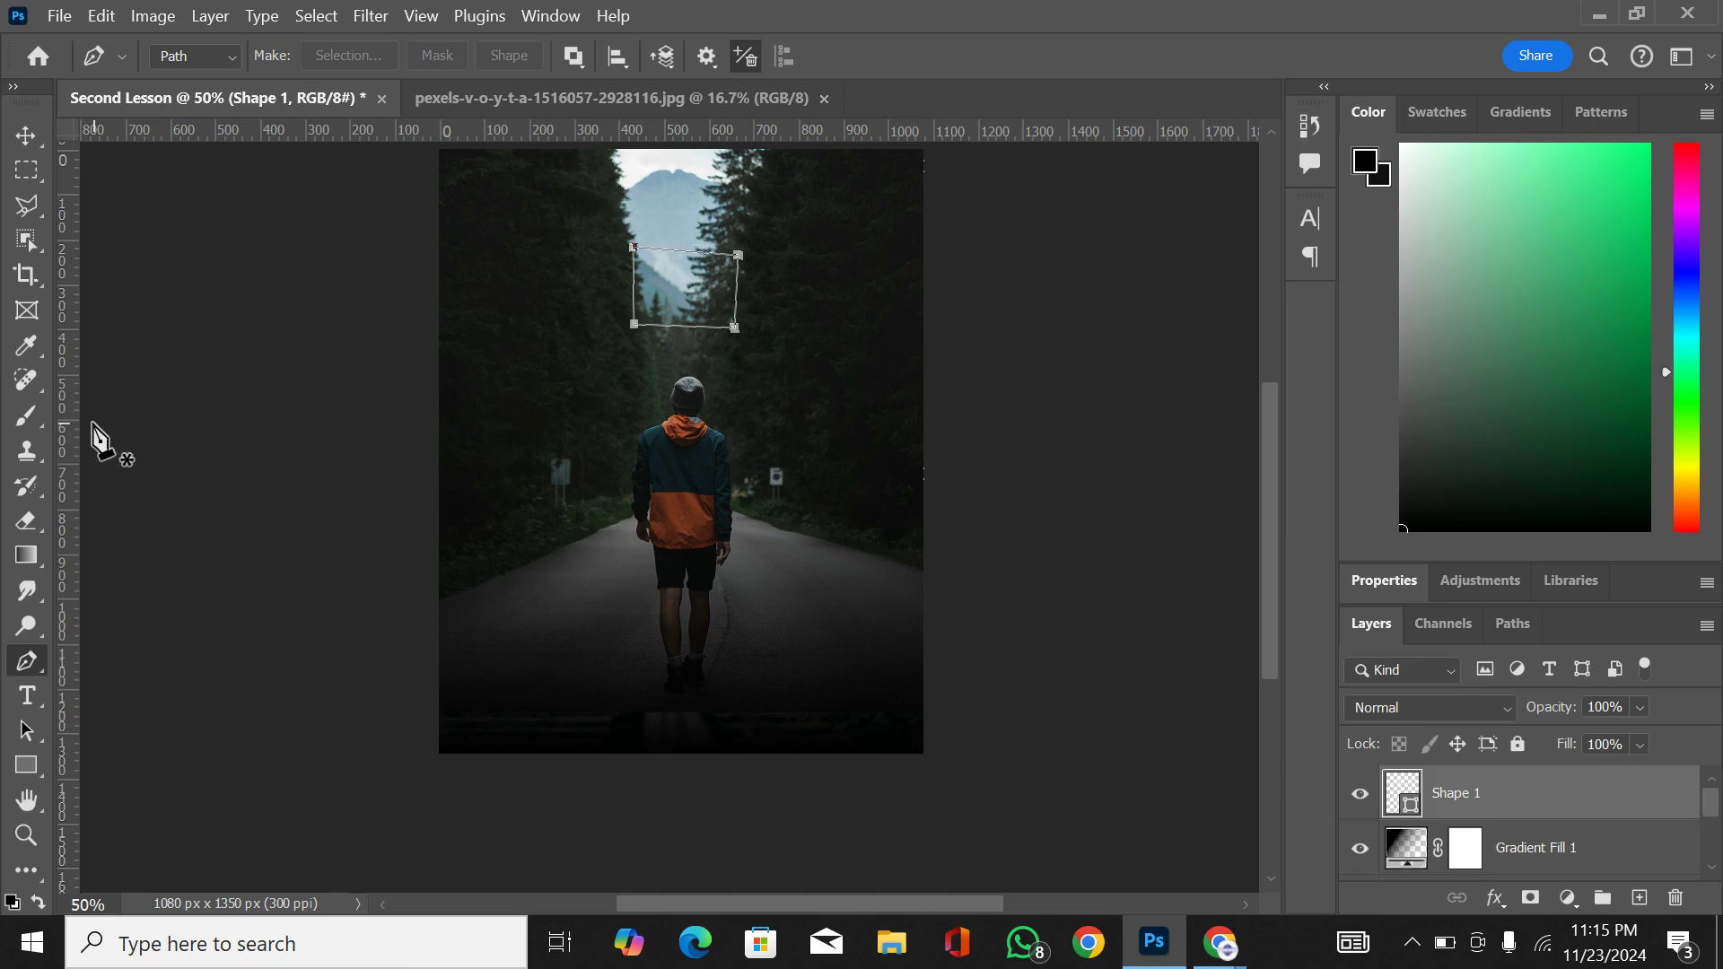
Step: Fill the four-point shape over the mountain with white from the recently used colors
{"action": "left_click", "coordinate": [27, 768]}
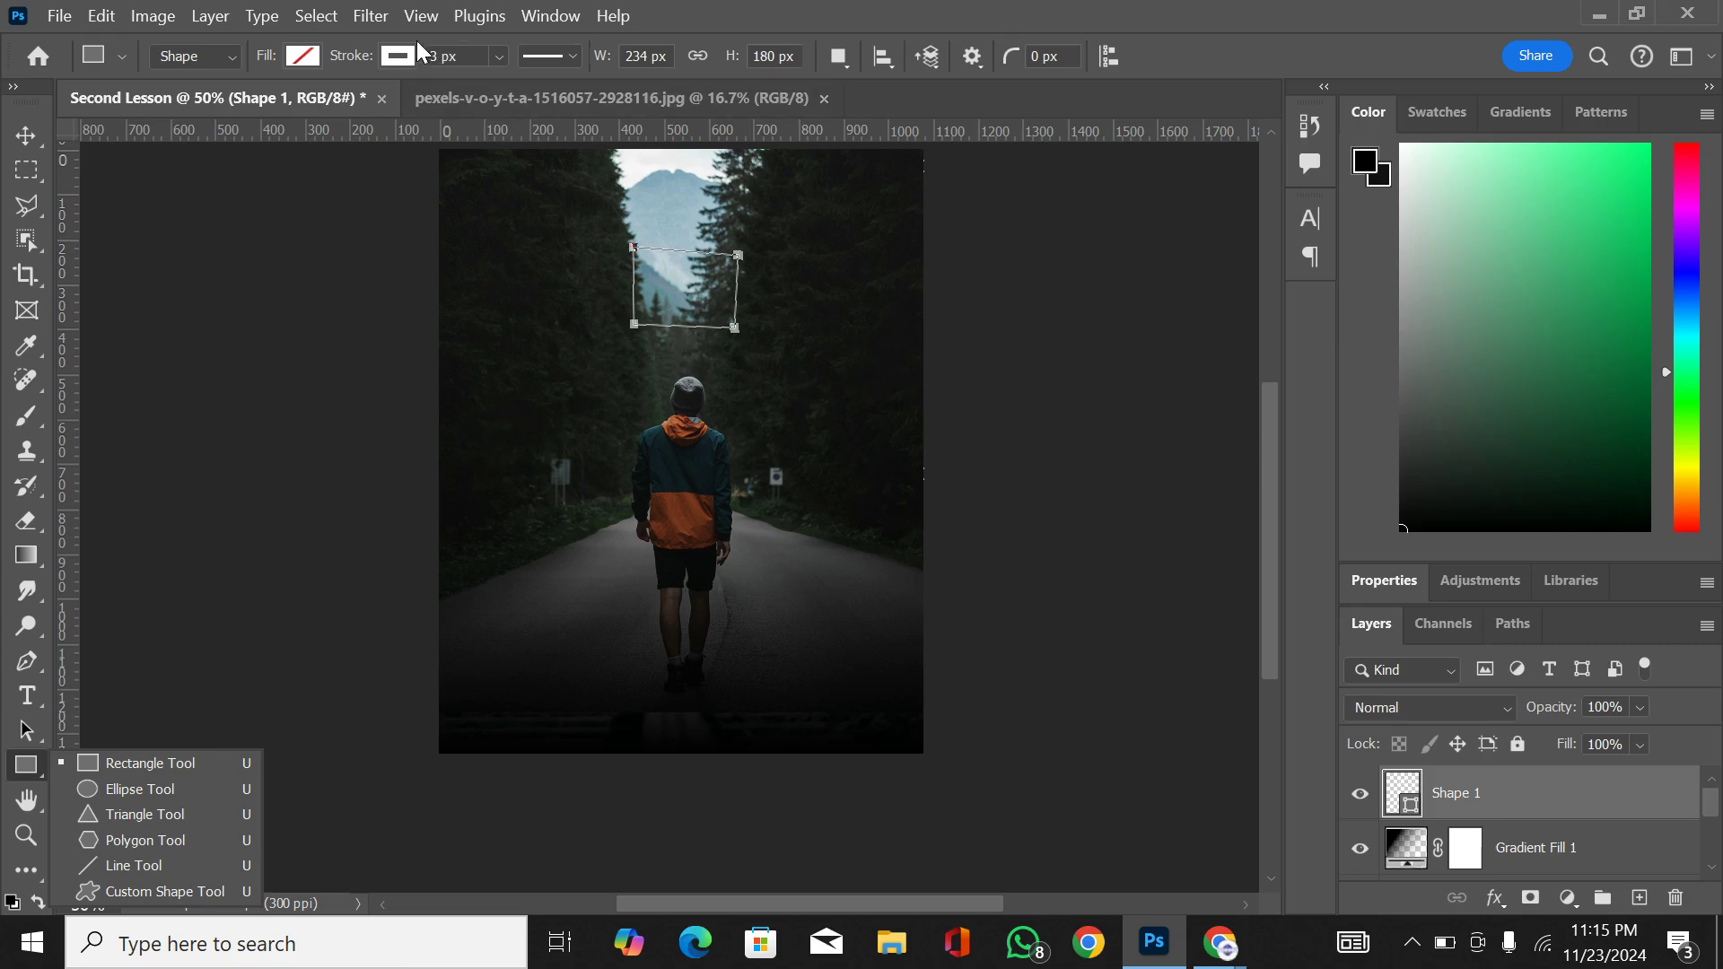
{"action": "left_click", "coordinate": [304, 56]}
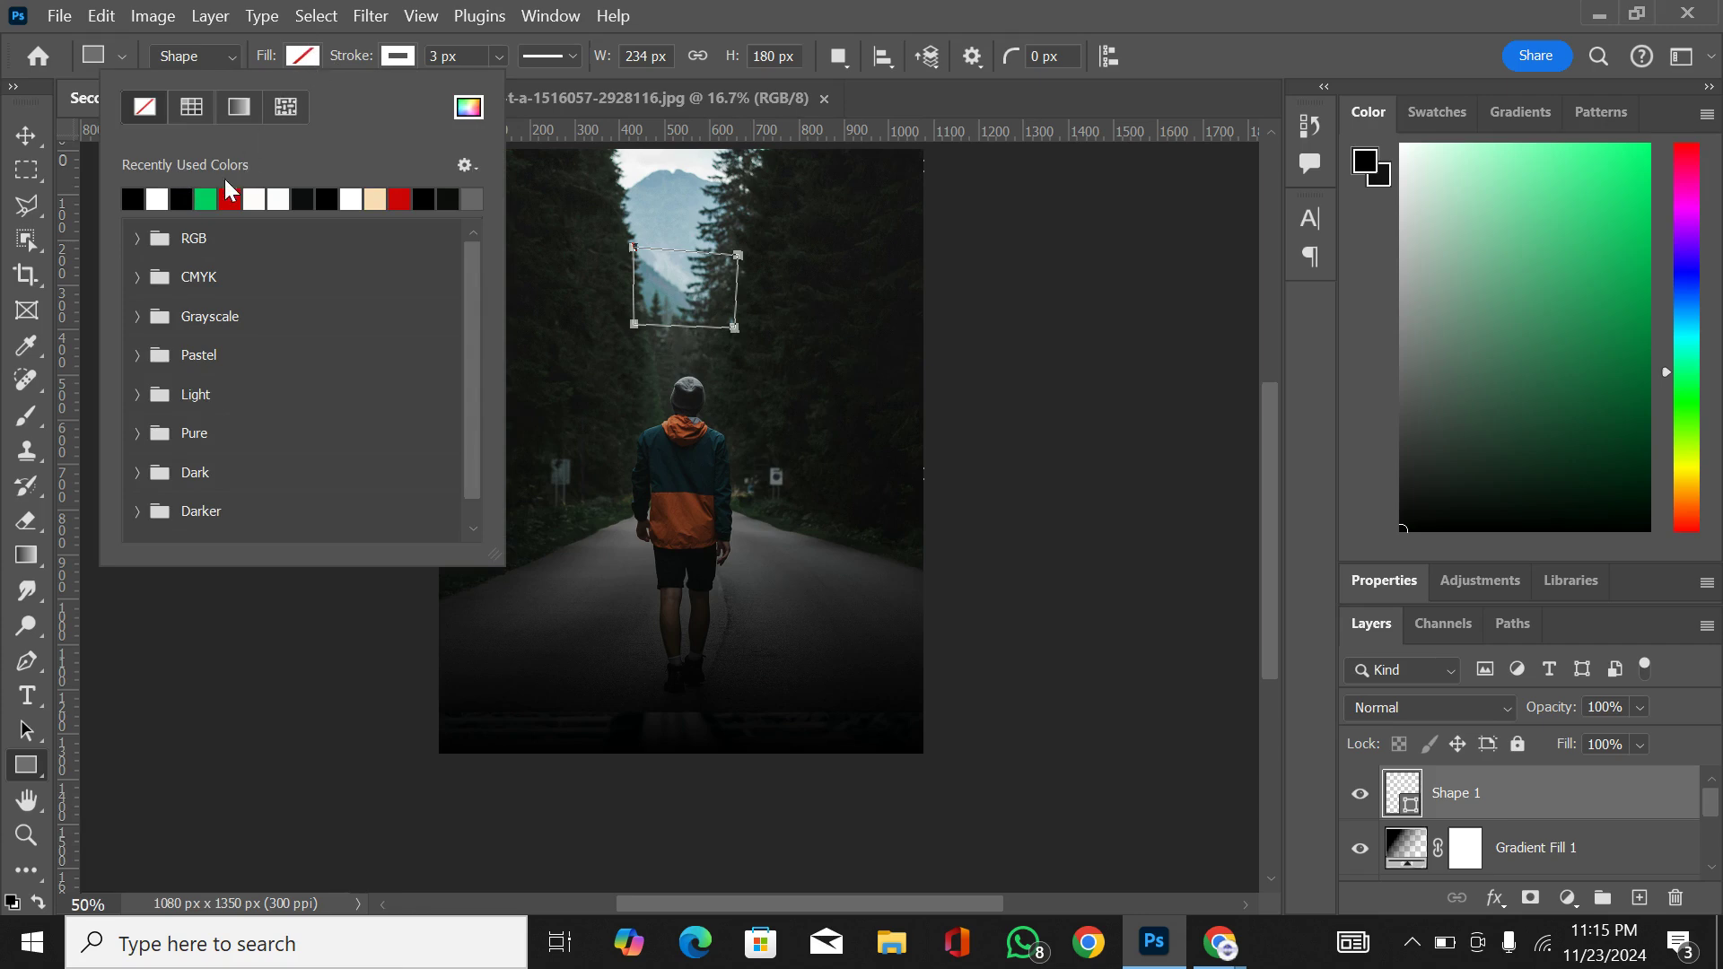
{"action": "left_click", "coordinate": [159, 197]}
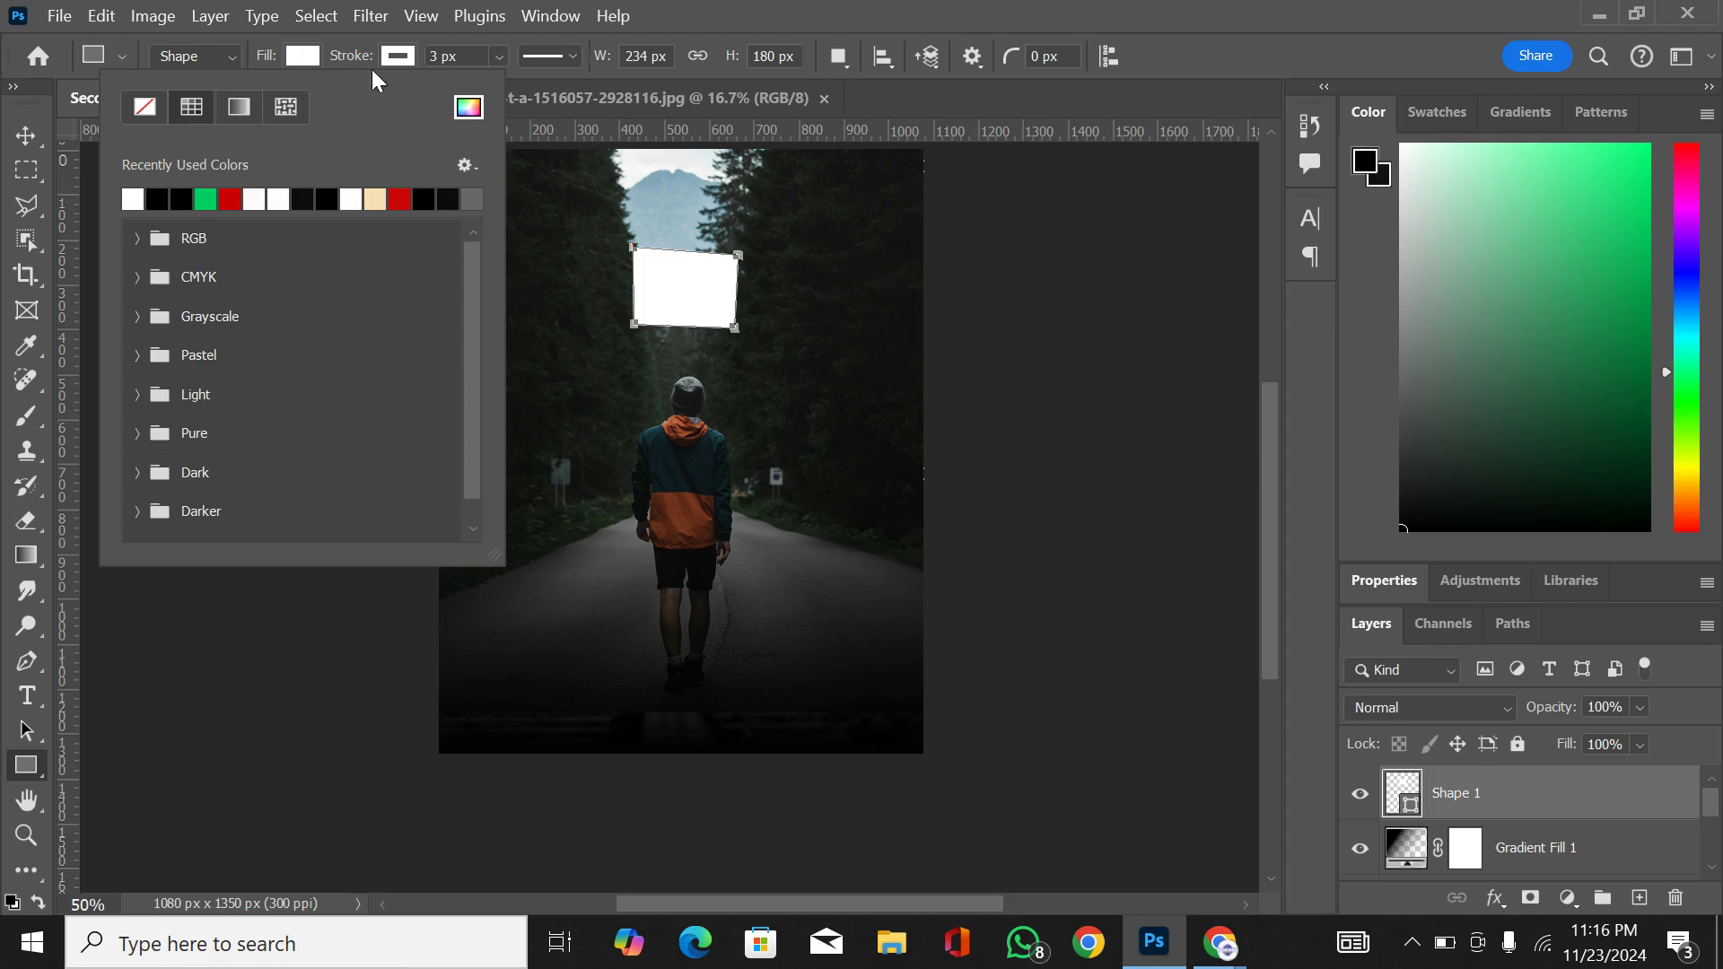
{"action": "left_click", "coordinate": [29, 138]}
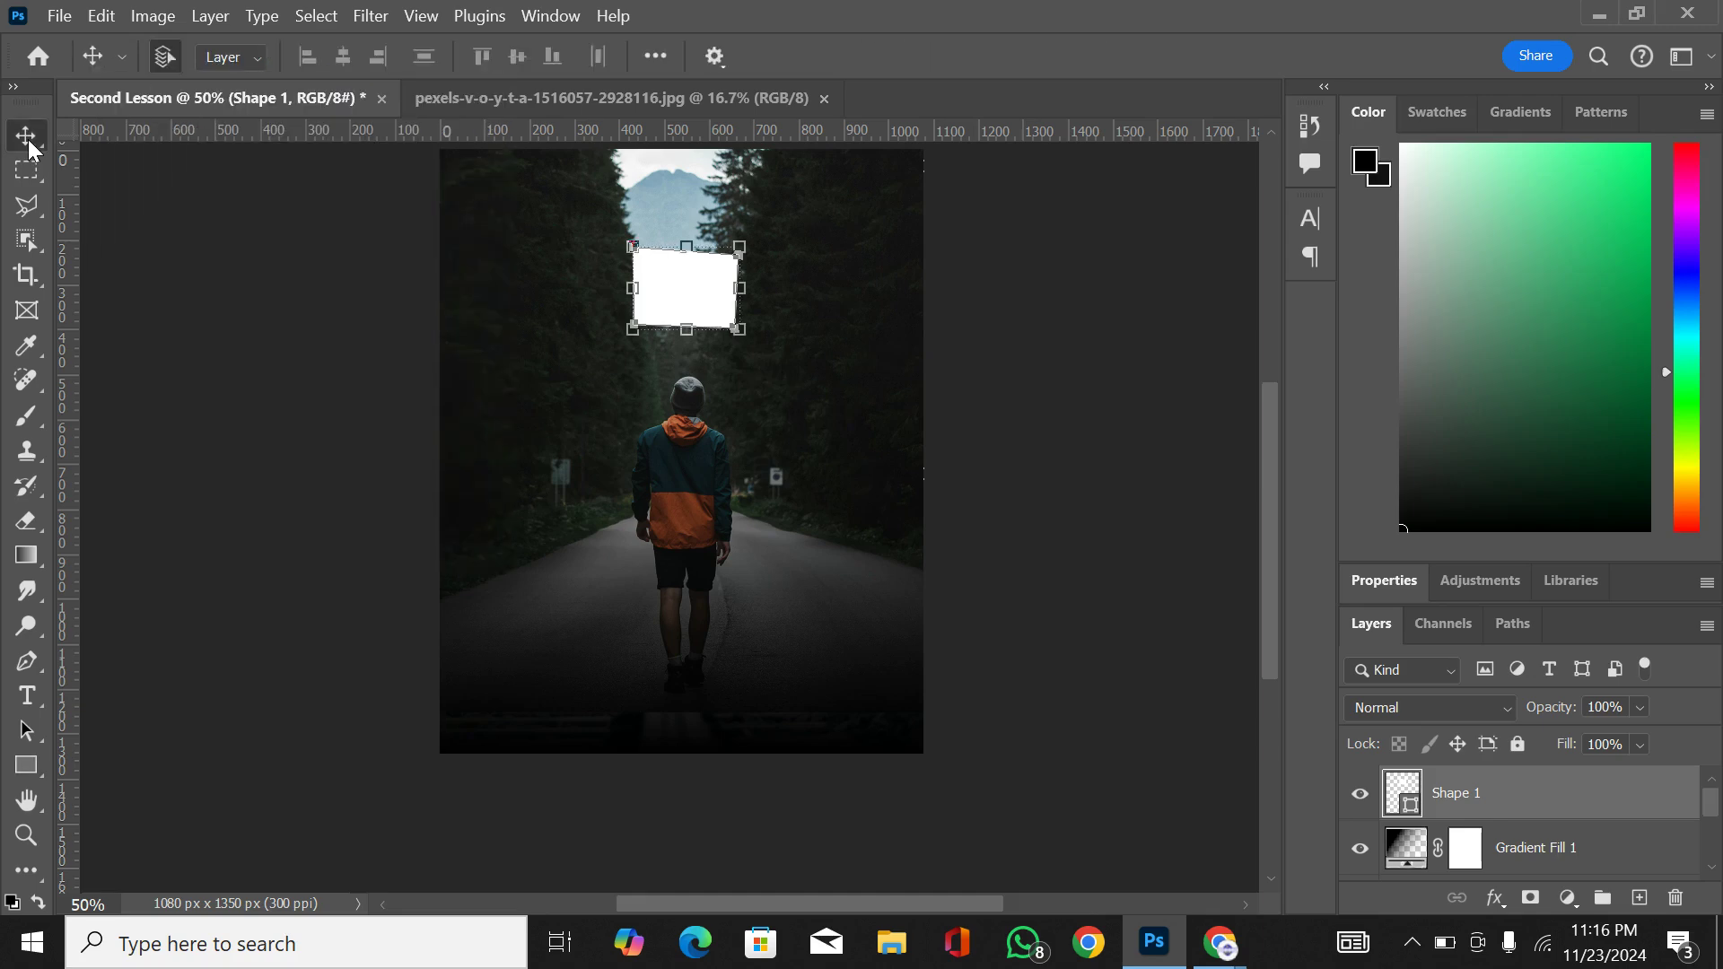
Step: Undo the white fill, the shape layer and the four-point Pen path over the mountain
{"action": "key", "text": "ctrl+z"}
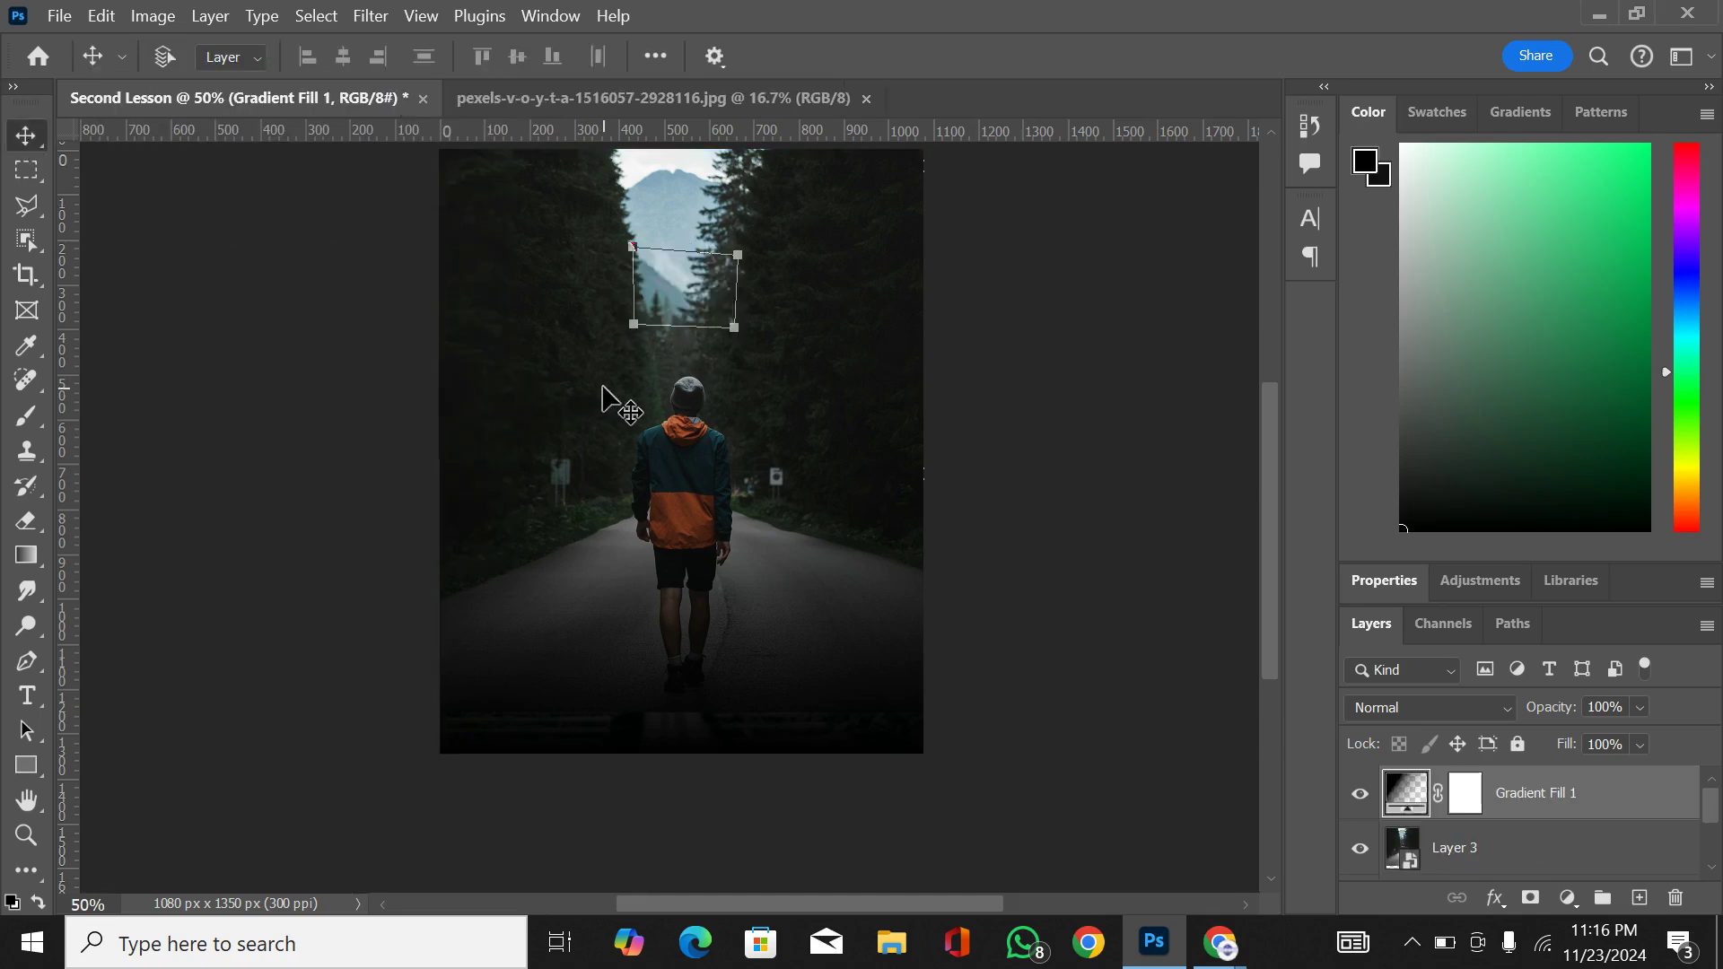
{"action": "key", "text": "ctrl+z"}
{"action": "key", "text": "ctrl+z"}
{"action": "key", "text": "ctrl+z"}
{"action": "key", "text": "ctrl+z"}
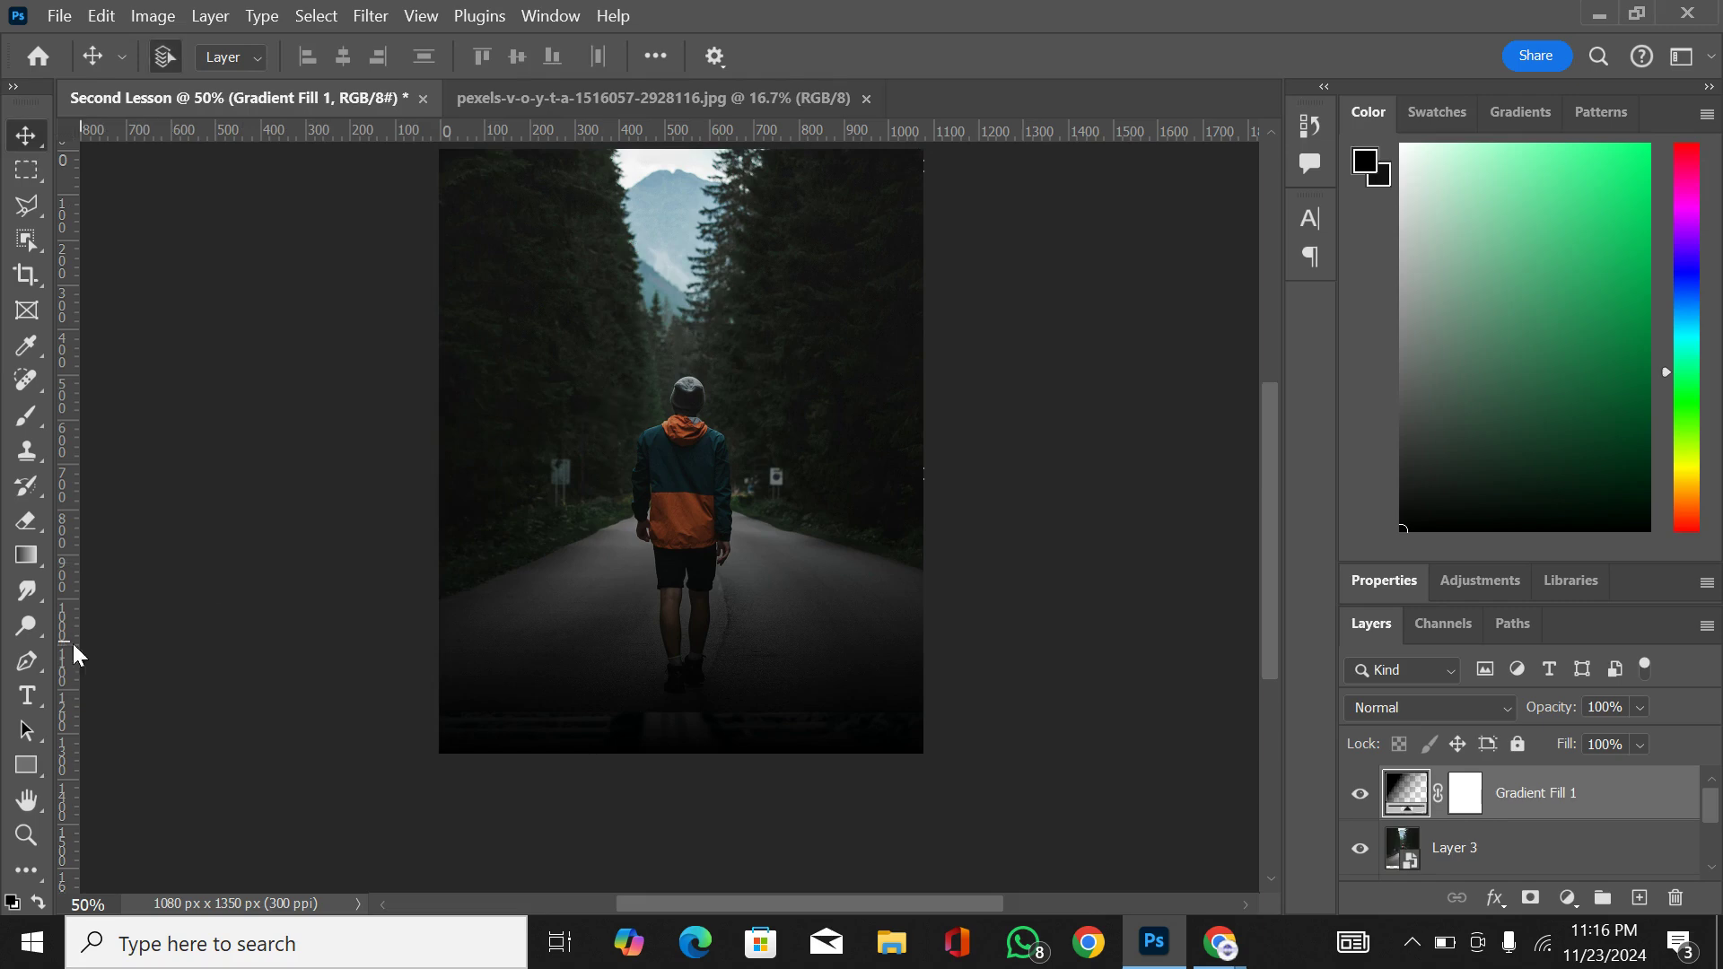
Step: Draw a closed, roughly circular path around the hiker's head and upper body with the Curvature Pen Tool
{"action": "left_click", "coordinate": [29, 662]}
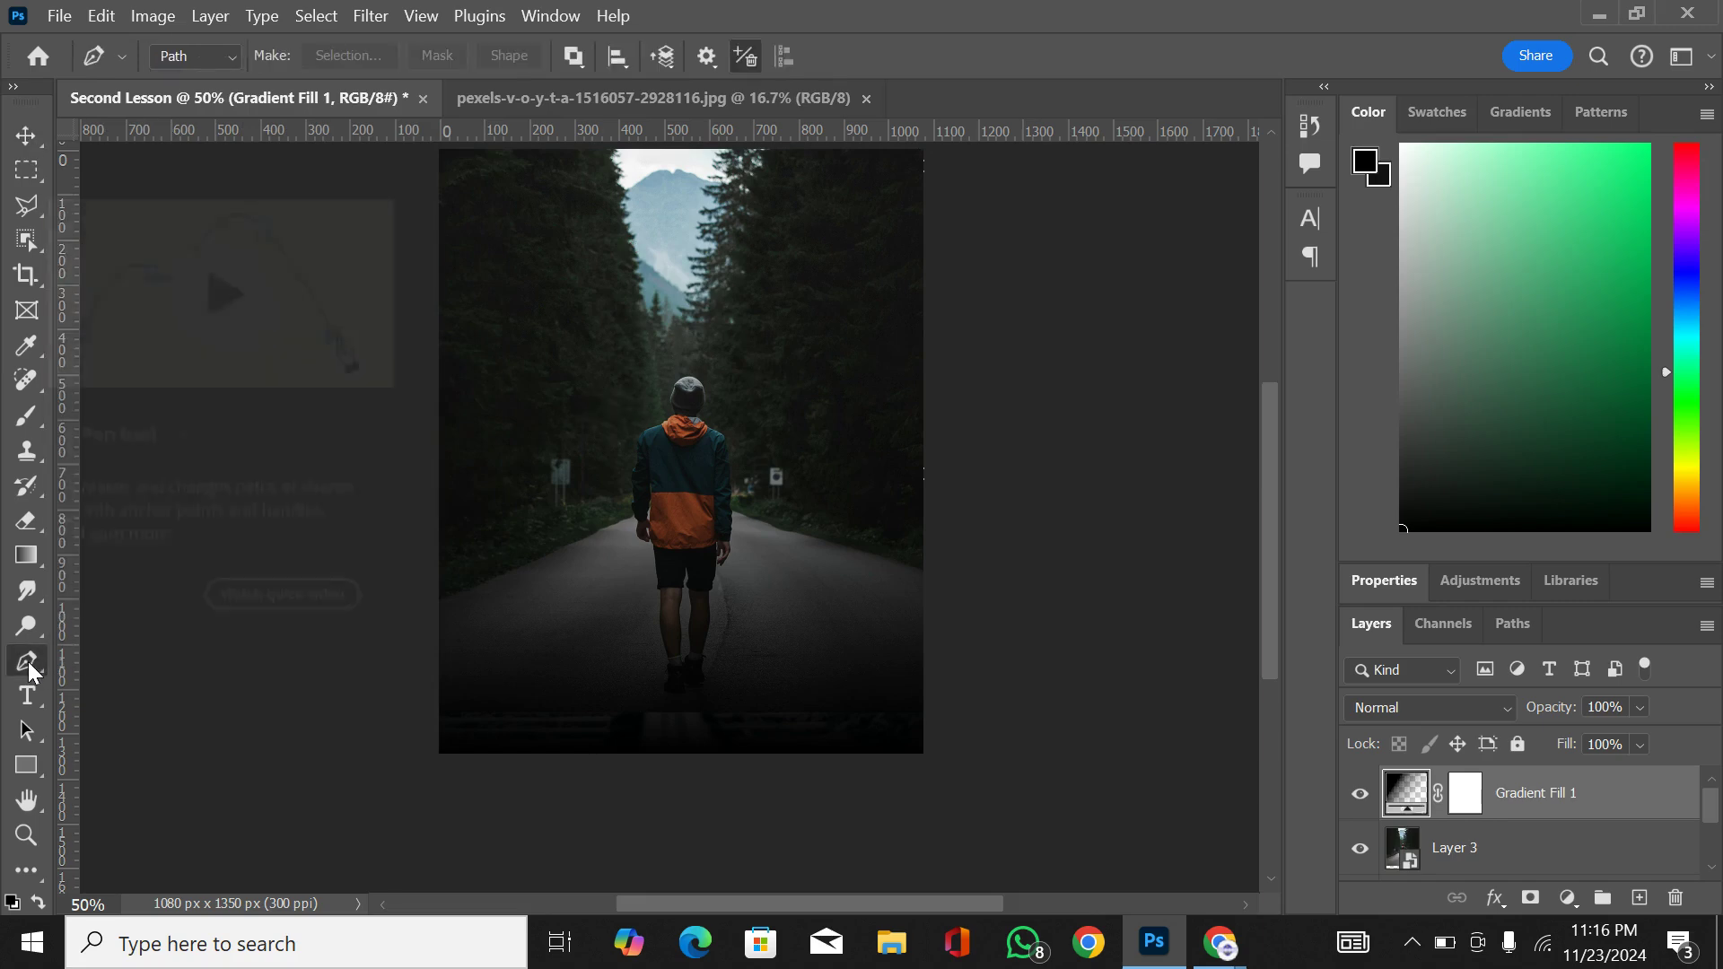
{"action": "right_click", "coordinate": [29, 663]}
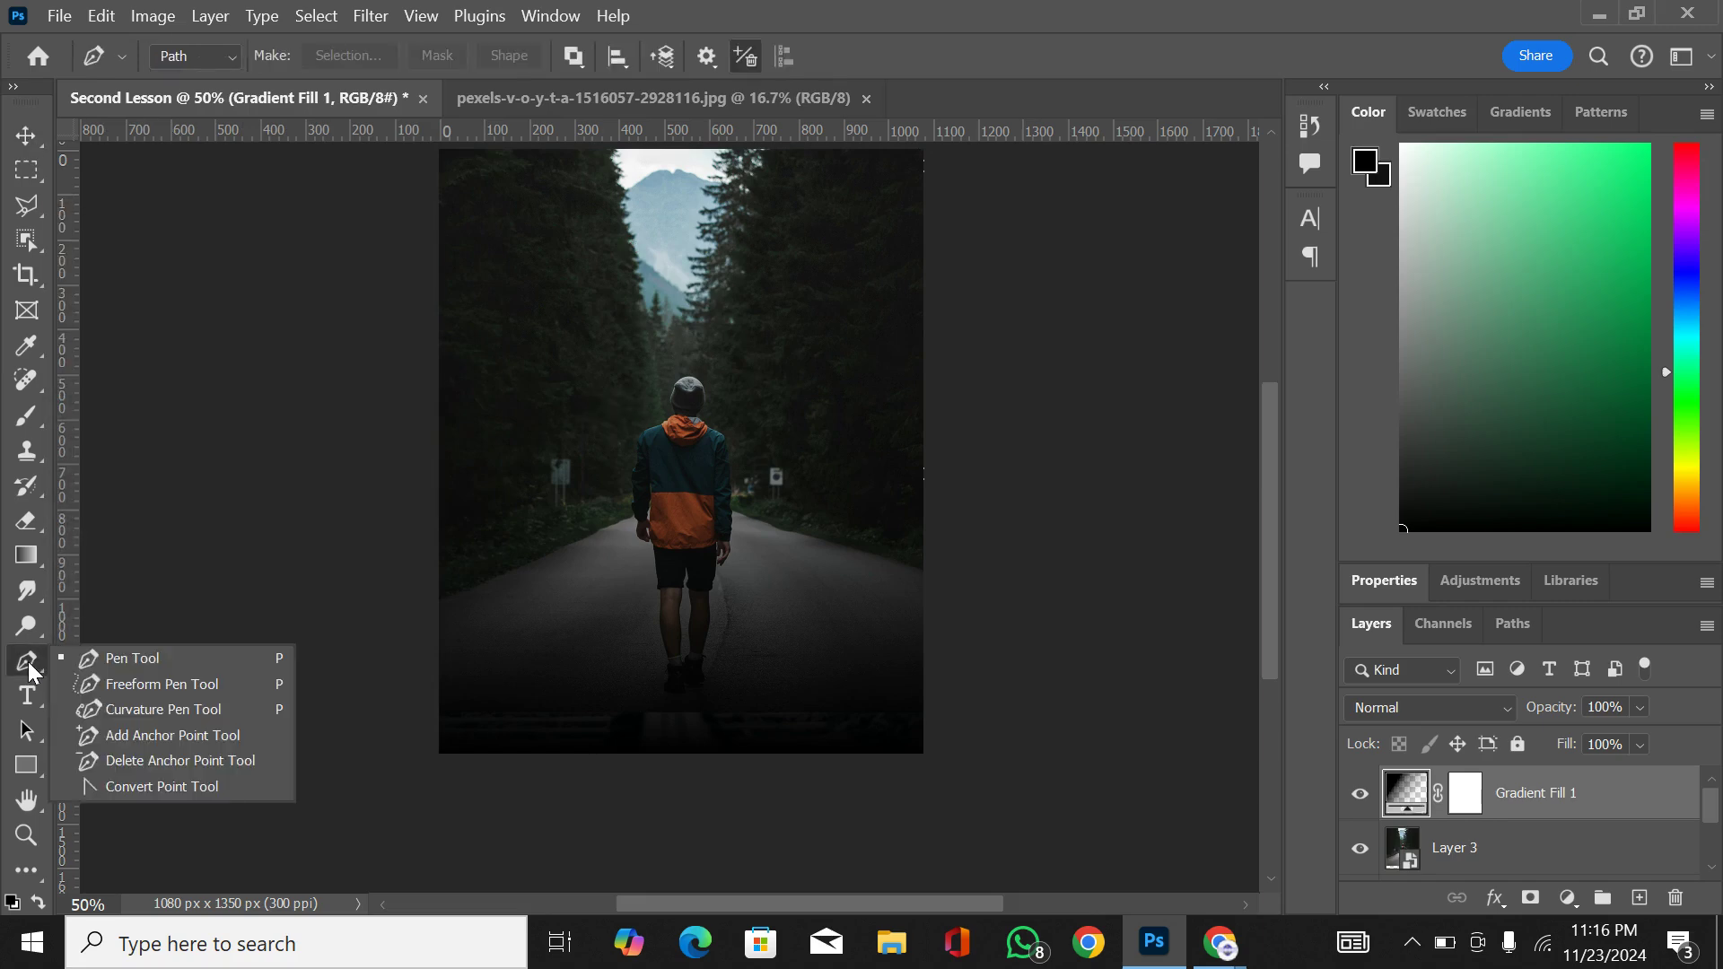
{"action": "left_click", "coordinate": [112, 711]}
{"action": "left_click", "coordinate": [575, 335]}
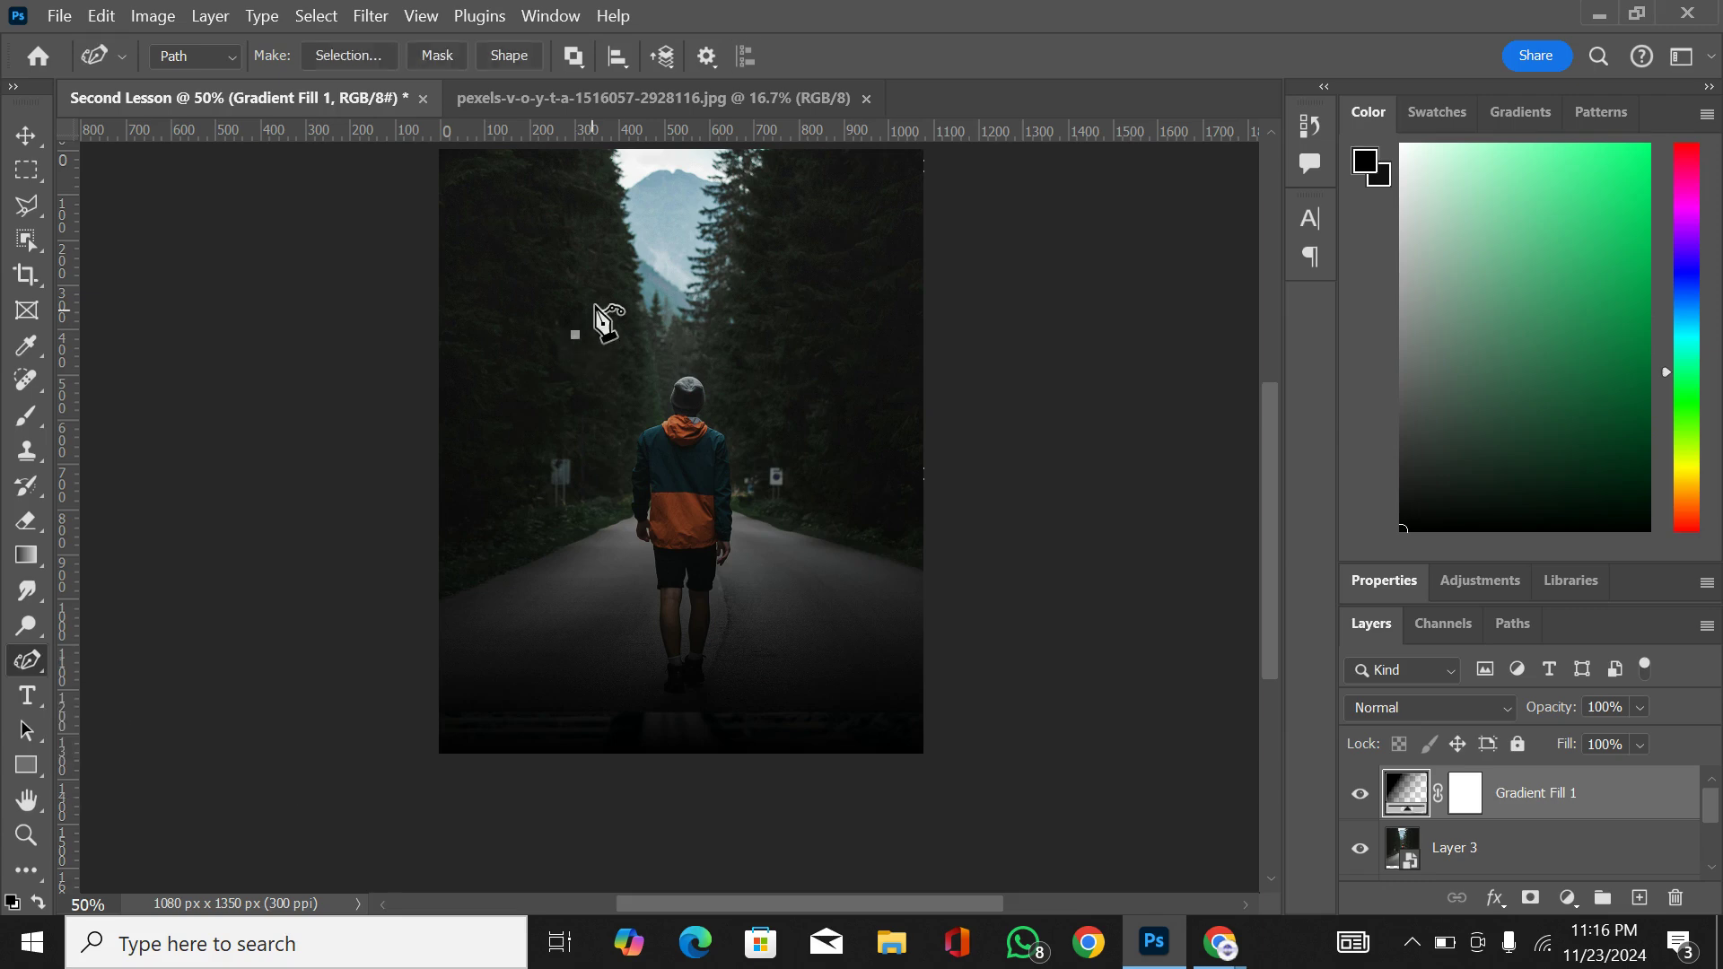
{"action": "left_click", "coordinate": [682, 250]}
{"action": "left_click", "coordinate": [785, 305]}
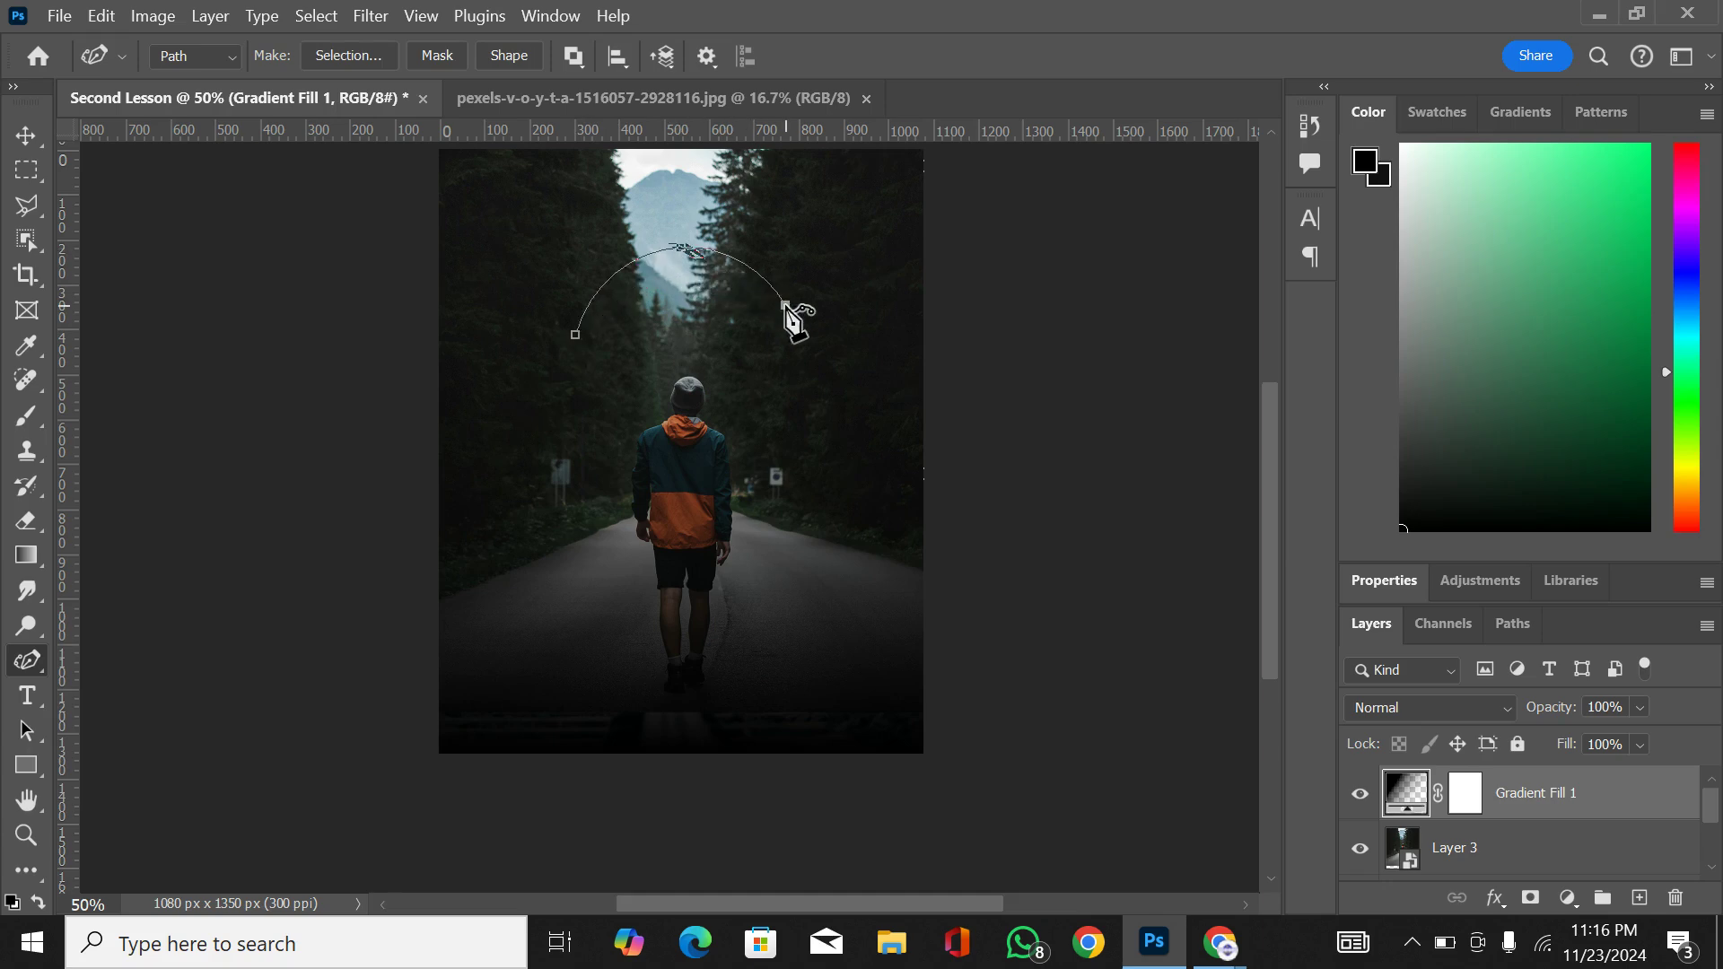
{"action": "left_click", "coordinate": [808, 366]}
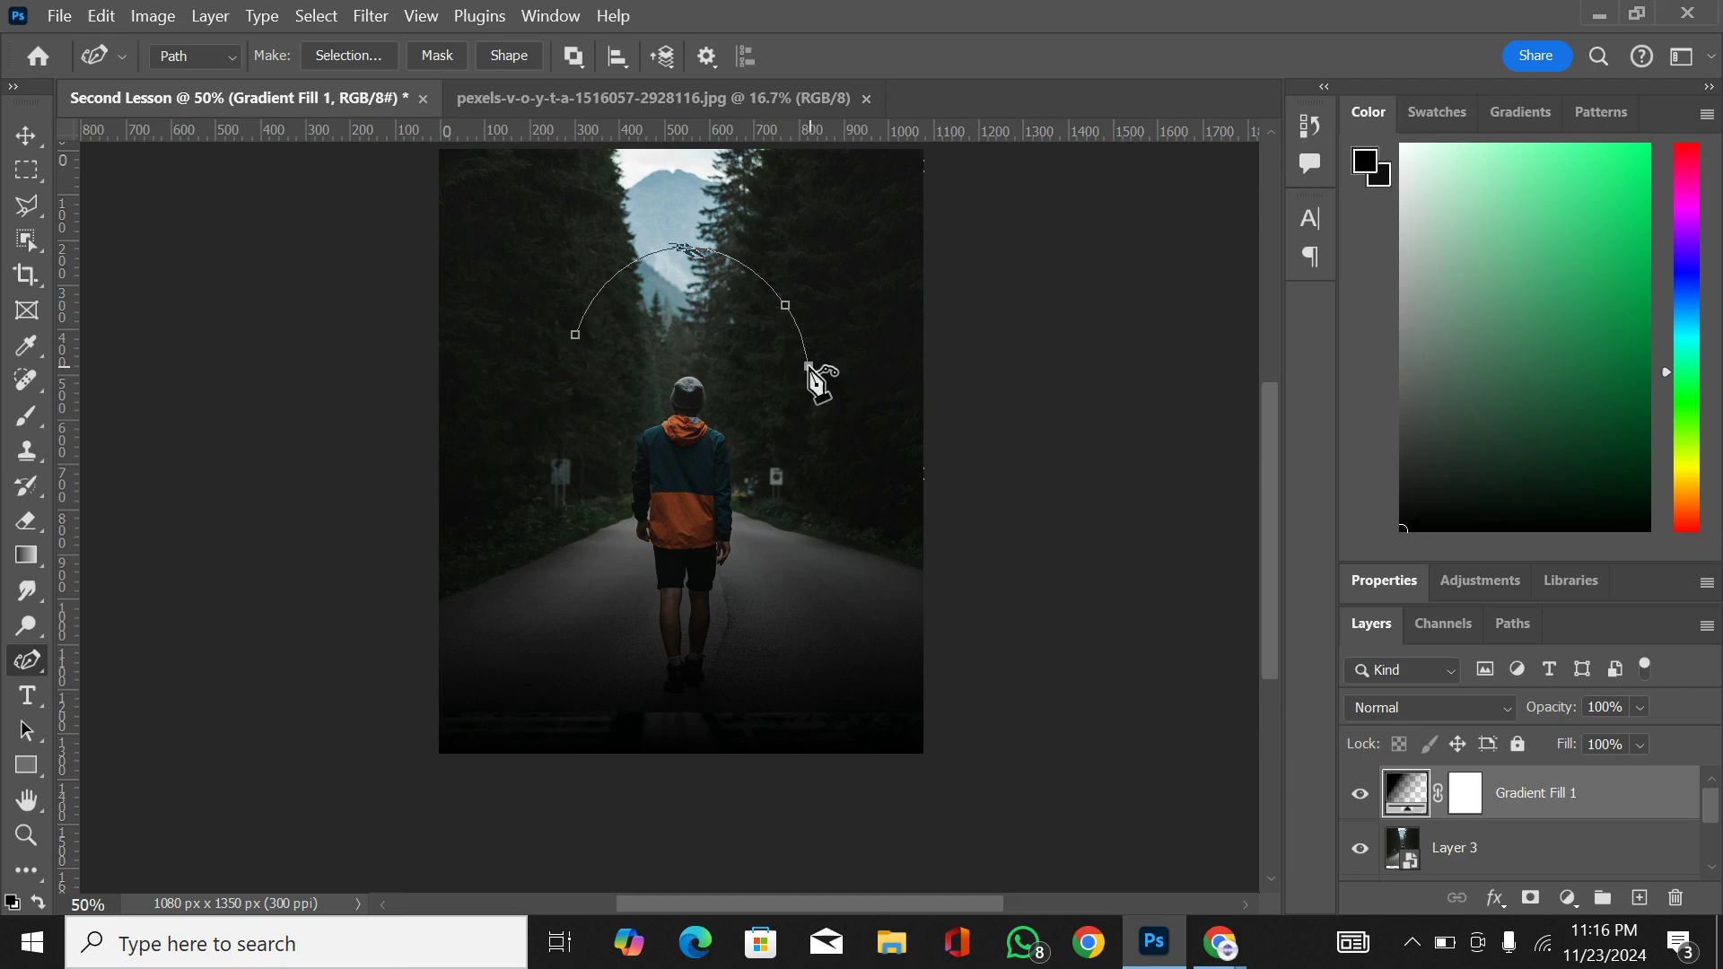
{"action": "left_click", "coordinate": [795, 432]}
{"action": "left_click", "coordinate": [694, 496]}
{"action": "left_click", "coordinate": [589, 476]}
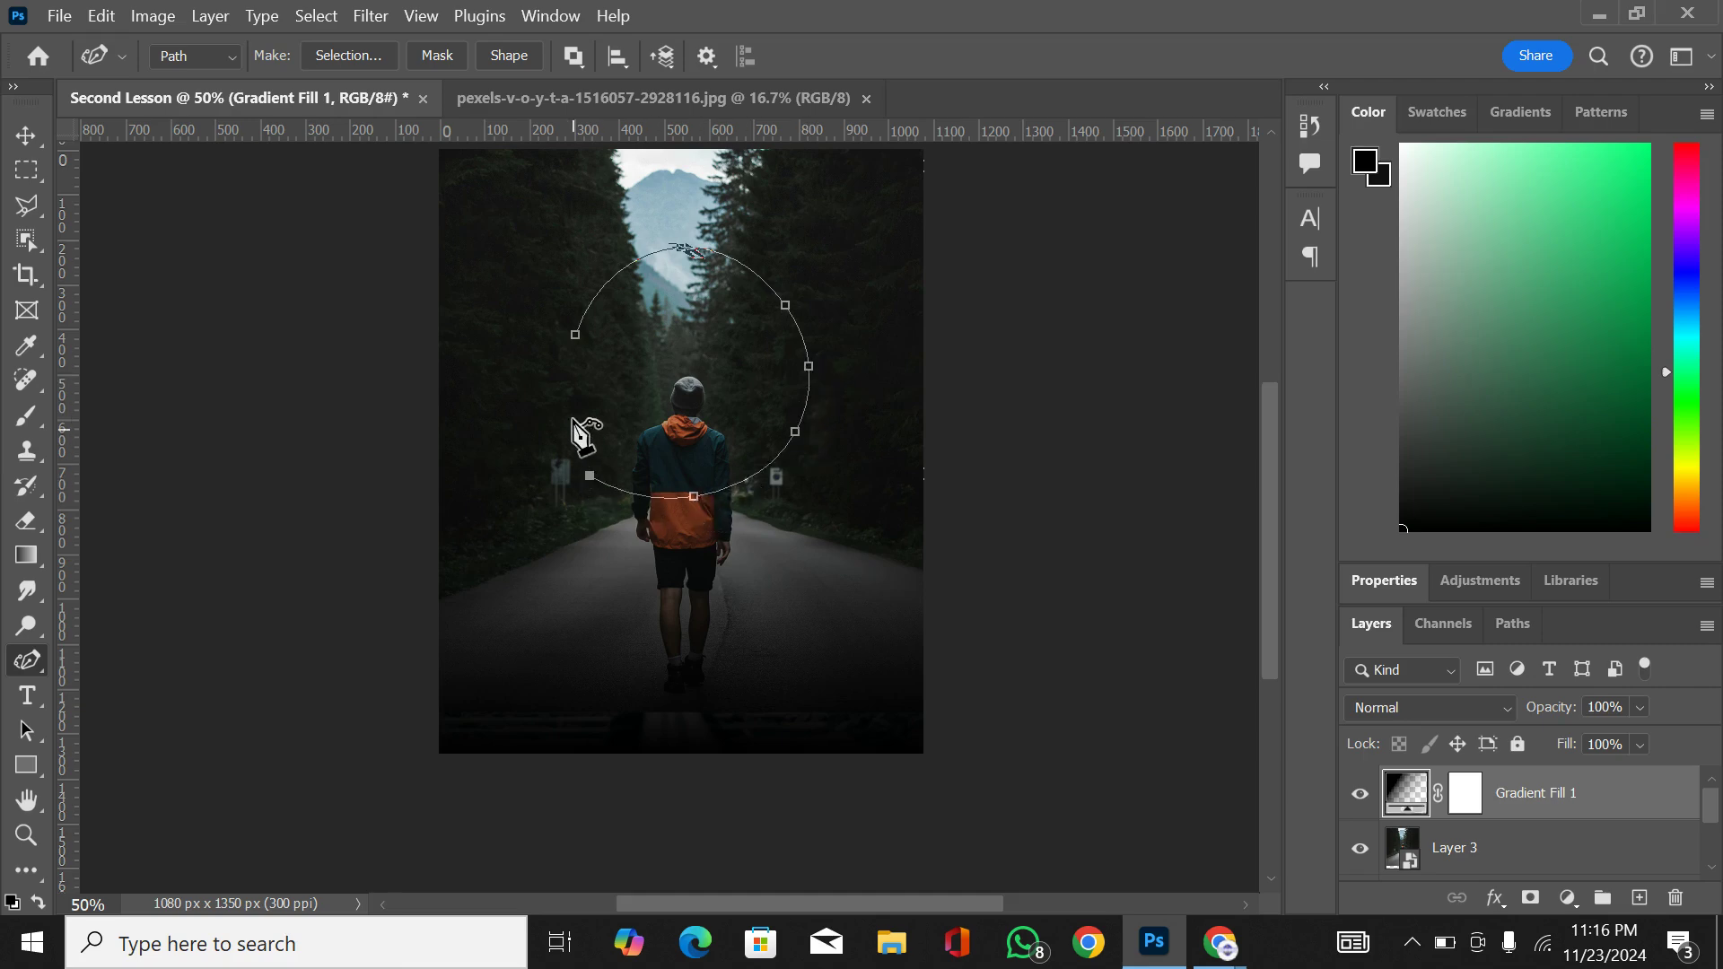
{"action": "left_click", "coordinate": [571, 400]}
{"action": "left_click", "coordinate": [575, 339]}
Step: Undo the circular path back to its first anchor point and switch back to the standard Pen Tool
{"action": "left_click", "coordinate": [26, 134]}
{"action": "key", "text": "ctrl+z"}
{"action": "key", "text": "ctrl+z"}
{"action": "key", "text": "ctrl+z"}
{"action": "key", "text": "ctrl+z"}
{"action": "key", "text": "ctrl+z"}
{"action": "key", "text": "ctrl+z"}
{"action": "key", "text": "ctrl+z"}
{"action": "key", "text": "ctrl+z"}
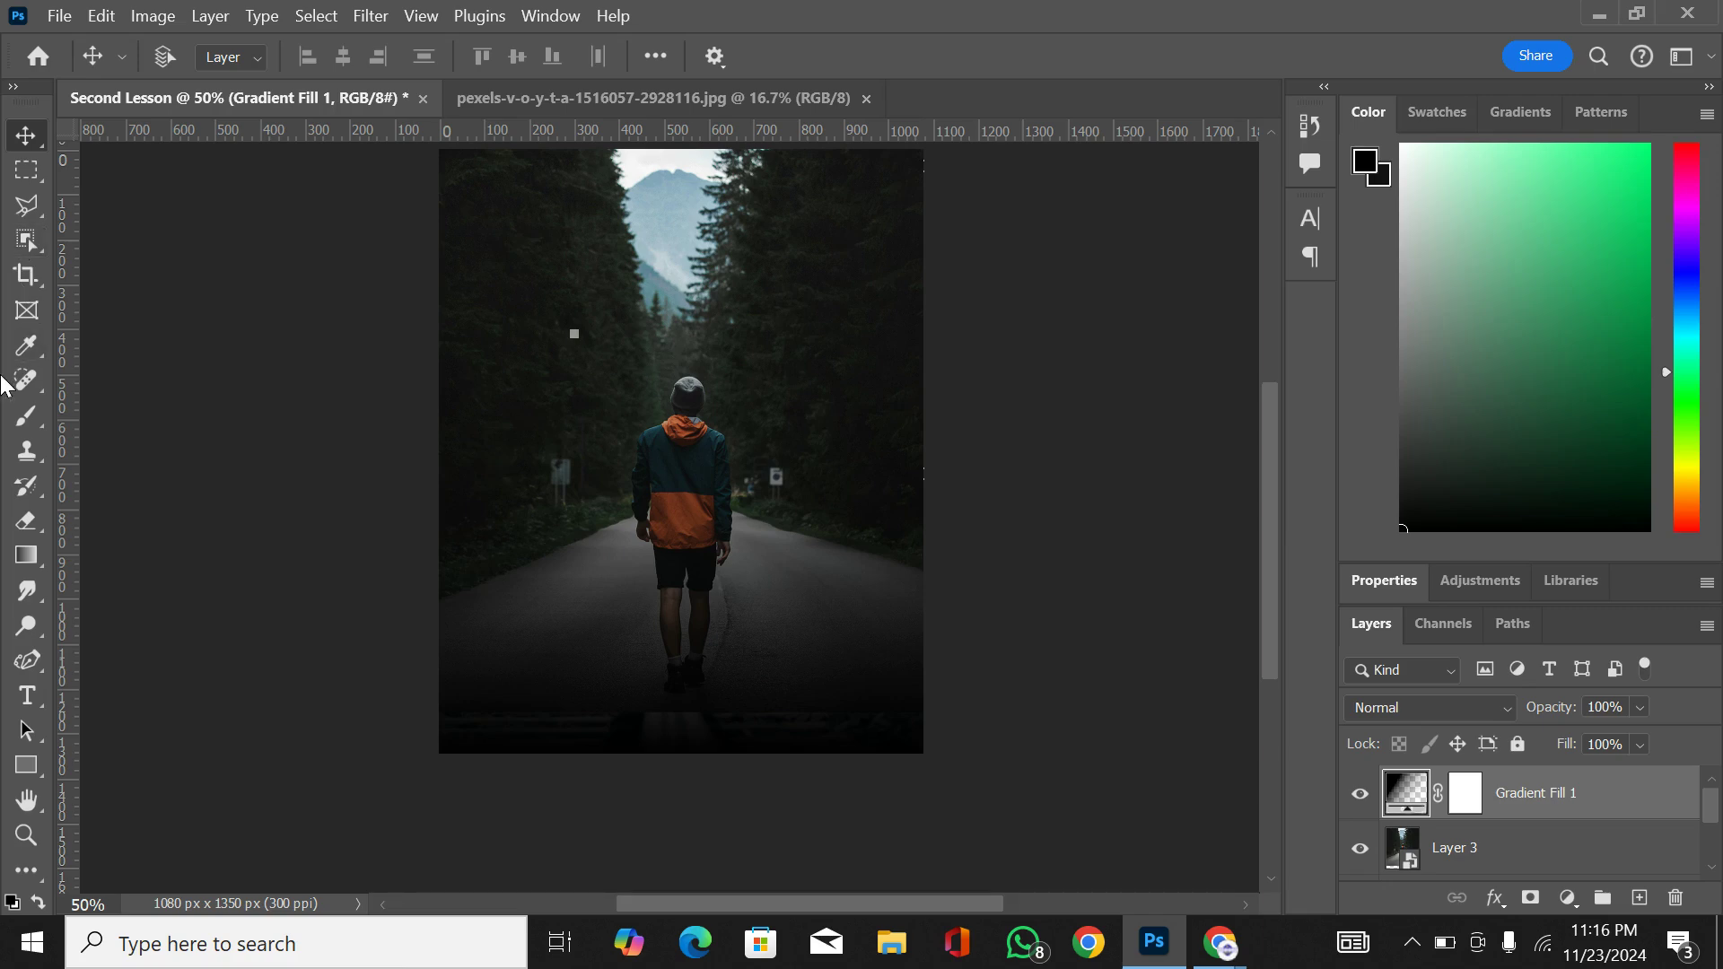
{"action": "key", "text": "z"}
{"action": "left_click", "coordinate": [26, 661]}
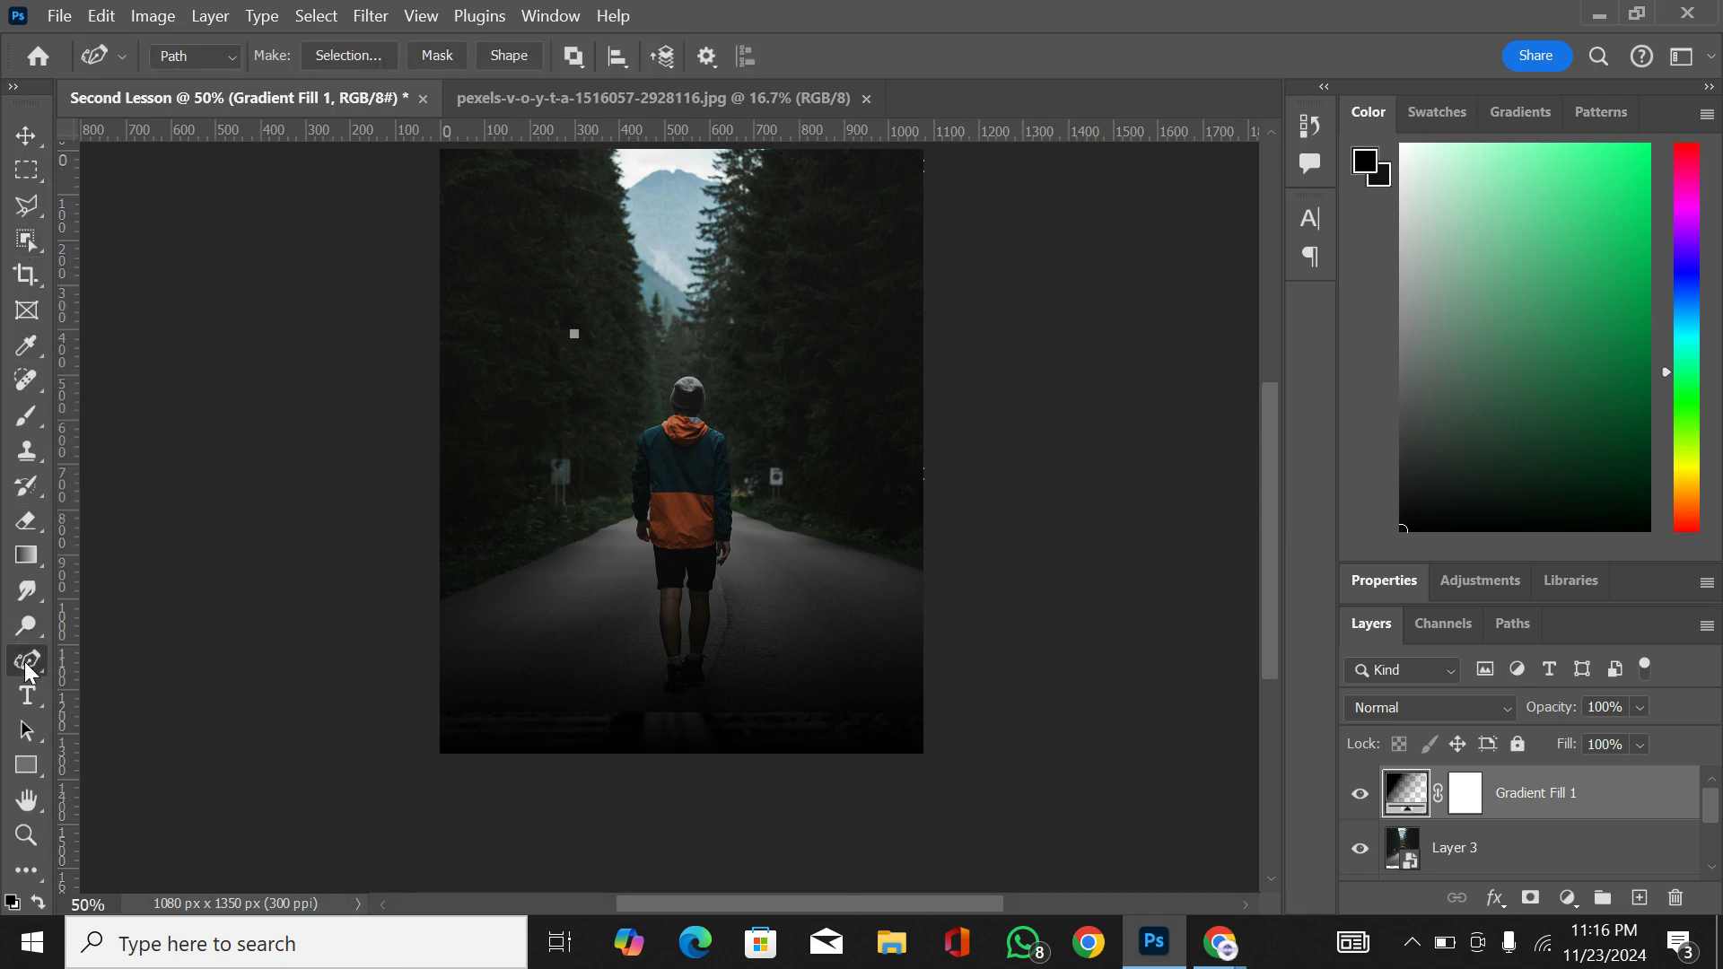
{"action": "right_click", "coordinate": [24, 660]}
{"action": "left_click", "coordinate": [108, 668]}
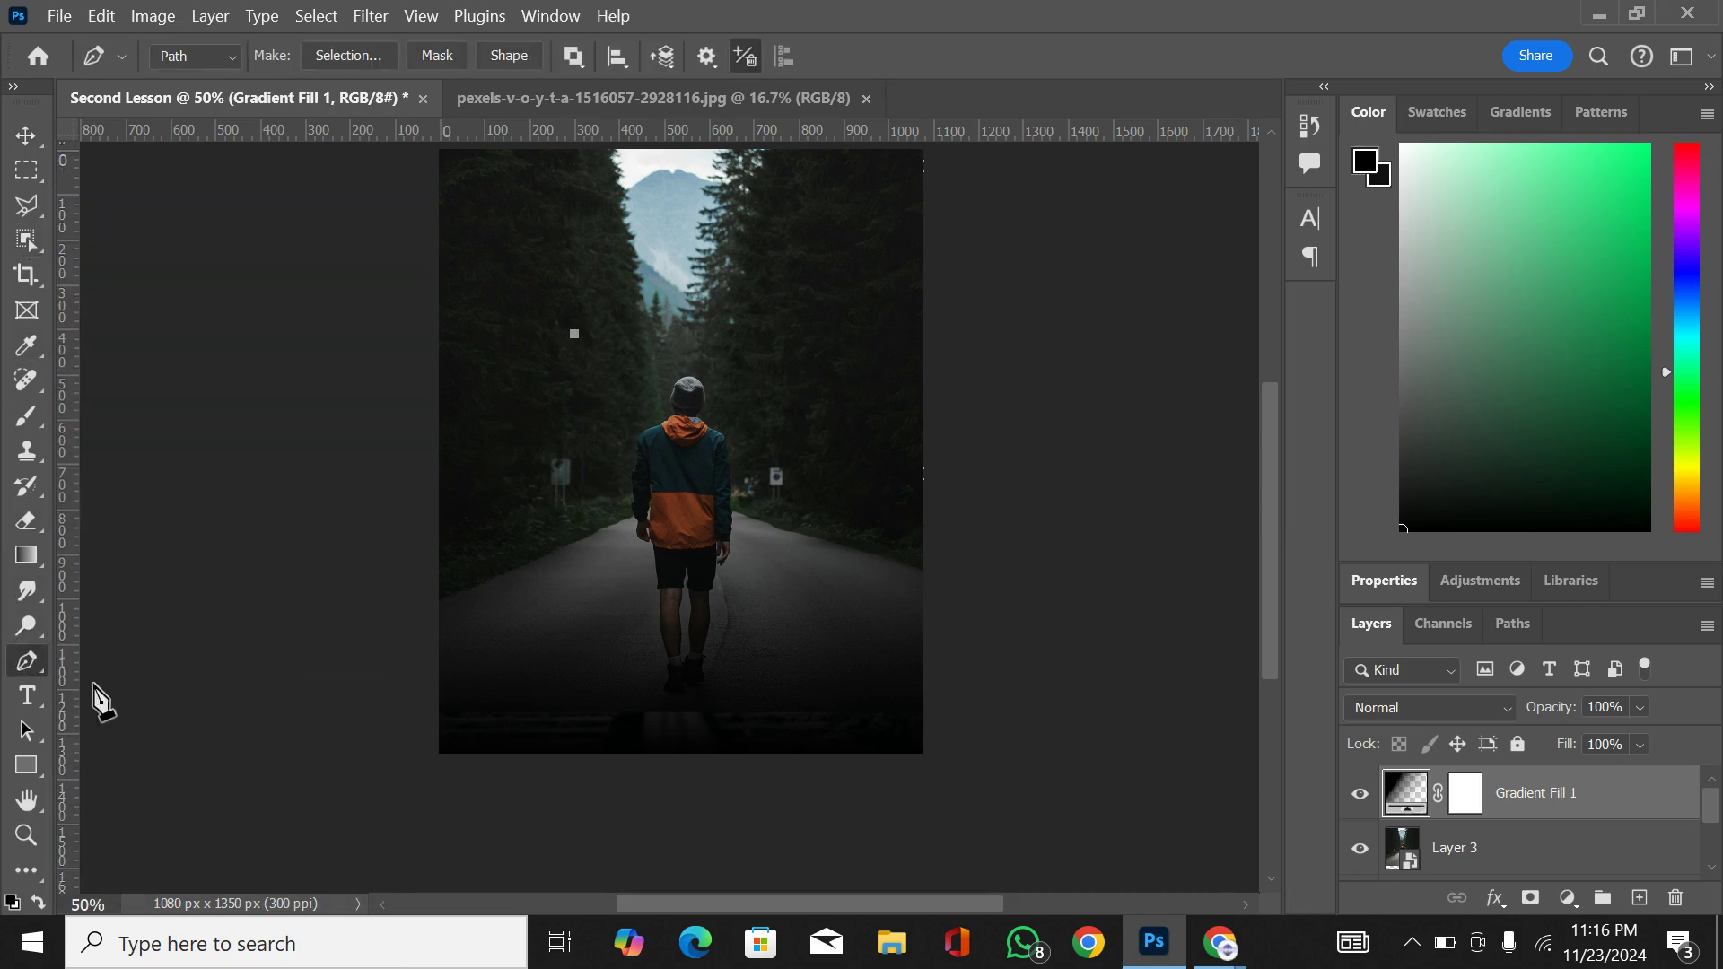
Step: Add the text "RSVP" above the hiker's head with the Type tool
{"action": "left_click", "coordinate": [26, 696]}
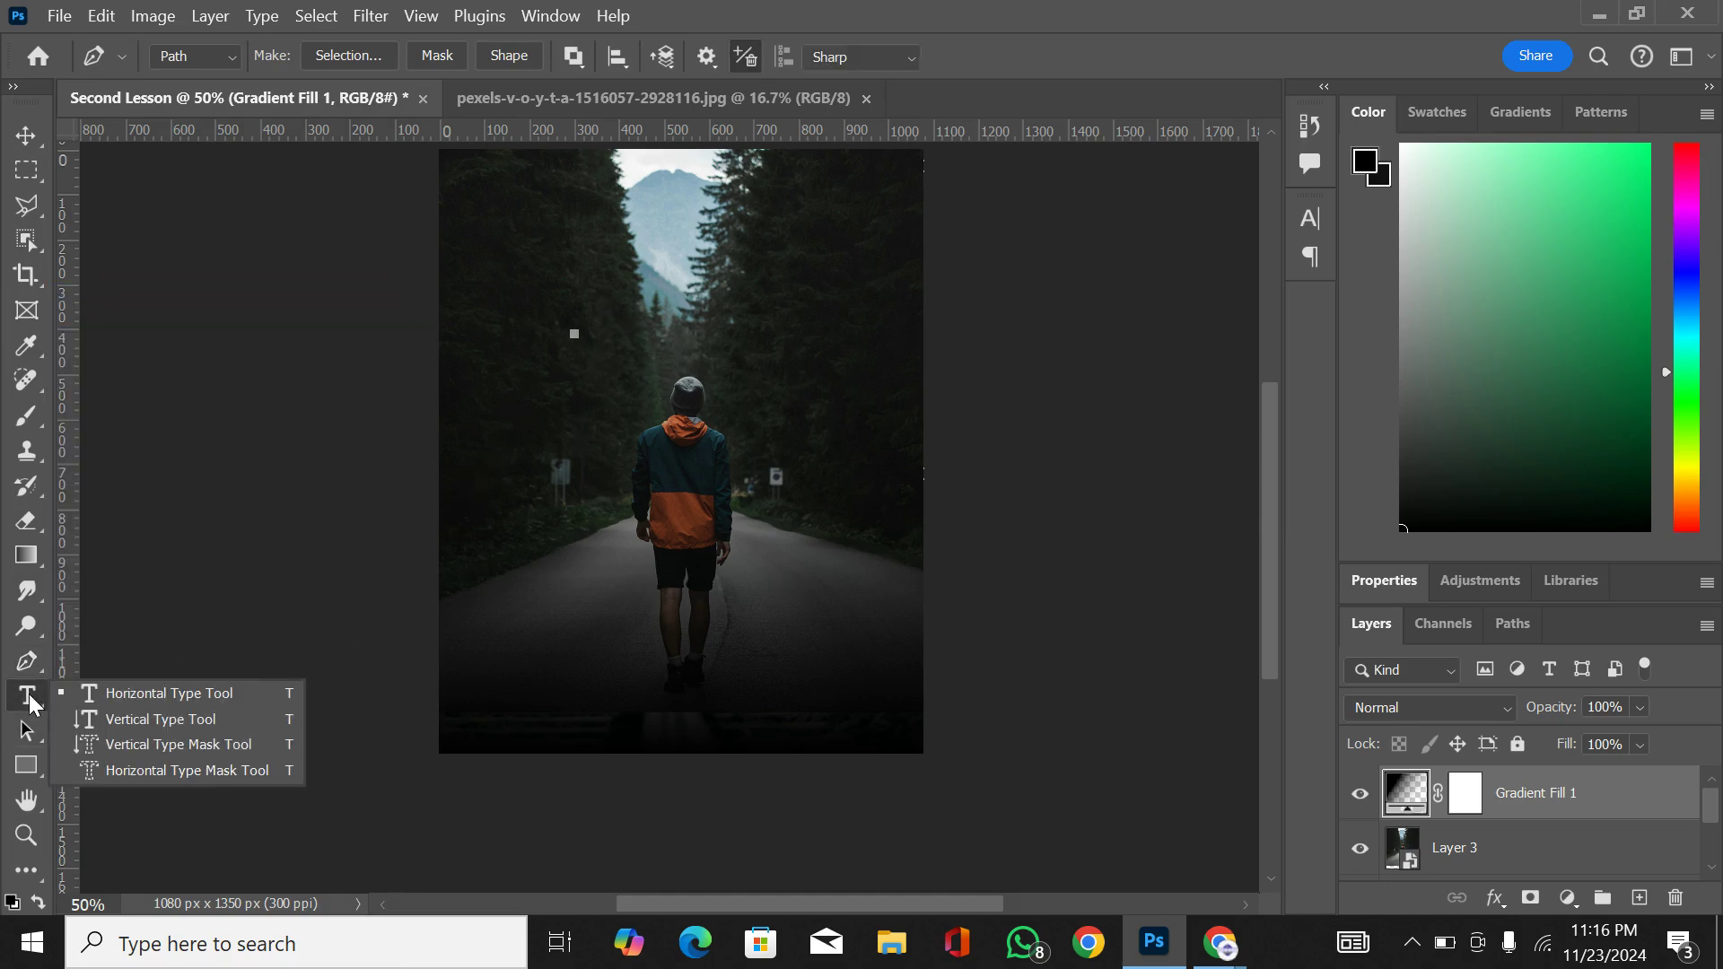
{"action": "left_click", "coordinate": [577, 262]}
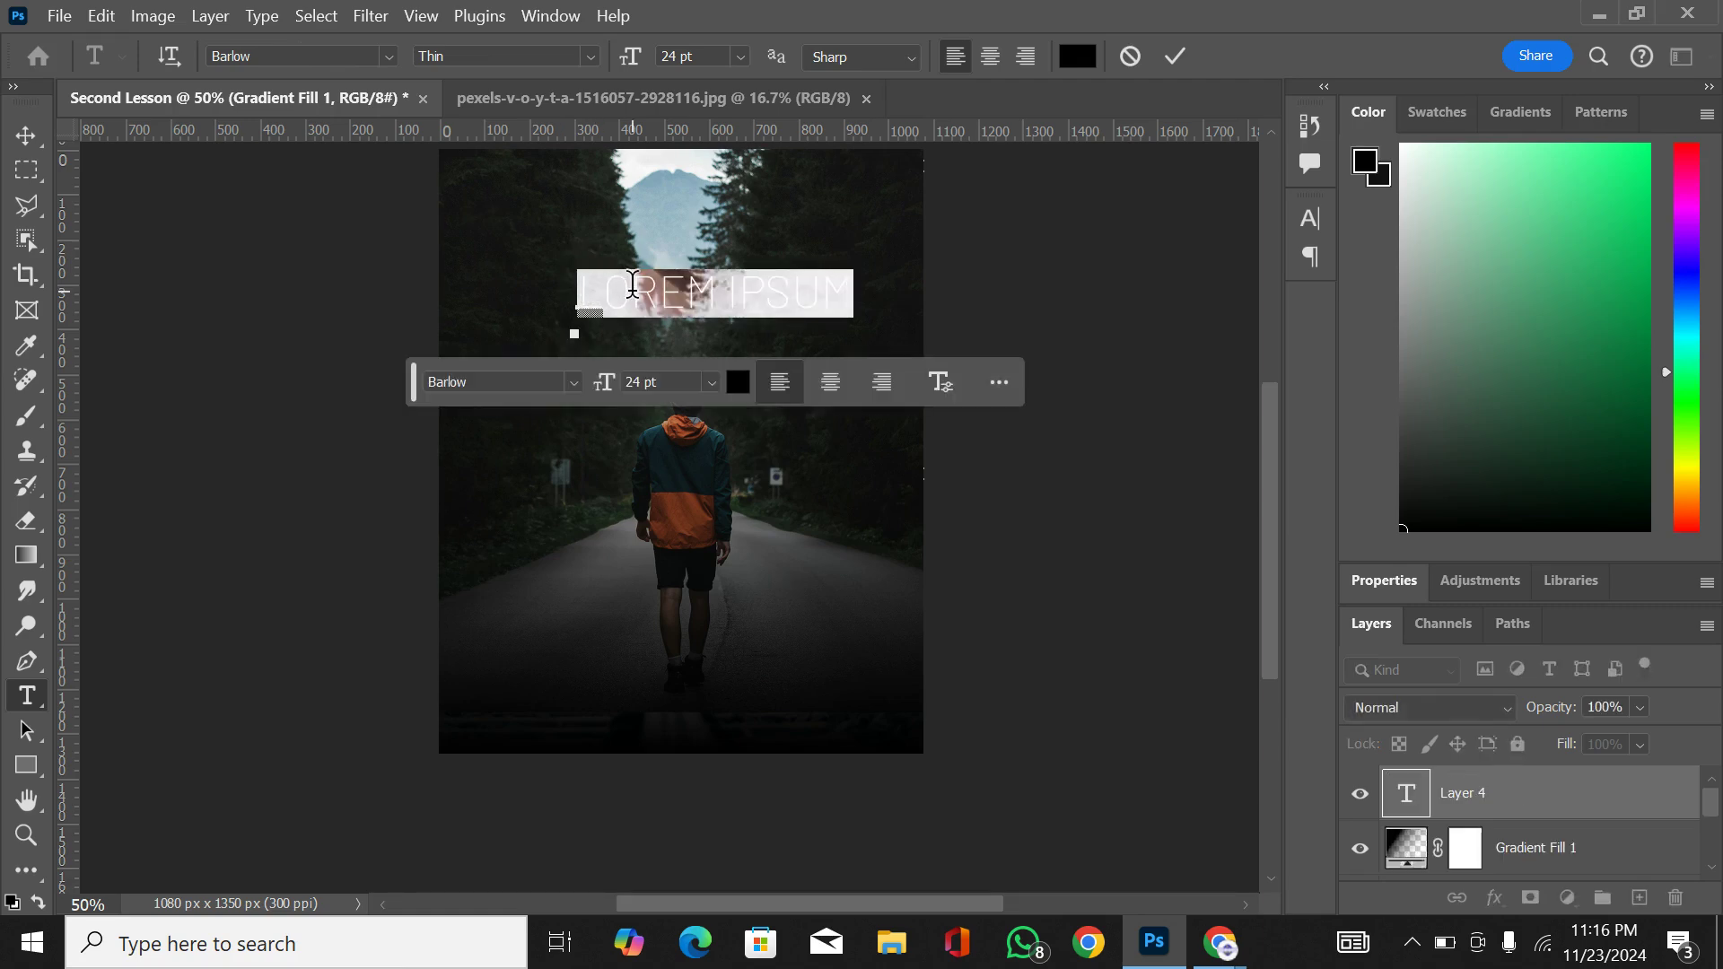
{"action": "type", "text": "R"}
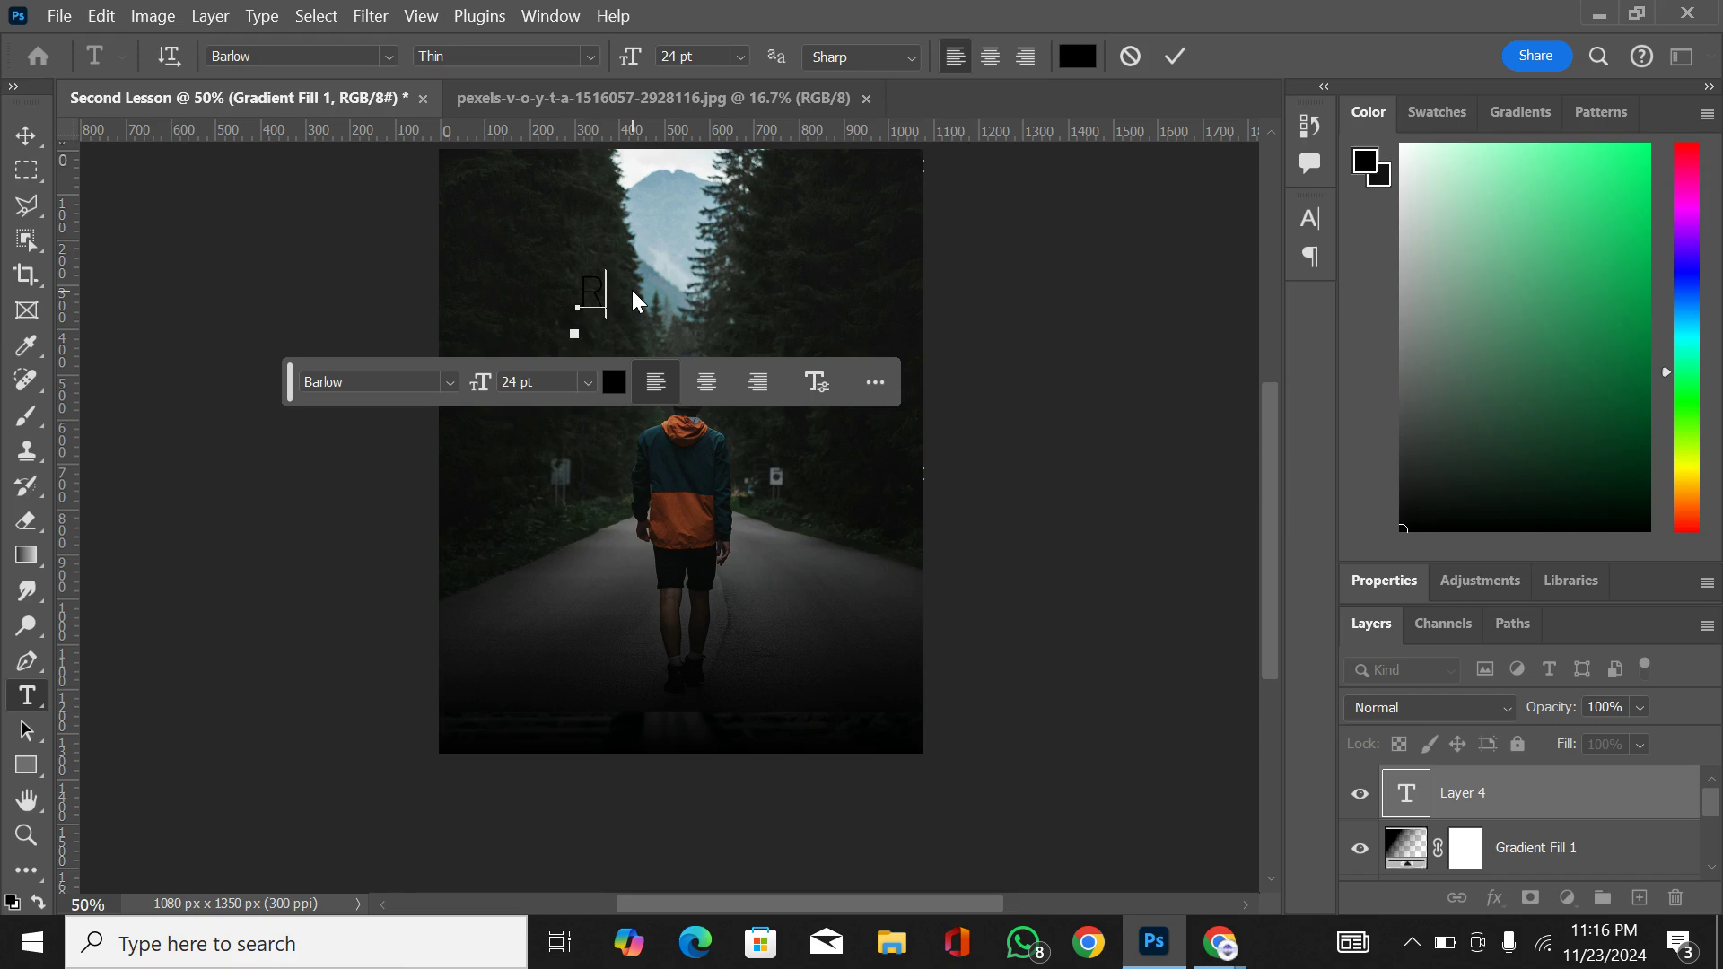
{"action": "type", "text": "SVP"}
Step: Select the whole RSVP text and set its Barlow font style to Black in the character settings
{"action": "double_click", "coordinate": [633, 284]}
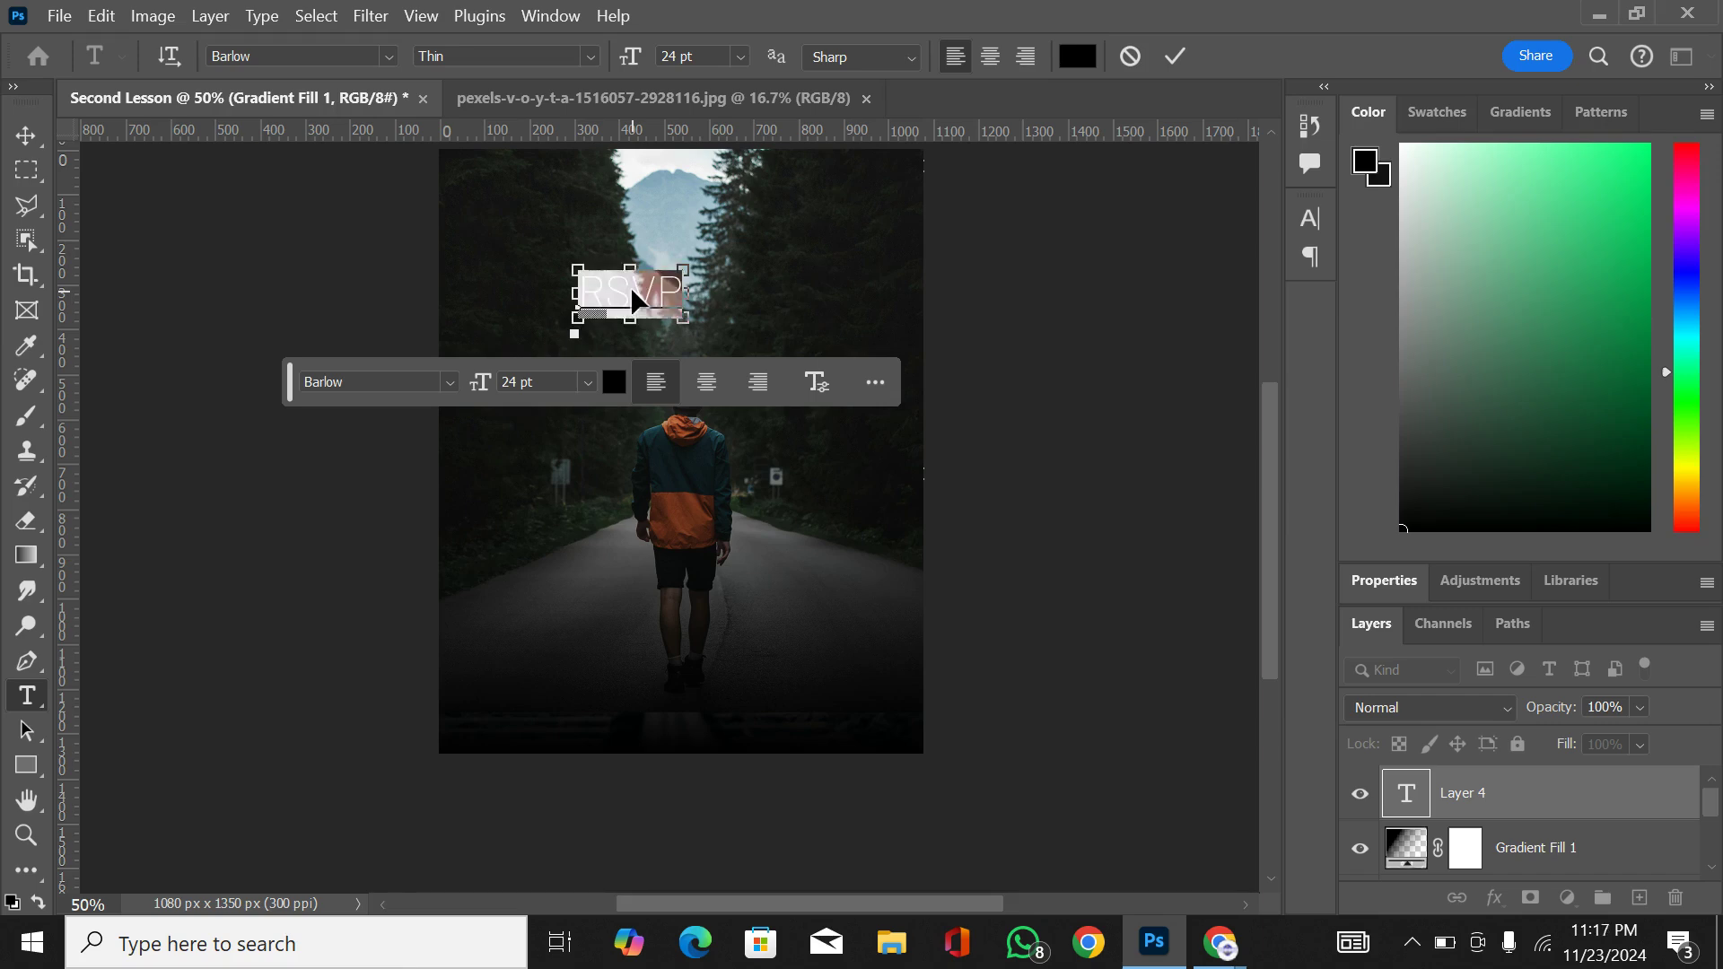
{"action": "left_click", "coordinate": [1310, 218]}
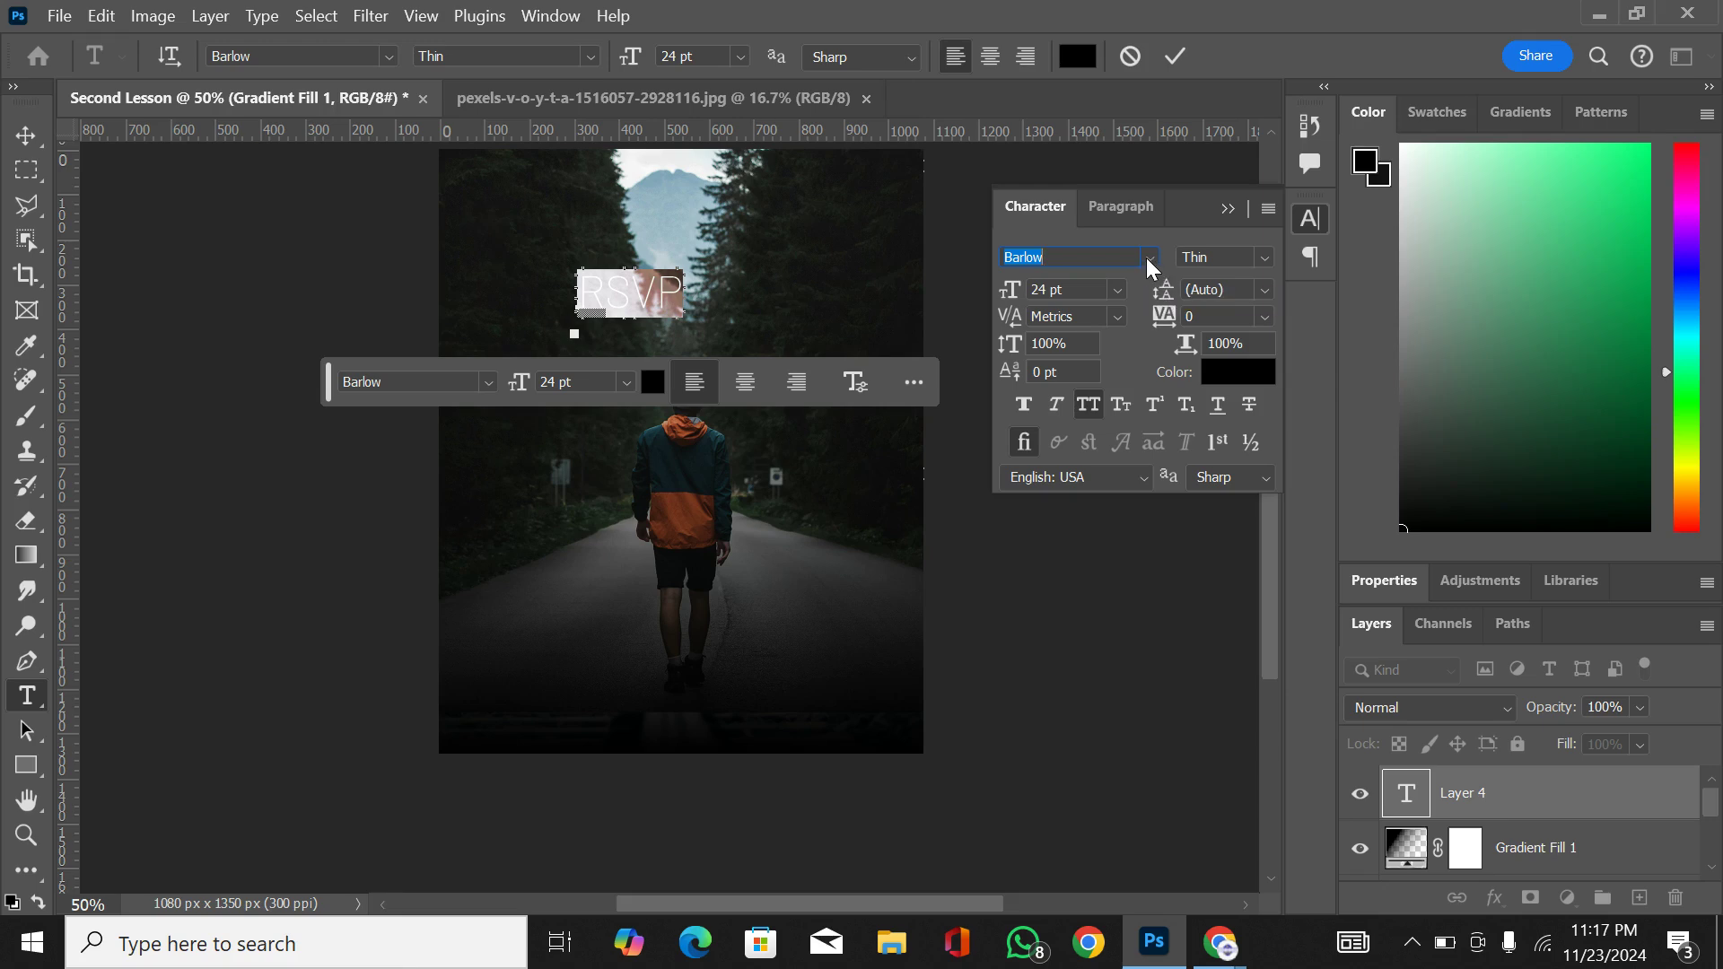
{"action": "left_click", "coordinate": [1263, 254]}
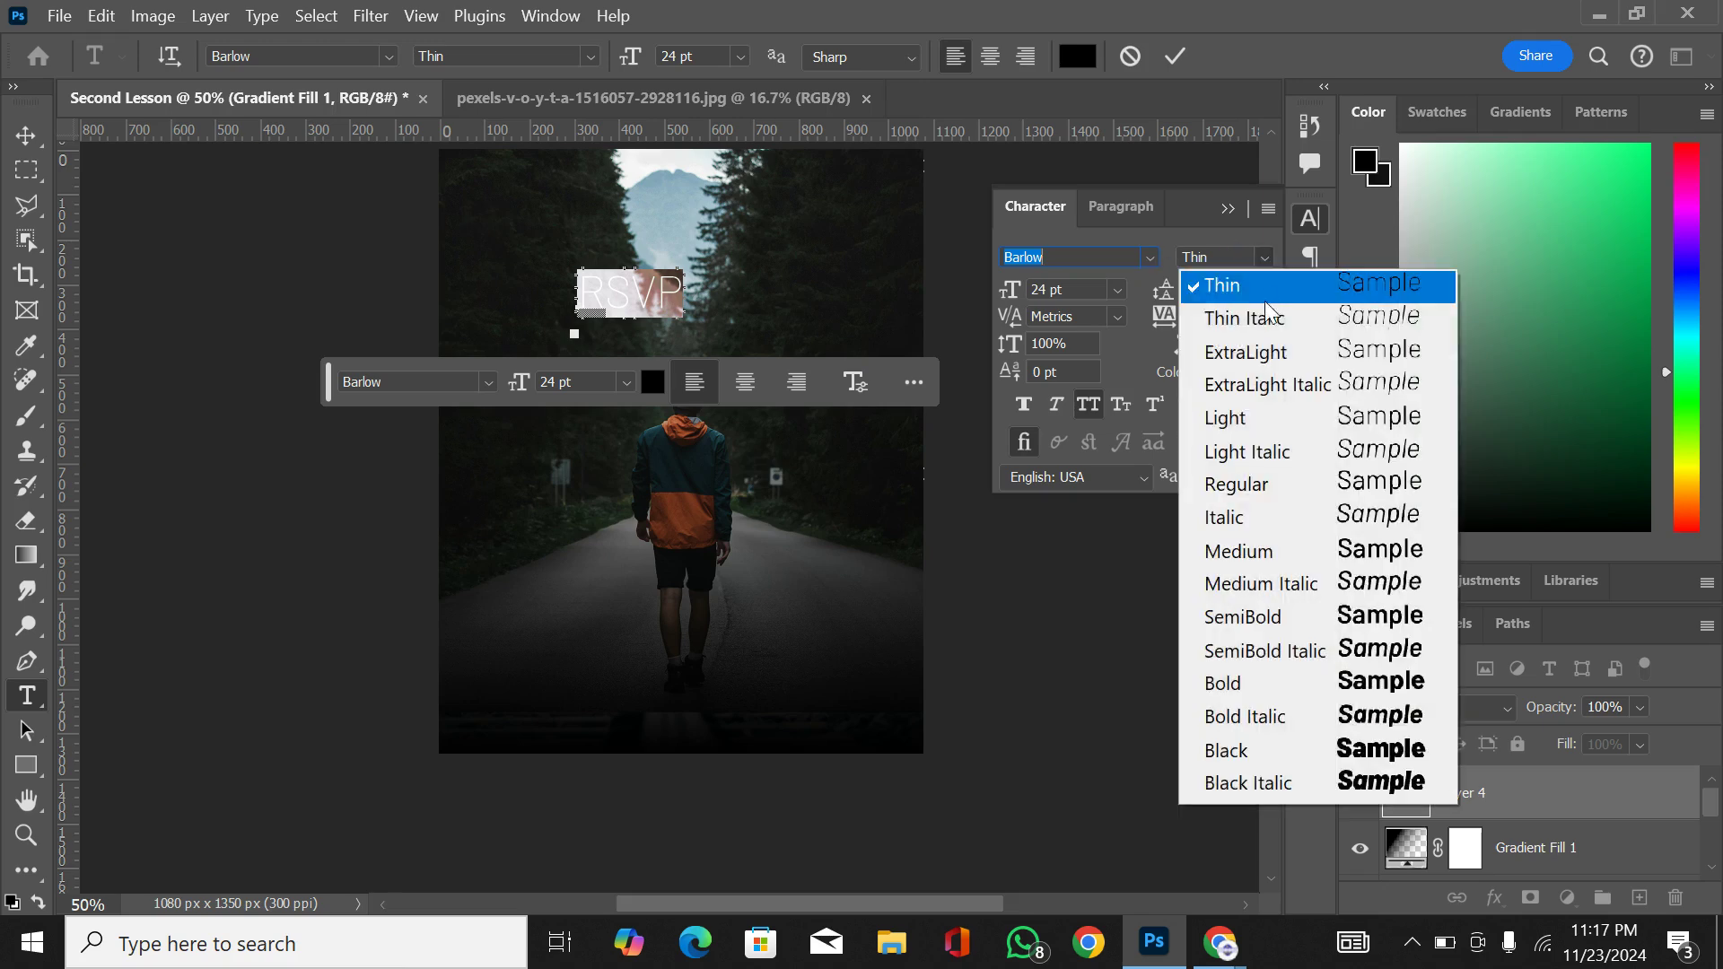
{"action": "left_click", "coordinate": [1236, 752]}
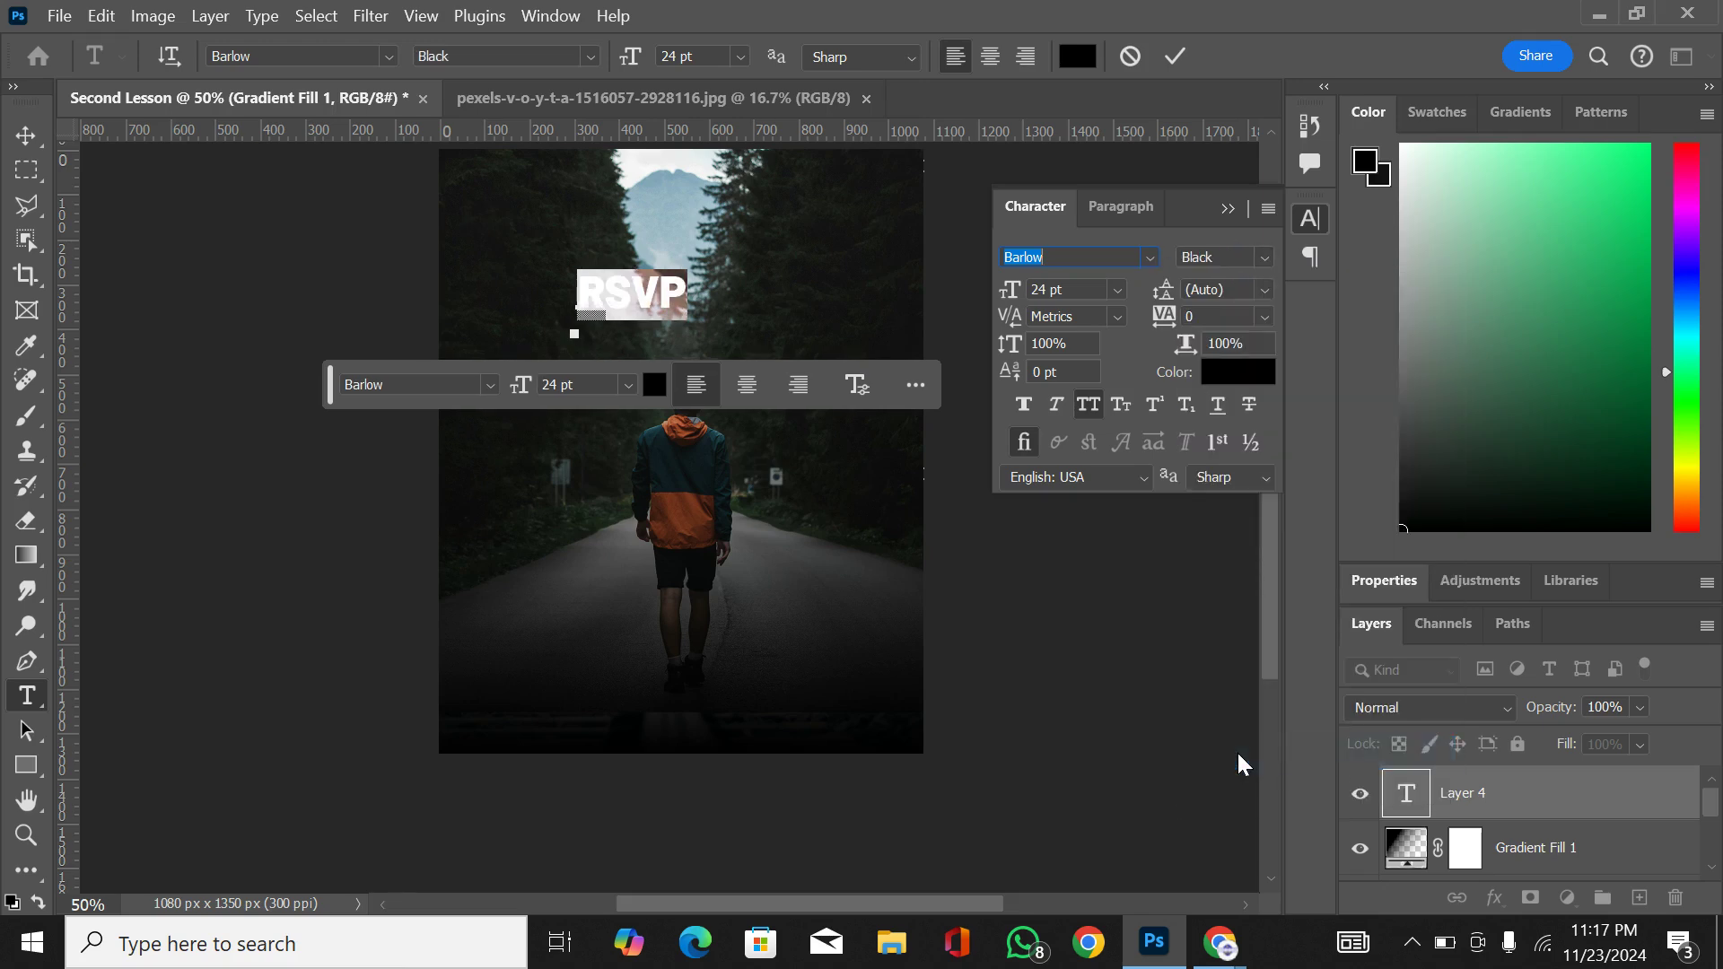
{"action": "left_click", "coordinate": [1265, 256]}
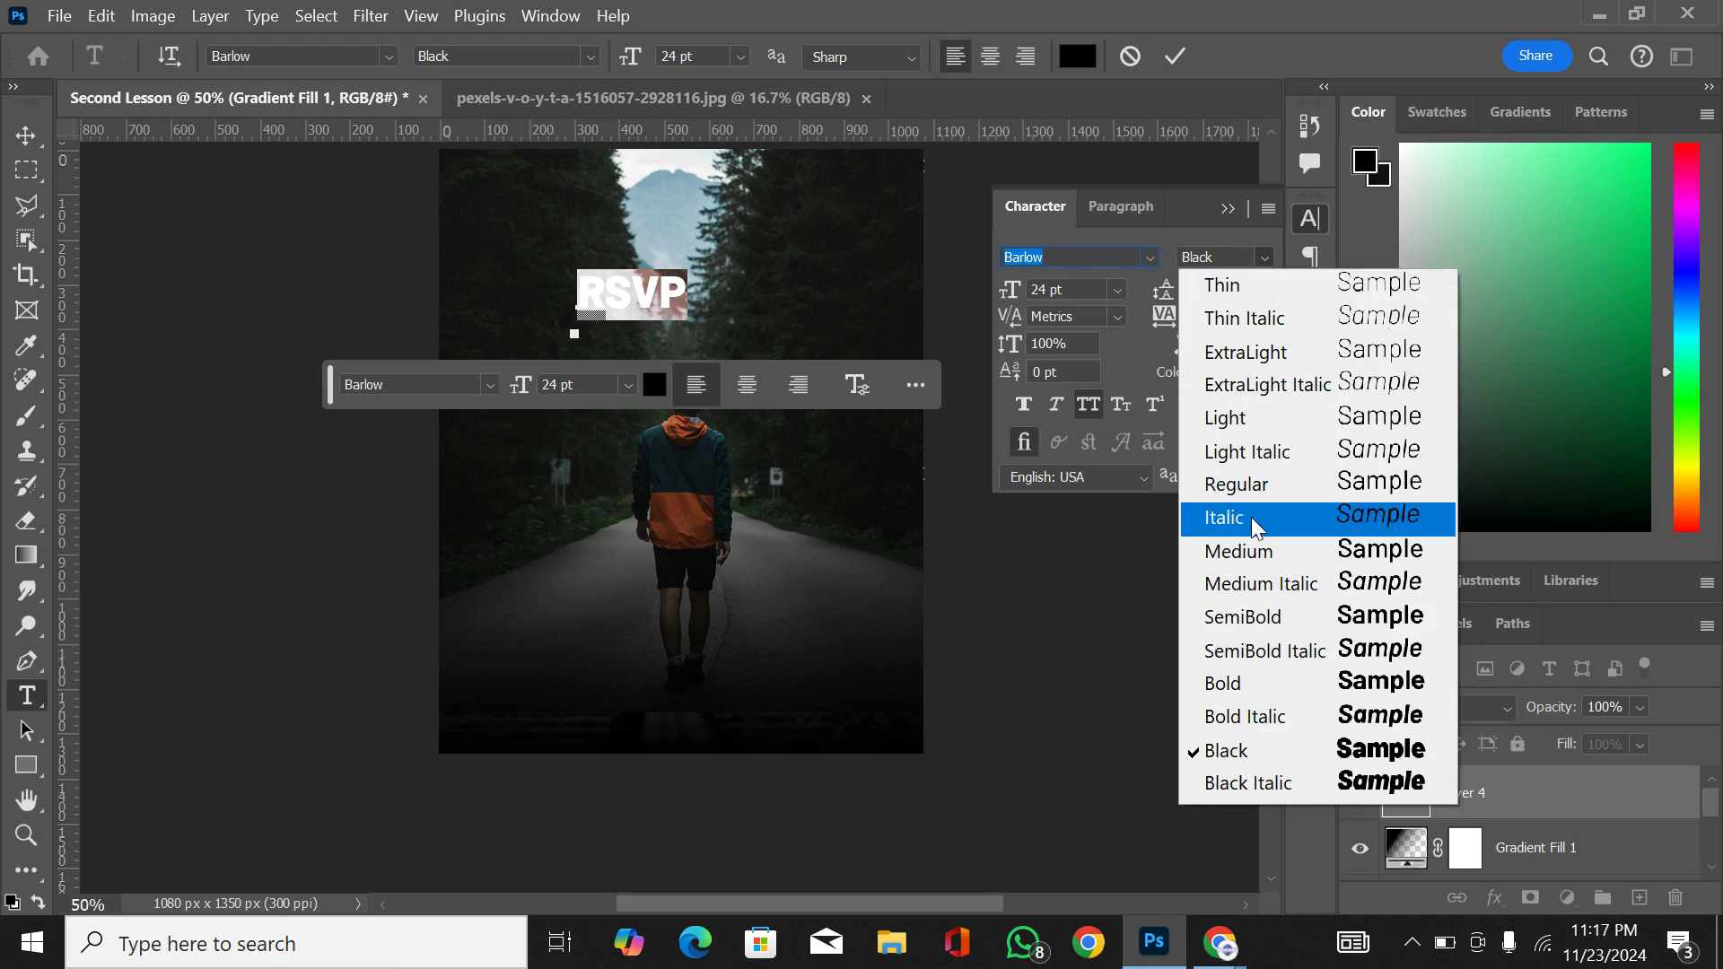
{"action": "left_click", "coordinate": [1225, 752]}
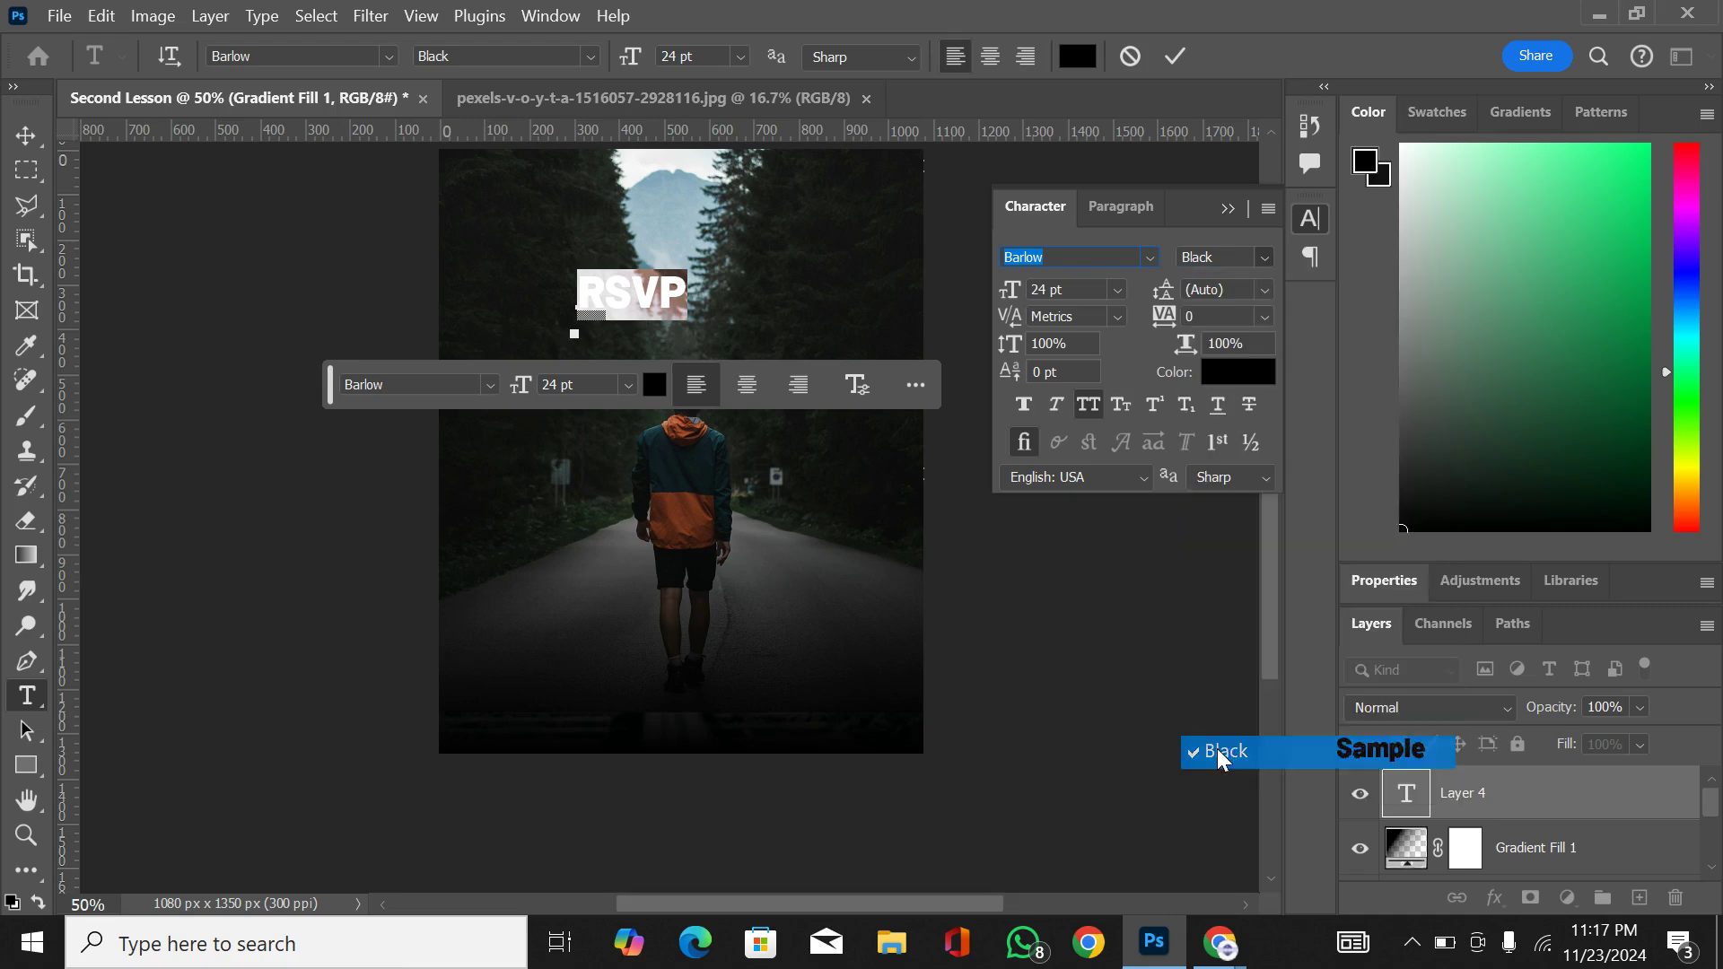
Step: Set the RSVP text color to white (ffffff) and commit the text edit
{"action": "left_click", "coordinate": [1240, 371]}
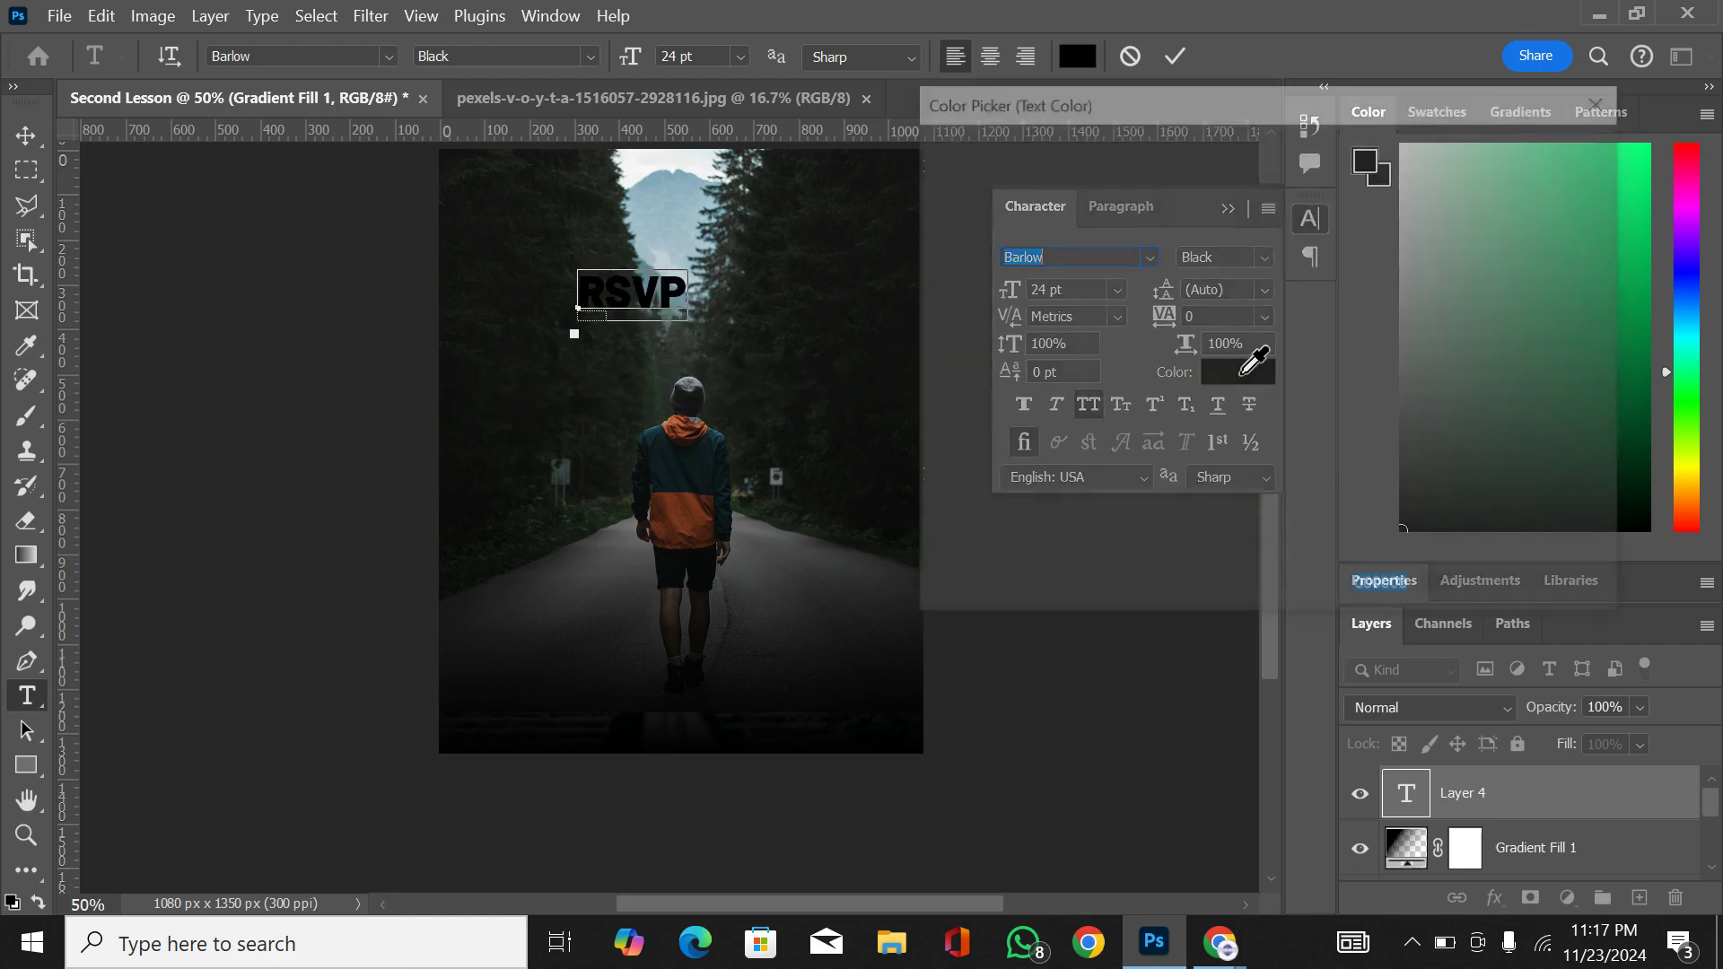
{"action": "type", "text": "ffffff"}
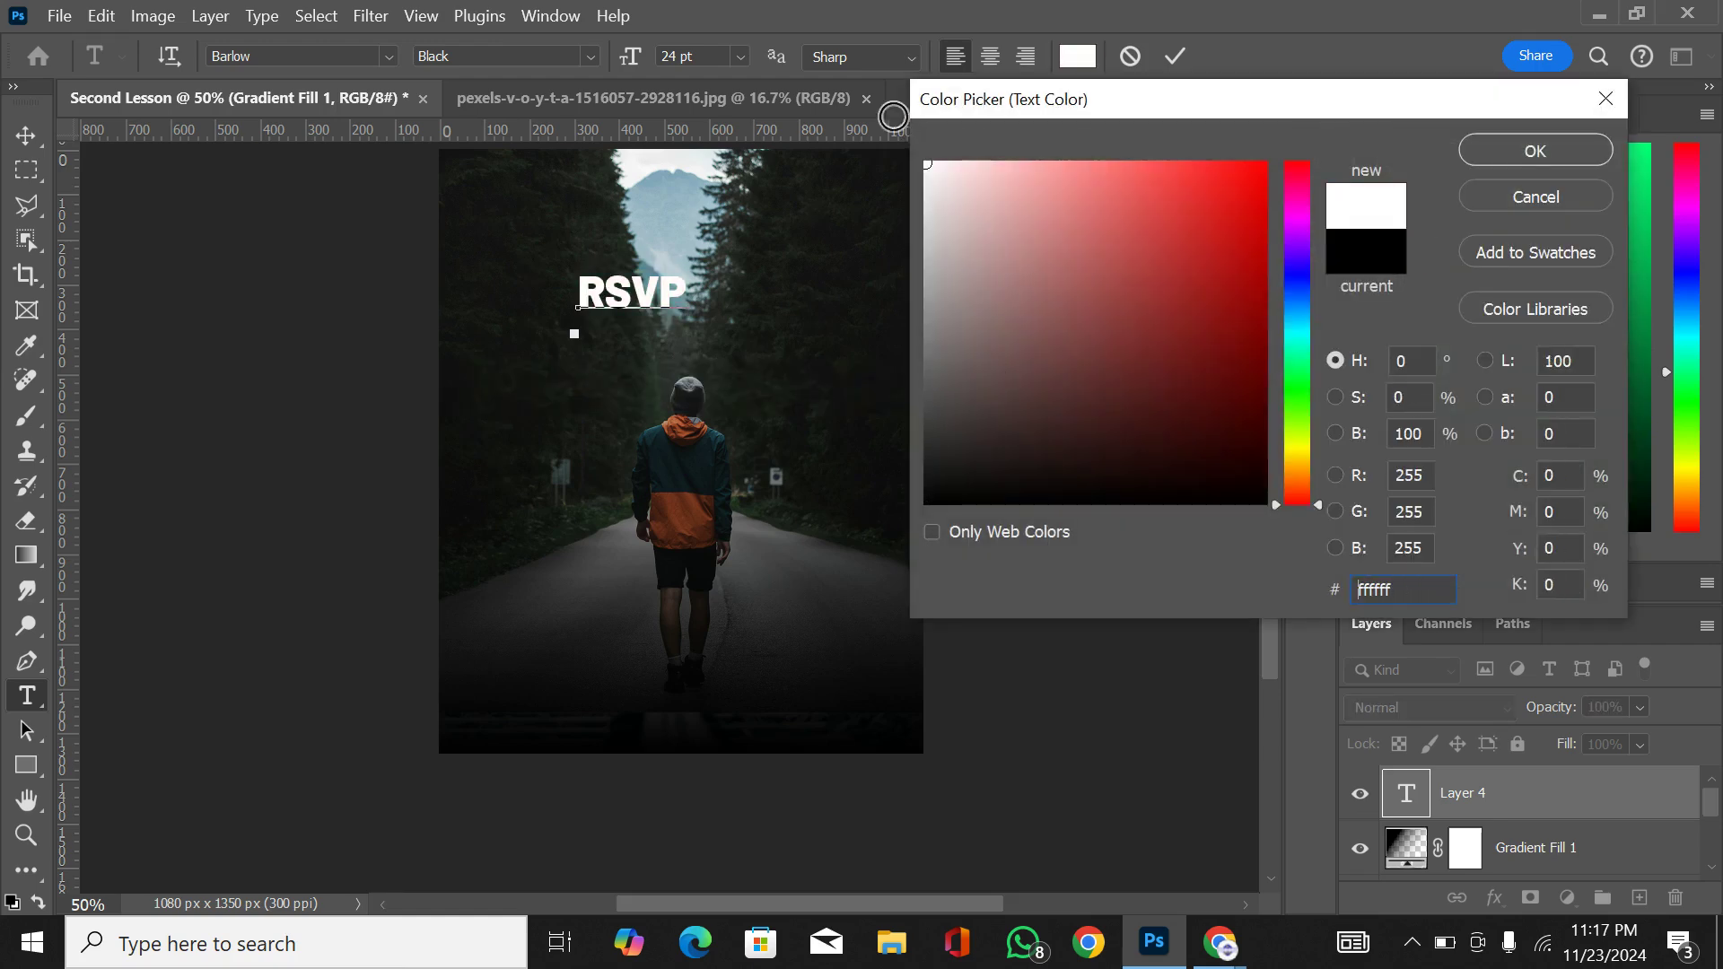
{"action": "left_click", "coordinate": [1500, 145]}
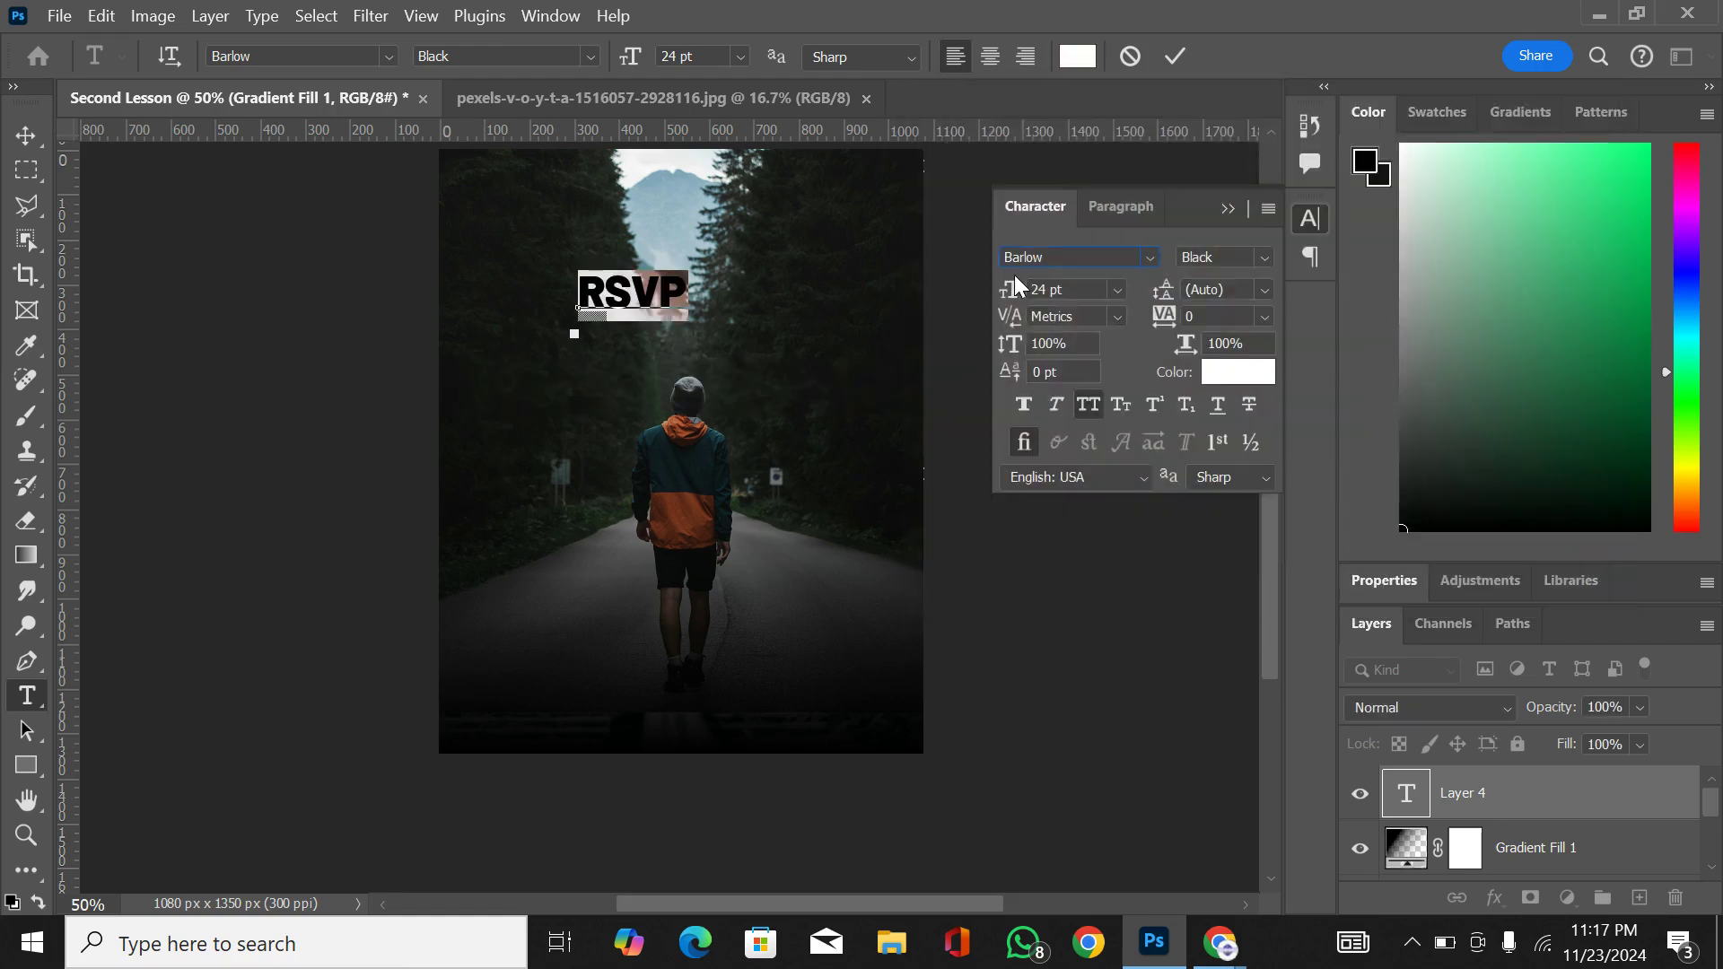
{"action": "left_click", "coordinate": [25, 136]}
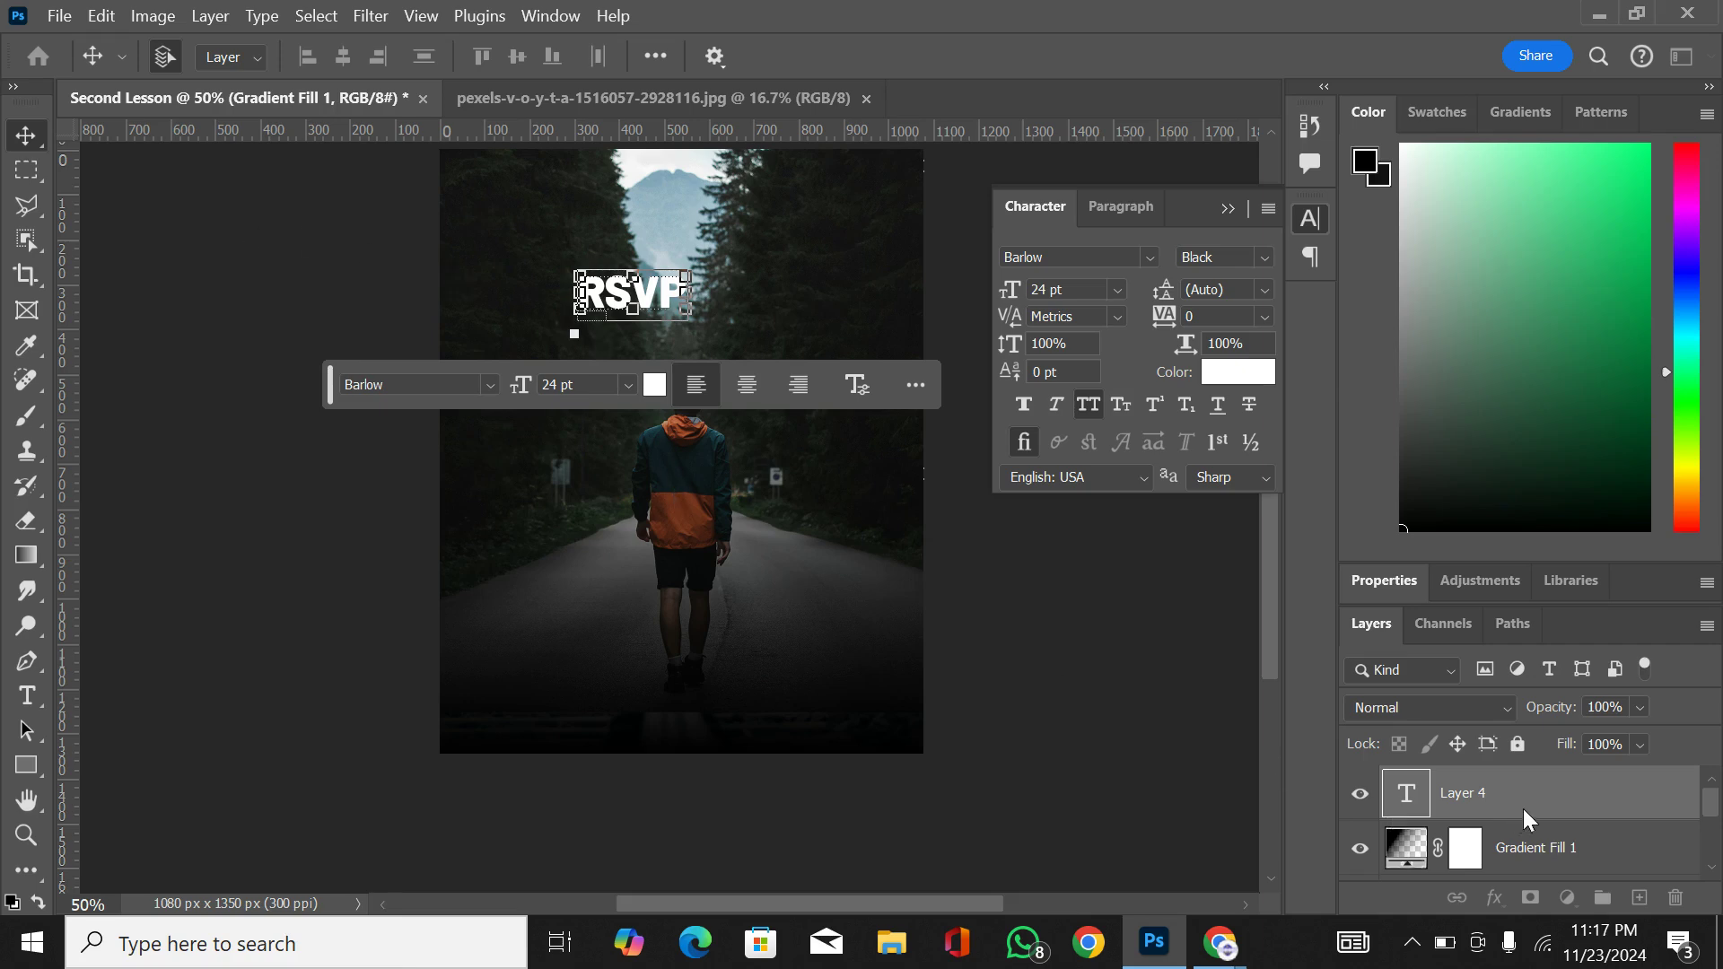
{"action": "left_click", "coordinate": [339, 481]}
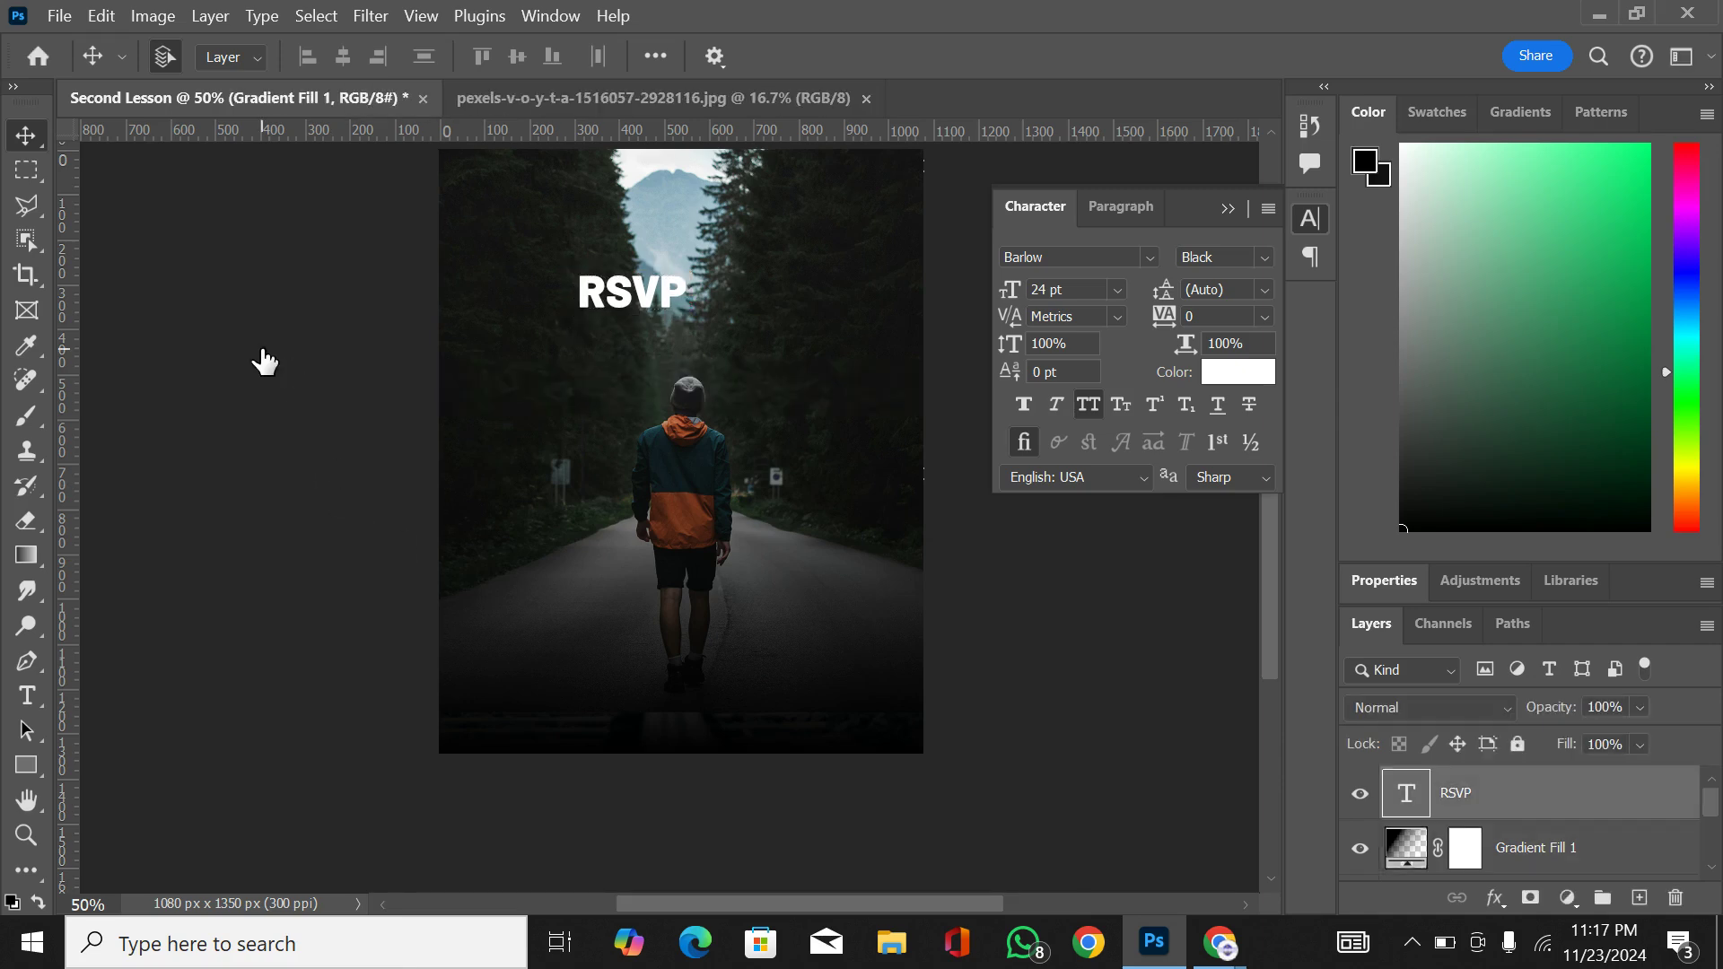
{"action": "key", "text": "ctrl+t"}
{"action": "left_click", "coordinate": [137, 697]}
{"action": "left_click", "coordinate": [615, 303]}
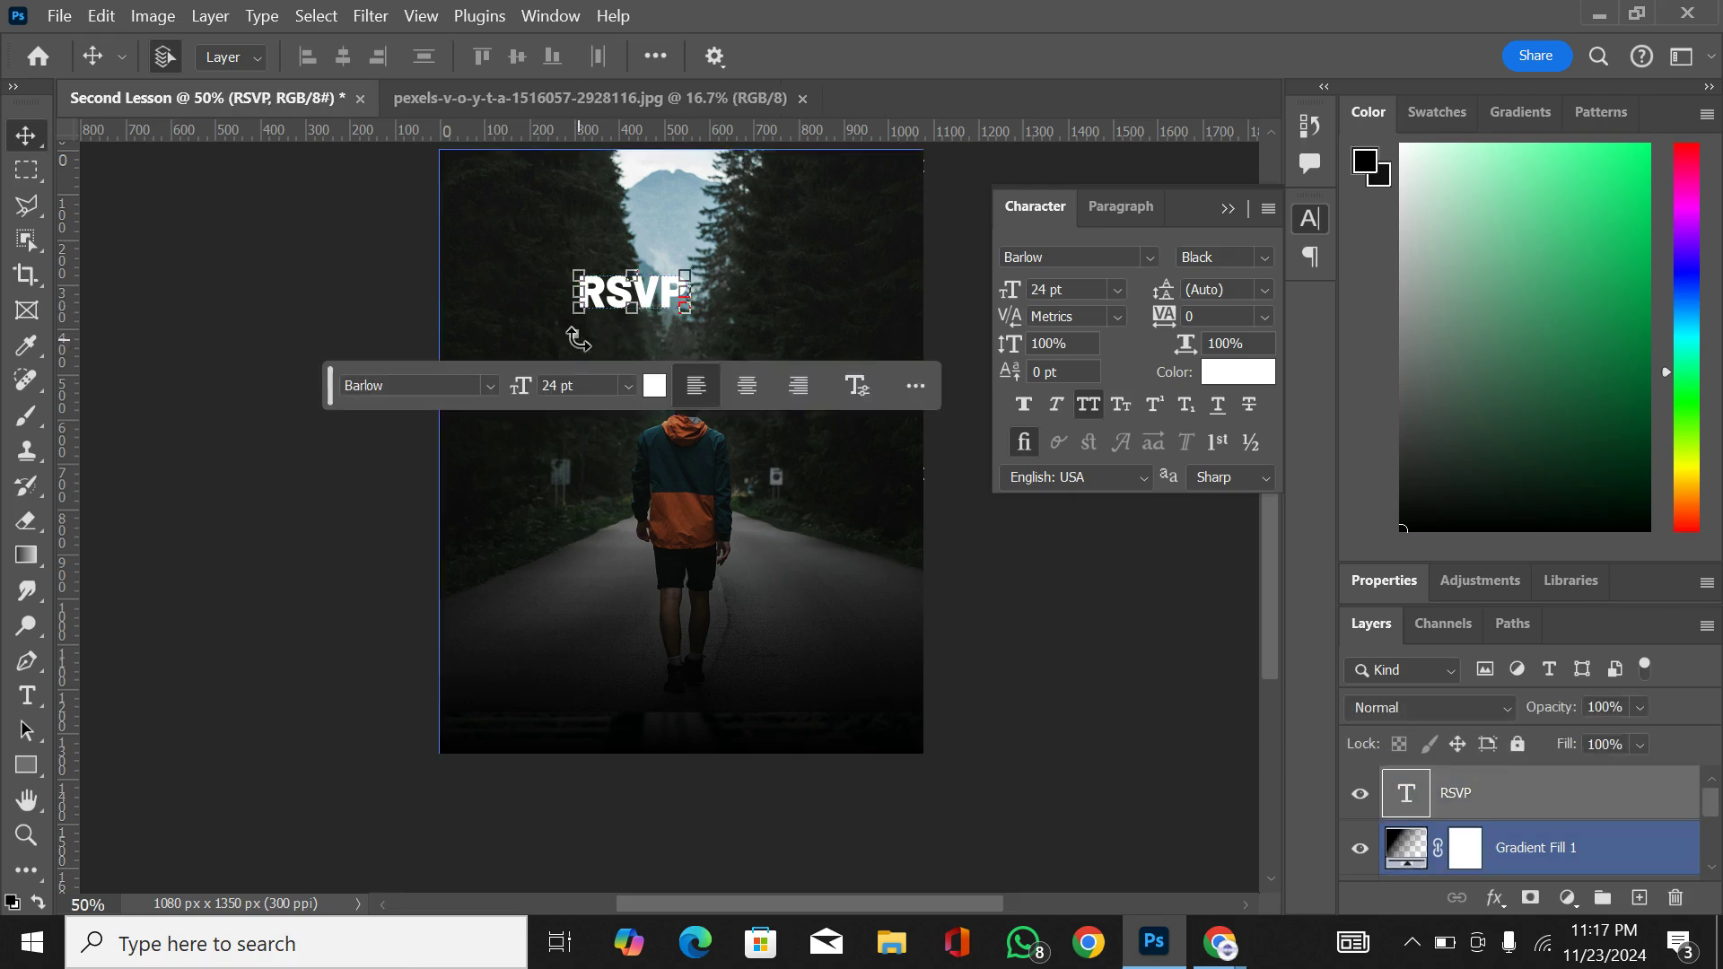
{"action": "key", "text": "ctrl+t"}
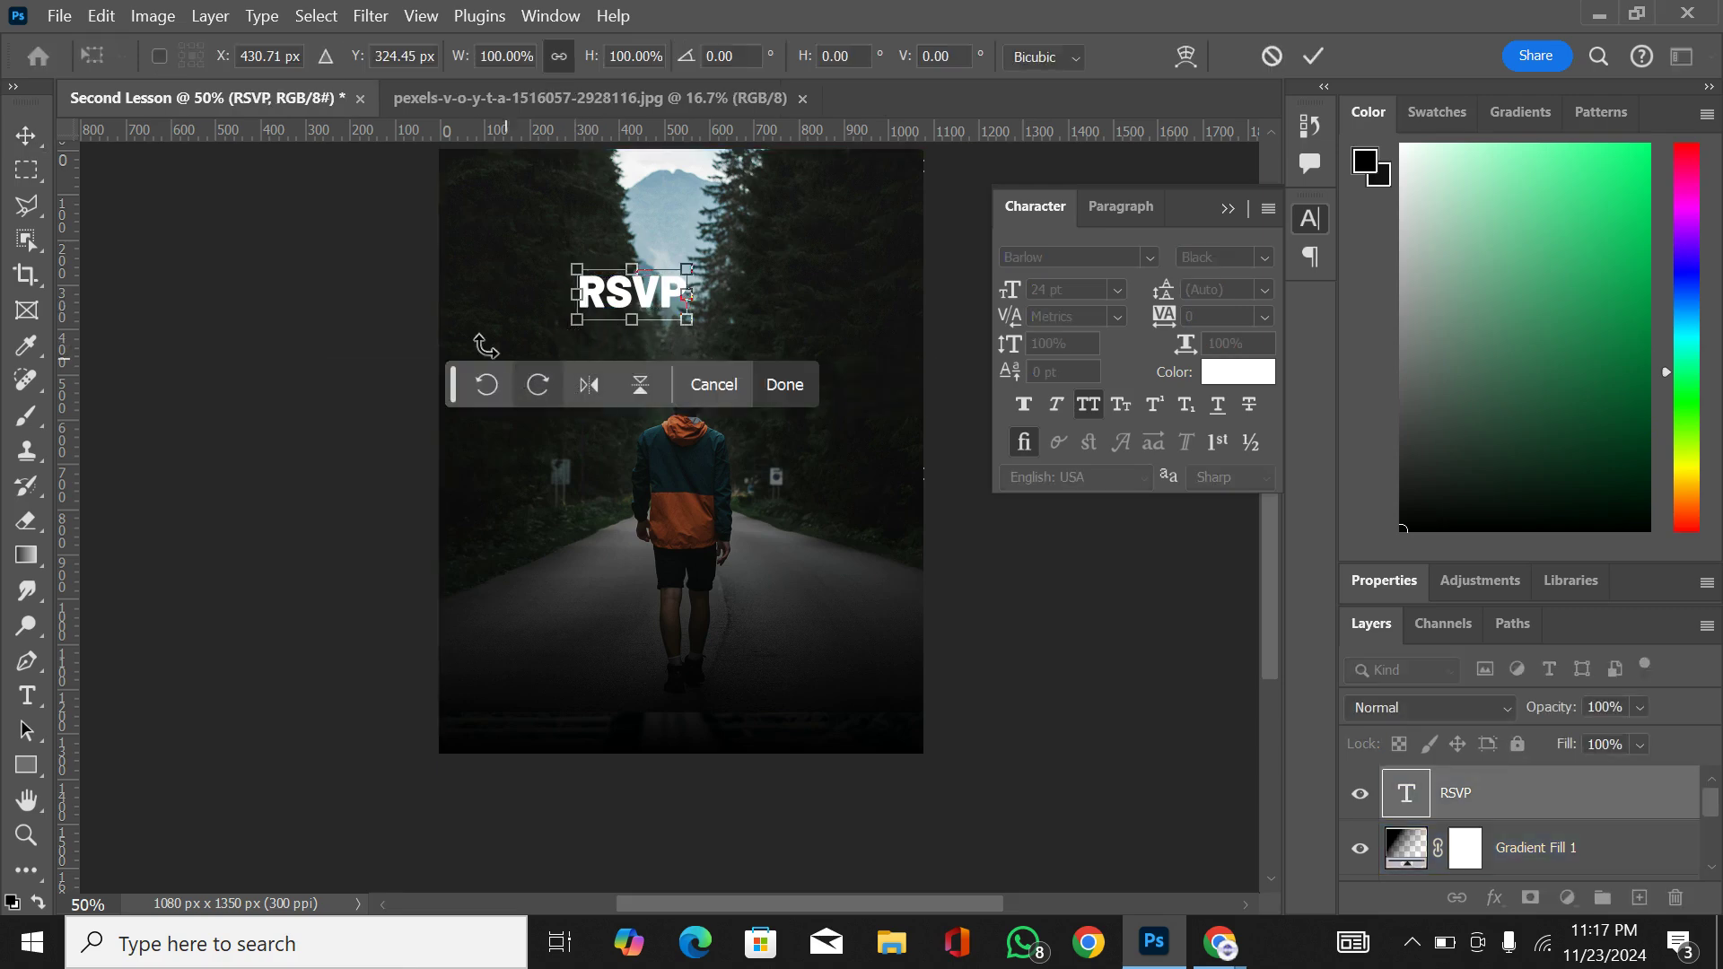
{"action": "left_click", "coordinate": [19, 135]}
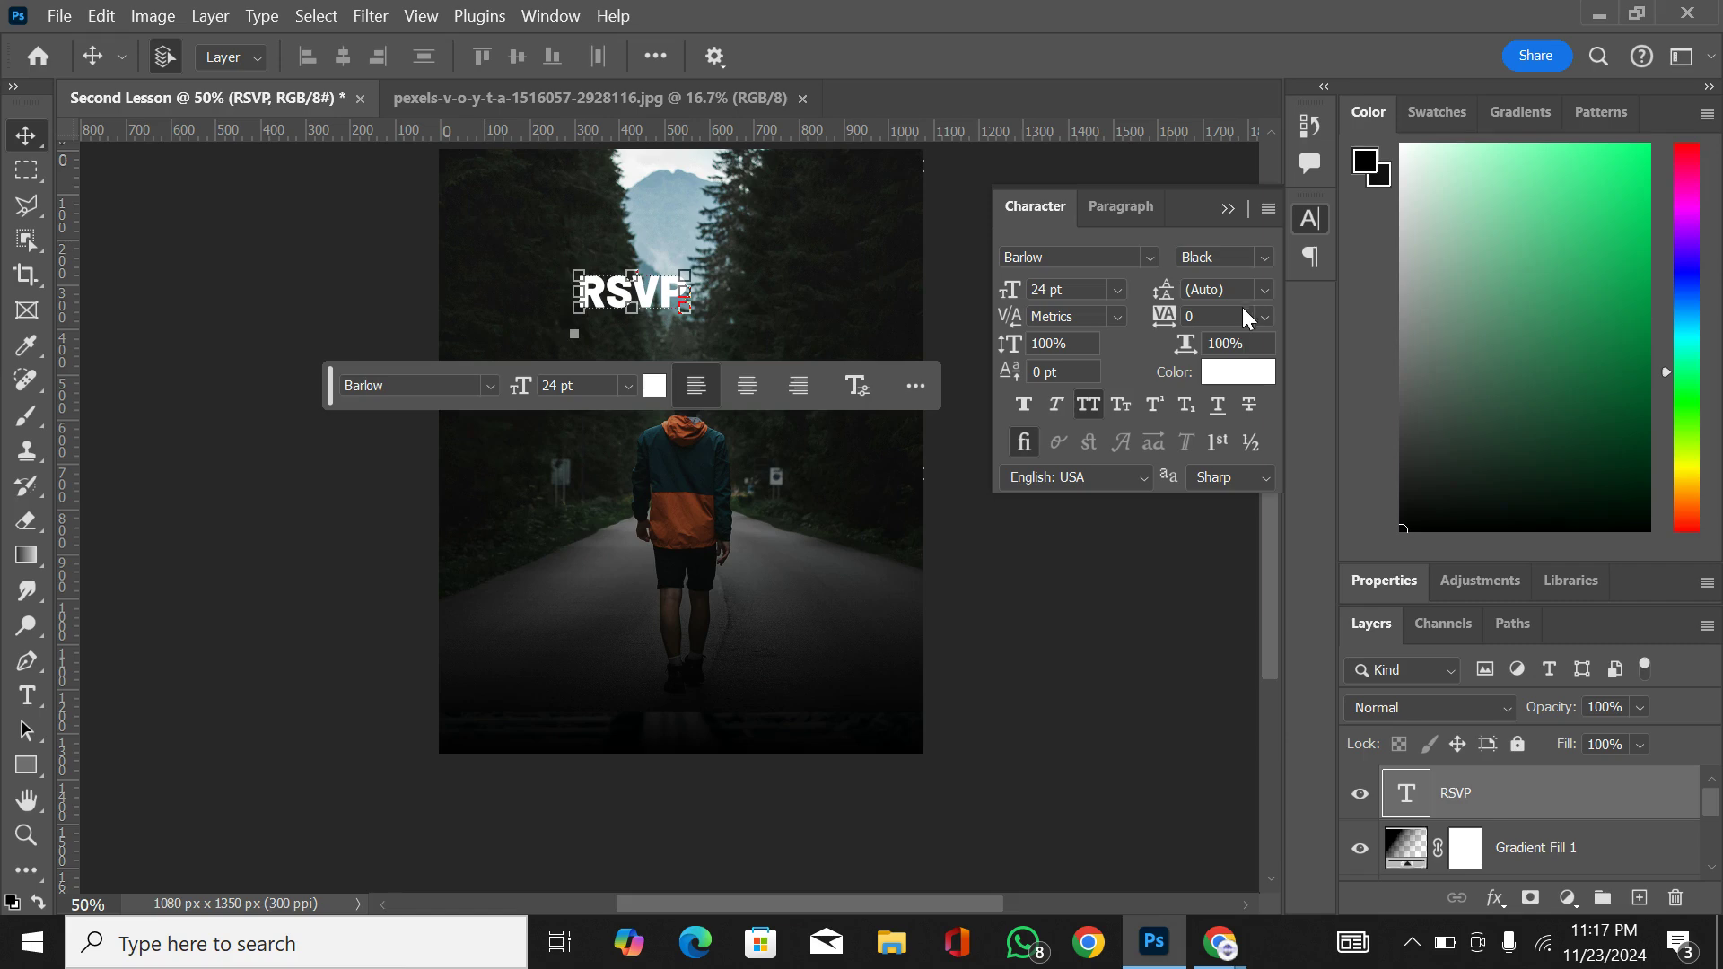
Step: Try tracking values of 100 and 200 on the RSVP text, and set it to -100
{"action": "left_click", "coordinate": [1265, 316]}
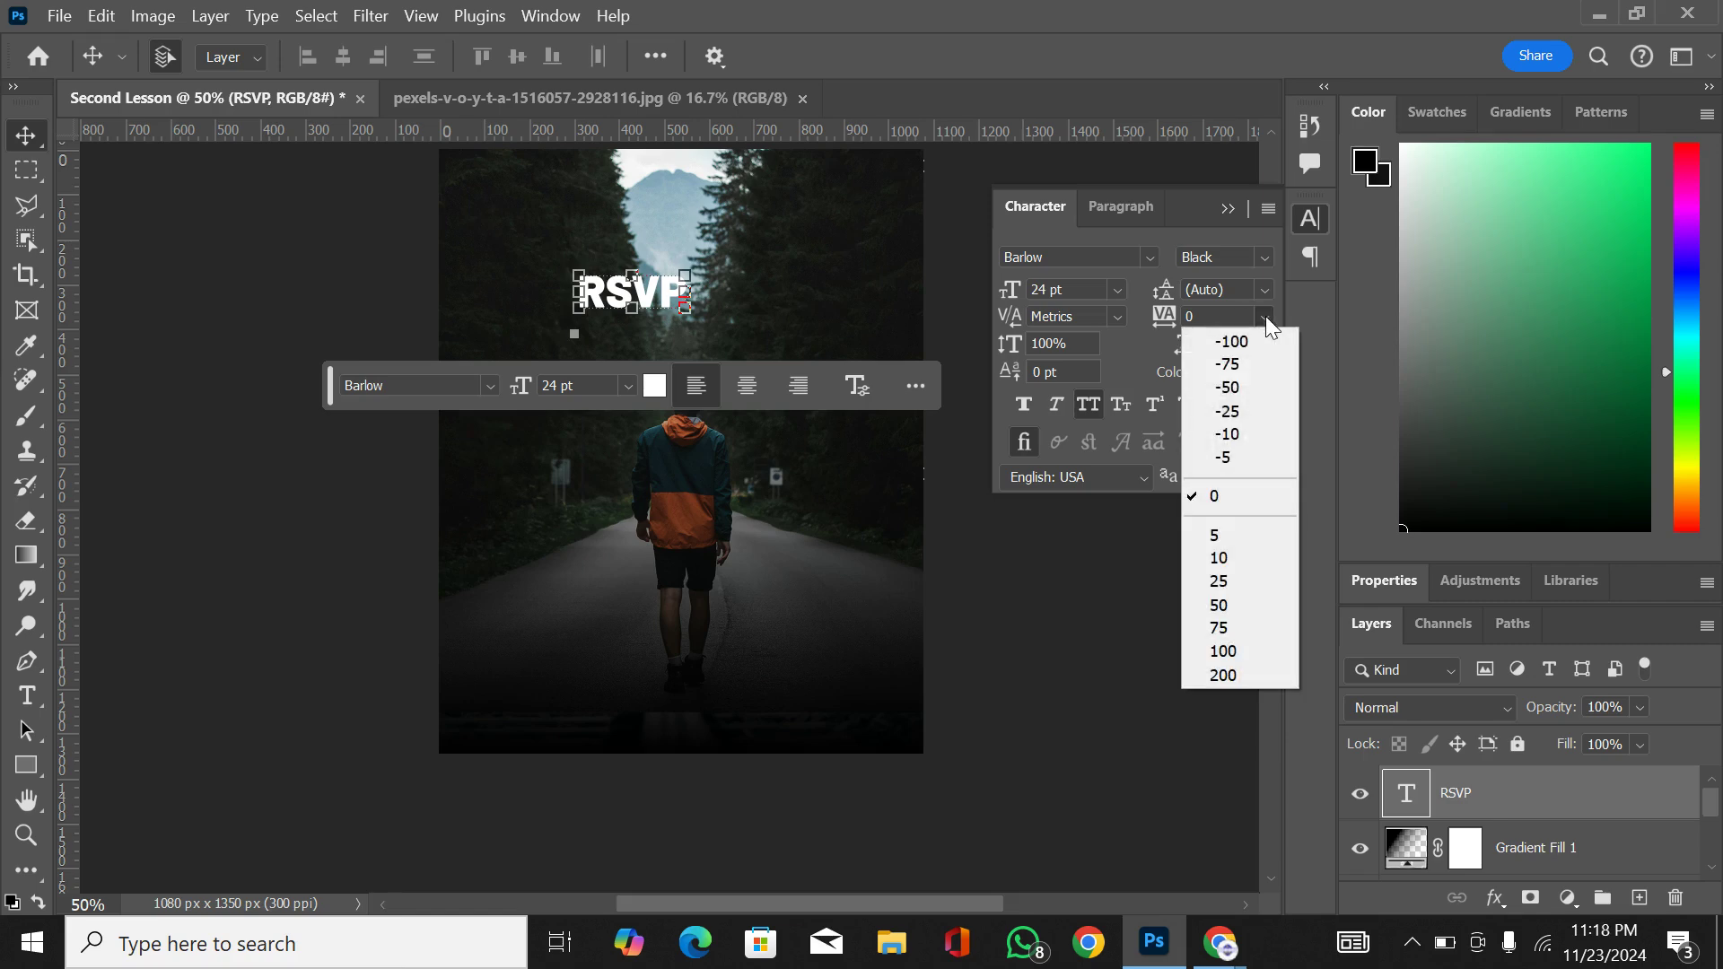
{"action": "left_click", "coordinate": [1221, 652]}
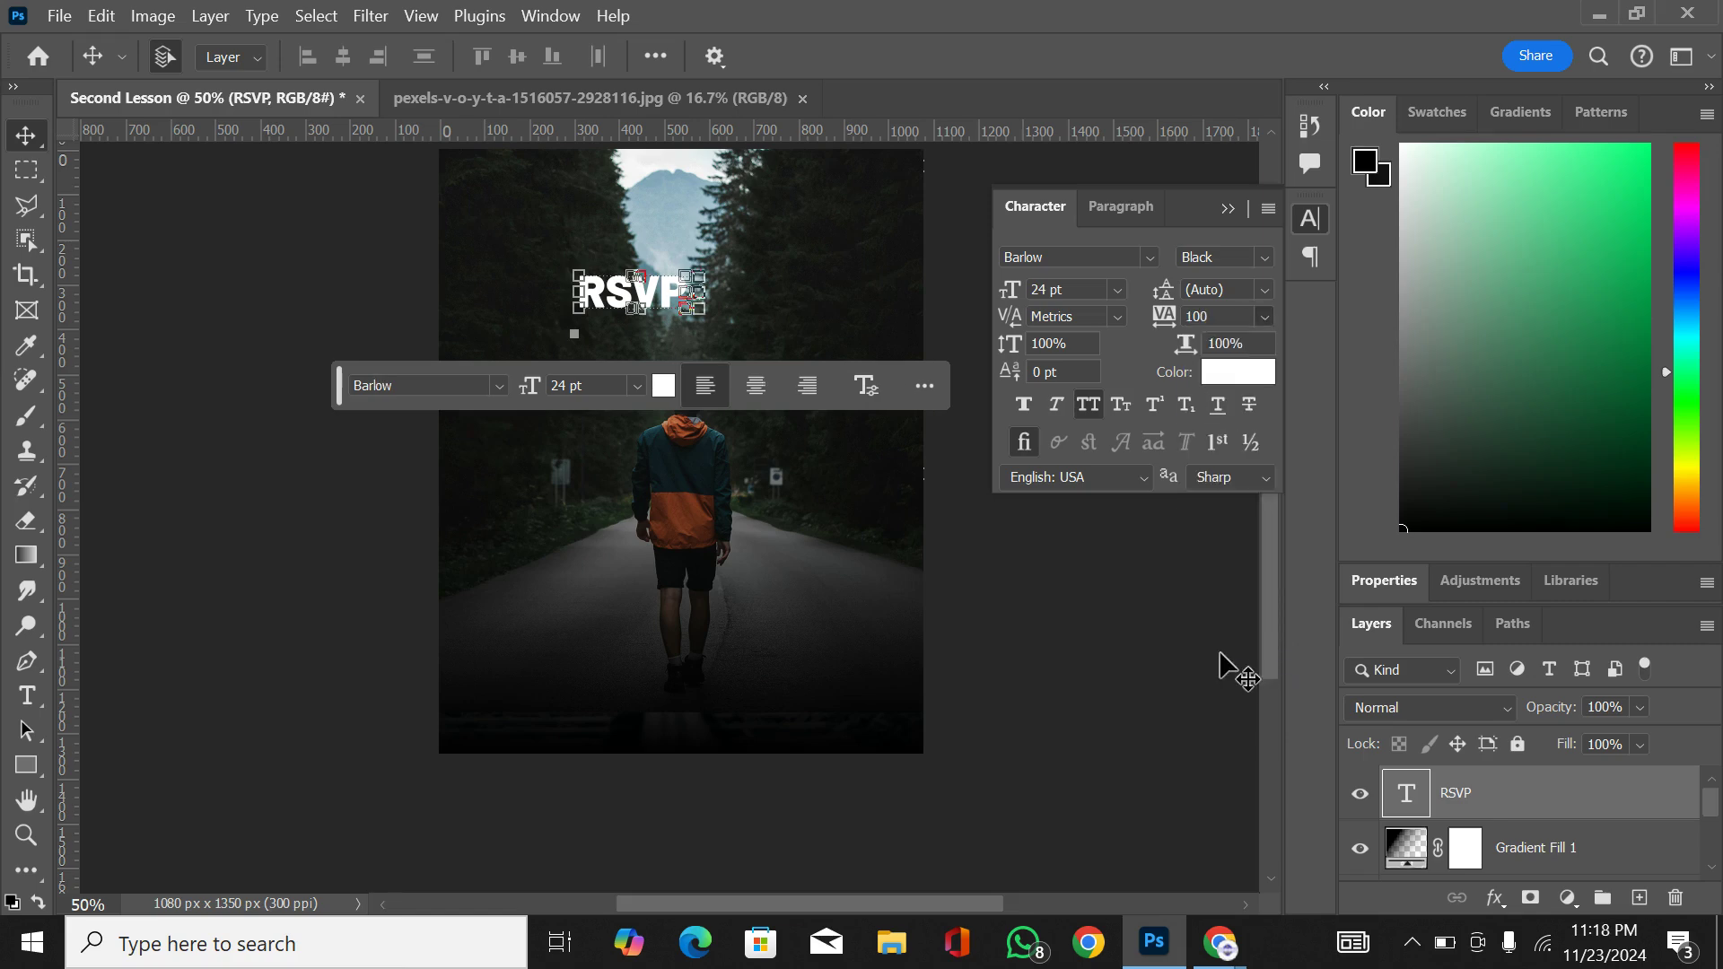
{"action": "left_click", "coordinate": [1266, 316]}
{"action": "left_click", "coordinate": [1223, 673]}
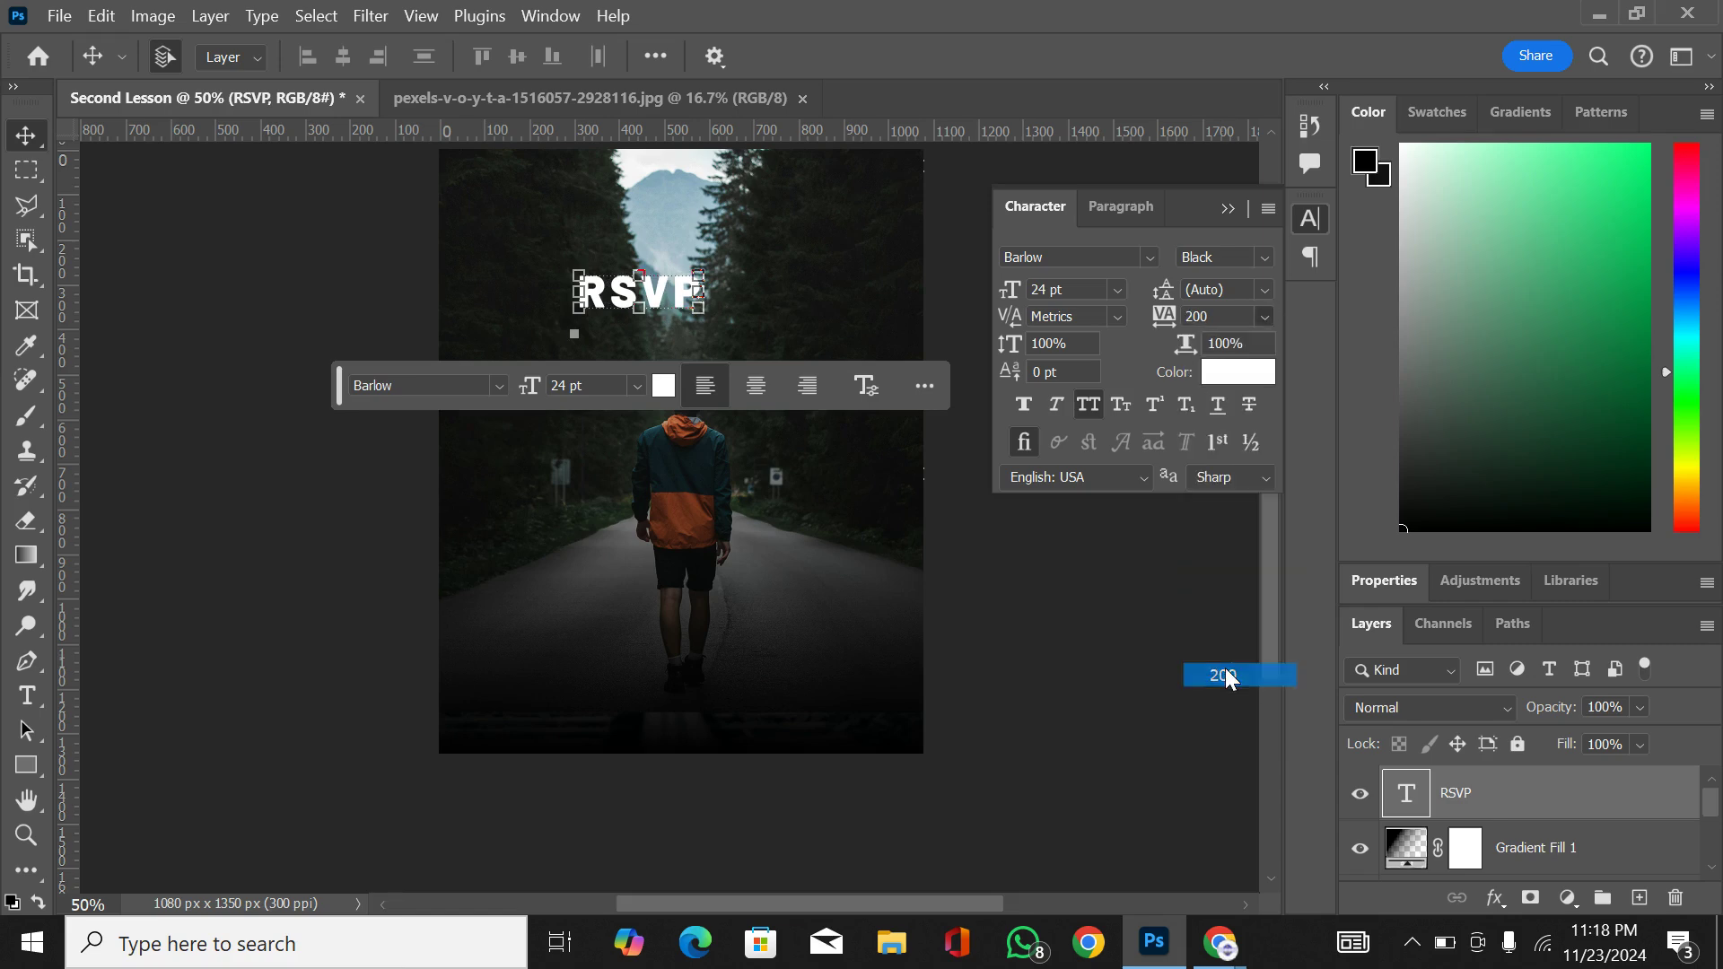
{"action": "left_click", "coordinate": [1269, 321]}
{"action": "left_click", "coordinate": [1257, 337]}
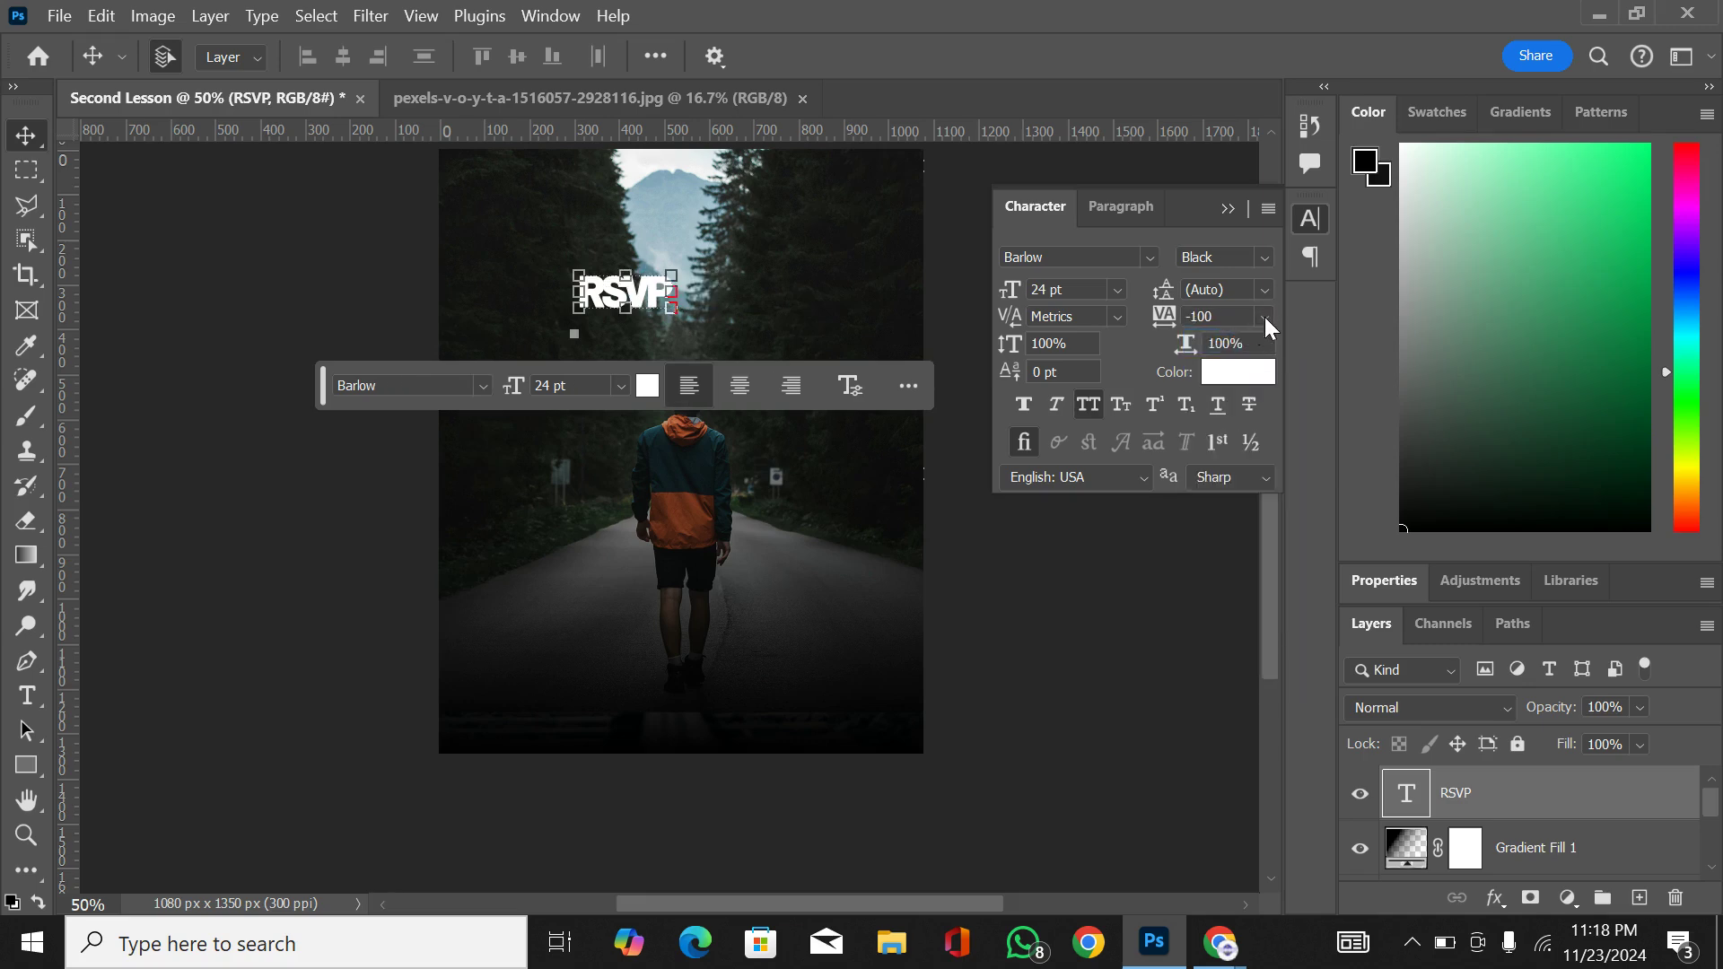
Step: Set the RSVP text's tracking to 0 and add a second line reading "gfxyr" below it, committing the edit
{"action": "left_click", "coordinate": [1265, 319]}
{"action": "left_click", "coordinate": [1230, 495]}
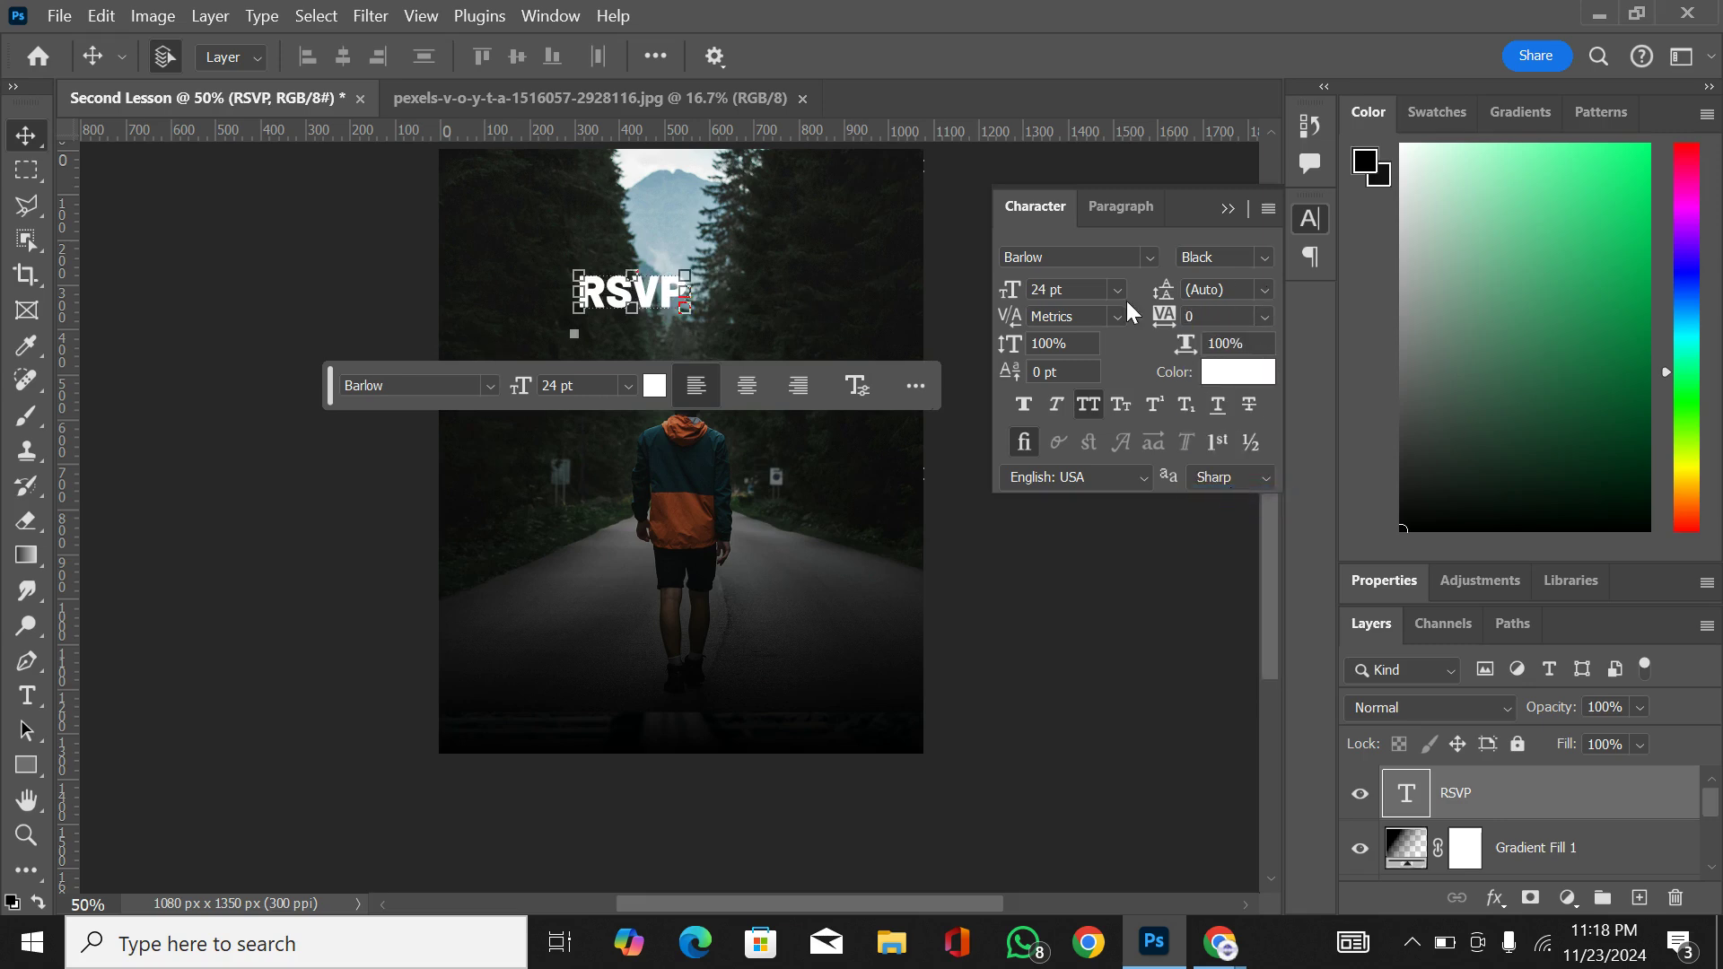
{"action": "double_click", "coordinate": [648, 296]}
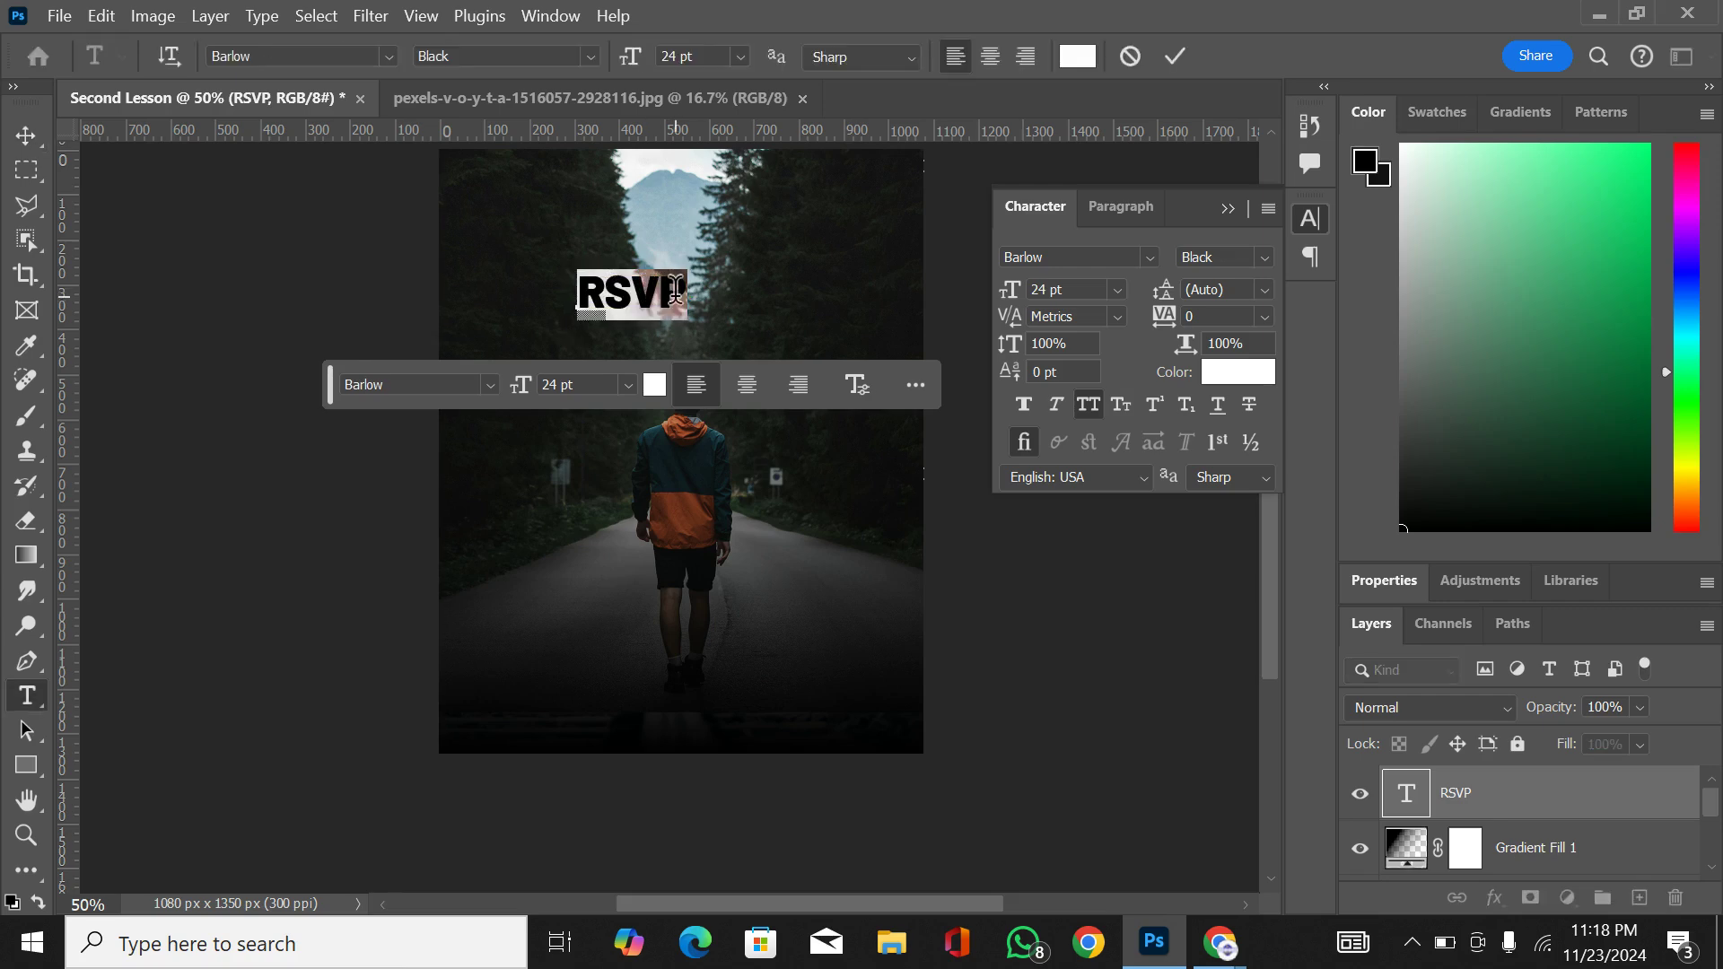
{"action": "left_click", "coordinate": [685, 294]}
{"action": "key", "text": "Return"}
{"action": "type", "text": "GFXYR"}
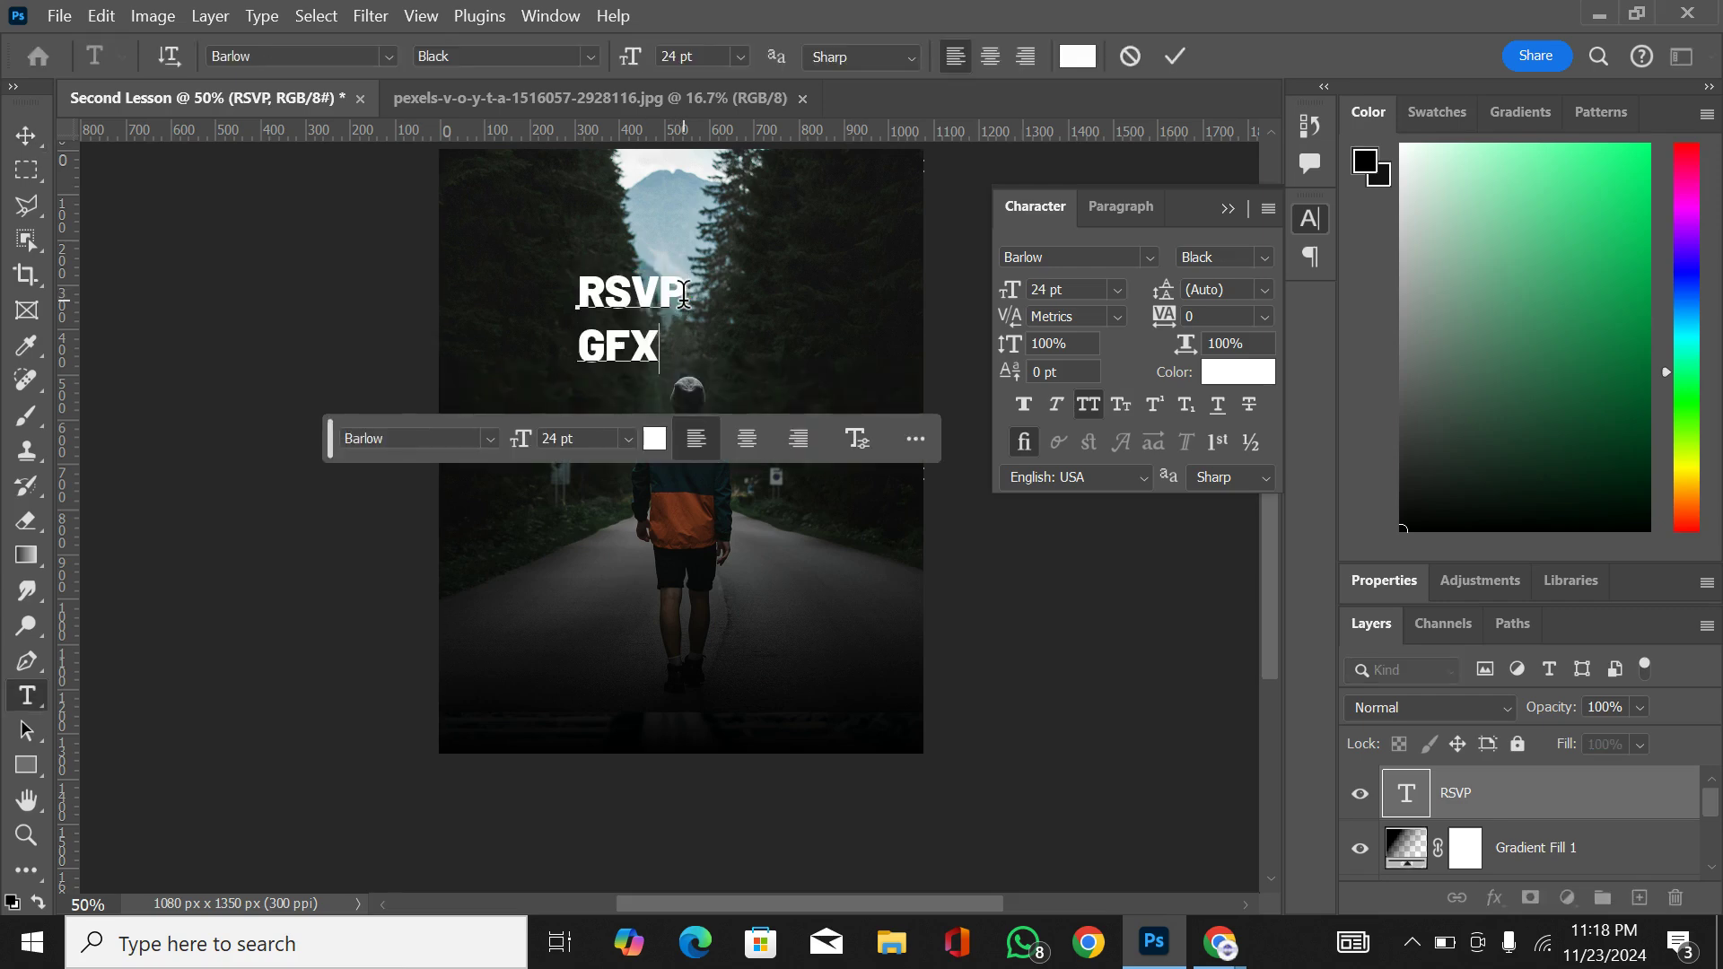
{"action": "left_click", "coordinate": [26, 135]}
Step: Try leading values of 300 pt, 36 pt and 60 pt on the two-line text, and set it back to Auto
{"action": "left_click", "coordinate": [1258, 284]}
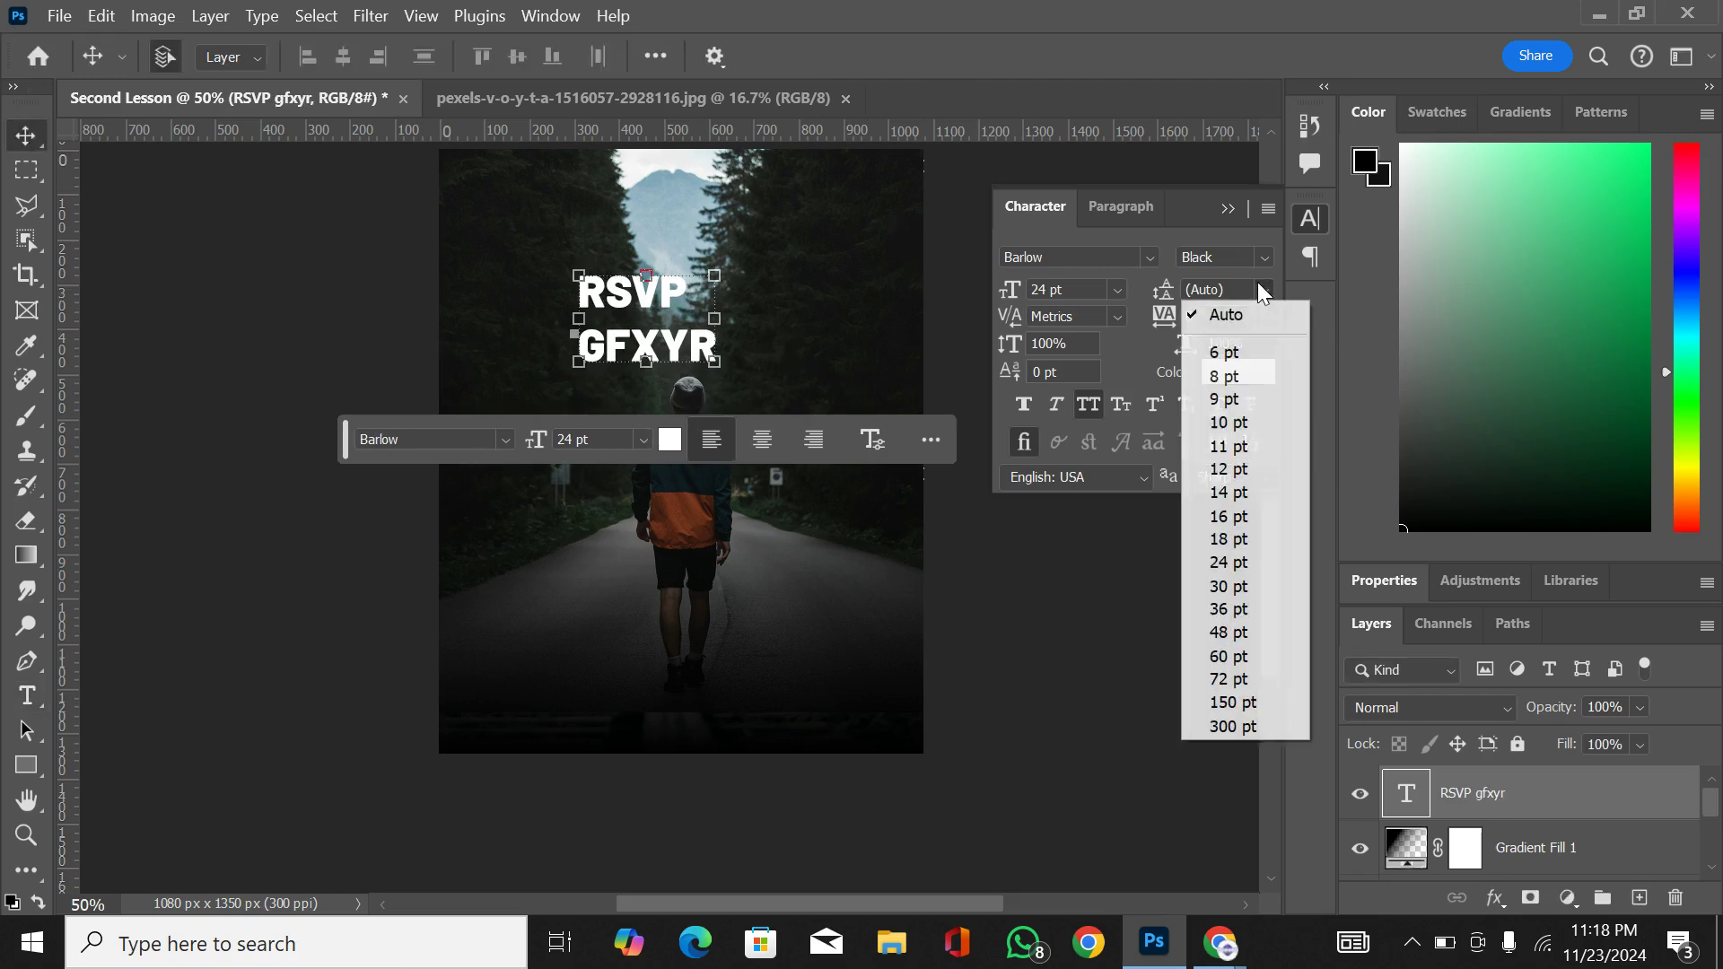
{"action": "left_click", "coordinate": [1243, 726]}
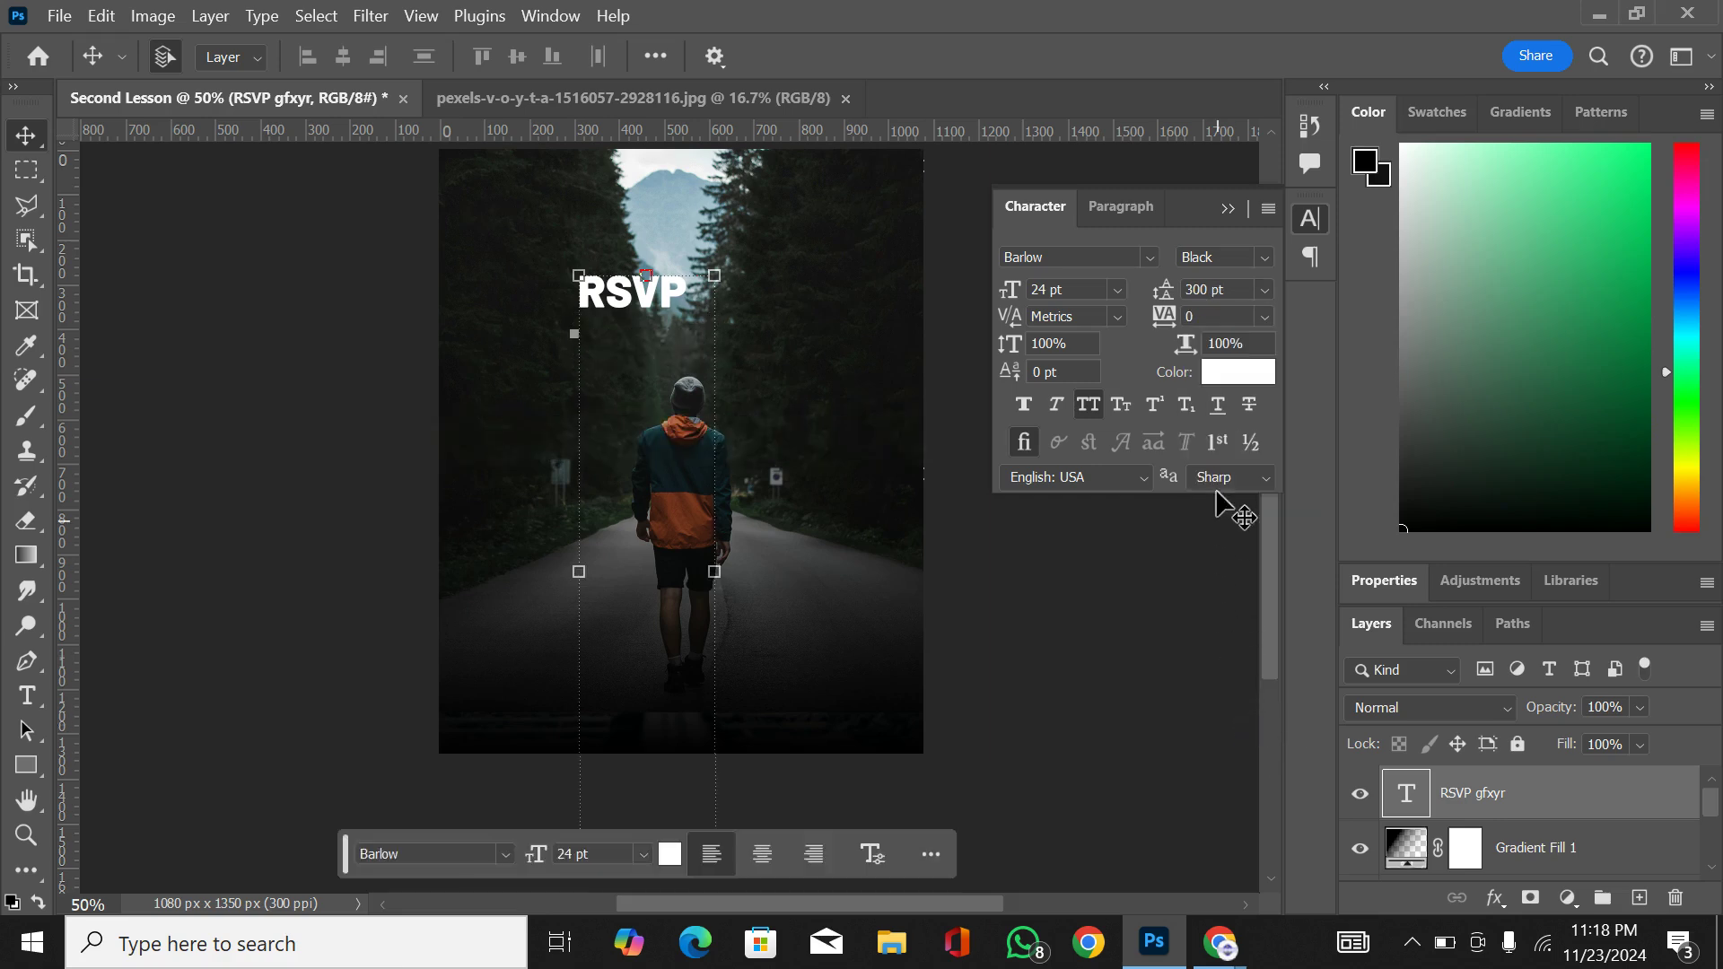
{"action": "left_click", "coordinate": [1266, 288]}
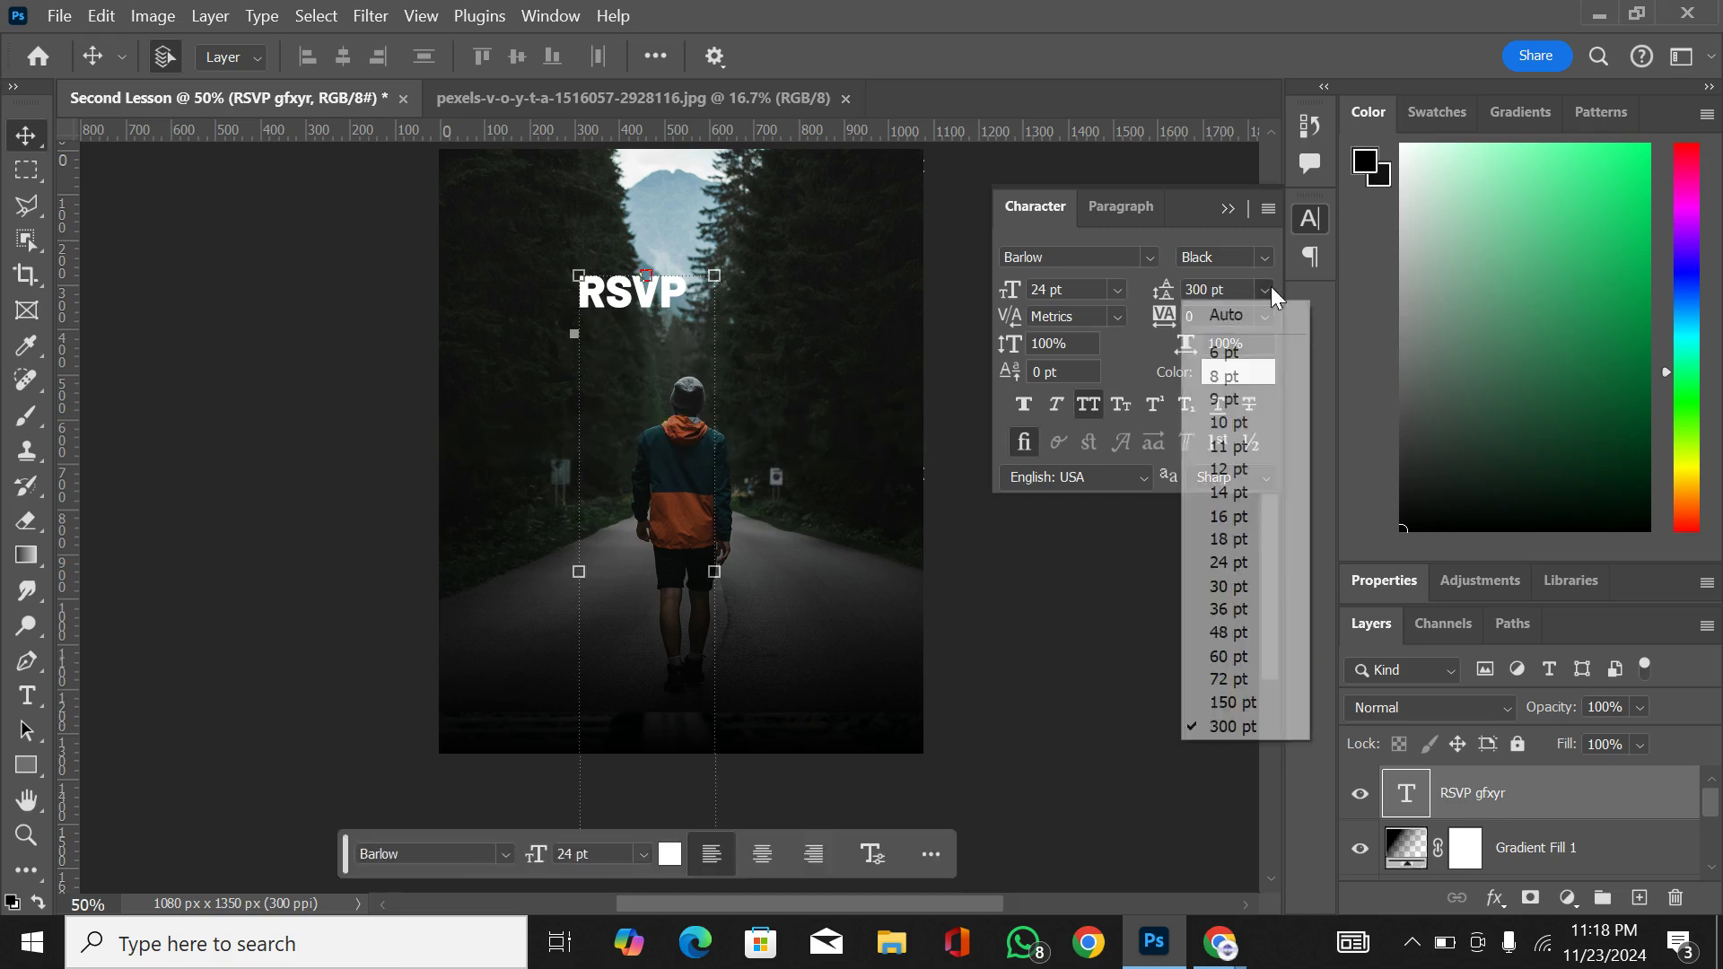
{"action": "left_click", "coordinate": [1252, 607]}
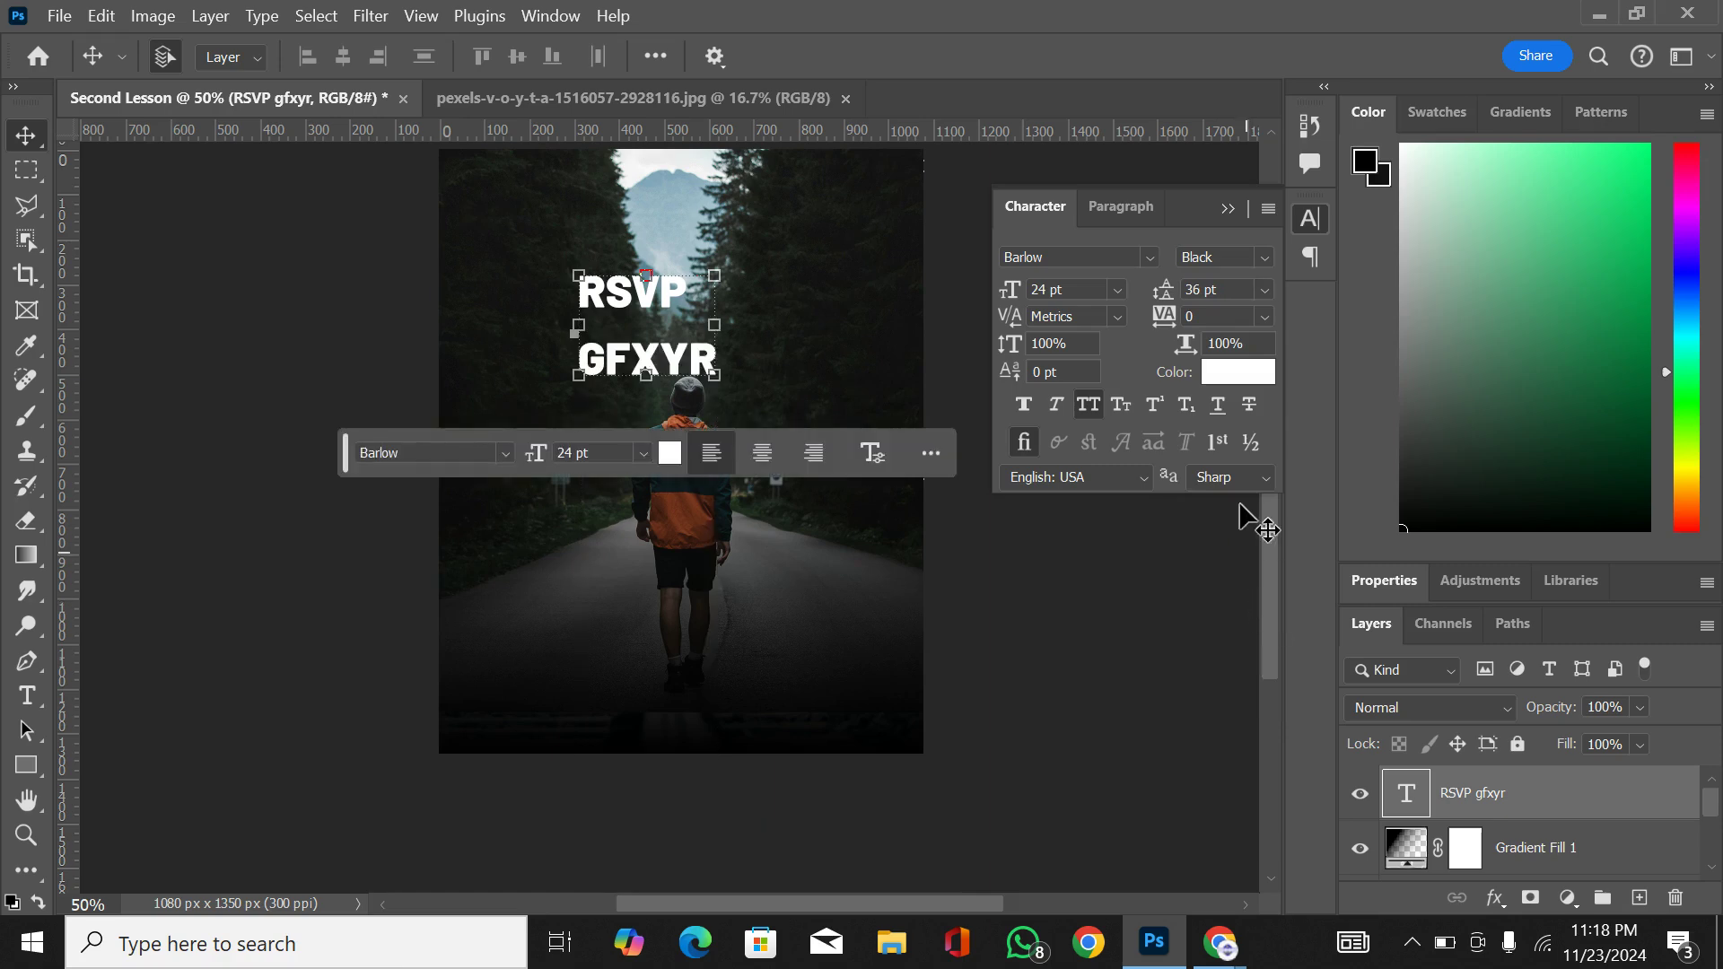
{"action": "left_click", "coordinate": [1268, 289]}
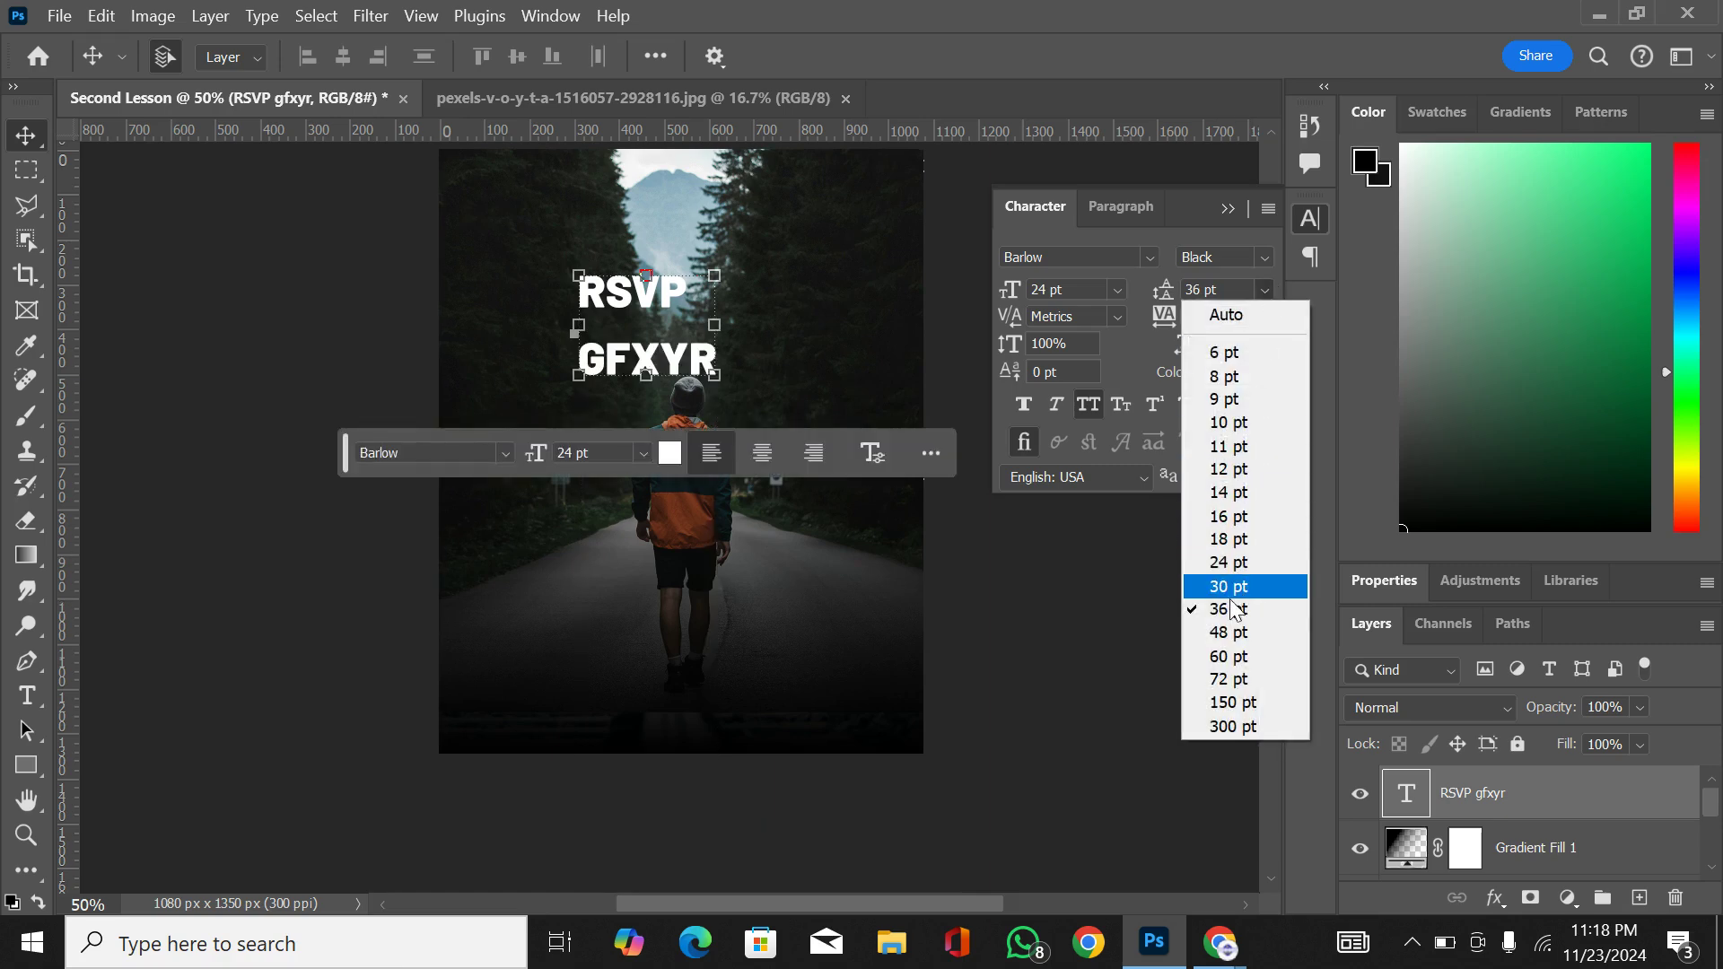
{"action": "left_click", "coordinate": [1228, 656]}
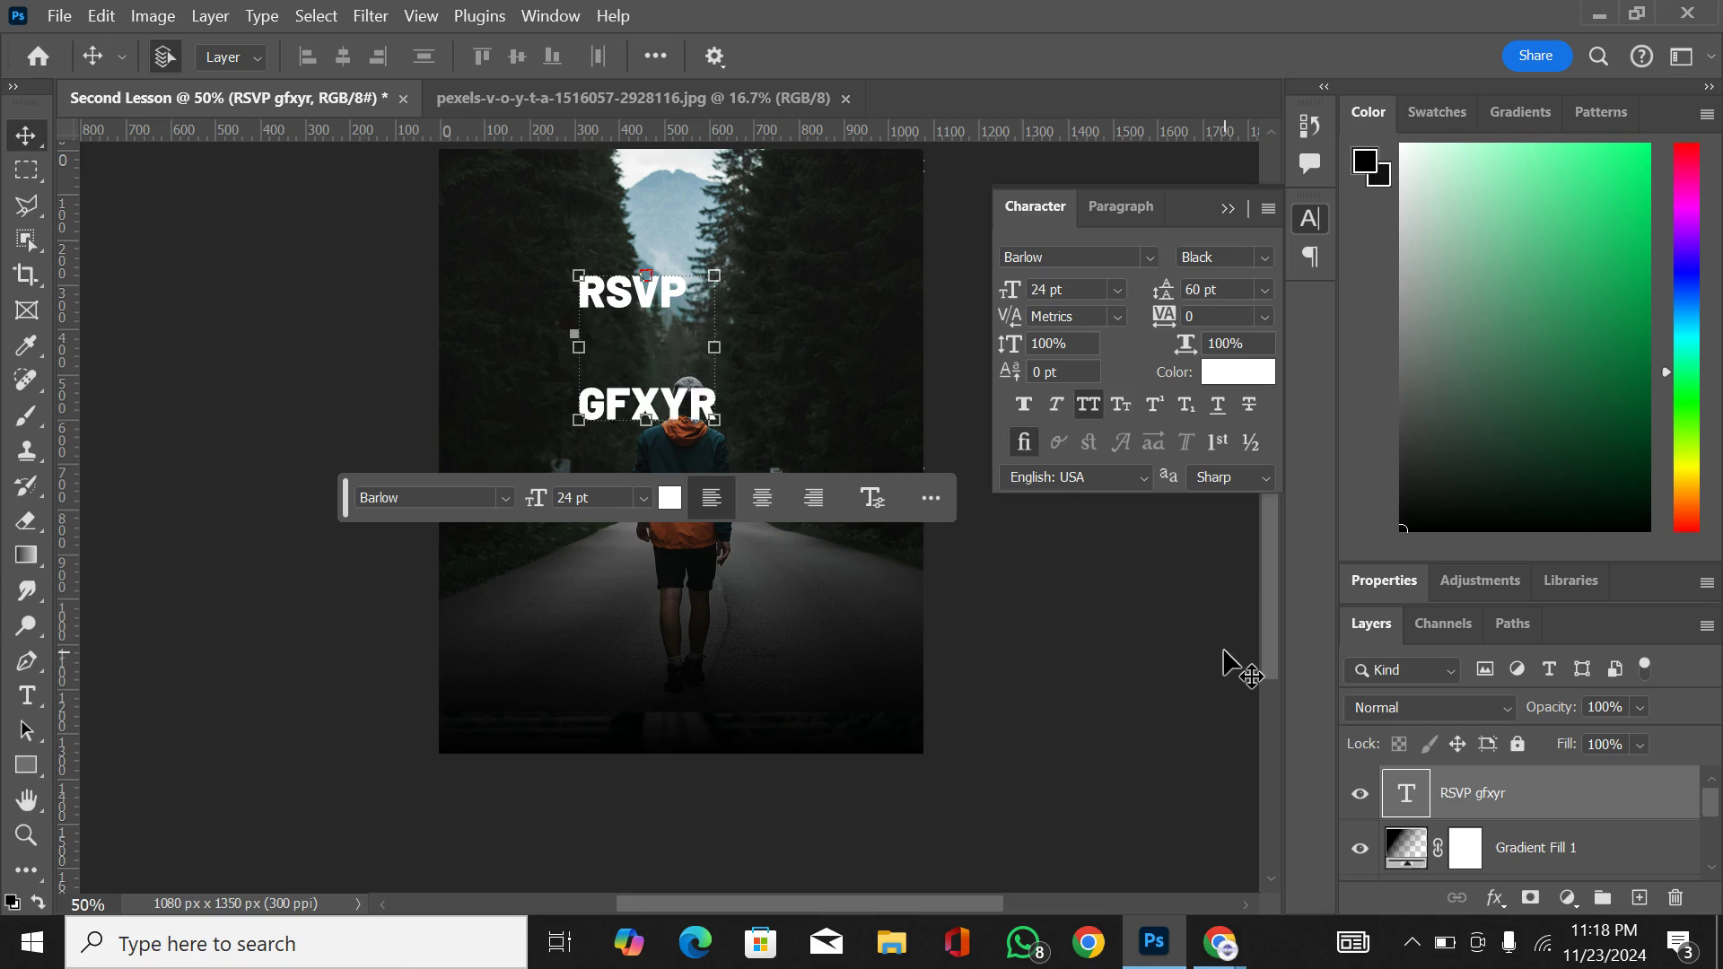
{"action": "left_click", "coordinate": [1266, 289]}
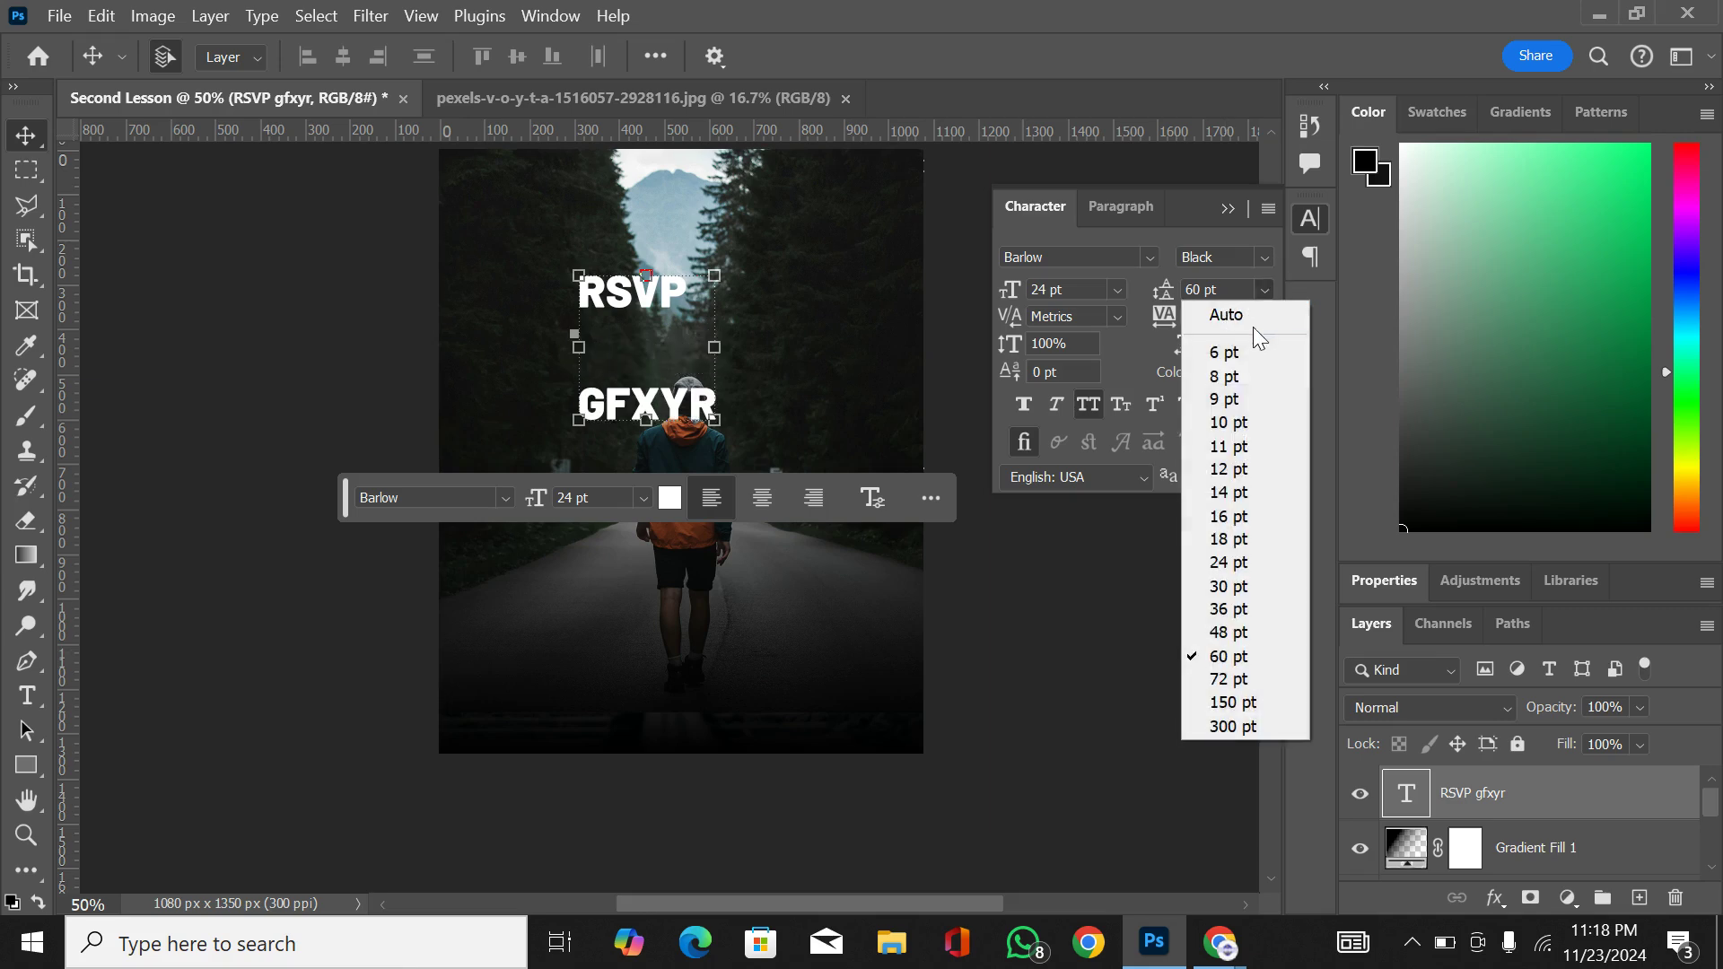
{"action": "left_click", "coordinate": [1239, 315]}
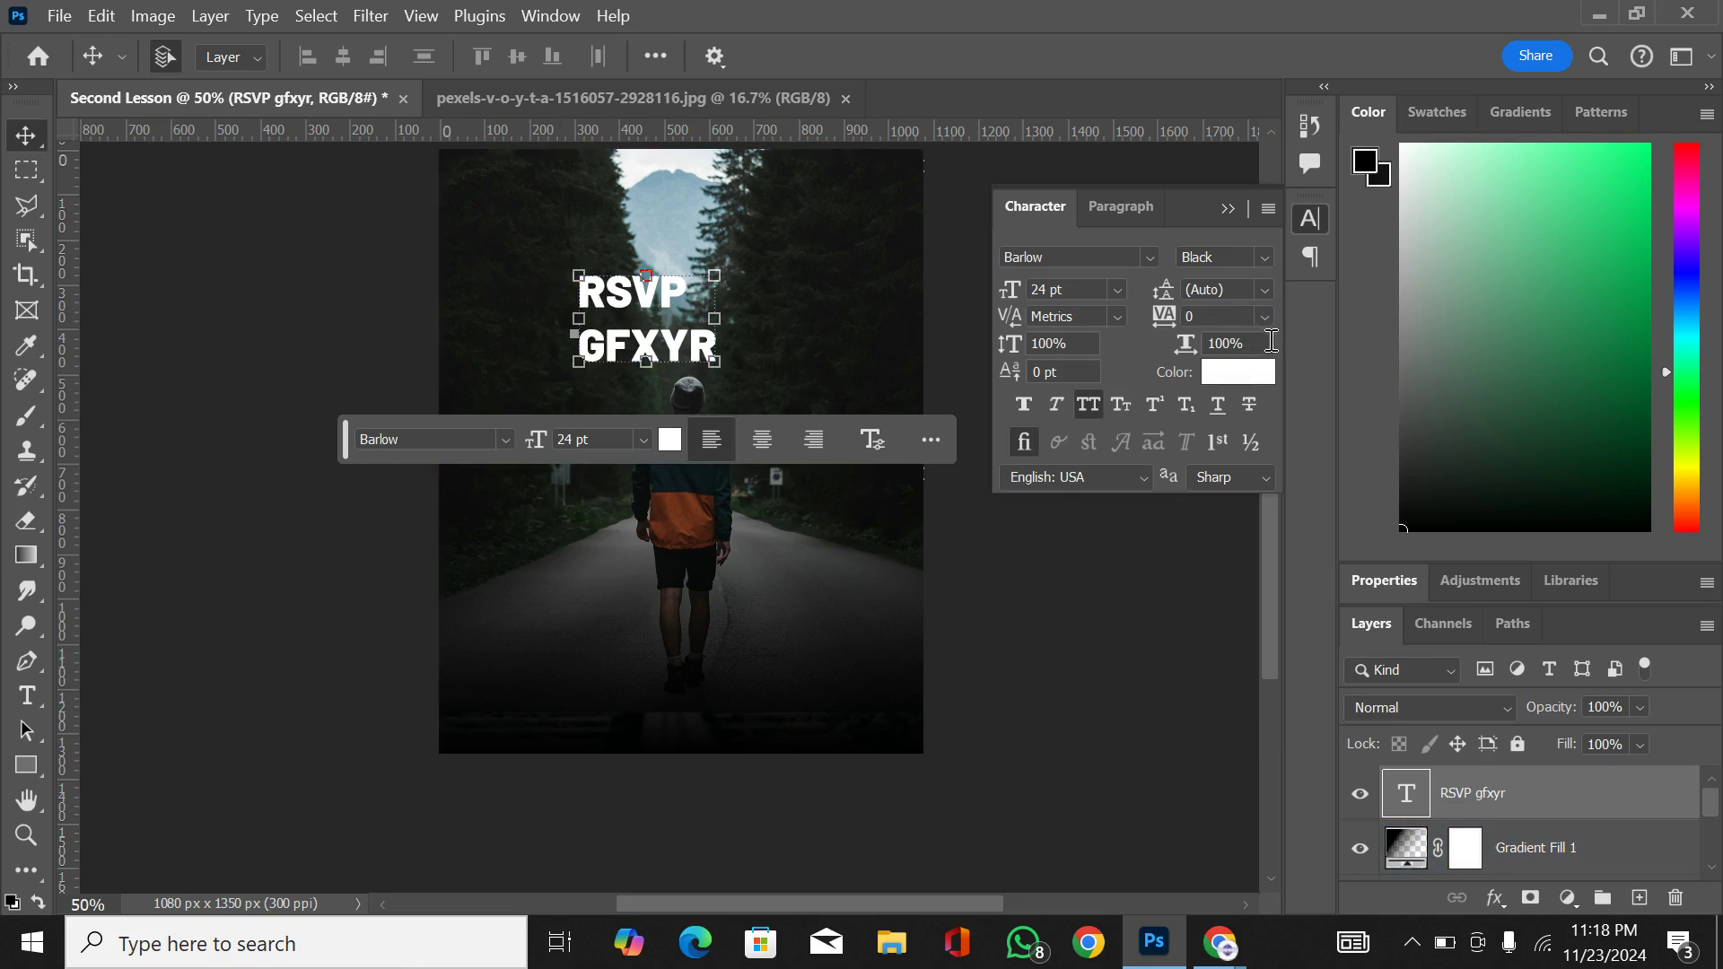
Step: Try a horizontal scale of 200% on the two-line text and undo it
{"action": "left_click", "coordinate": [1223, 345]}
{"action": "type", "text": "200"}
{"action": "key", "text": "Return"}
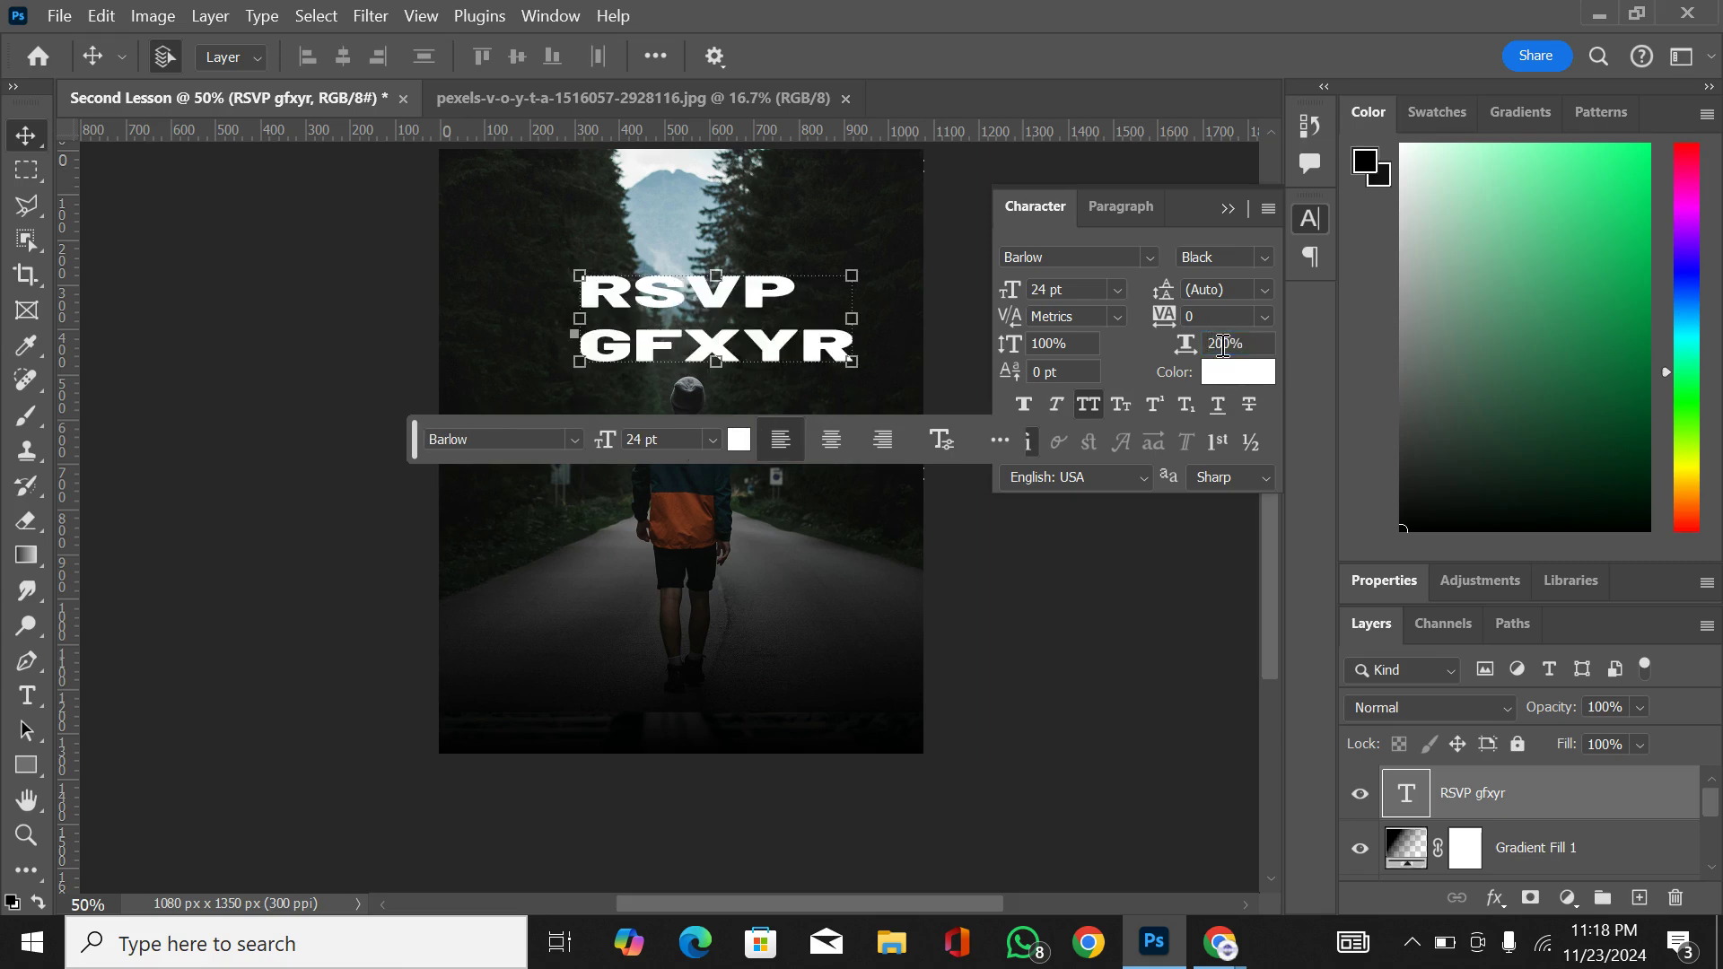
{"action": "key", "text": "ctrl+z"}
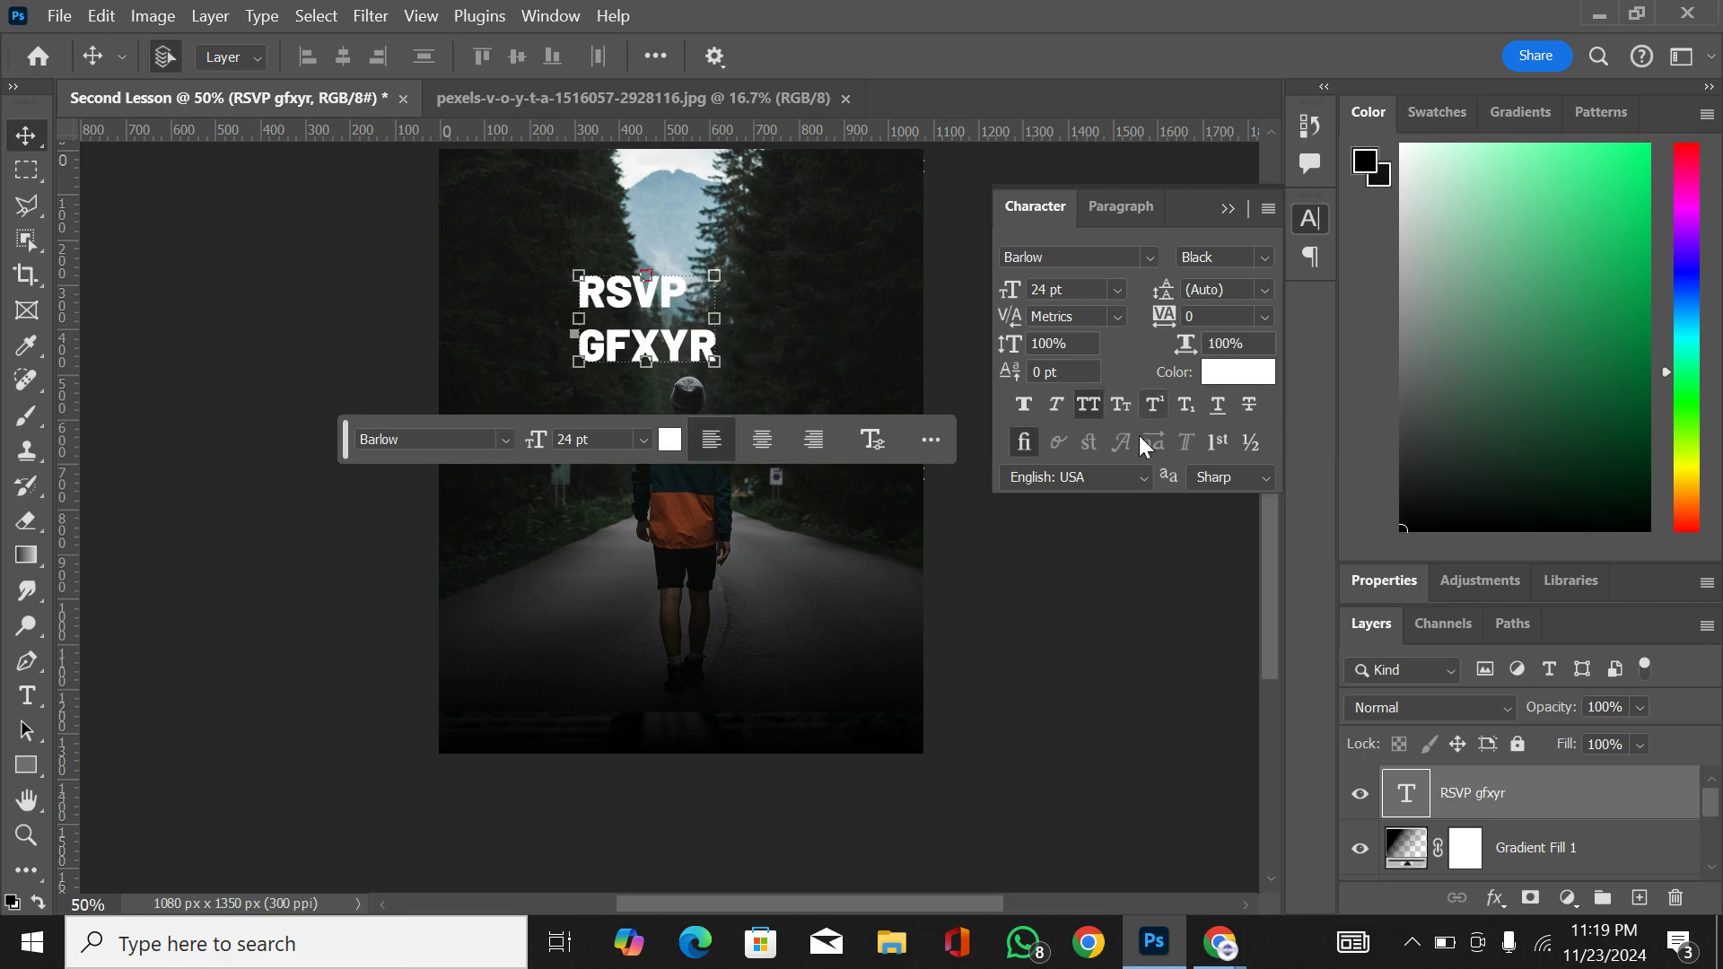
Step: Try Faux Bold and Faux Italic on the two-line text, turning each one off again
{"action": "left_click", "coordinate": [1030, 412]}
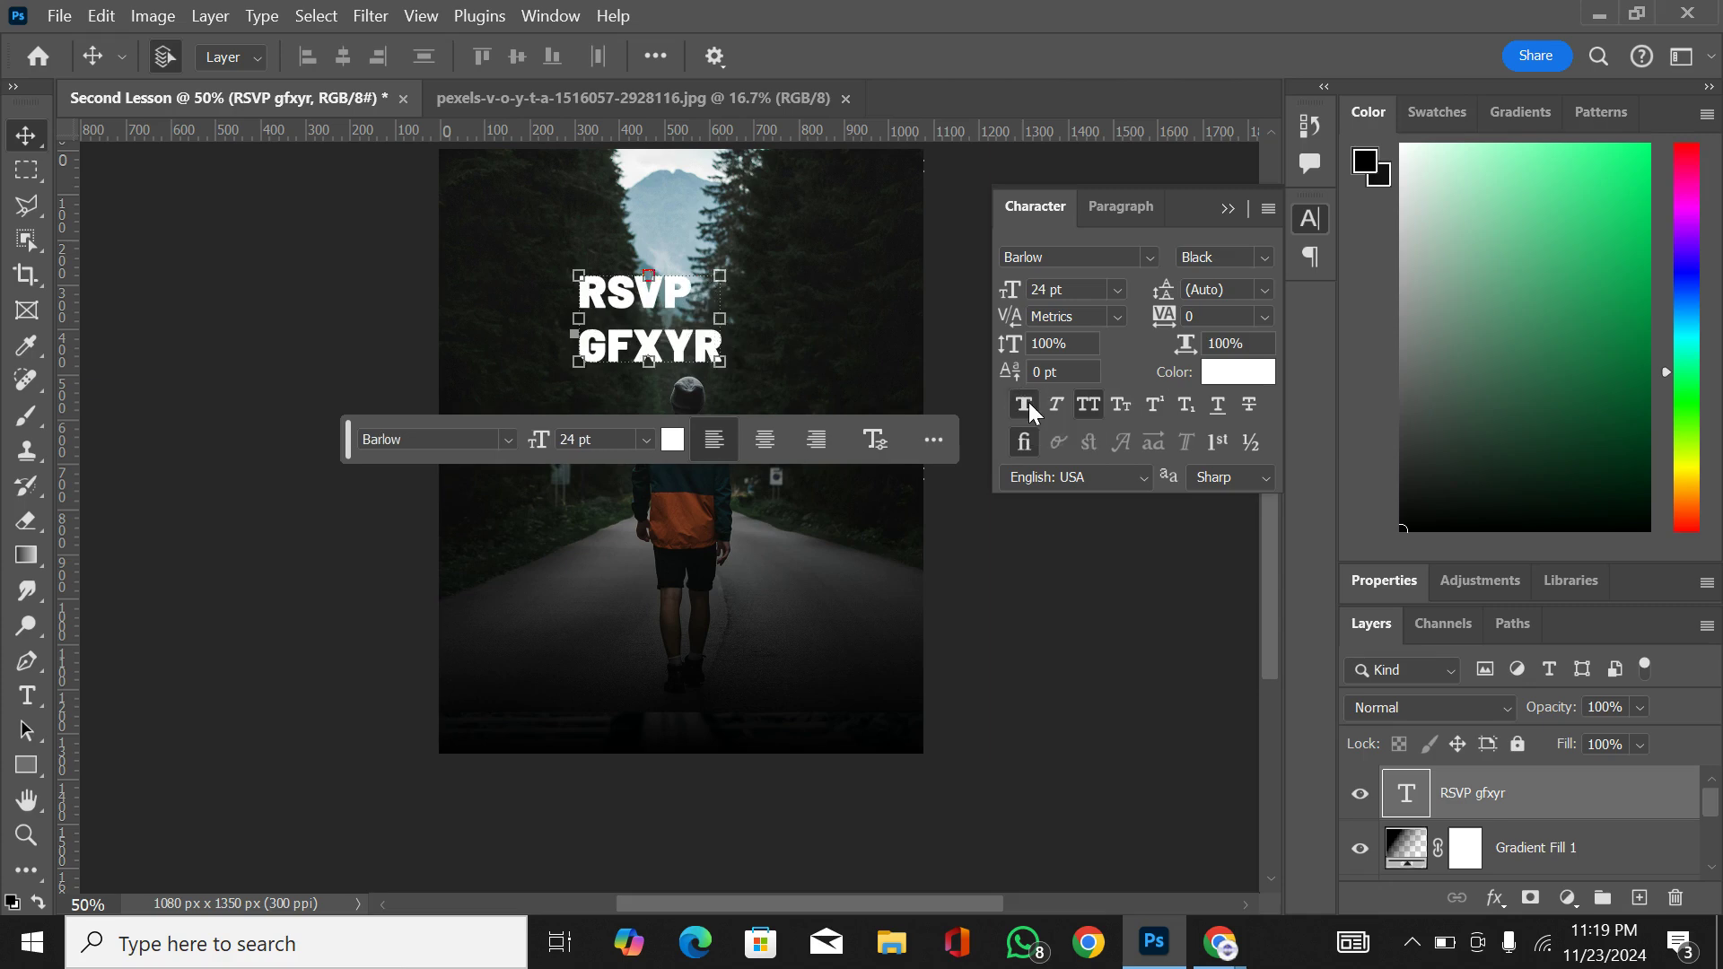
{"action": "left_click", "coordinate": [1030, 412]}
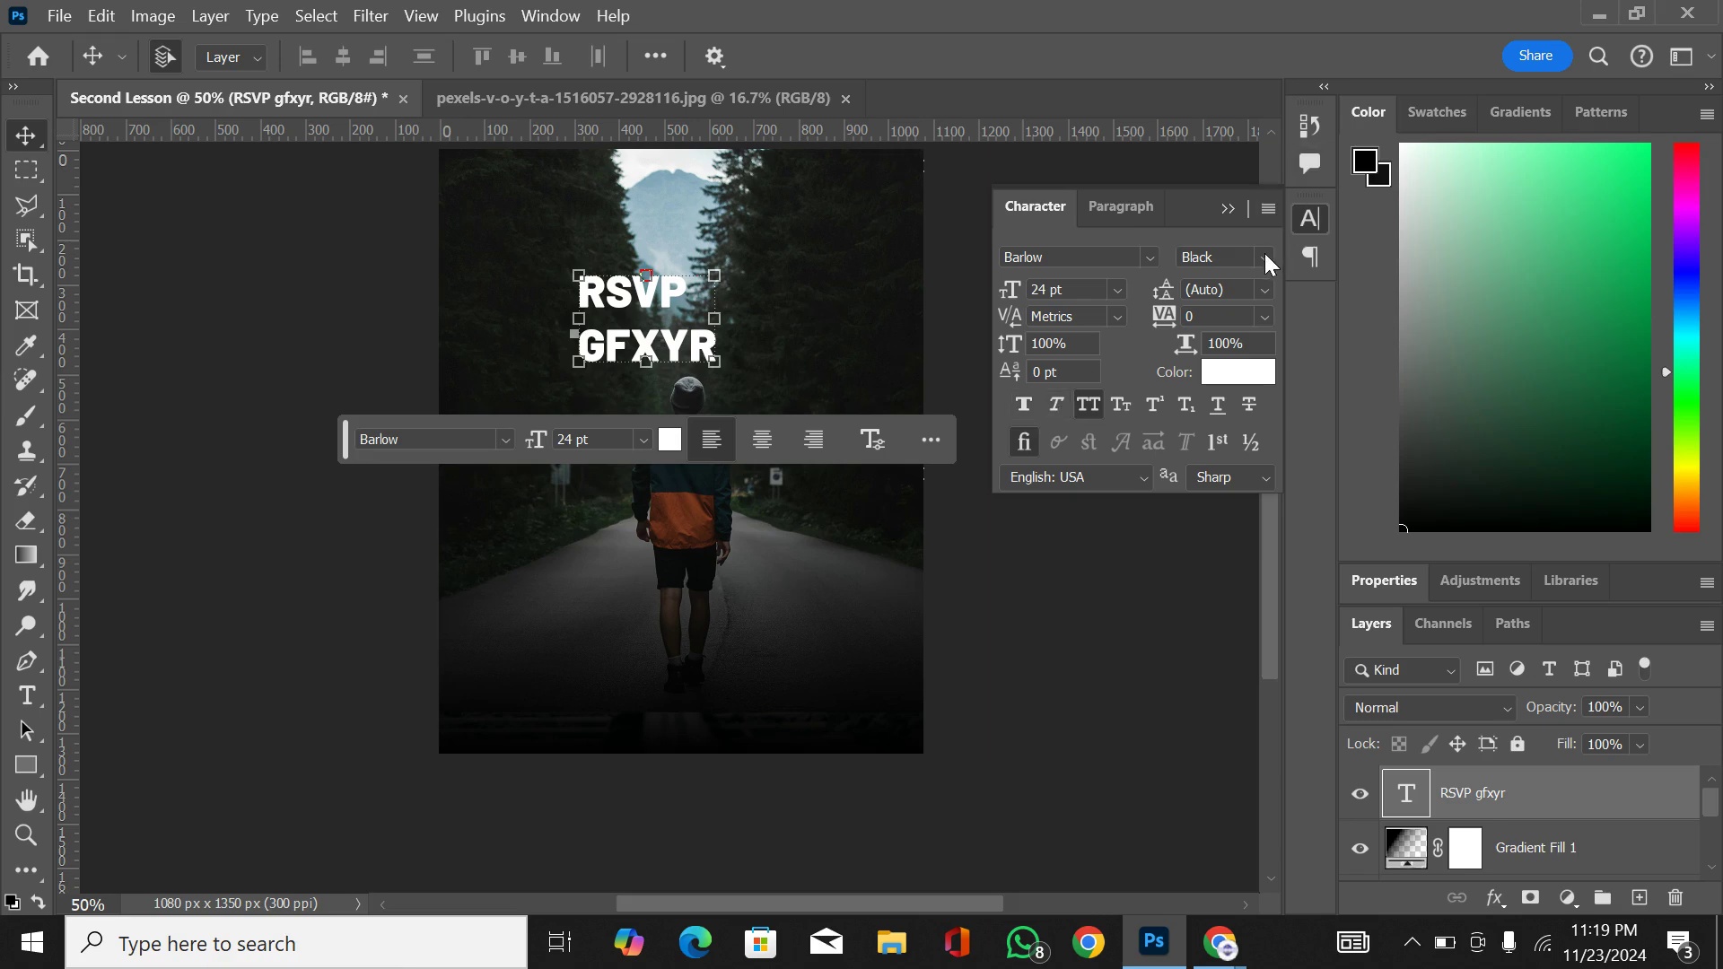
{"action": "left_click", "coordinate": [1057, 404]}
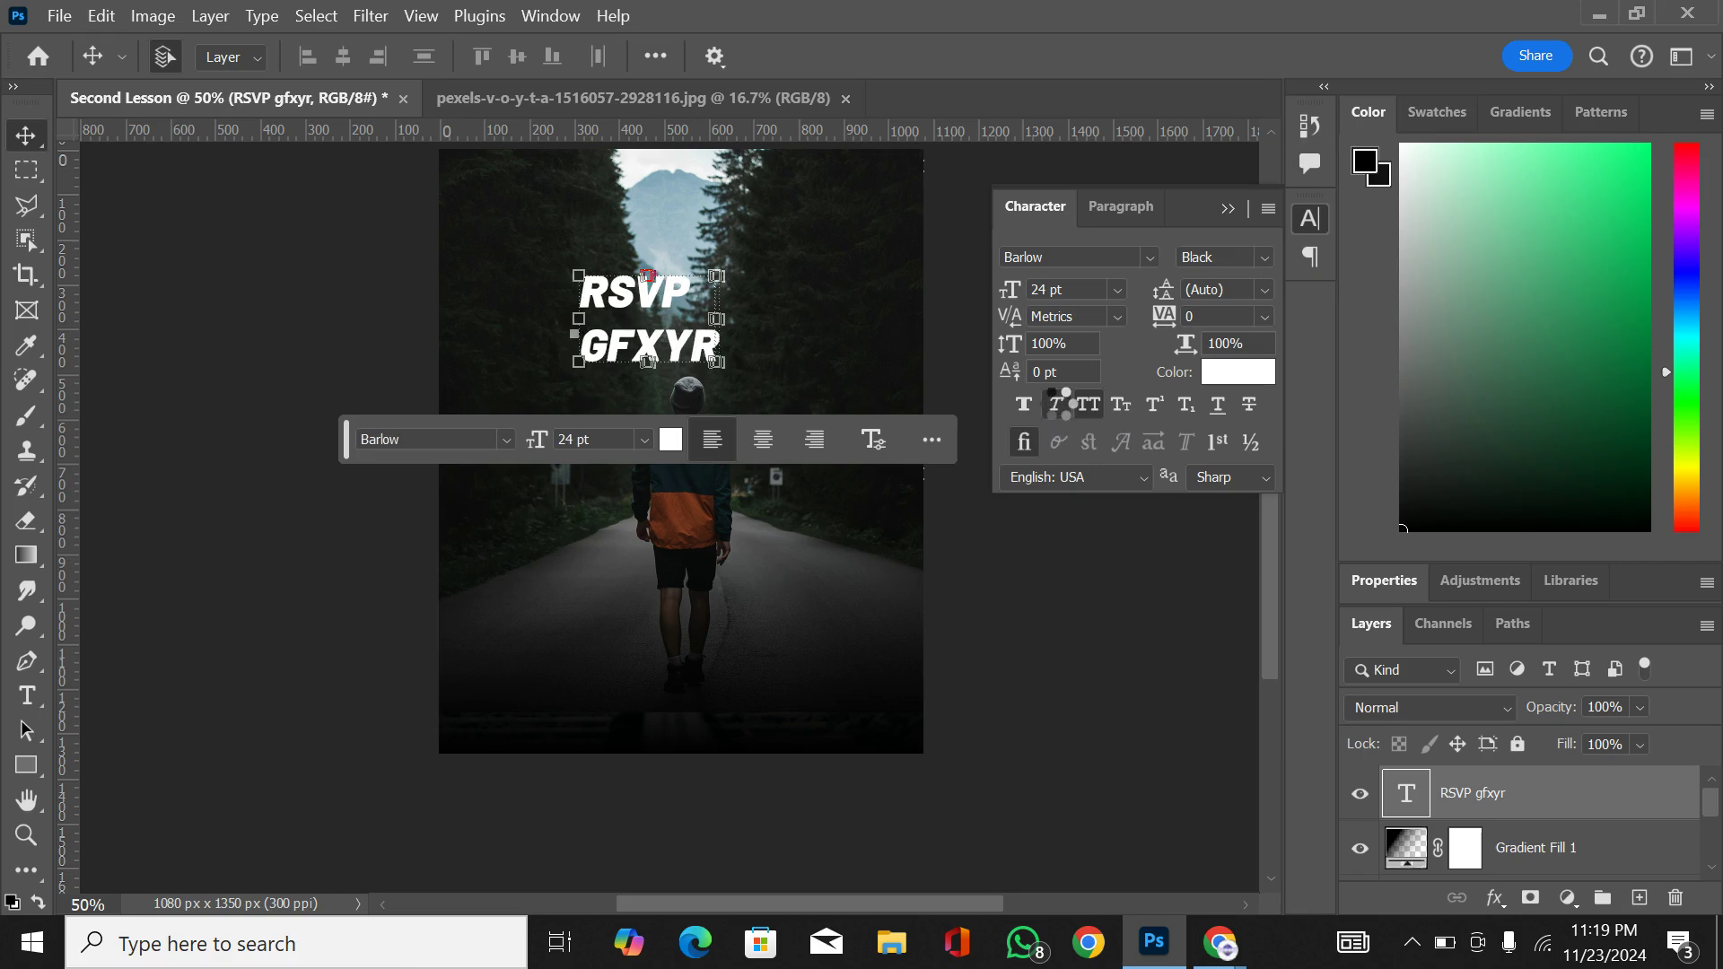
{"action": "left_click", "coordinate": [1269, 257]}
{"action": "left_click", "coordinate": [1268, 256]}
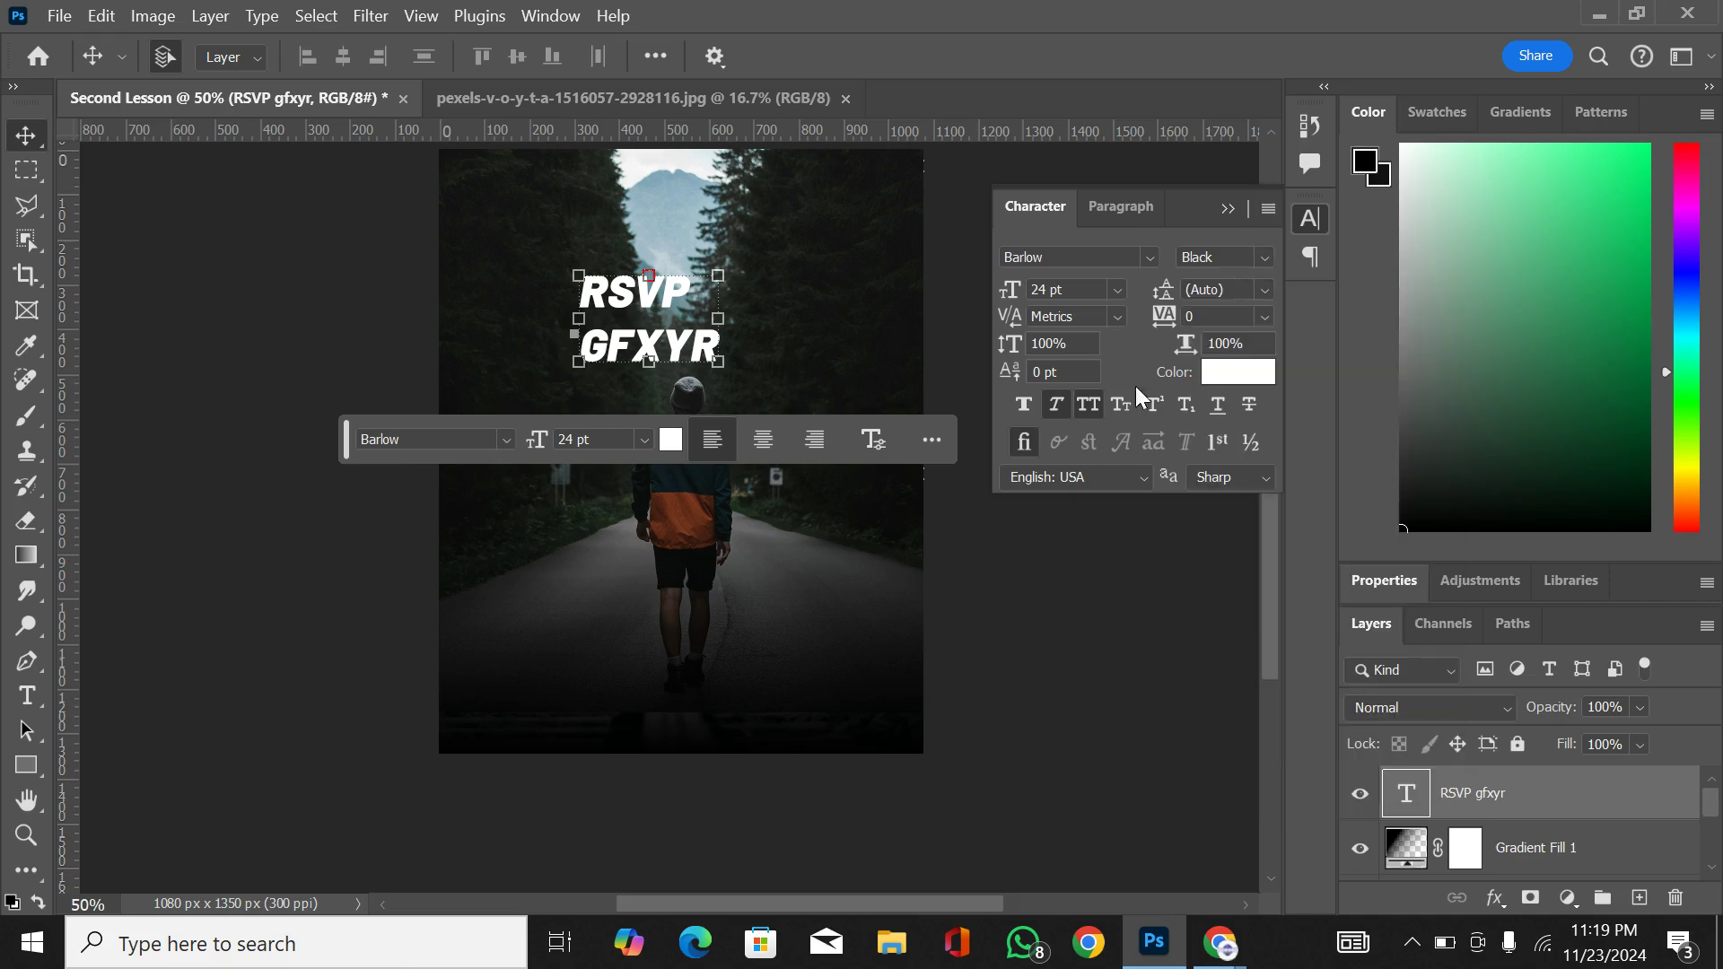
{"action": "left_click", "coordinate": [1059, 408]}
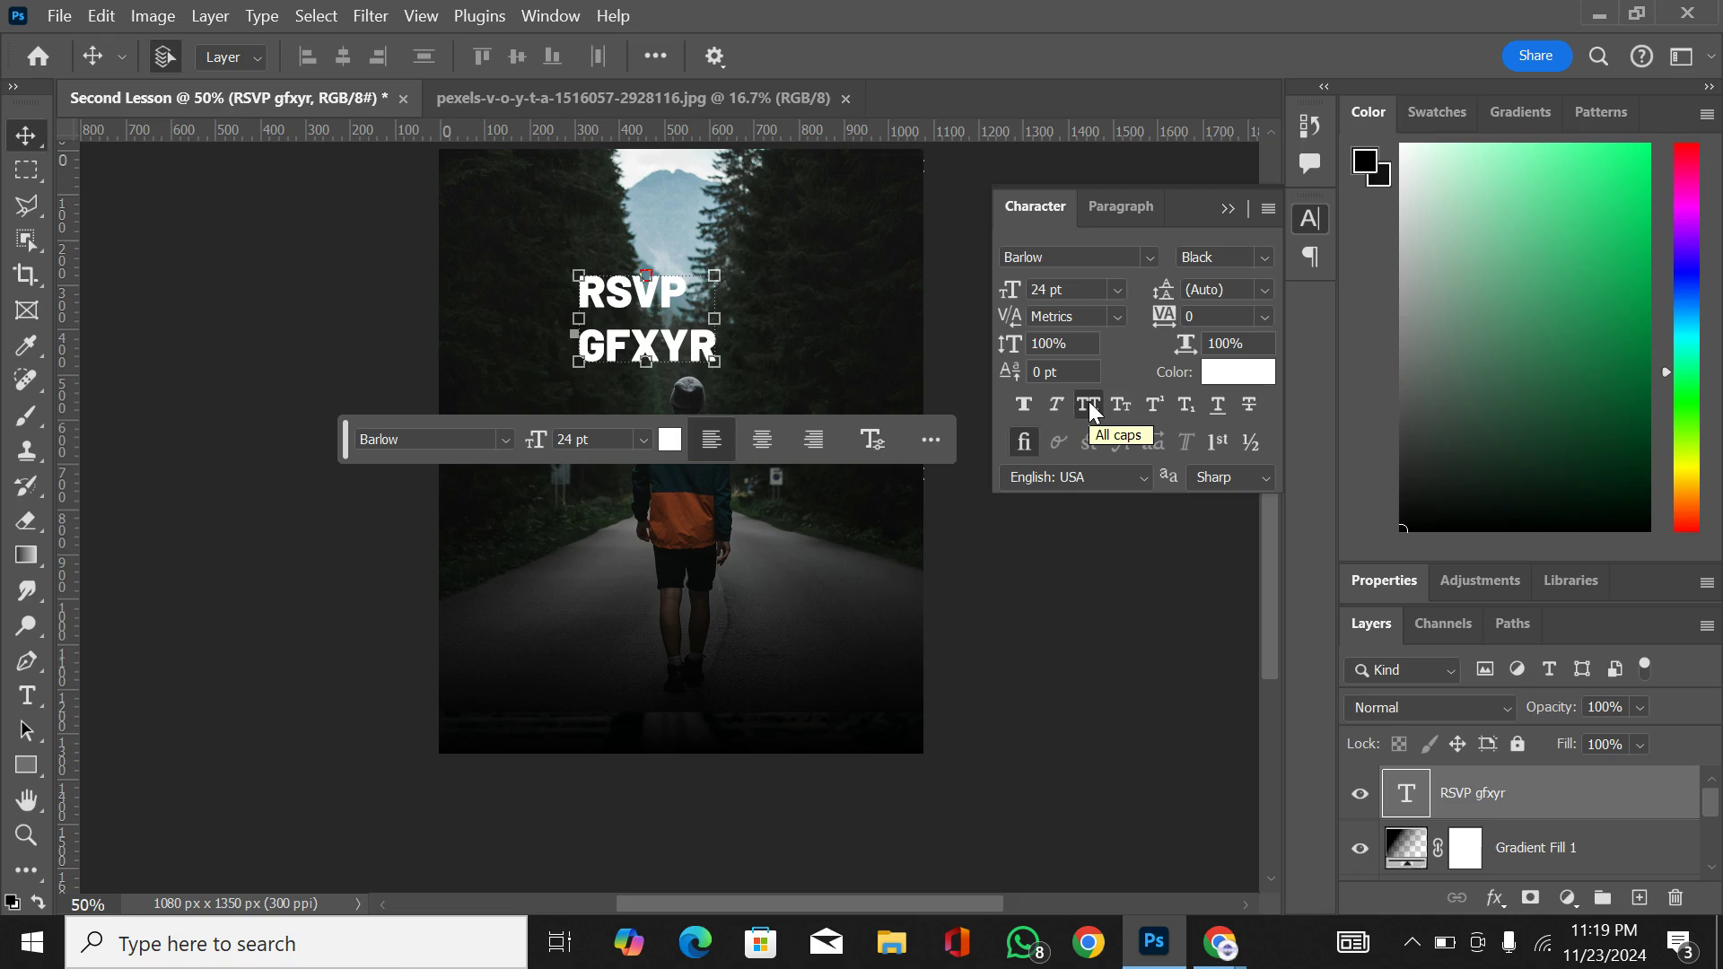
Step: Toggle All Caps off and on for the two-line text, and switch it to Small Caps
{"action": "left_click", "coordinate": [1090, 406]}
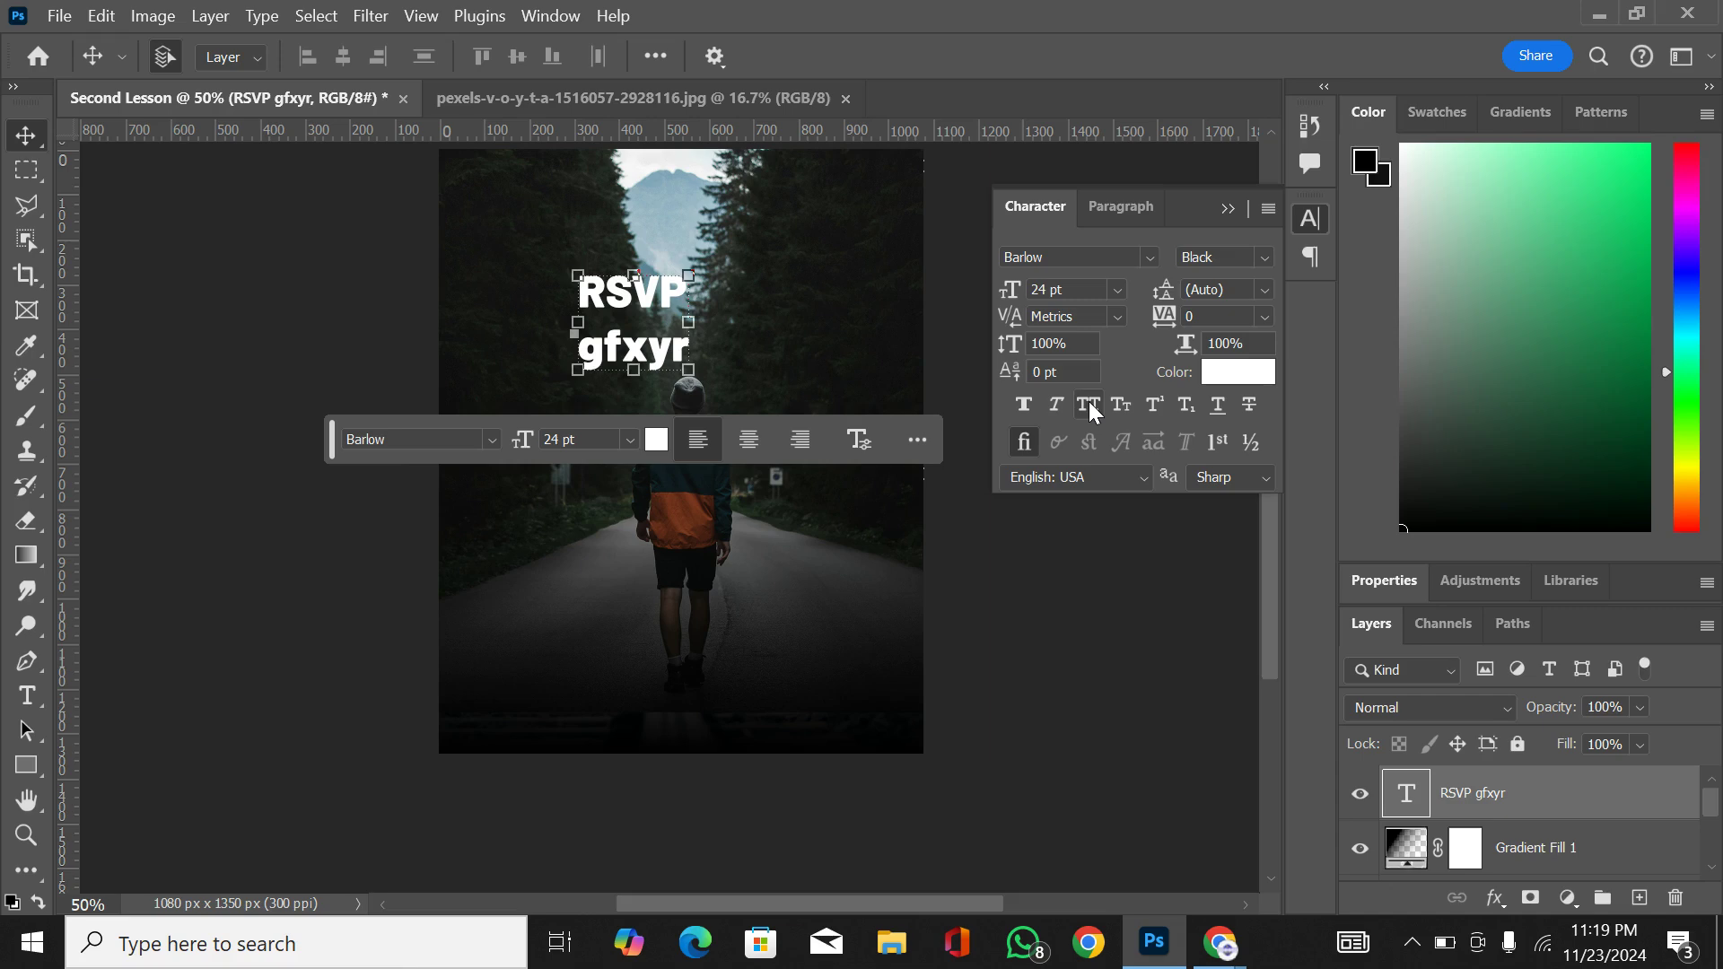
{"action": "left_click", "coordinate": [1090, 402]}
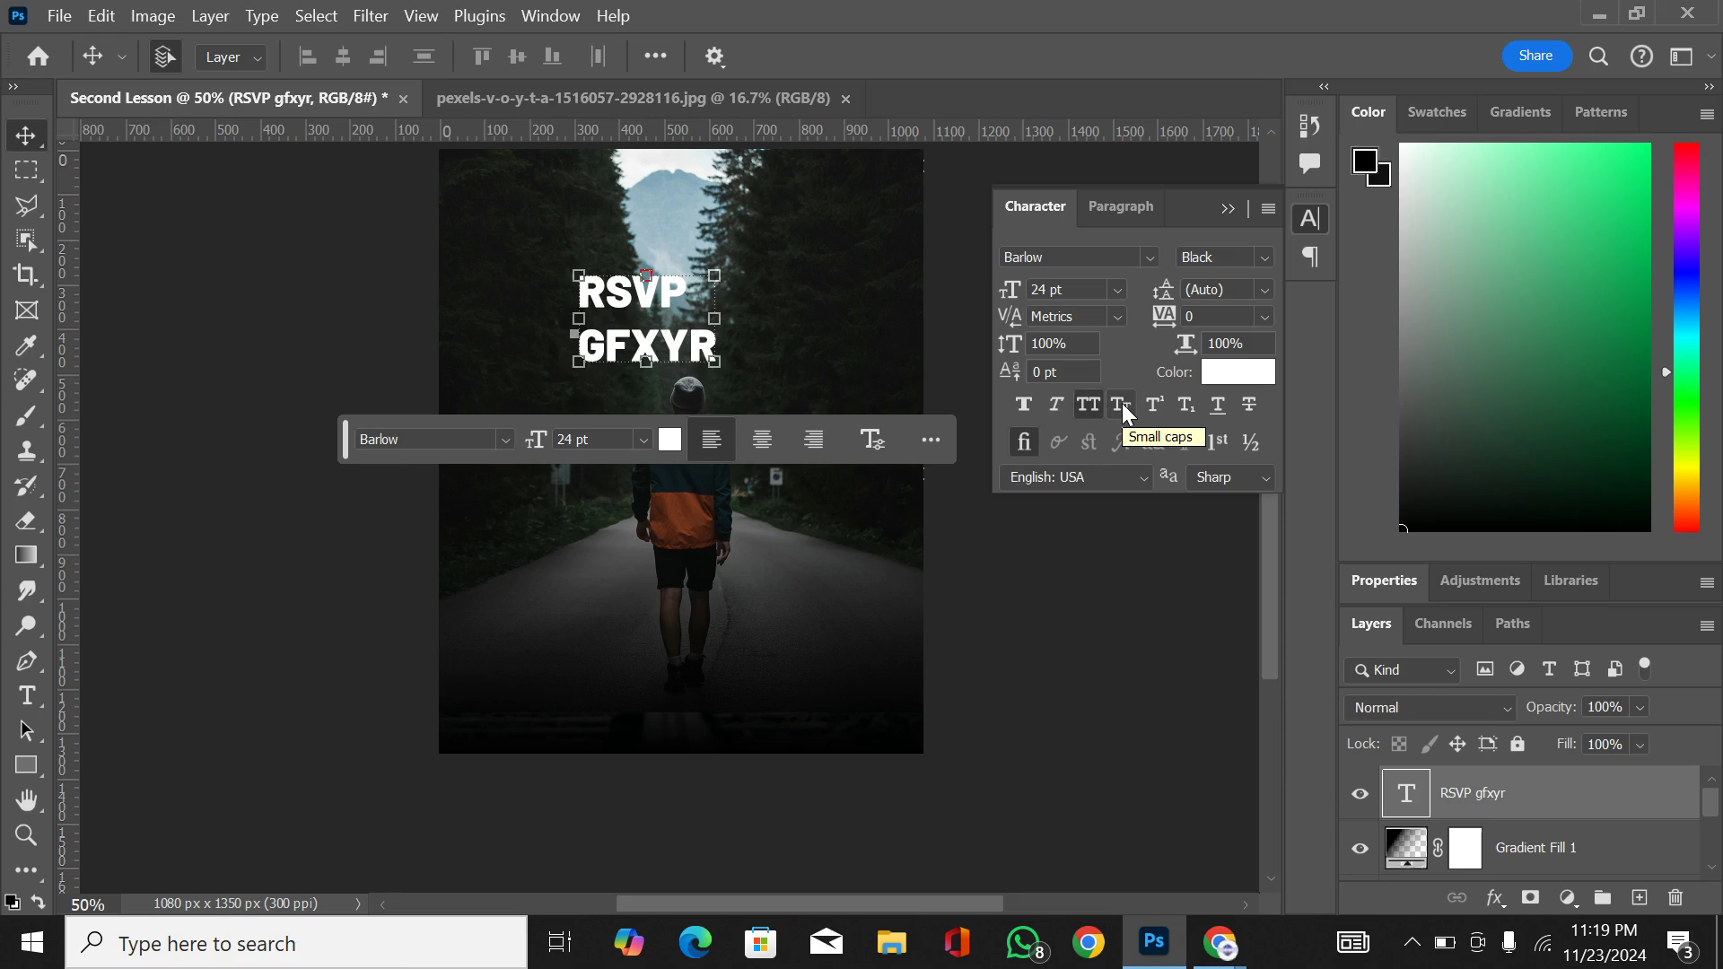
{"action": "left_click", "coordinate": [1122, 405]}
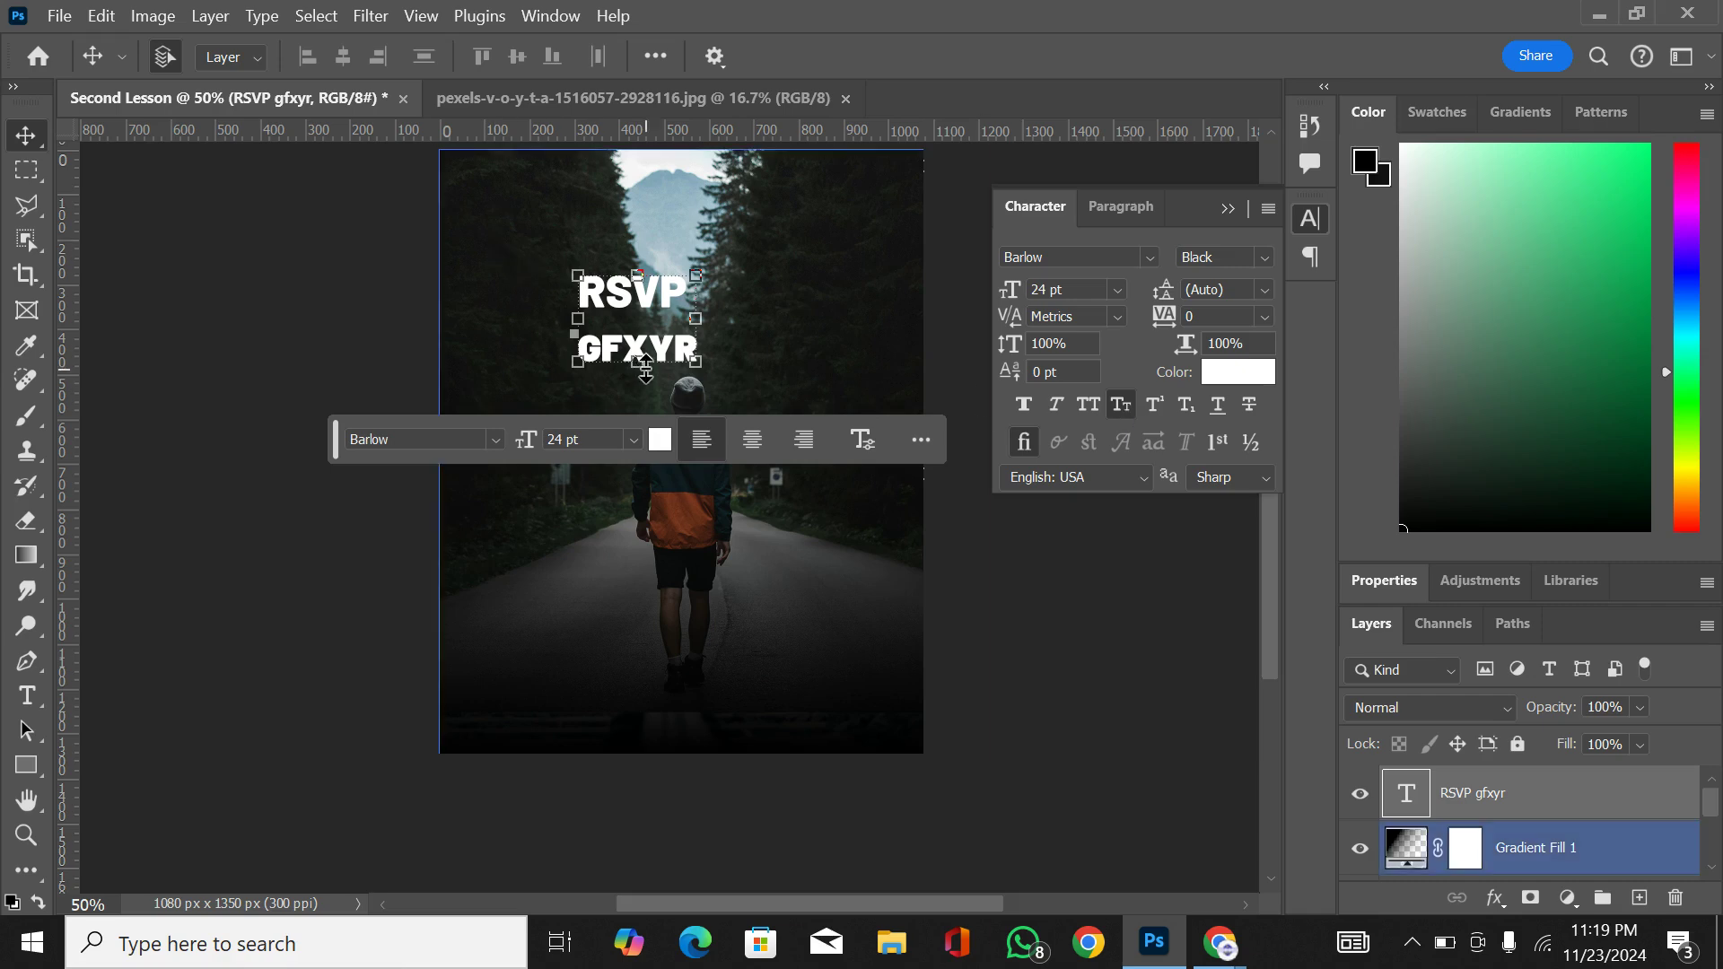
Step: Try joining the second line onto RSVP in the text layer, and restore the line break
{"action": "double_click", "coordinate": [619, 354]}
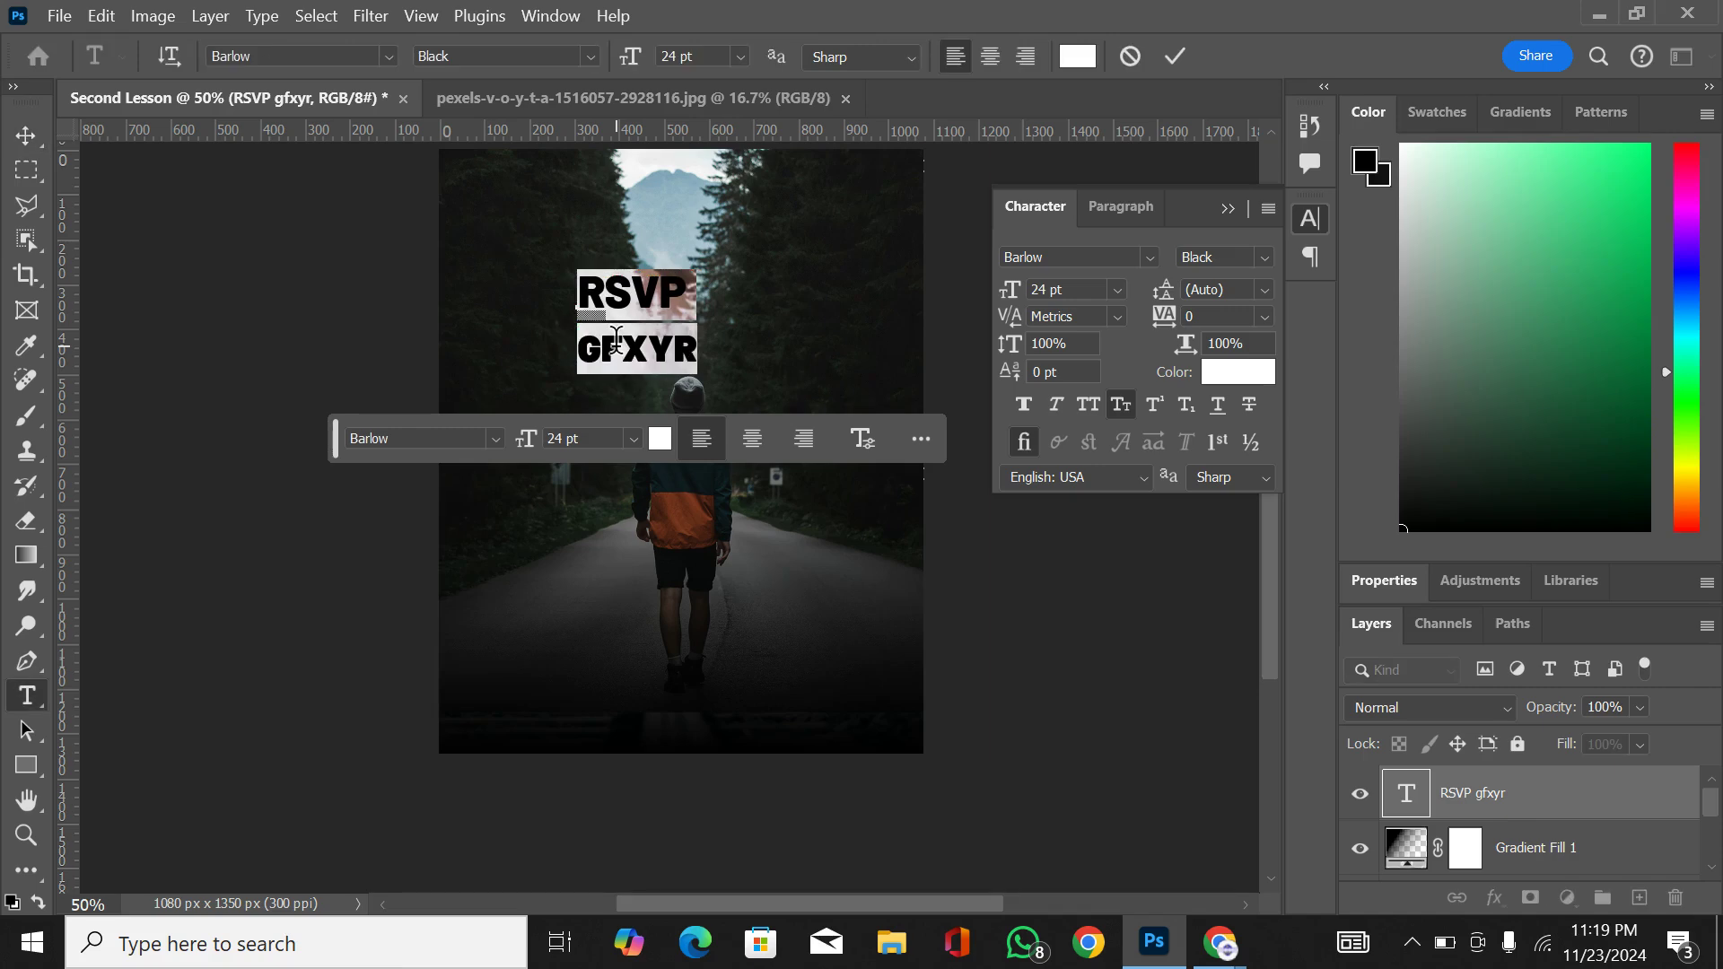
{"action": "key", "text": "Right"}
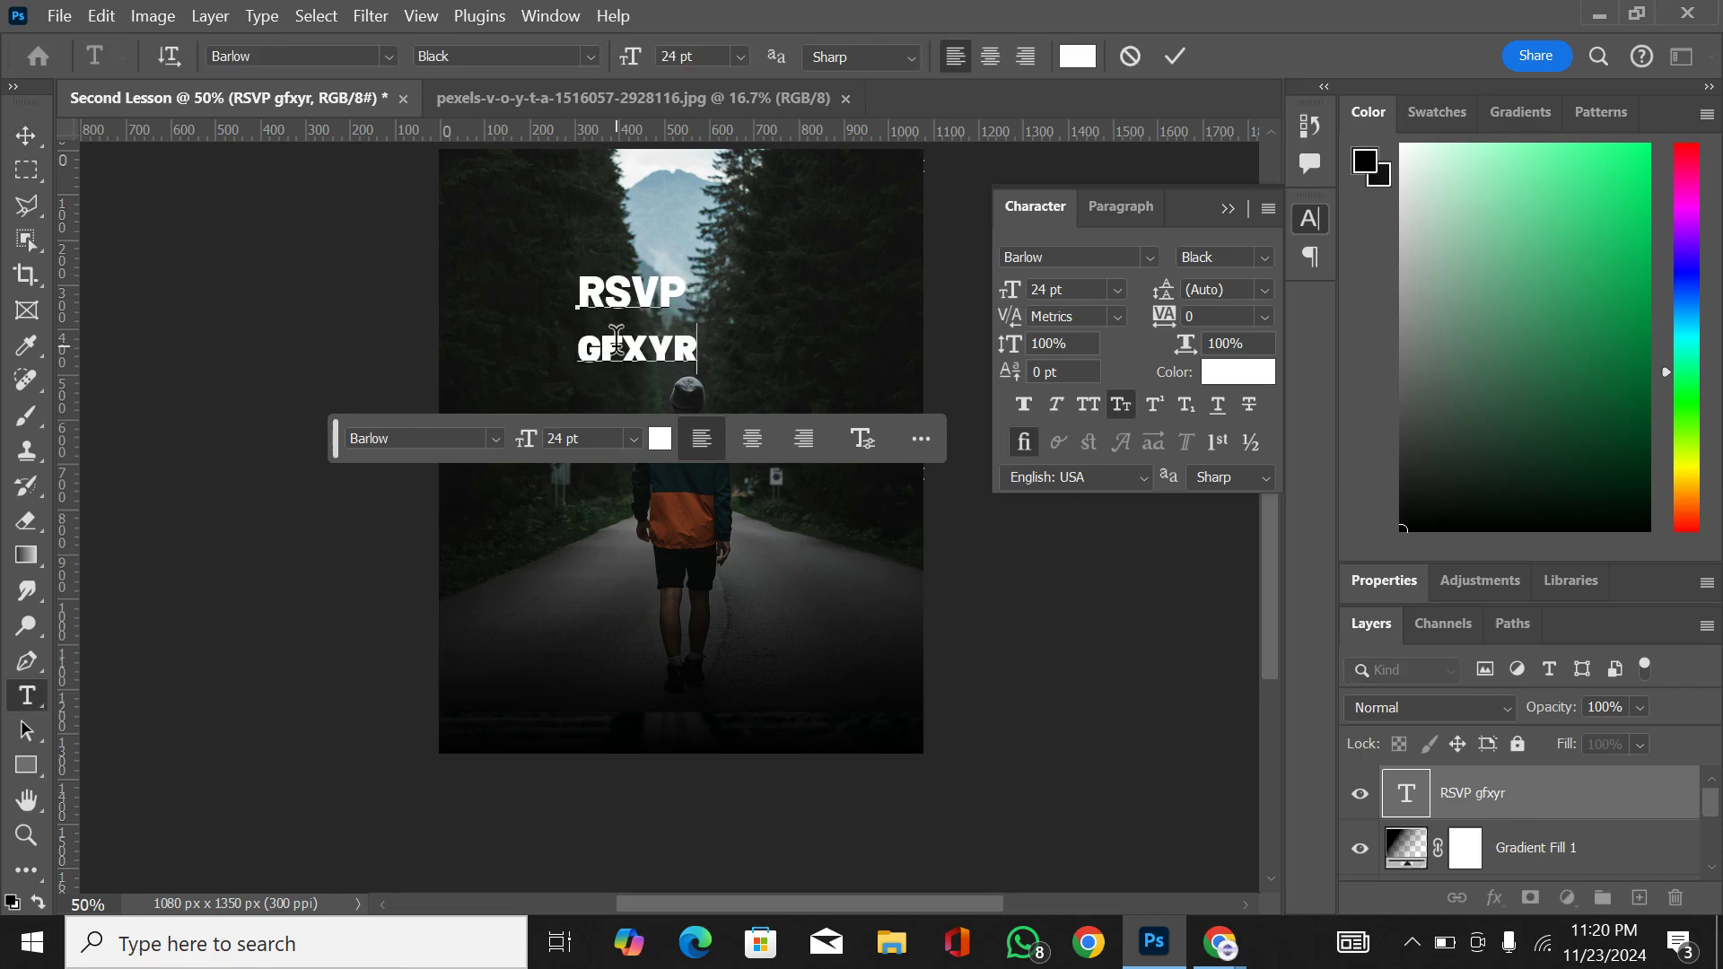
{"action": "key", "text": "Home"}
{"action": "key", "text": "BackSpace"}
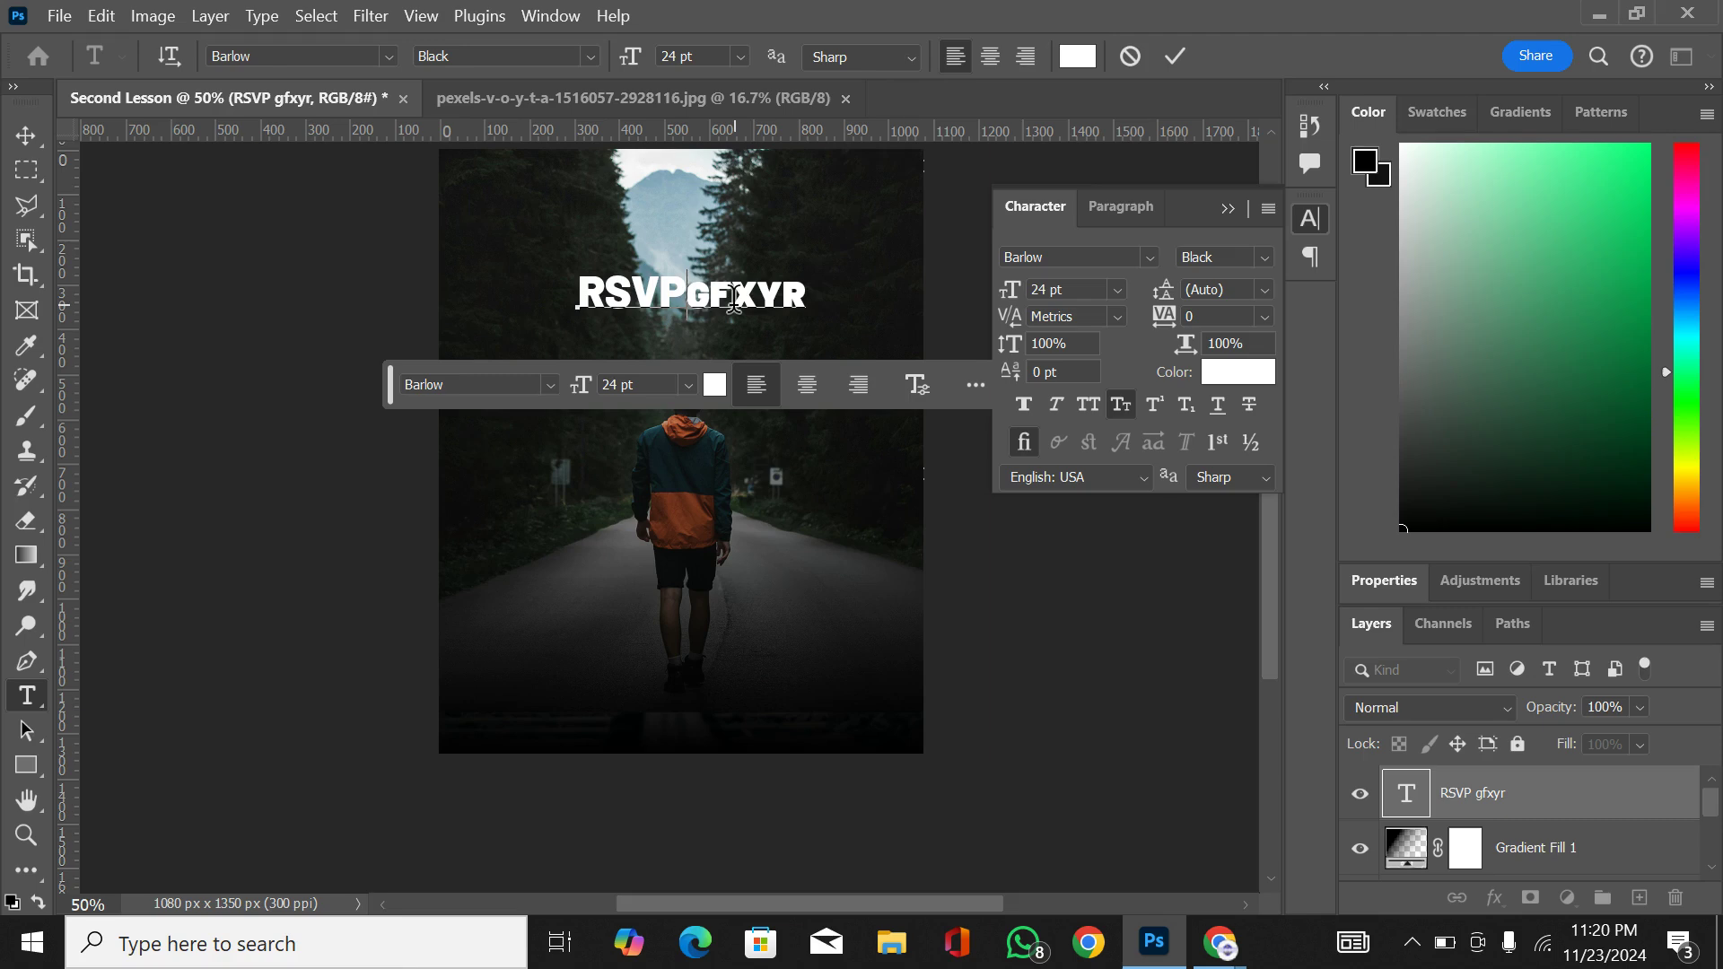
{"action": "key", "text": "Return"}
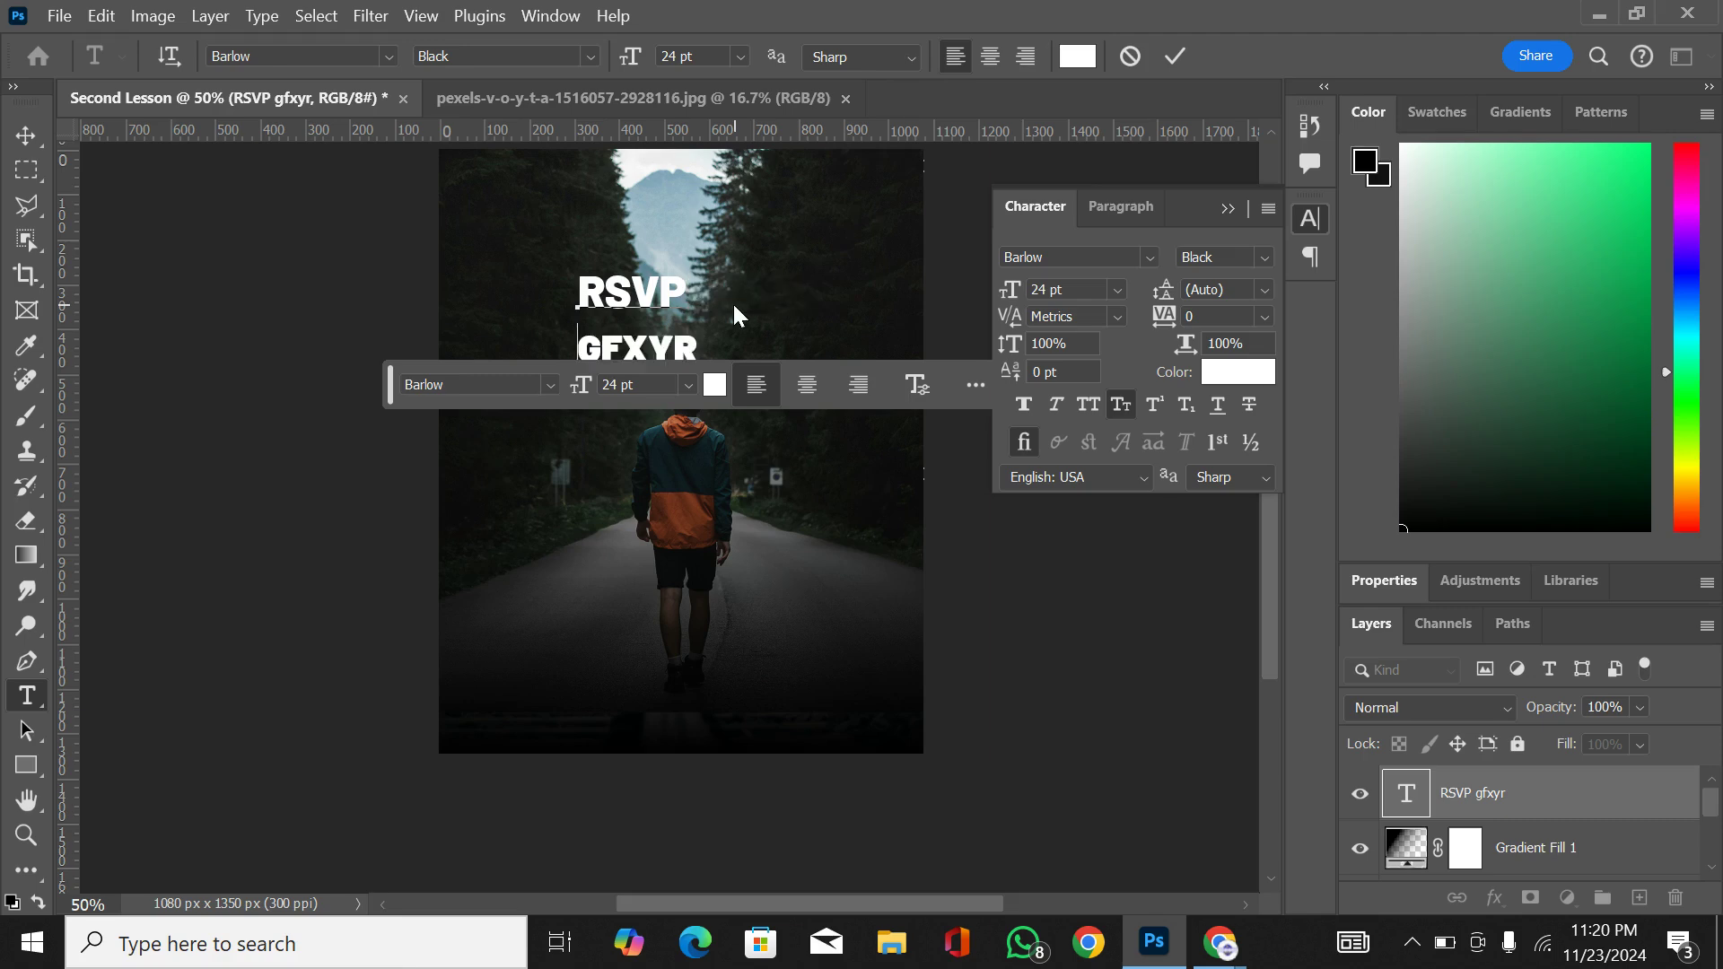
Step: Try a capital G as the second line's first letter, and change it back to lowercase g
{"action": "key", "text": "shift+Right"}
{"action": "key", "text": "BackSpace"}
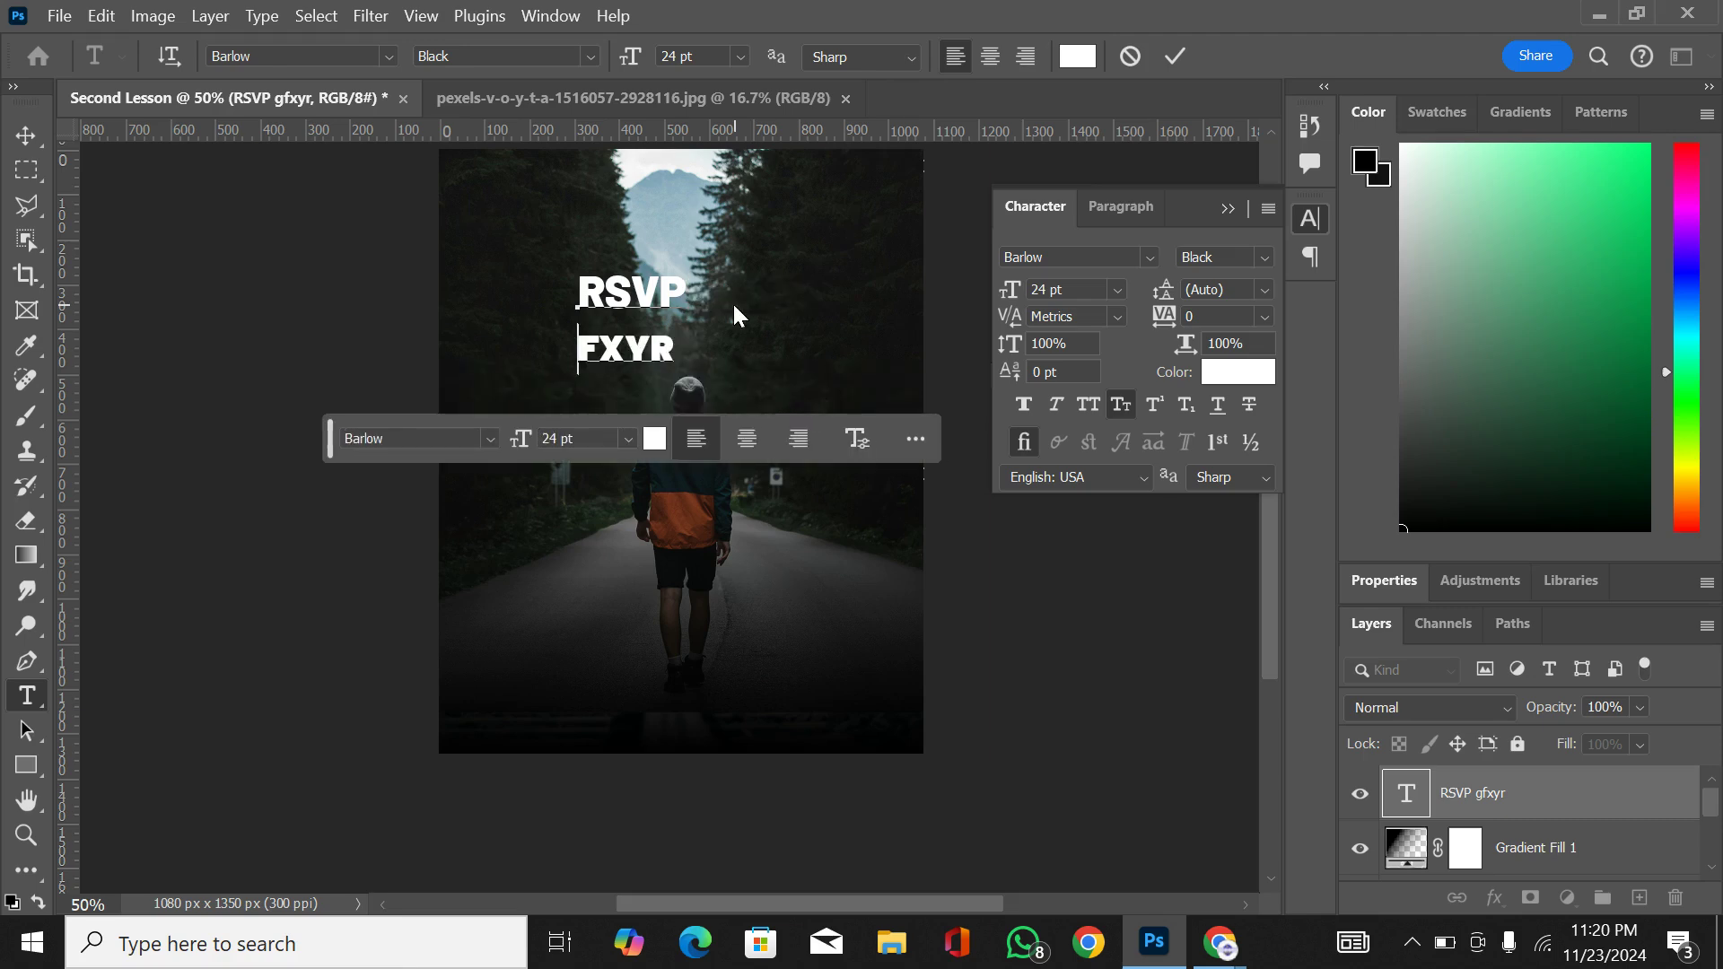
{"action": "type", "text": "G"}
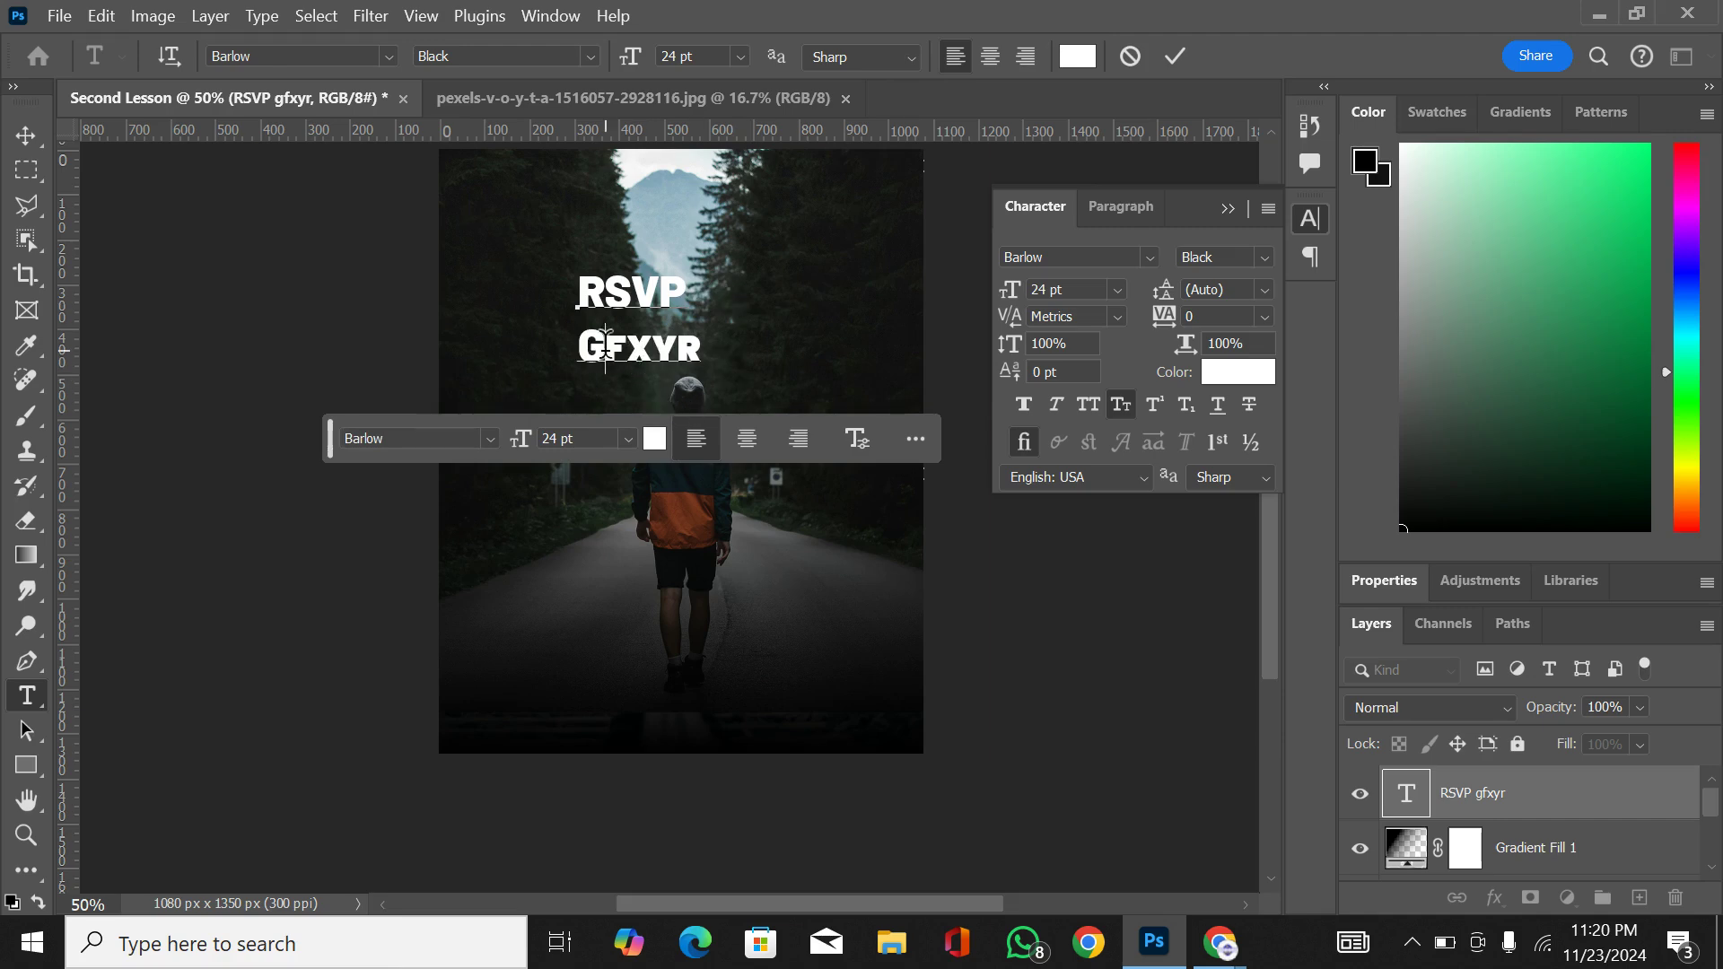
{"action": "key", "text": "BackSpace"}
{"action": "type", "text": "g"}
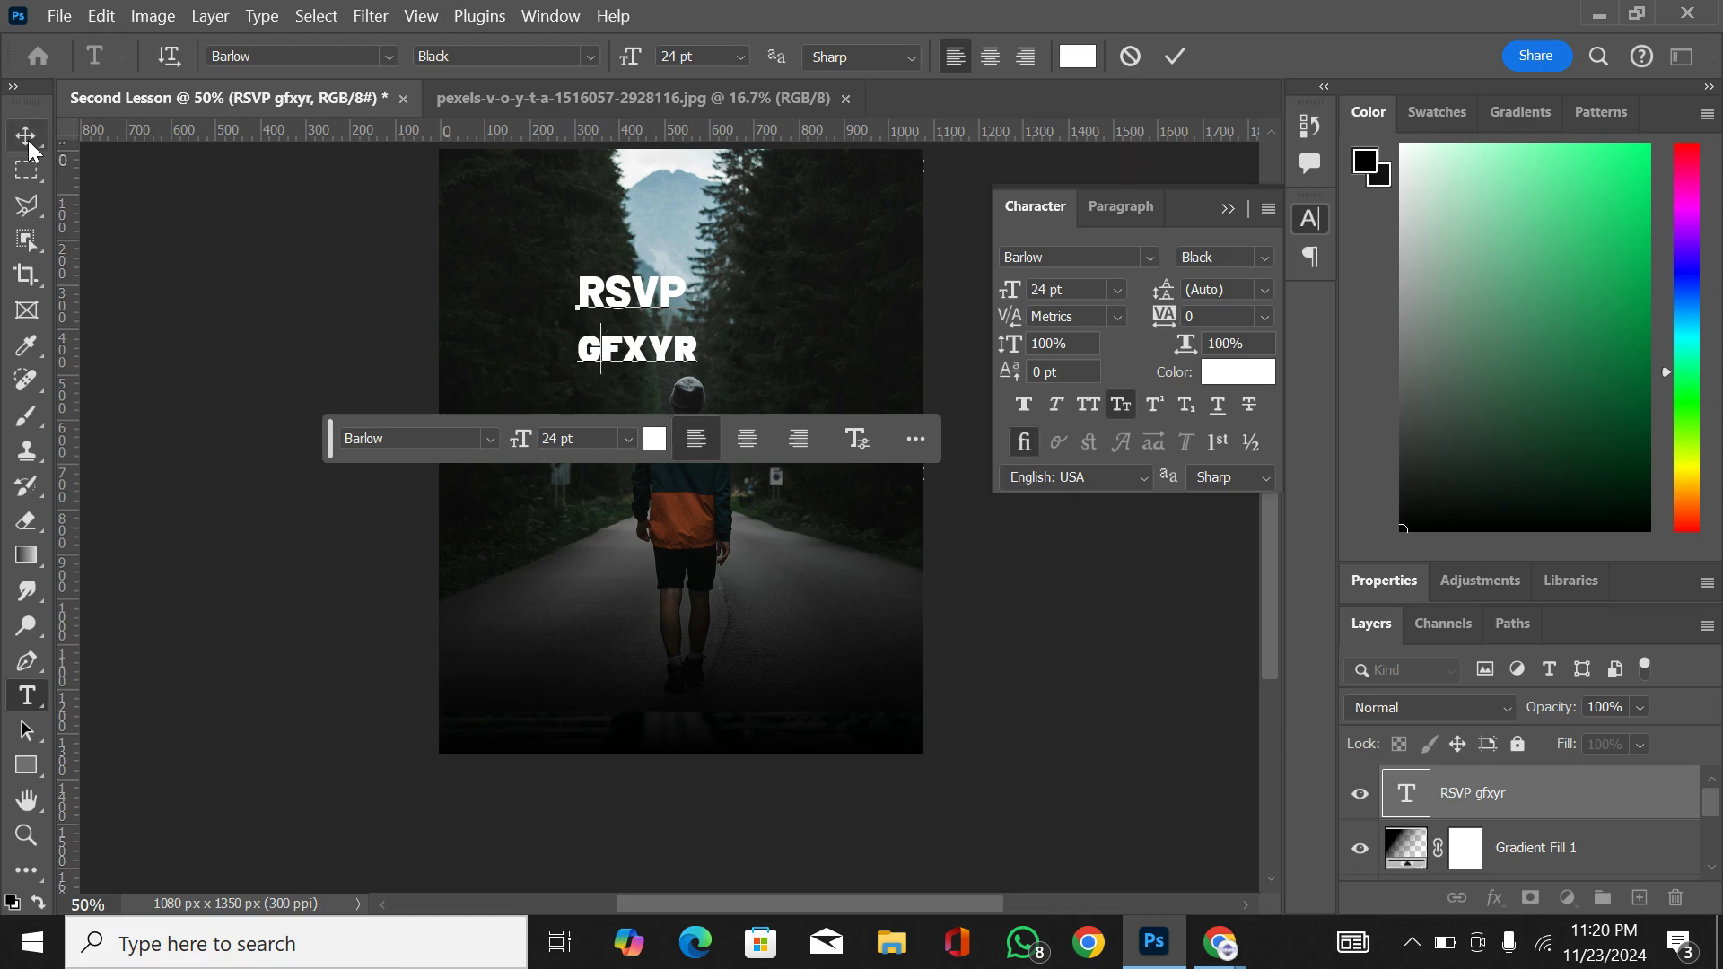
Step: Try Superscript and Subscript on the second line's first letter, and toggle its Small Caps off and on
{"action": "left_click_drag", "start_coordinate": [600, 350], "coordinate": [575, 350]}
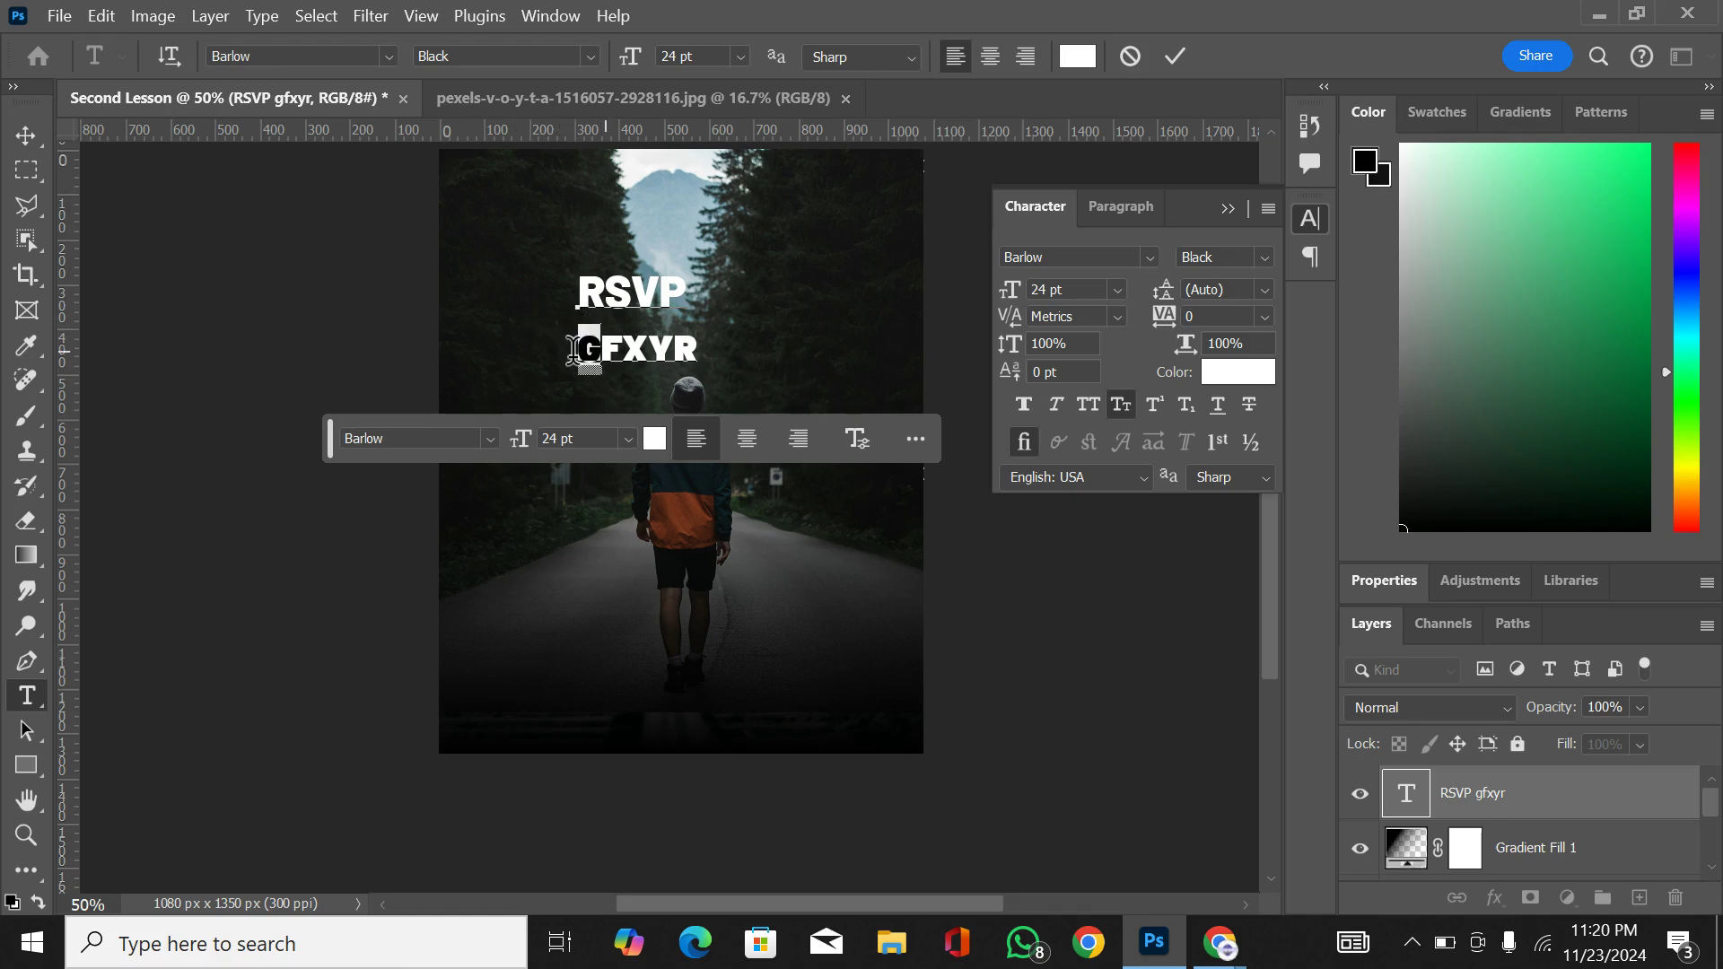
{"action": "left_click", "coordinate": [1155, 404]}
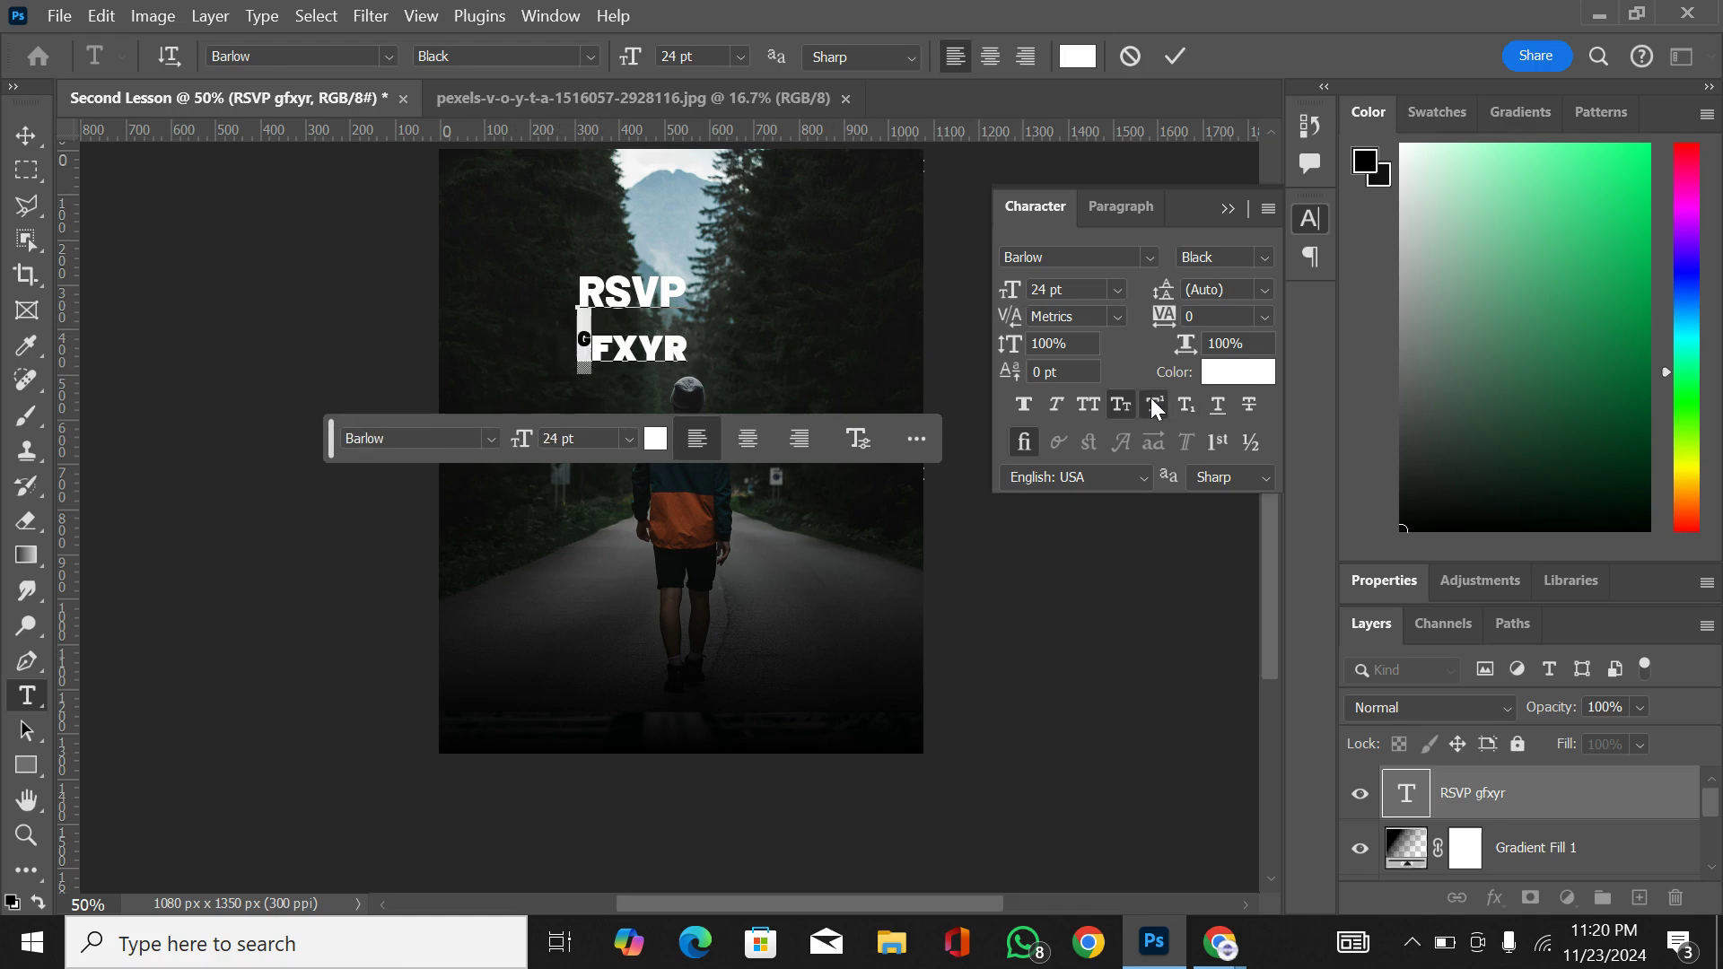
{"action": "left_click", "coordinate": [1186, 405]}
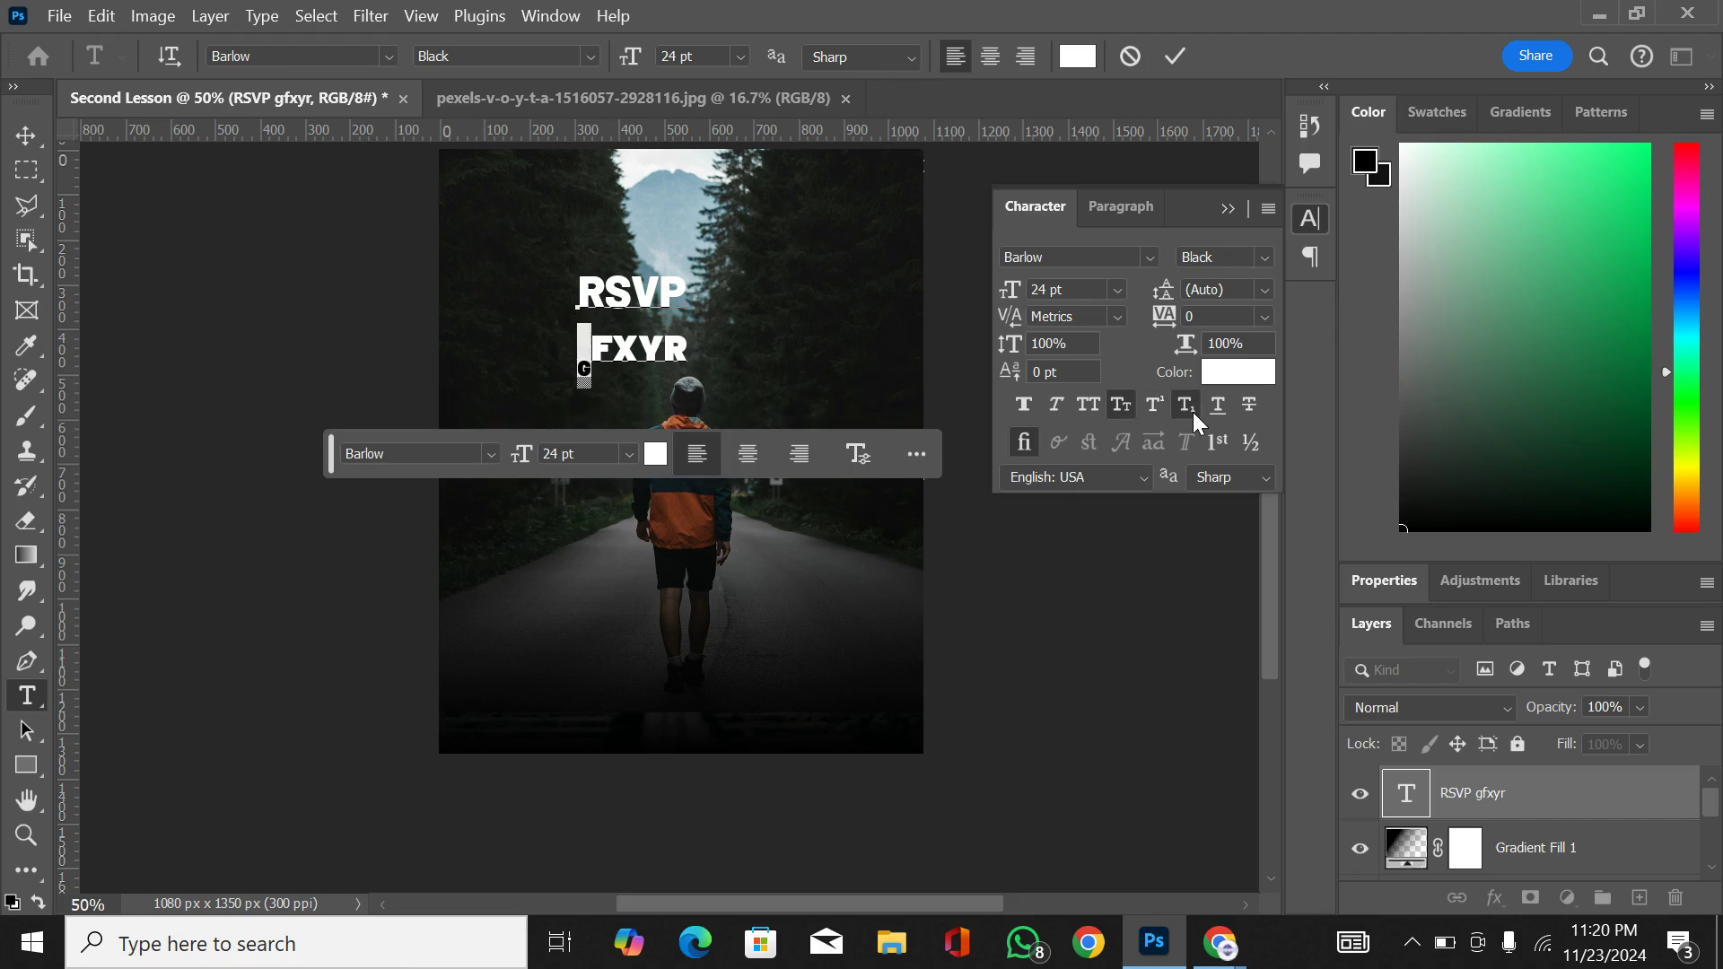
{"action": "left_click", "coordinate": [1186, 407]}
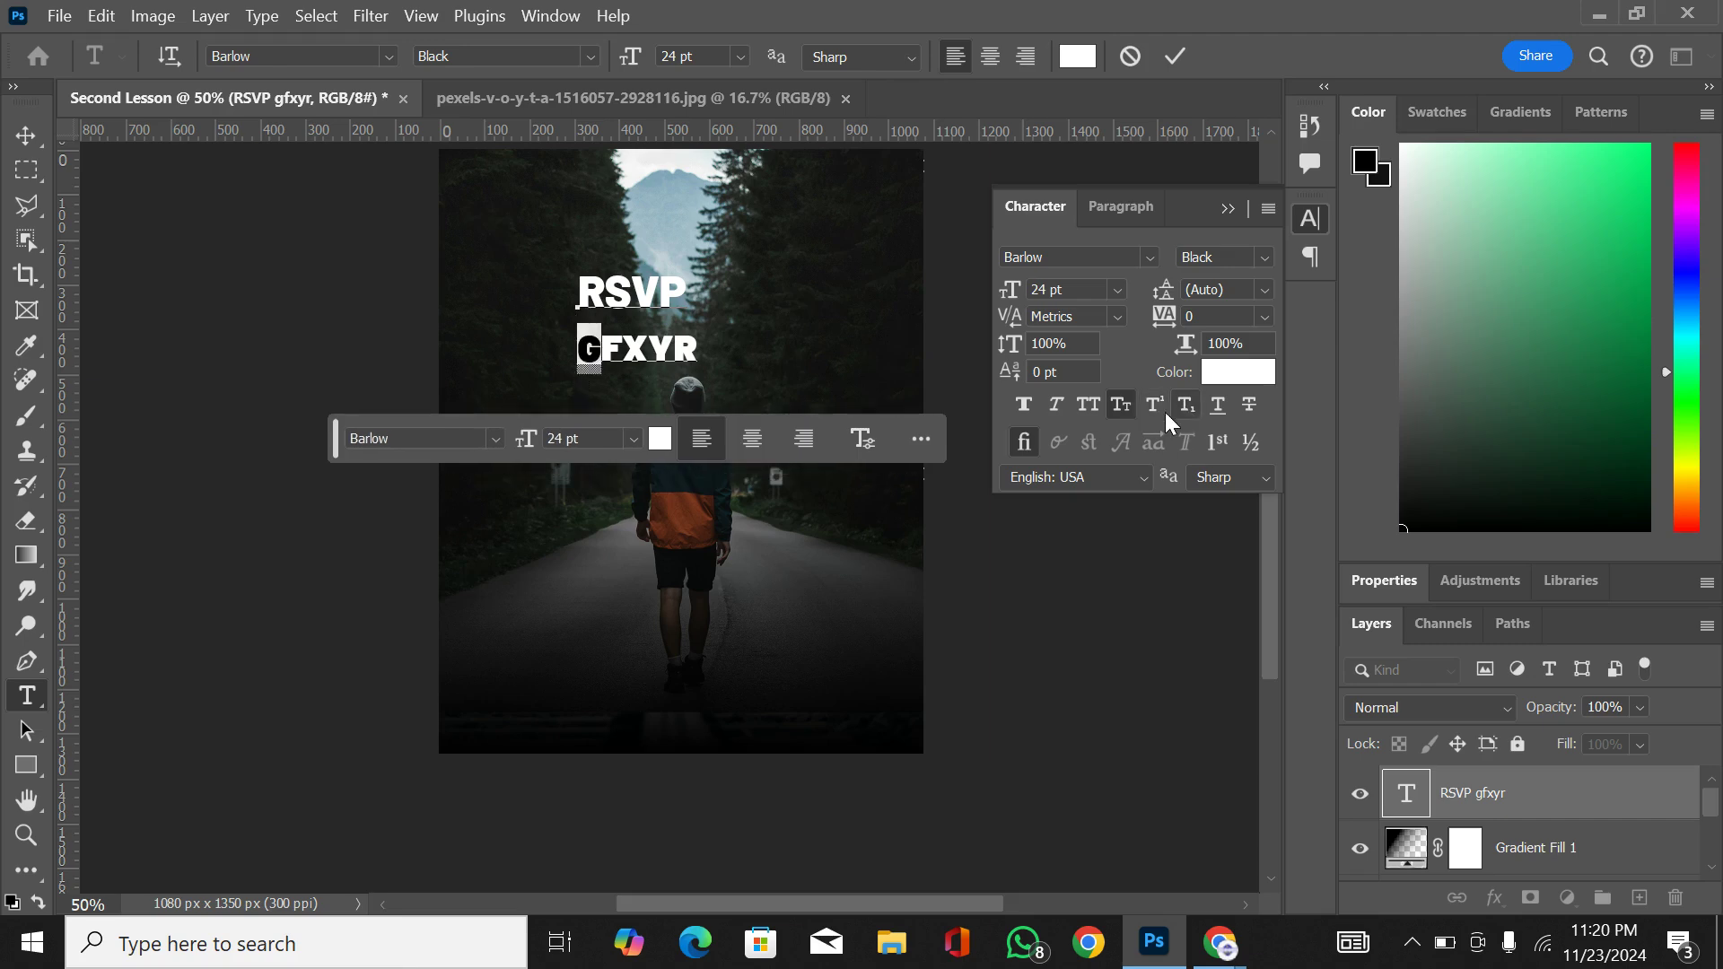
{"action": "left_click", "coordinate": [1125, 404]}
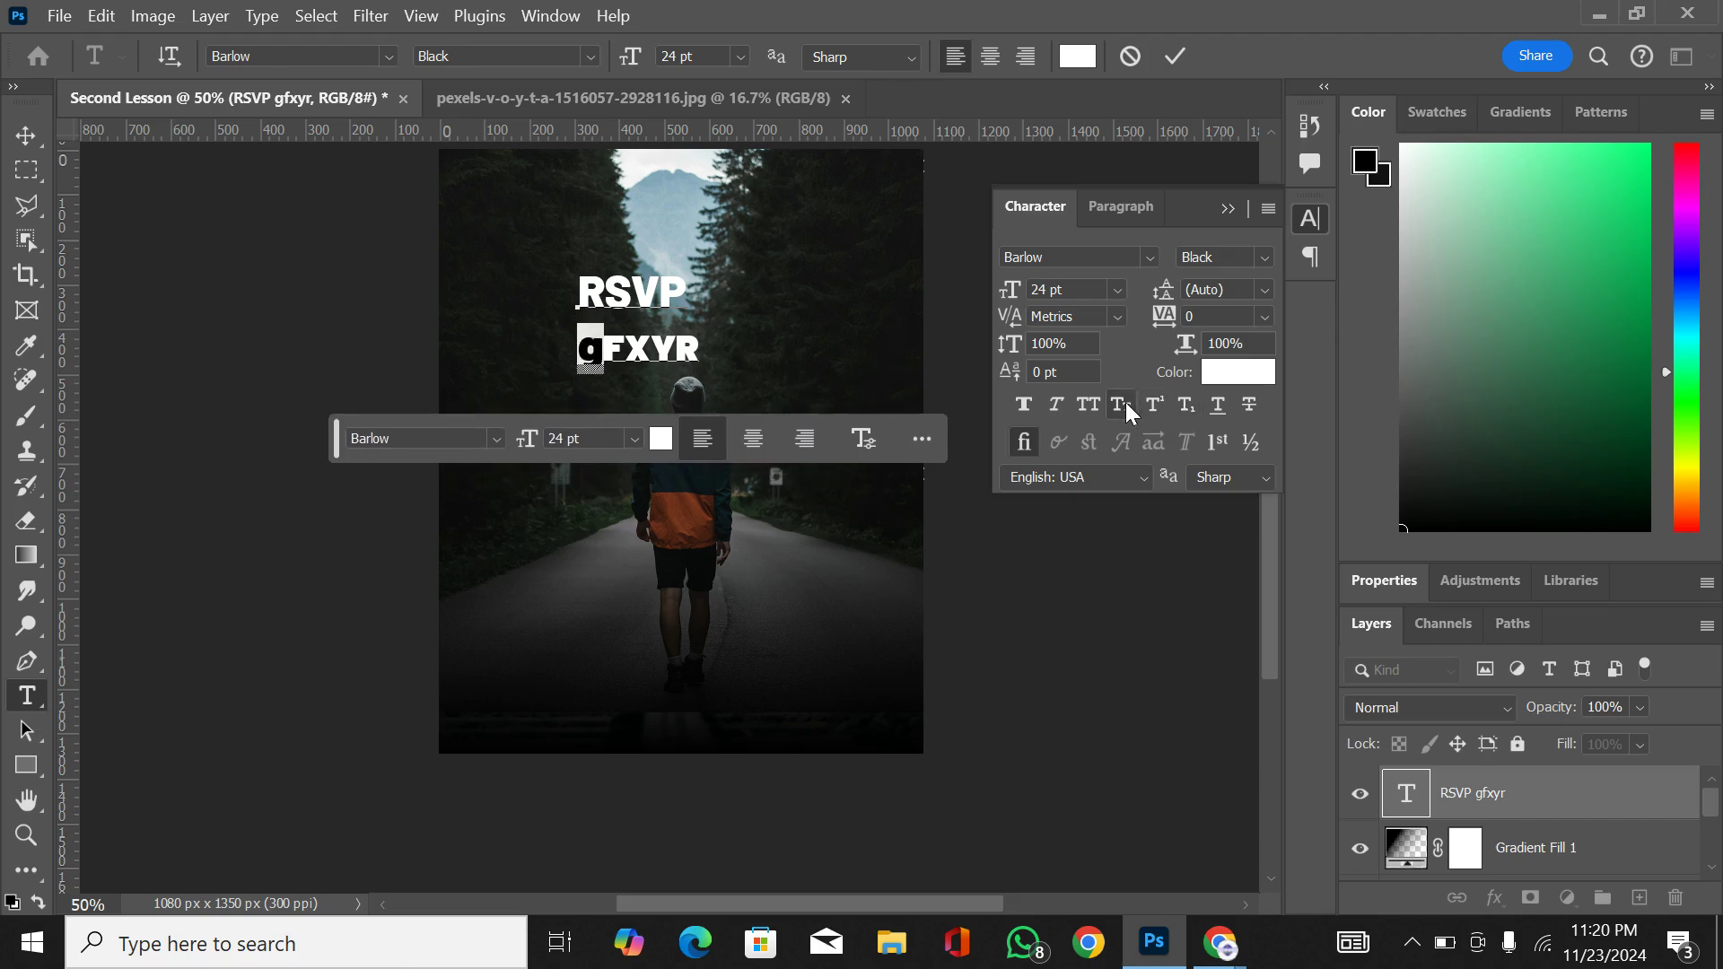
{"action": "left_click", "coordinate": [1122, 405]}
Step: Apply All Caps to both lines of the RSVP text layer
{"action": "left_click", "coordinate": [666, 341]}
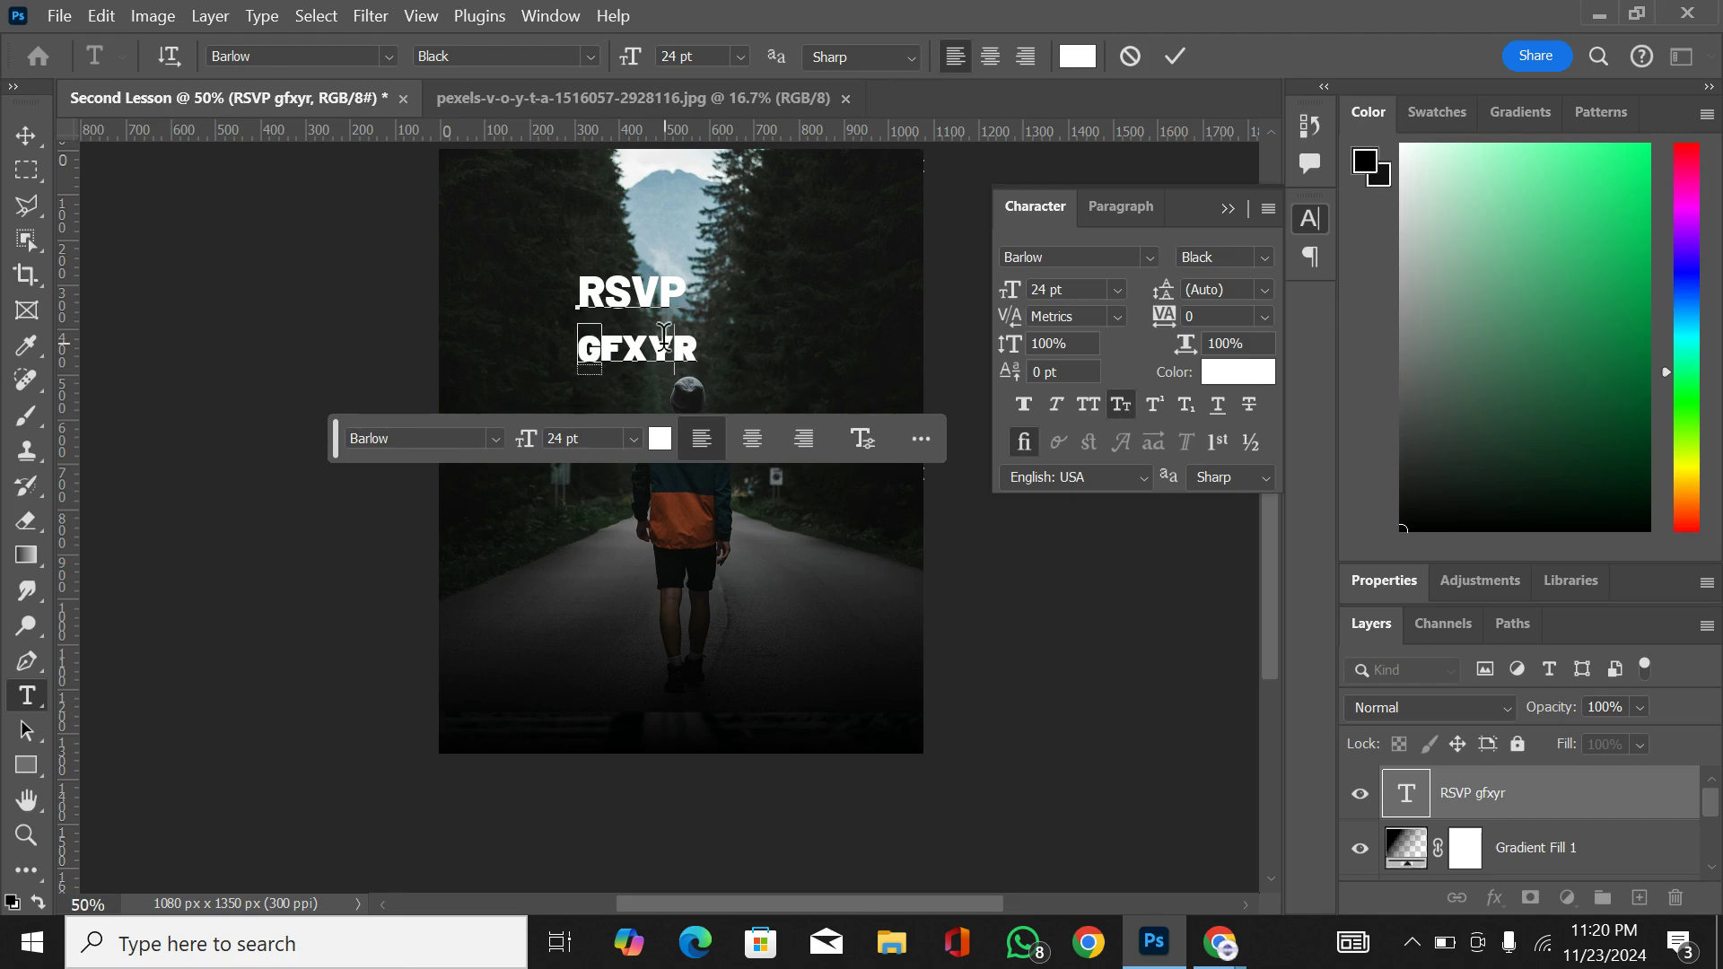
{"action": "key", "text": "ctrl"}
{"action": "double_click", "coordinate": [666, 348]}
{"action": "key", "text": "ctrl+a"}
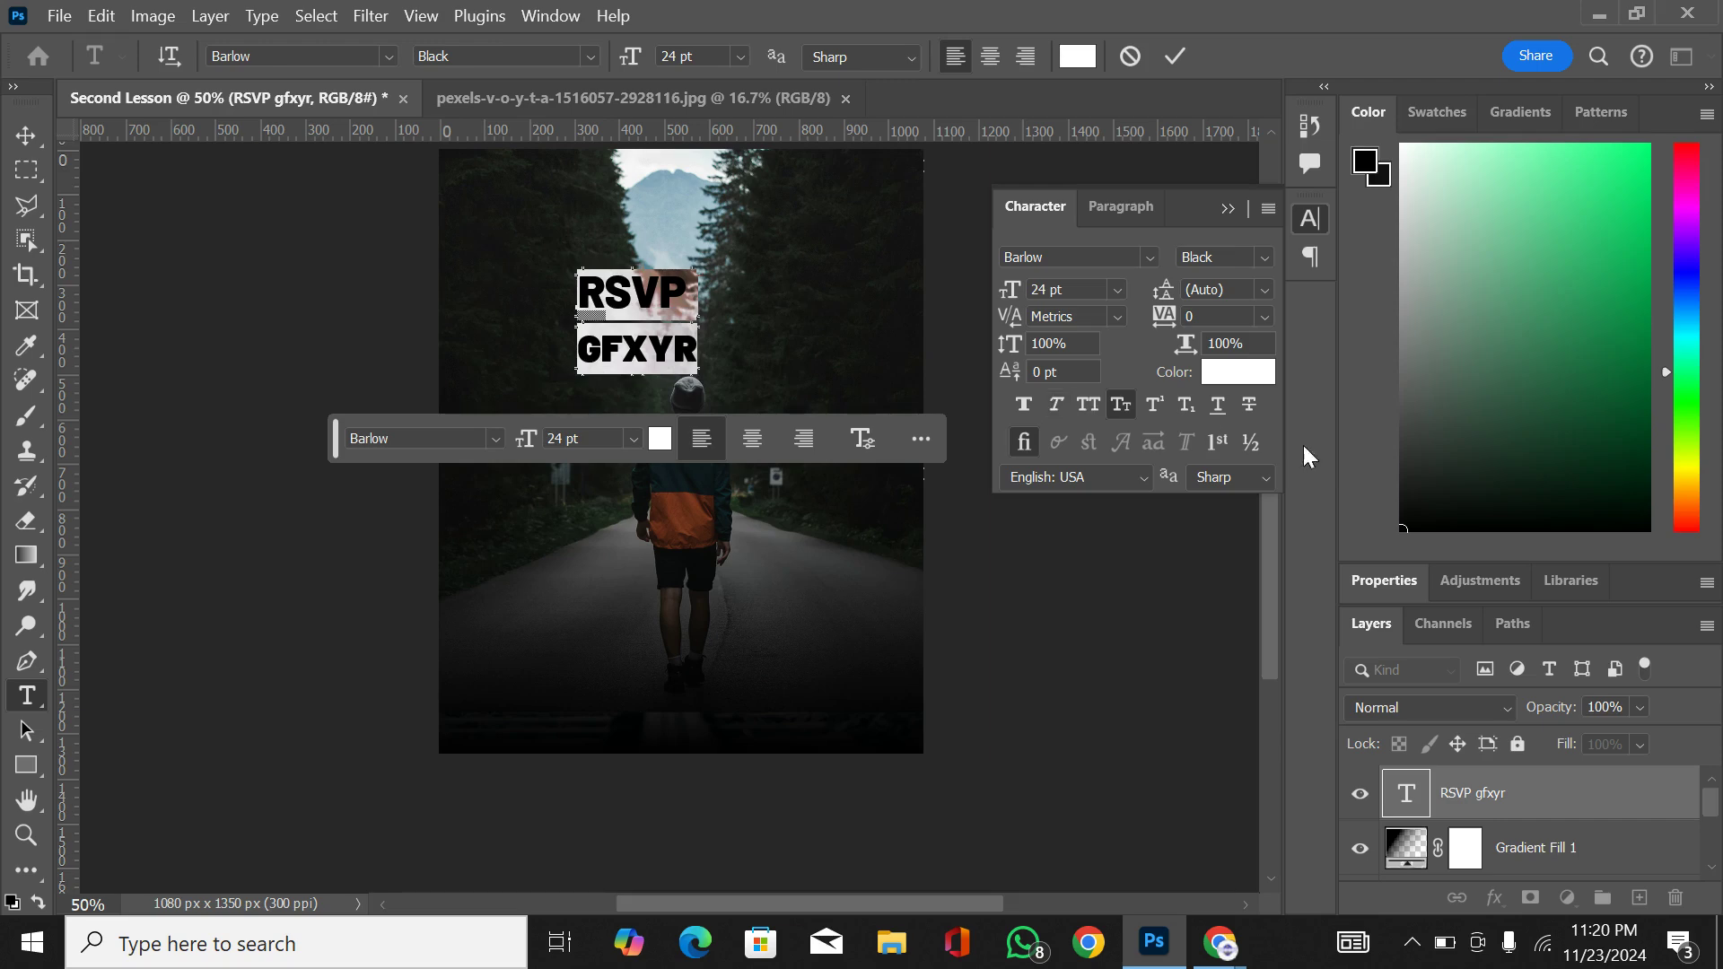
{"action": "left_click", "coordinate": [1086, 403]}
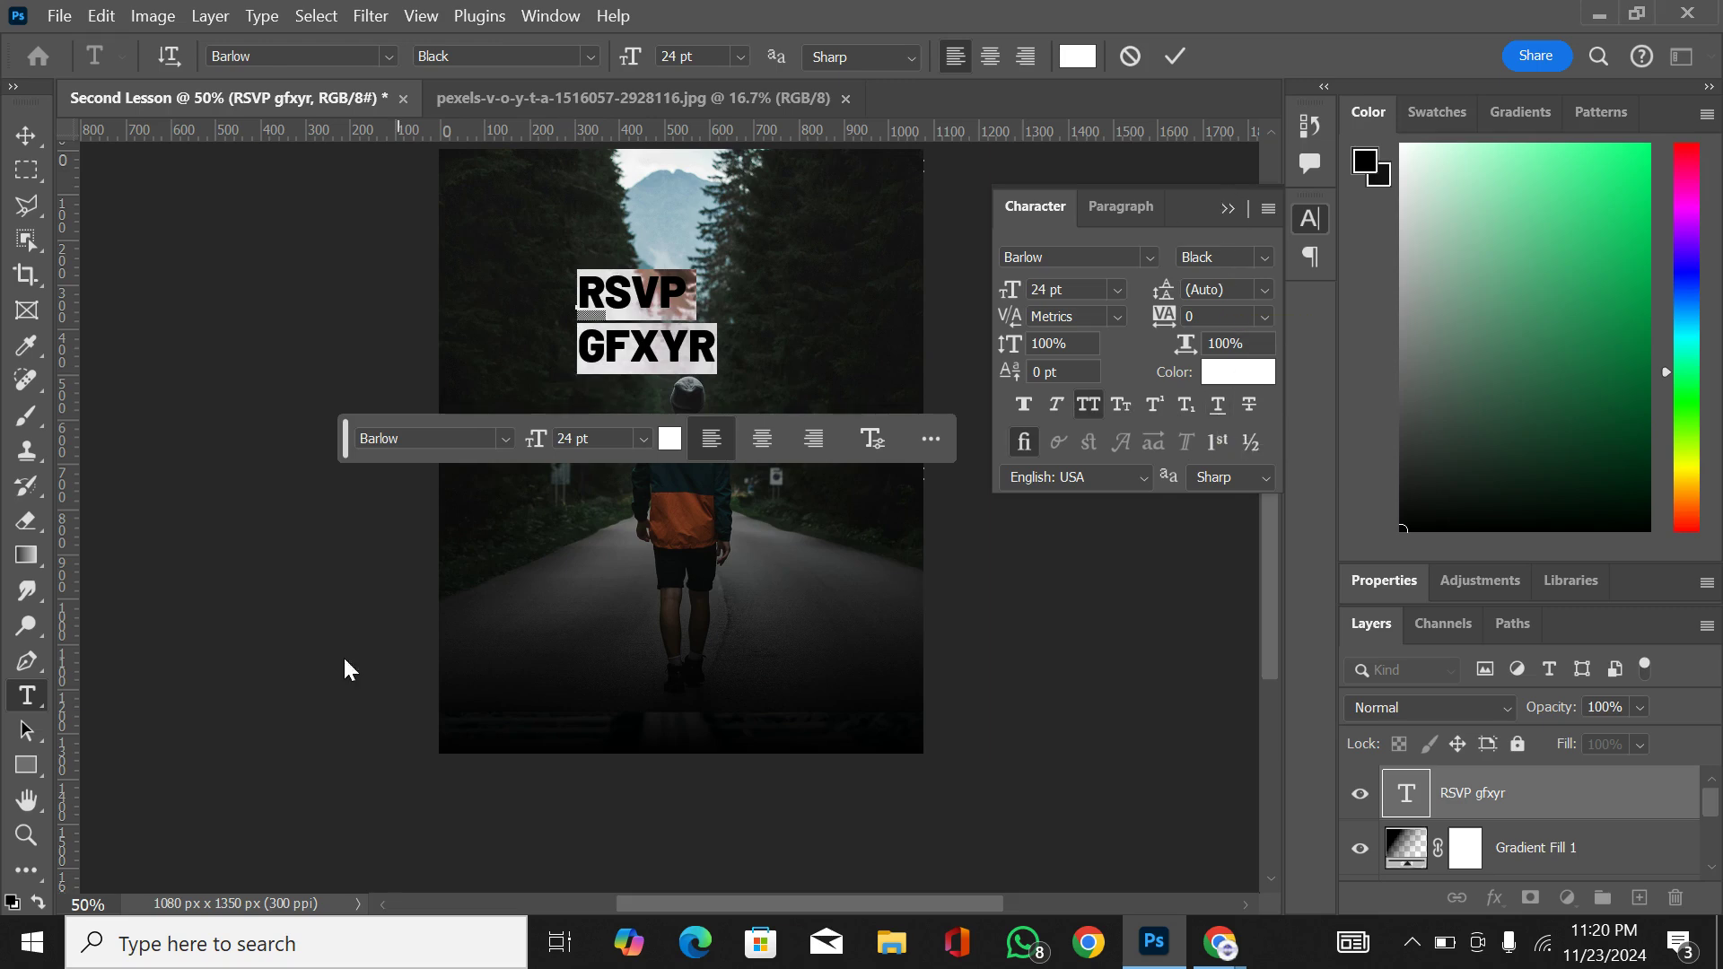
Step: Activate the Custom Shape tool and look through its preset shape folders
{"action": "left_click", "coordinate": [23, 763]}
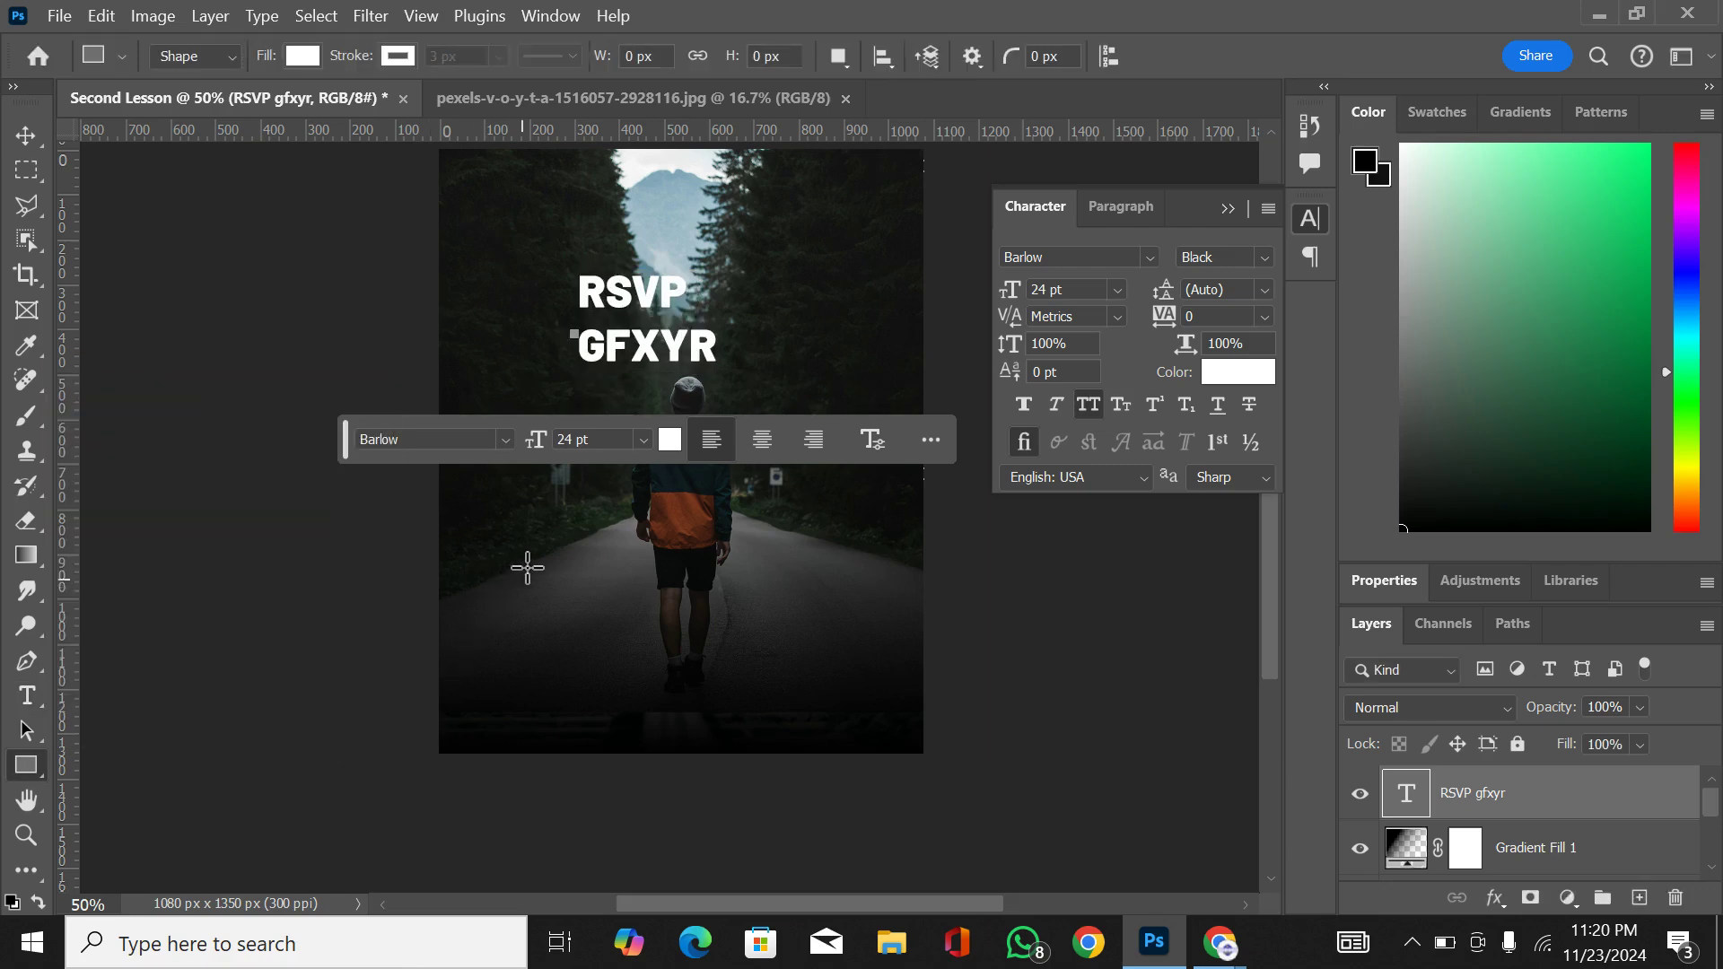
{"action": "right_click", "coordinate": [24, 768]}
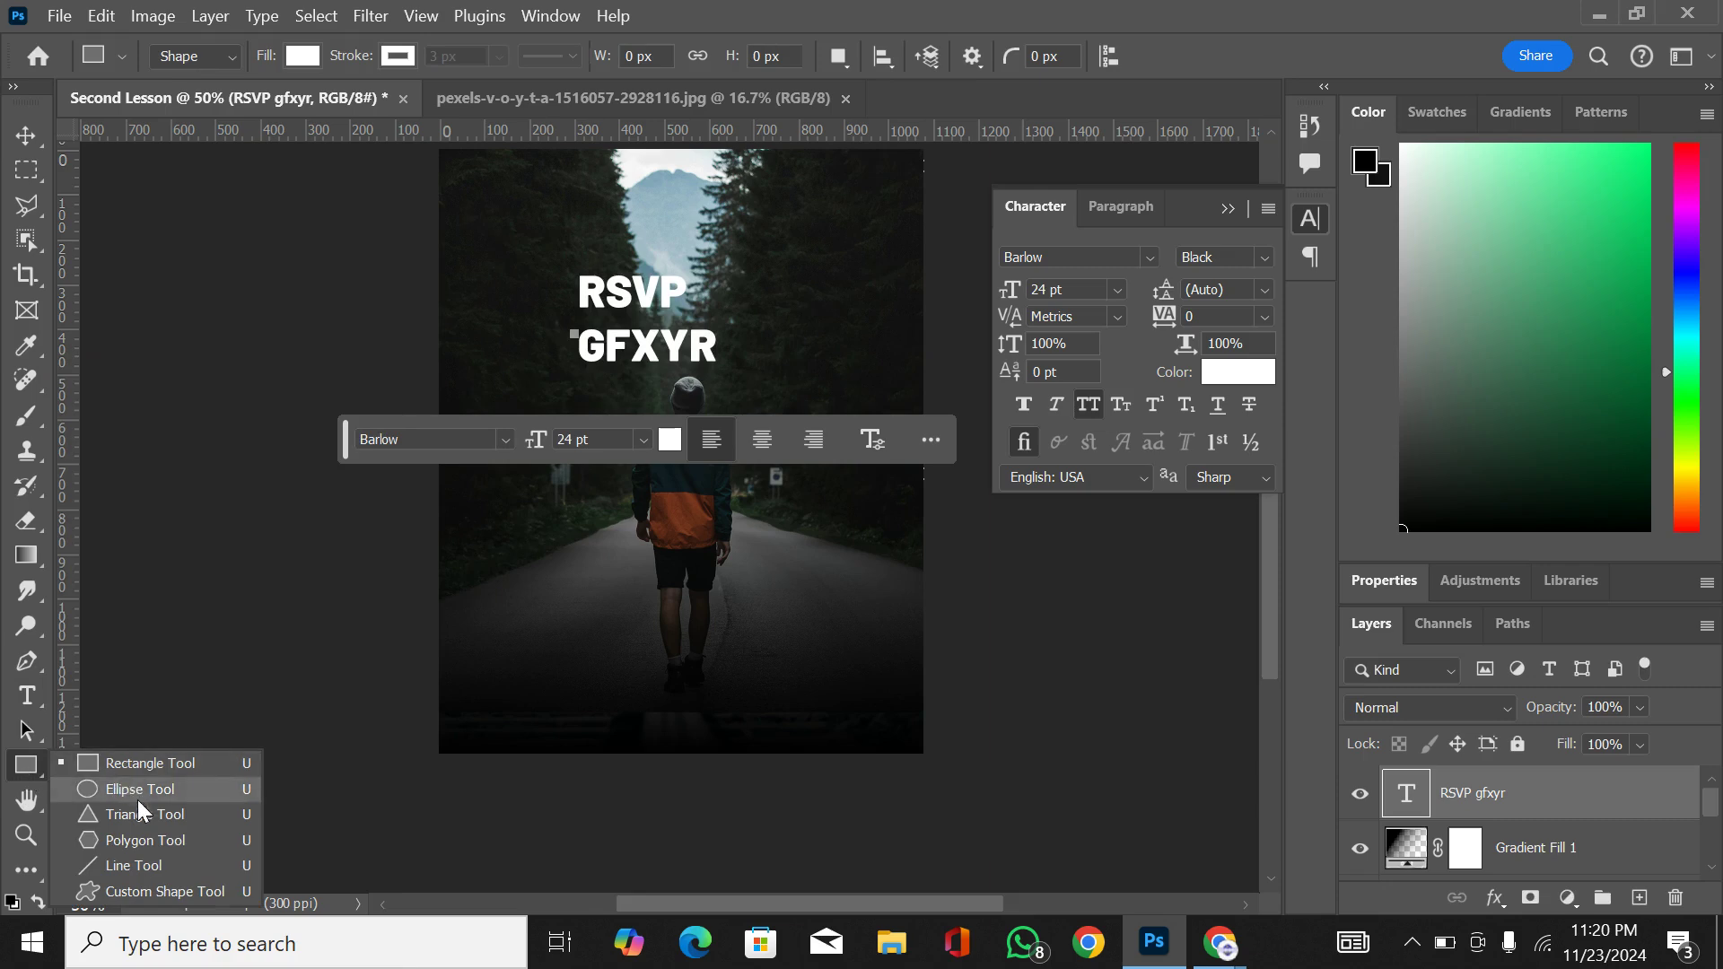
{"action": "left_click", "coordinate": [163, 891]}
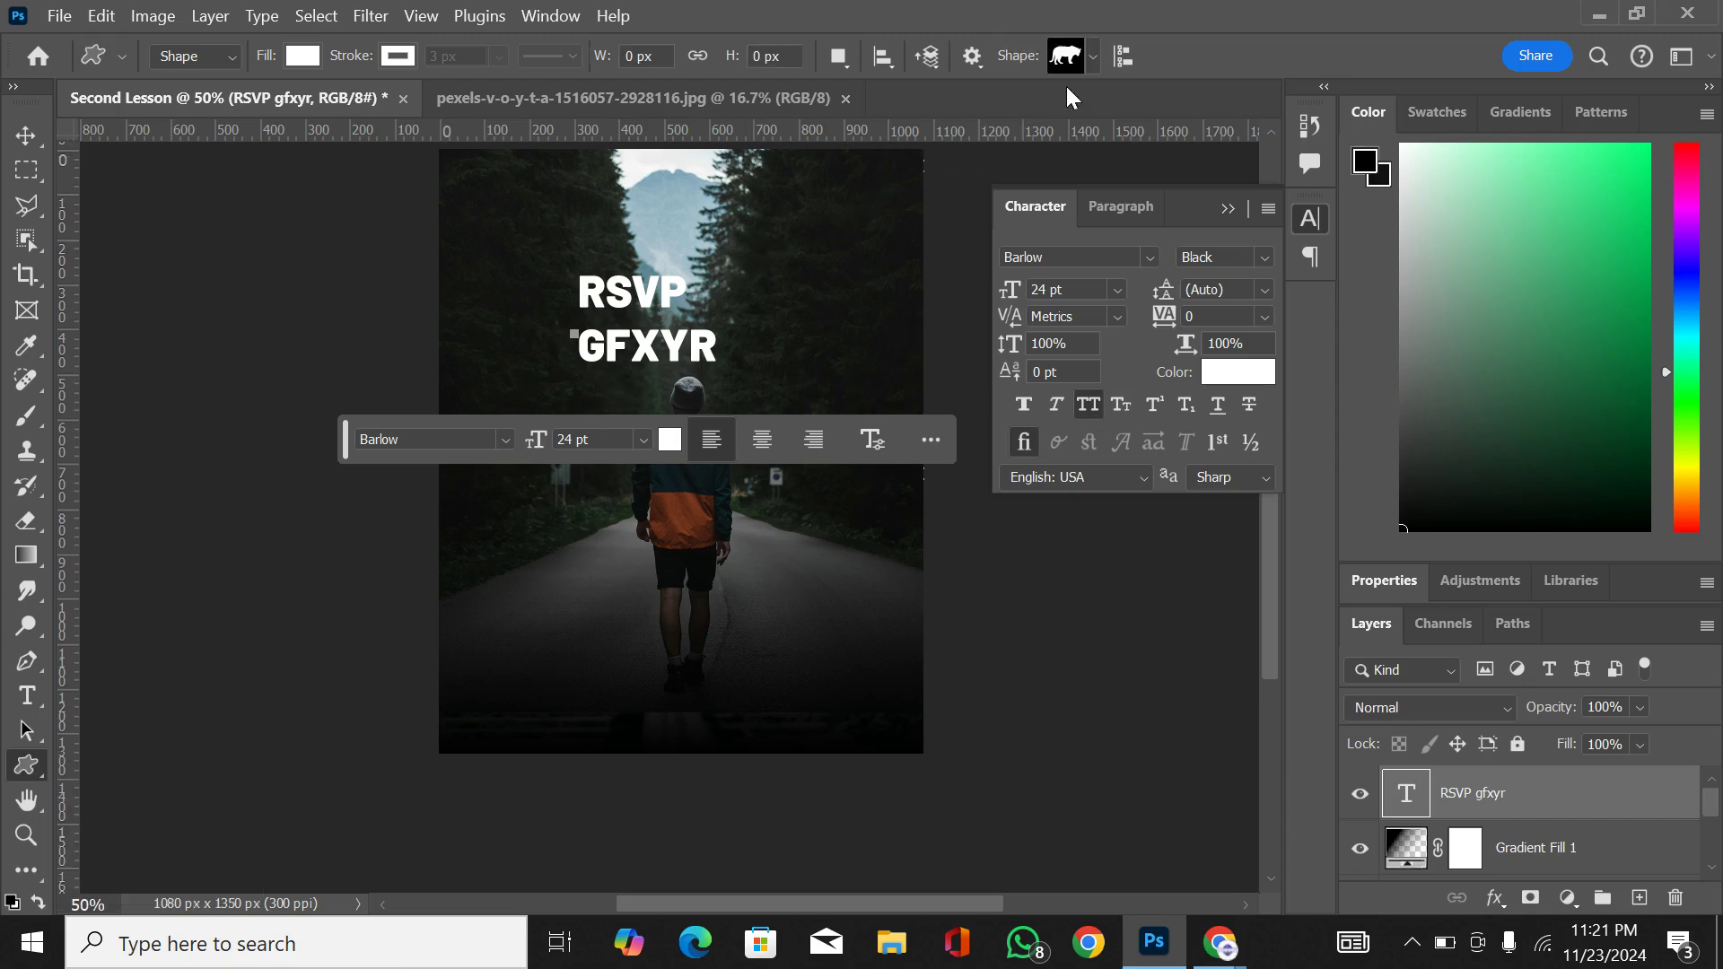
{"action": "left_click", "coordinate": [1091, 57]}
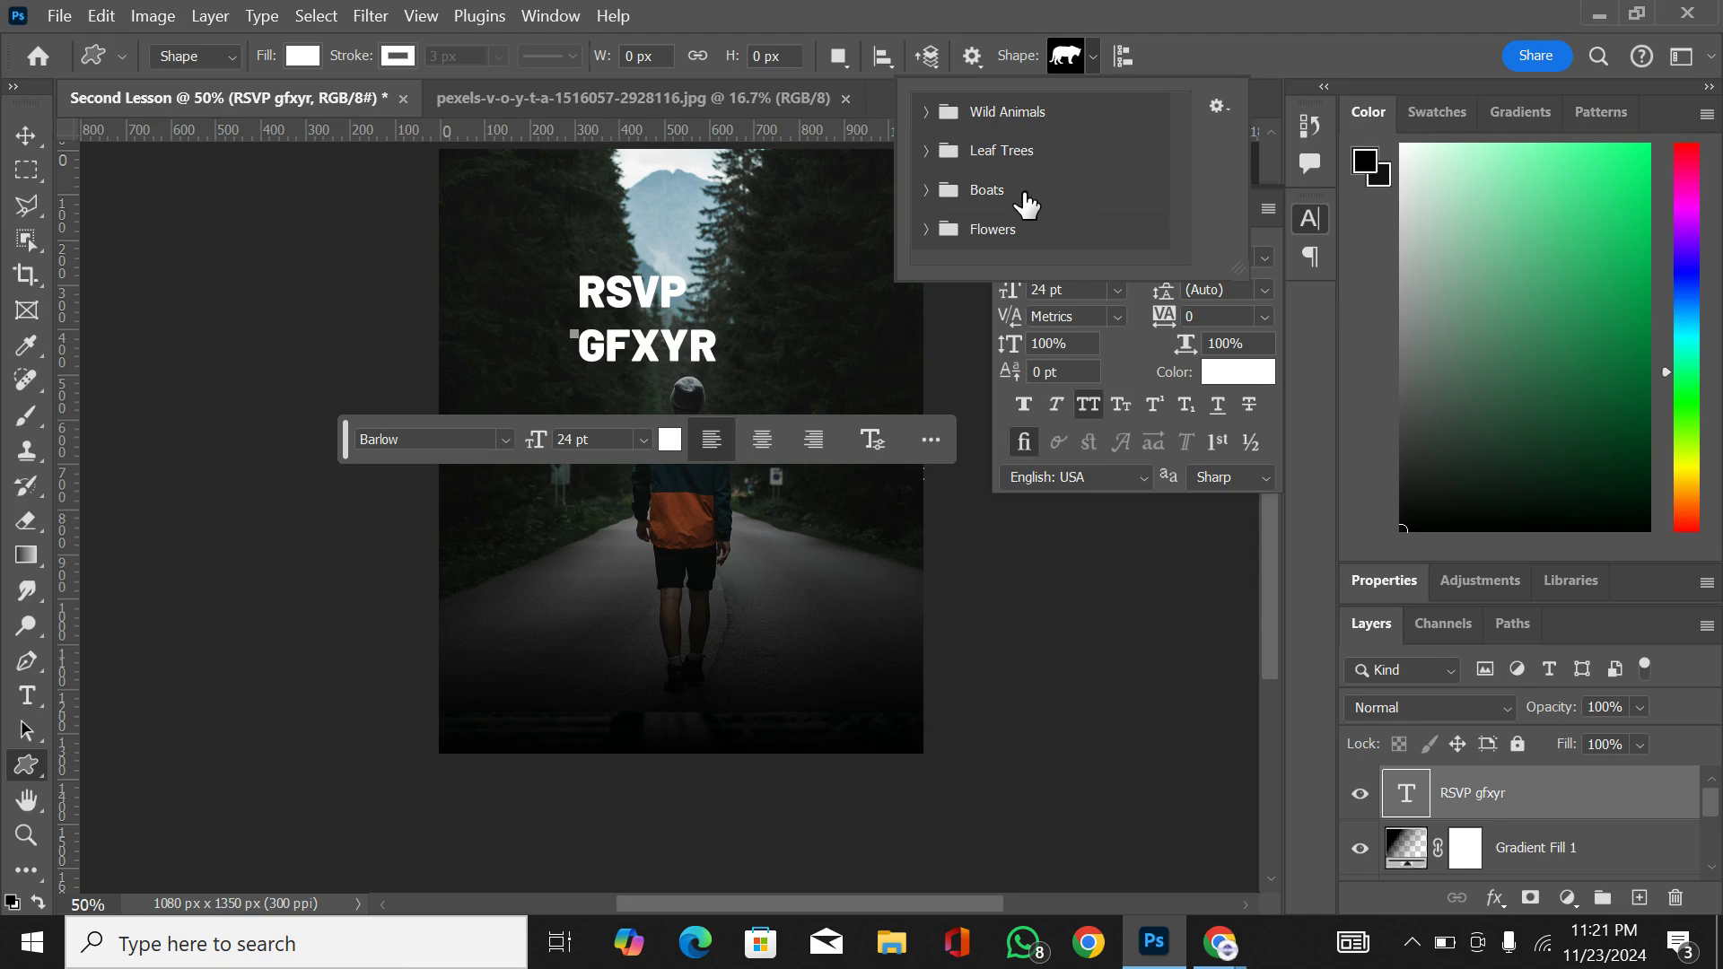
{"action": "left_click", "coordinate": [1095, 59]}
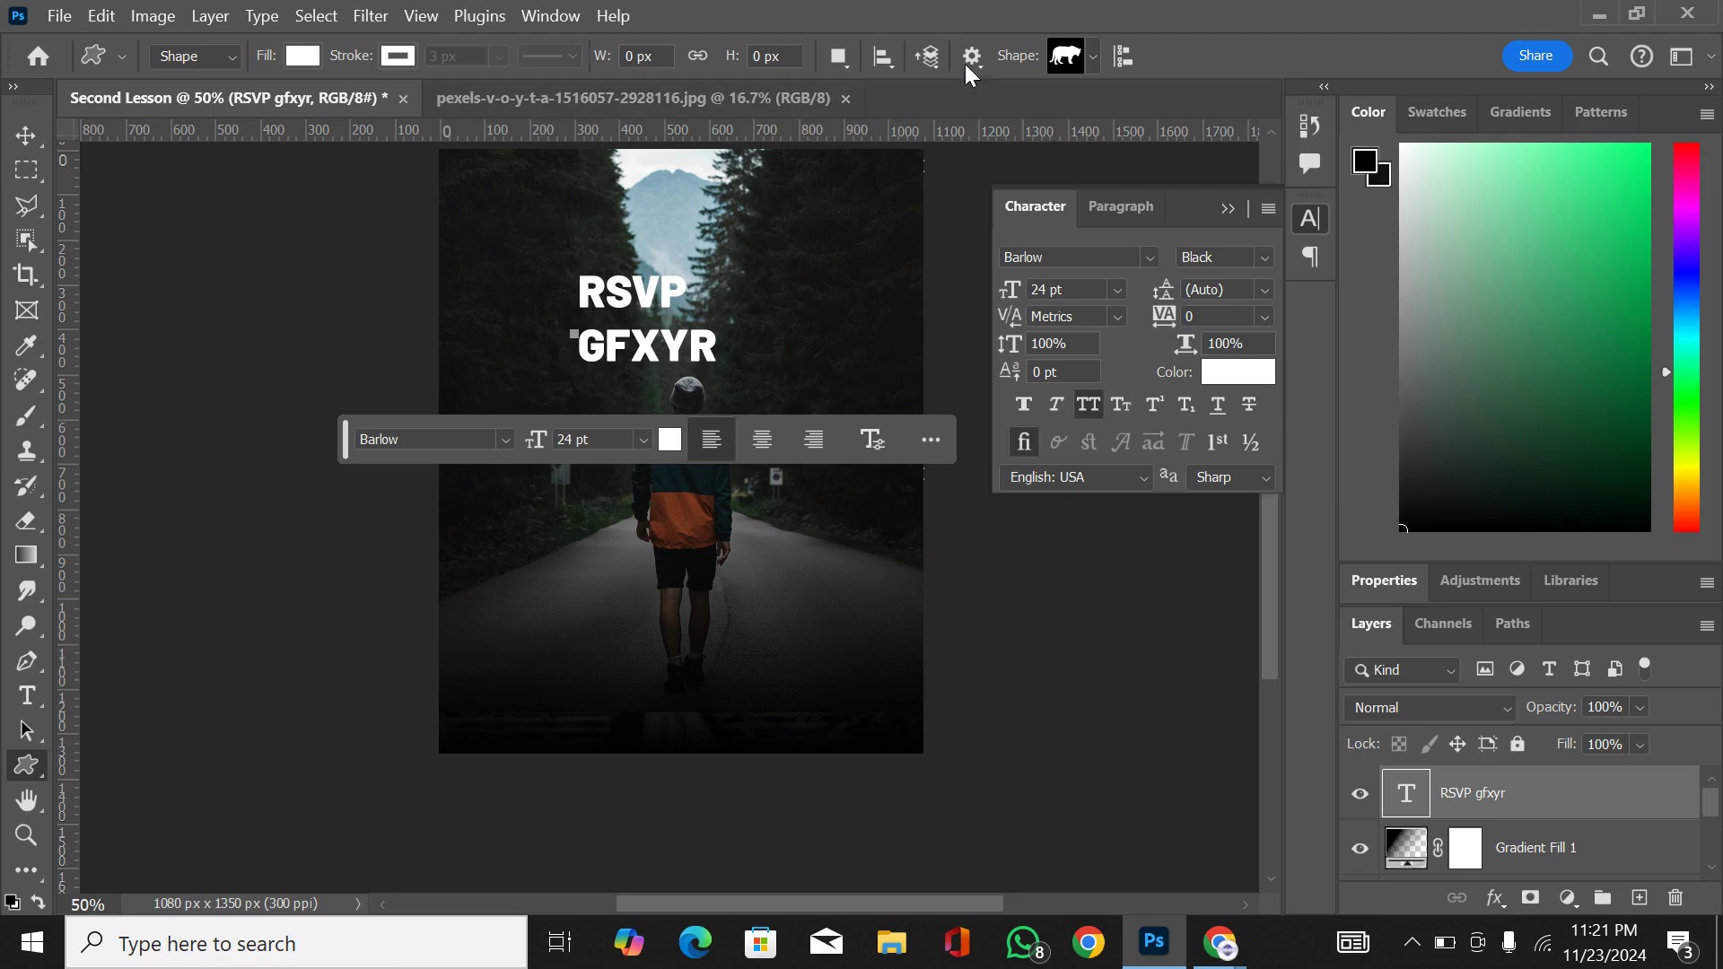
Step: Draw a square about 704 by 704 px over the walking man with the Rectangle tool
{"action": "left_click", "coordinate": [35, 768]}
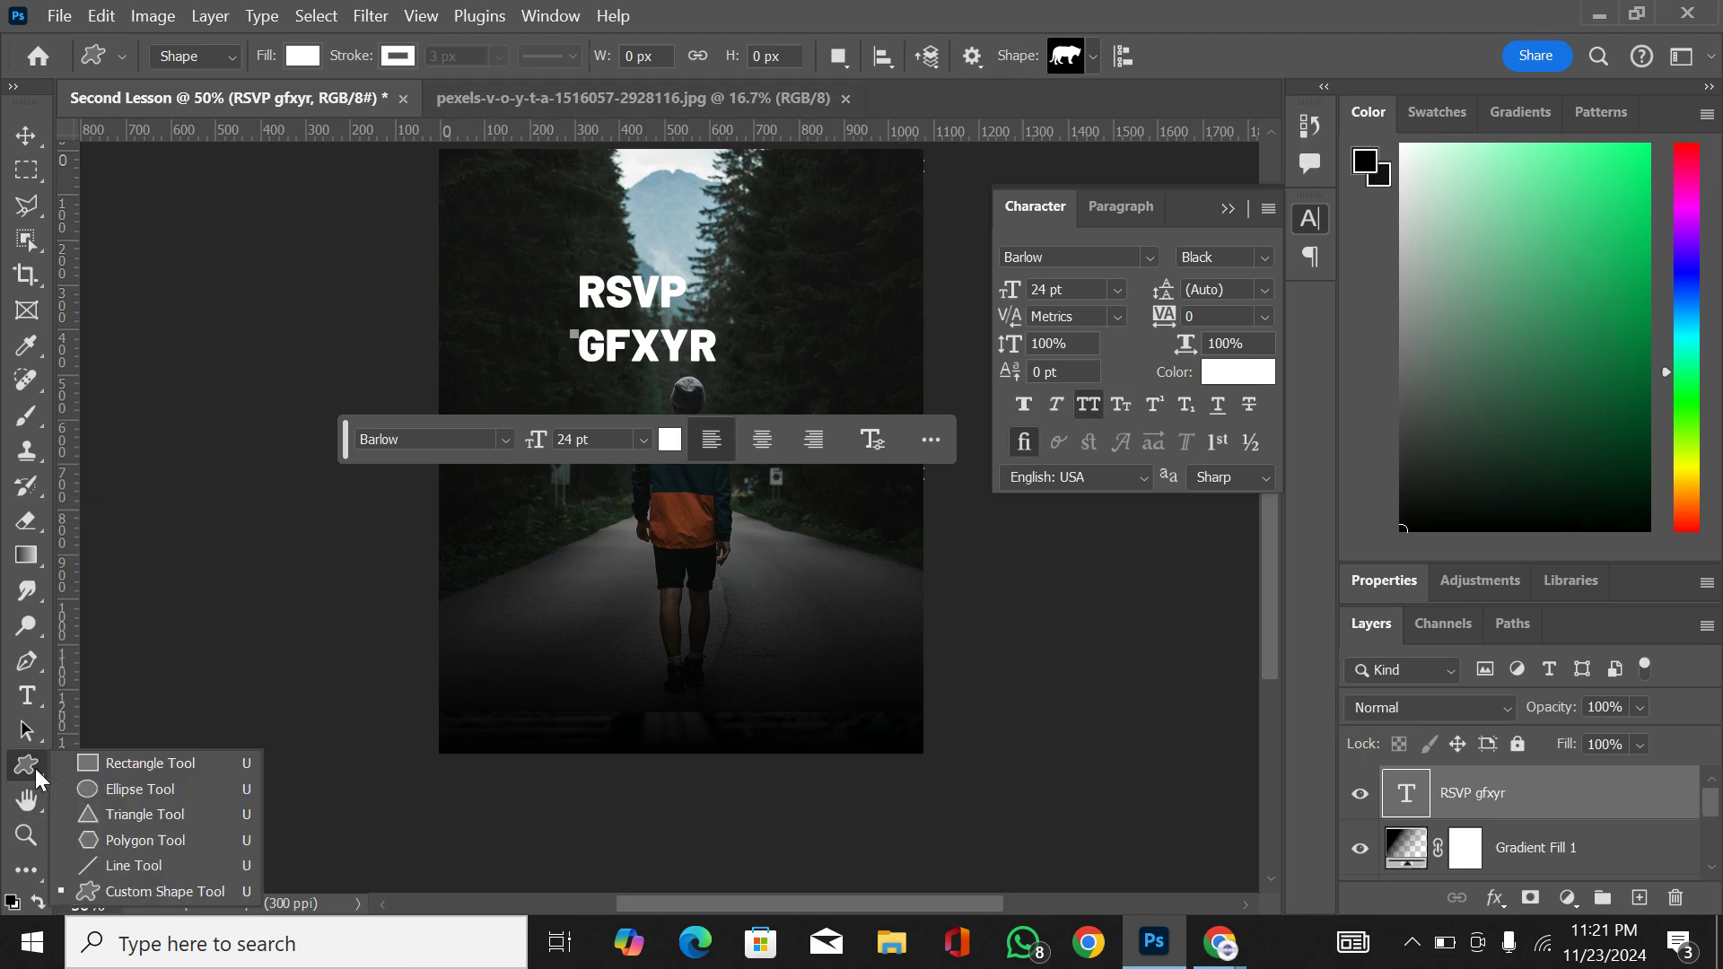
{"action": "left_click", "coordinate": [131, 763]}
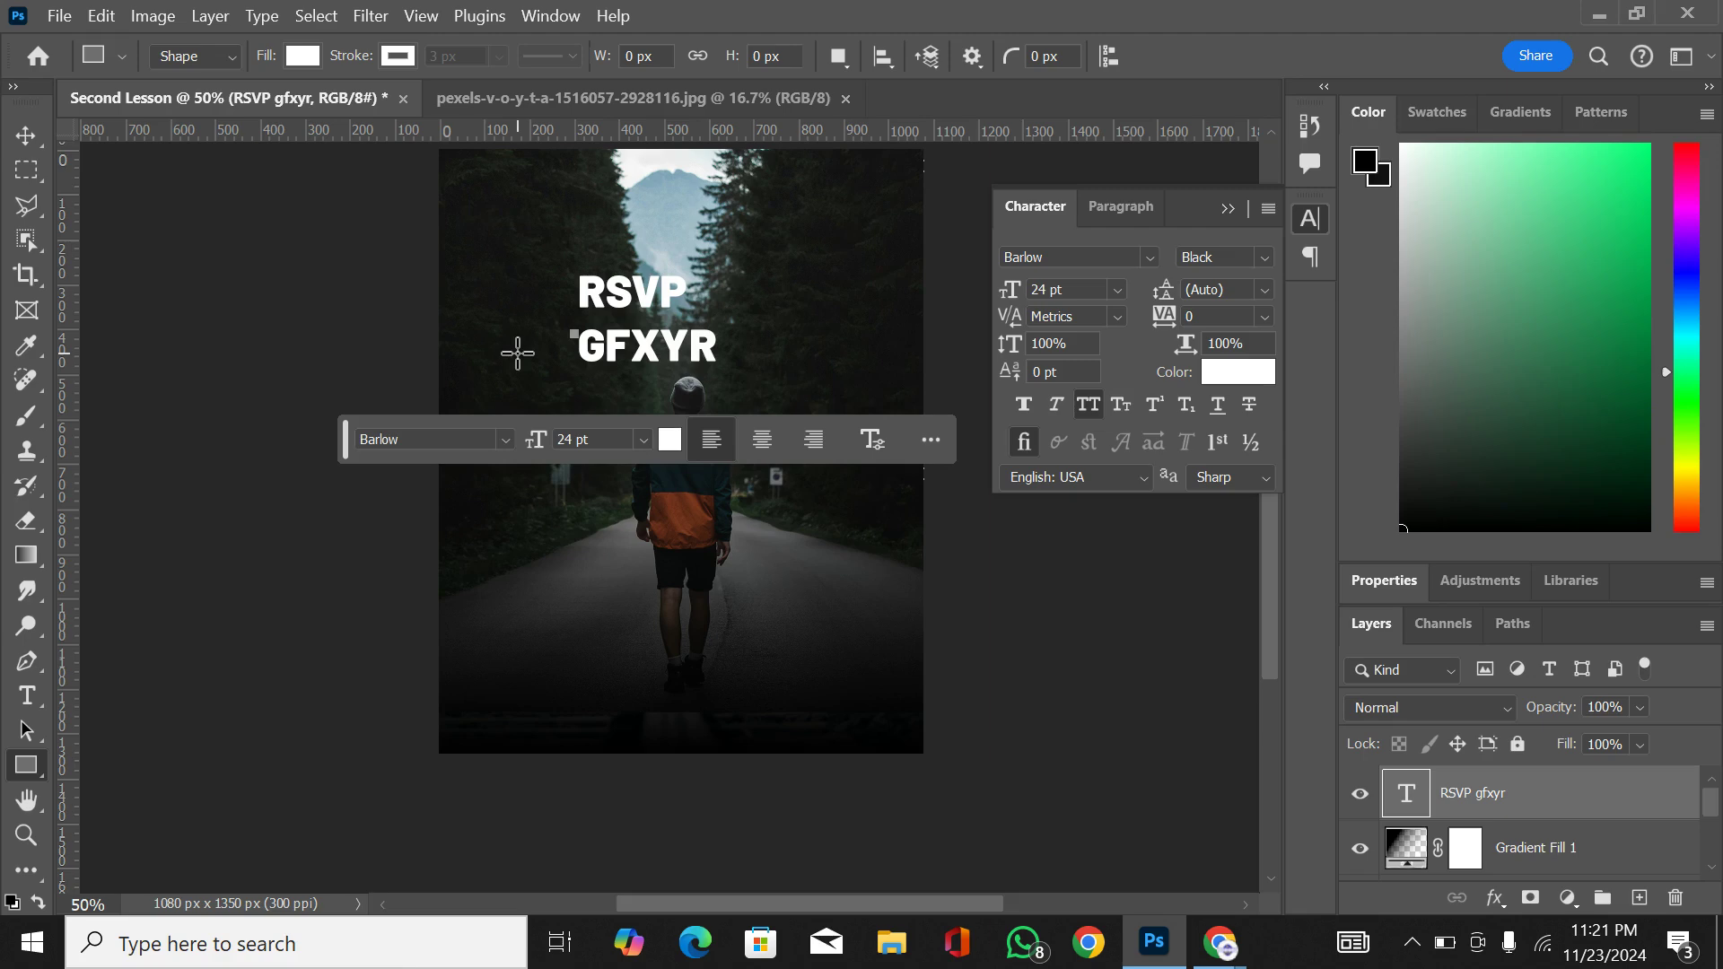
{"action": "left_click_drag", "start_coordinate": [518, 354], "coordinate": [839, 666]}
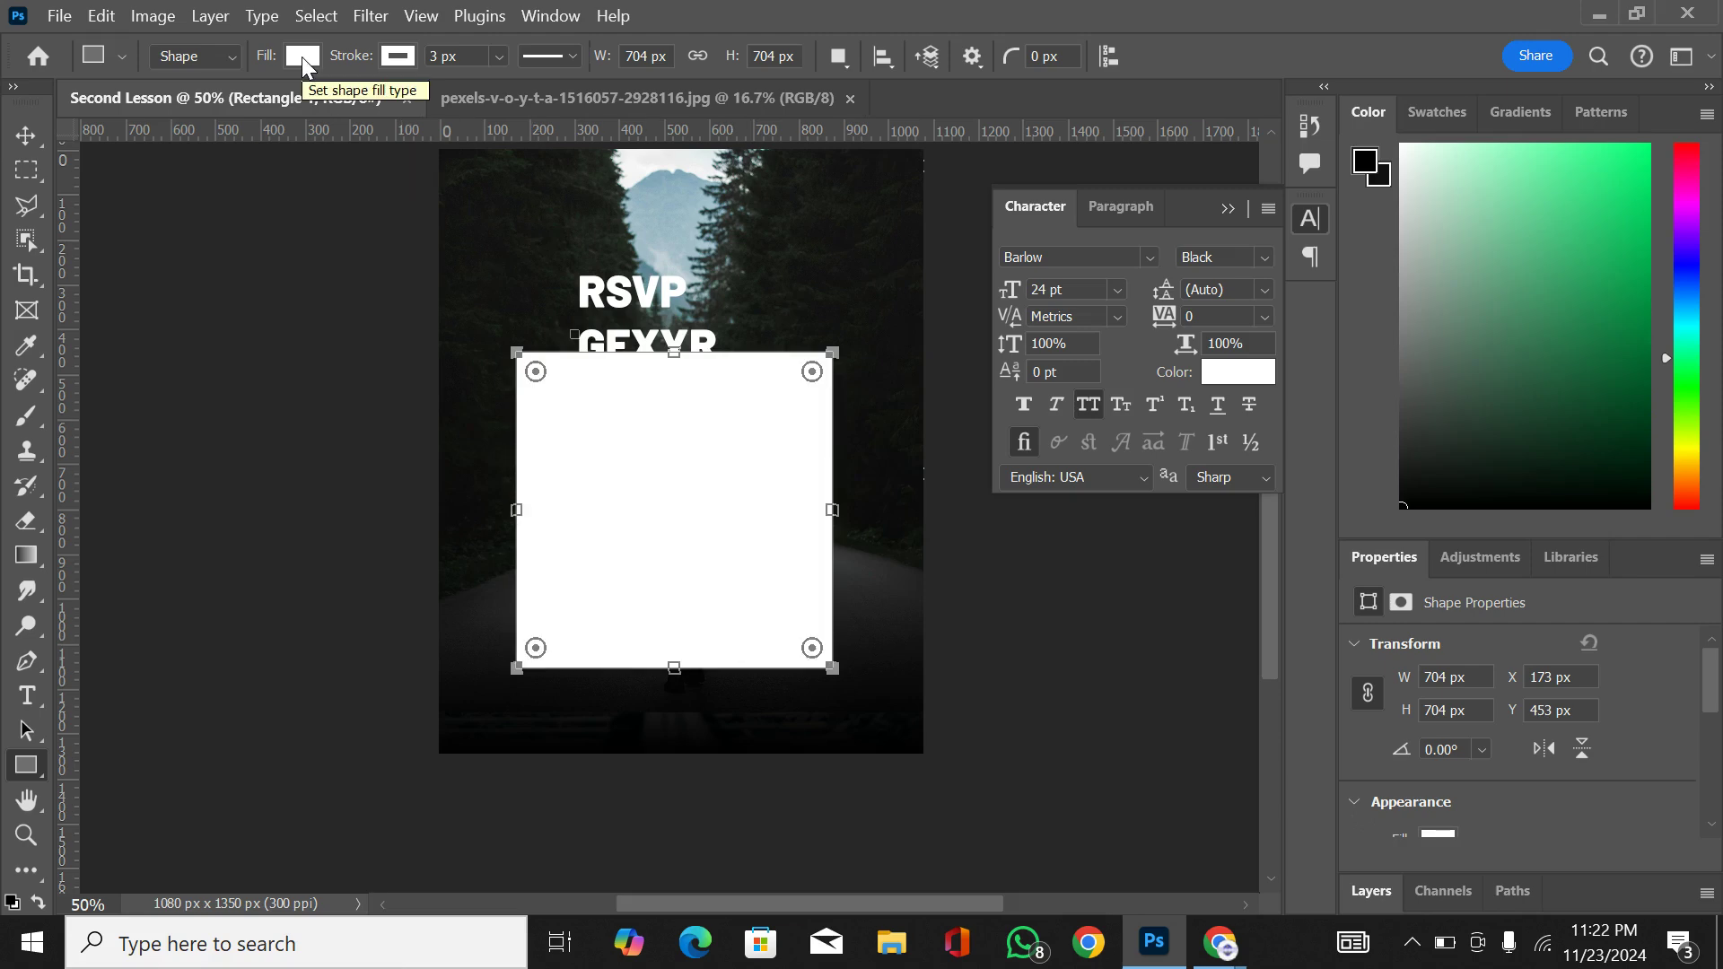
Step: Try a green stroke on the square, switch it to black and set the stroke width to 50 px
{"action": "left_click", "coordinate": [411, 58]}
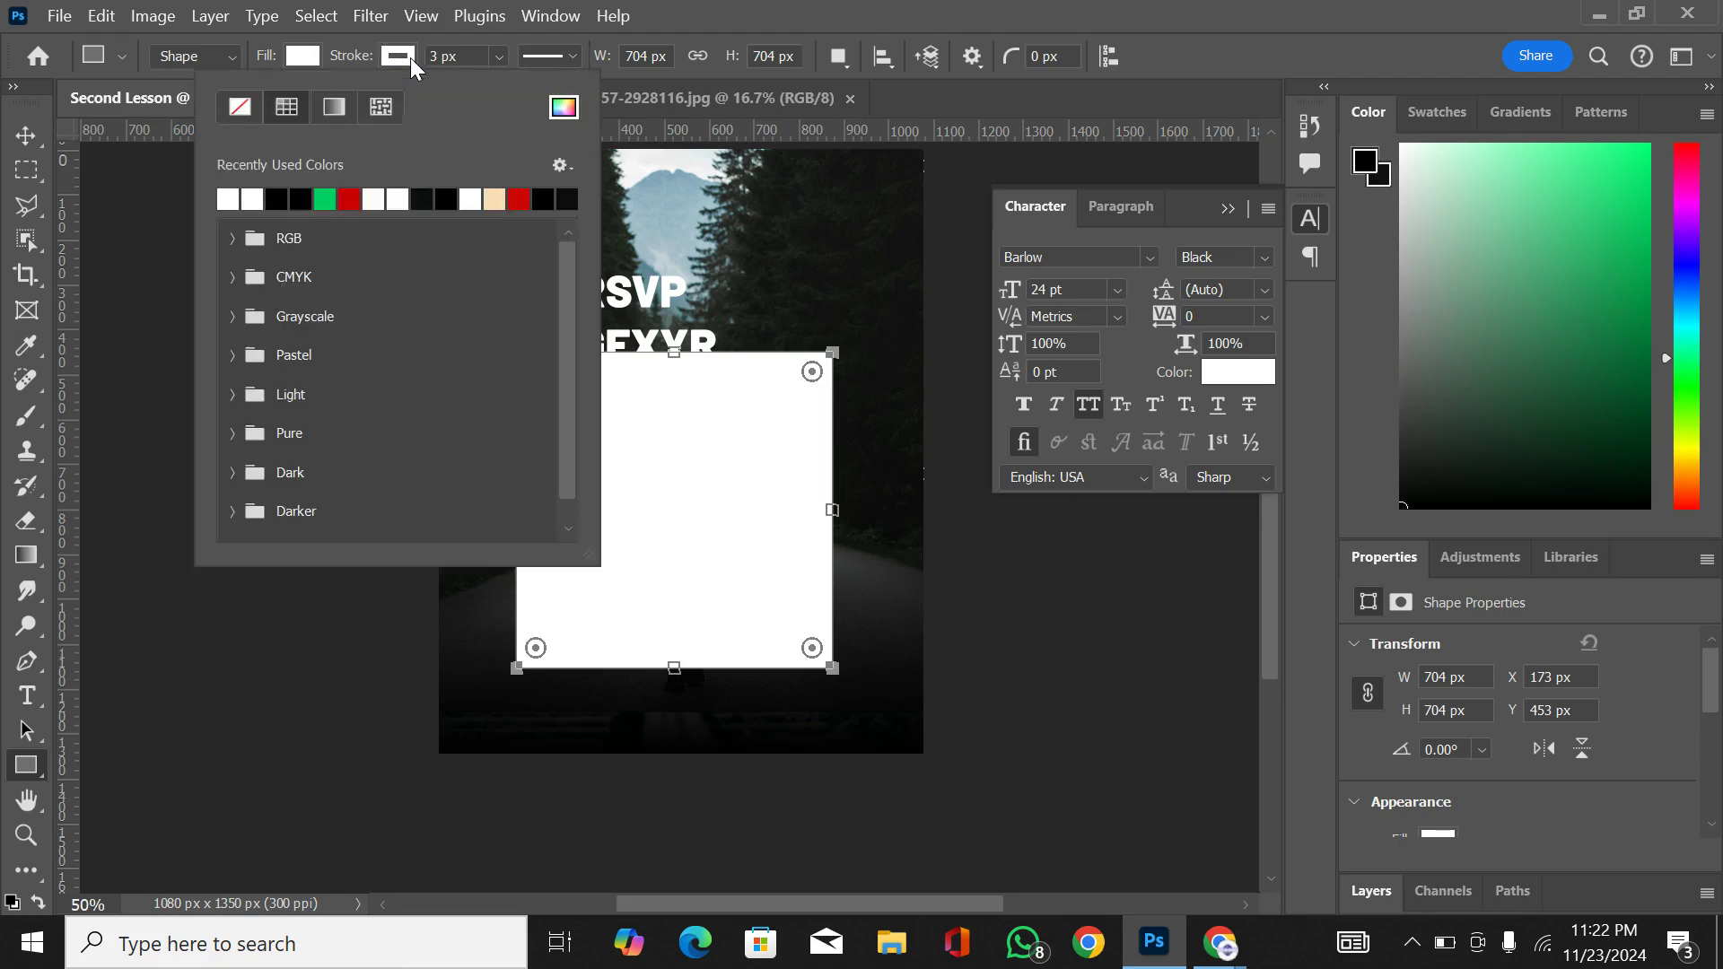
{"action": "left_click", "coordinate": [328, 197]}
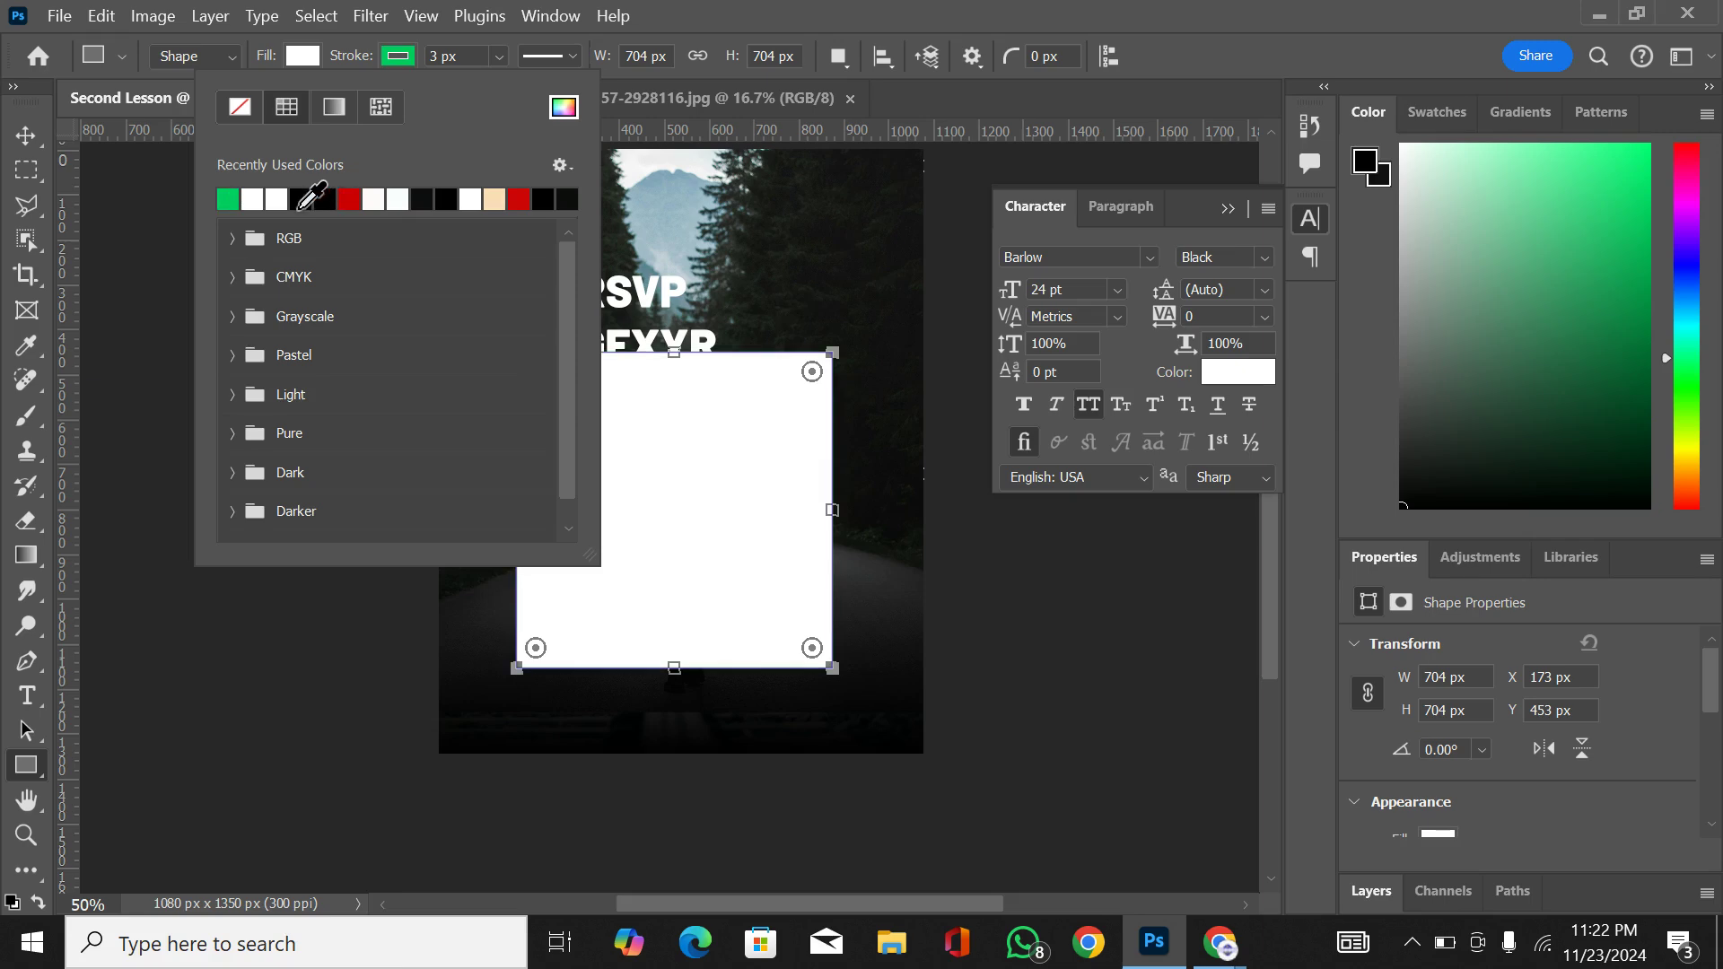
{"action": "left_click", "coordinate": [303, 199]}
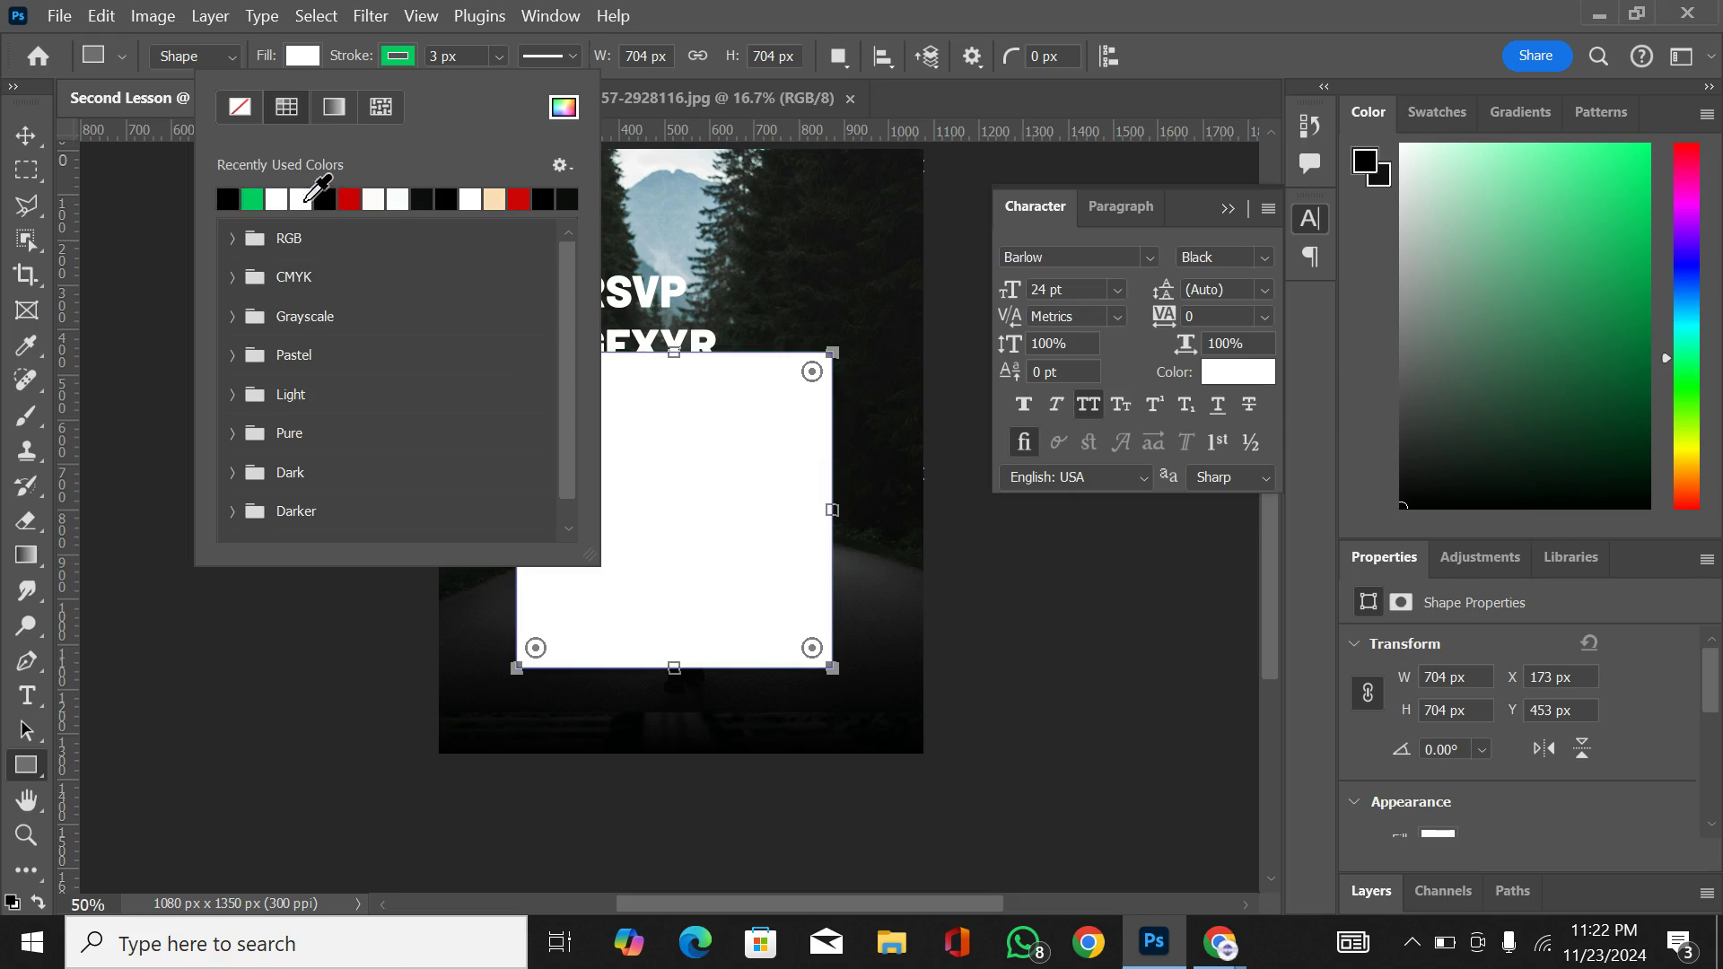
{"action": "left_click", "coordinate": [433, 60]}
{"action": "left_click", "coordinate": [440, 56]}
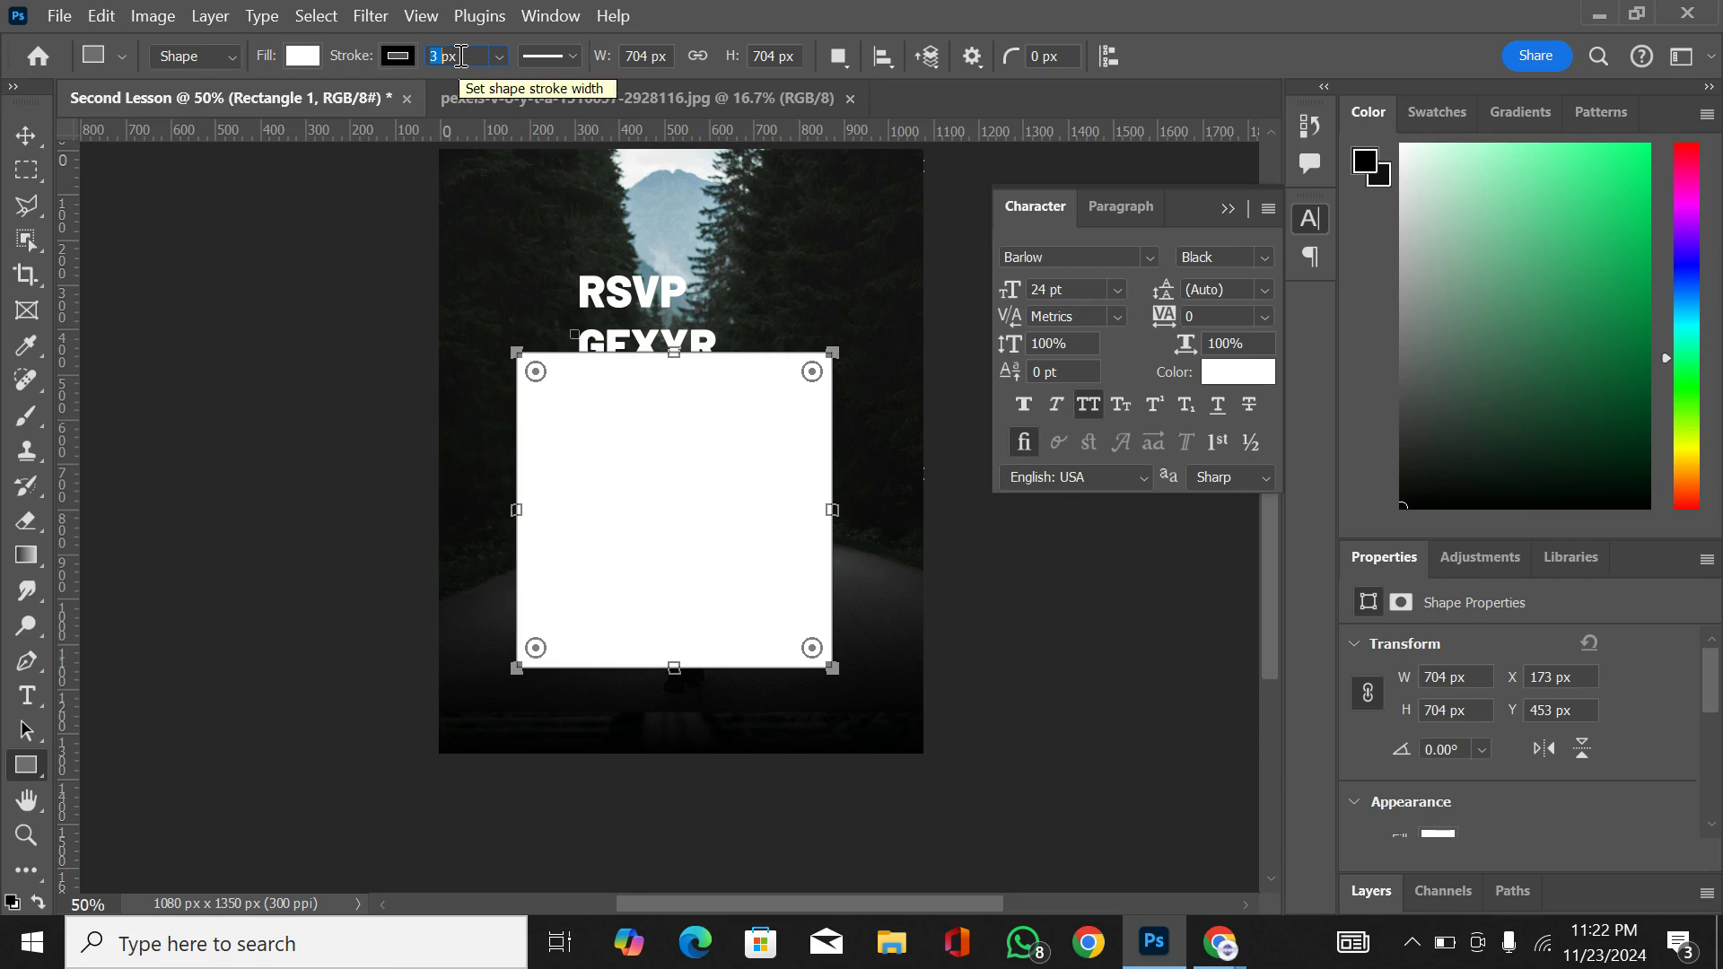
{"action": "type", "text": "50"}
{"action": "key", "text": "Return"}
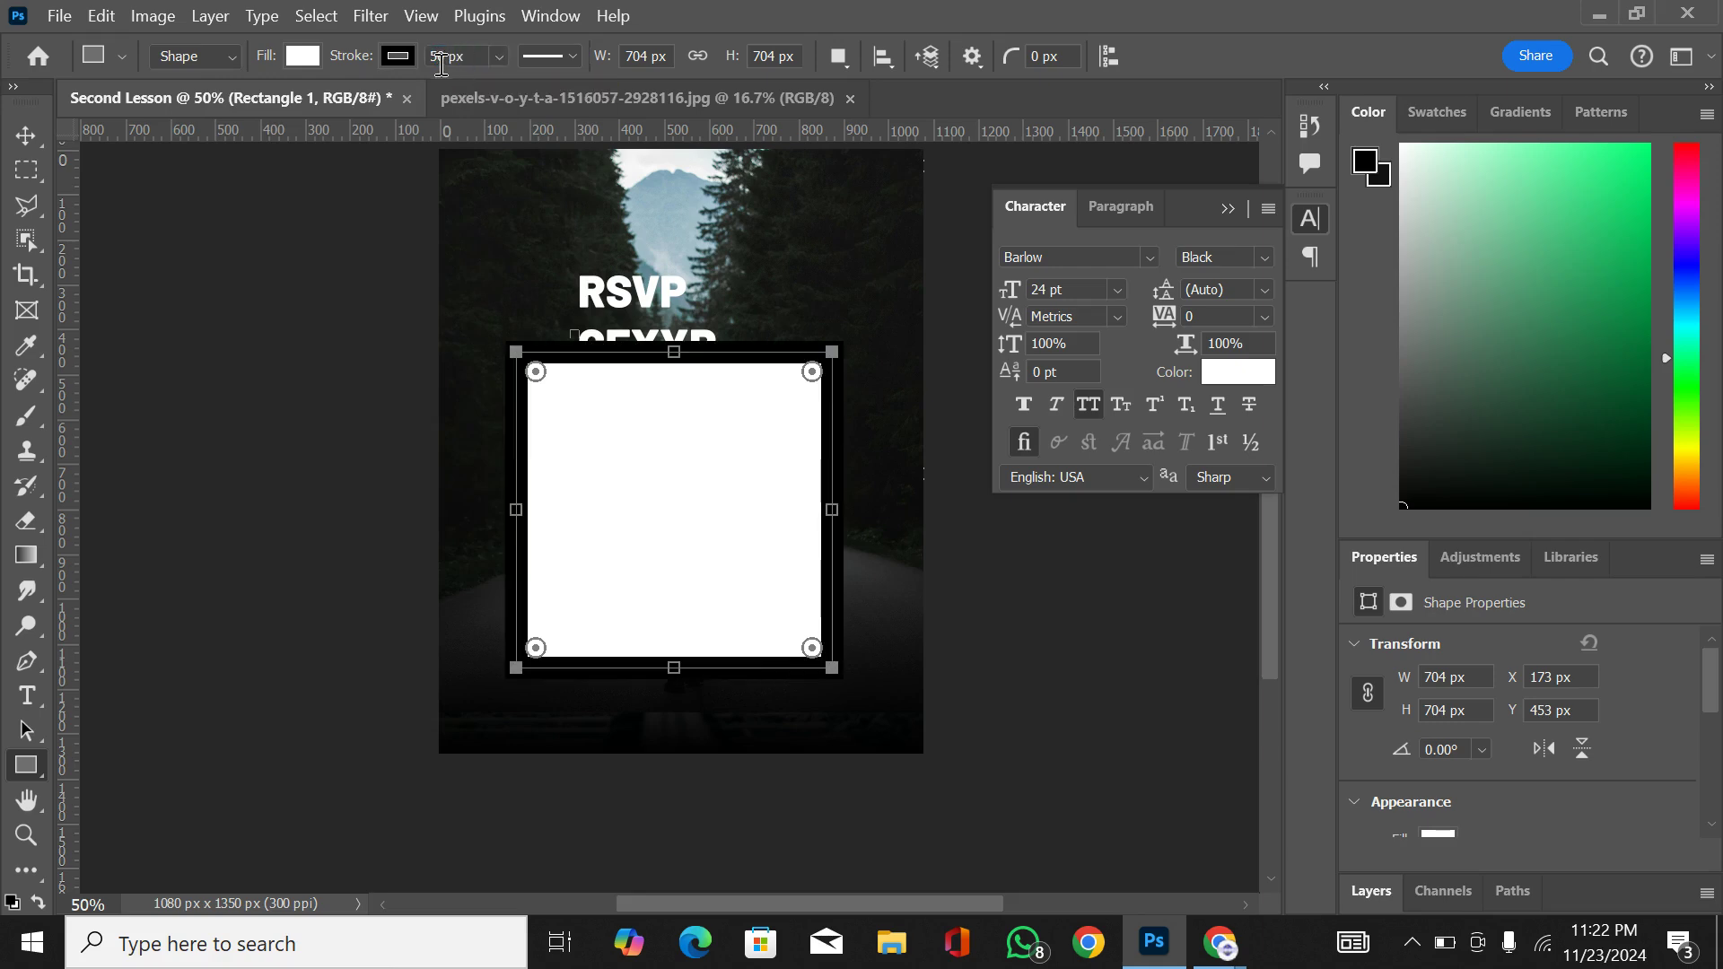
Step: Recolor the square's stroke green and set its fill to No Color
{"action": "left_click", "coordinate": [397, 56]}
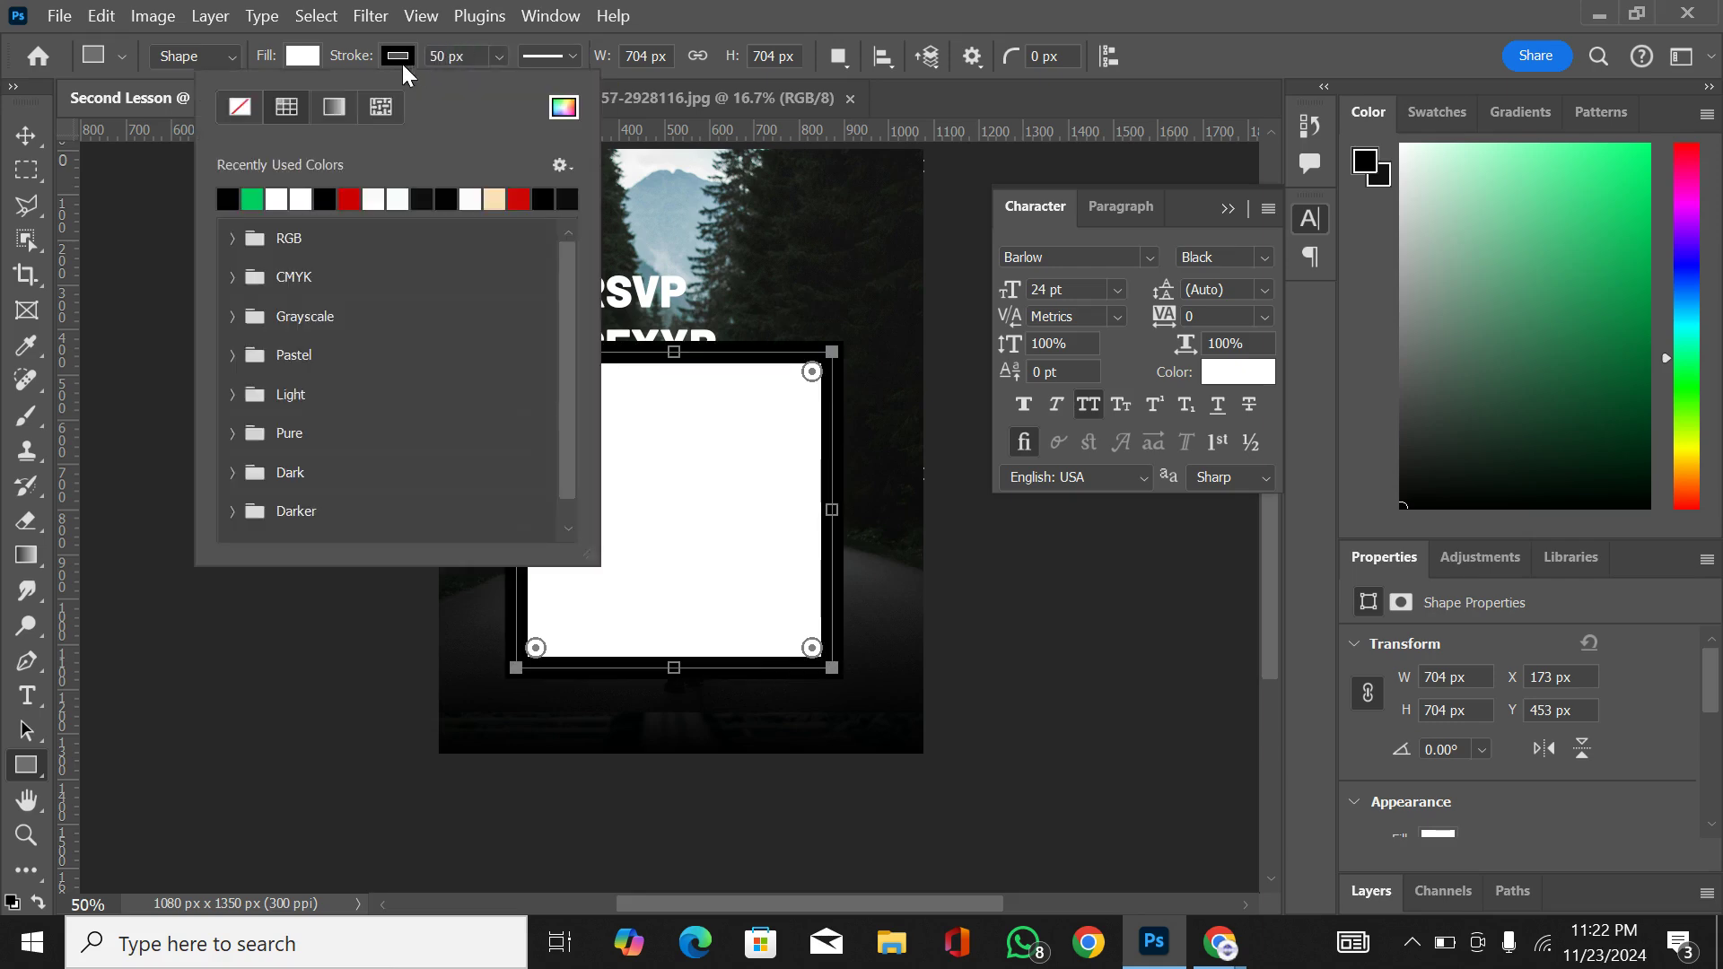
{"action": "left_click", "coordinate": [253, 196]}
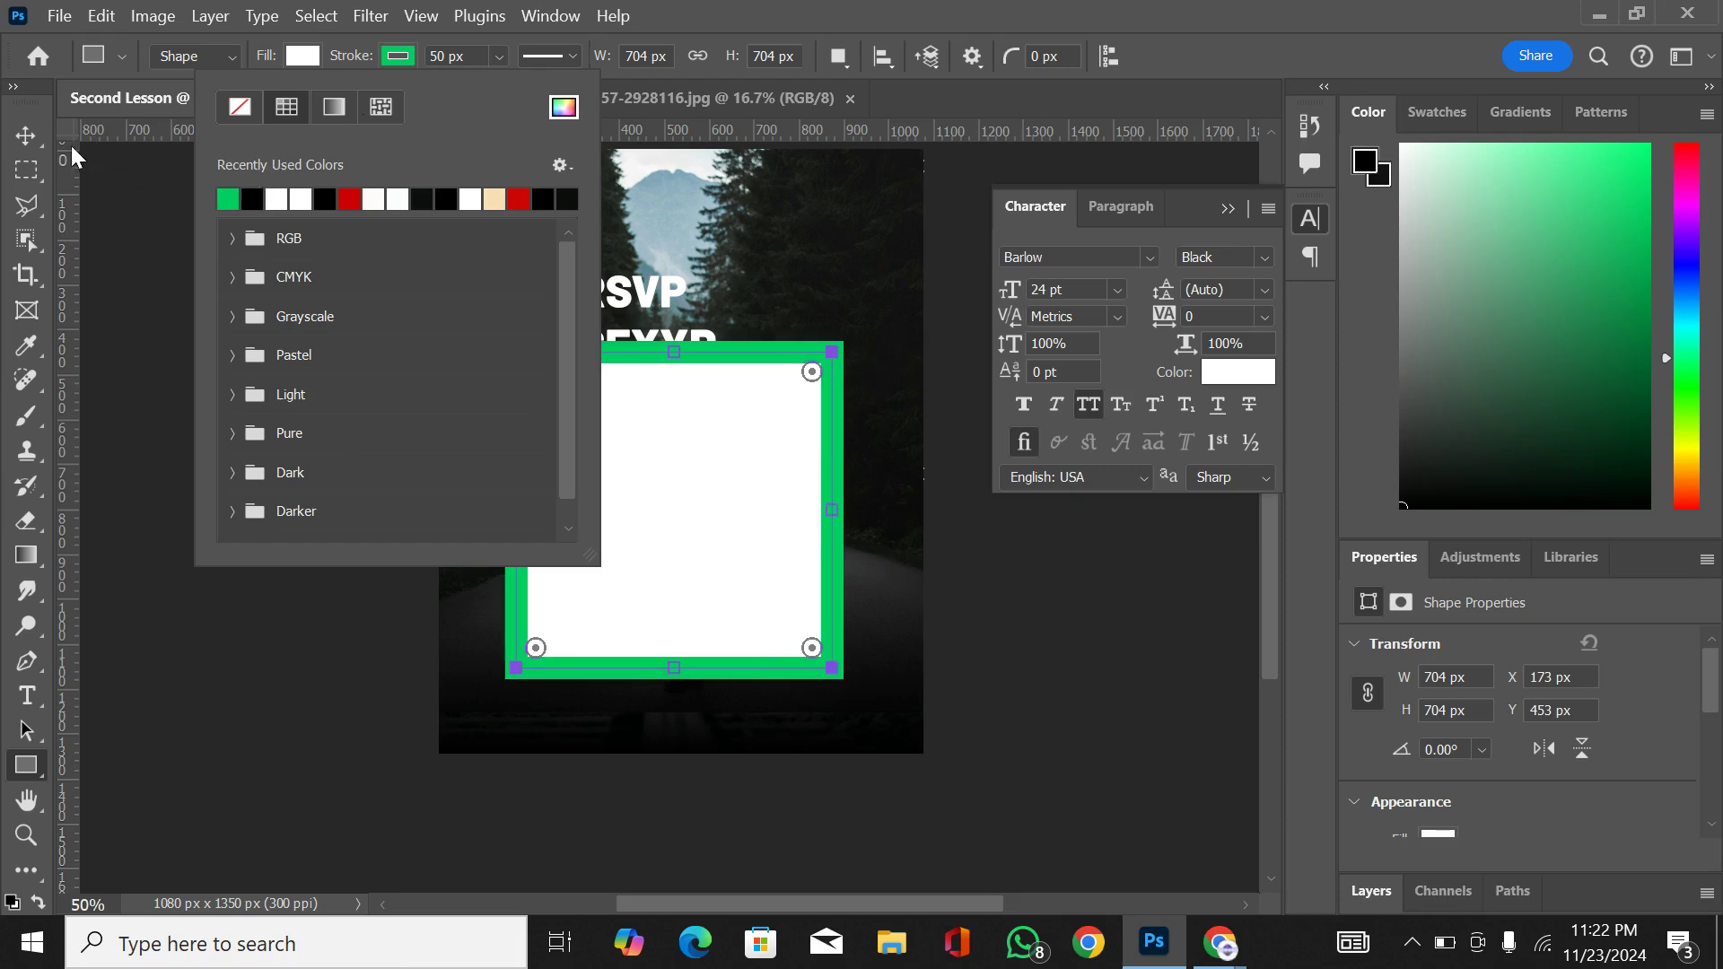
{"action": "left_click", "coordinate": [21, 135]}
{"action": "left_click", "coordinate": [22, 135]}
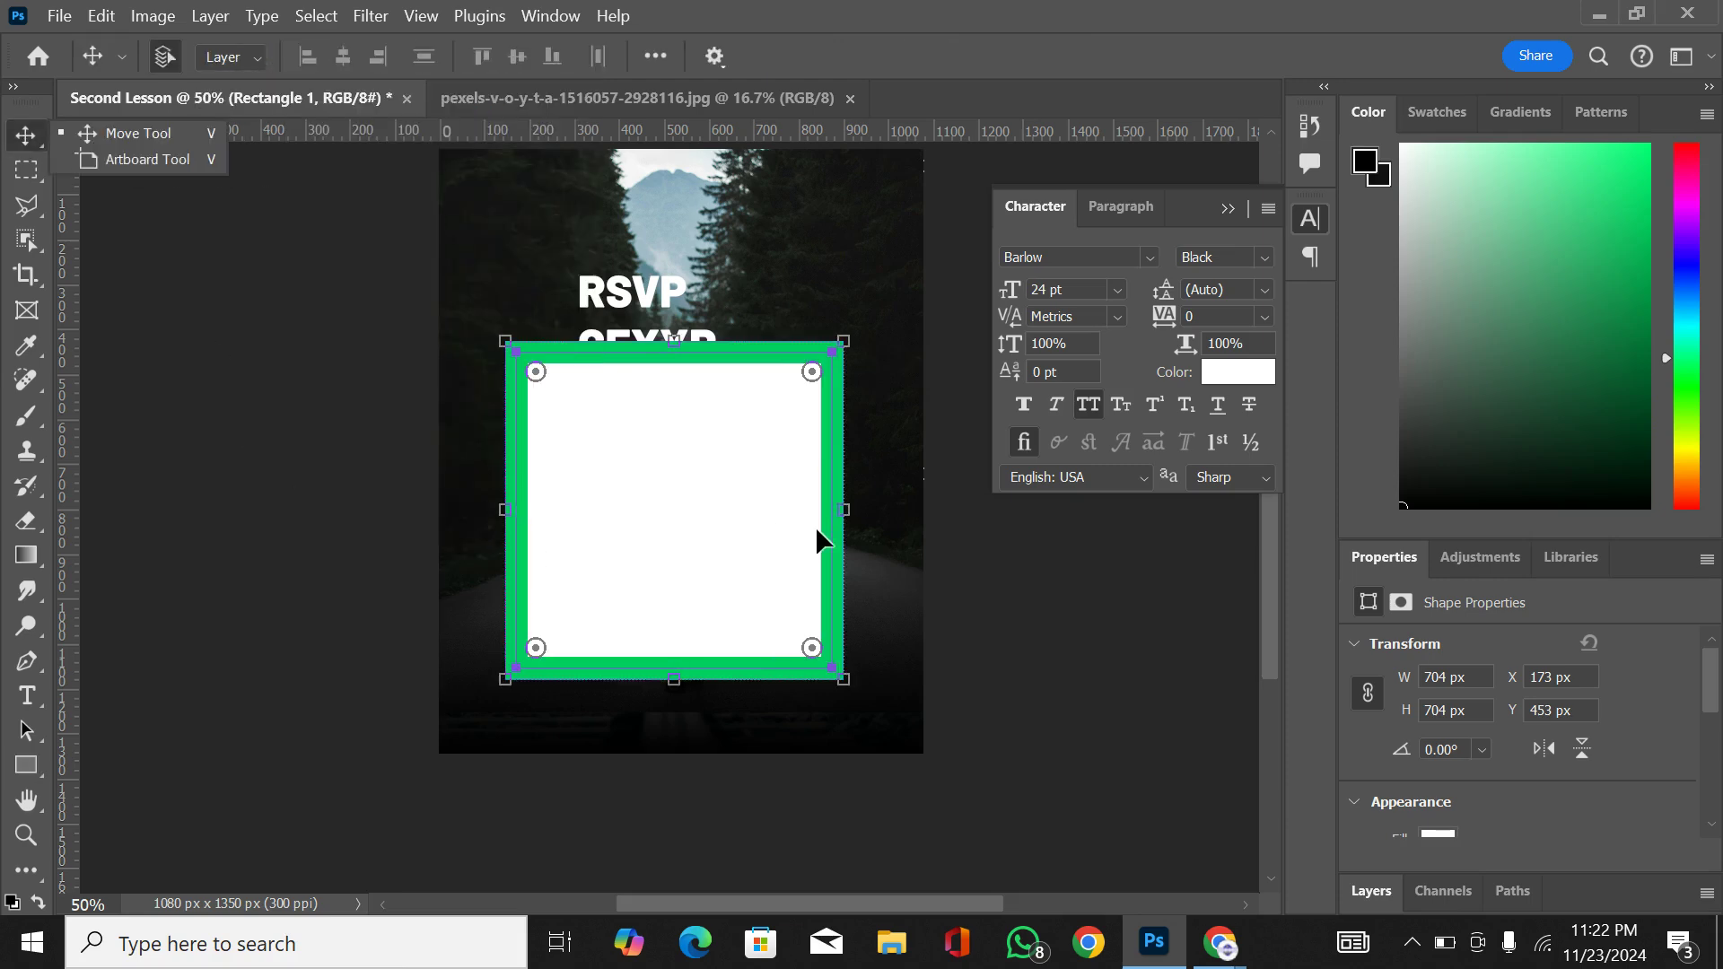
{"action": "left_click", "coordinate": [14, 765]}
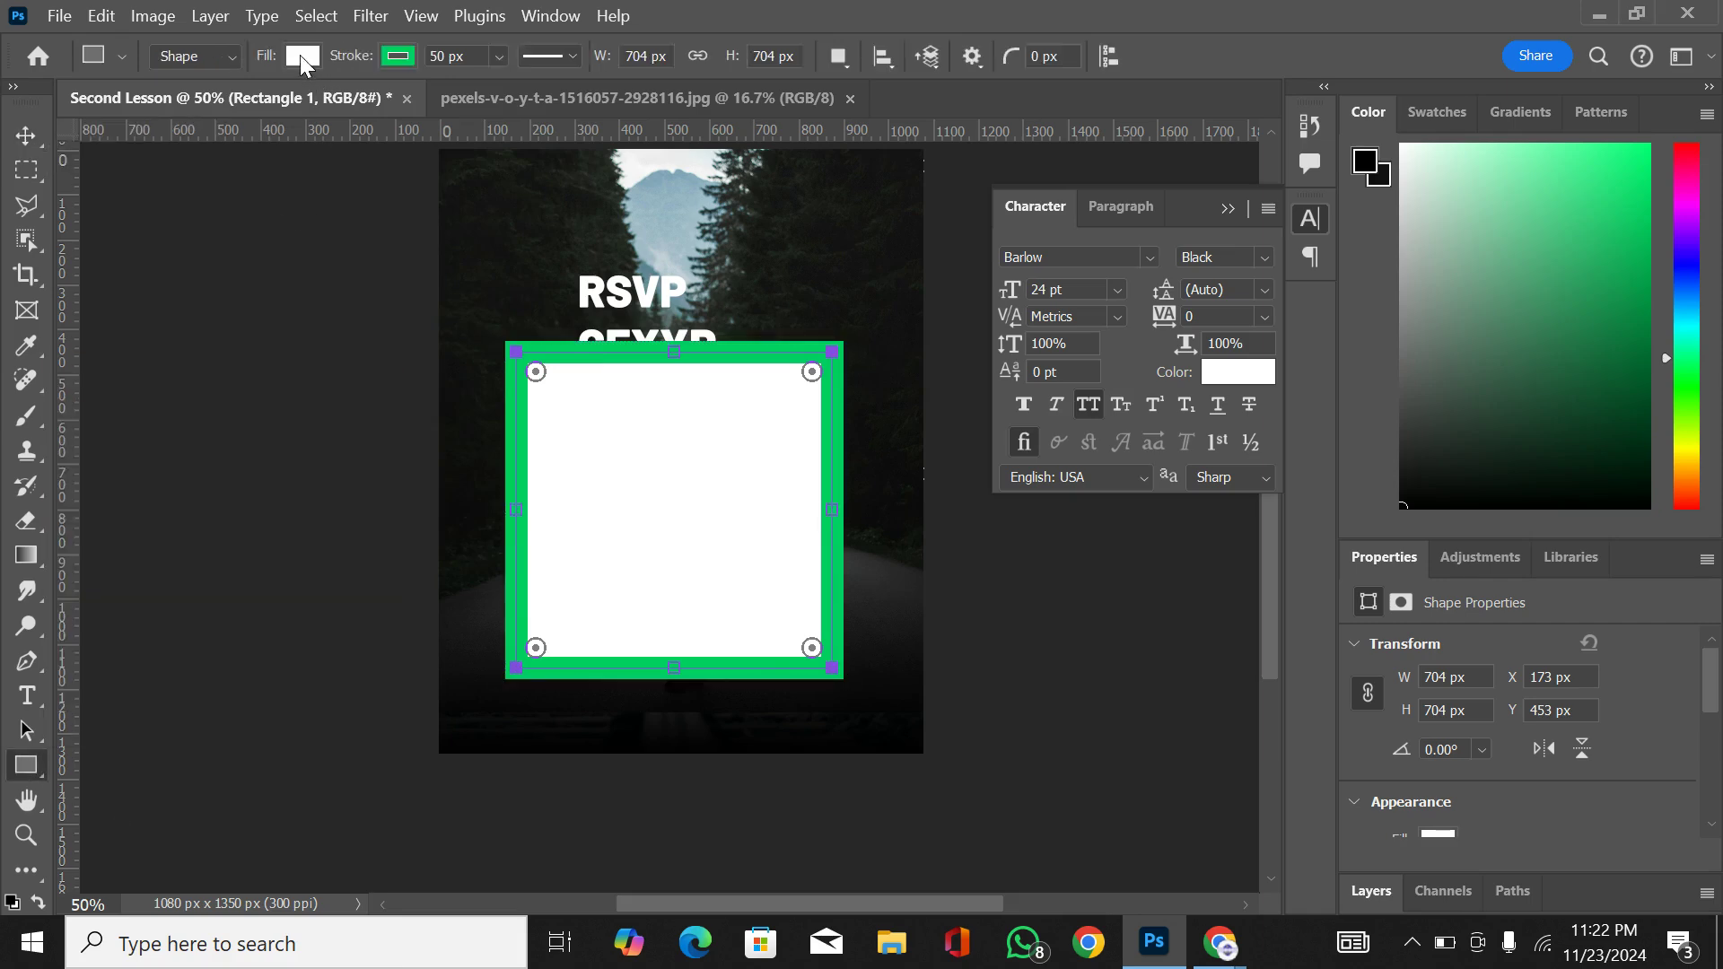
{"action": "left_click", "coordinate": [303, 58]}
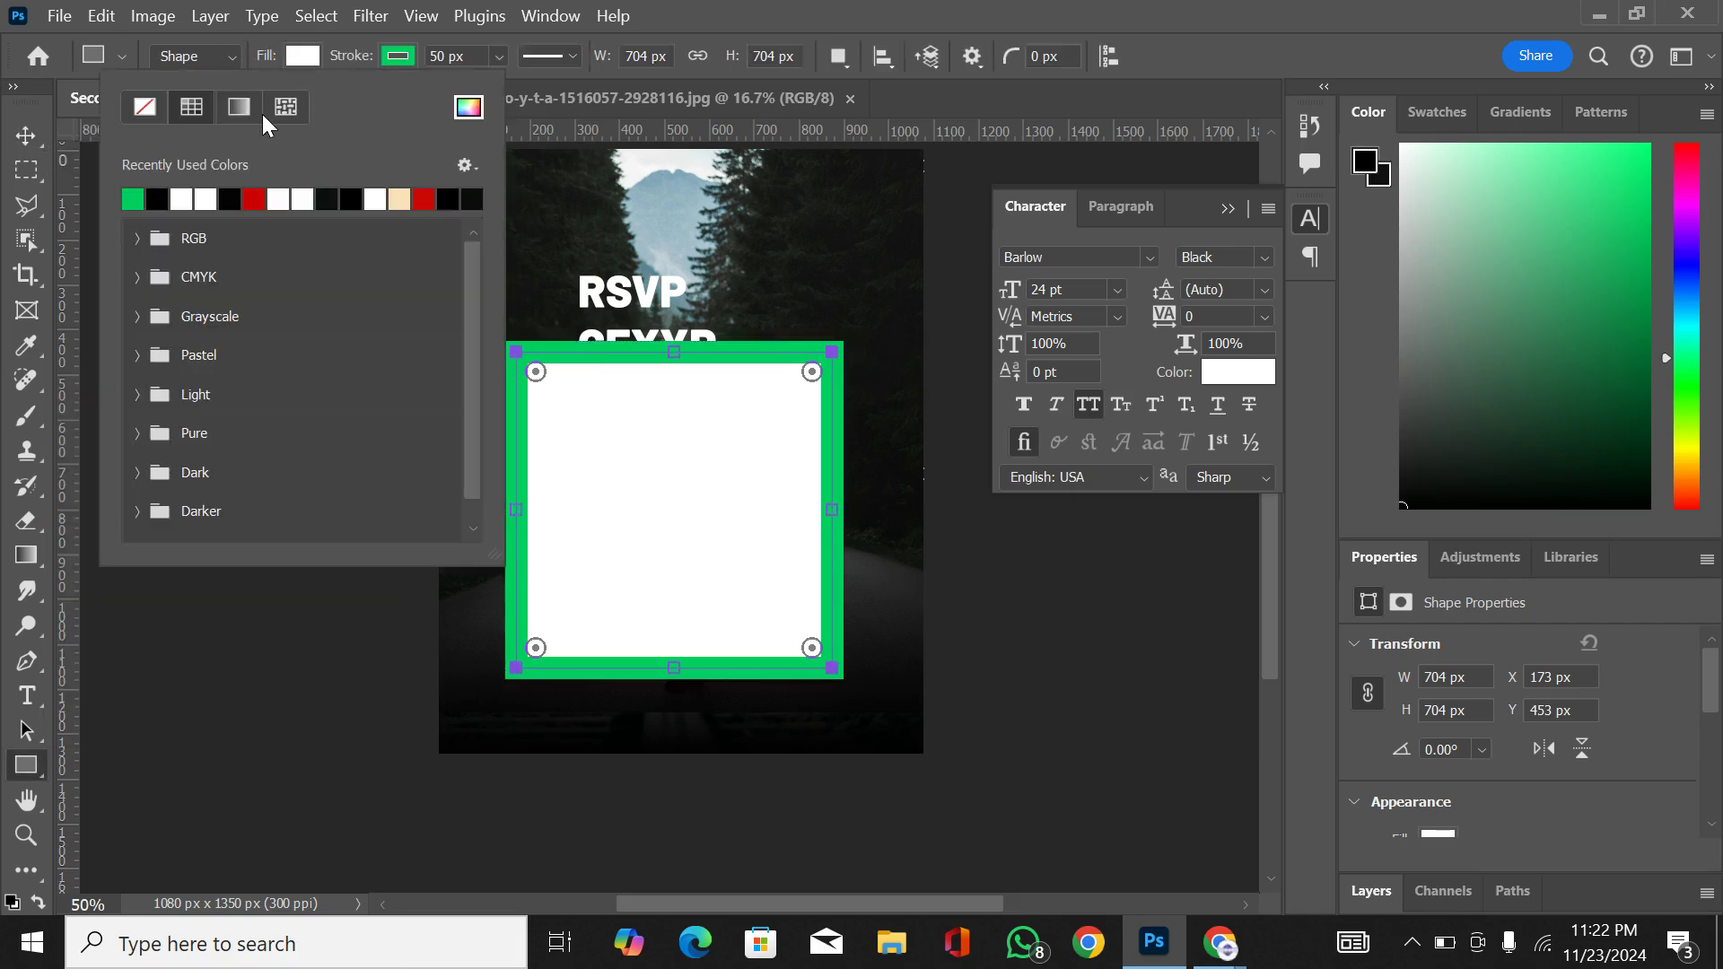
{"action": "left_click", "coordinate": [146, 108]}
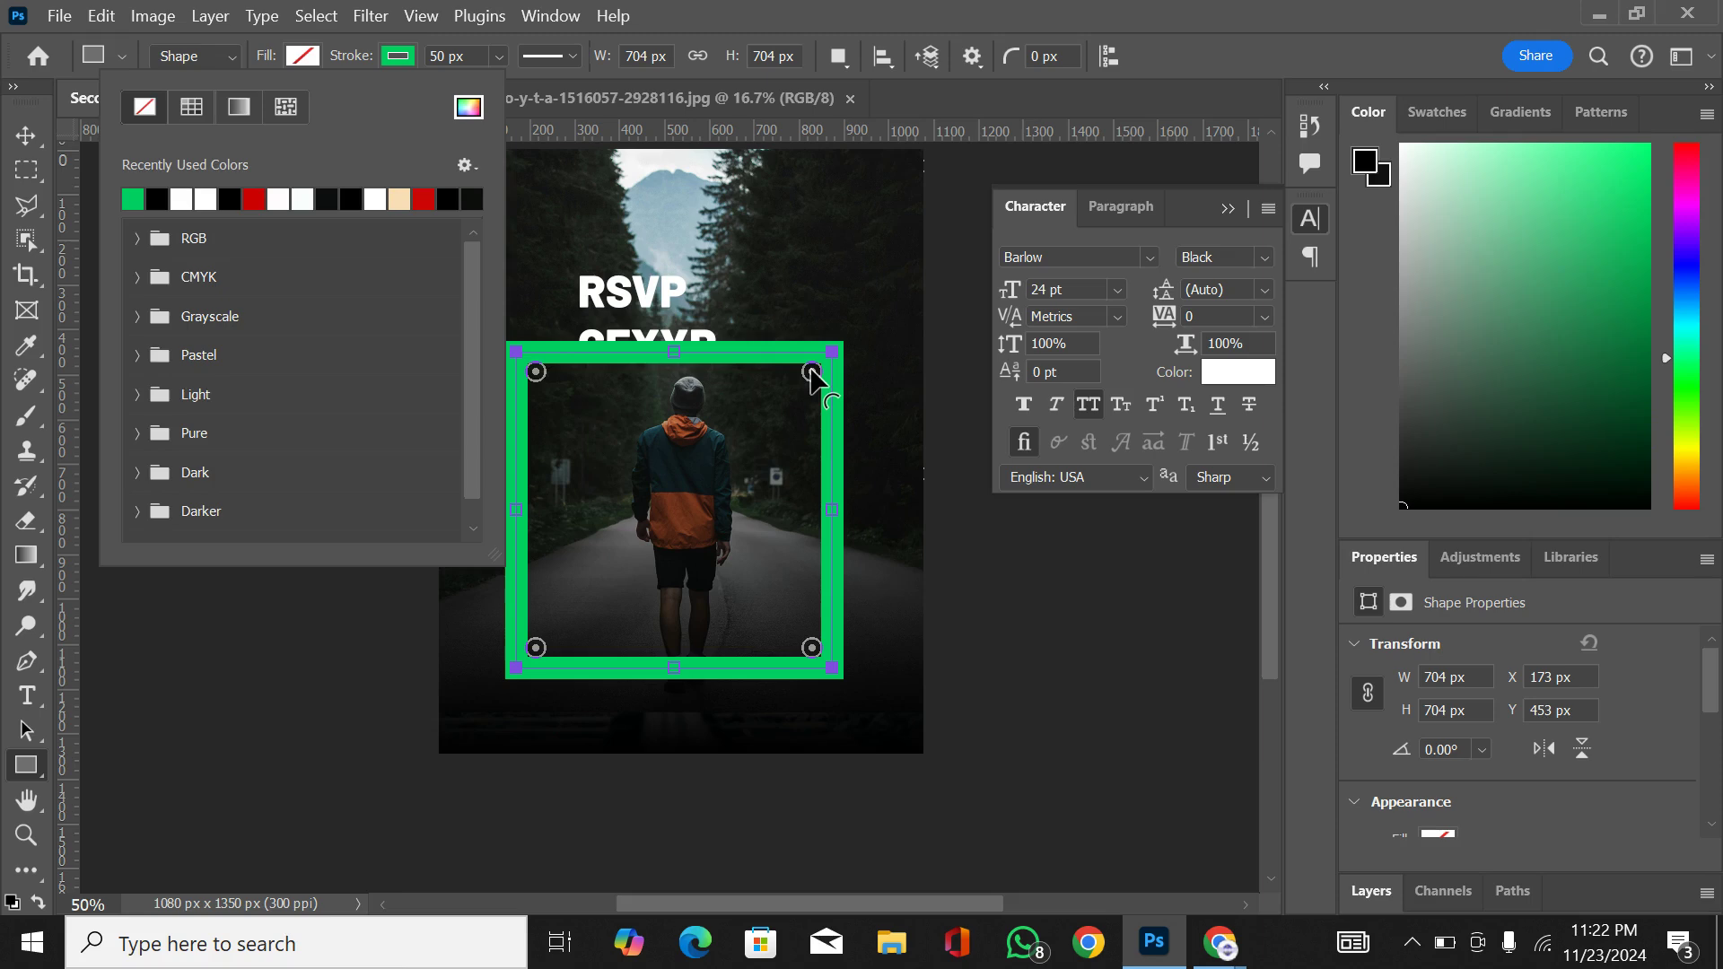
Step: Try rounding the green frame's corners and stretching it to a height of 1514 px, and undo these changes
{"action": "left_click_drag", "start_coordinate": [812, 372], "coordinate": [757, 415]}
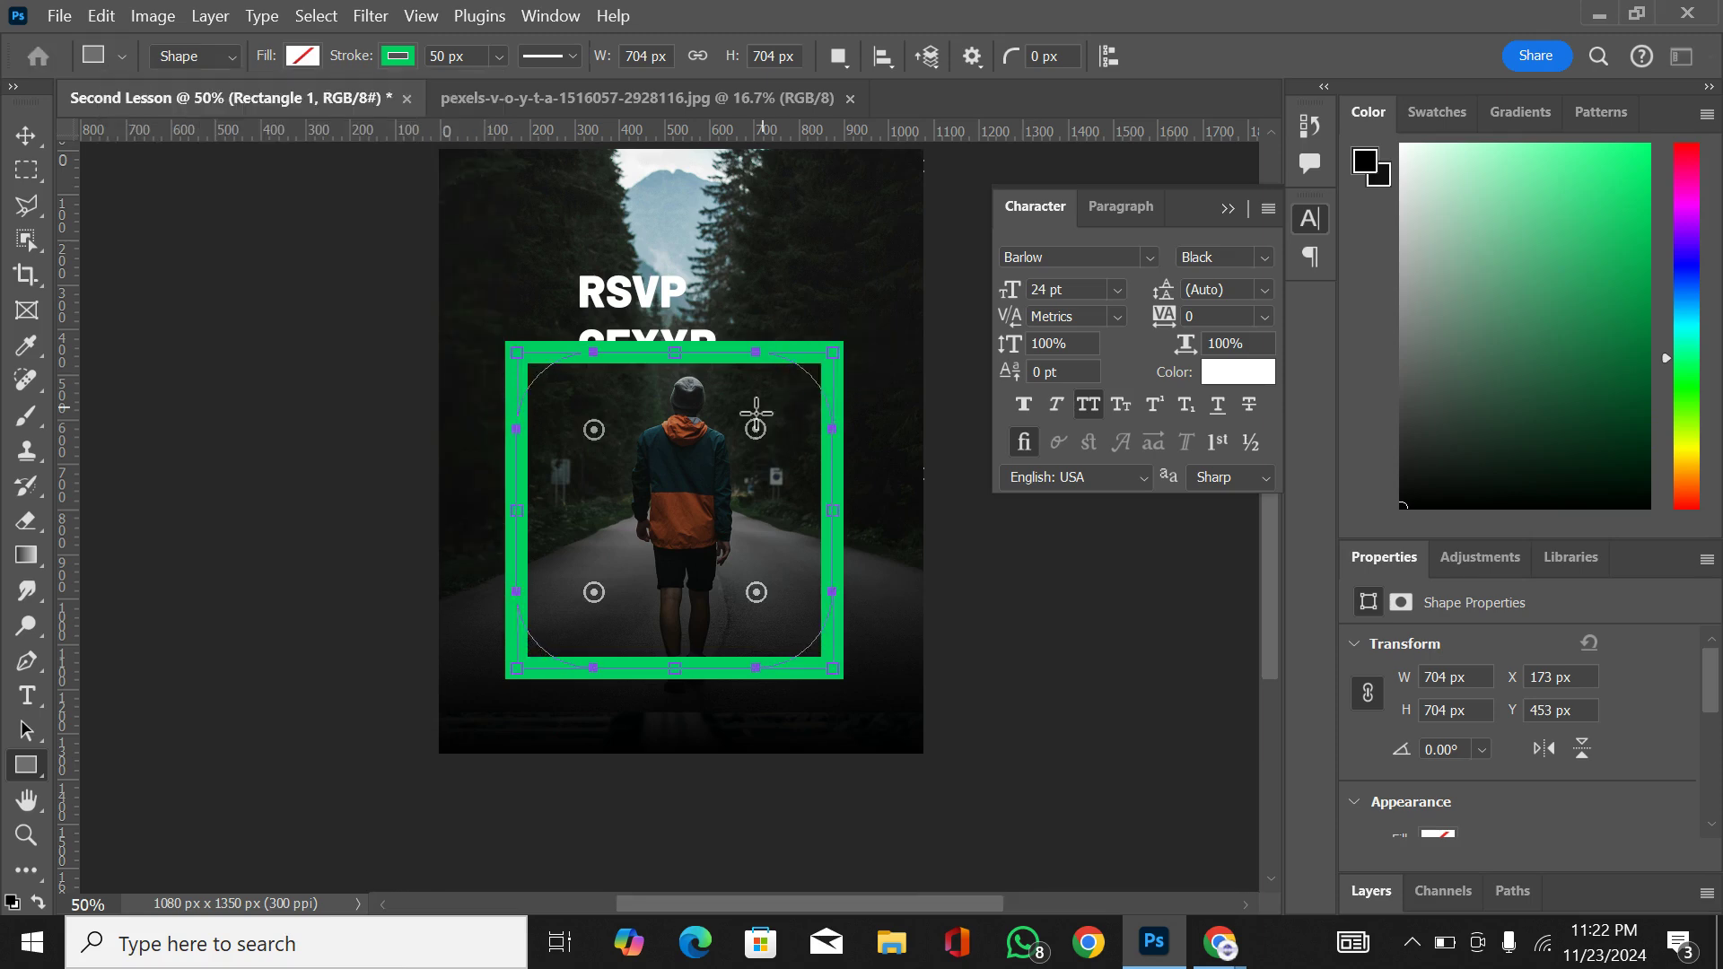
{"action": "left_click_drag", "start_coordinate": [674, 352], "coordinate": [668, 196]}
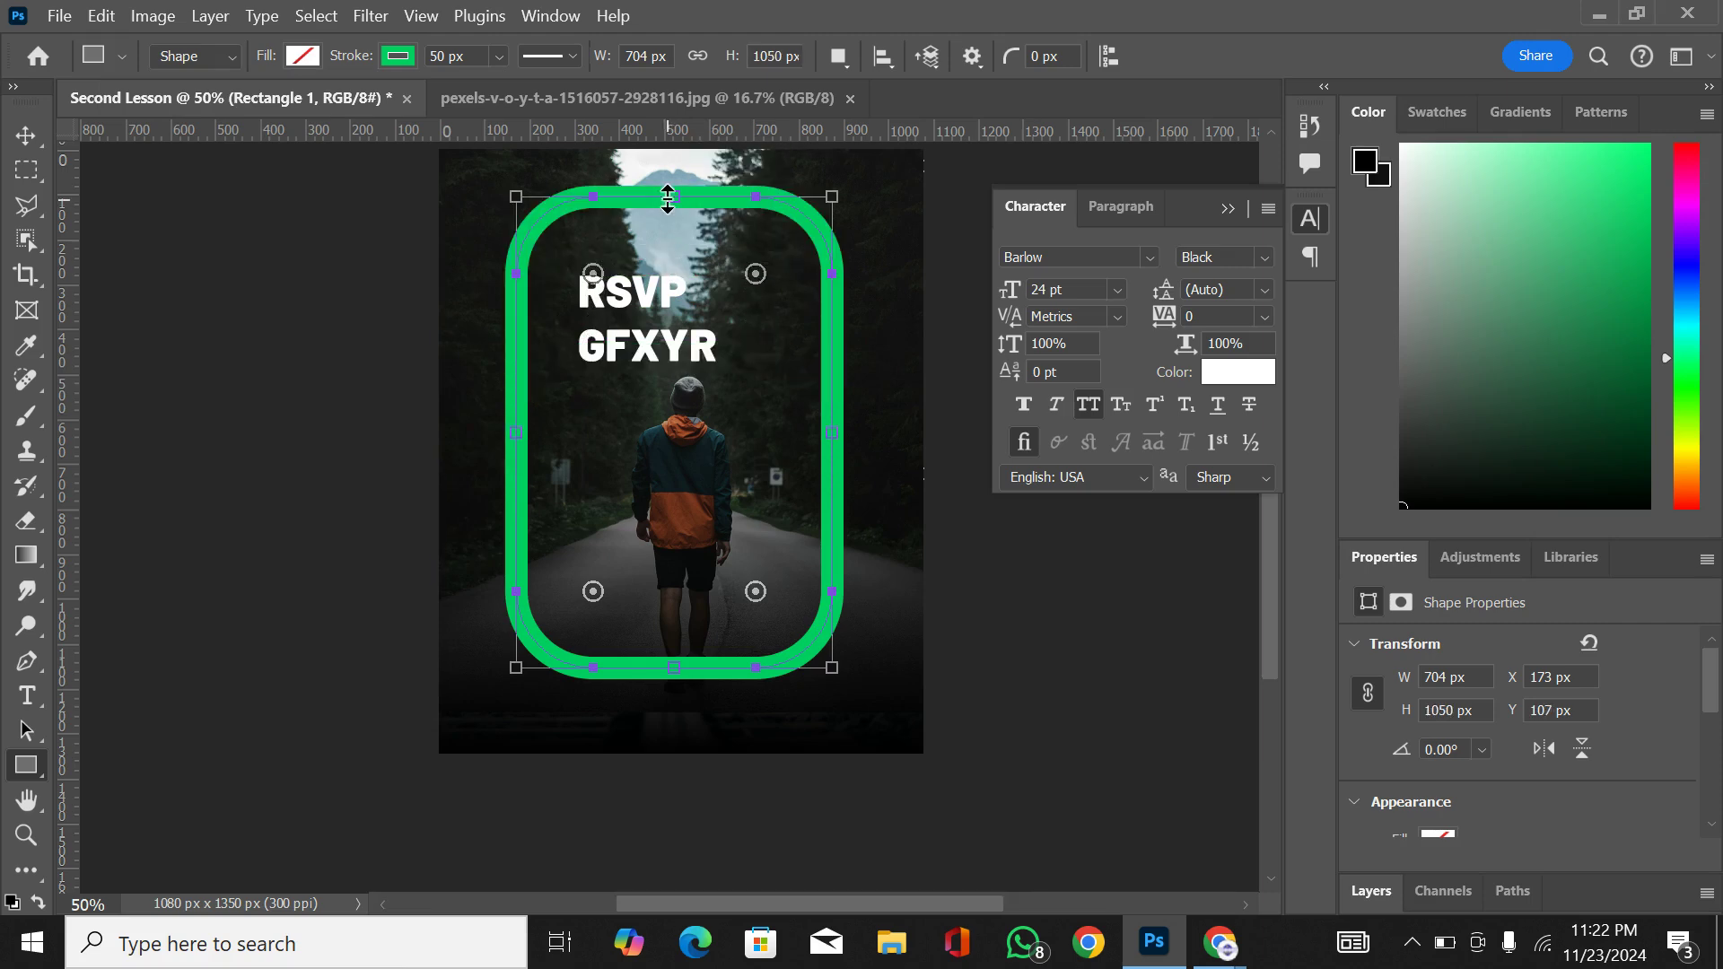
{"action": "left_click_drag", "start_coordinate": [674, 667], "coordinate": [679, 875]}
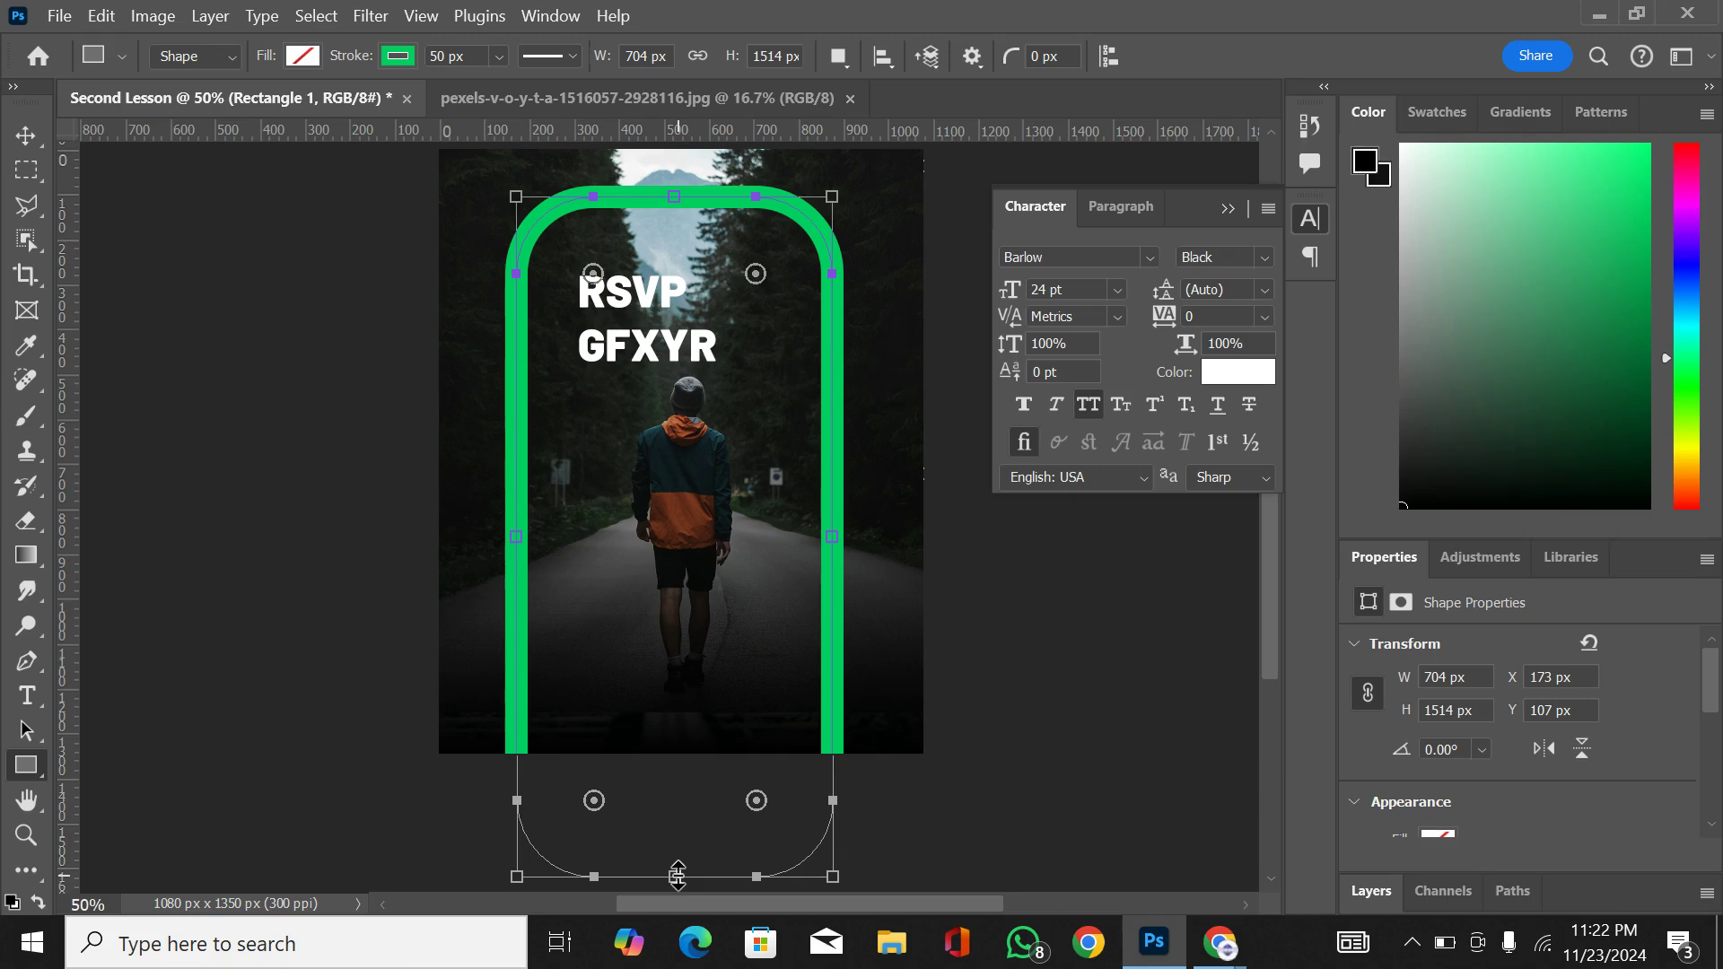
{"action": "key", "text": "ctrl+minus"}
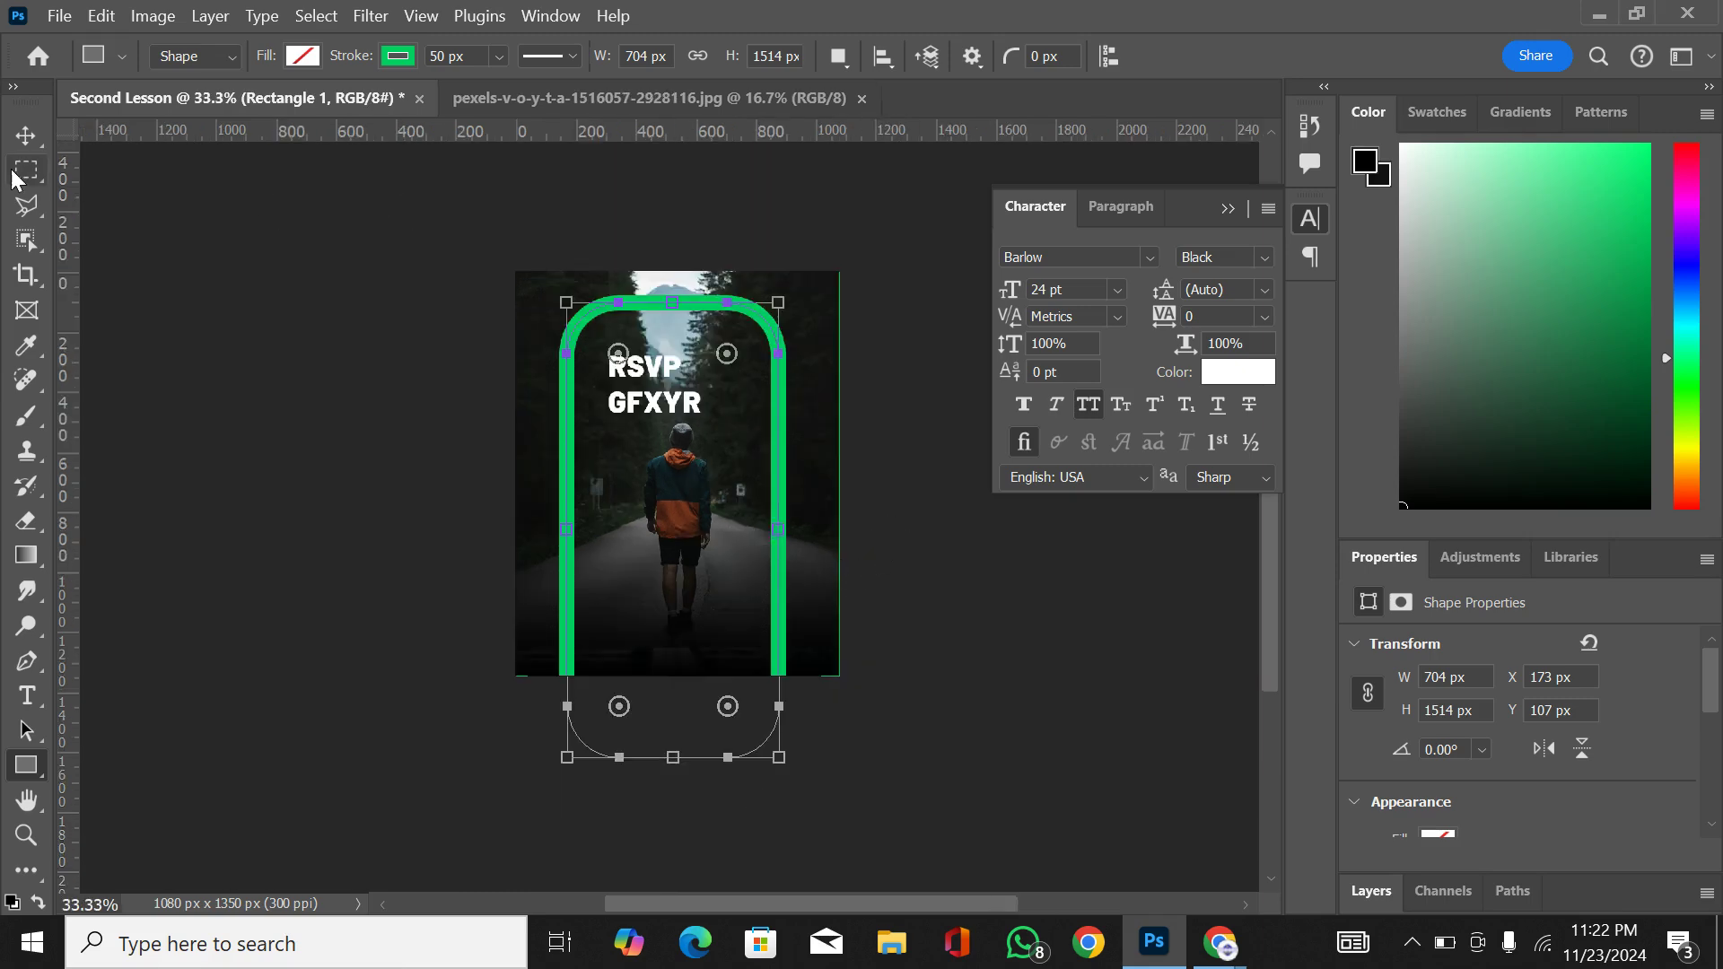
{"action": "left_click", "coordinate": [24, 140]}
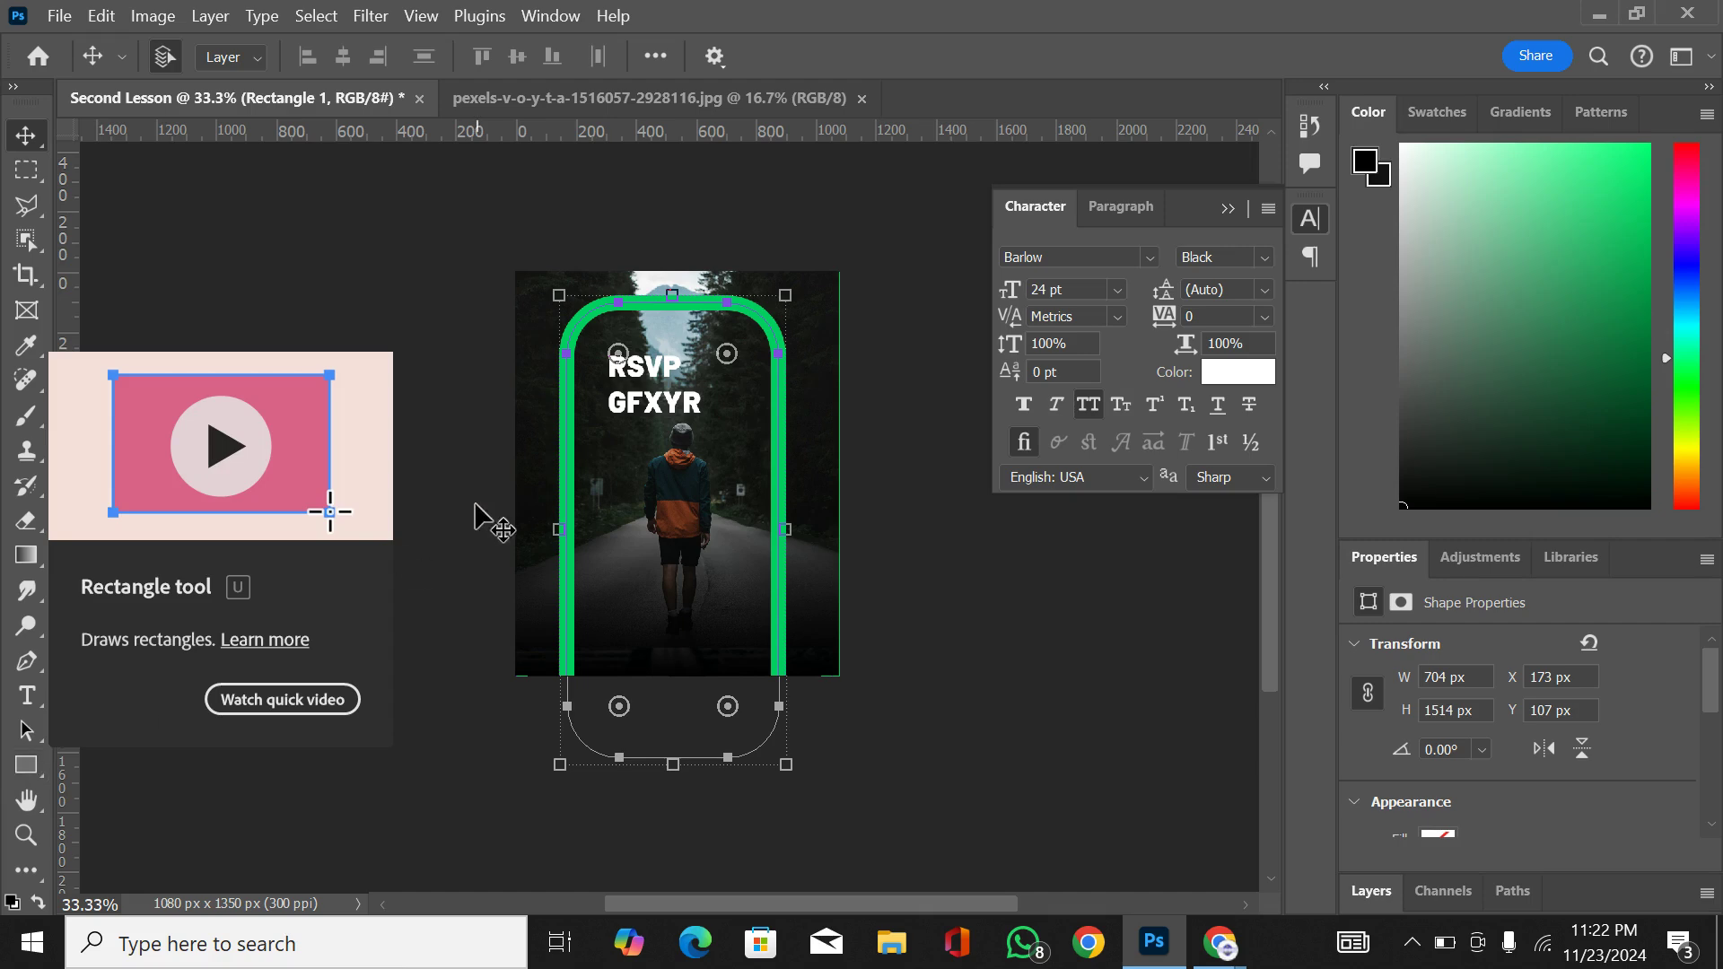
{"action": "key", "text": "ctrl+z"}
{"action": "key", "text": "ctrl+z"}
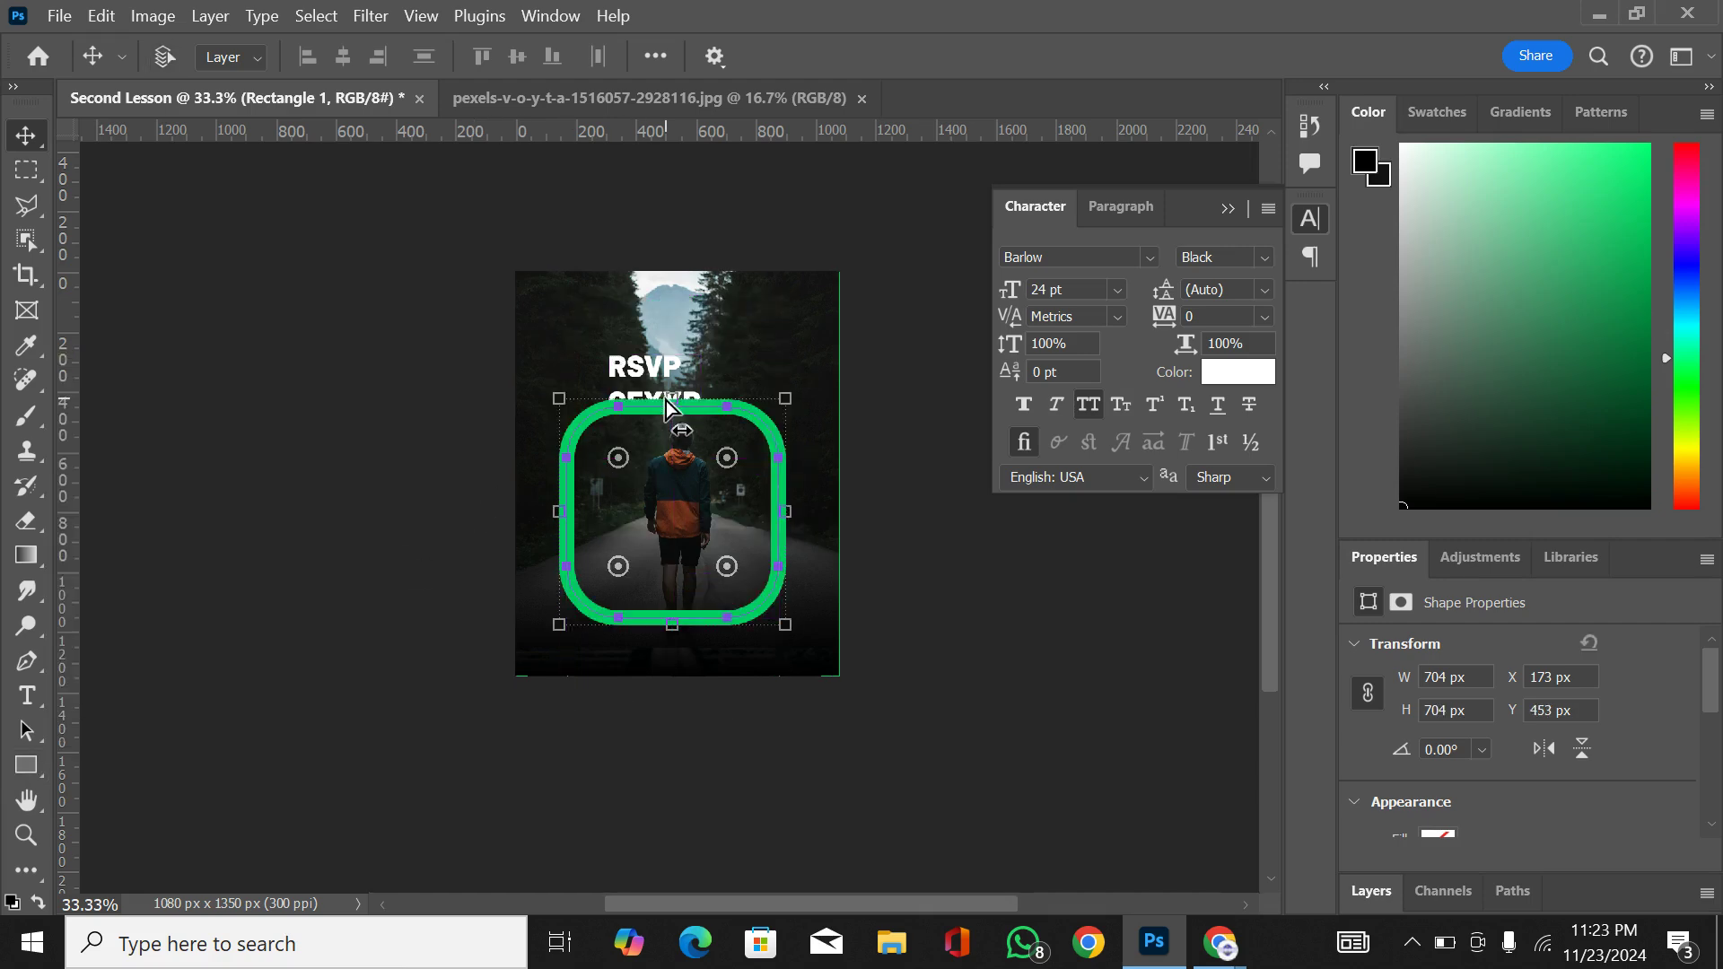
{"action": "key", "text": "ctrl+z"}
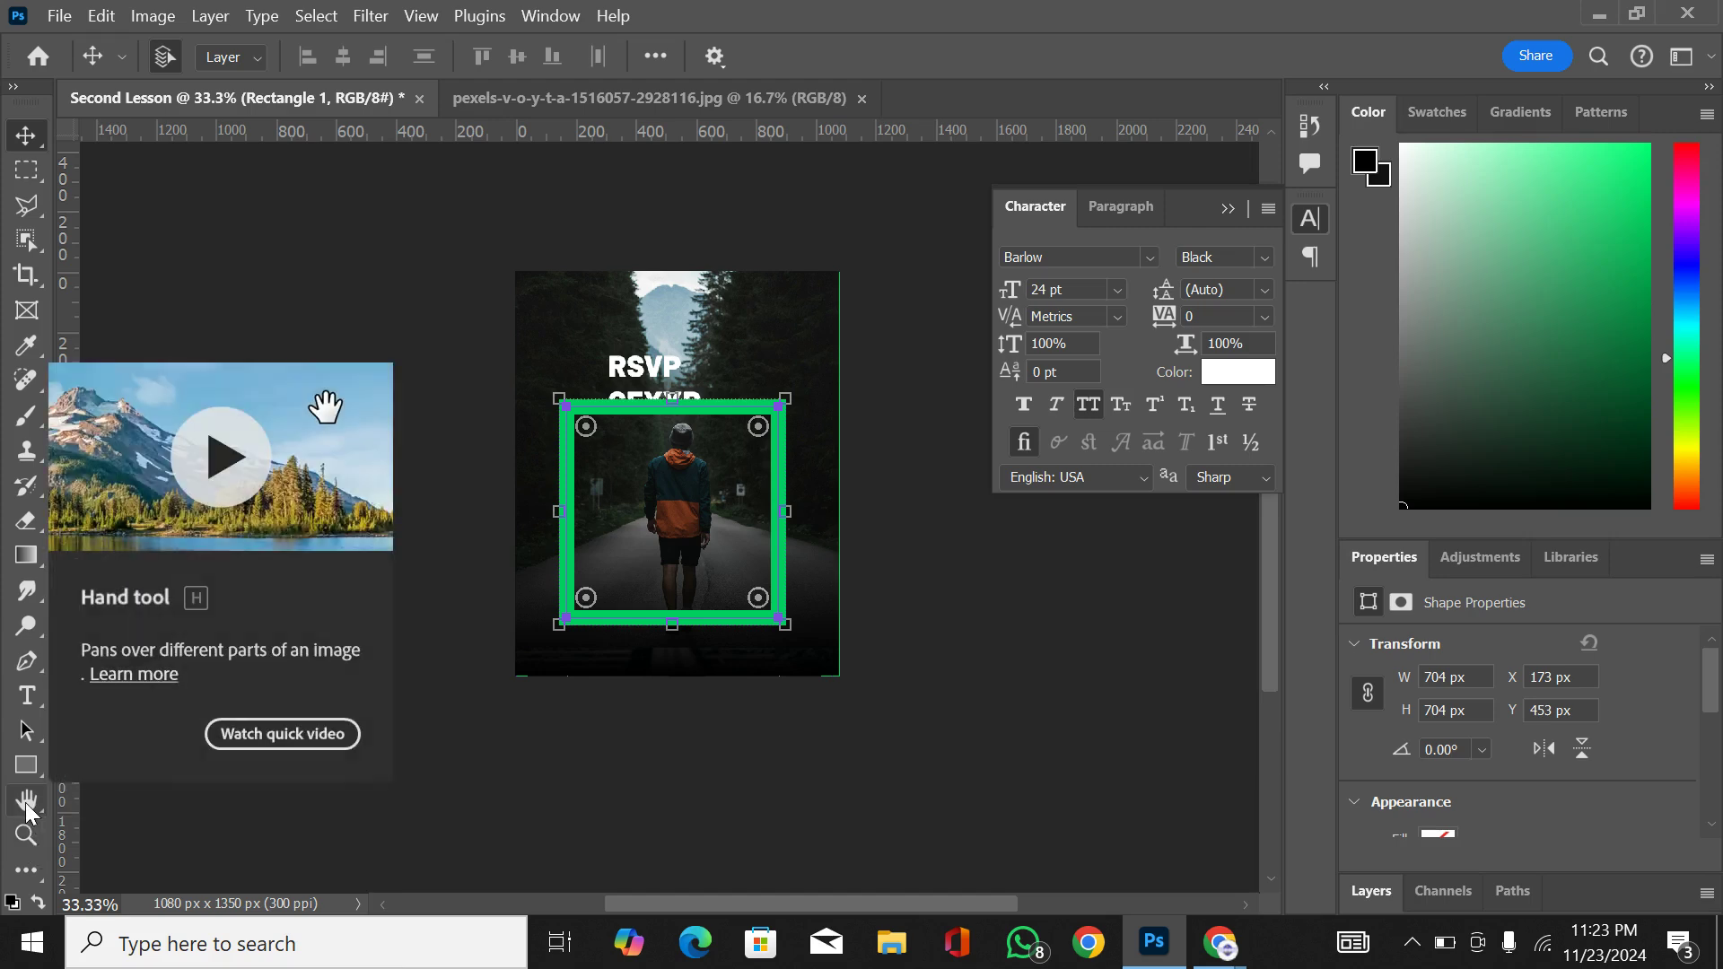
Step: Examine the walking man at 200% zoom, pan across him with the Hand tool, and return to 50%
{"action": "key", "text": "ctrl+plus"}
{"action": "key", "text": "ctrl+plus"}
{"action": "key", "text": "ctrl+plus"}
{"action": "key", "text": "ctrl+plus"}
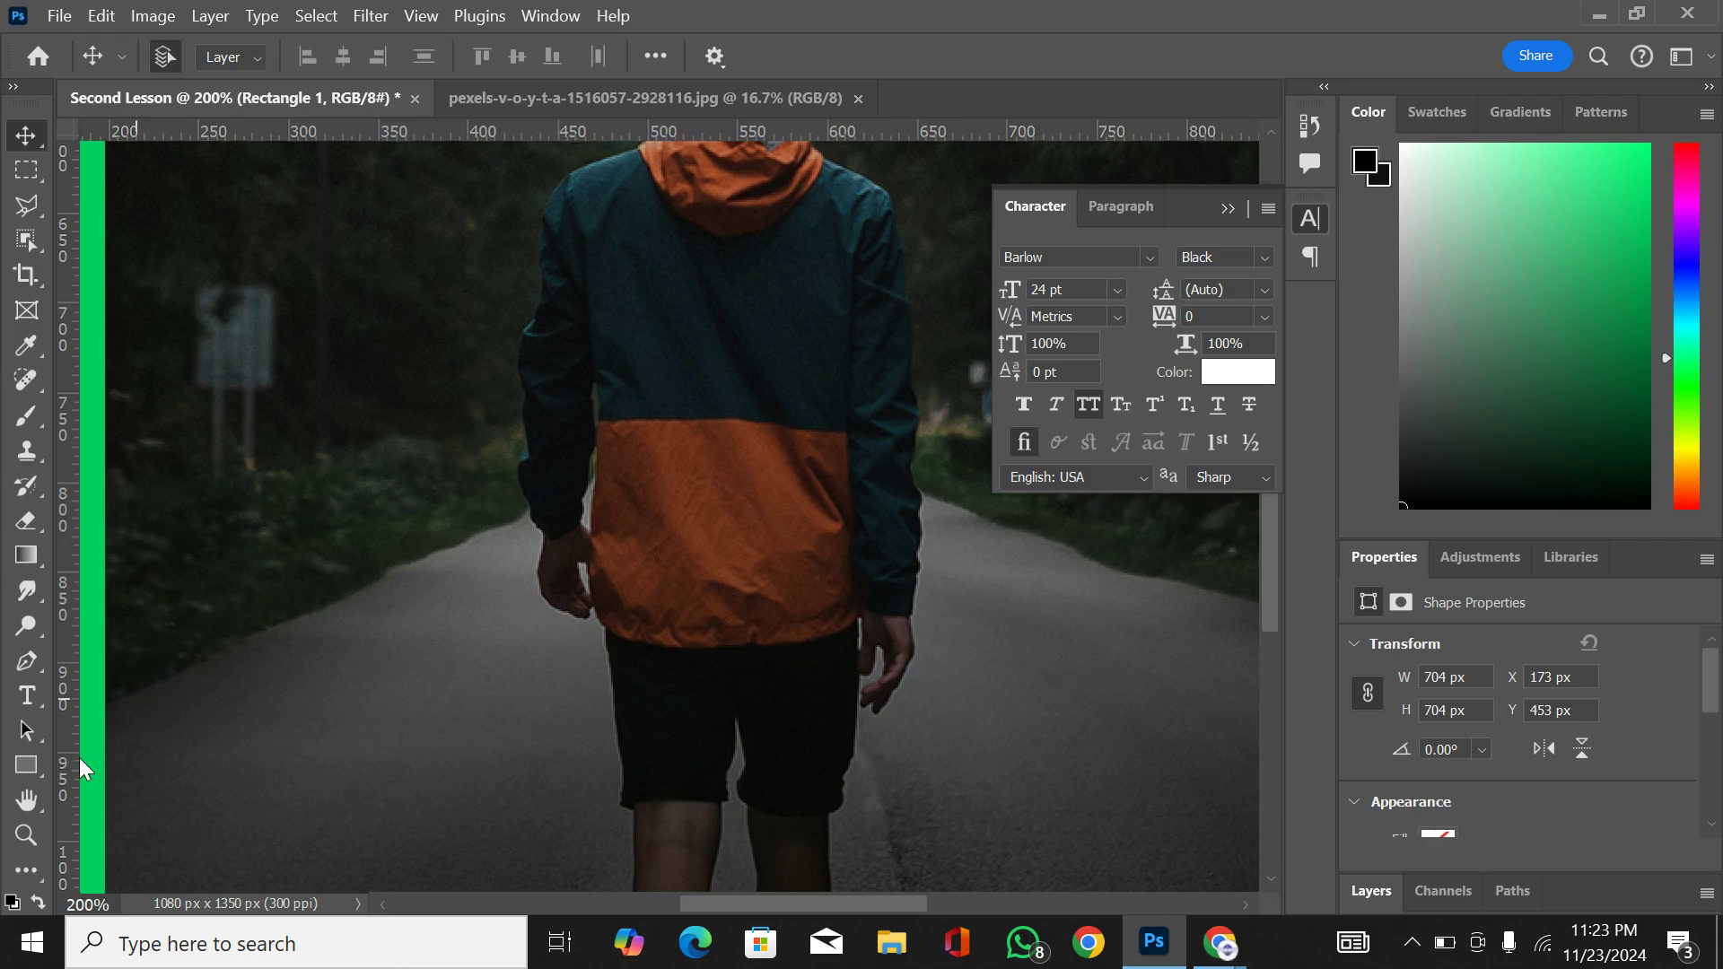
{"action": "left_click", "coordinate": [26, 804]}
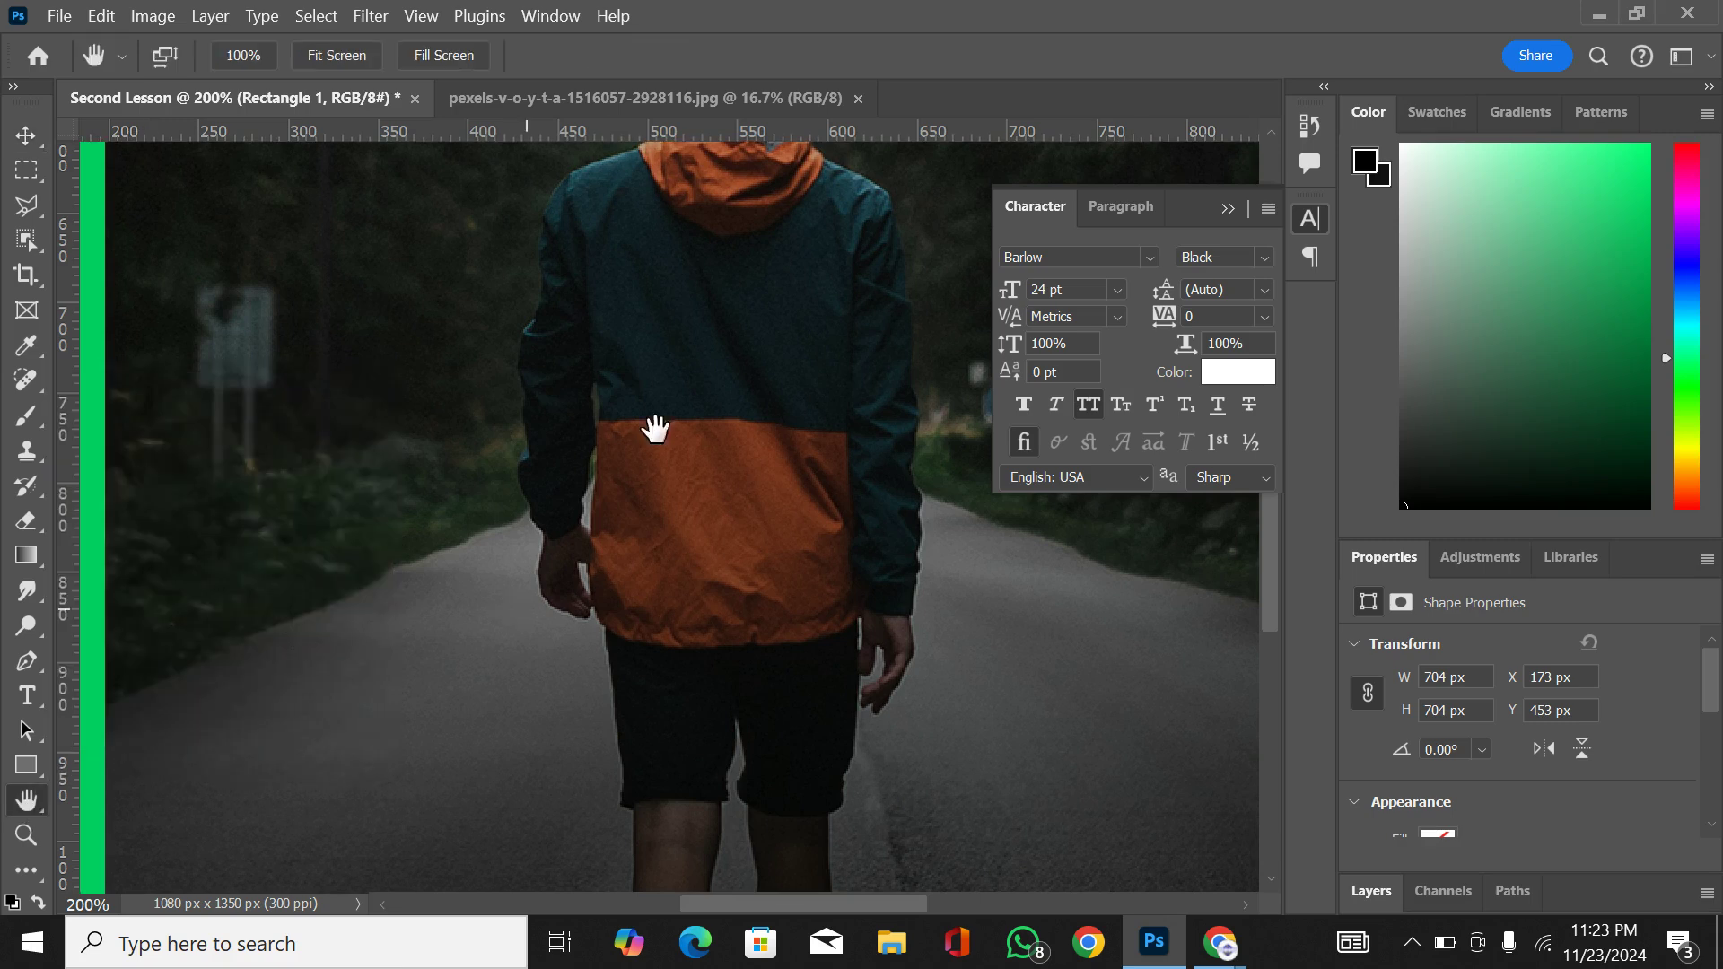
{"action": "left_click_drag", "start_coordinate": [765, 281], "coordinate": [741, 306]}
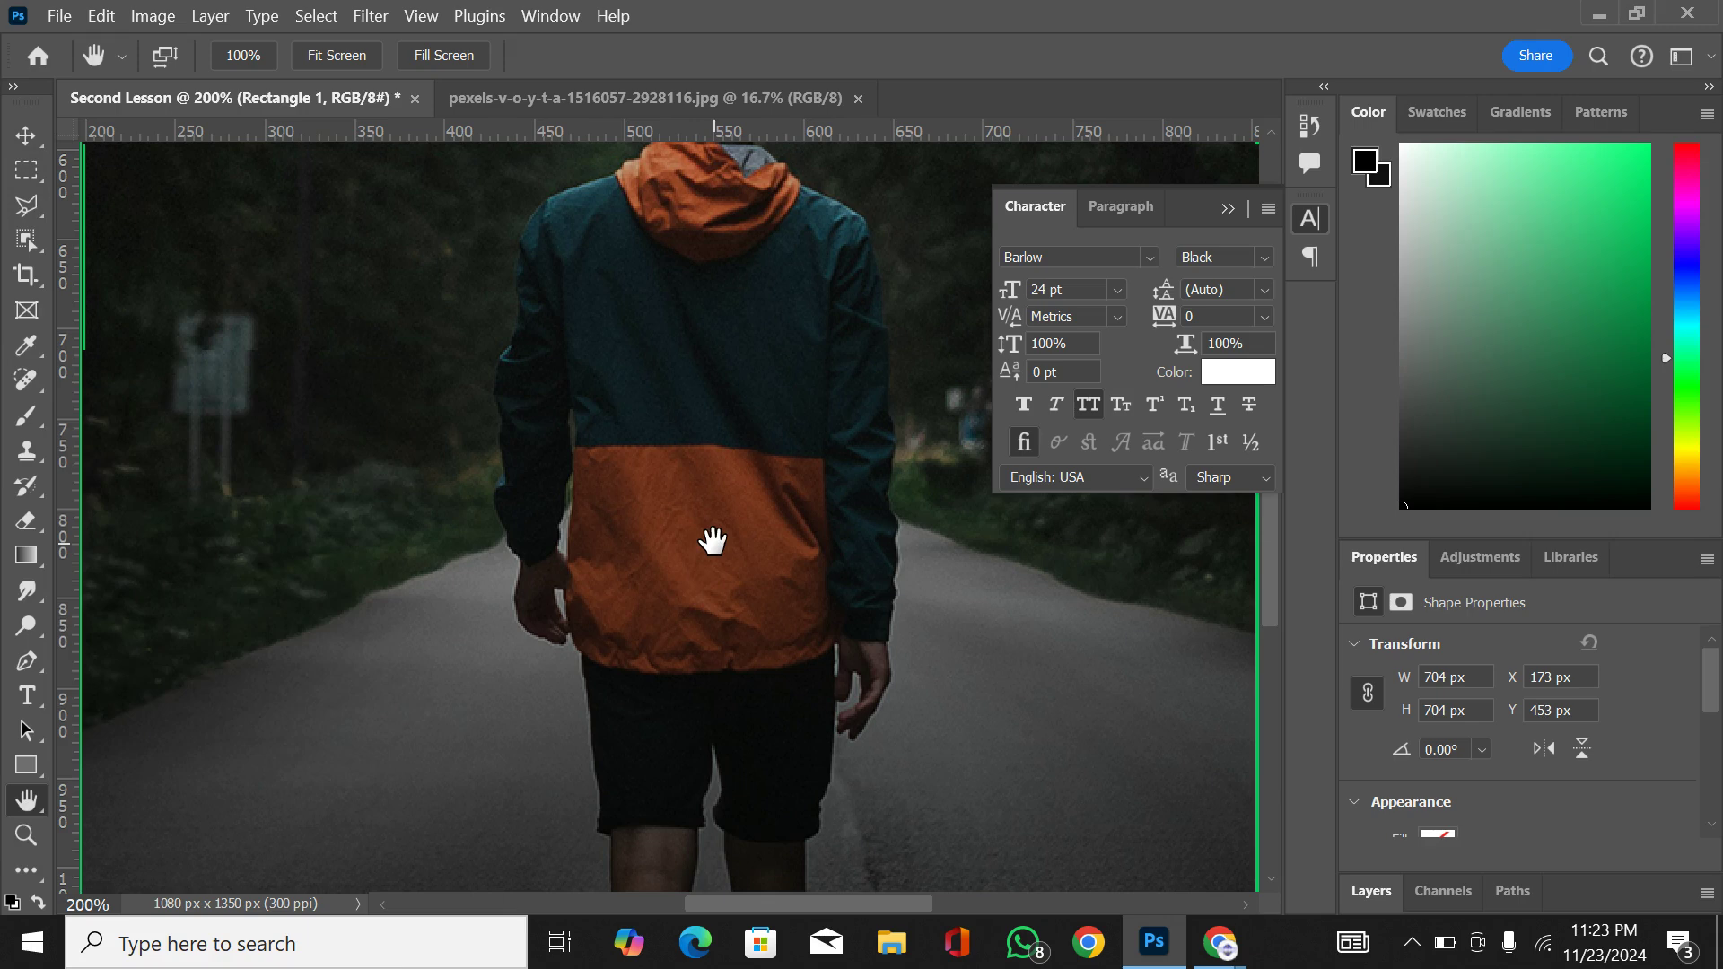
{"action": "key", "text": "ctrl+minus"}
{"action": "key", "text": "ctrl+minus"}
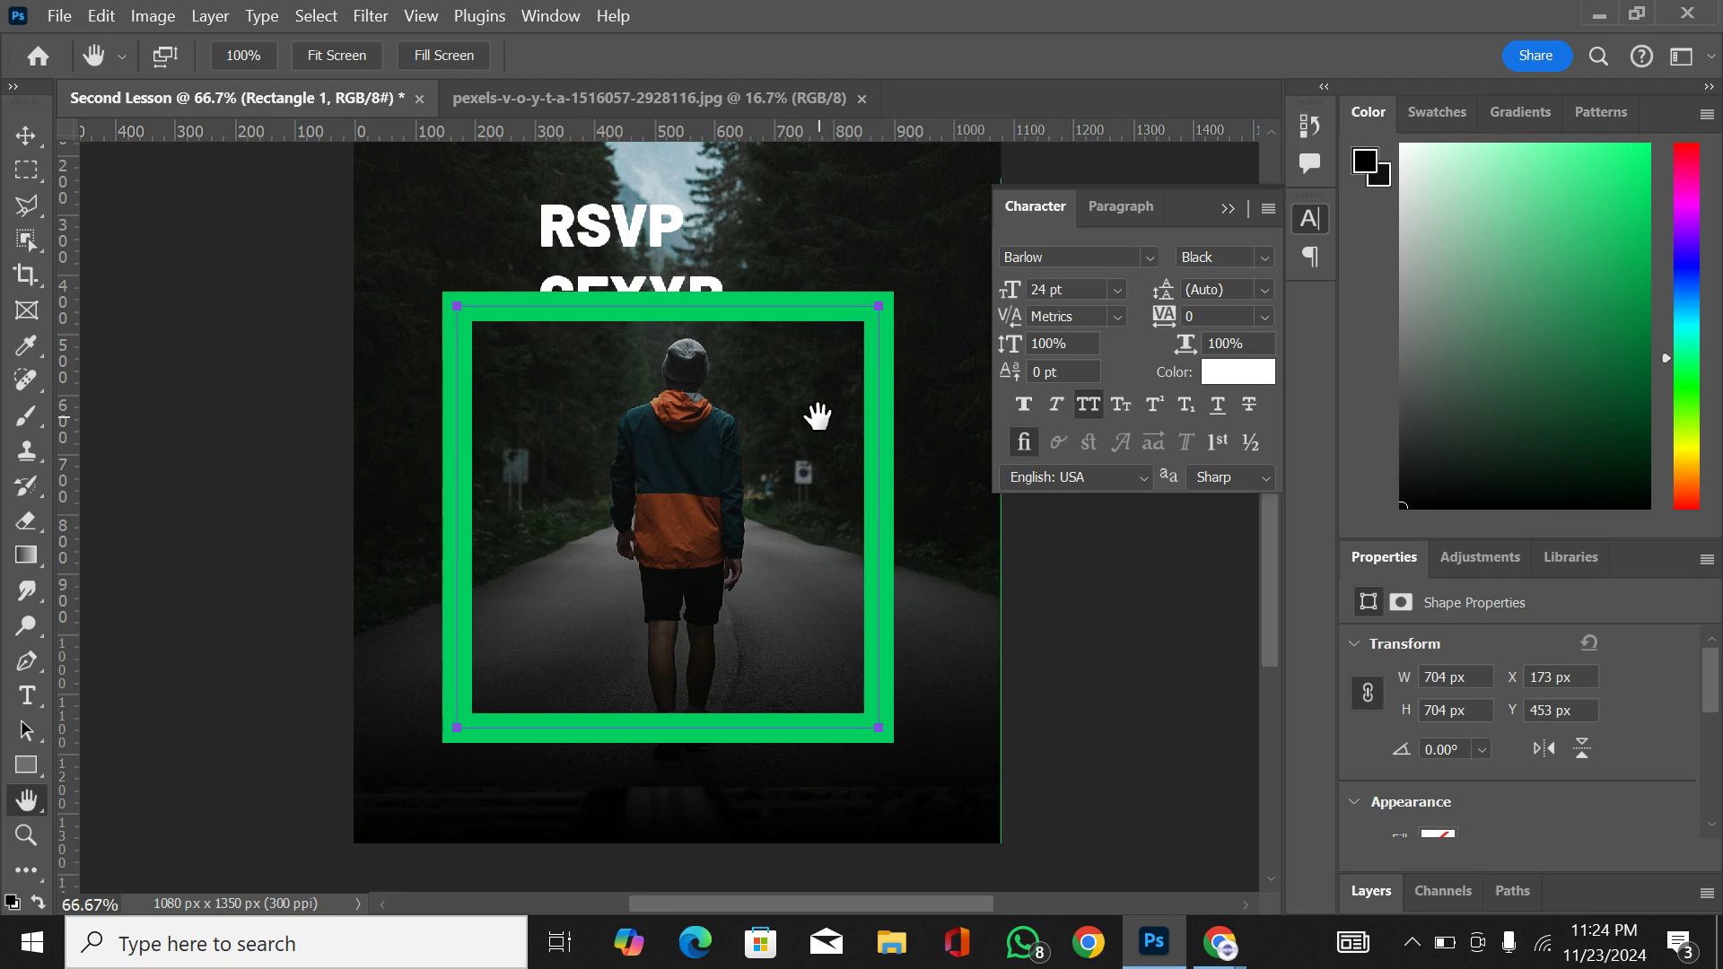
{"action": "left_click", "coordinate": [17, 141]}
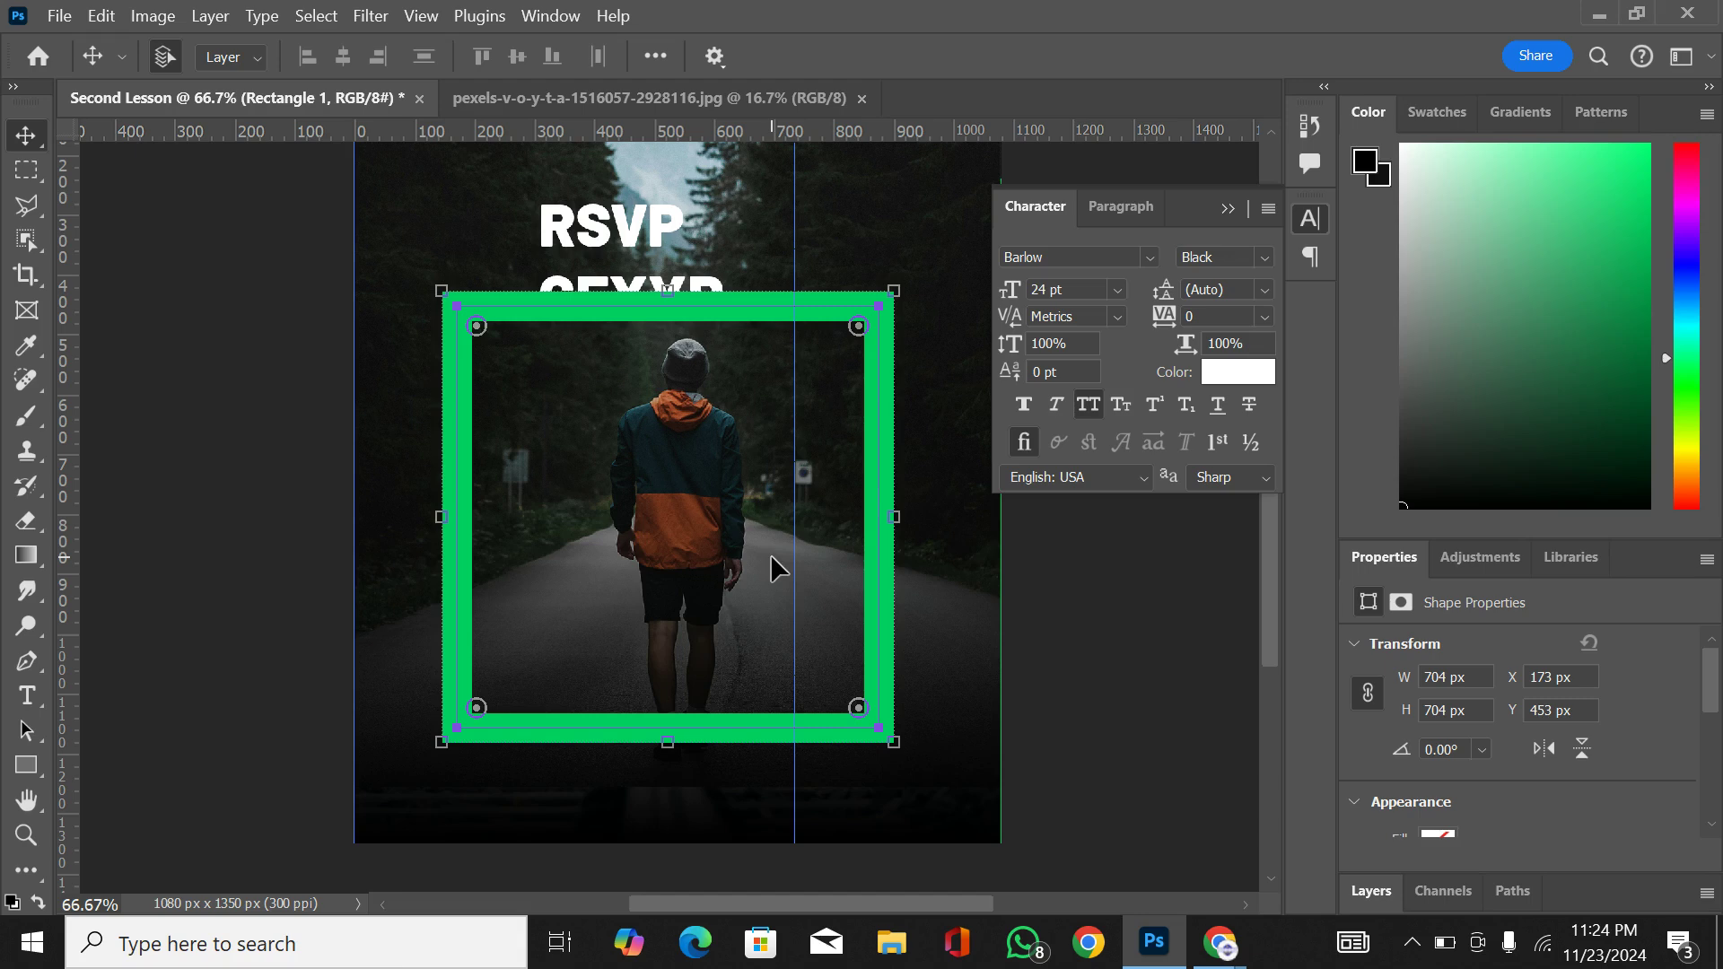
{"action": "key", "text": "ctrl+minus"}
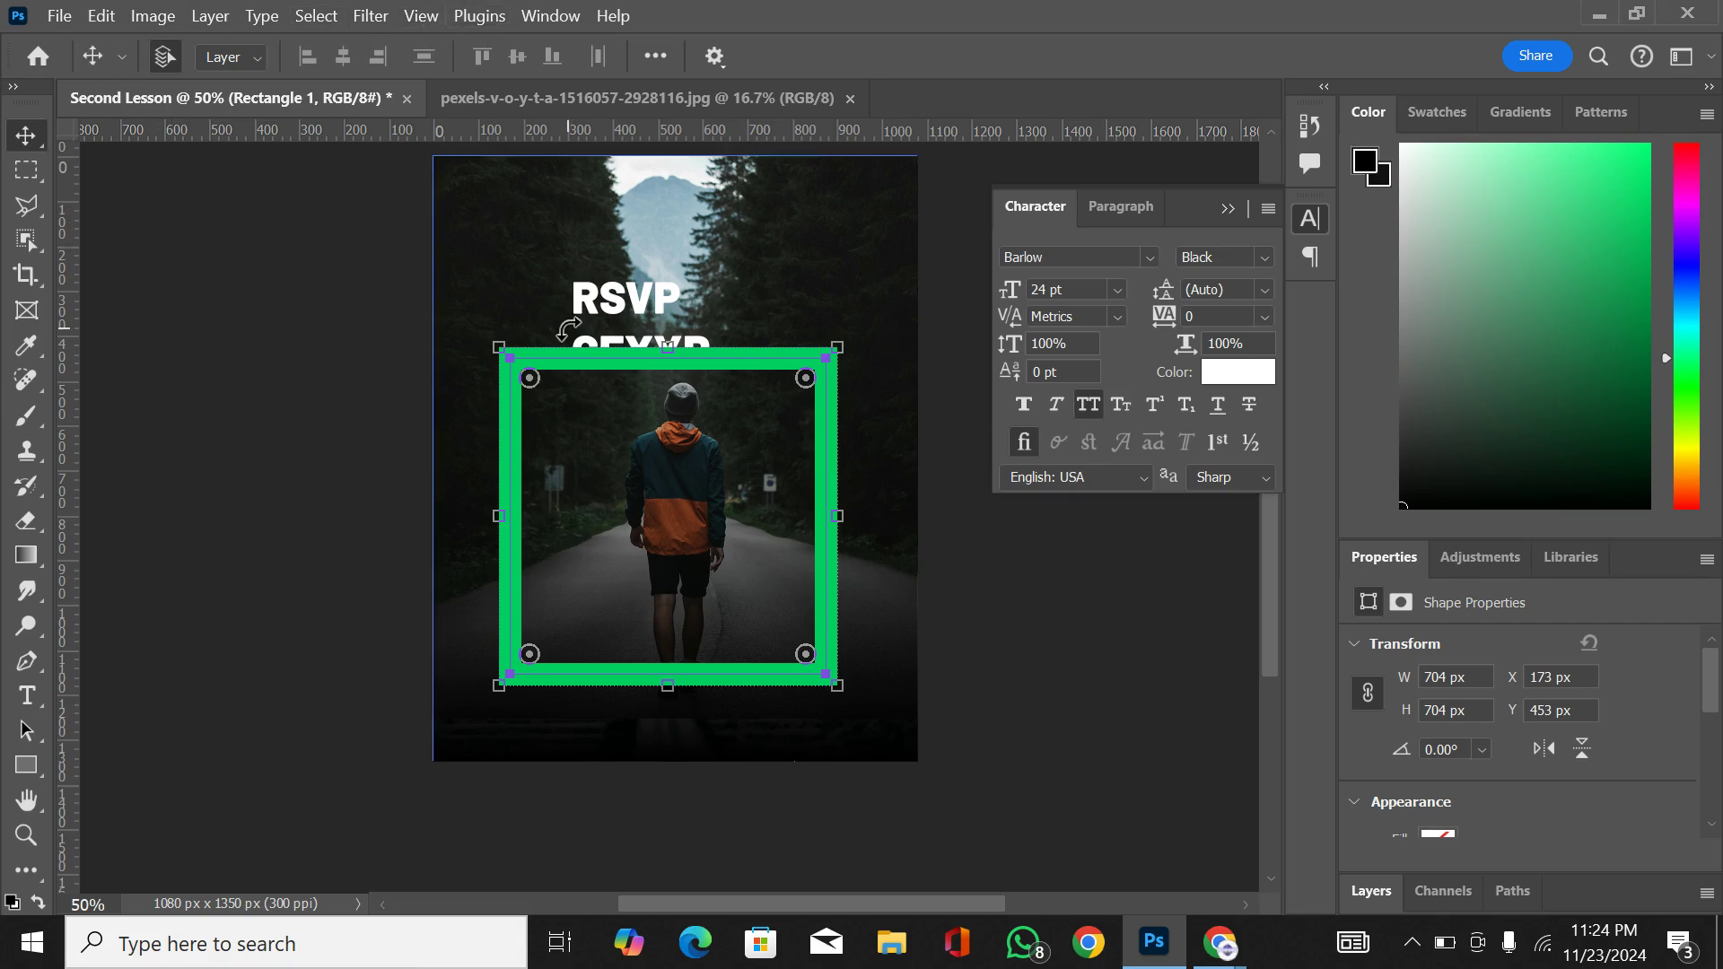
Step: Switch to the Chrome window with the Pexels man walking page
{"action": "mouse_move", "coordinate": [1226, 938]}
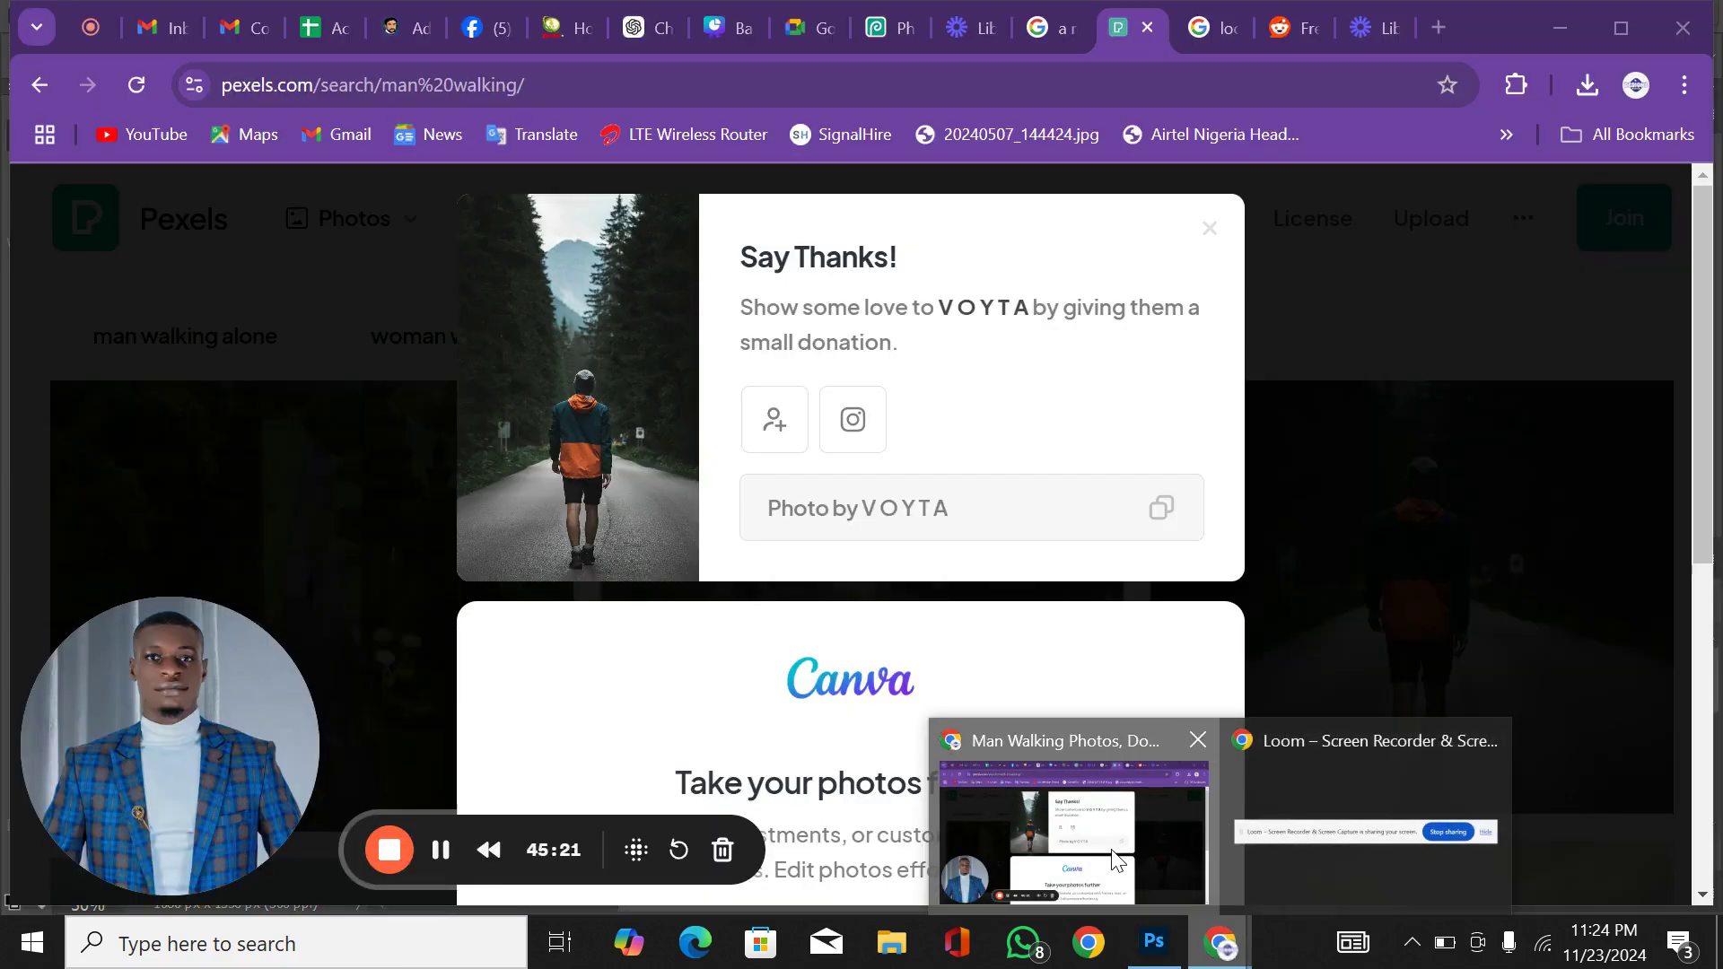
{"action": "left_click", "coordinate": [1115, 860]}
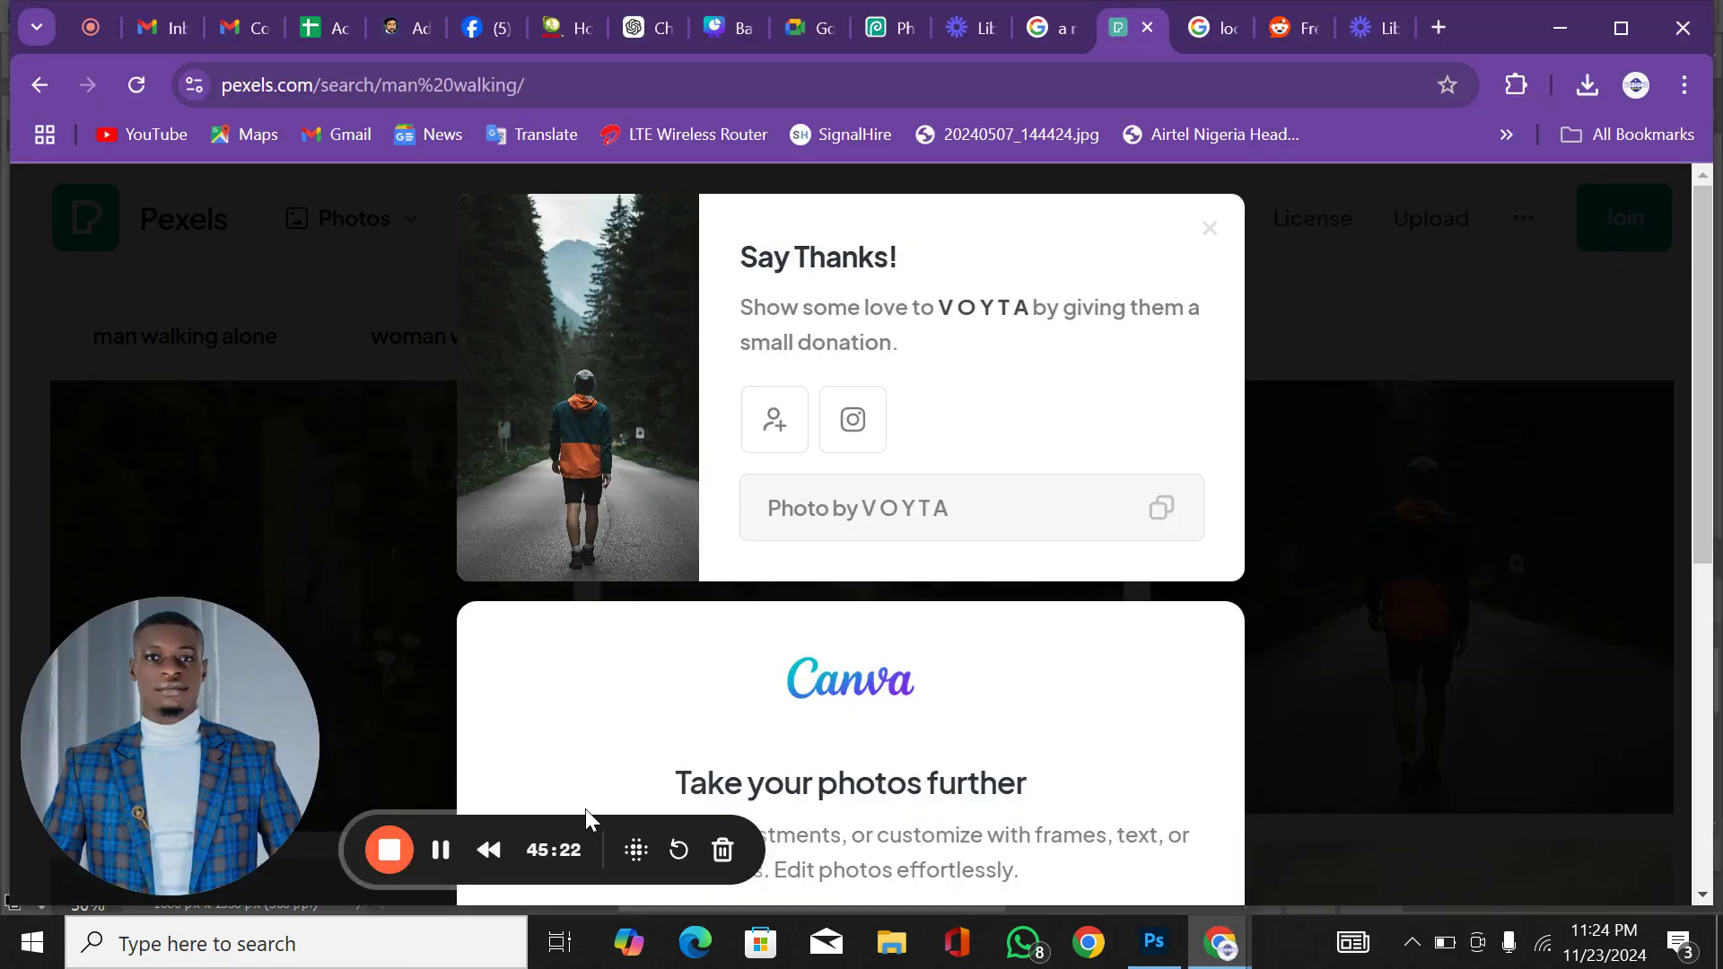